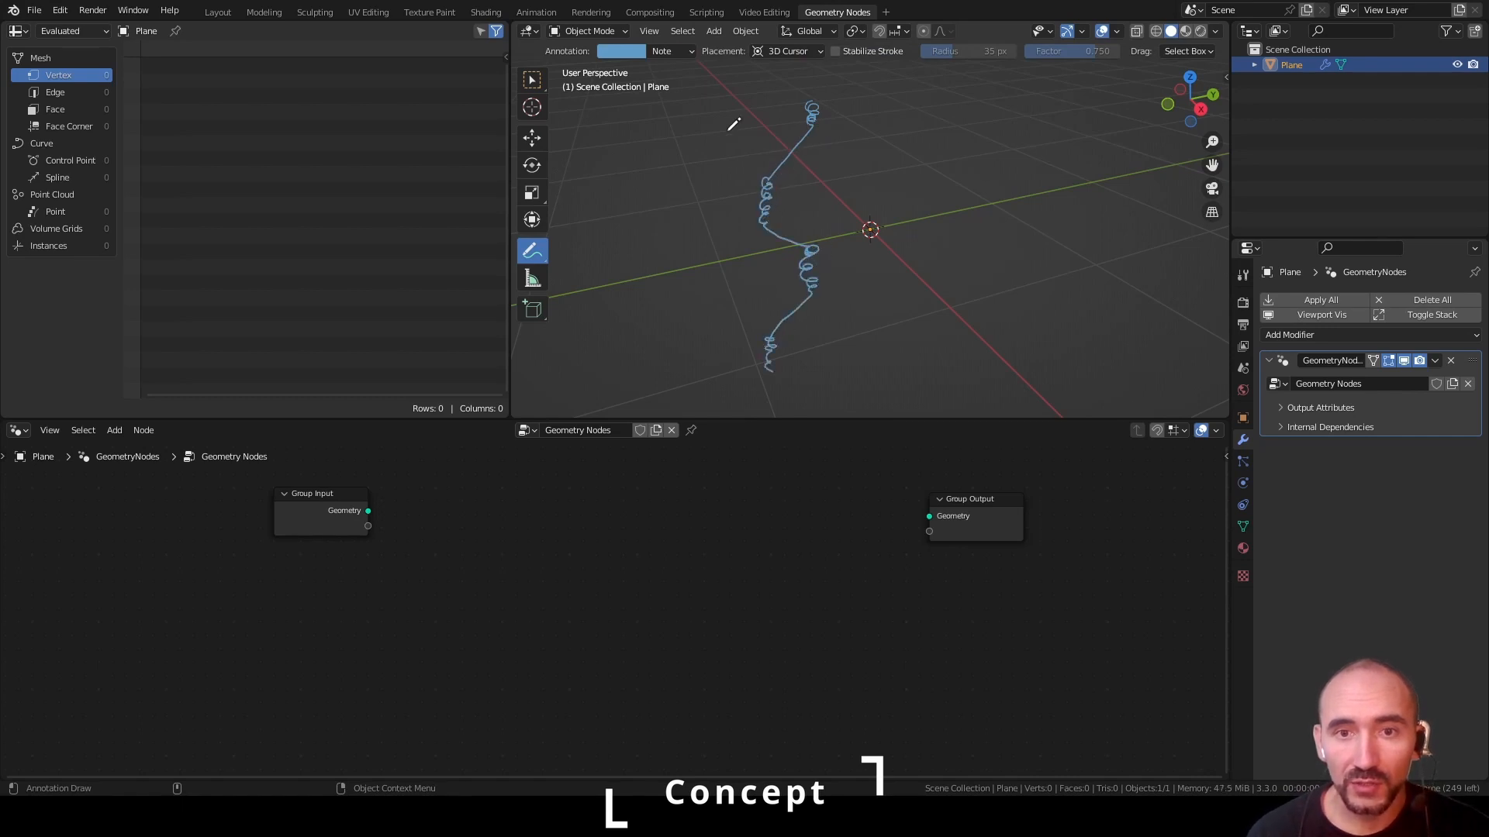
Annotate a second twisted strand that closes the wire-mesh cell, encircle its parts, and draw an arrow leading away from it
{"action": "mouse_move", "coordinate": [695, 103]}
{"action": "left_mouse_down"}
{"action": "mouse_move", "coordinate": [710, 154]}
{"action": "mouse_move", "coordinate": [775, 192]}
{"action": "mouse_move", "coordinate": [712, 286]}
{"action": "mouse_move", "coordinate": [715, 309]}
{"action": "mouse_move", "coordinate": [778, 336]}
{"action": "left_mouse_up"}
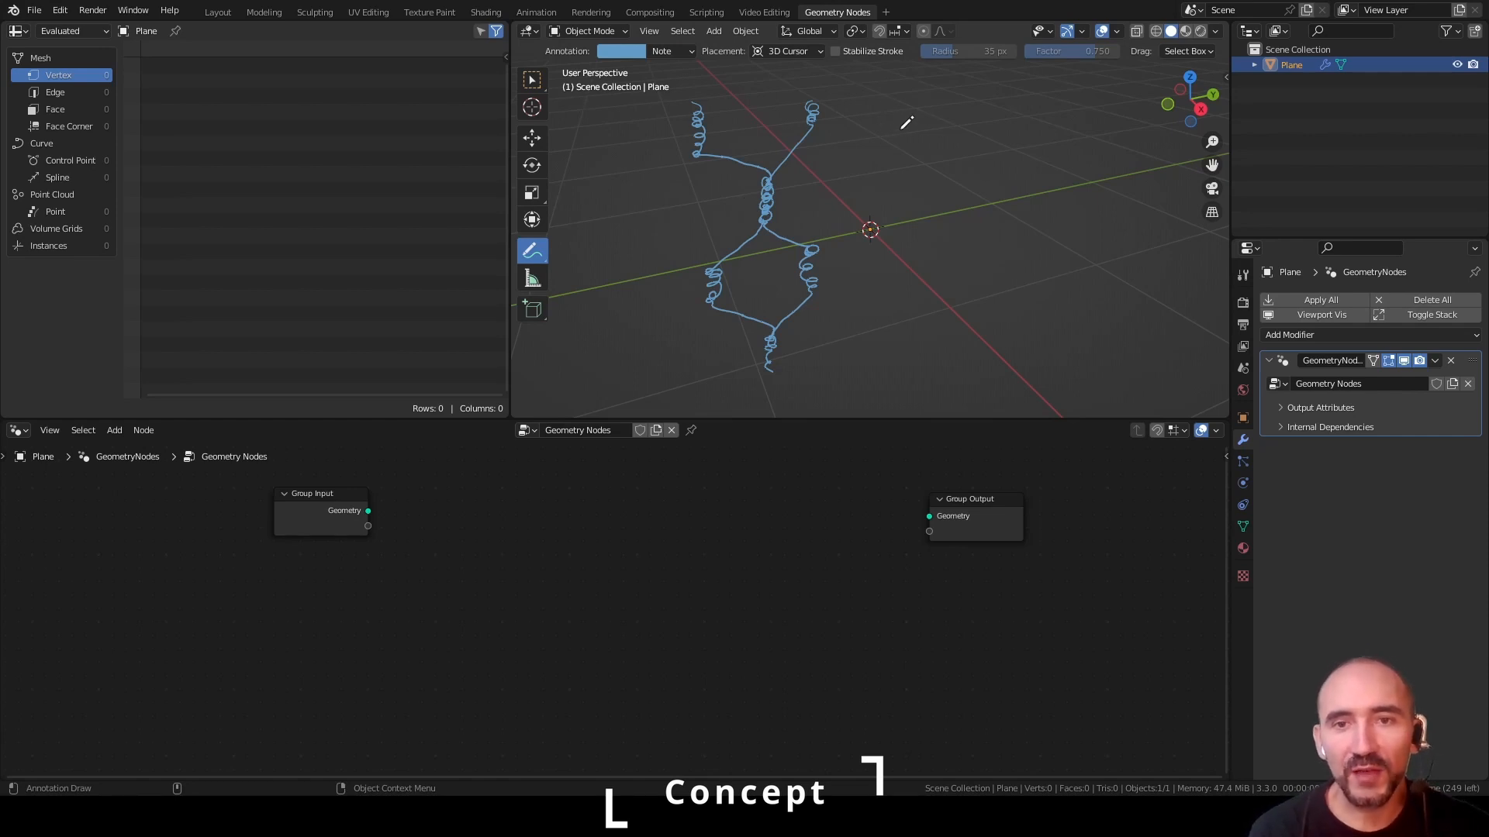
{"action": "mouse_move", "coordinate": [734, 116]}
{"action": "left_mouse_down"}
{"action": "mouse_move", "coordinate": [867, 309]}
{"action": "mouse_move", "coordinate": [657, 203]}
{"action": "left_mouse_up"}
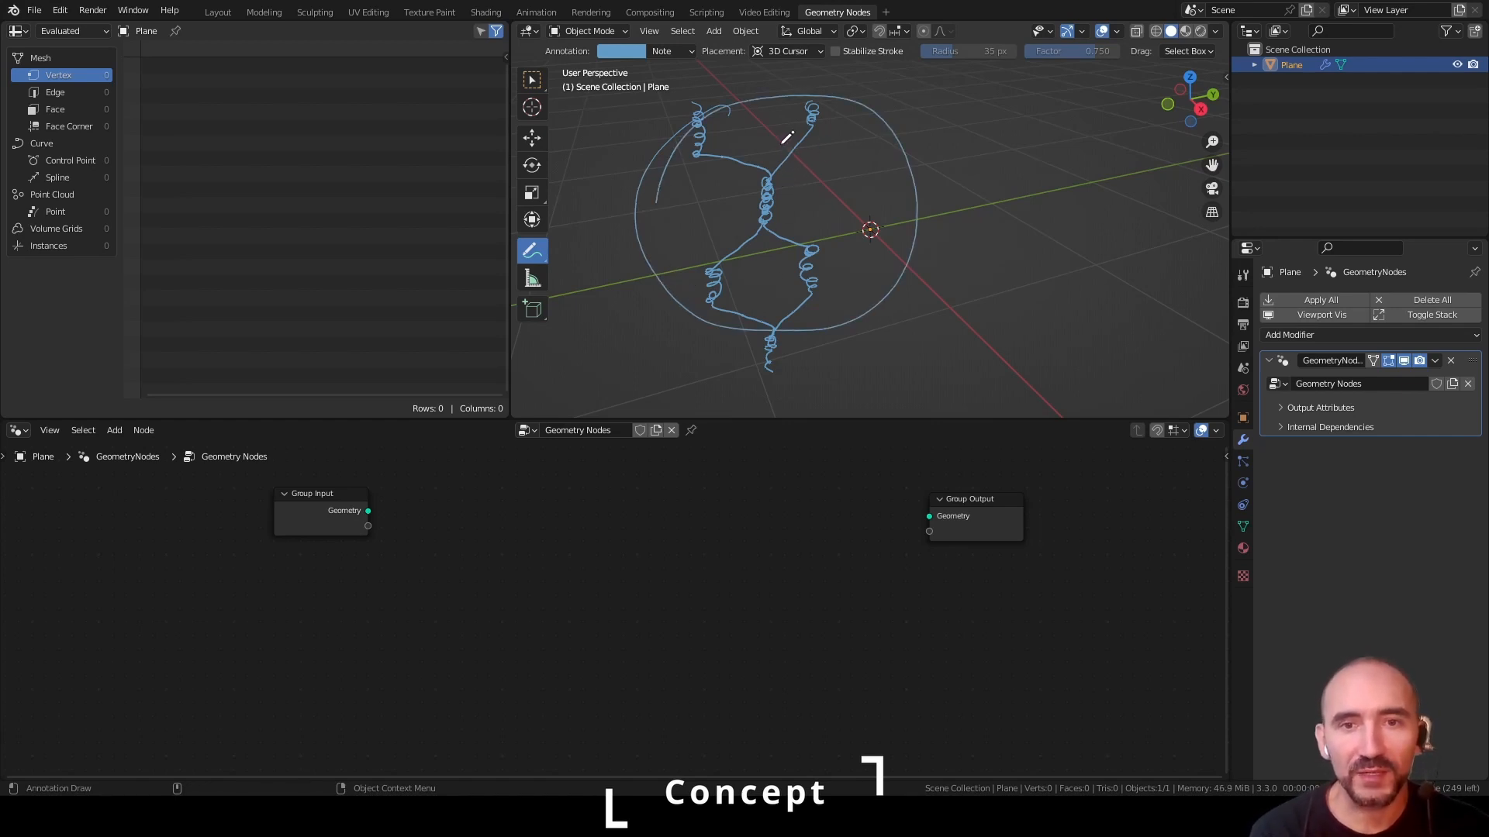
{"action": "mouse_move", "coordinate": [691, 101]}
{"action": "left_mouse_down"}
{"action": "mouse_move", "coordinate": [810, 155]}
{"action": "mouse_move", "coordinate": [694, 128]}
{"action": "left_mouse_up"}
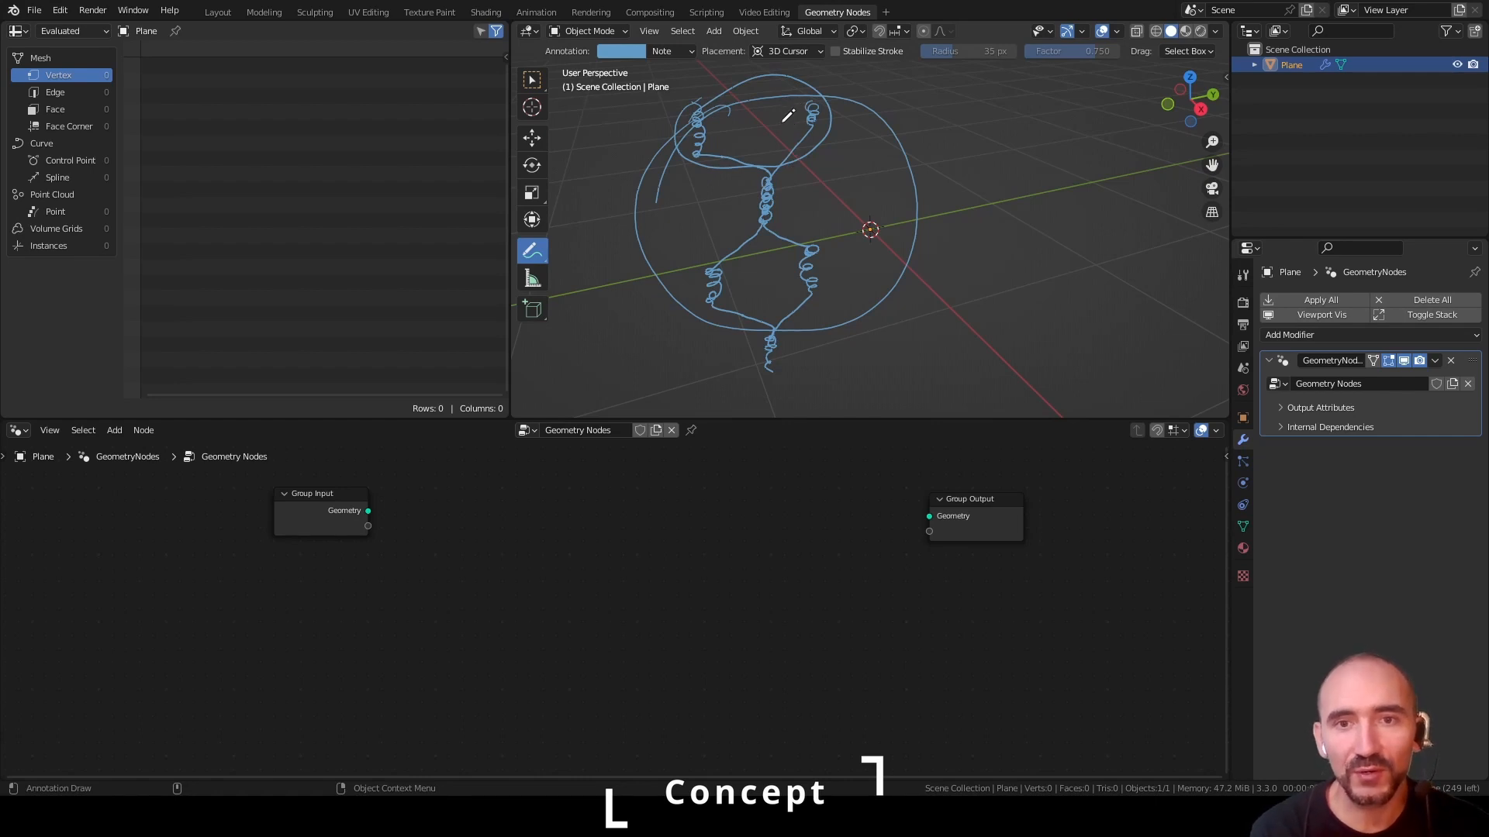
{"action": "mouse_move", "coordinate": [797, 83]}
{"action": "left_mouse_down"}
{"action": "mouse_move", "coordinate": [775, 173]}
{"action": "mouse_move", "coordinate": [795, 84]}
{"action": "left_mouse_up"}
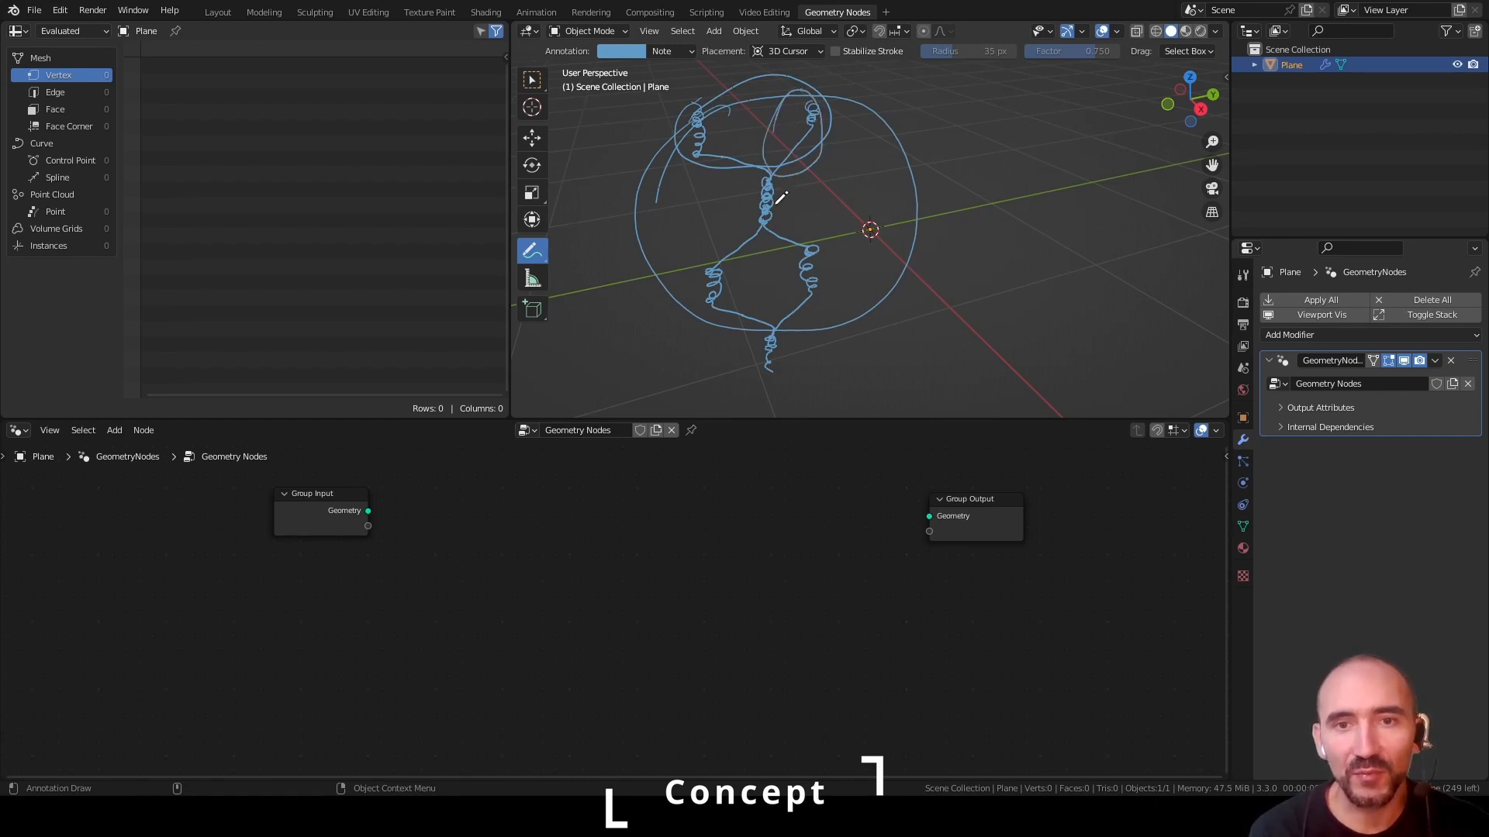
{"action": "left_click_drag", "start_coordinate": [843, 140], "coordinate": [956, 132]}
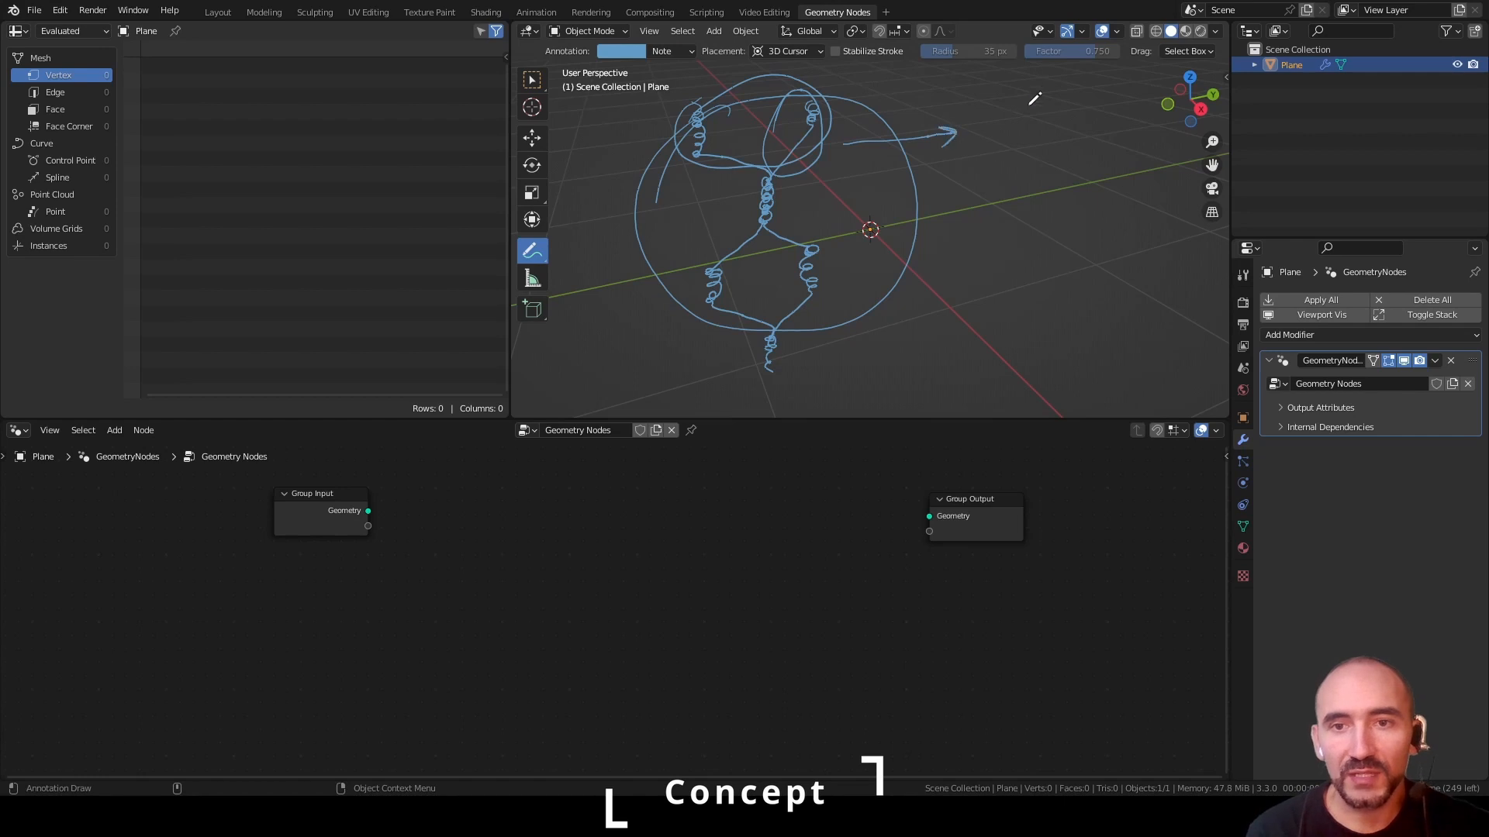
Annotate the basic wire unit beside the cell as a coil with a diagonal leg, marking its 45° angle
{"action": "left_click_drag", "start_coordinate": [1090, 188], "coordinate": [1022, 76]}
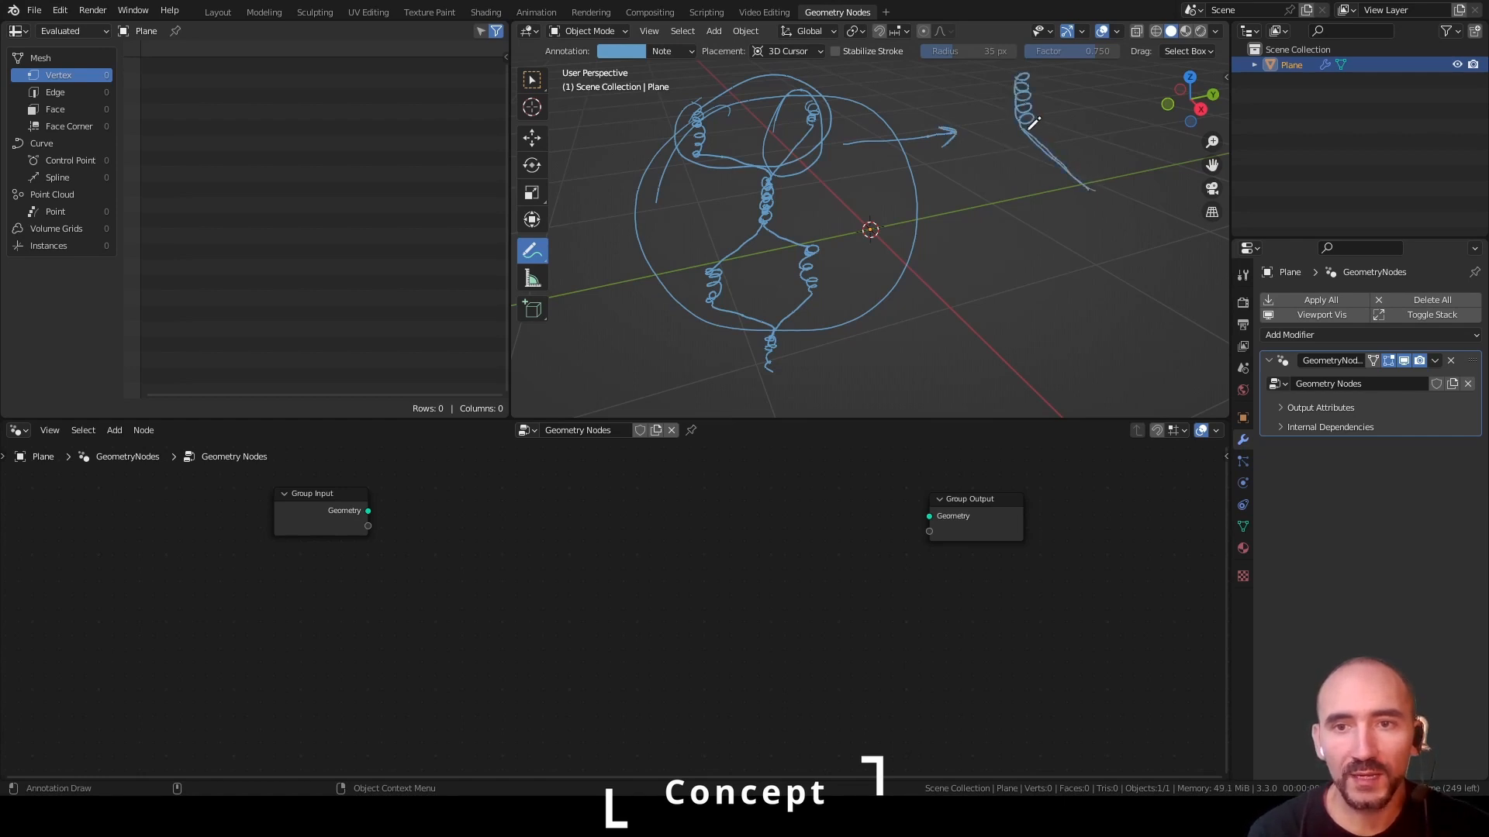
{"action": "mouse_move", "coordinate": [1076, 178]}
{"action": "left_mouse_down"}
{"action": "mouse_move", "coordinate": [1099, 130]}
{"action": "mouse_move", "coordinate": [1093, 189]}
{"action": "left_mouse_up"}
{"action": "left_click_drag", "start_coordinate": [979, 121], "coordinate": [1008, 99]}
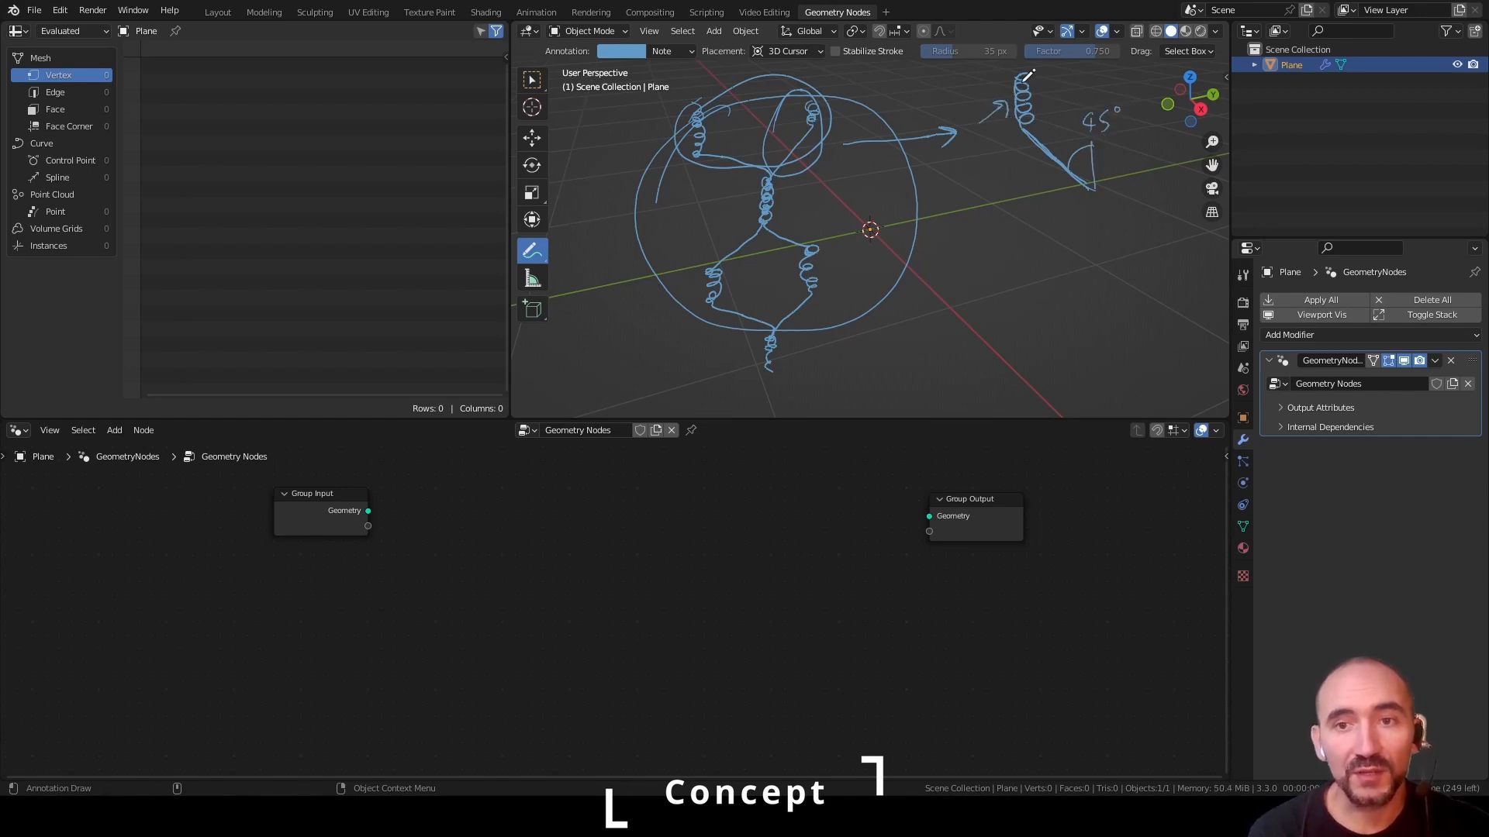
Annotate how the wire unit repeats upward and sideways, with arrows and coiled strands forming the mesh
{"action": "left_click_drag", "start_coordinate": [1044, 276], "coordinate": [1052, 233]}
{"action": "mouse_move", "coordinate": [1064, 399]}
{"action": "left_mouse_down"}
{"action": "mouse_move", "coordinate": [1022, 355]}
{"action": "mouse_move", "coordinate": [1034, 334]}
{"action": "mouse_move", "coordinate": [1018, 310]}
{"action": "left_mouse_up"}
{"action": "mouse_move", "coordinate": [1077, 235]}
{"action": "left_mouse_down"}
{"action": "mouse_move", "coordinate": [1013, 176]}
{"action": "mouse_move", "coordinate": [1012, 139]}
{"action": "left_mouse_up"}
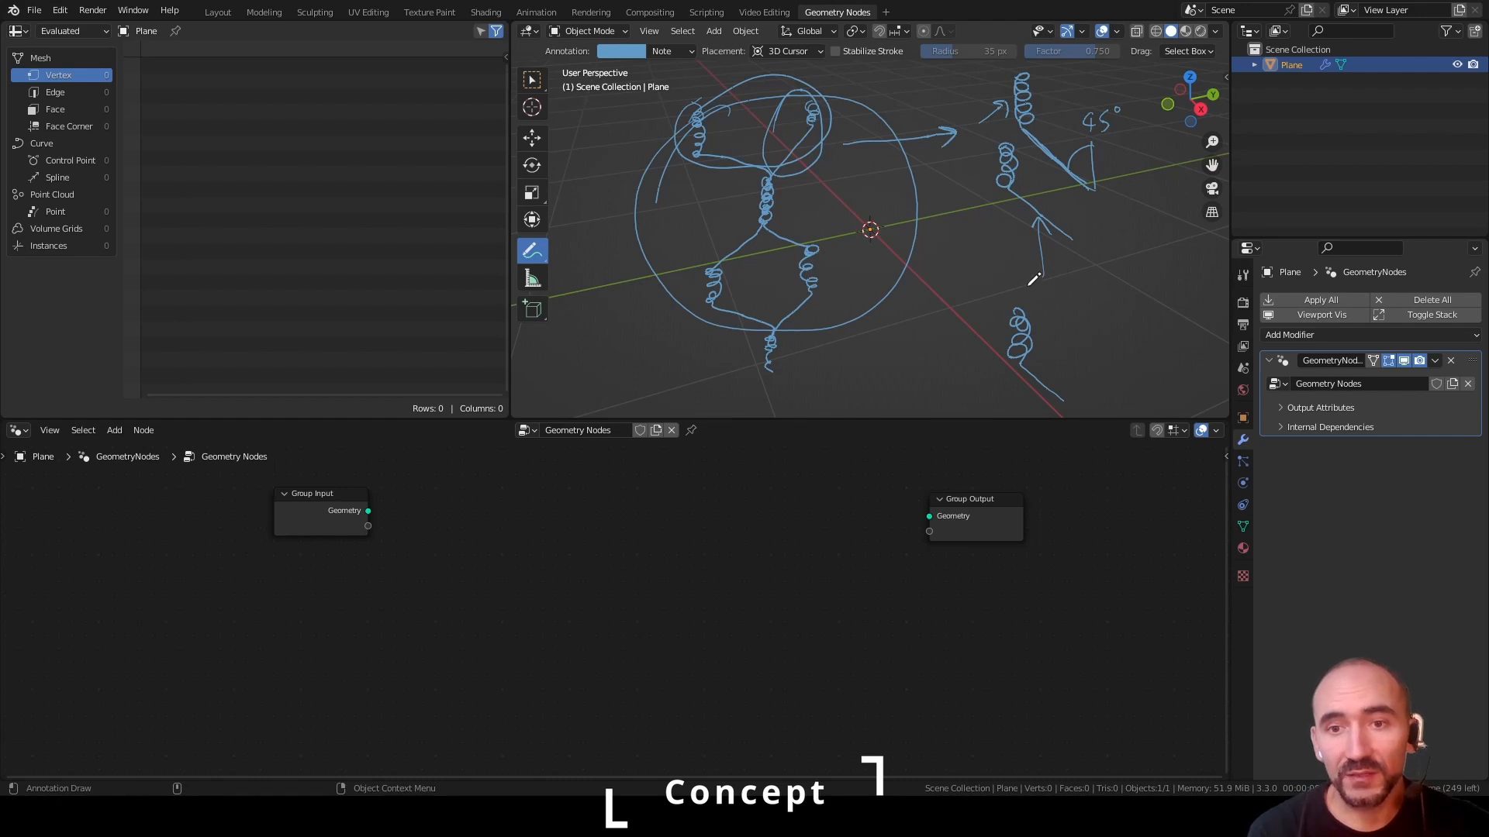
{"action": "mouse_move", "coordinate": [1014, 304]}
{"action": "left_mouse_down"}
{"action": "mouse_move", "coordinate": [1074, 263]}
{"action": "mouse_move", "coordinate": [1011, 136]}
{"action": "mouse_move", "coordinate": [1072, 93]}
{"action": "mouse_move", "coordinate": [1072, 69]}
{"action": "left_mouse_up"}
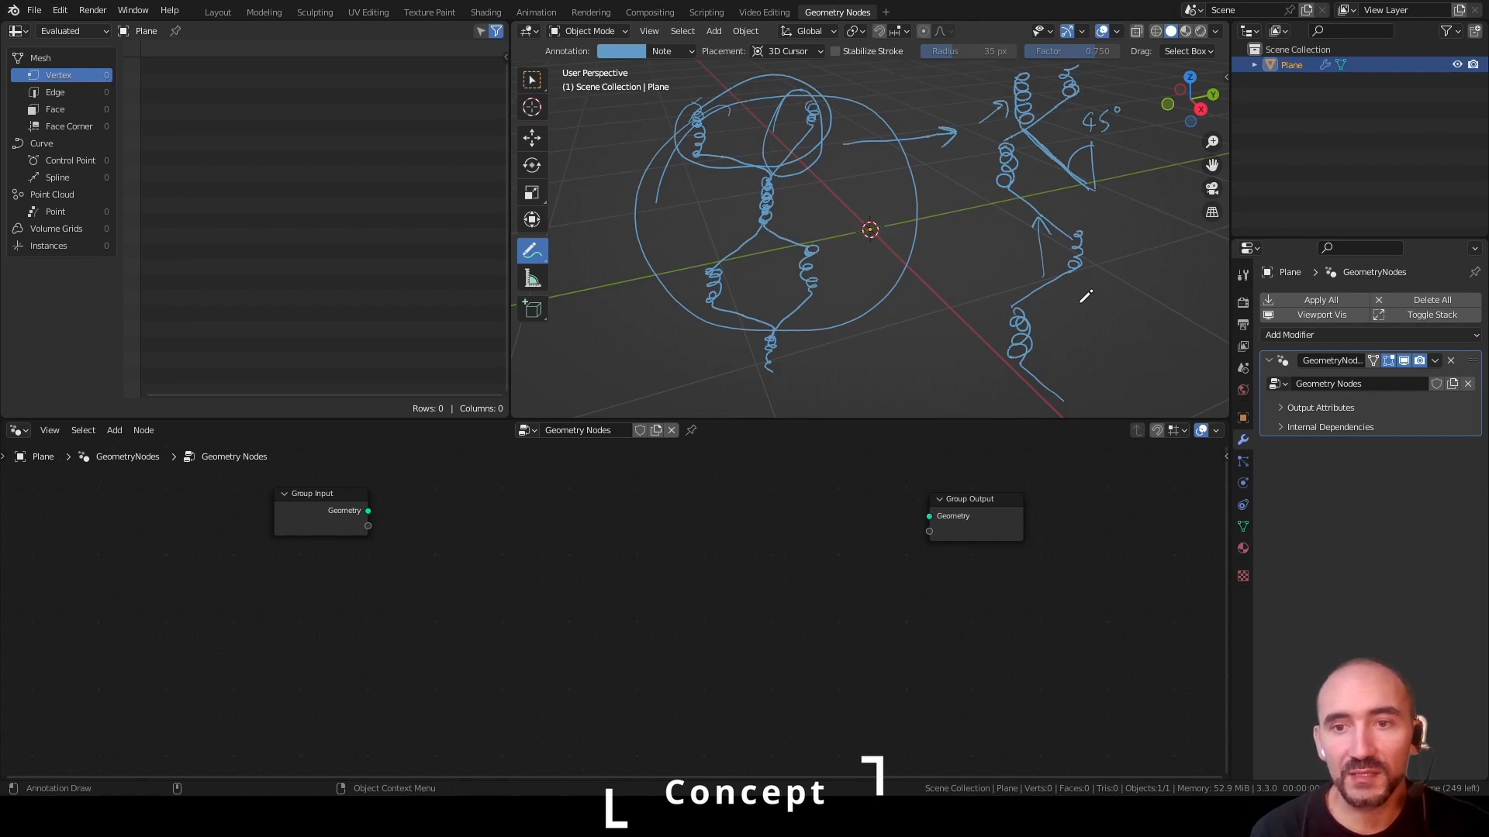
{"action": "left_click_drag", "start_coordinate": [1048, 329], "coordinate": [1101, 327]}
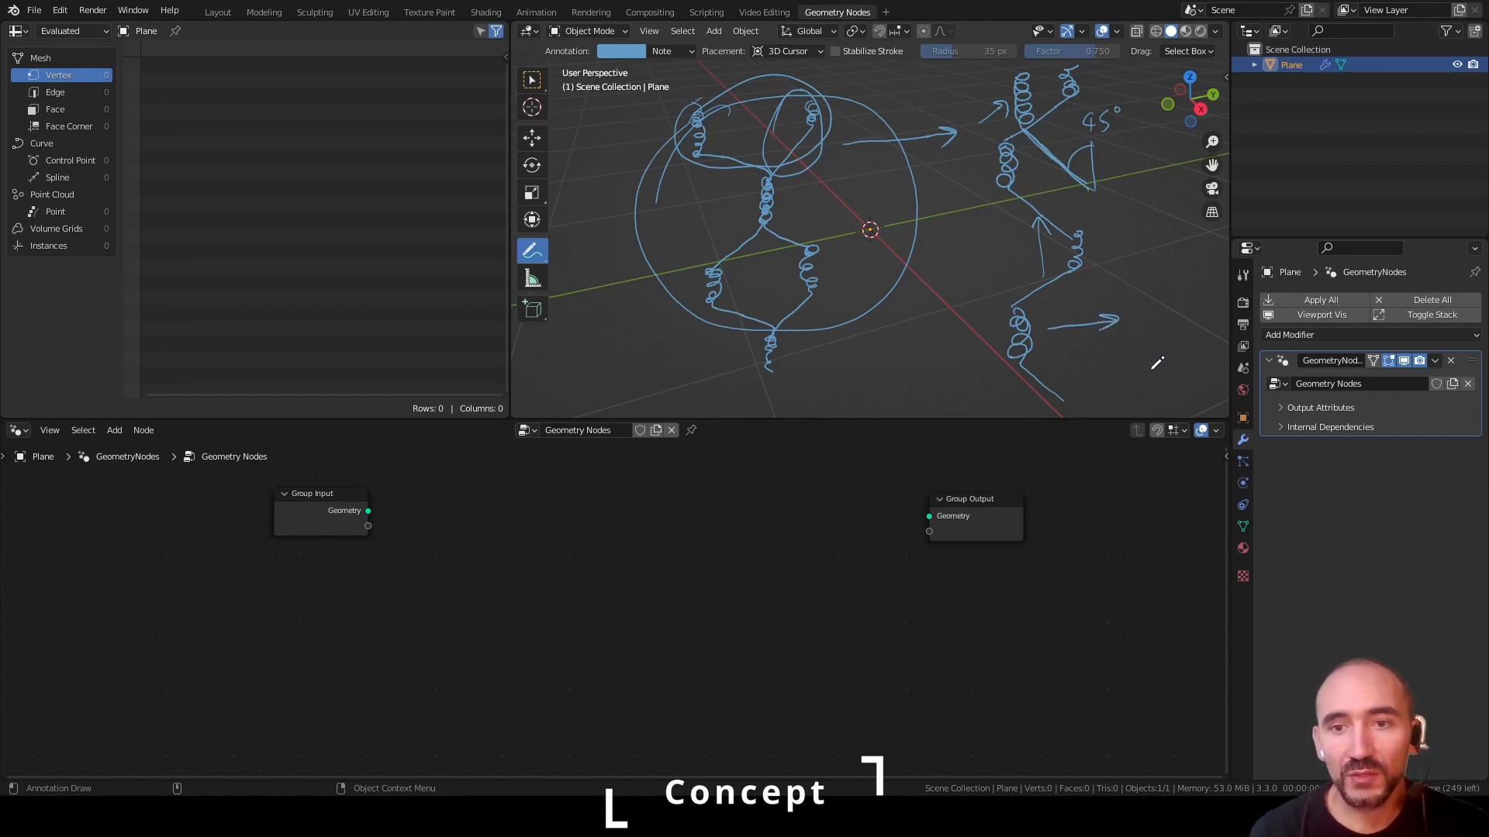
{"action": "mouse_move", "coordinate": [1078, 399]}
{"action": "left_mouse_down"}
{"action": "mouse_move", "coordinate": [1136, 322]}
{"action": "mouse_move", "coordinate": [1076, 247]}
{"action": "mouse_move", "coordinate": [1124, 174]}
{"action": "mouse_move", "coordinate": [1126, 117]}
{"action": "left_mouse_up"}
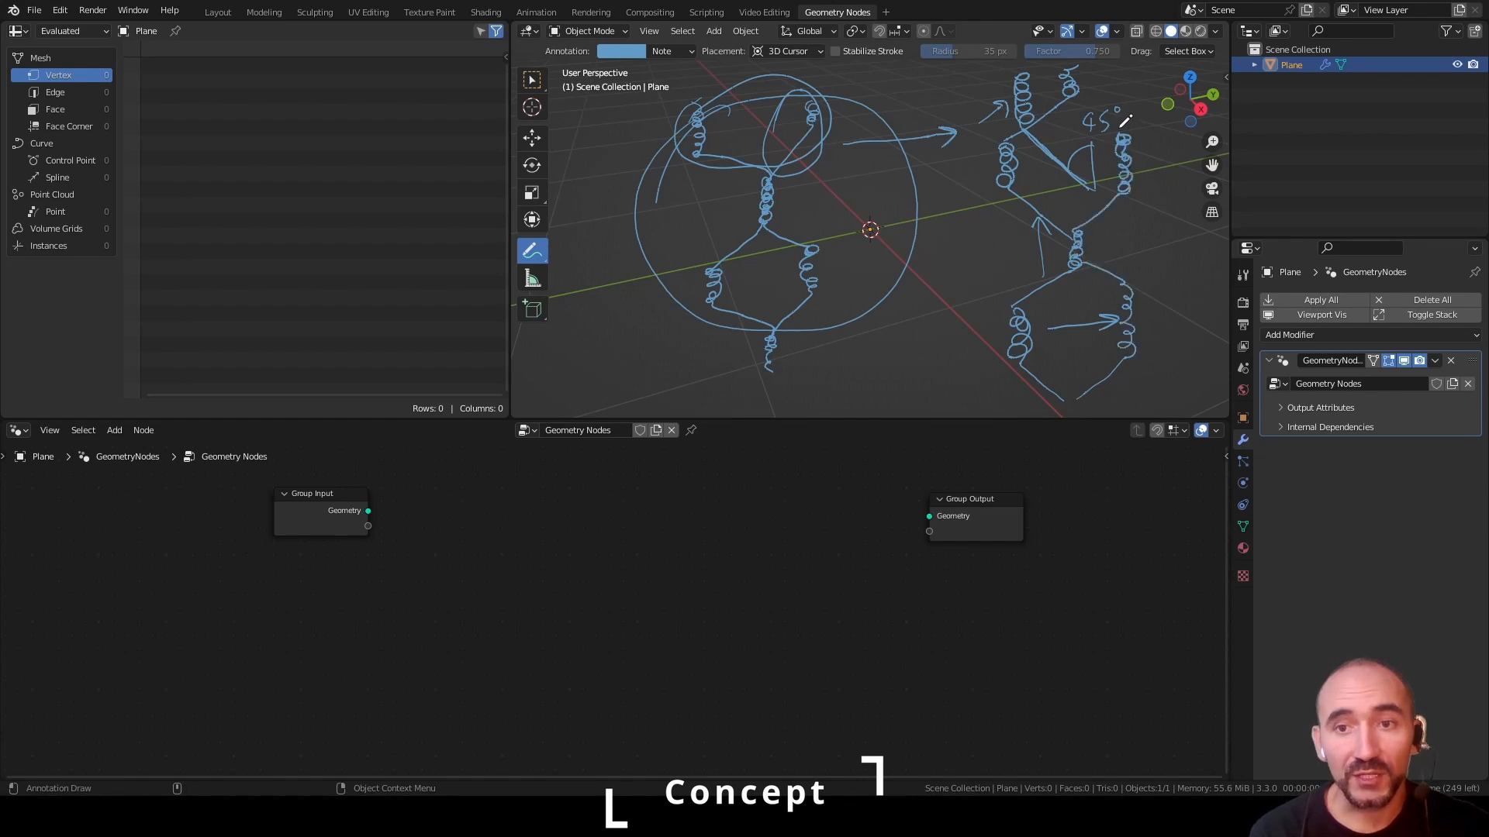
Delete the annotation layer to clear all sketched strokes from the viewport
{"action": "key", "text": "n"}
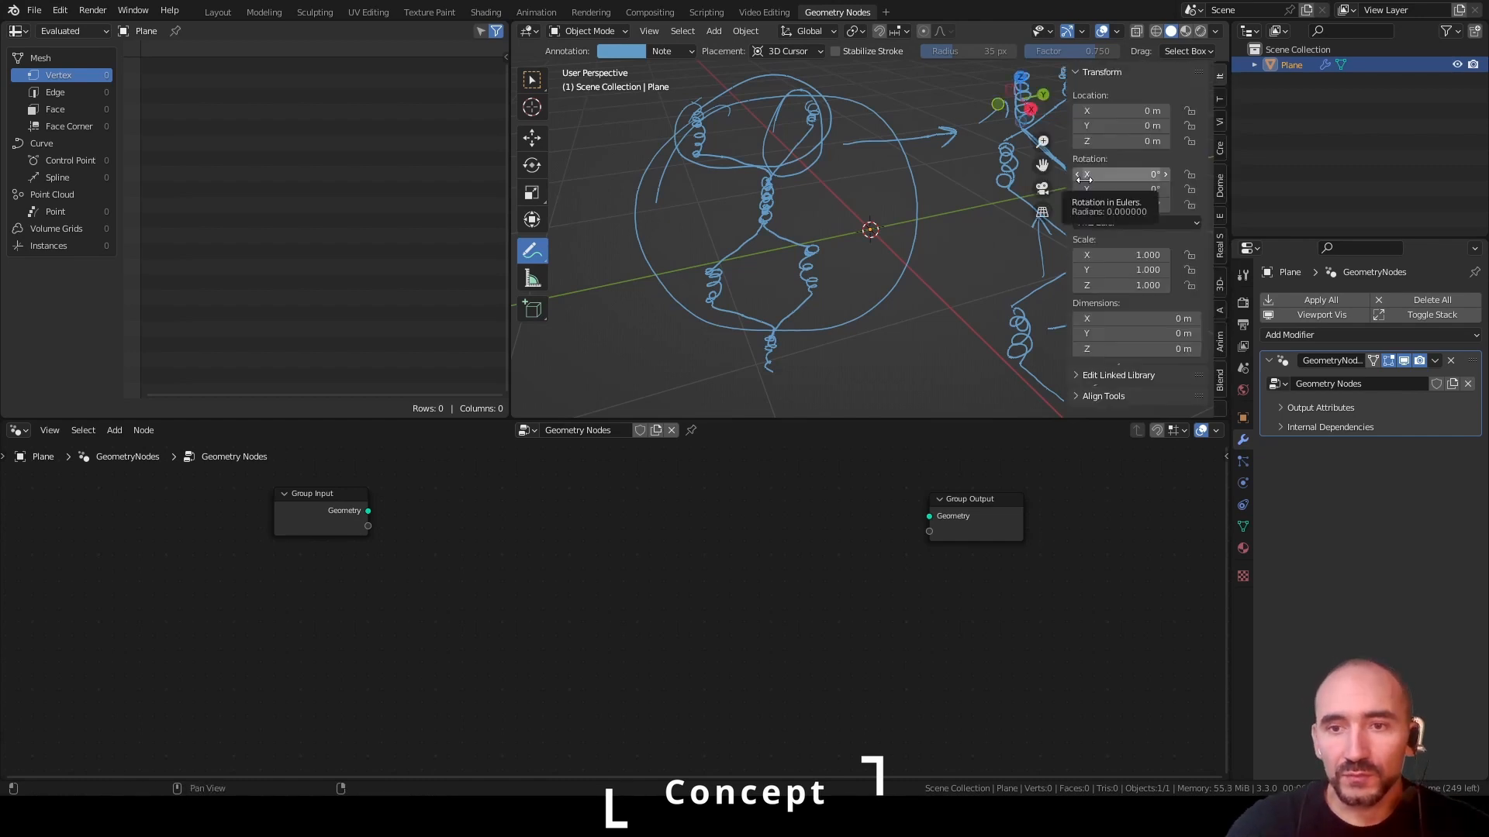
{"action": "scroll", "coordinate": [1146, 343], "scroll_direction": "down", "scroll_amount": 5}
{"action": "scroll", "coordinate": [1146, 342], "scroll_direction": "down", "scroll_amount": 4}
{"action": "left_click", "coordinate": [1171, 278]}
{"action": "key", "text": "n"}
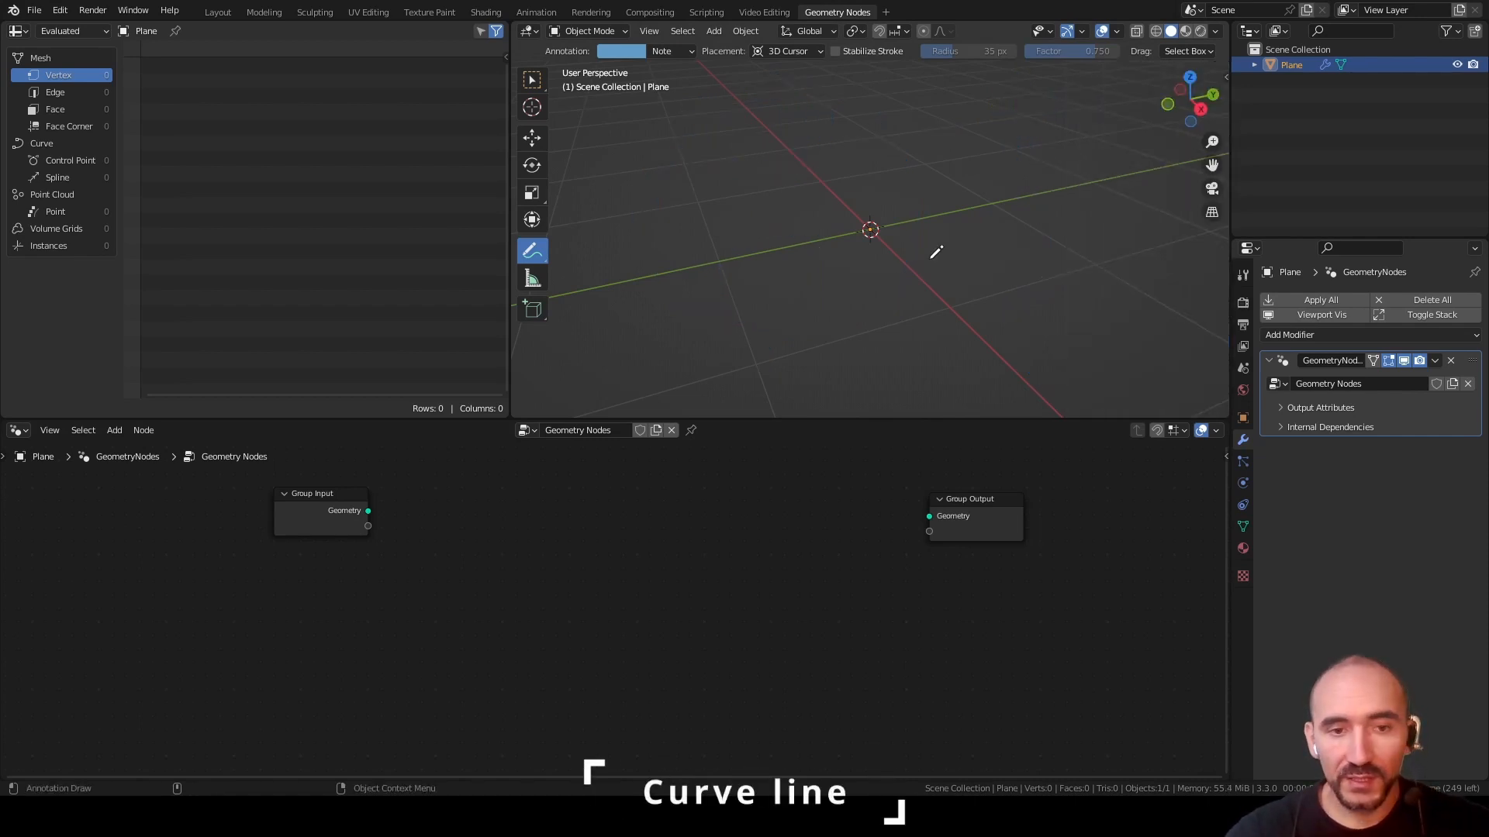
Add a Curve Line node and connect its curve to the Group Output geometry
{"action": "key", "text": "F3"}
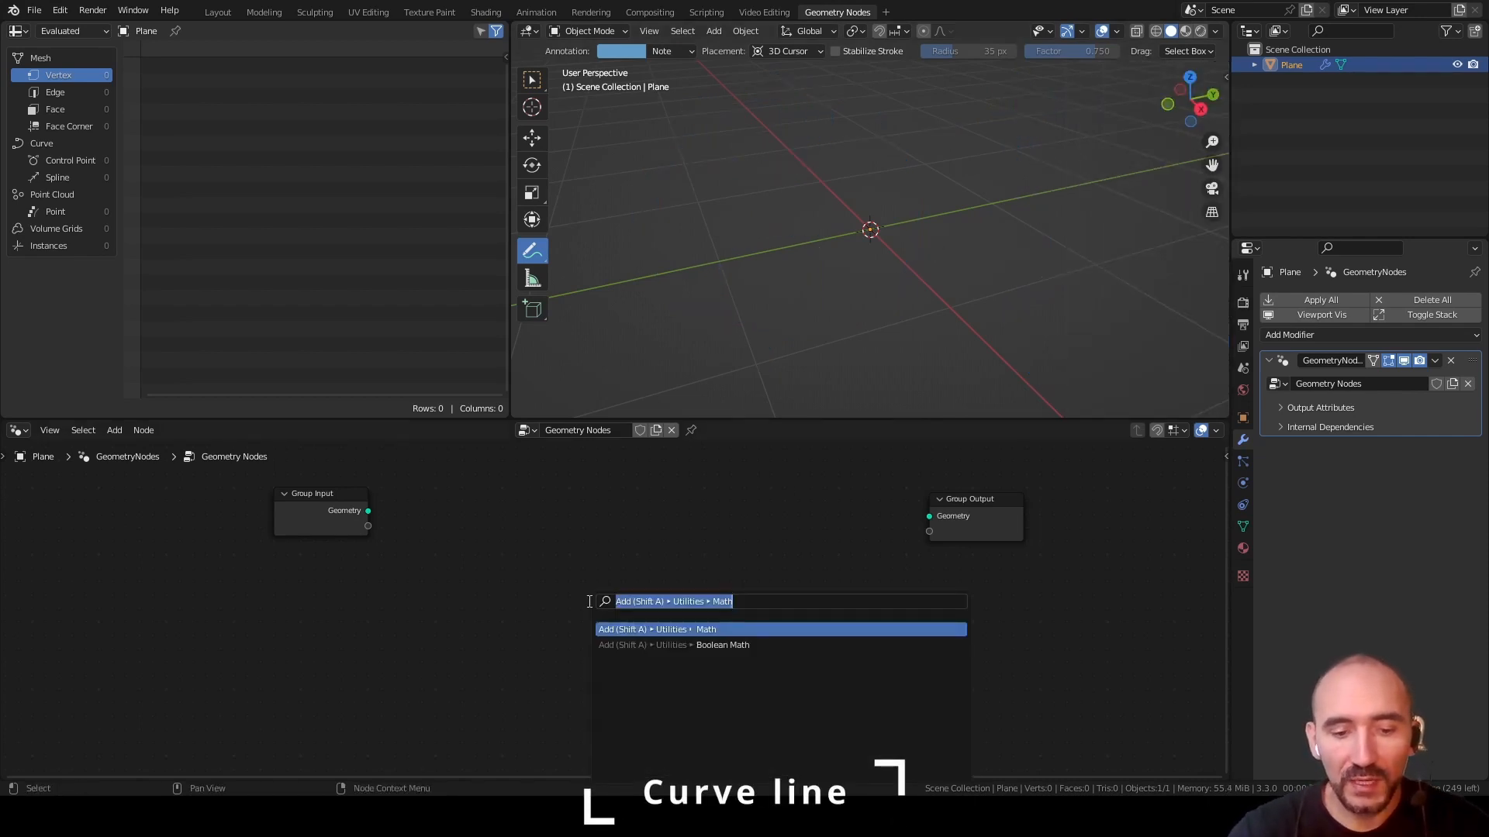
{"action": "type", "text": "cu"}
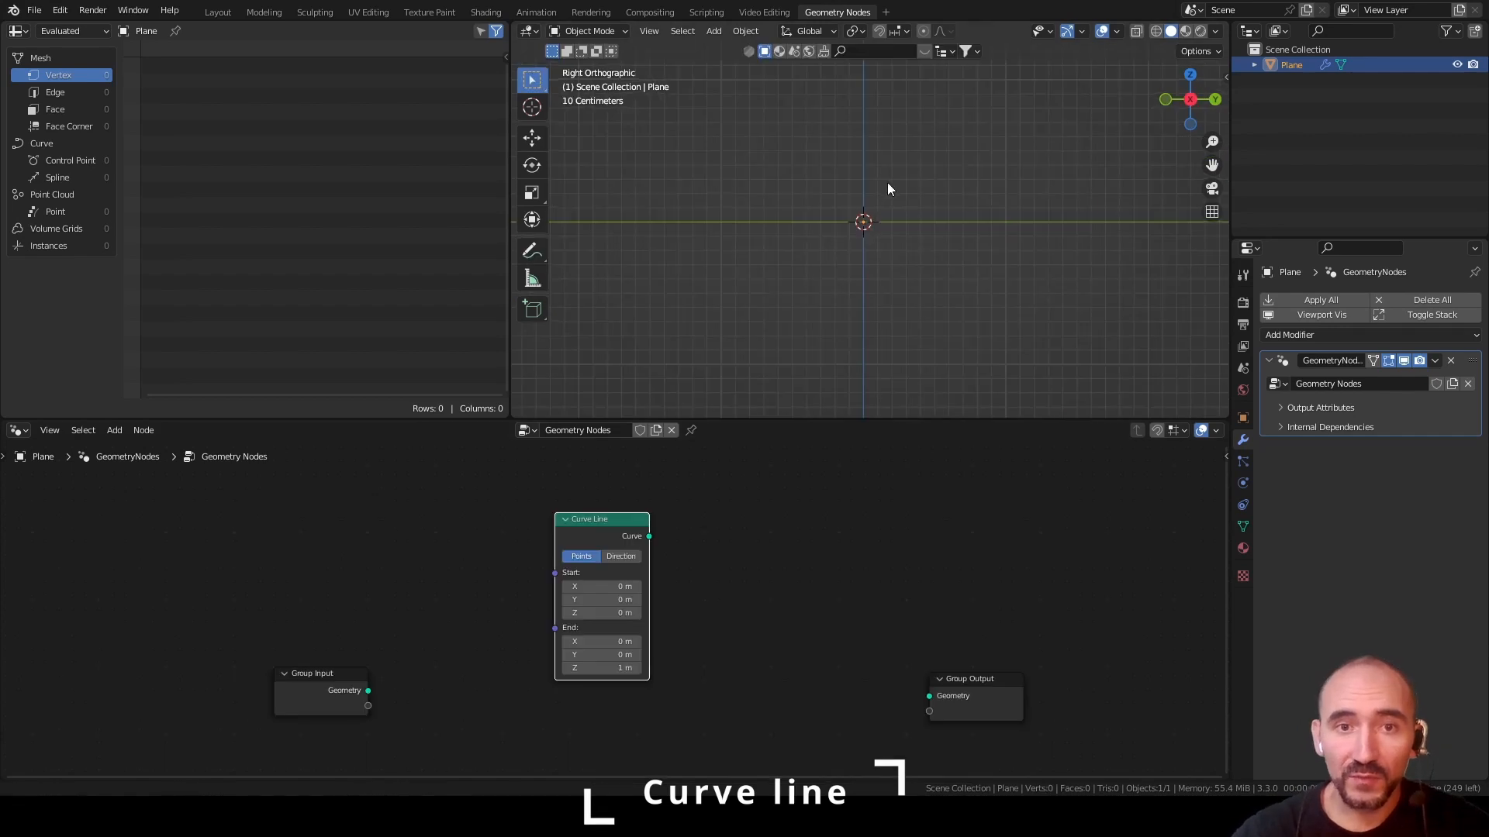
{"action": "middle_click_drag", "start_coordinate": [887, 183], "coordinate": [808, 268], "text": "shift"}
{"action": "scroll", "coordinate": [717, 255], "scroll_direction": "up", "scroll_amount": 3}
{"action": "left_click_drag", "start_coordinate": [594, 523], "coordinate": [583, 510]}
{"action": "left_click", "coordinate": [583, 511], "text": "ctrl+shift"}
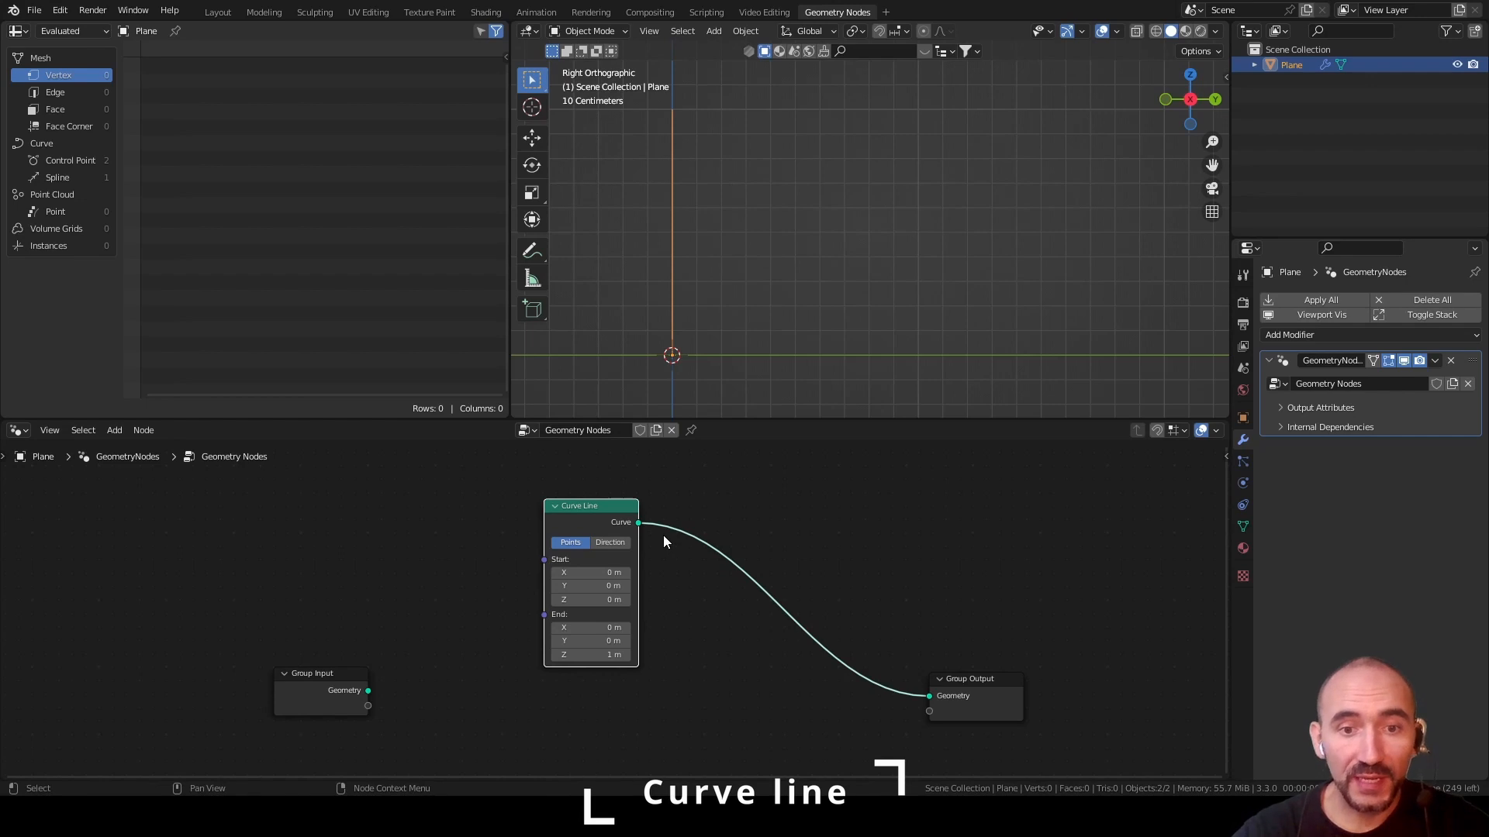
{"action": "left_click_drag", "start_coordinate": [586, 508], "coordinate": [674, 517]}
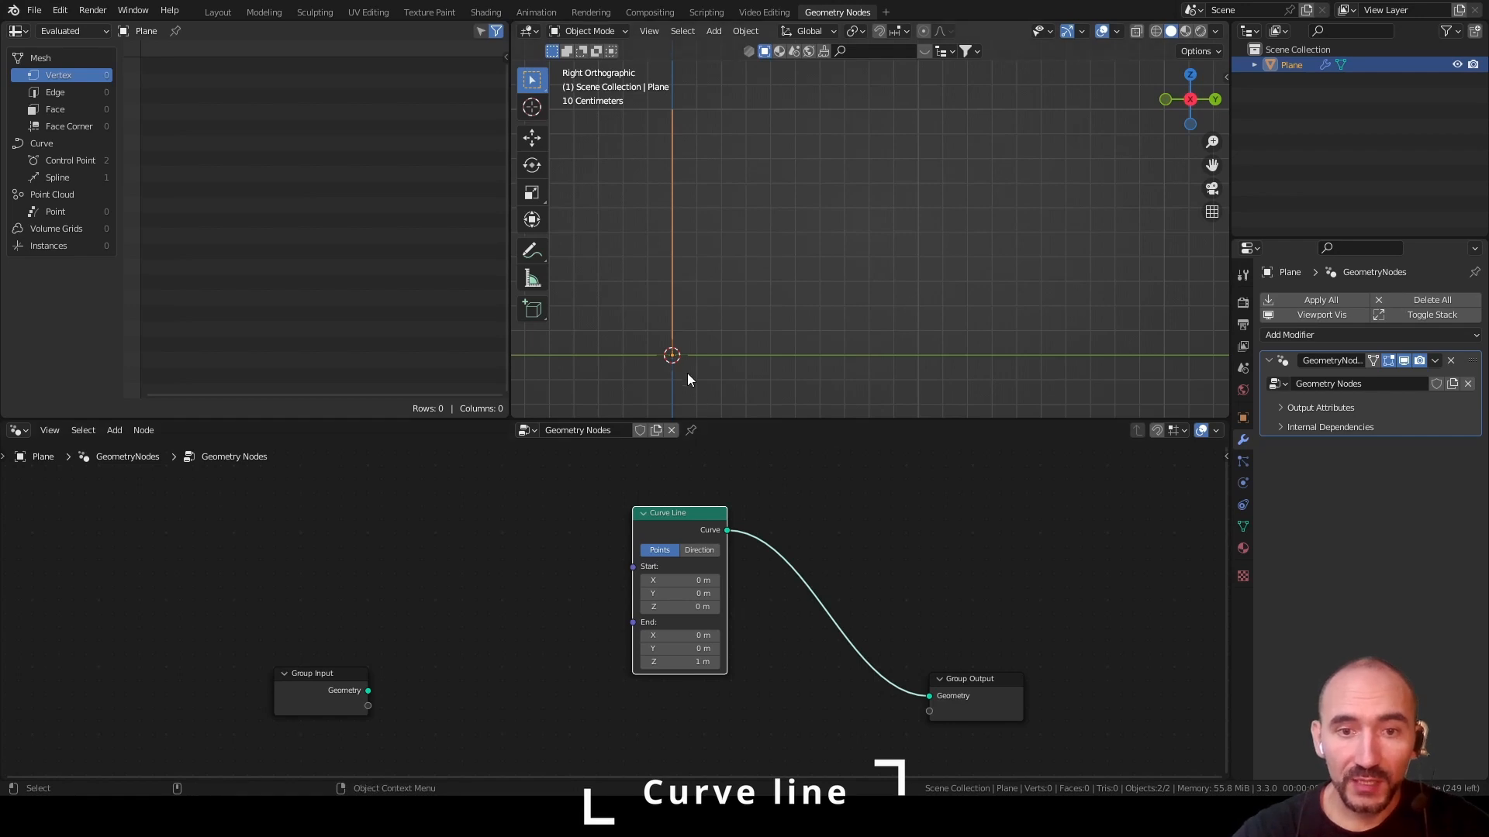
Set the Curve Line's Start Y to 1 m
{"action": "left_click", "coordinate": [658, 593]}
{"action": "type", "text": "1"}
{"action": "key", "text": "Return"}
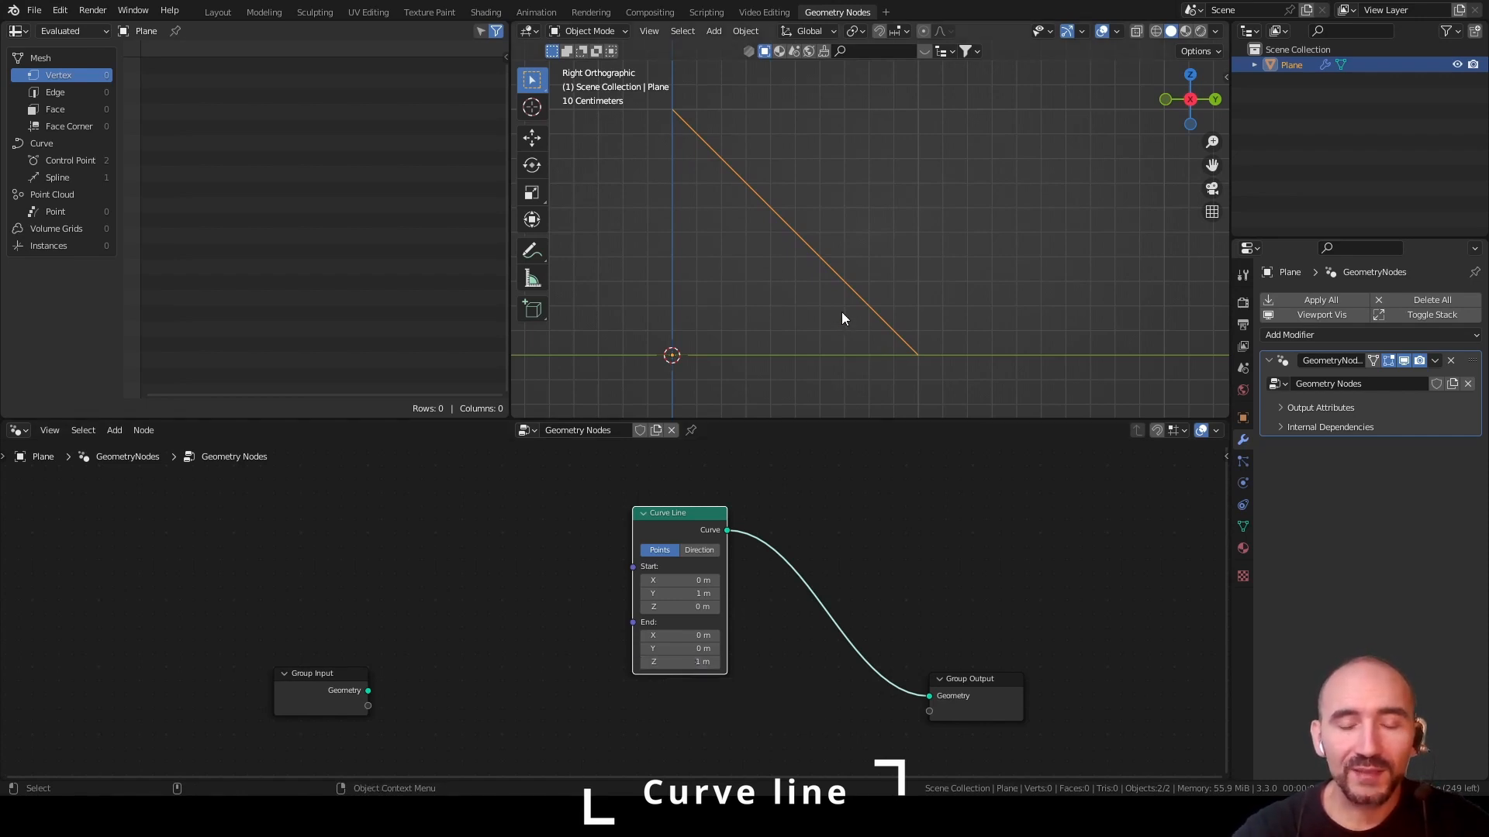
Set the Curve Line's Start Y and End Z both to 0.05 m
{"action": "left_click", "coordinate": [680, 594]}
{"action": "type", "text": "0"}
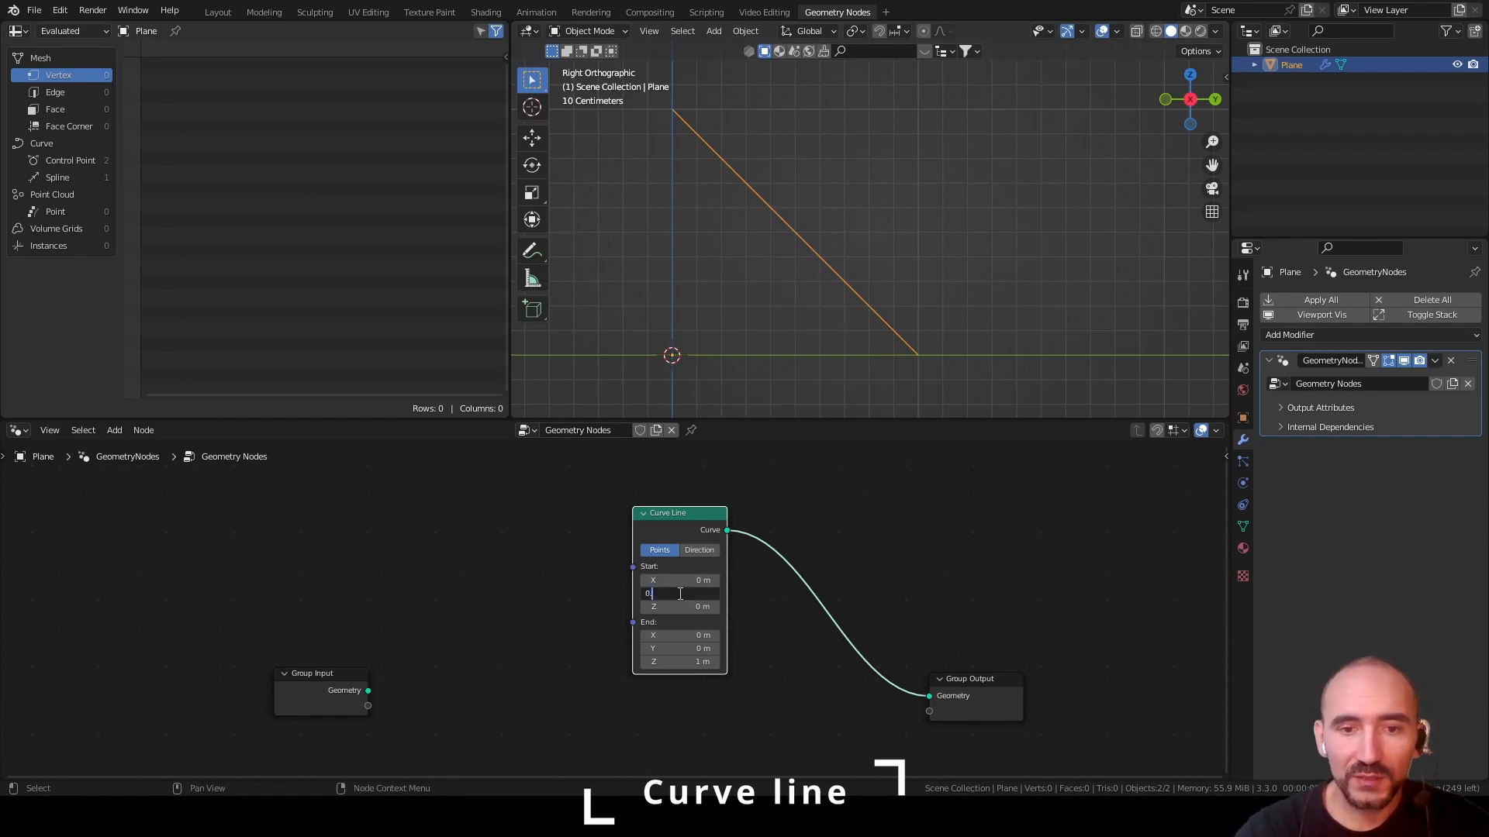
{"action": "type", "text": ".05"}
{"action": "key", "text": "Return"}
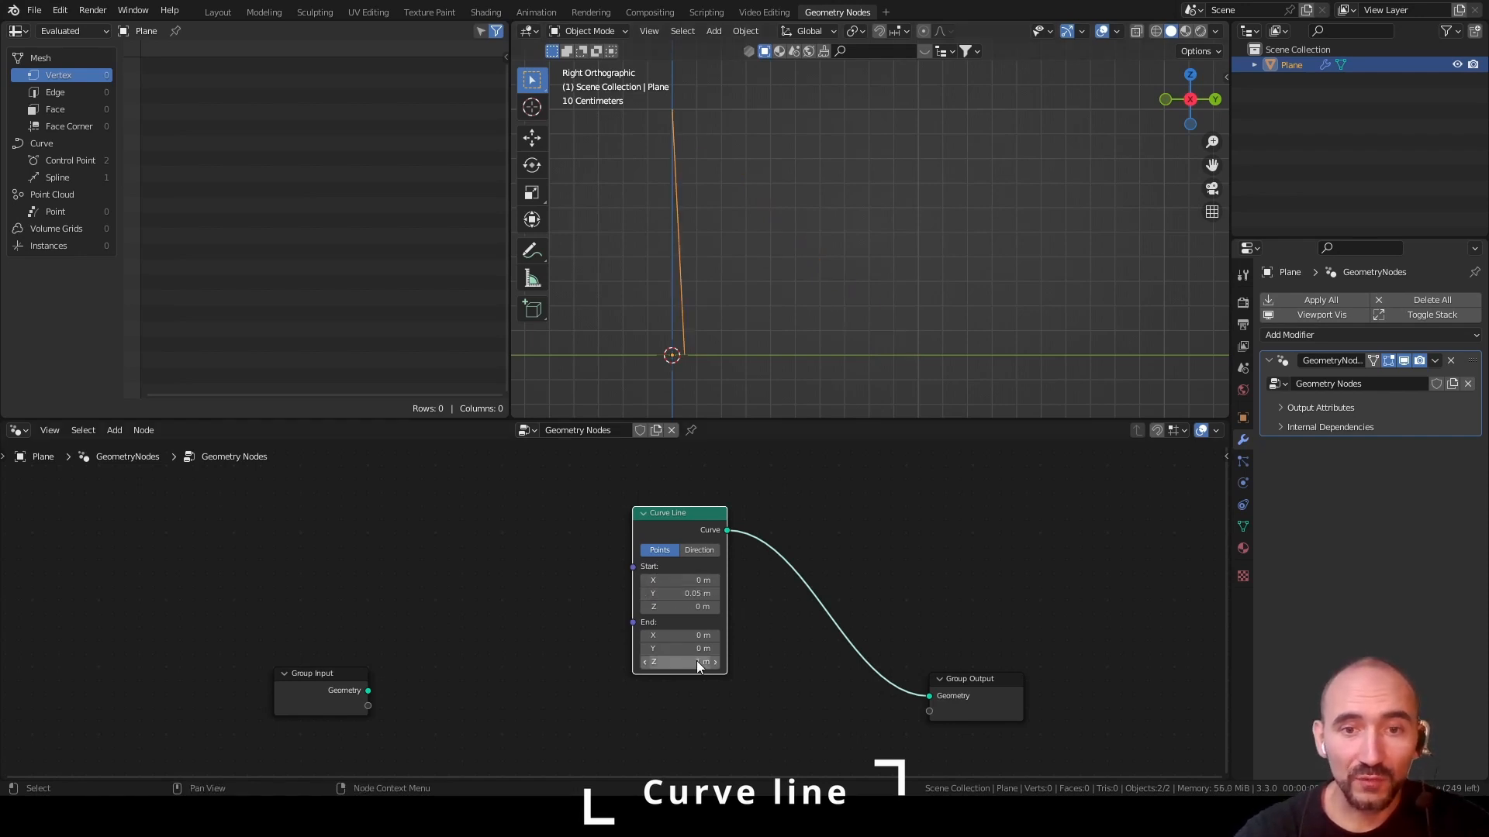
{"action": "left_click", "coordinate": [680, 661]}
{"action": "type", "text": "0.05"}
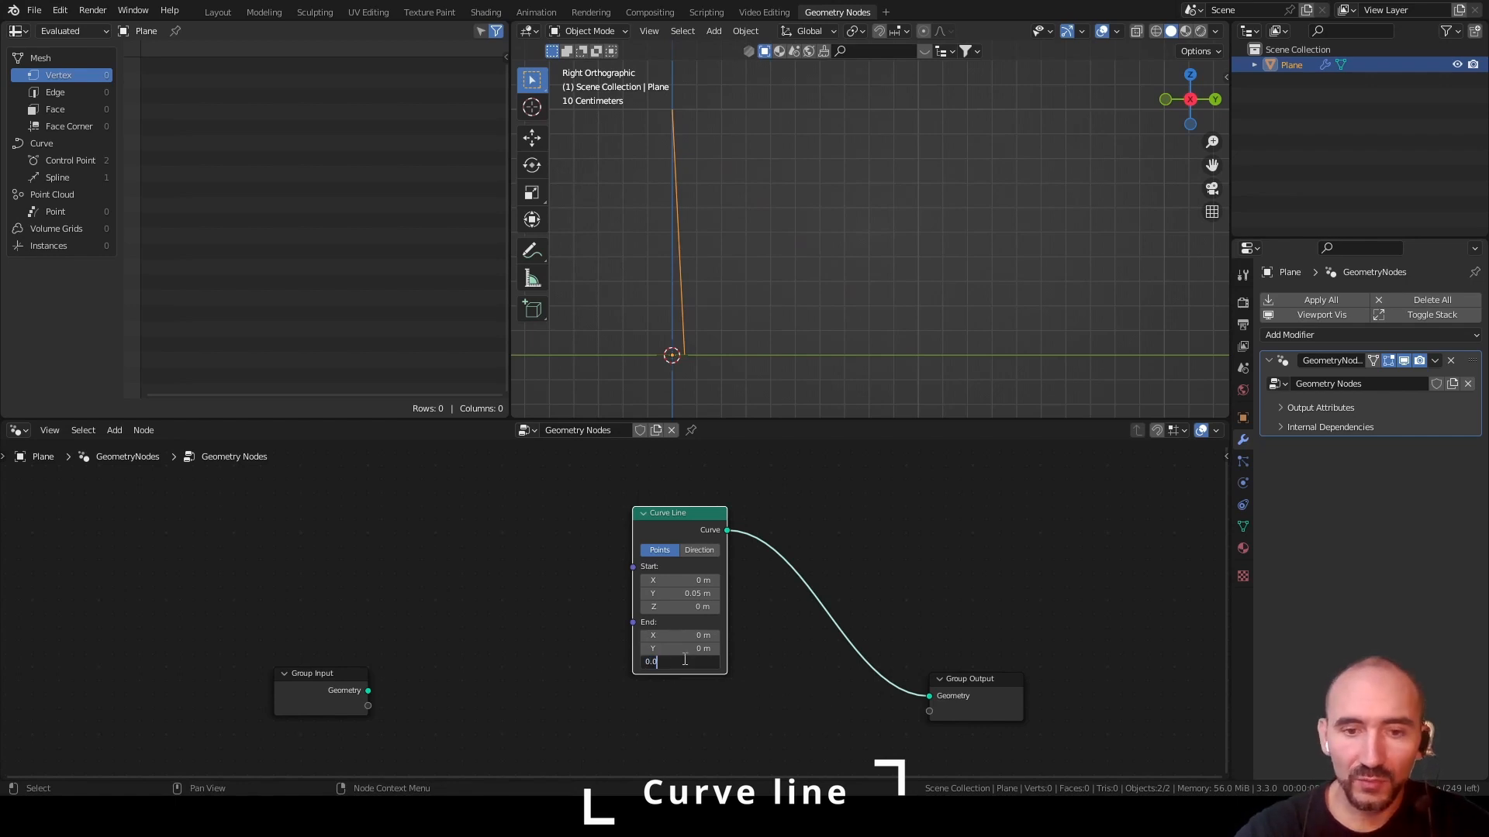
{"action": "key", "text": "Return"}
{"action": "scroll", "coordinate": [705, 254], "scroll_direction": "up", "scroll_amount": 8}
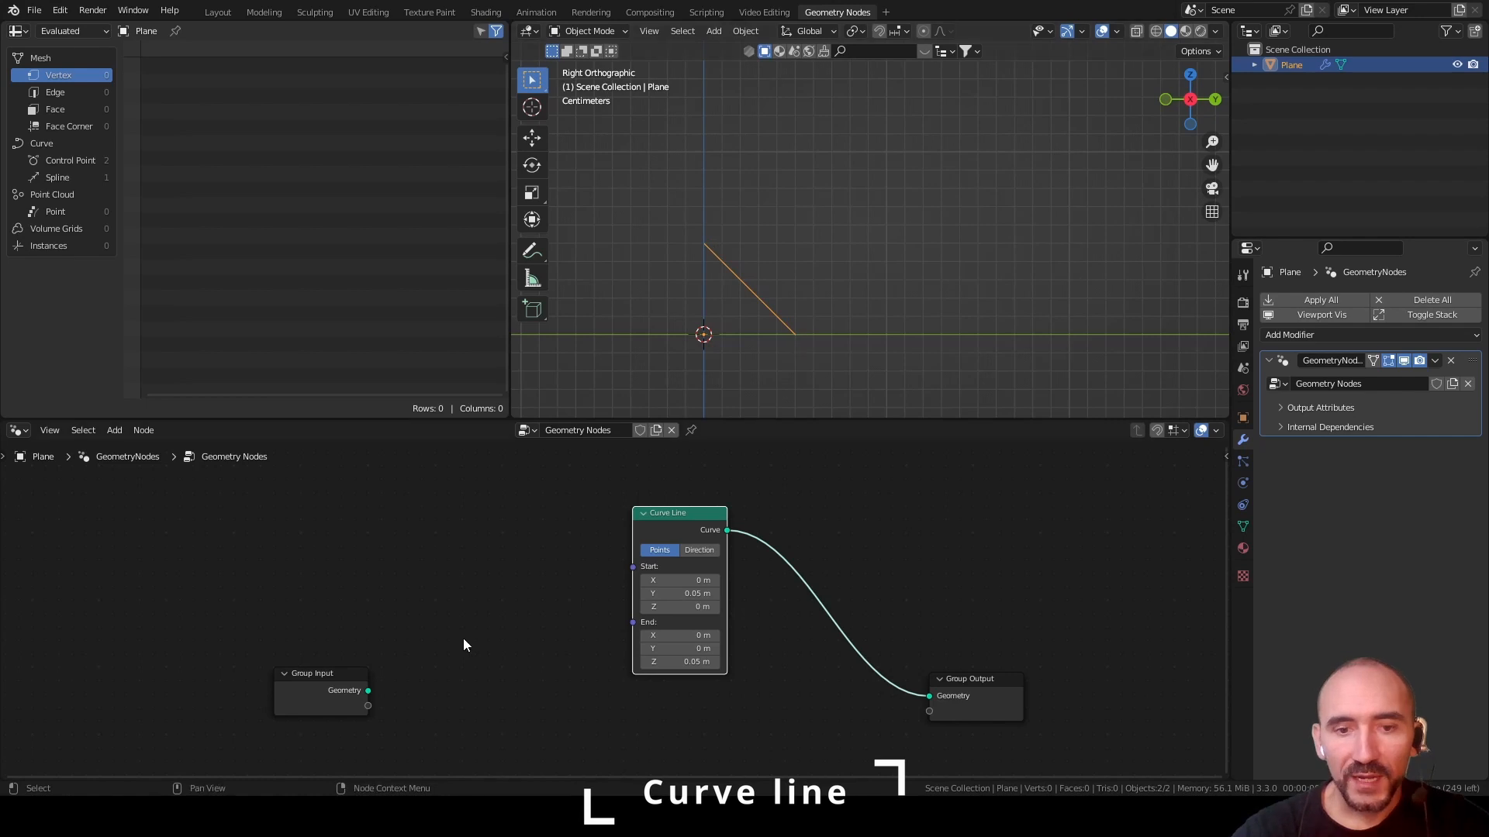
Add a Combine XYZ node feeding the Curve Line's Start, with its Y exposed through the Group Input
{"action": "left_click_drag", "start_coordinate": [318, 688], "coordinate": [264, 606]}
{"action": "key", "text": "F3"}
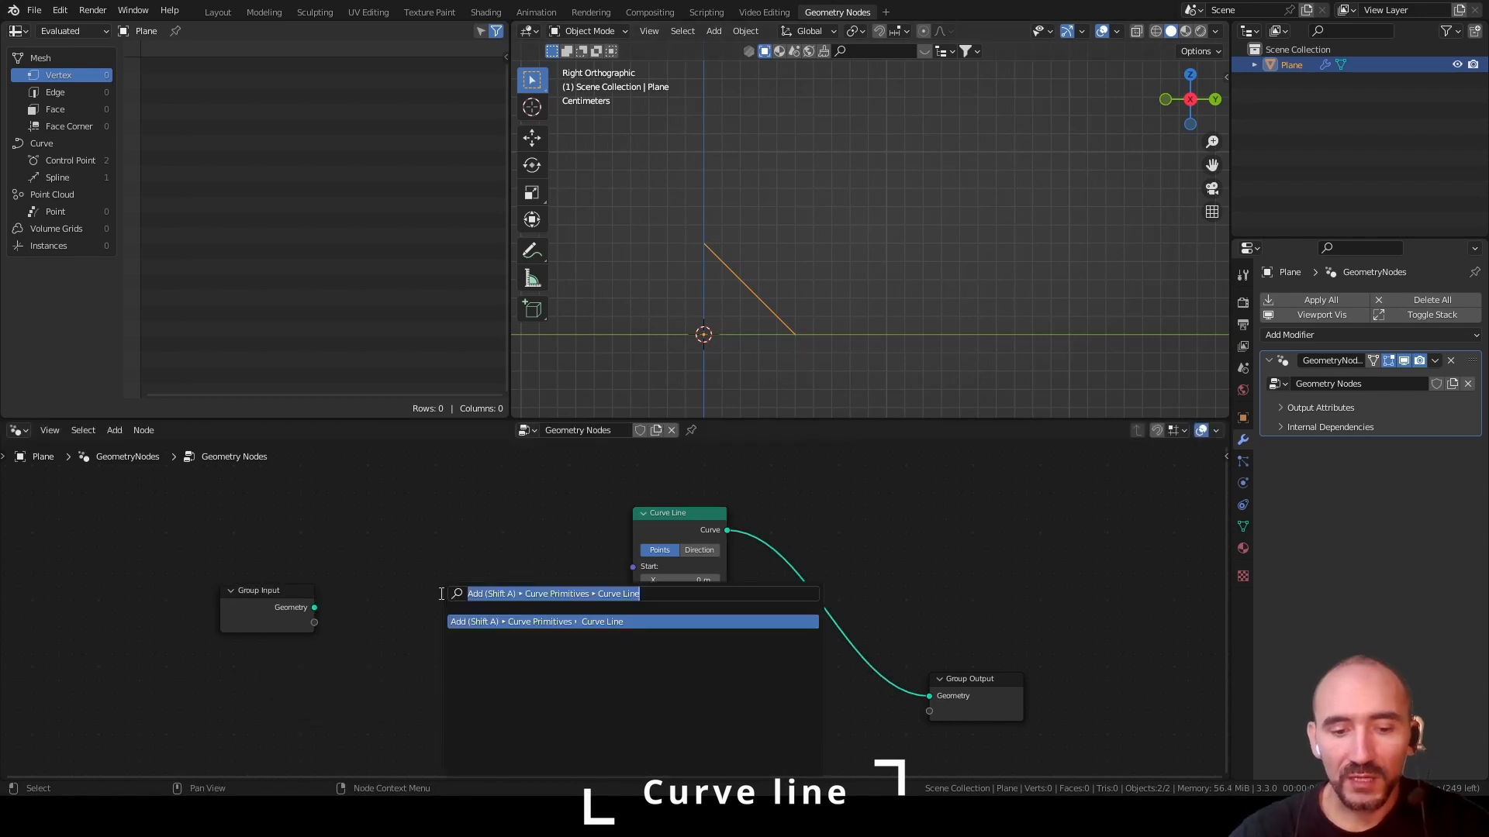
{"action": "type", "text": "combin"}
{"action": "key", "text": "Return"}
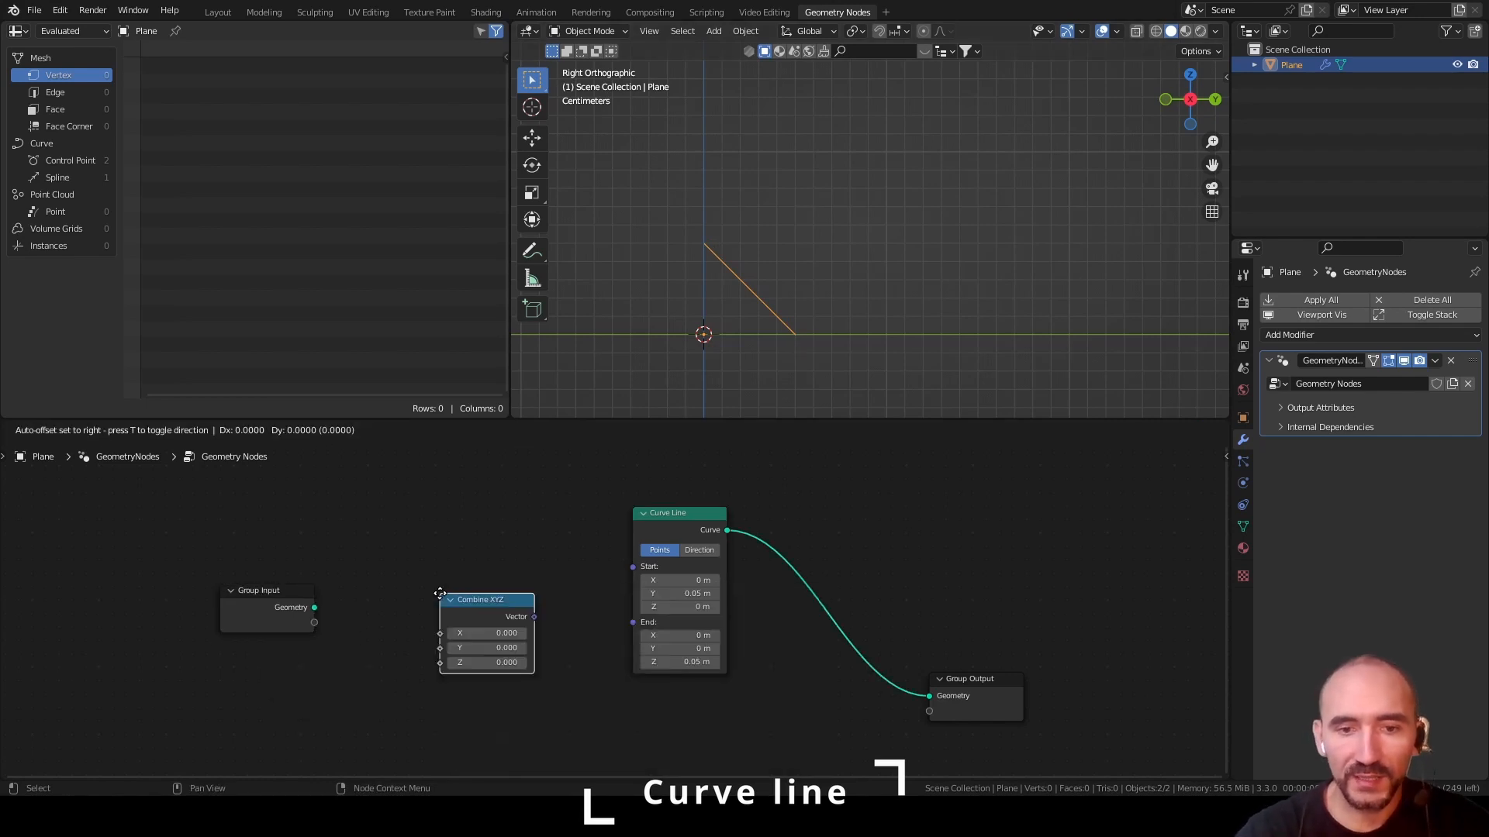
{"action": "left_click", "coordinate": [491, 542]}
{"action": "left_click_drag", "start_coordinate": [491, 598], "coordinate": [313, 617]}
{"action": "left_click_drag", "start_coordinate": [585, 566], "coordinate": [636, 566]}
Set the modifier's Y input to 0.05
{"action": "left_click", "coordinate": [1380, 403]}
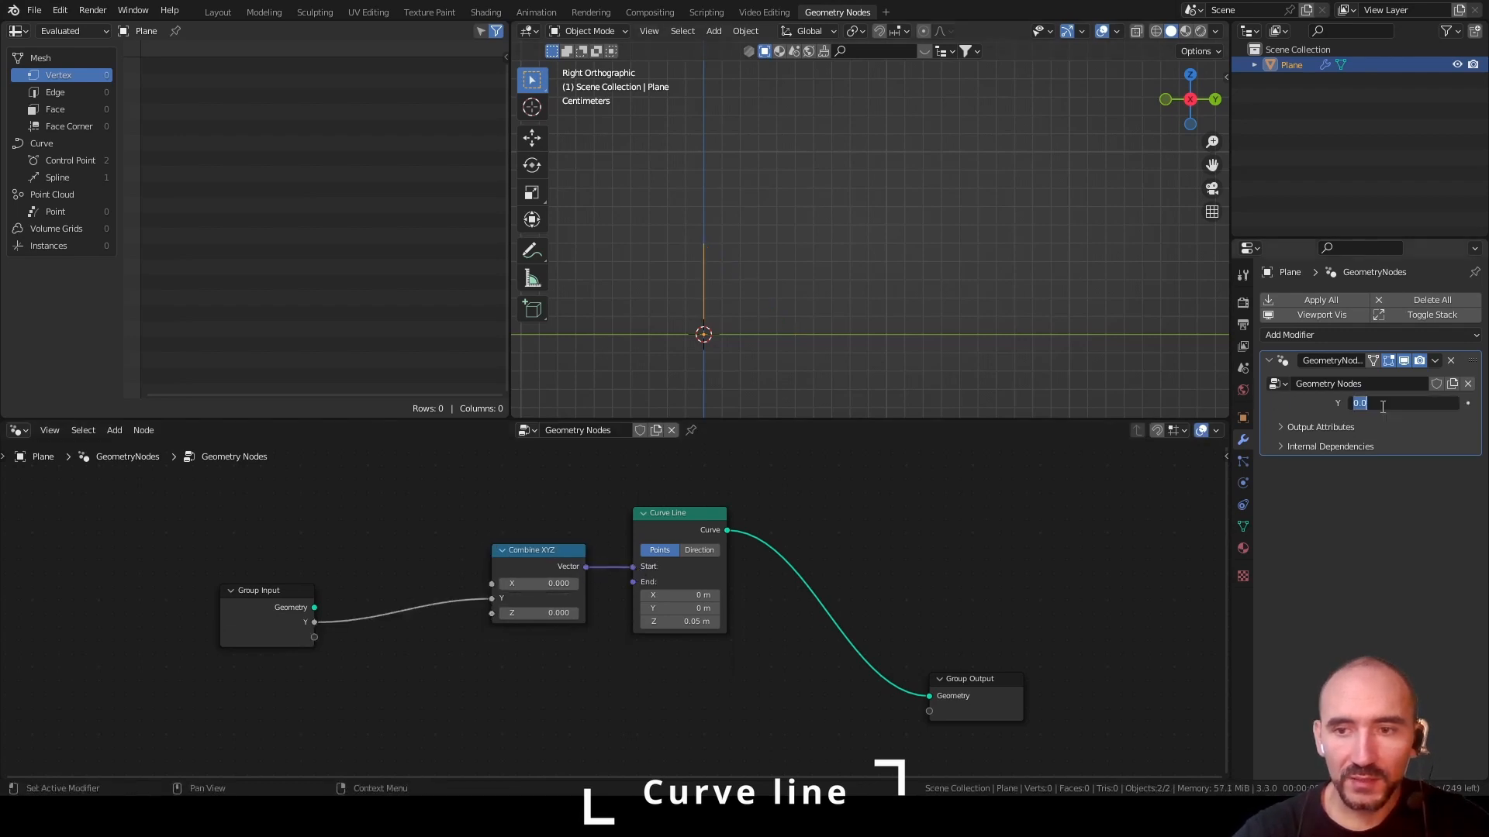
{"action": "type", "text": "0.05"}
{"action": "key", "text": "Return"}
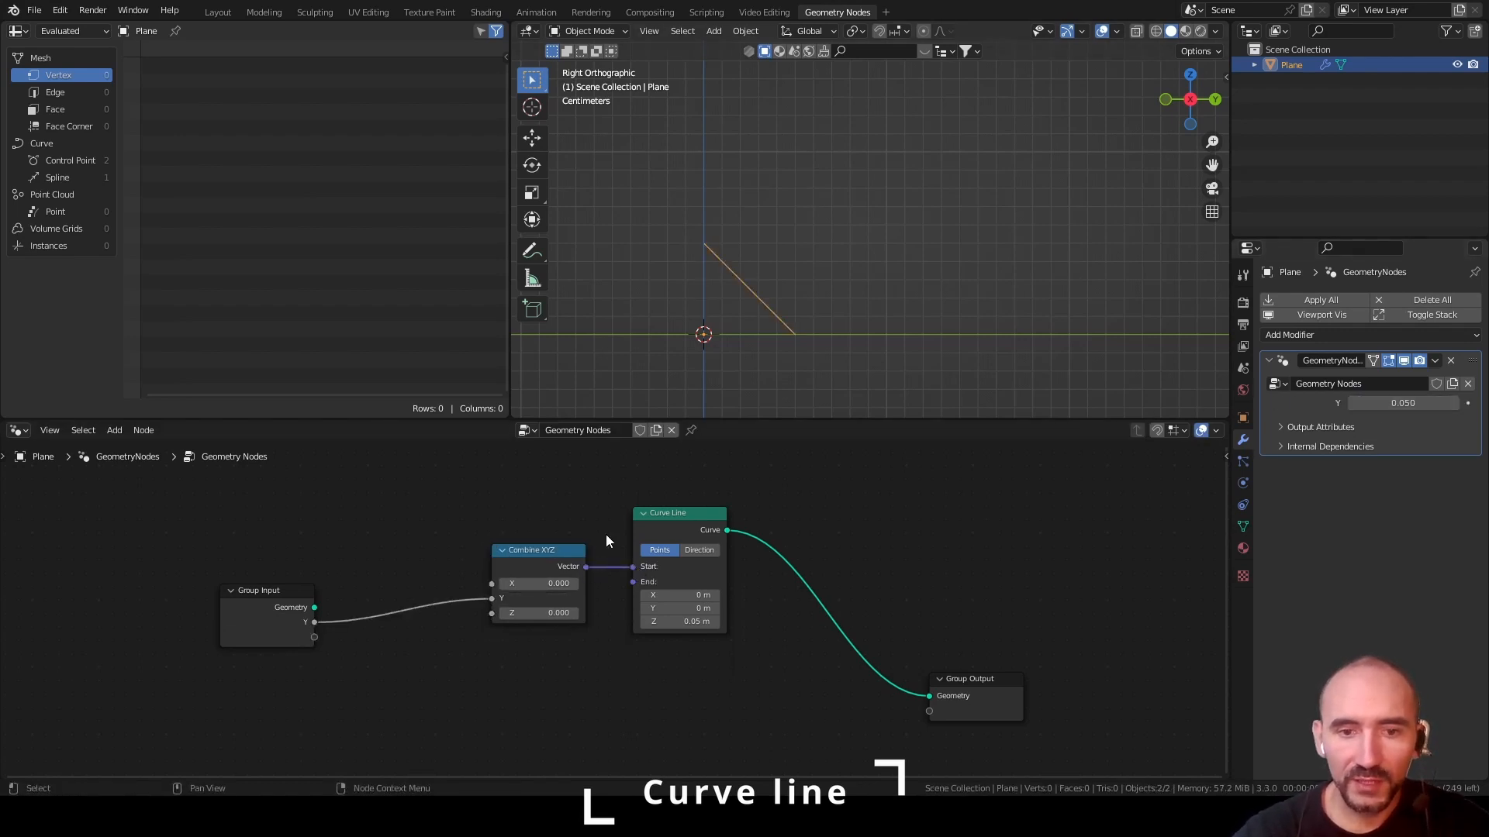
Duplicate the Combine XYZ node, drive its Z from the group's Y input, and connect its vector to the Curve Line's End
{"action": "left_click_drag", "start_coordinate": [526, 552], "coordinate": [547, 507]}
{"action": "key", "text": "shift+d"}
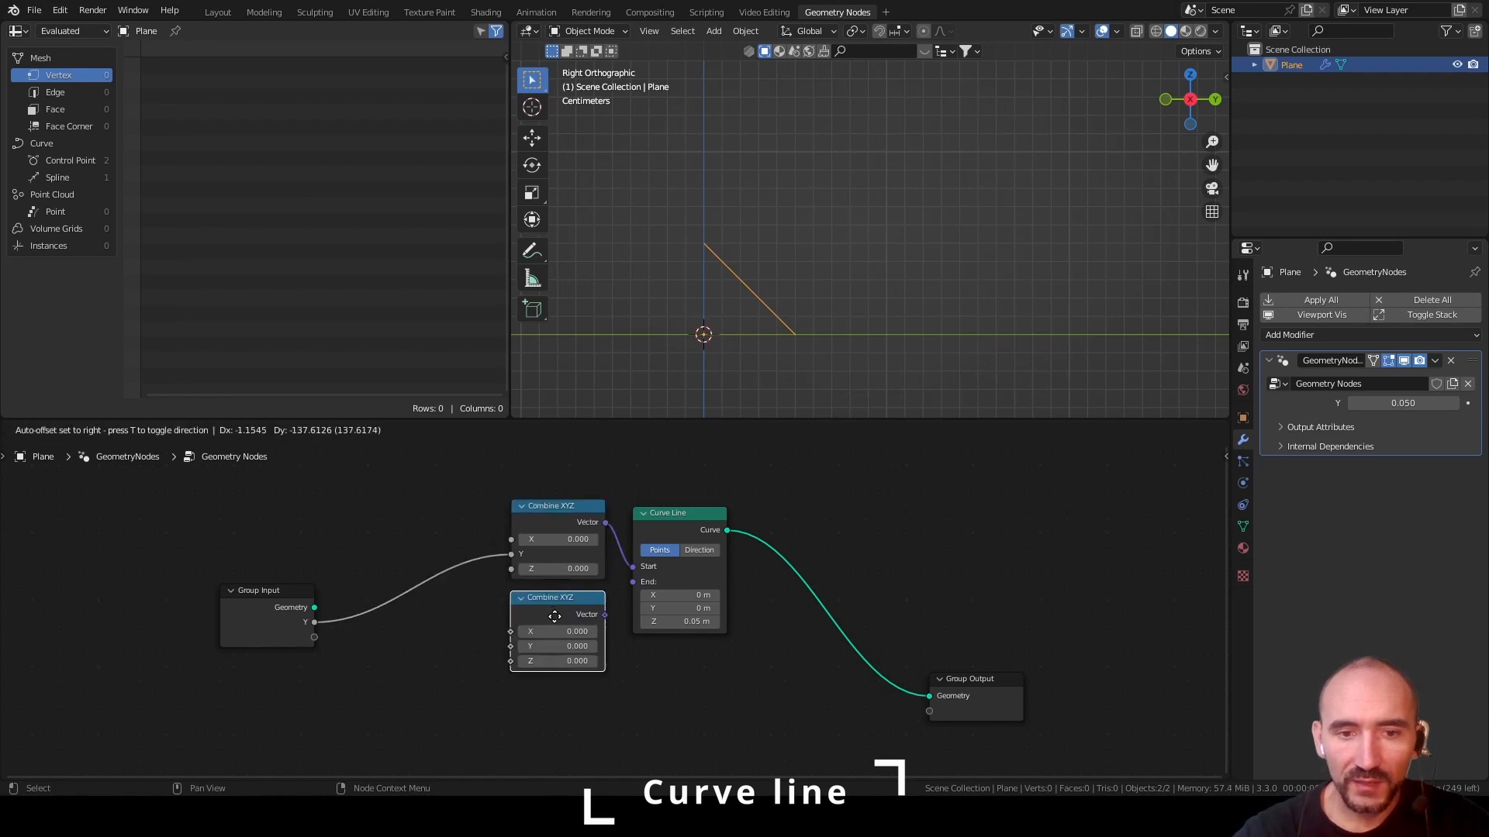
{"action": "left_click", "coordinate": [555, 618]}
{"action": "left_click_drag", "start_coordinate": [314, 623], "coordinate": [511, 658]}
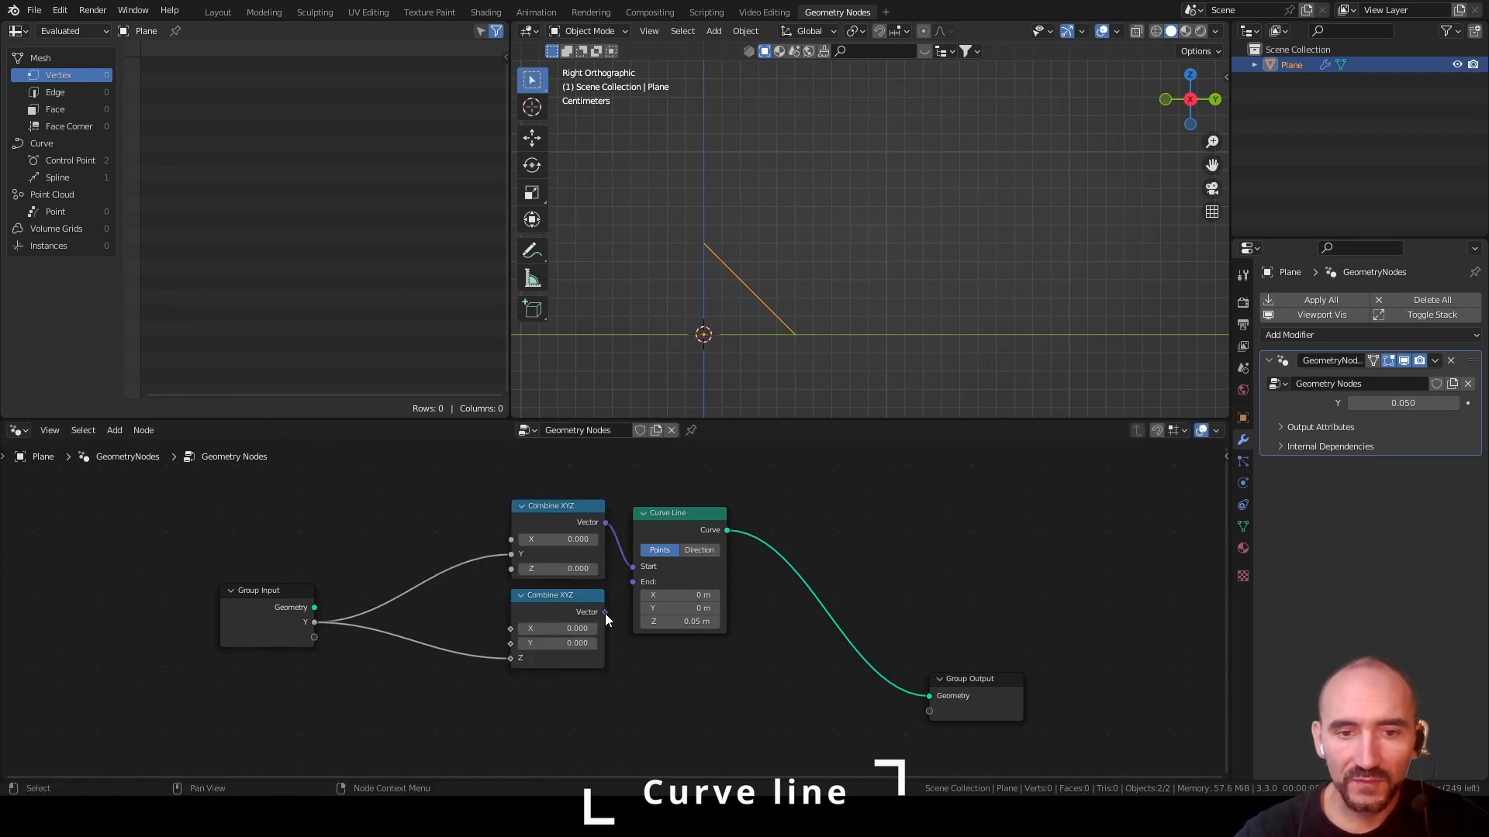
{"action": "left_click_drag", "start_coordinate": [605, 613], "coordinate": [629, 583]}
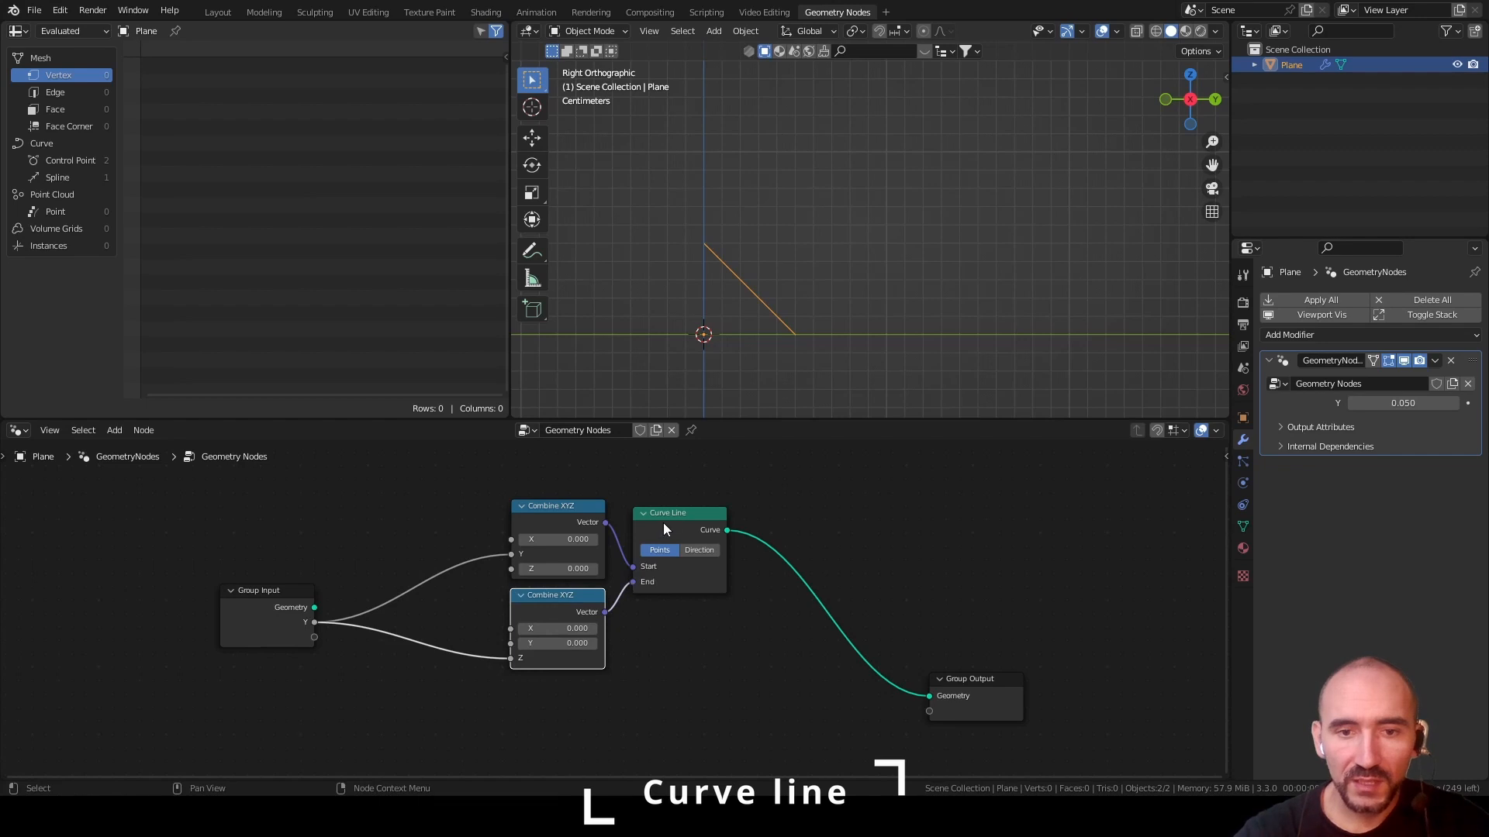
Merge the two Group Input links through a reroute point and place it close to the Combine XYZ nodes
{"action": "right_click_drag", "start_coordinate": [387, 593], "coordinate": [374, 677], "text": "shift"}
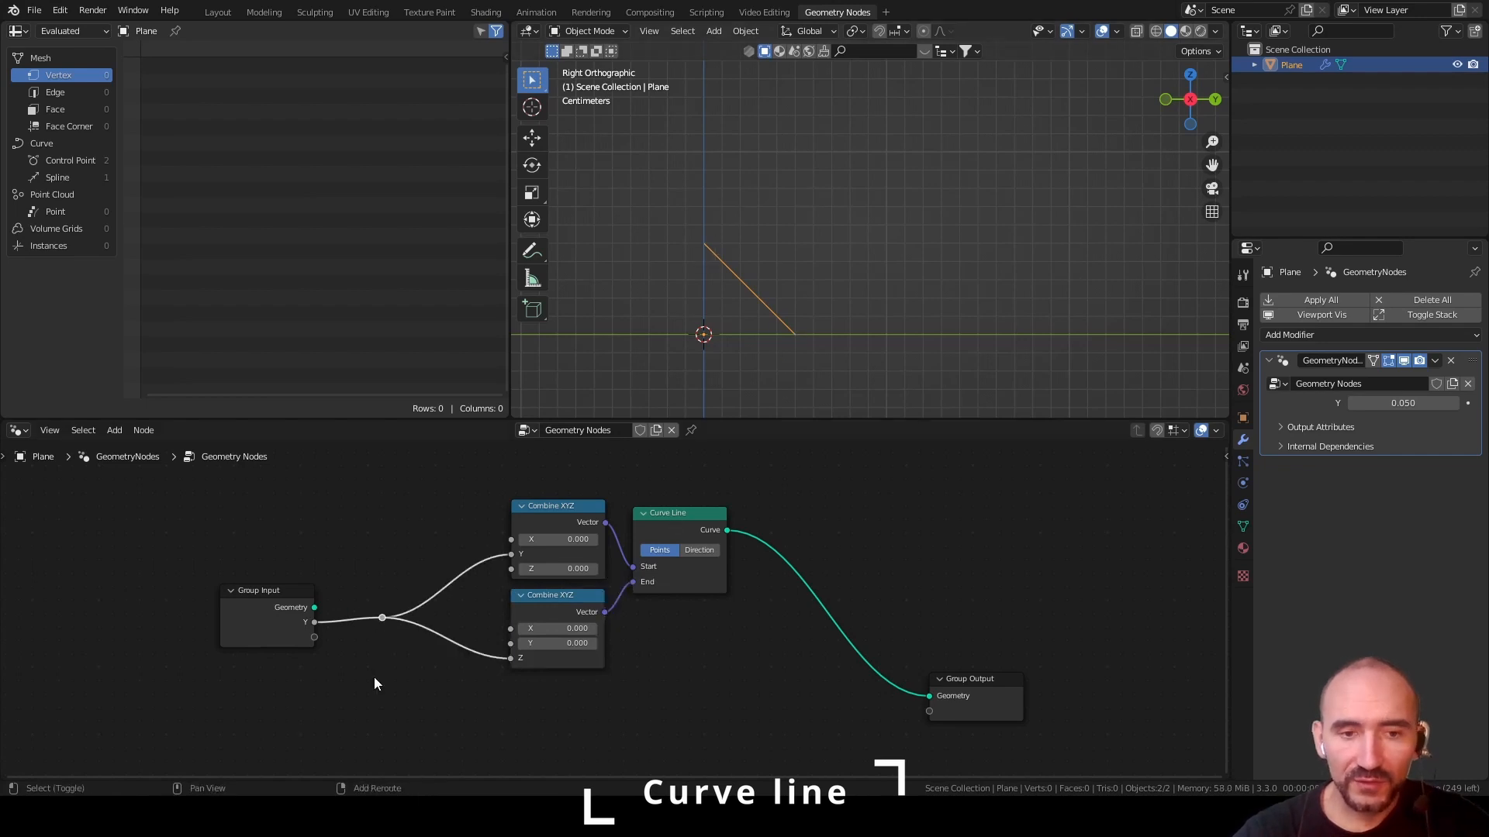
{"action": "key", "text": "g"}
{"action": "left_click", "coordinate": [548, 654]}
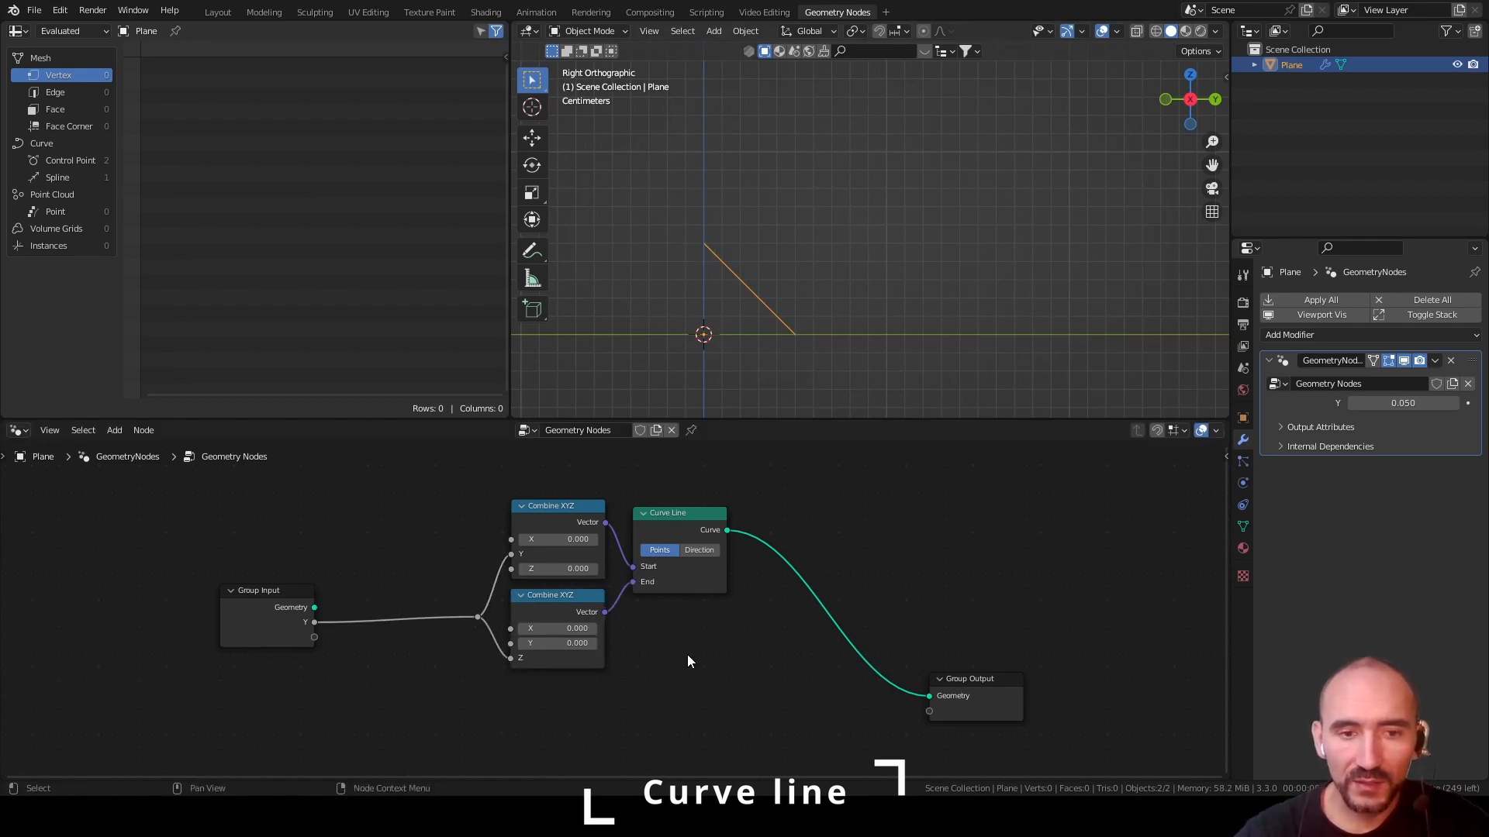
Rename the Y group input to "Hole edge"
{"action": "key", "text": "n"}
{"action": "left_click", "coordinate": [1222, 552]}
{"action": "left_click", "coordinate": [1114, 497]}
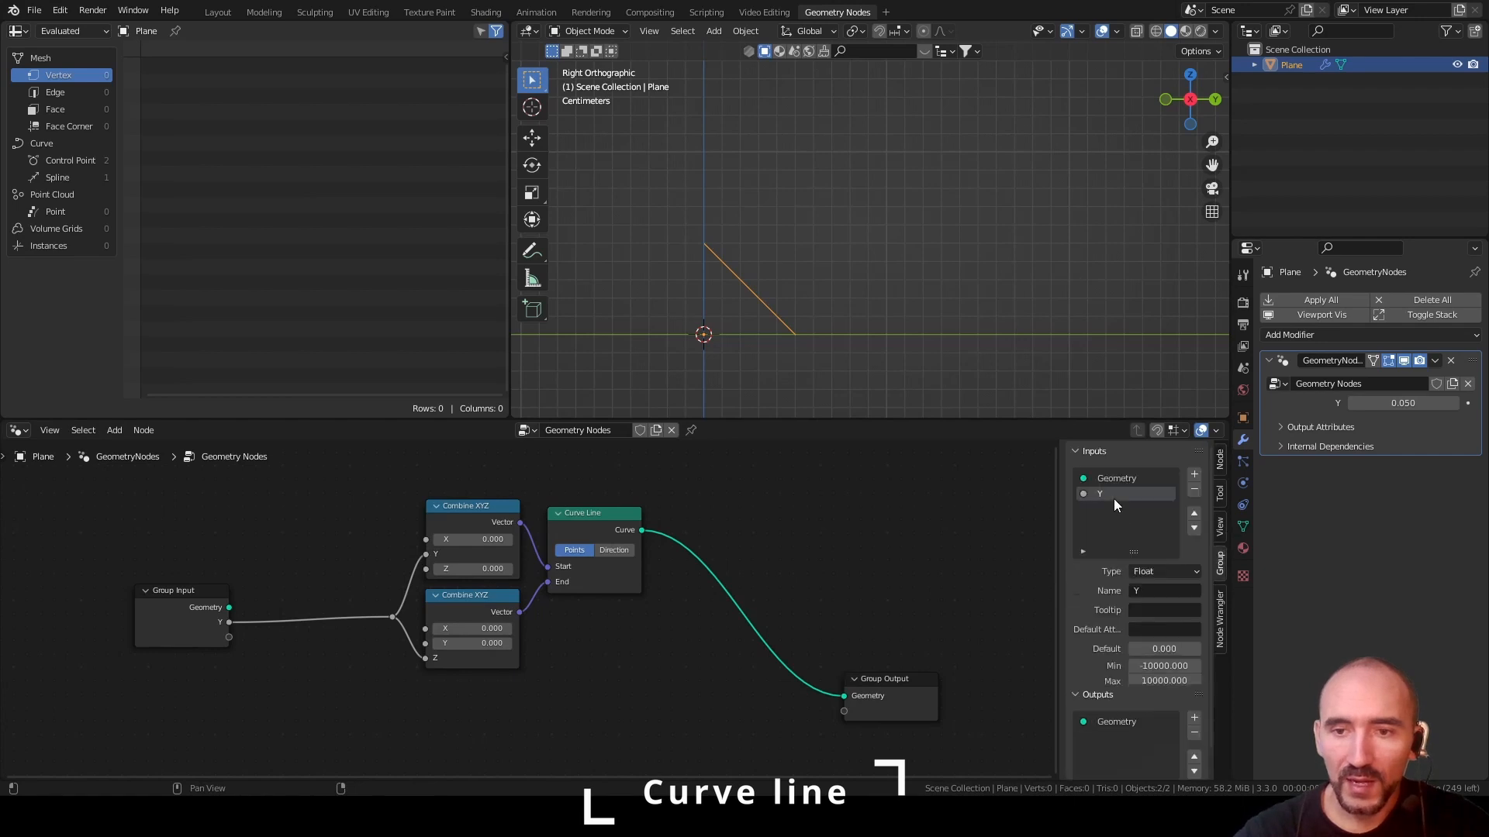
{"action": "left_click", "coordinate": [1150, 586]}
{"action": "type", "text": "Hole edge"}
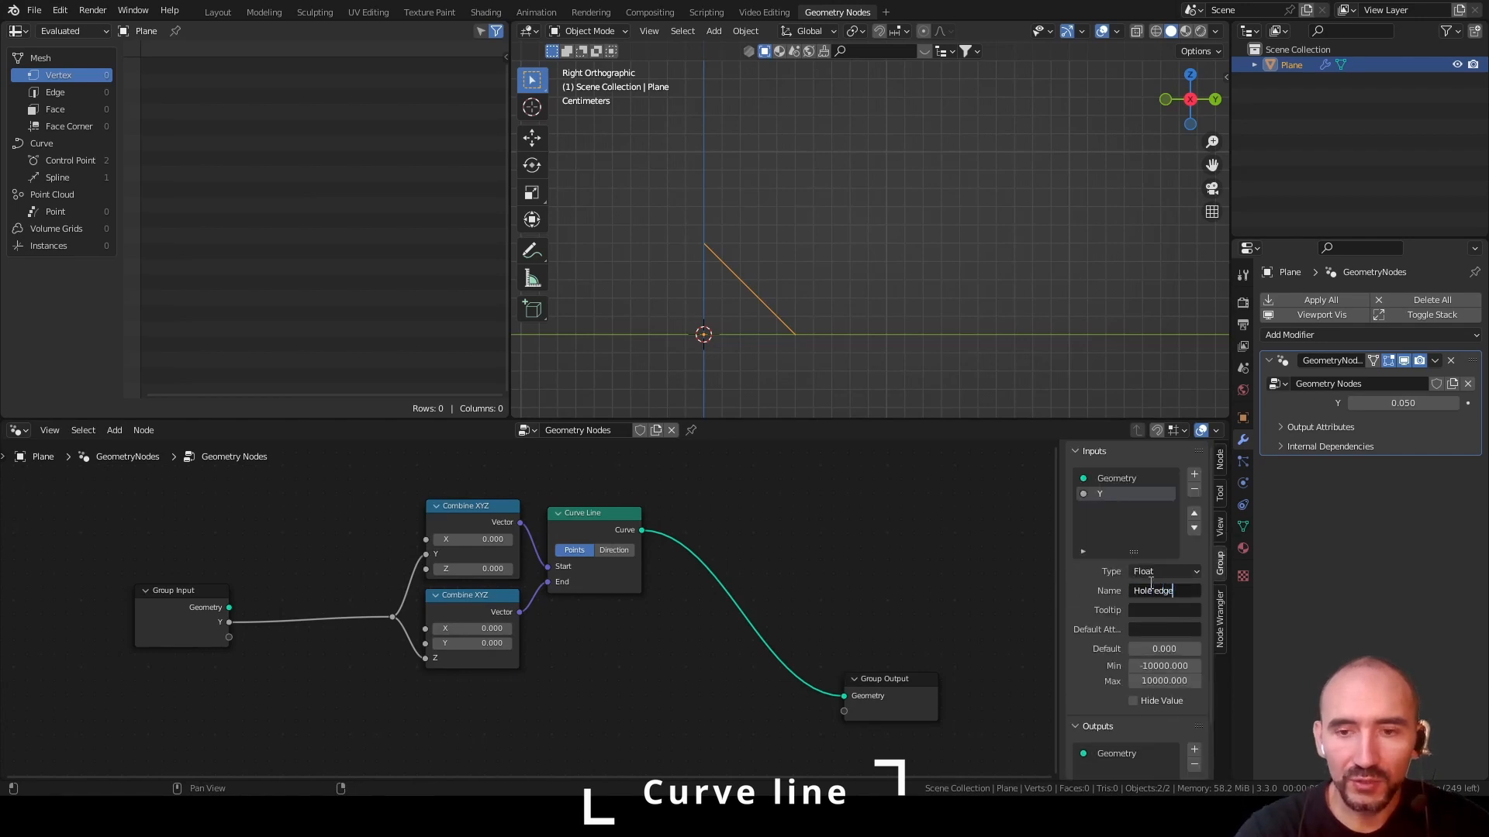
{"action": "key", "text": "Return"}
Limit the Hole edge input to a minimum of 0 and a maximum of 1, and save the file
{"action": "left_click", "coordinate": [1157, 665]}
{"action": "type", "text": "0"}
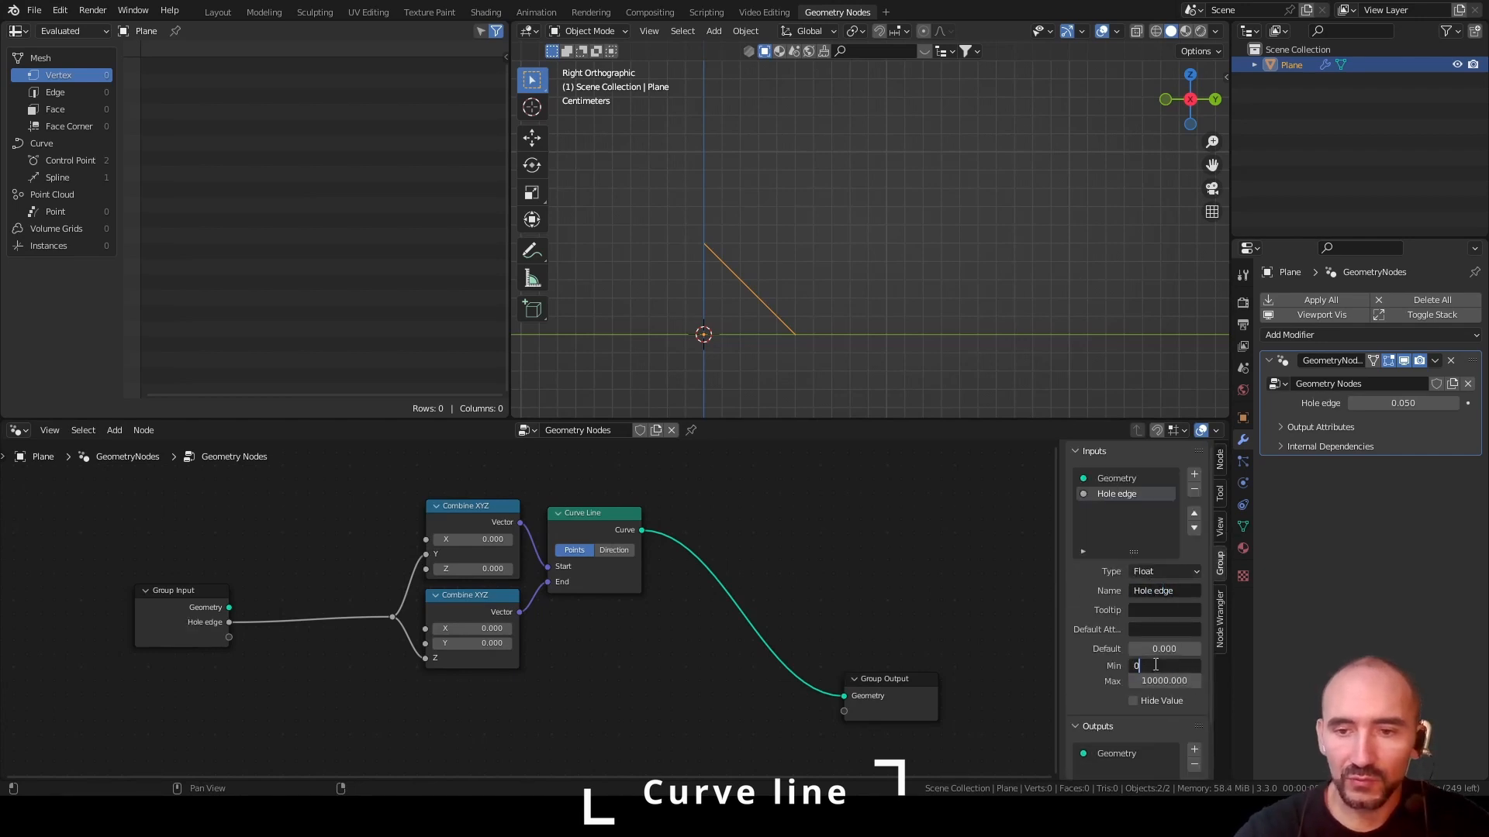
{"action": "key", "text": "Tab"}
{"action": "type", "text": "1"}
{"action": "key", "text": "Return"}
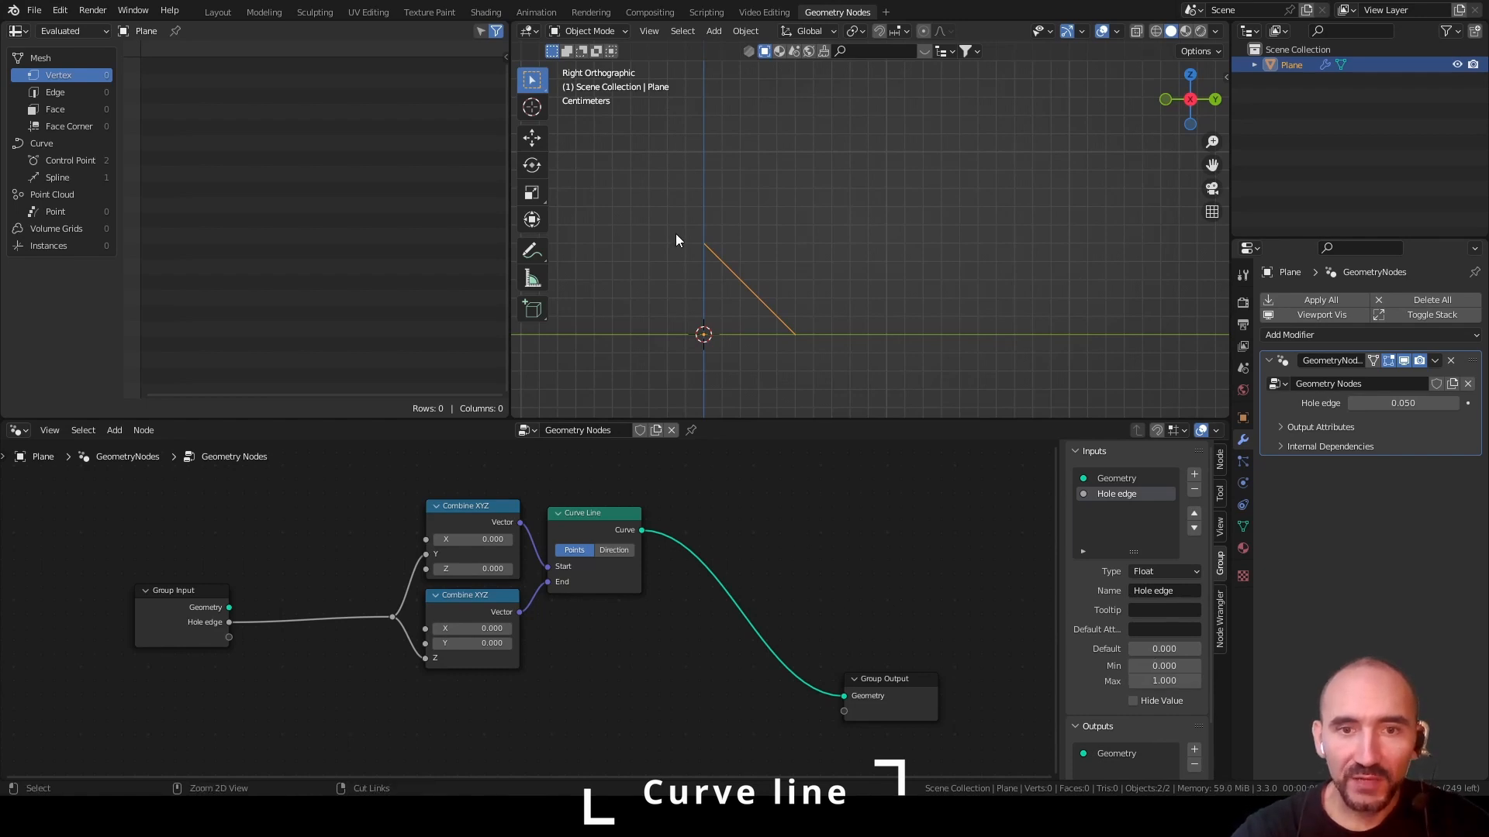
{"action": "key", "text": "ctrl+s"}
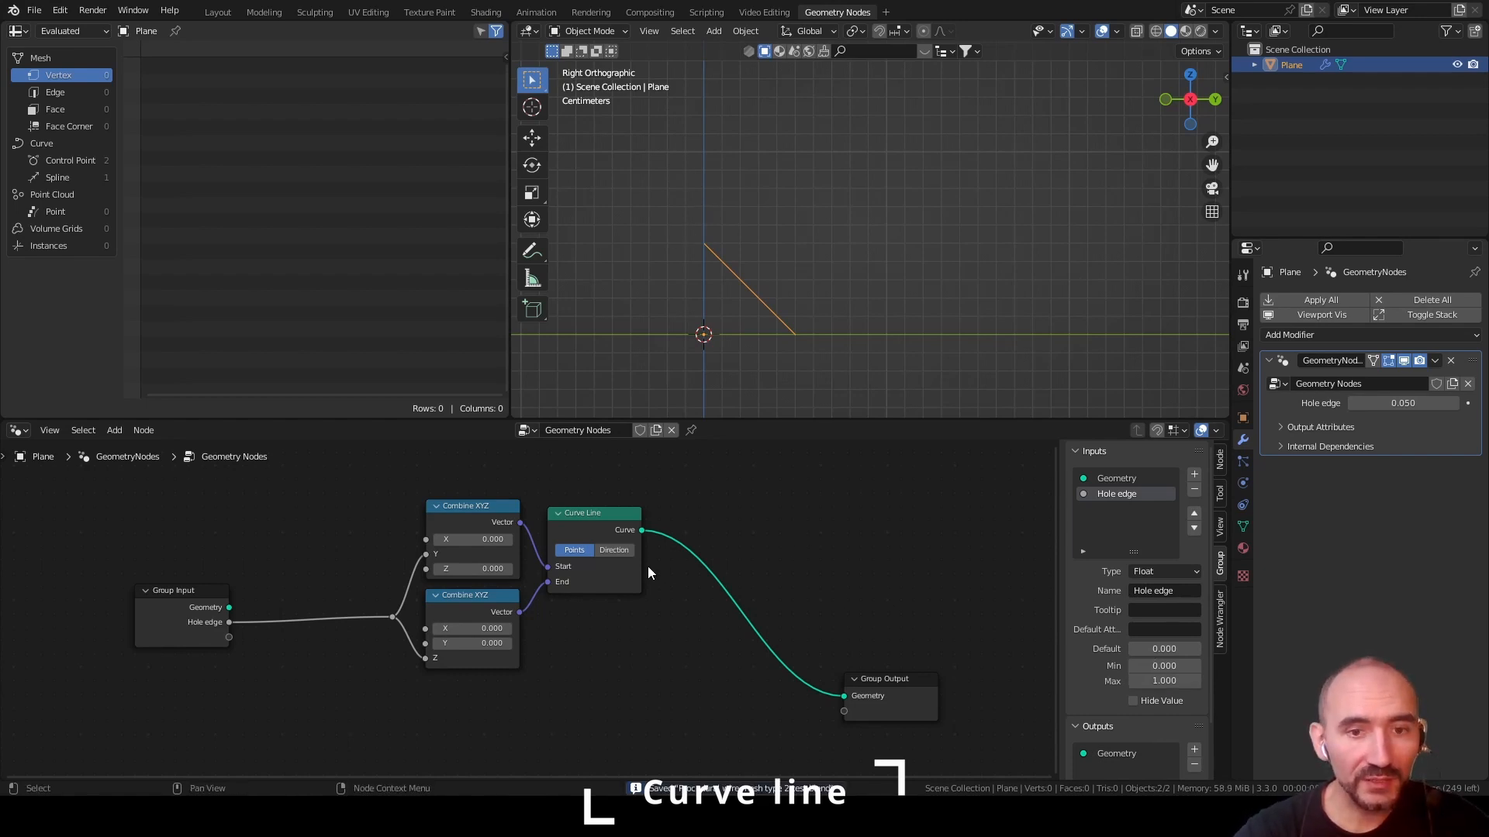
Frame the two Combine XYZ nodes and the Curve Line node together and label the frame "Linear part"
{"action": "scroll", "coordinate": [648, 566], "scroll_direction": "down", "scroll_amount": 4}
{"action": "left_click_drag", "start_coordinate": [423, 531], "coordinate": [219, 534]}
{"action": "middle_click_drag", "start_coordinate": [599, 644], "coordinate": [575, 642]}
{"action": "left_click_drag", "start_coordinate": [496, 583], "coordinate": [669, 468]}
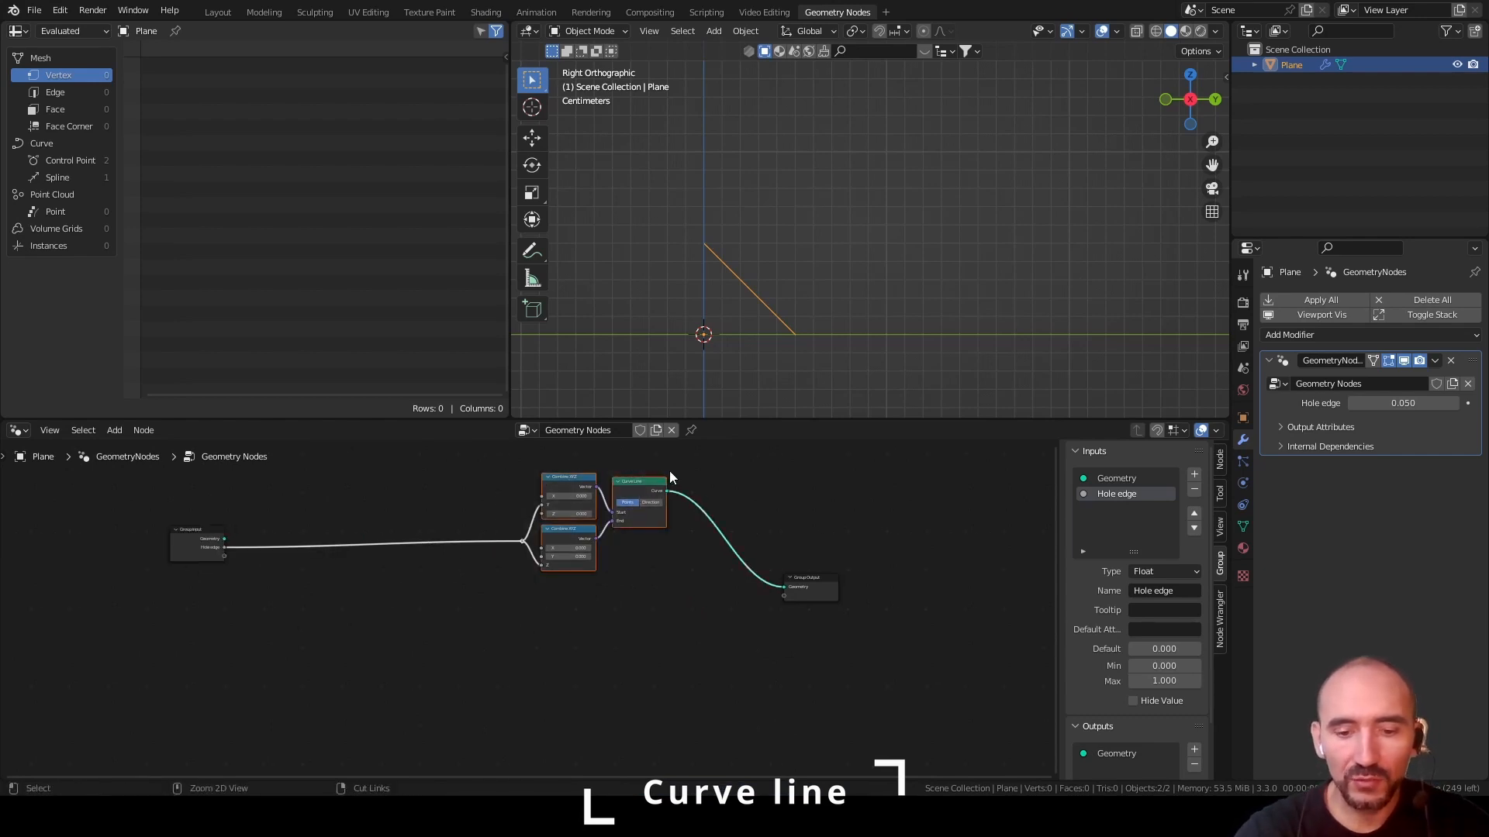
{"action": "key", "text": "ctrl+j"}
{"action": "key", "text": "F2"}
{"action": "type", "text": "Linear curve"}
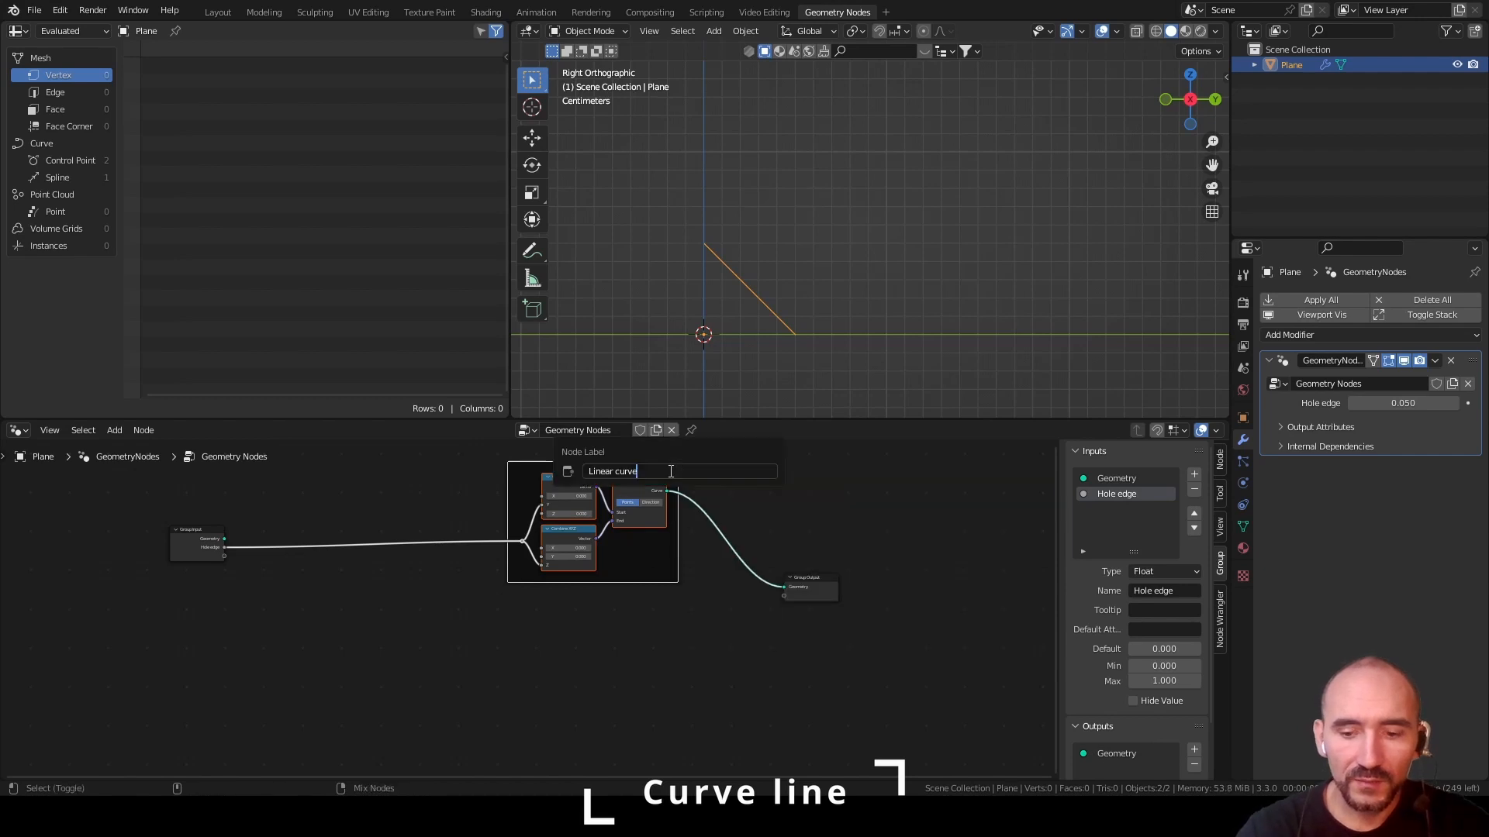
{"action": "key", "text": "Return"}
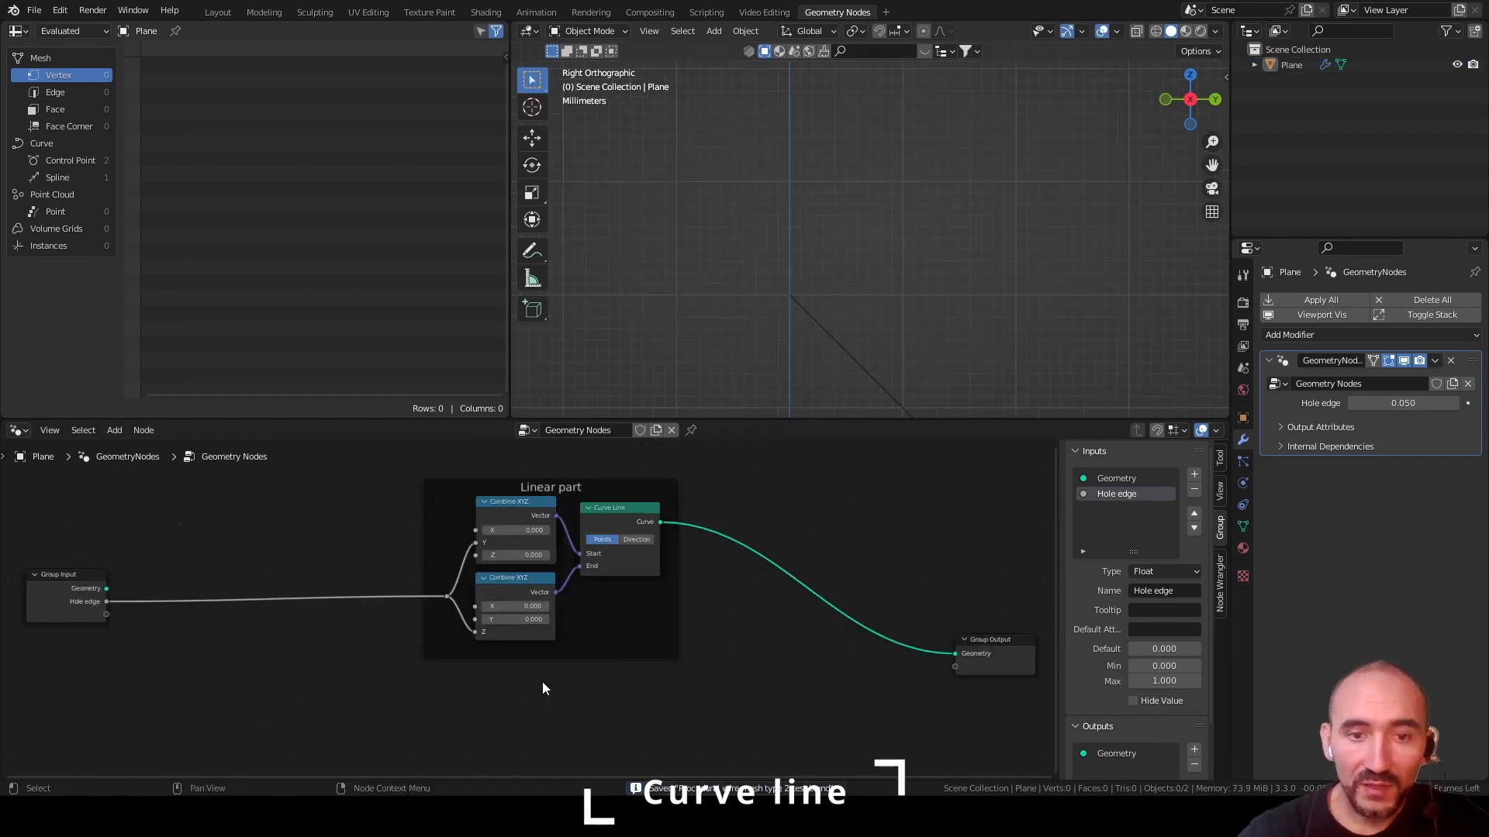
Add a Curve Spiral node in the empty space below the linear part frame
{"action": "middle_click_drag", "start_coordinate": [542, 688], "coordinate": [528, 571]}
{"action": "key", "text": "F3"}
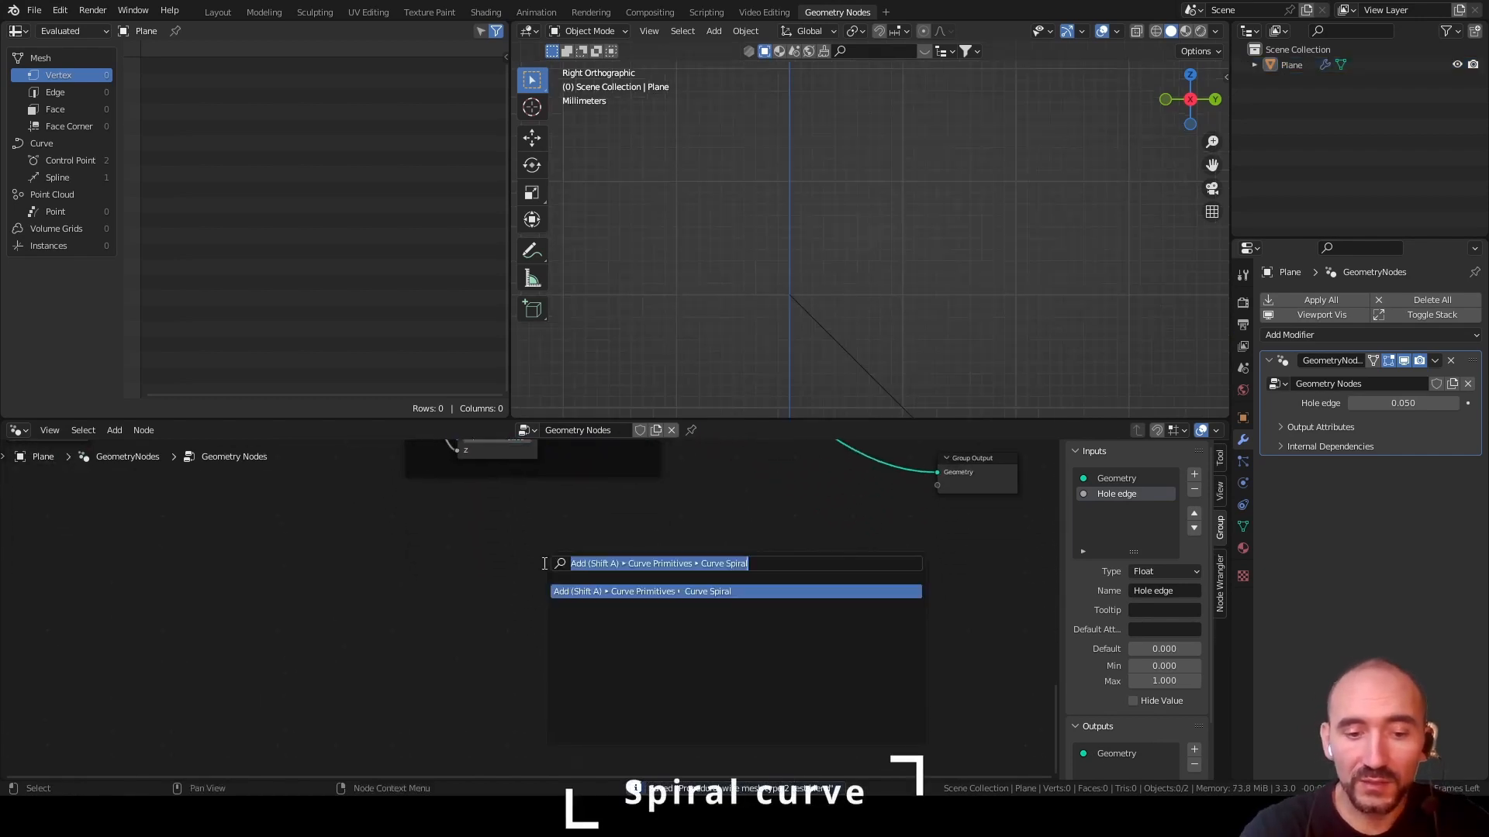
{"action": "type", "text": "spiral"}
{"action": "key", "text": "Return"}
{"action": "left_click", "coordinate": [454, 534]}
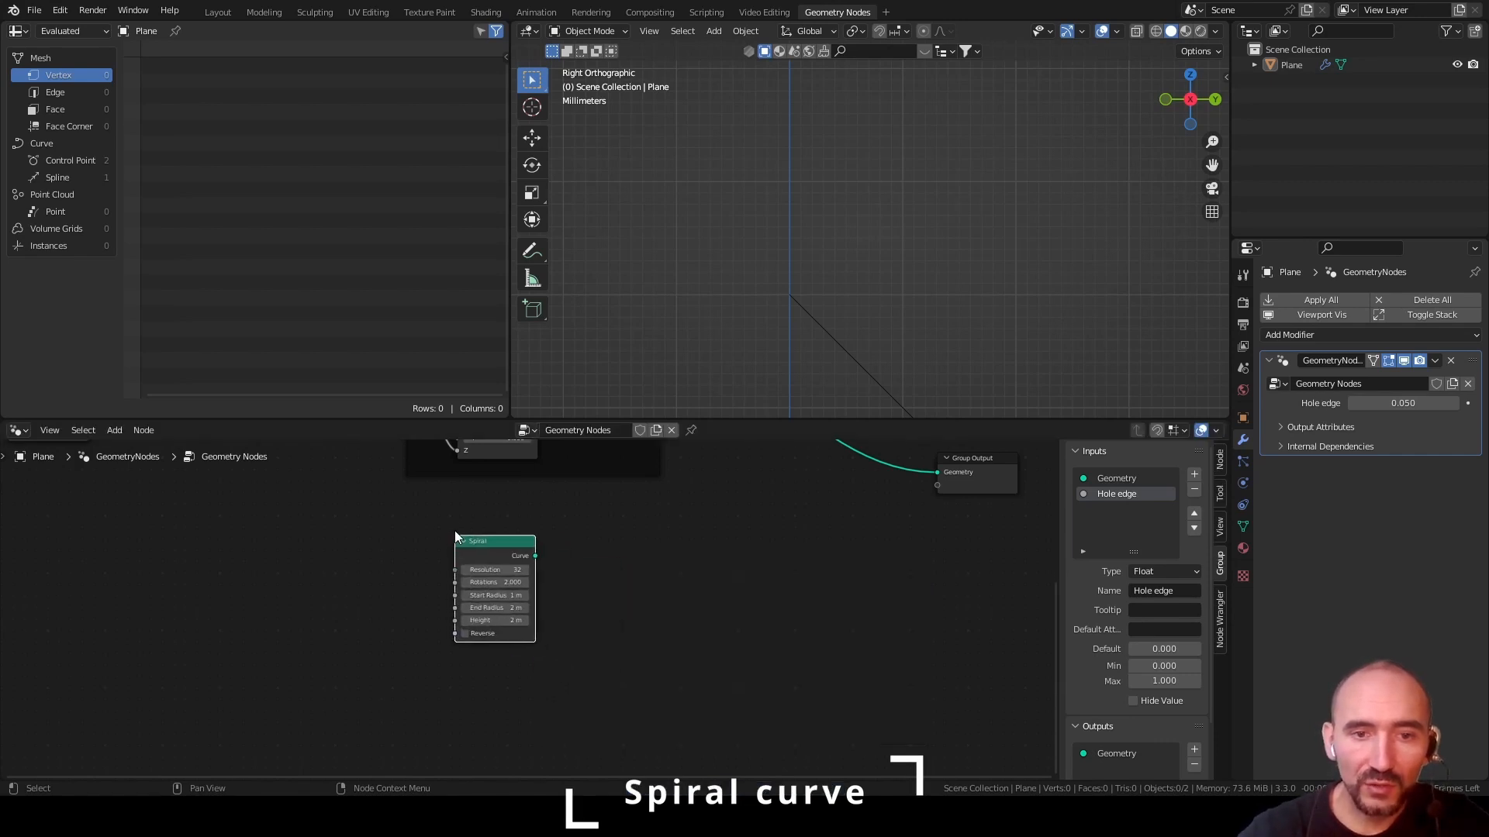
Combine the Spiral and Curve Line outputs with a Join Geometry node before the Group Output, and space out the nodes
{"action": "scroll", "coordinate": [583, 564], "scroll_direction": "up", "scroll_amount": 1}
{"action": "middle_click_drag", "start_coordinate": [582, 564], "coordinate": [527, 671]}
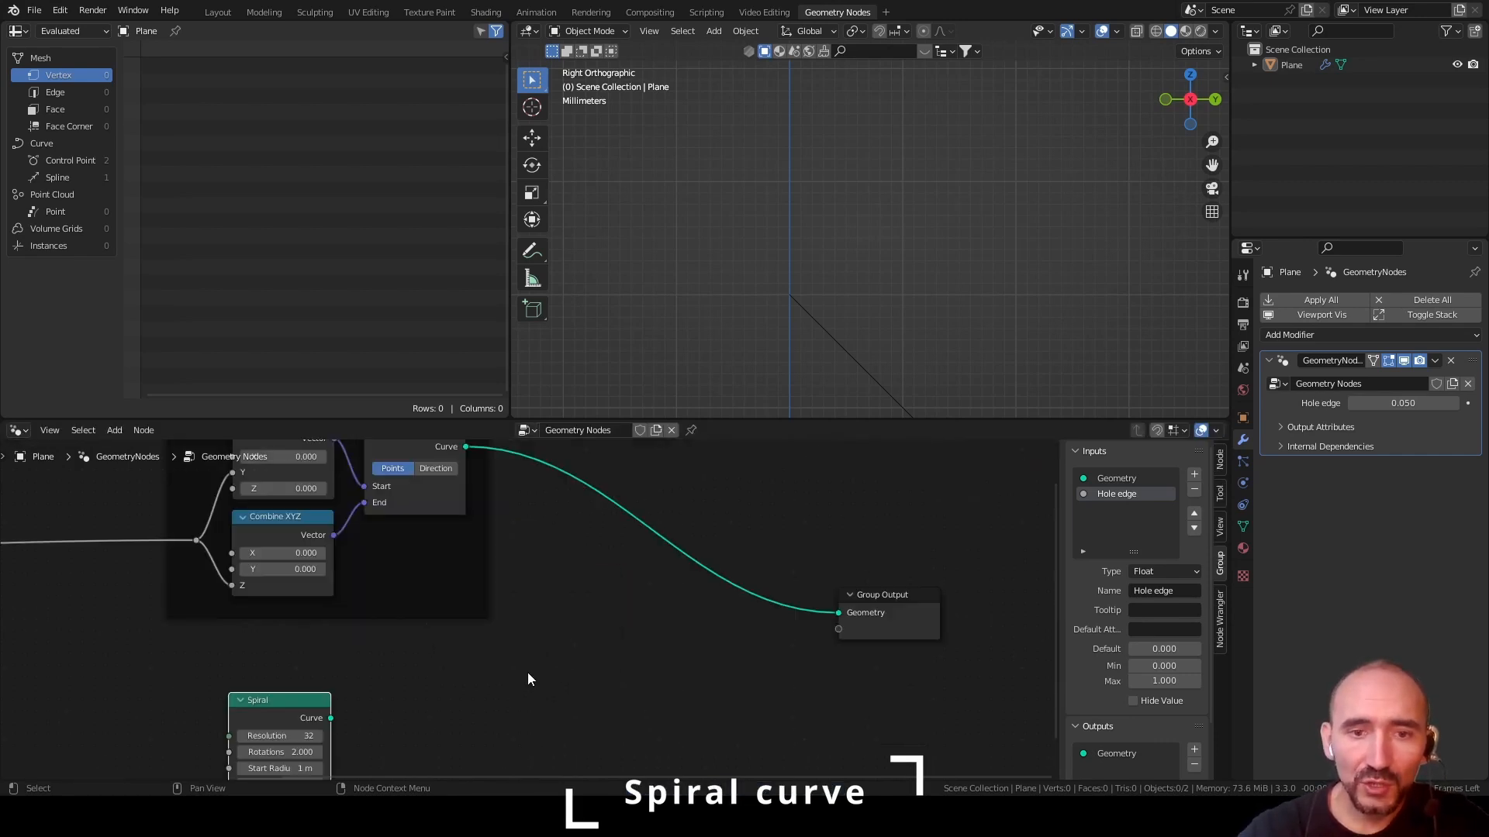
{"action": "scroll", "coordinate": [526, 651], "scroll_direction": "down", "scroll_amount": 5}
{"action": "right_click_drag", "start_coordinate": [465, 534], "coordinate": [371, 702], "text": "ctrl+shift"}
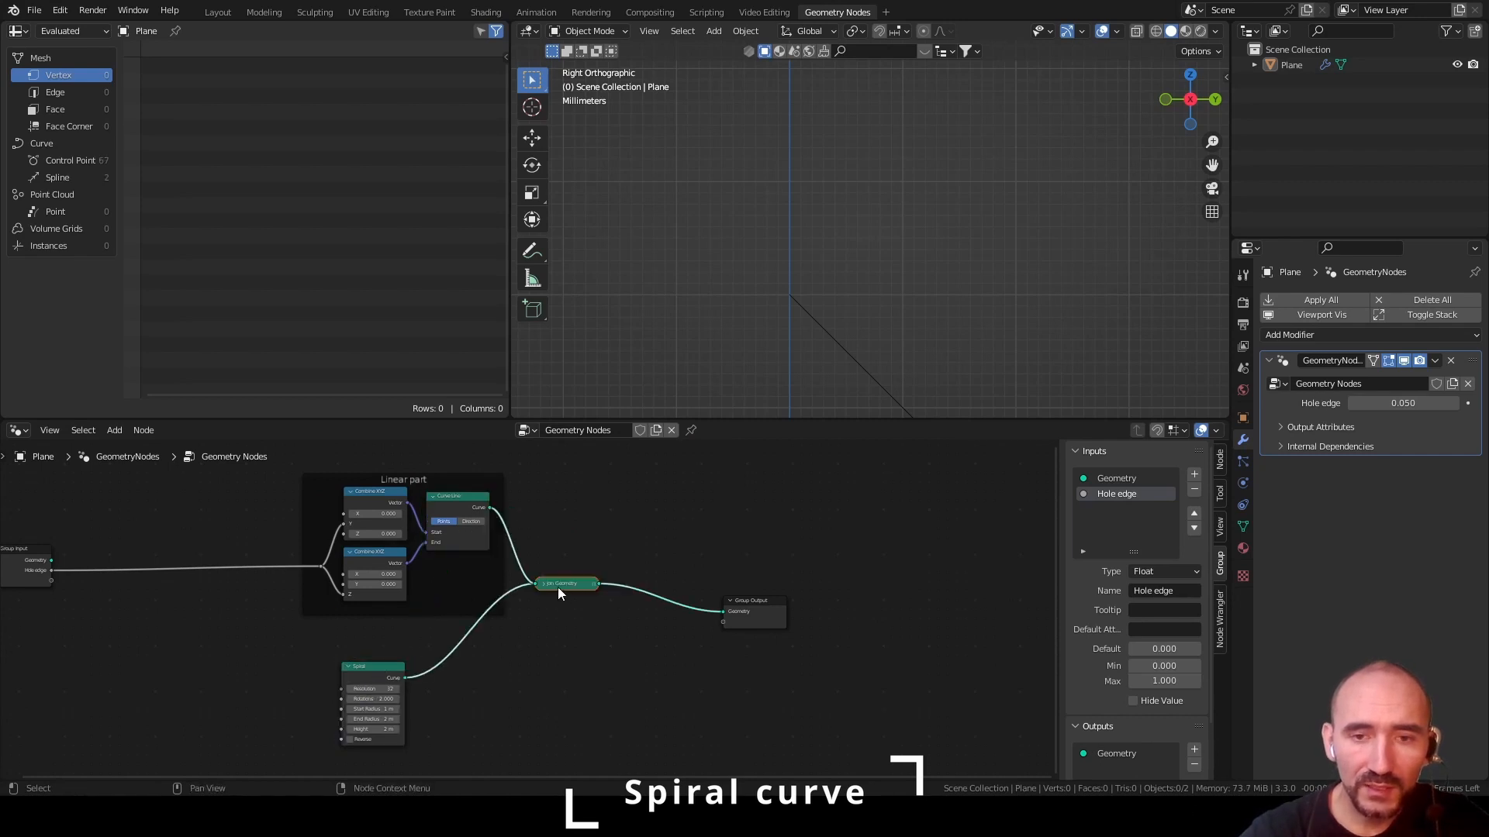
{"action": "left_click_drag", "start_coordinate": [558, 587], "coordinate": [602, 596]}
{"action": "left_click_drag", "start_coordinate": [369, 666], "coordinate": [439, 656]}
Examine the spiral's size and position relative to the line in the side view
{"action": "scroll", "coordinate": [866, 337], "scroll_direction": "down", "scroll_amount": 6}
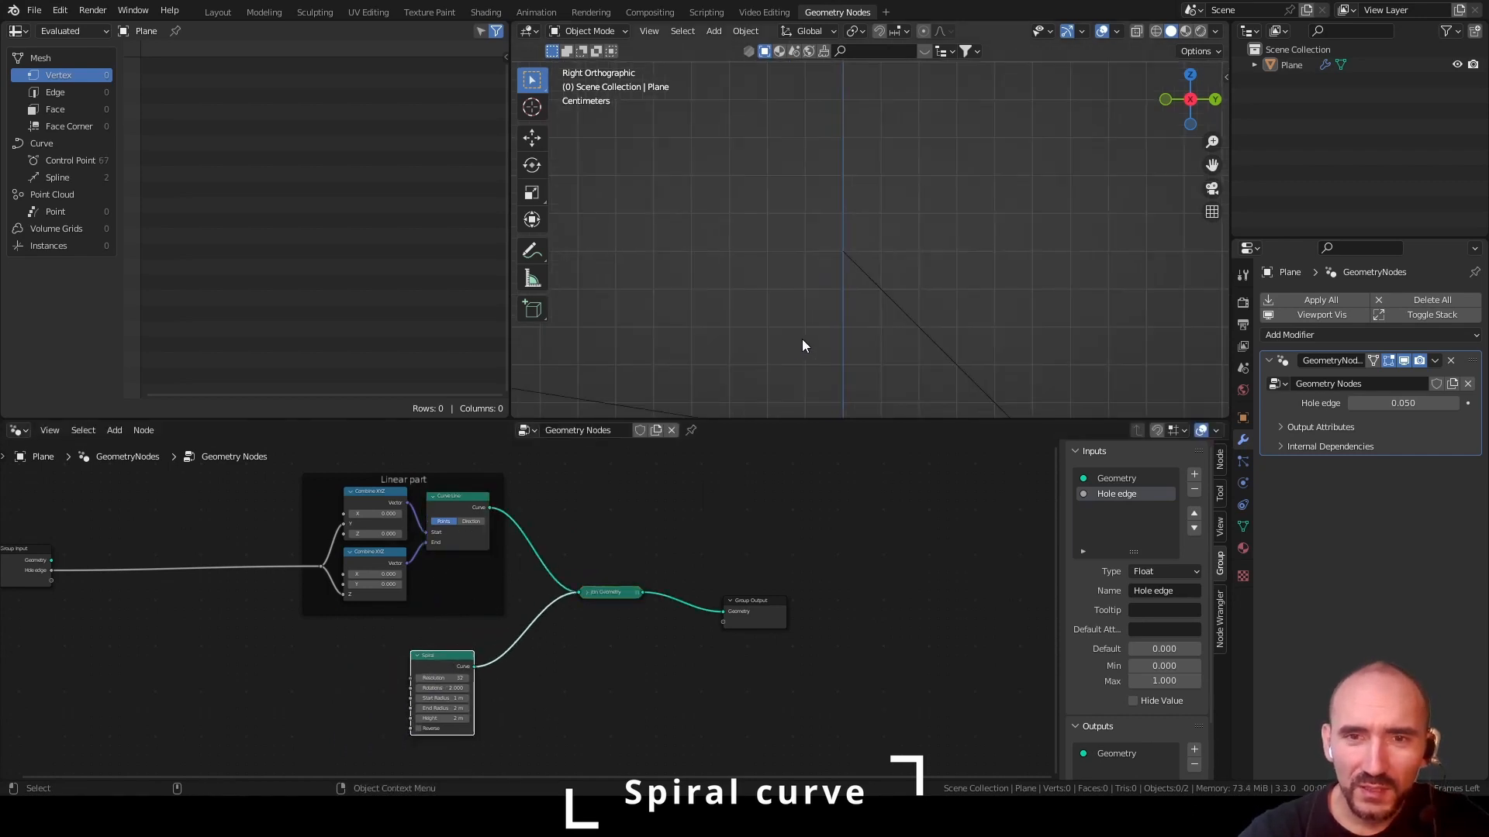
{"action": "scroll", "coordinate": [801, 340], "scroll_direction": "down", "scroll_amount": 5}
{"action": "middle_click_drag", "start_coordinate": [780, 237], "coordinate": [786, 309], "text": "shift"}
{"action": "scroll", "coordinate": [788, 307], "scroll_direction": "down", "scroll_amount": 6}
{"action": "middle_click_drag", "start_coordinate": [843, 189], "coordinate": [844, 286], "text": "shift"}
{"action": "scroll", "coordinate": [844, 287], "scroll_direction": "down", "scroll_amount": 2}
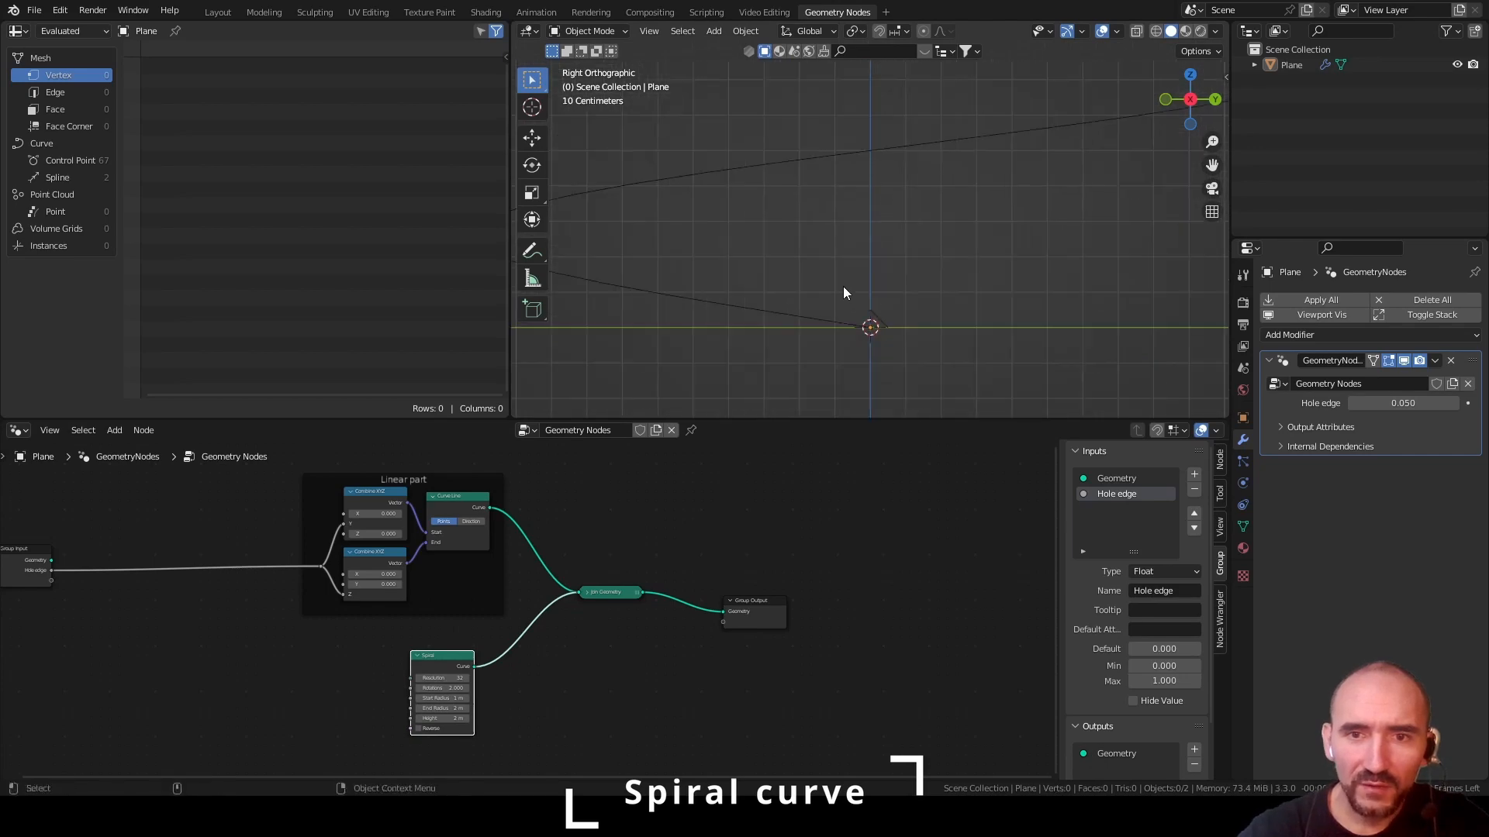
{"action": "scroll", "coordinate": [841, 287], "scroll_direction": "down", "scroll_amount": 1}
{"action": "scroll", "coordinate": [840, 287], "scroll_direction": "up", "scroll_amount": 3}
Insert a Transform node between the Spiral and Join Geometry nodes
{"action": "middle_click_drag", "start_coordinate": [570, 670], "coordinate": [595, 543]}
{"action": "scroll", "coordinate": [574, 546], "scroll_direction": "up", "scroll_amount": 5}
{"action": "left_click_drag", "start_coordinate": [456, 472], "coordinate": [390, 509]}
{"action": "left_click", "coordinate": [521, 601]}
{"action": "key", "text": "F3"}
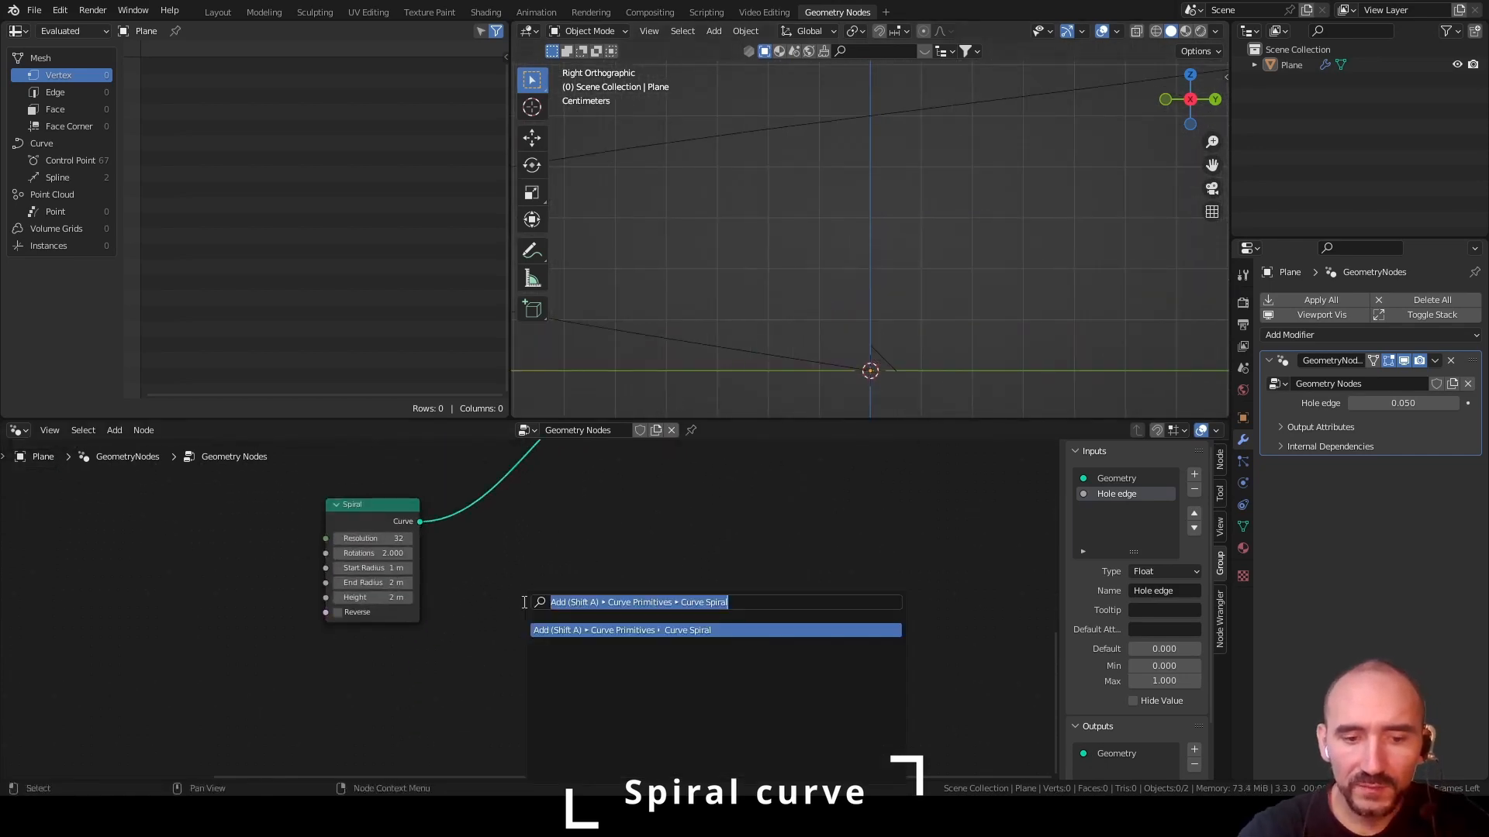
{"action": "type", "text": "transform"}
{"action": "key", "text": "Return"}
{"action": "left_click", "coordinate": [451, 533]}
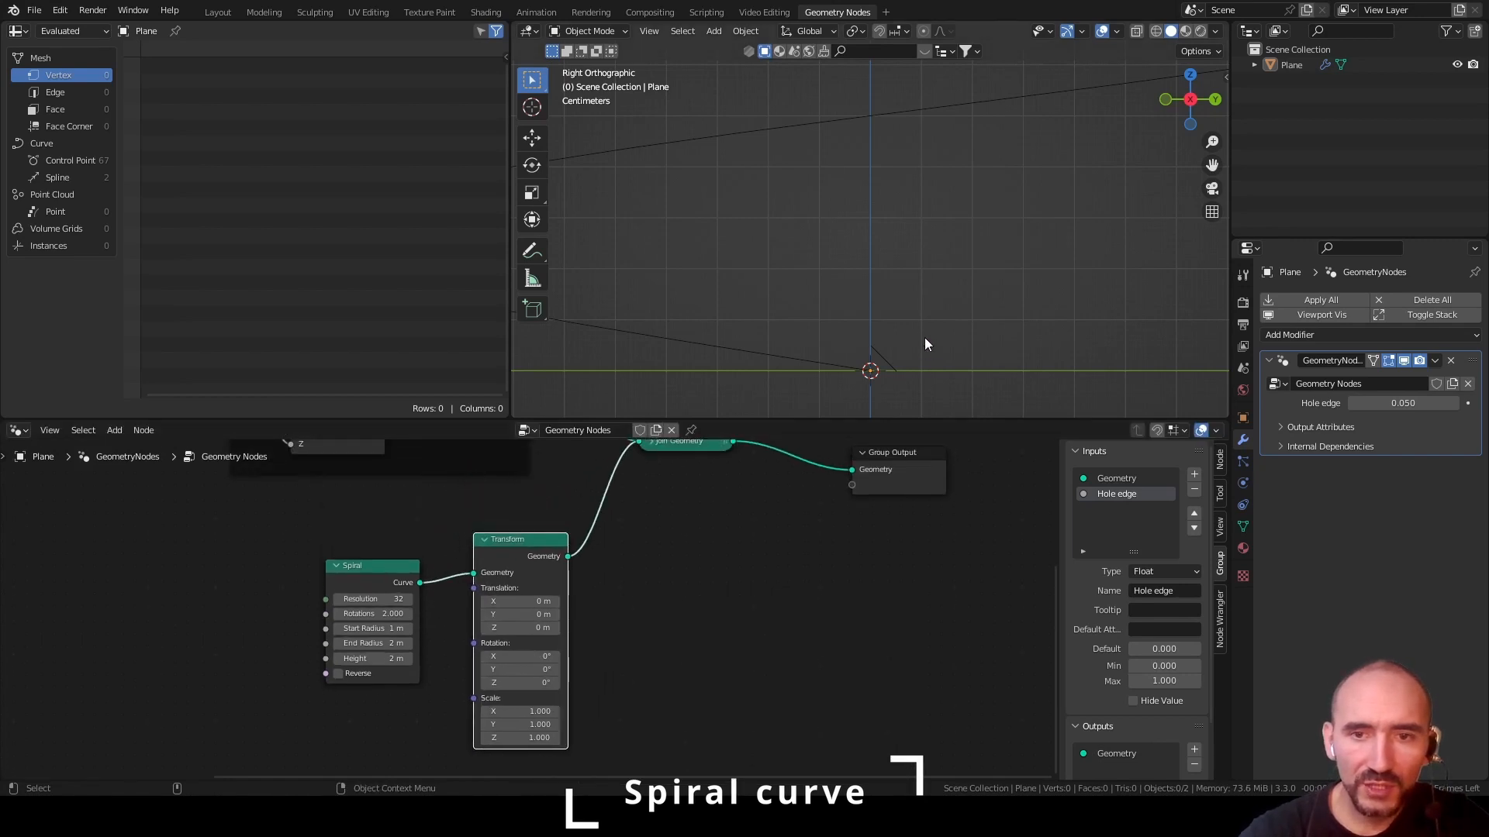
Paste a Combine XYZ node, drive its Z from Hole edge, and connect its vector to the Transform's Translation
{"action": "scroll", "coordinate": [876, 374], "scroll_direction": "up", "scroll_amount": 4}
{"action": "middle_click_drag", "start_coordinate": [876, 370], "coordinate": [849, 238], "text": "shift"}
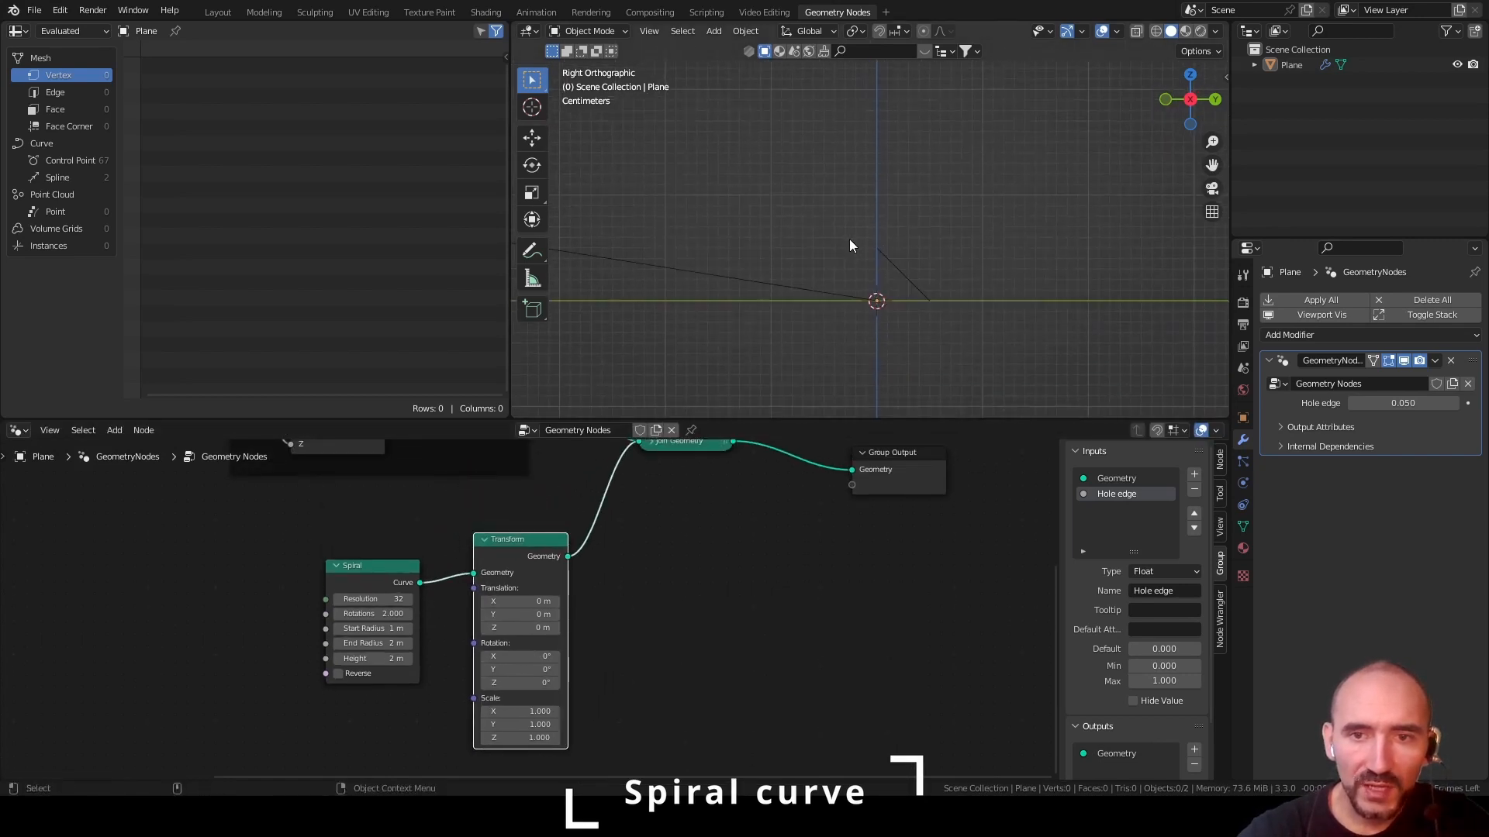
{"action": "scroll", "coordinate": [853, 243], "scroll_direction": "up", "scroll_amount": 3}
{"action": "middle_click_drag", "start_coordinate": [452, 512], "coordinate": [690, 696]}
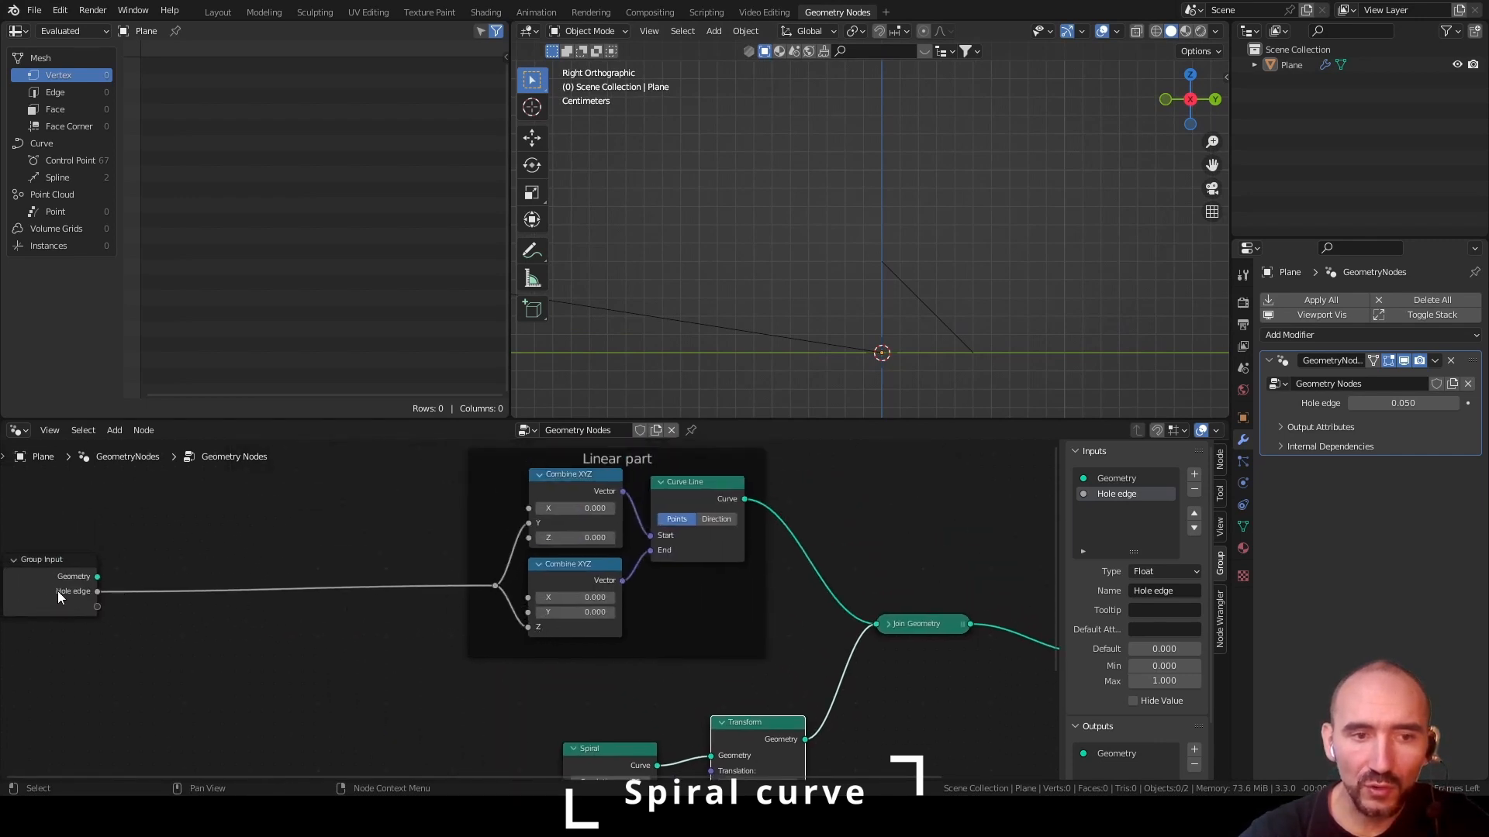
{"action": "middle_click_drag", "start_coordinate": [597, 674], "coordinate": [499, 505]}
{"action": "key", "text": "F2"}
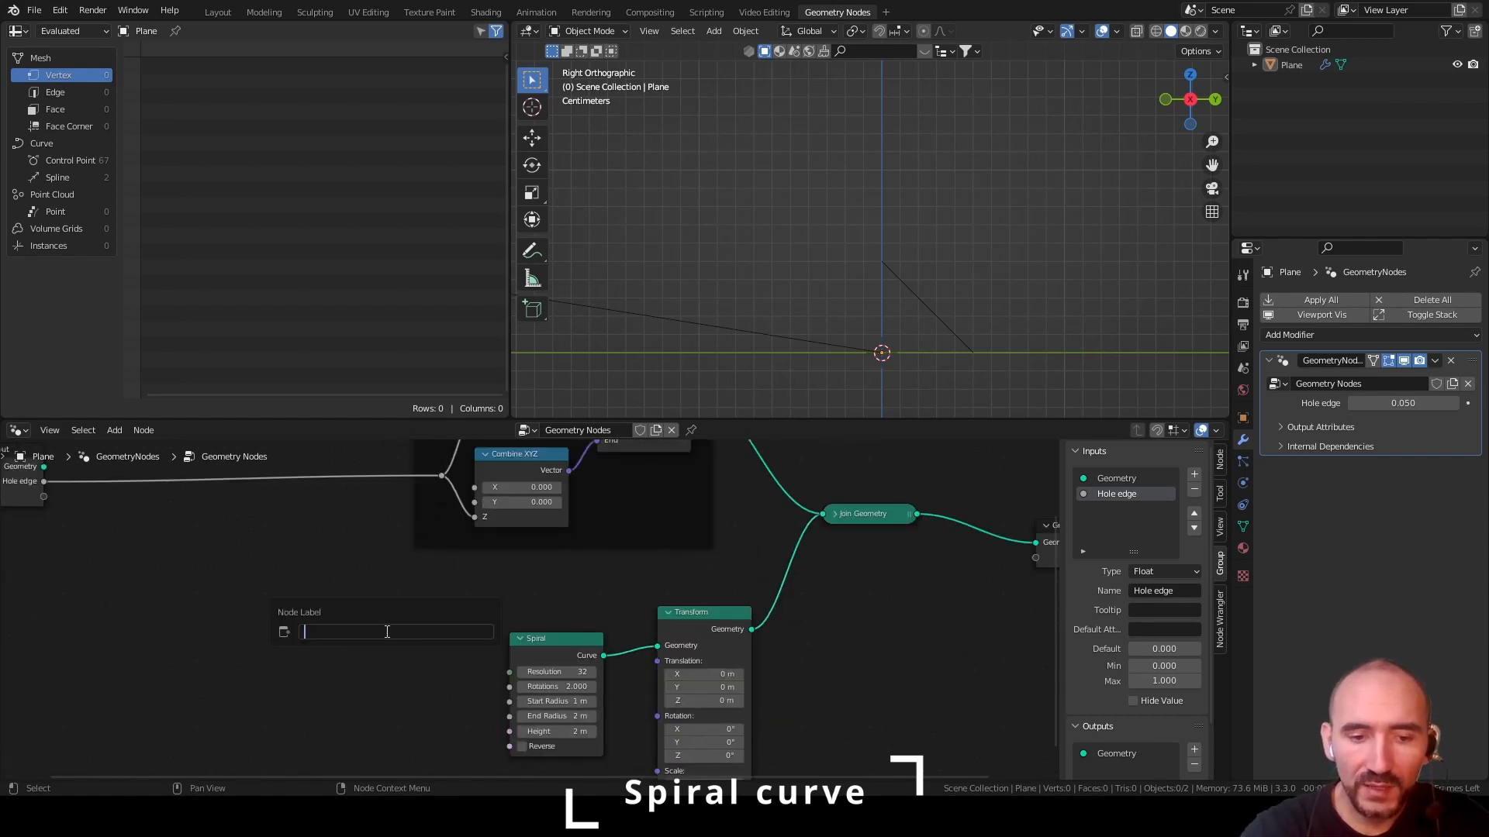
{"action": "key", "text": "Escape"}
{"action": "key", "text": "ctrl+v"}
{"action": "left_click_drag", "start_coordinate": [435, 477], "coordinate": [340, 636]}
{"action": "left_click_drag", "start_coordinate": [397, 583], "coordinate": [657, 661]}
Leave the Spiral's Reverse option off, stack the collapsed Combine XYZ node above the Spiral, and save the file
{"action": "left_click", "coordinate": [583, 749]}
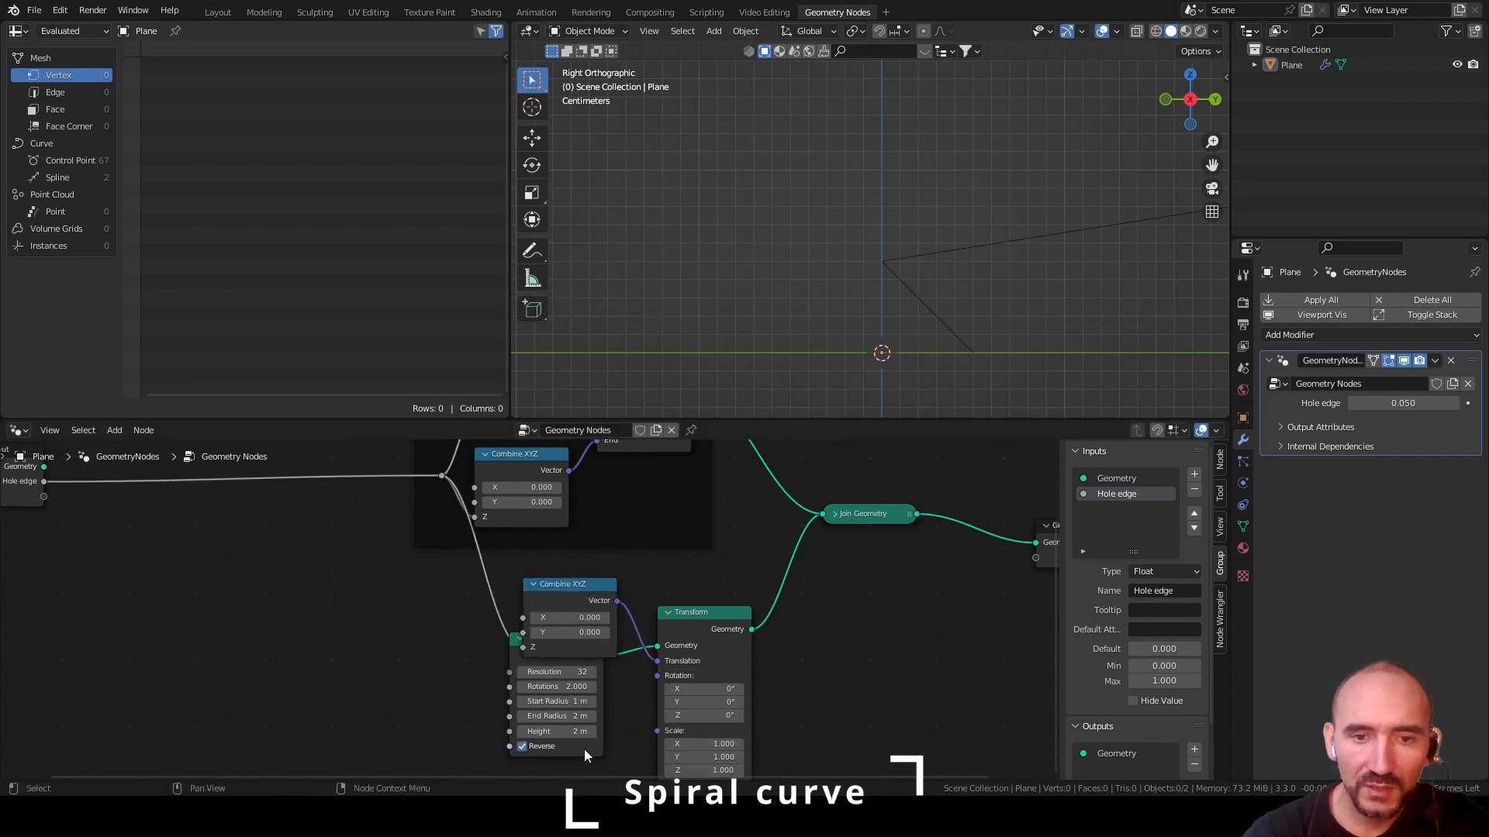
{"action": "left_click", "coordinate": [571, 747]}
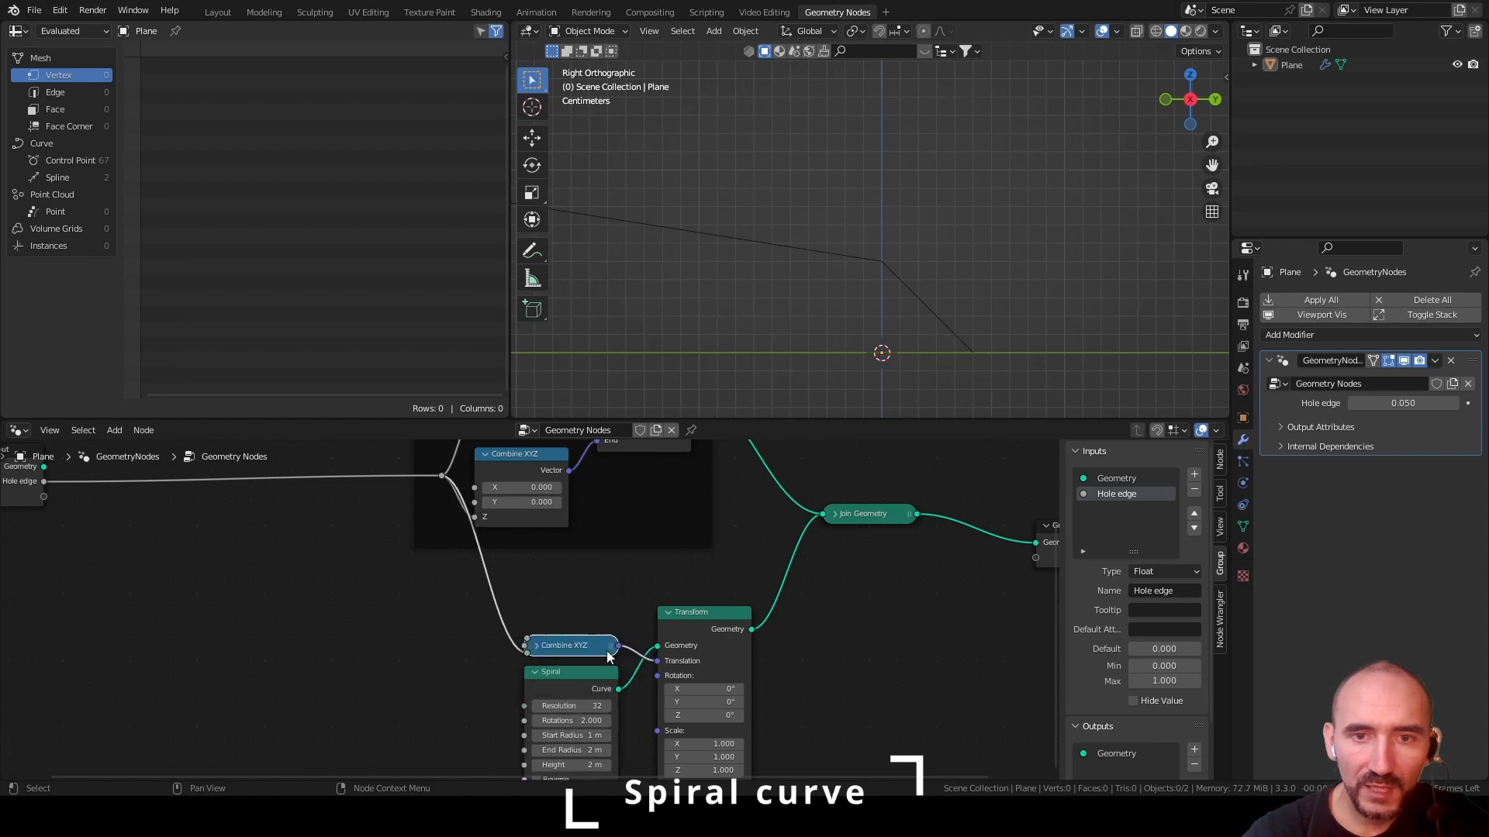
{"action": "scroll", "coordinate": [876, 332], "scroll_direction": "down", "scroll_amount": 4}
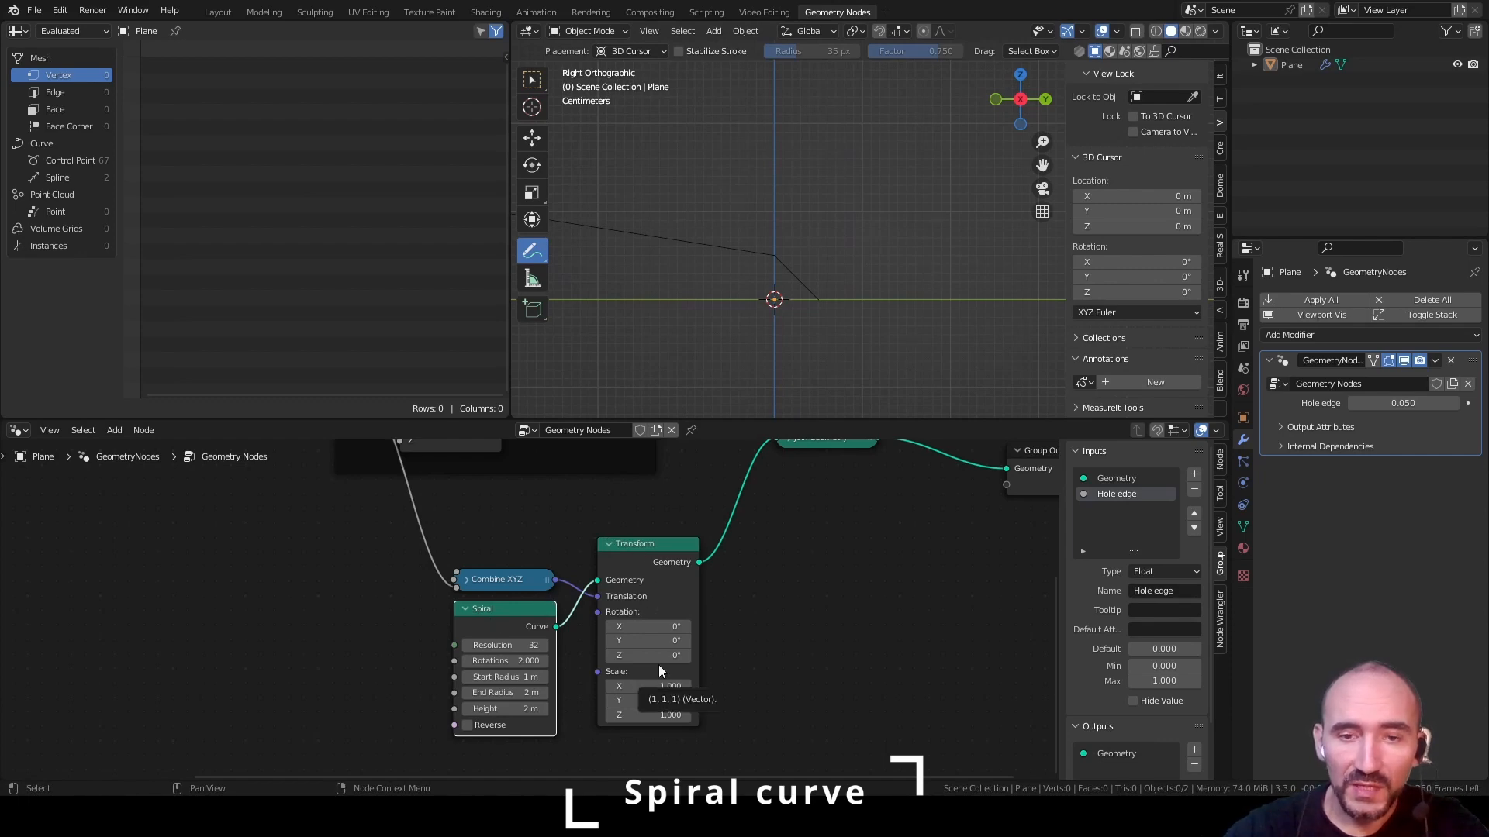
{"action": "key", "text": "ctrl+s"}
{"action": "left_click", "coordinate": [811, 532]}
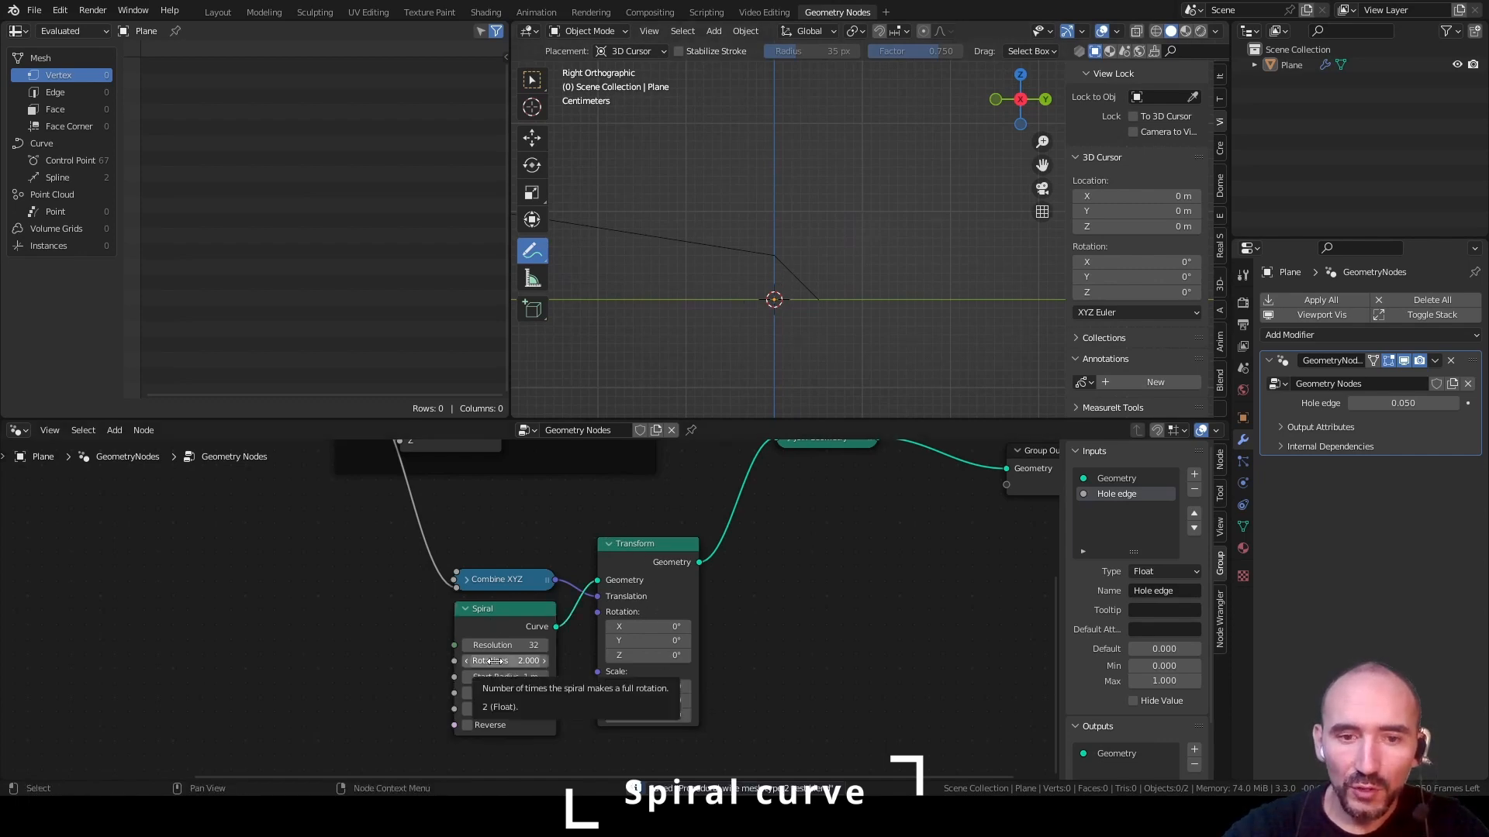
Set the Spiral to 1 rotation with an end radius of 1 m and a height of 1 m
{"action": "left_click", "coordinate": [500, 660]}
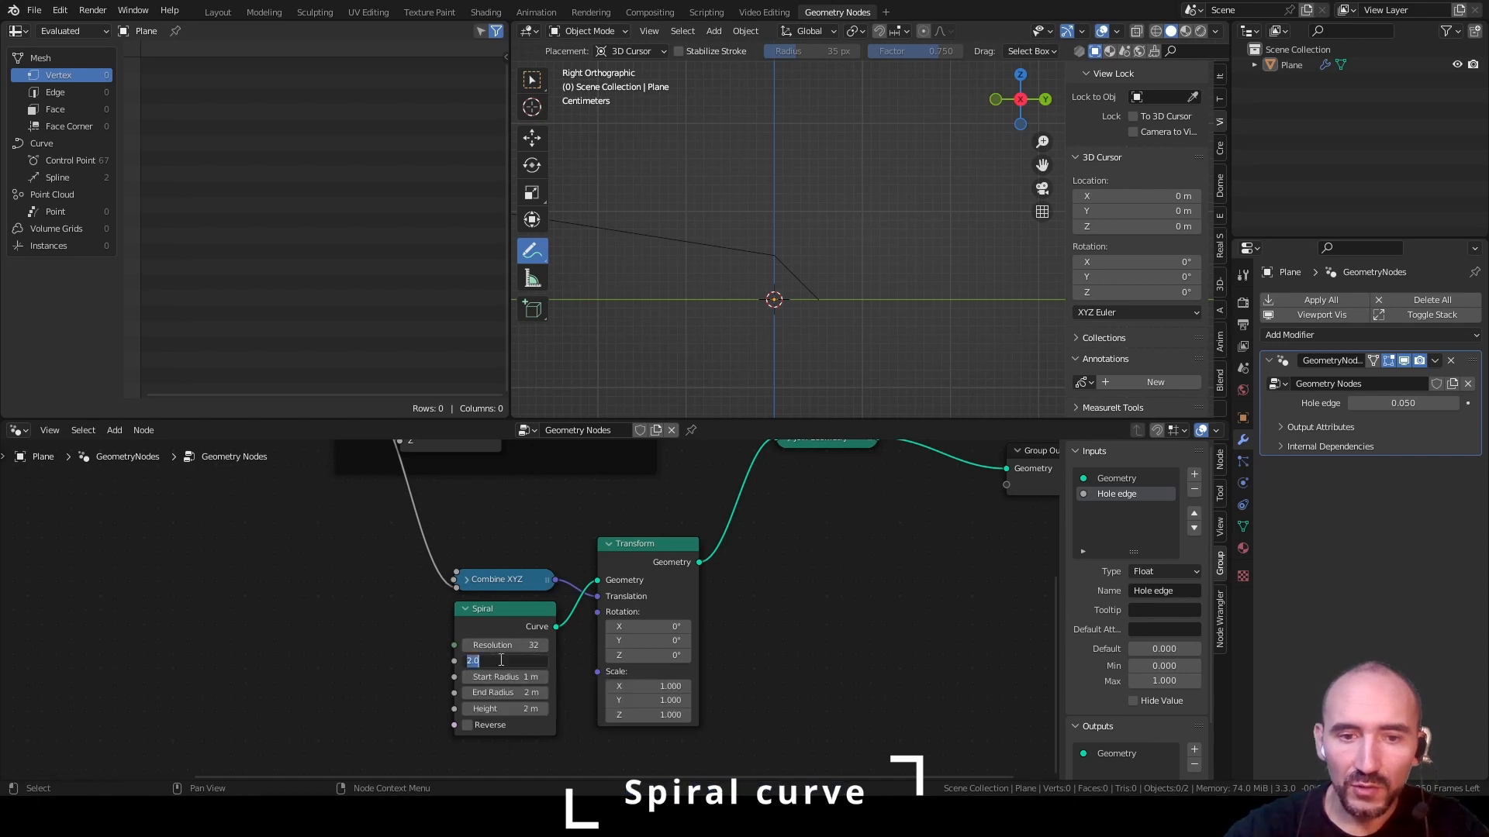
{"action": "type", "text": "1"}
{"action": "key", "text": "Tab"}
{"action": "key", "text": "Tab"}
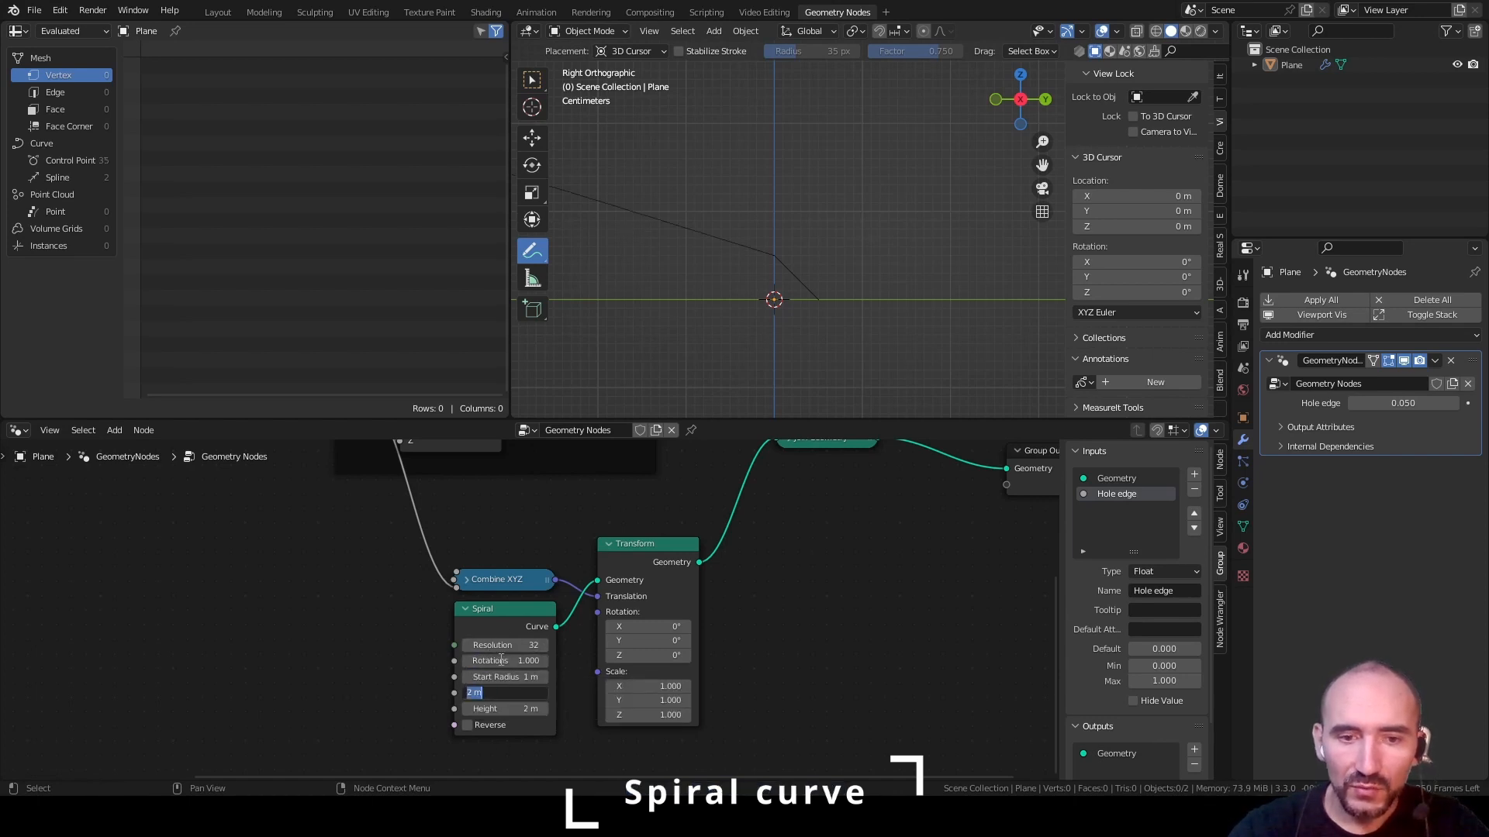
{"action": "type", "text": "1"}
{"action": "key", "text": "Tab"}
{"action": "type", "text": "1"}
{"action": "key", "text": "Return"}
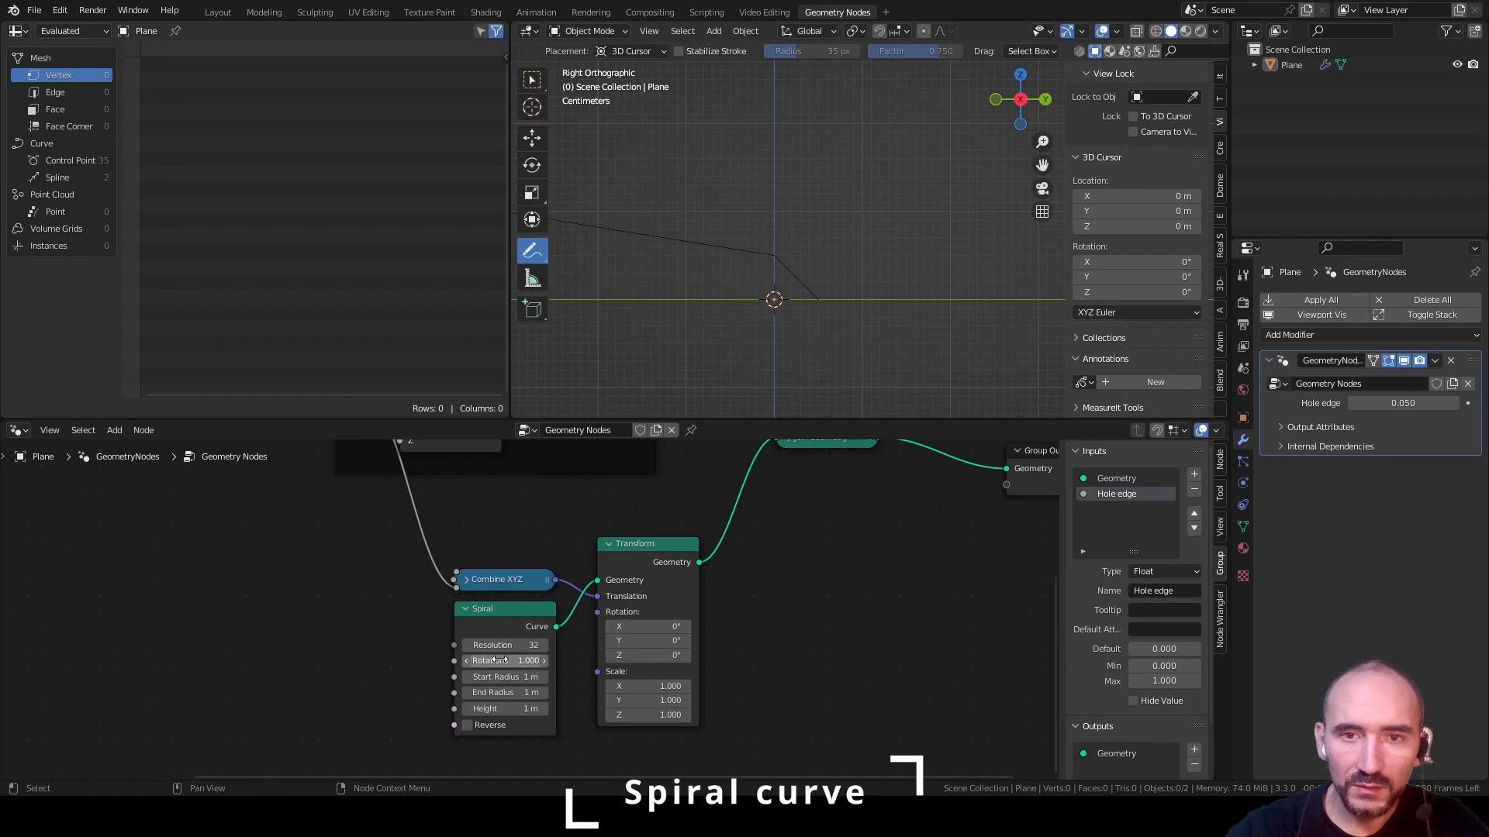
Mute the Transform node so the spiral starts at the origin, and save the file
{"action": "scroll", "coordinate": [845, 217], "scroll_direction": "down", "scroll_amount": 10}
{"action": "middle_click_drag", "start_coordinate": [837, 180], "coordinate": [792, 273], "text": "shift"}
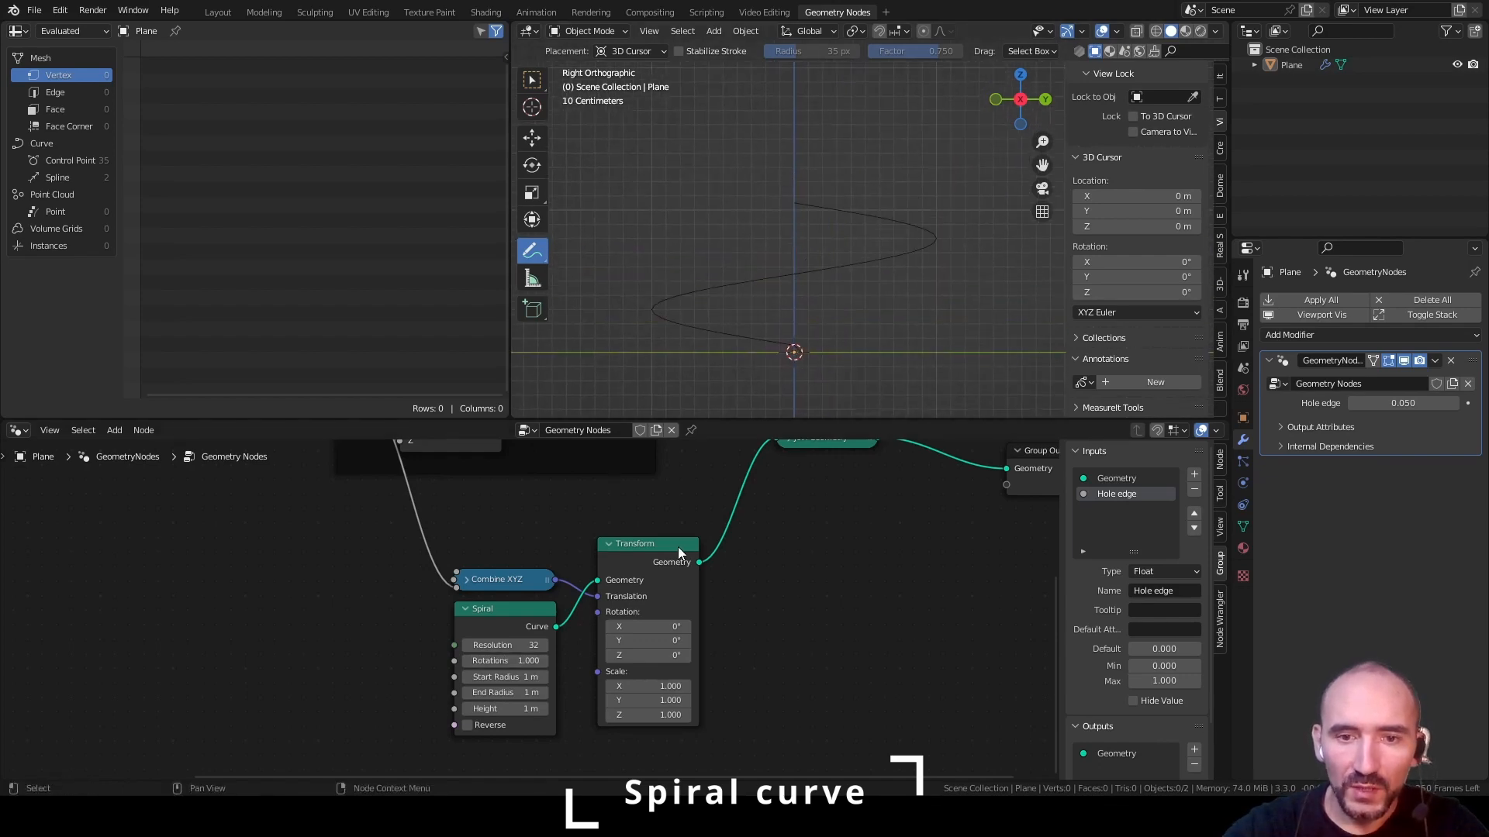
{"action": "left_click", "coordinate": [634, 547]}
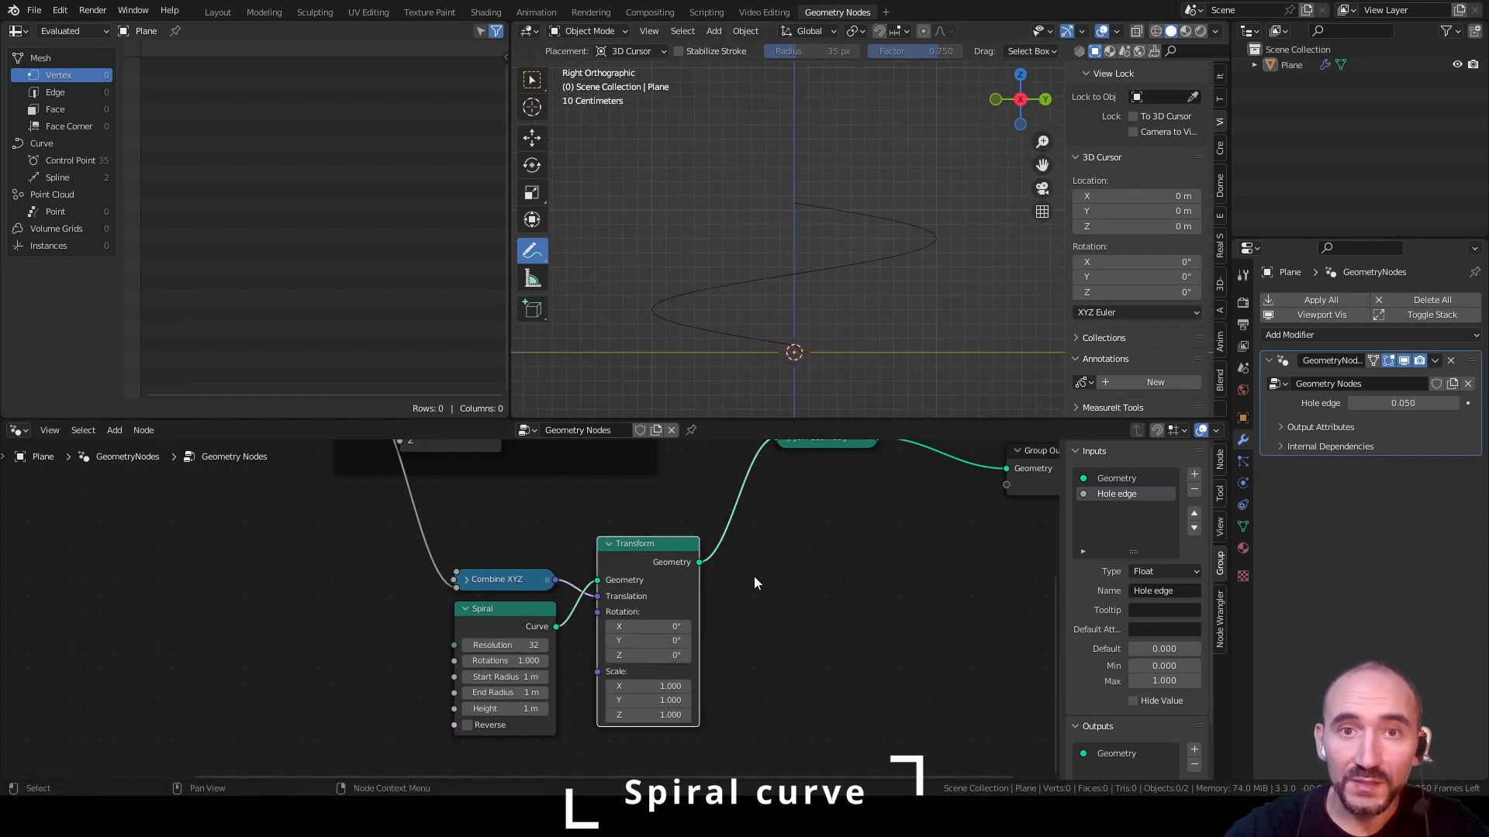
{"action": "key", "text": "m"}
{"action": "key", "text": "ctrl+s"}
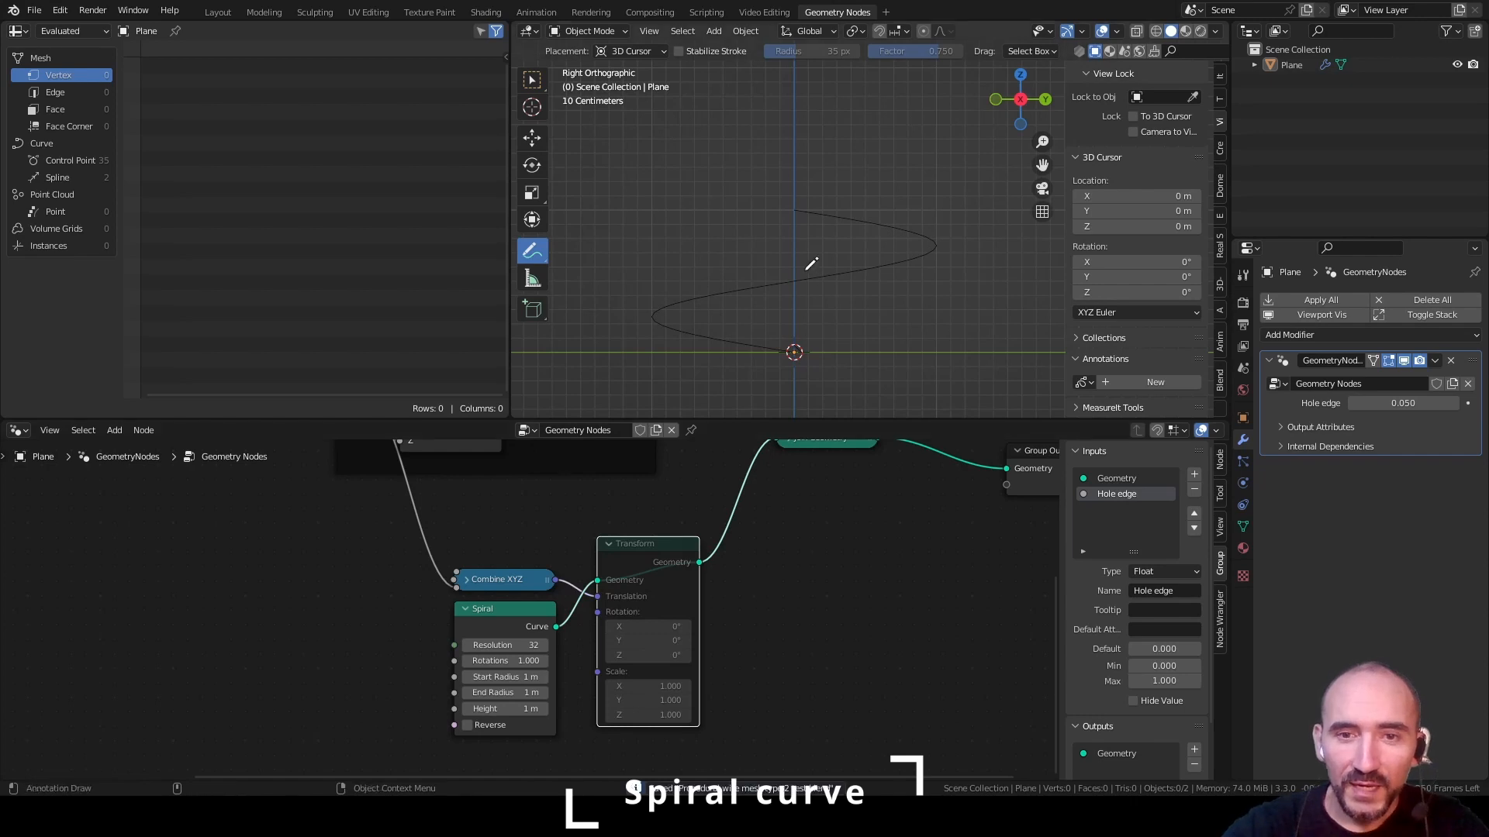
Try a Spiral height of about 6.4 m and compare its starting slope with the 45° line
{"action": "middle_click_drag", "start_coordinate": [789, 292], "coordinate": [806, 231], "text": "shift"}
{"action": "scroll", "coordinate": [806, 232], "scroll_direction": "up", "scroll_amount": 1}
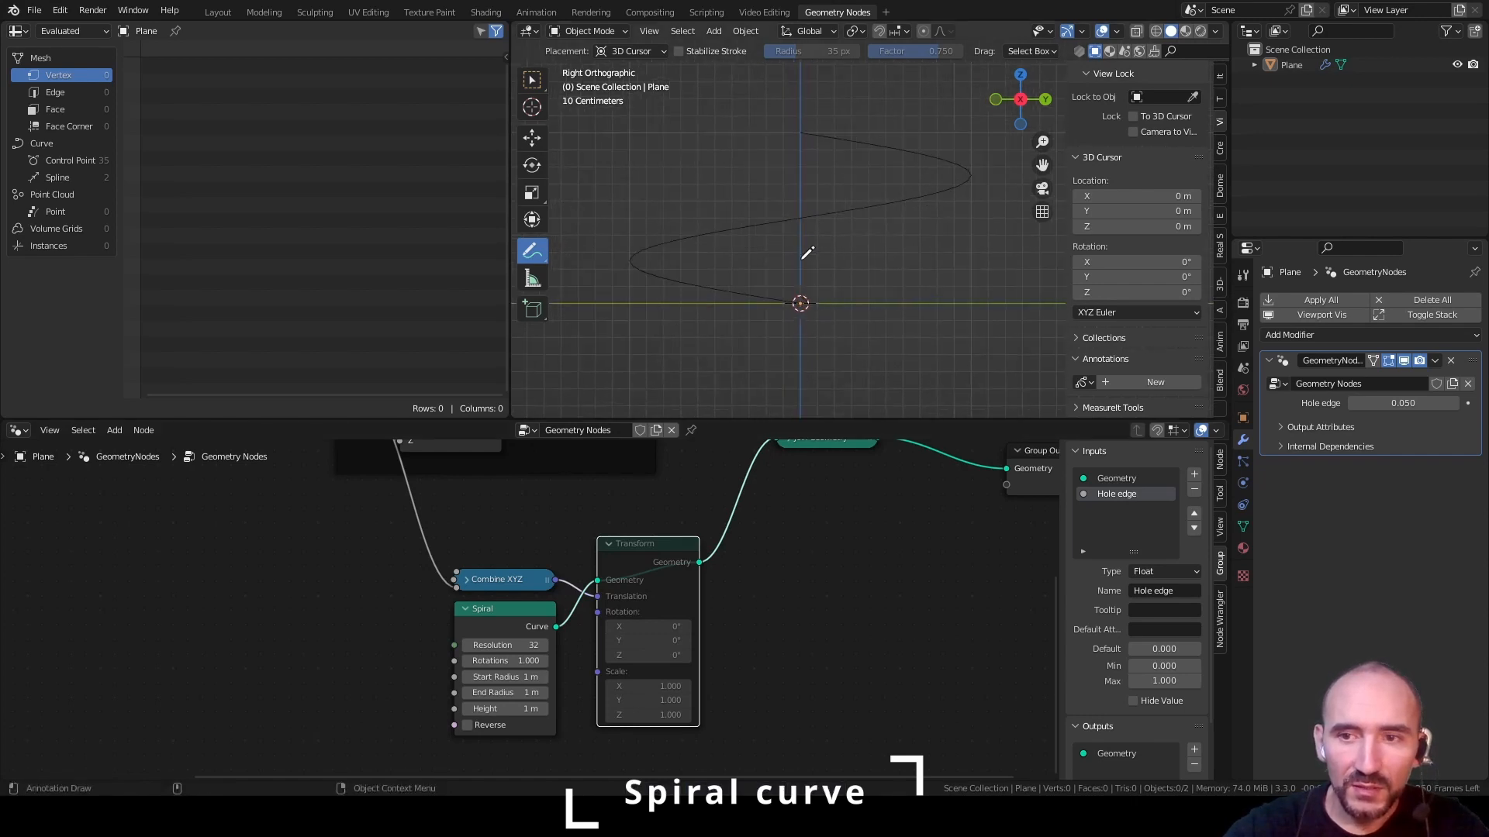
{"action": "scroll", "coordinate": [850, 175], "scroll_direction": "down", "scroll_amount": 4}
{"action": "scroll", "coordinate": [851, 176], "scroll_direction": "up", "scroll_amount": 6}
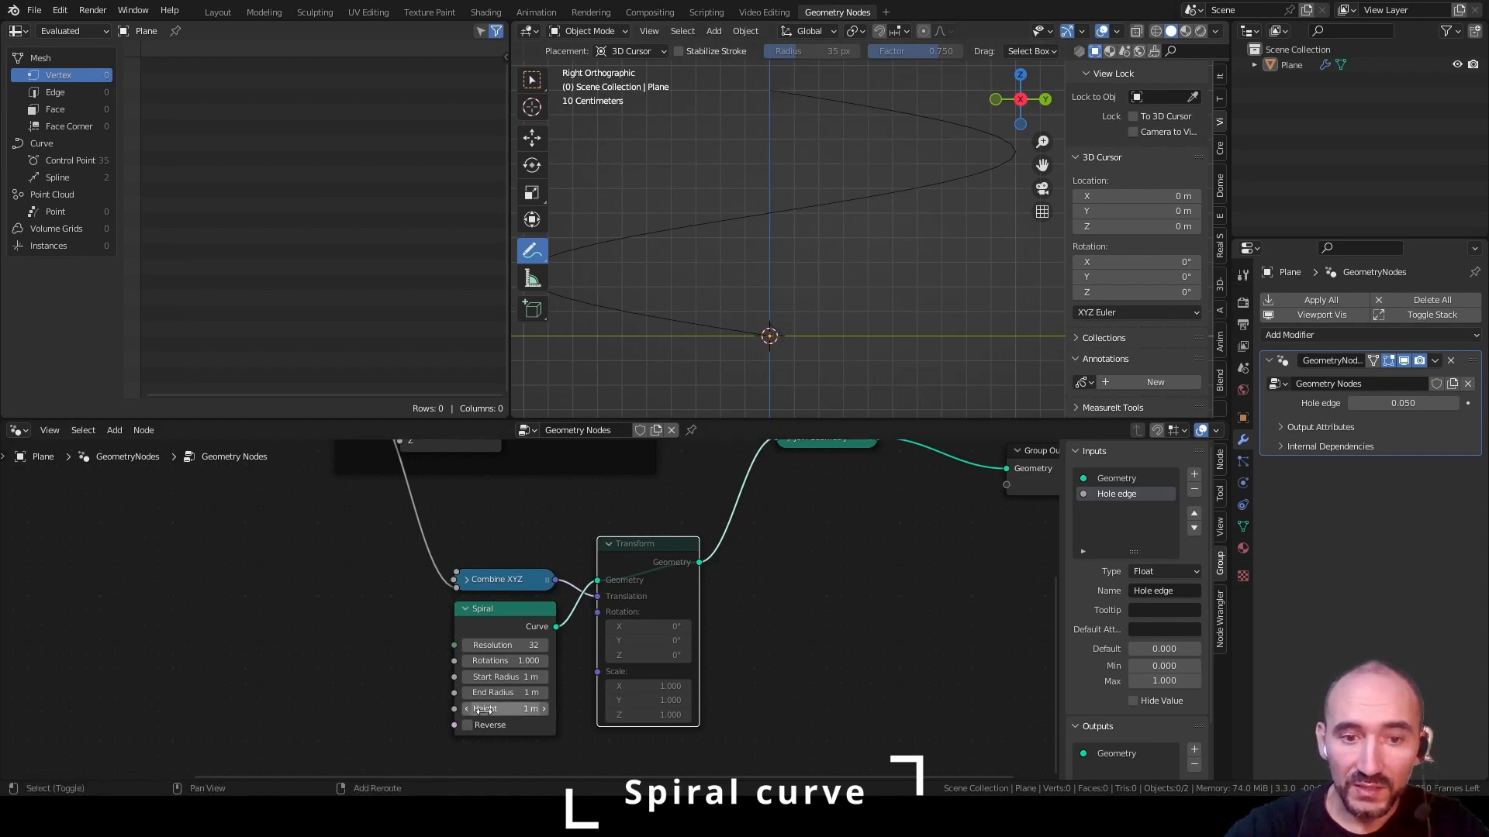
{"action": "left_click_drag", "start_coordinate": [485, 708], "coordinate": [763, 709]}
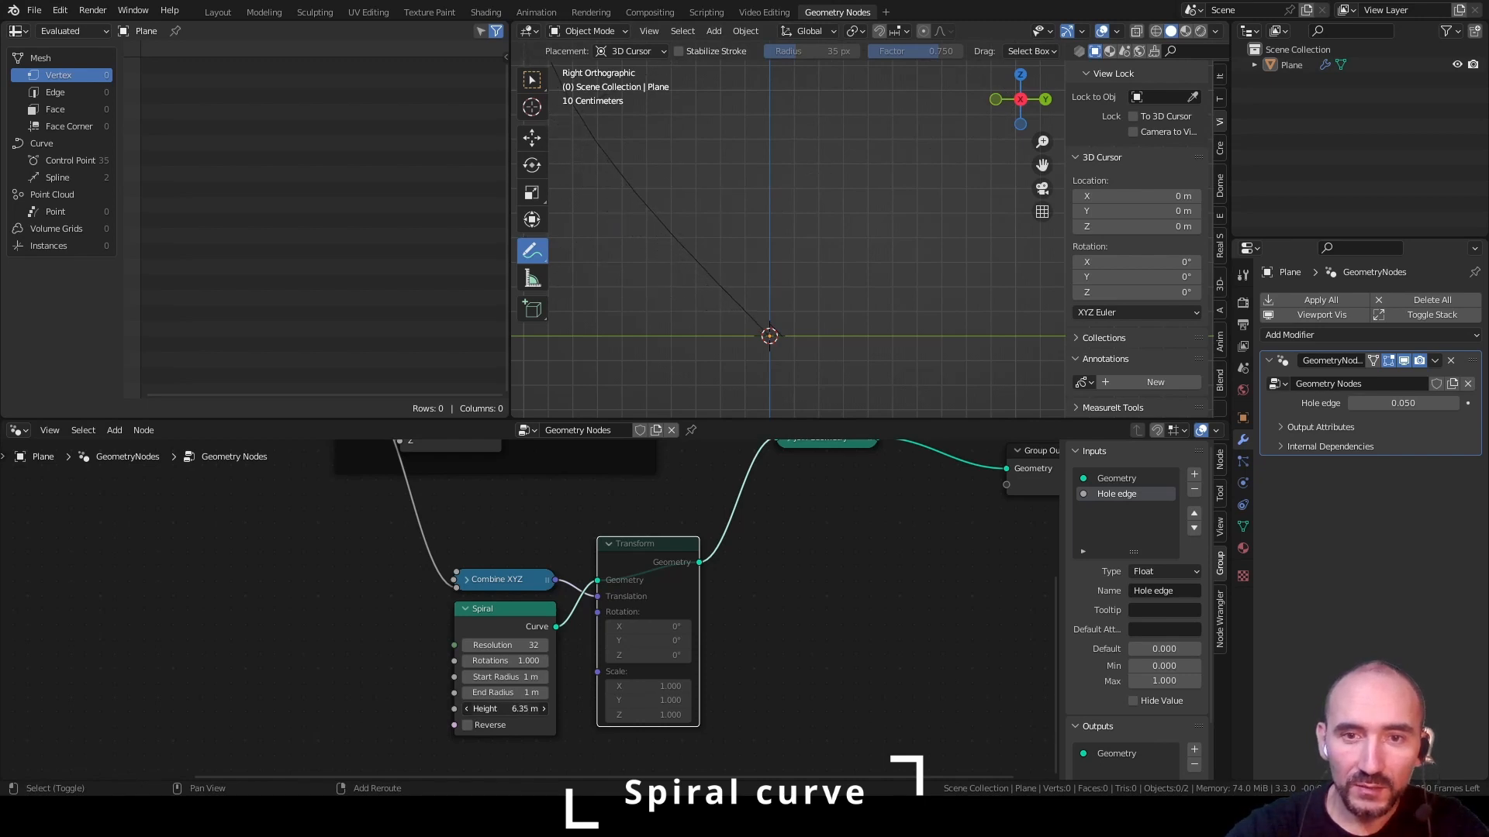
{"action": "middle_click_drag", "start_coordinate": [764, 305], "coordinate": [843, 240], "text": "shift"}
{"action": "scroll", "coordinate": [843, 240], "scroll_direction": "up", "scroll_amount": 2}
{"action": "scroll", "coordinate": [838, 241], "scroll_direction": "up", "scroll_amount": 1}
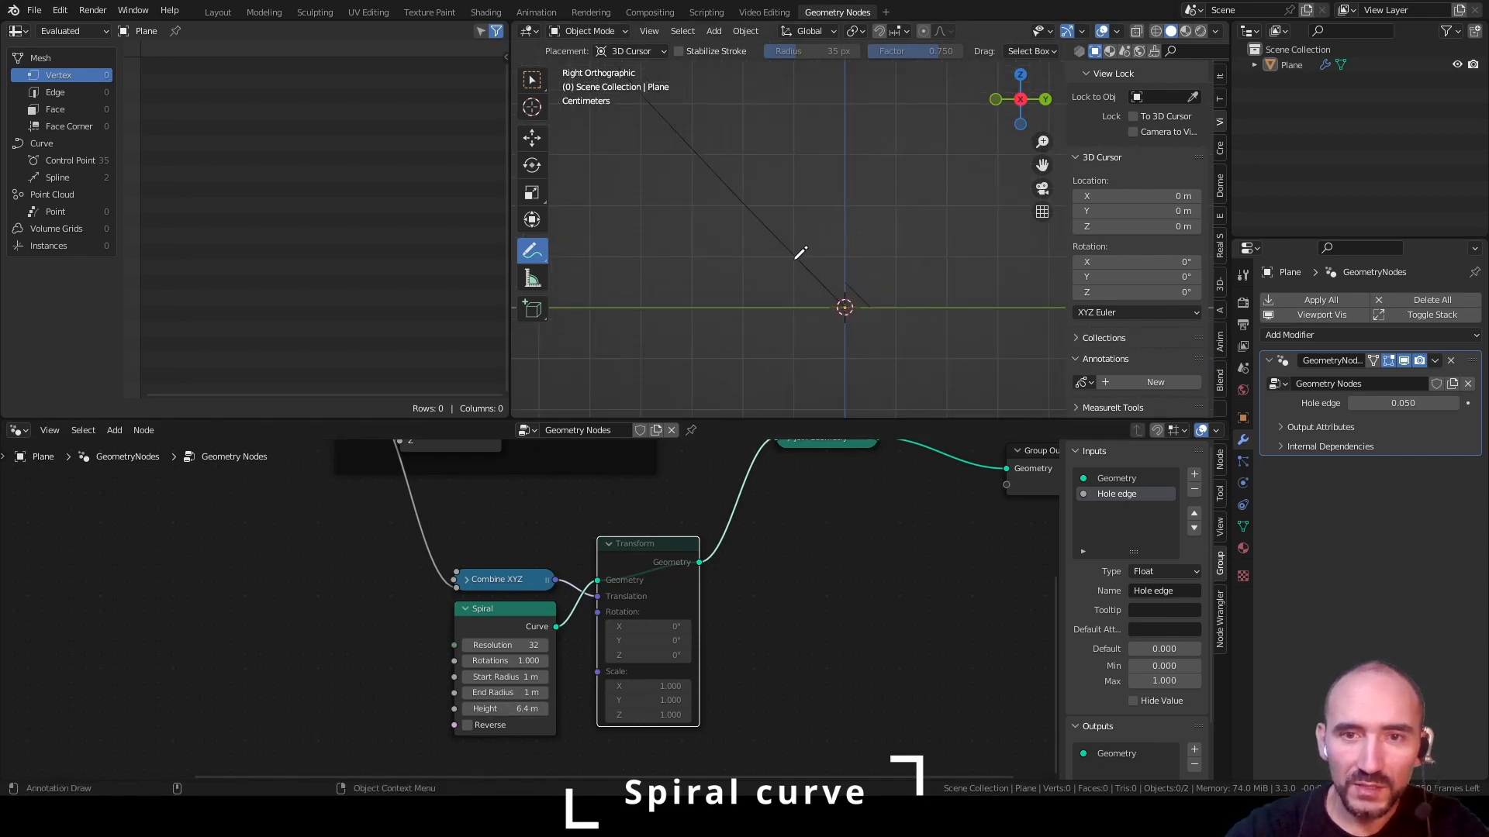
Set the Spiral's height to 2*pi and save the file
{"action": "left_click", "coordinate": [469, 708]}
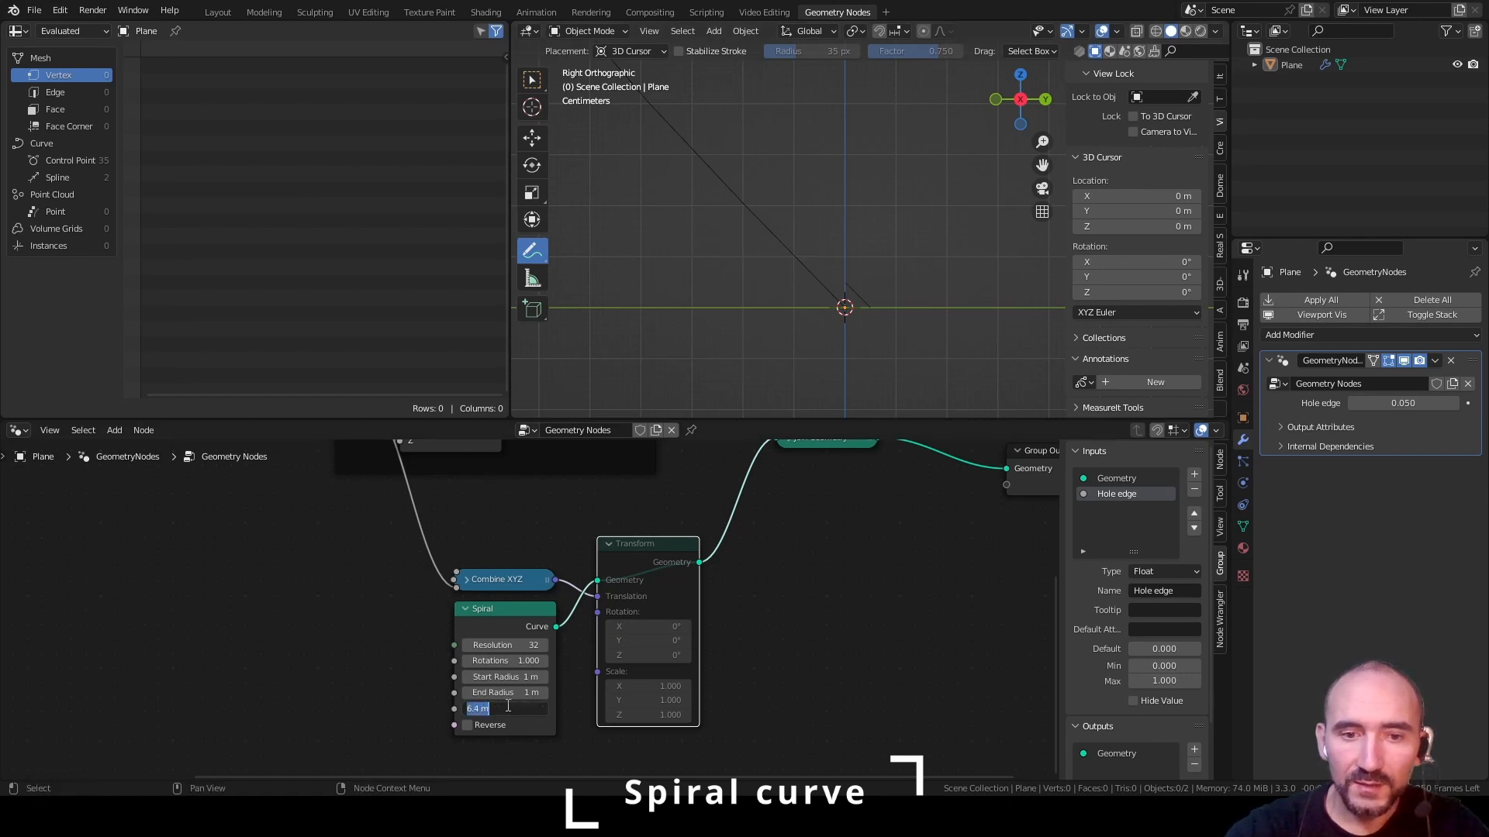
{"action": "type", "text": "2*"}
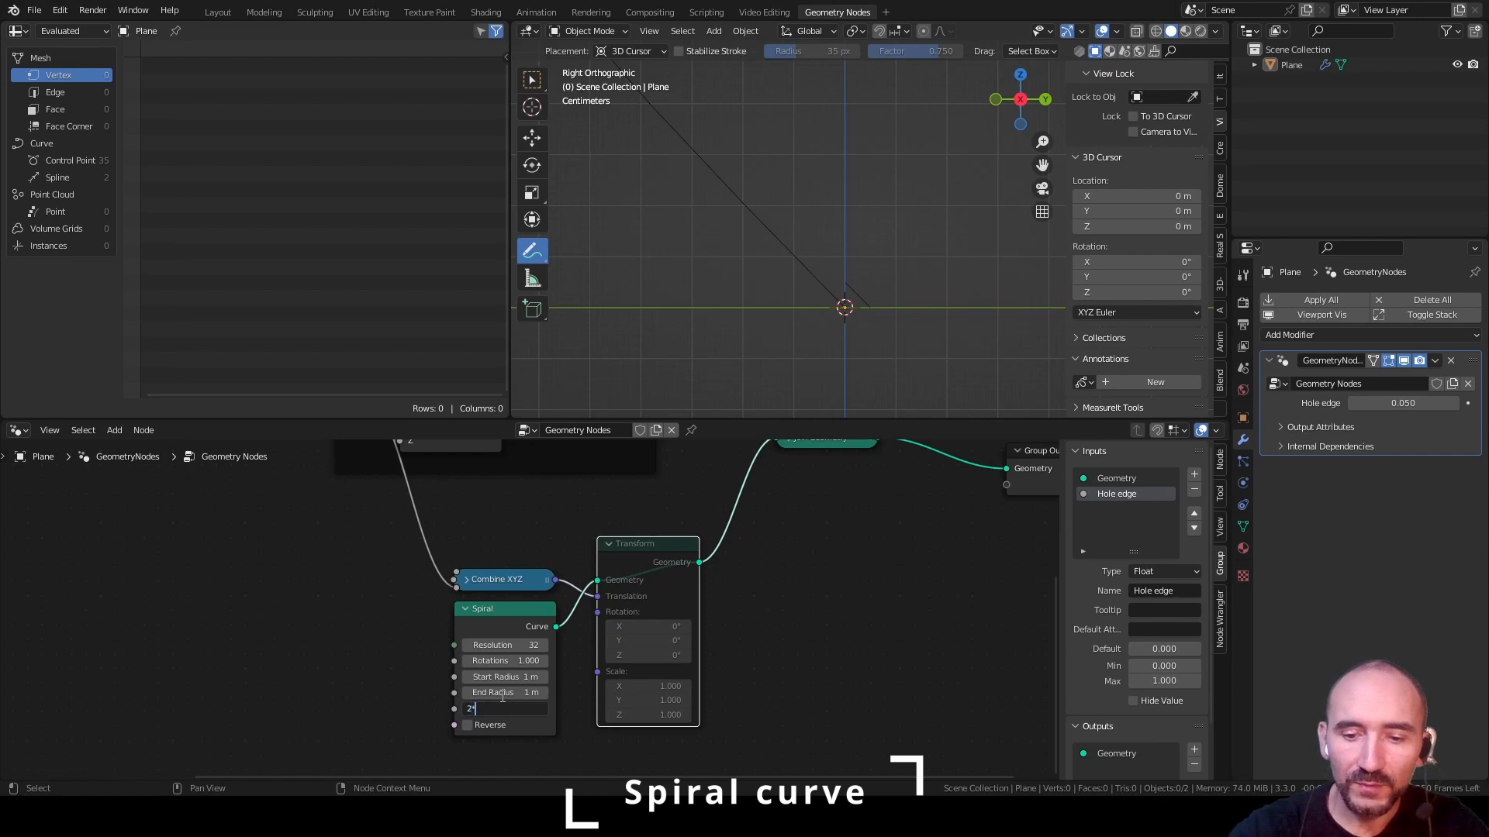
{"action": "type", "text": "pi"}
{"action": "key", "text": "Return"}
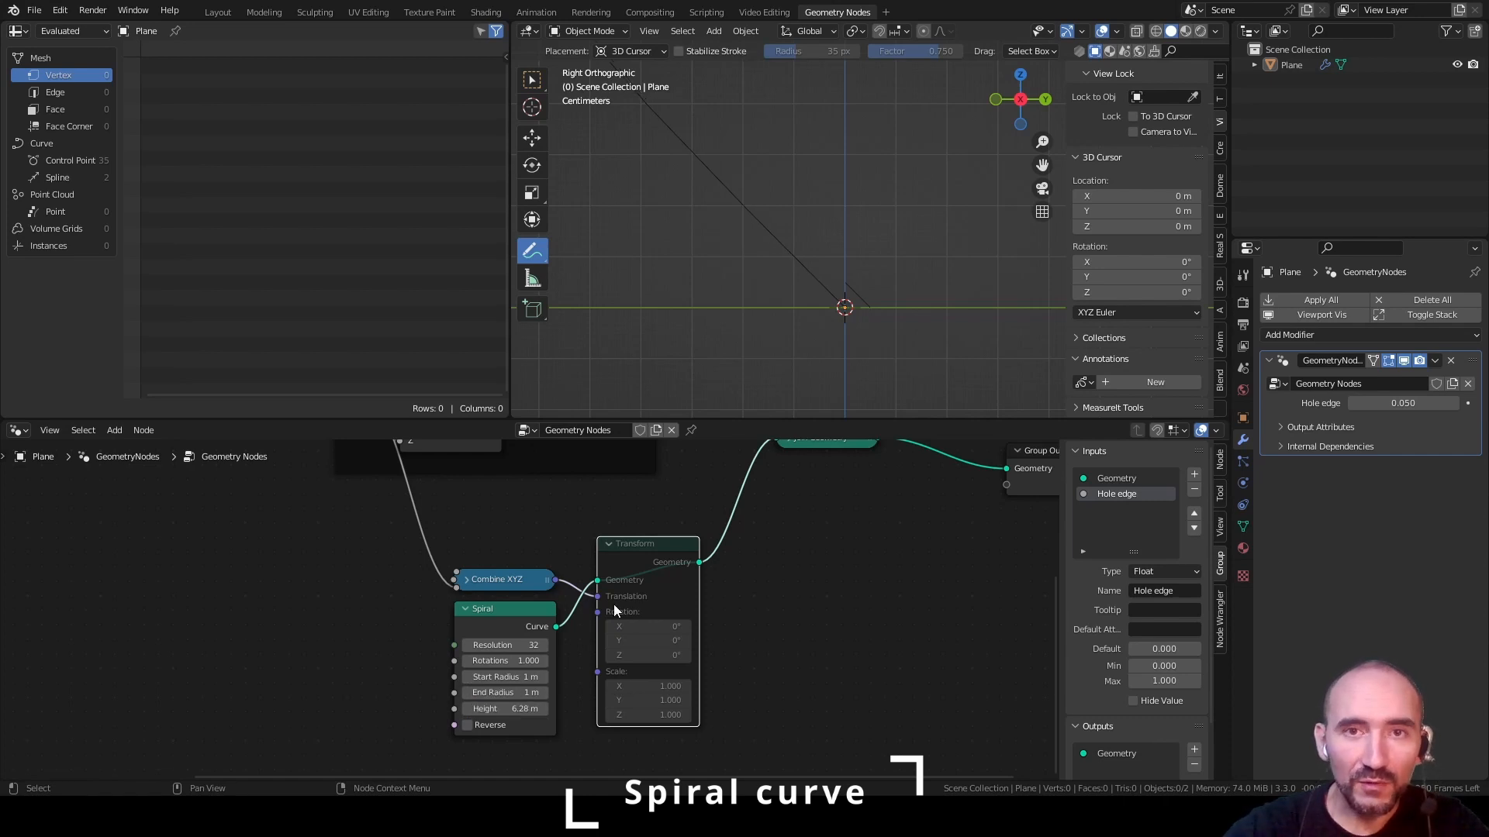
{"action": "key", "text": "ctrl+s"}
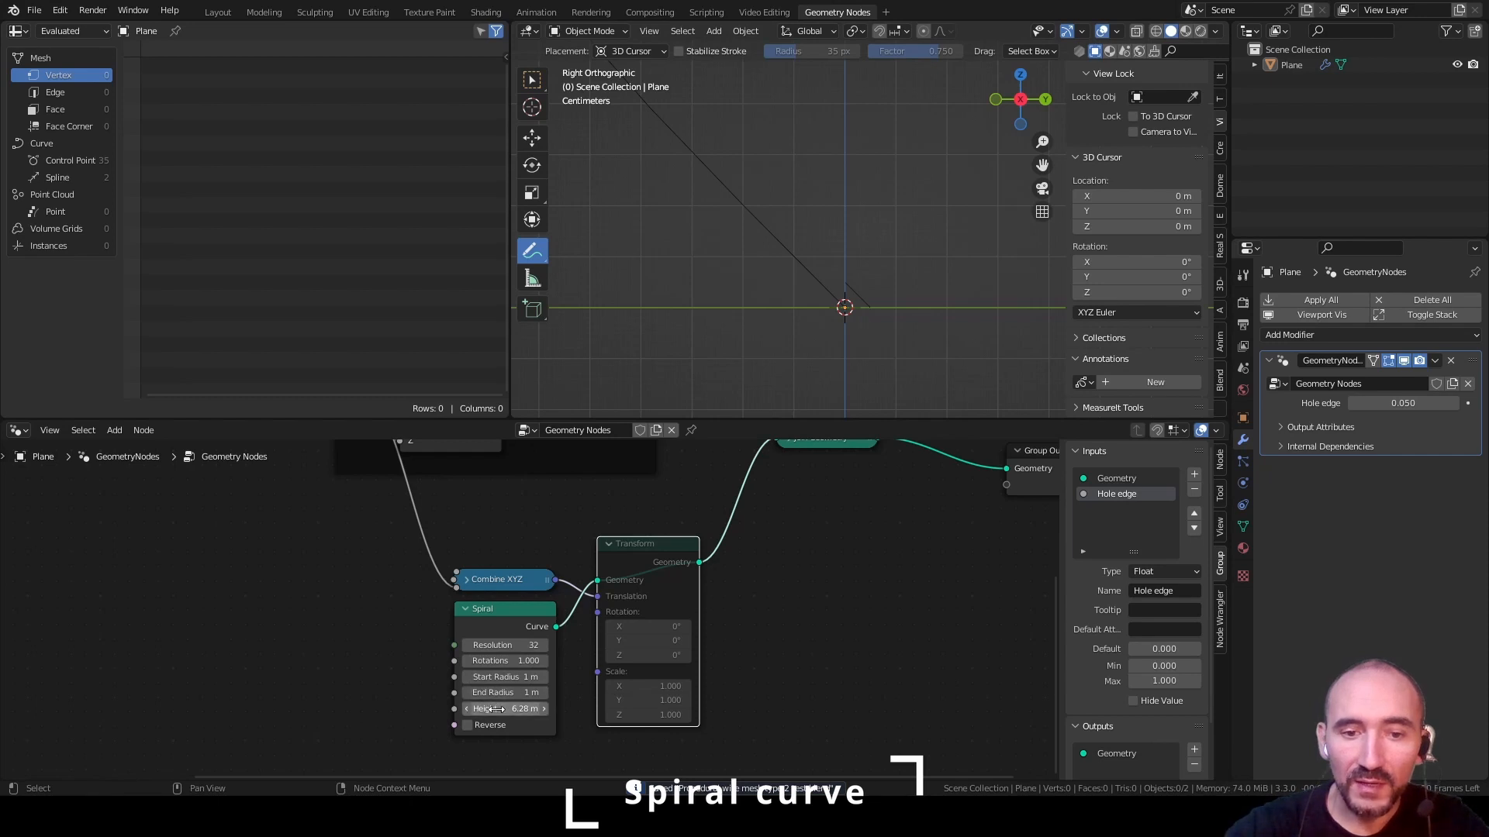
{"action": "key", "text": "F3"}
{"action": "type", "text": "val"}
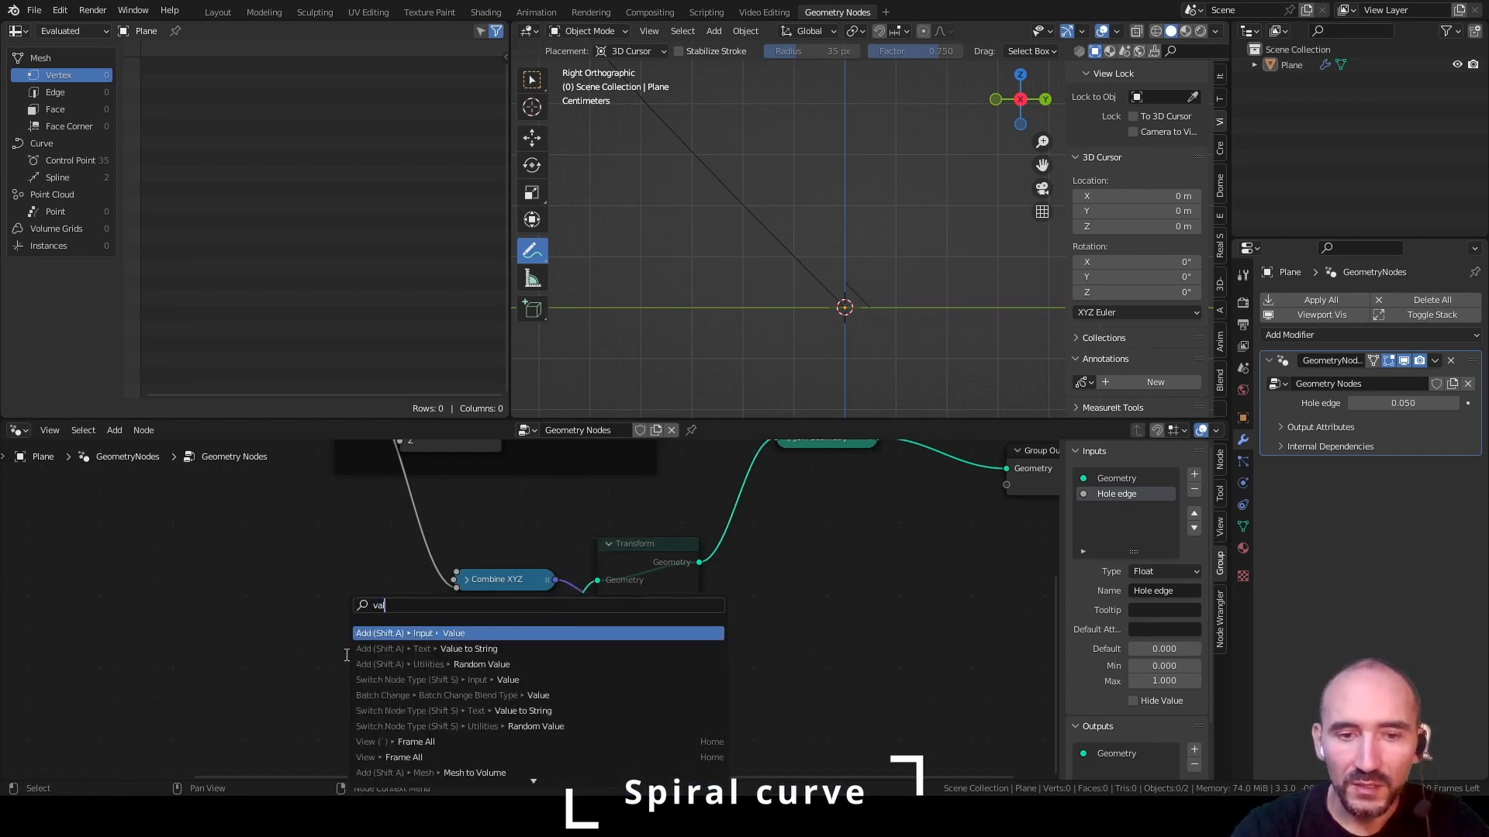
{"action": "key", "text": "Escape"}
Drive the Spiral's Start Radius and End Radius from a new group input named "Radius", branching the link through a reroute point
{"action": "scroll", "coordinate": [347, 655], "scroll_direction": "down", "scroll_amount": 4}
{"action": "middle_click_drag", "start_coordinate": [155, 550], "coordinate": [405, 569]}
{"action": "left_click_drag", "start_coordinate": [243, 511], "coordinate": [683, 686]}
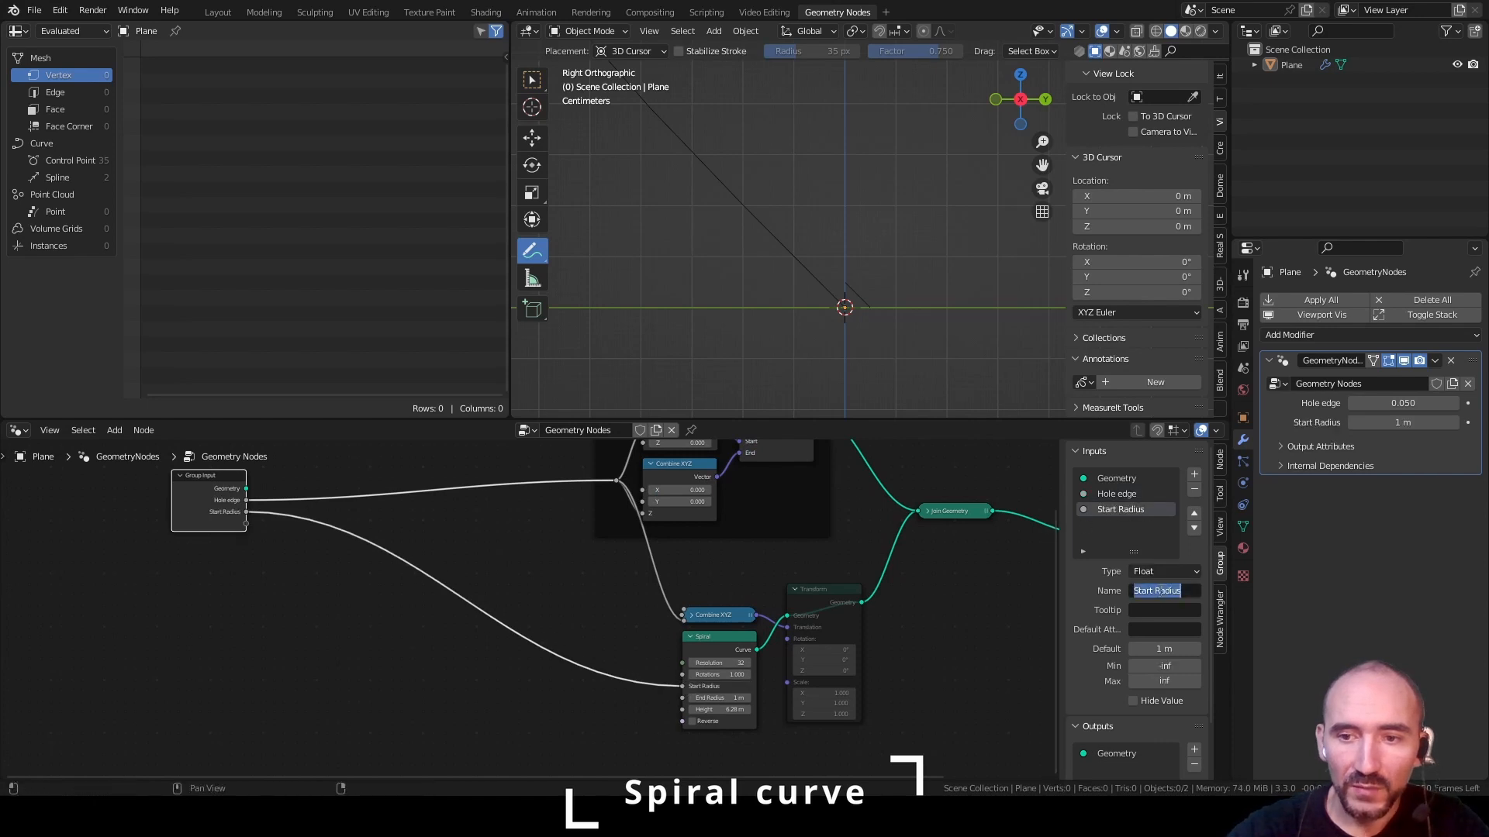
{"action": "type", "text": "Rad"}
{"action": "key", "text": "Return"}
{"action": "key", "text": "ctrl+s"}
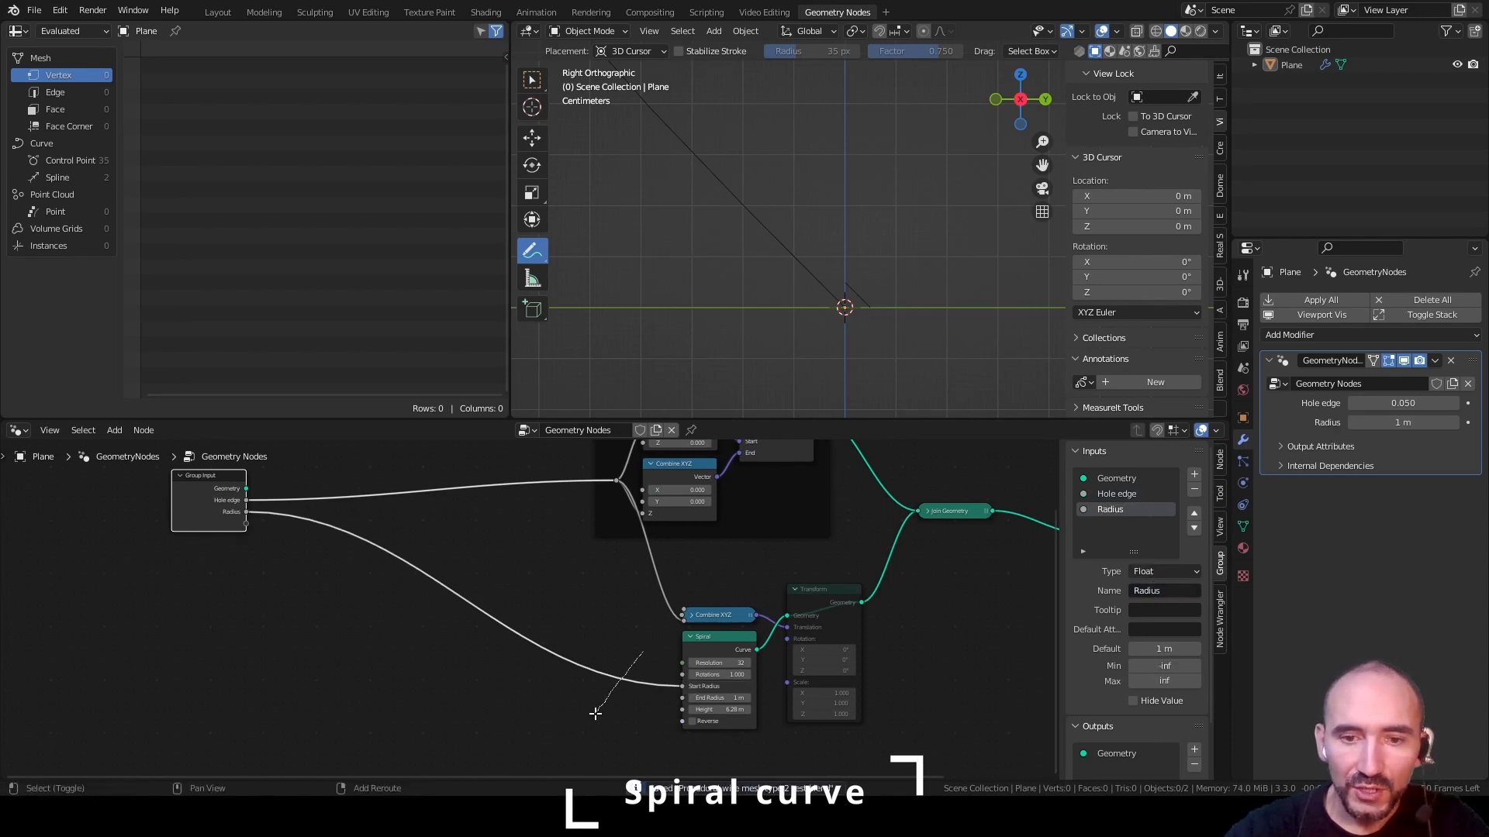
{"action": "right_click_drag", "start_coordinate": [598, 710], "coordinate": [634, 667], "text": "shift"}
{"action": "left_click_drag", "start_coordinate": [627, 677], "coordinate": [682, 697]}
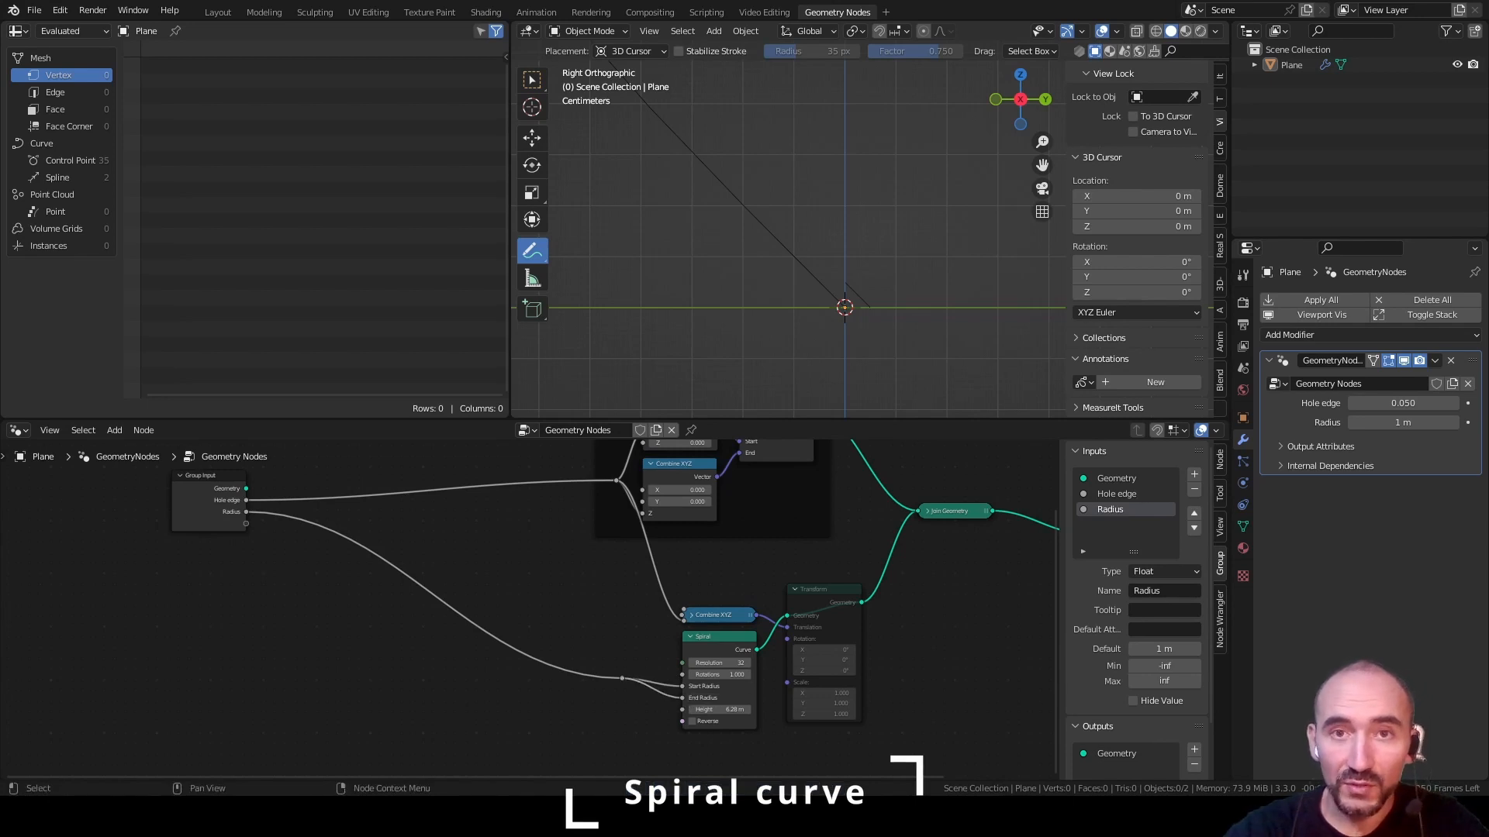
Add a Multiply math node fed by the group's Radius input and set its second value to tau
{"action": "left_click_drag", "start_coordinate": [622, 679], "coordinate": [653, 688]}
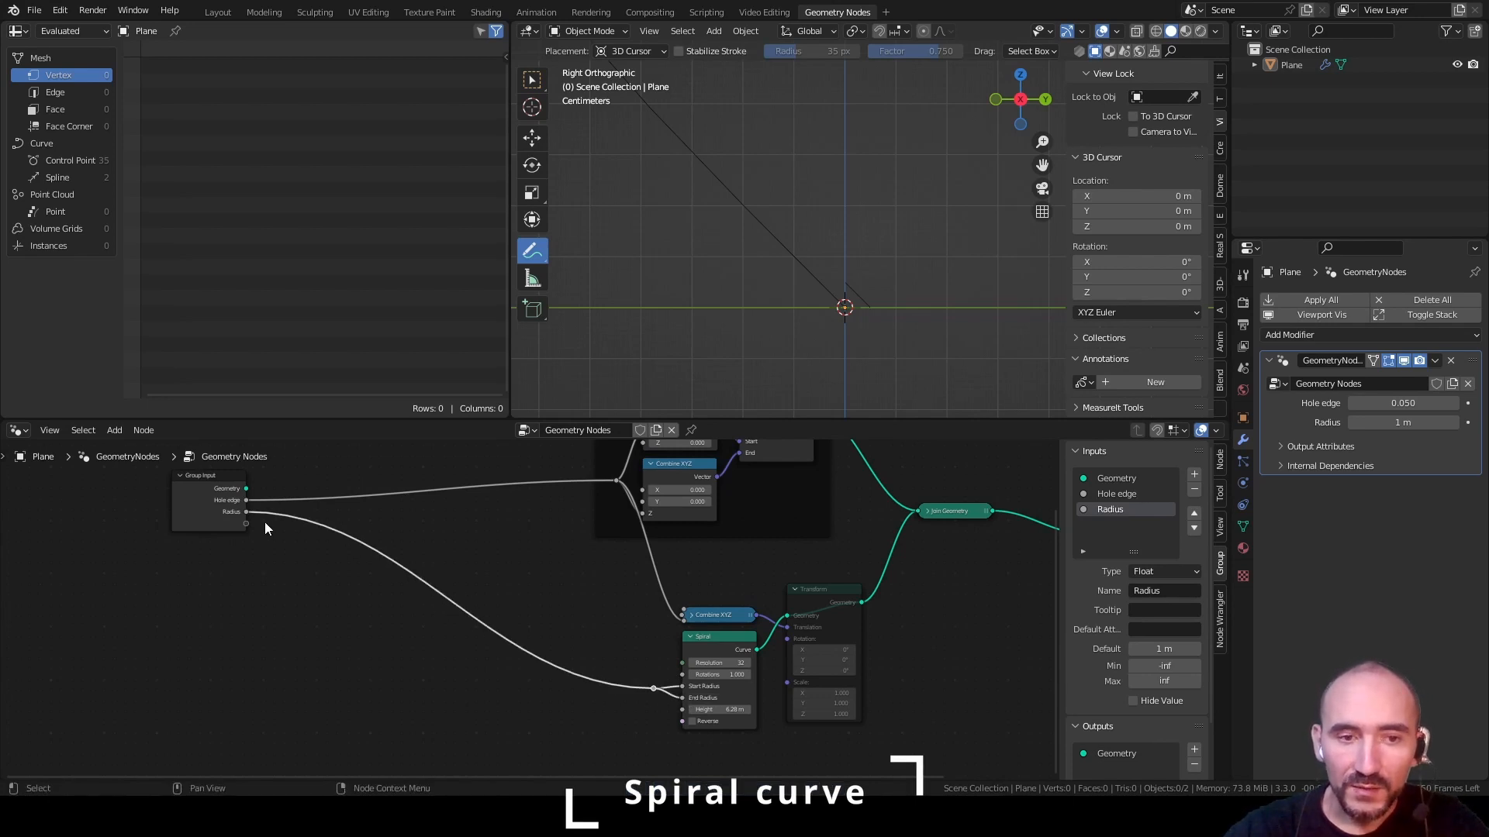
{"action": "left_click_drag", "start_coordinate": [247, 511], "coordinate": [411, 644]}
{"action": "type", "text": "mul"}
{"action": "key", "text": "Return"}
{"action": "left_click", "coordinate": [399, 658]}
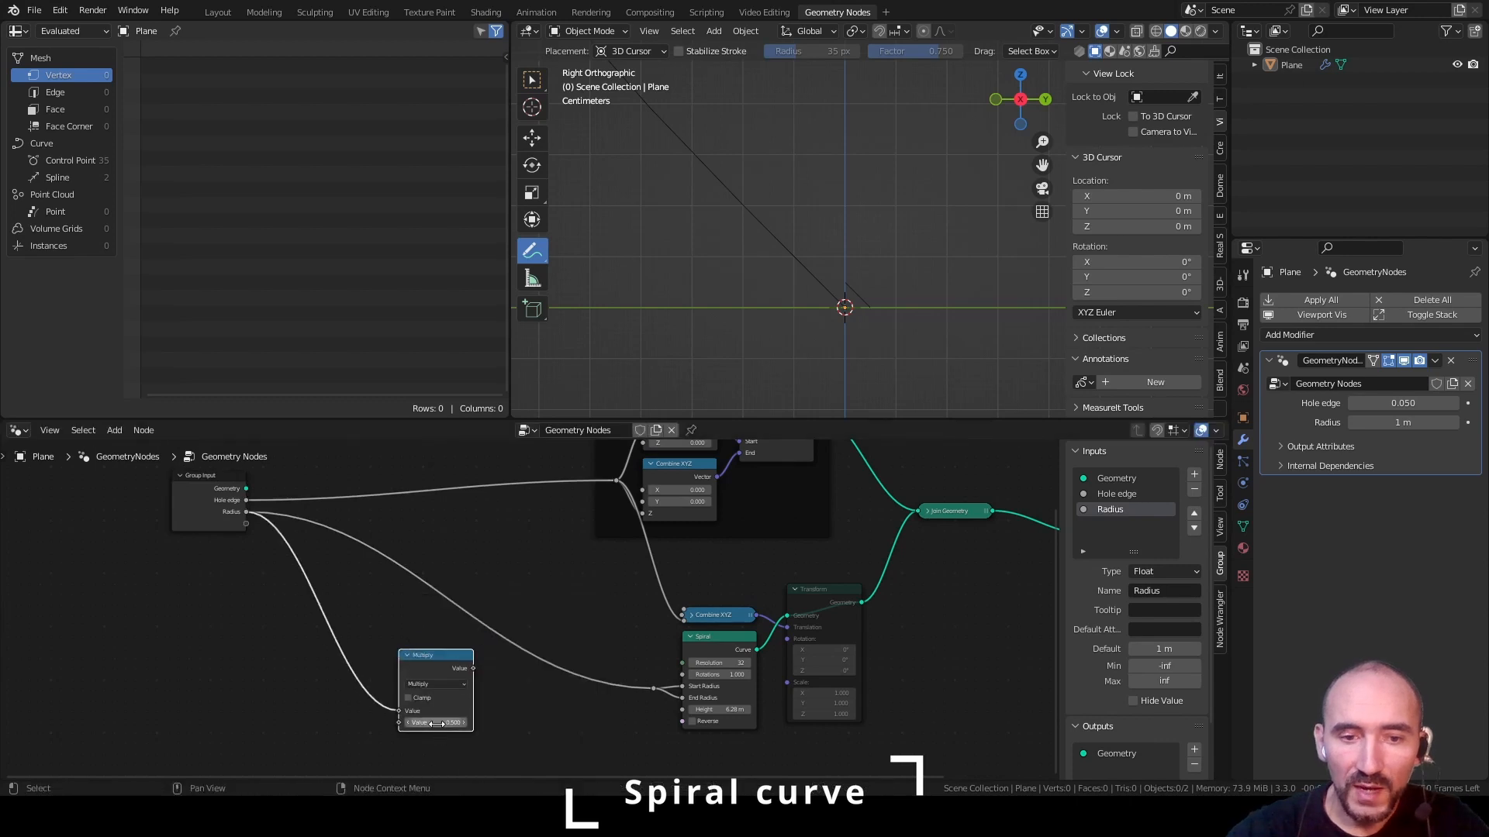
{"action": "left_click", "coordinate": [437, 724]}
{"action": "type", "text": "tau"}
{"action": "key", "text": "Return"}
Feed the Multiply result into the Spiral's Height, tidy the Radius link with another reroute point, and save the file
{"action": "left_click_drag", "start_coordinate": [473, 669], "coordinate": [683, 710]}
{"action": "left_click_drag", "start_coordinate": [426, 655], "coordinate": [618, 705]}
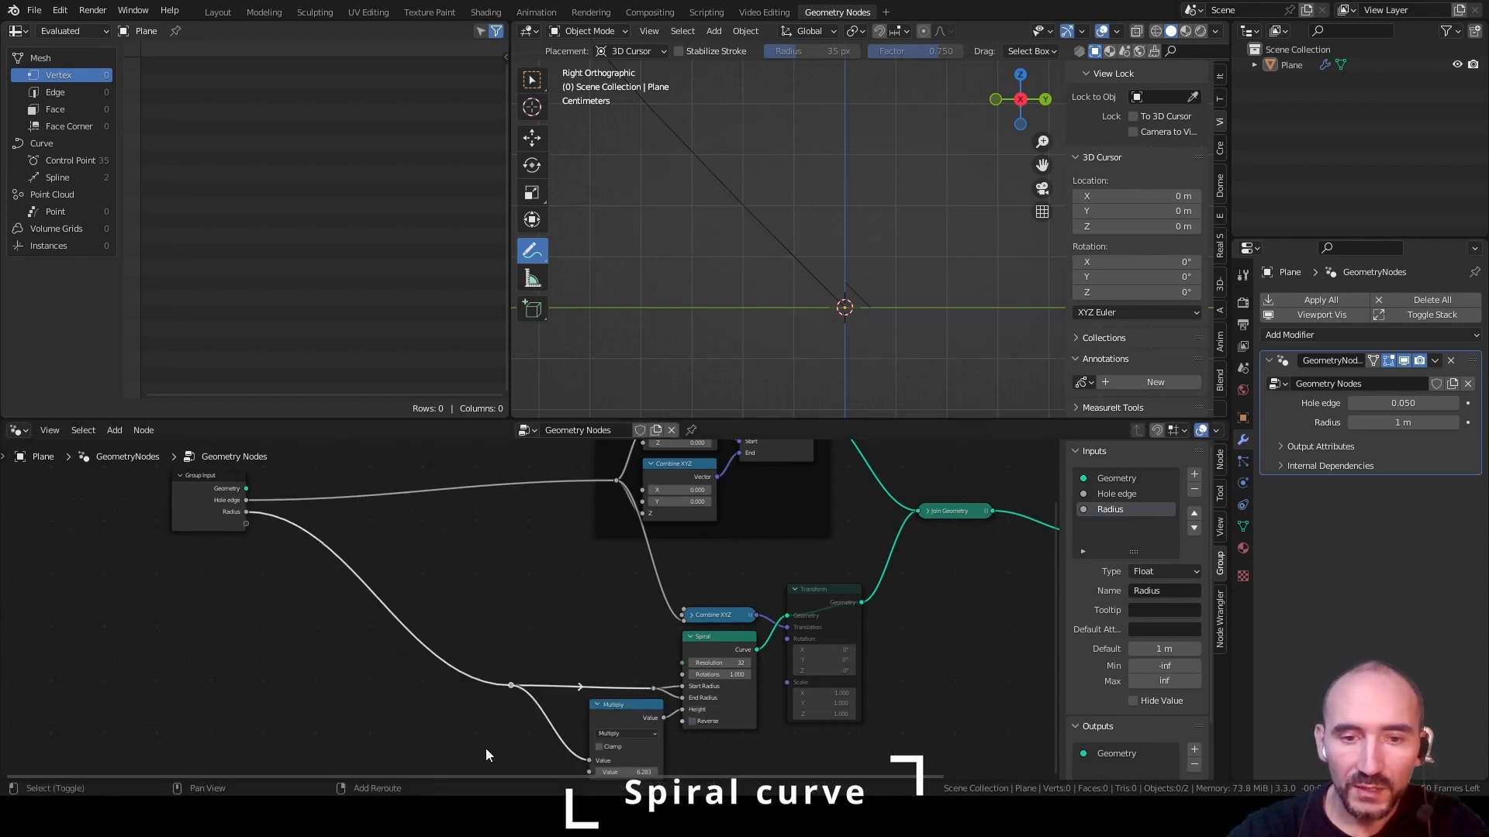
{"action": "left_click_drag", "start_coordinate": [512, 686], "coordinate": [572, 688]}
{"action": "left_click", "coordinate": [600, 649]}
{"action": "key", "text": "ctrl+s"}
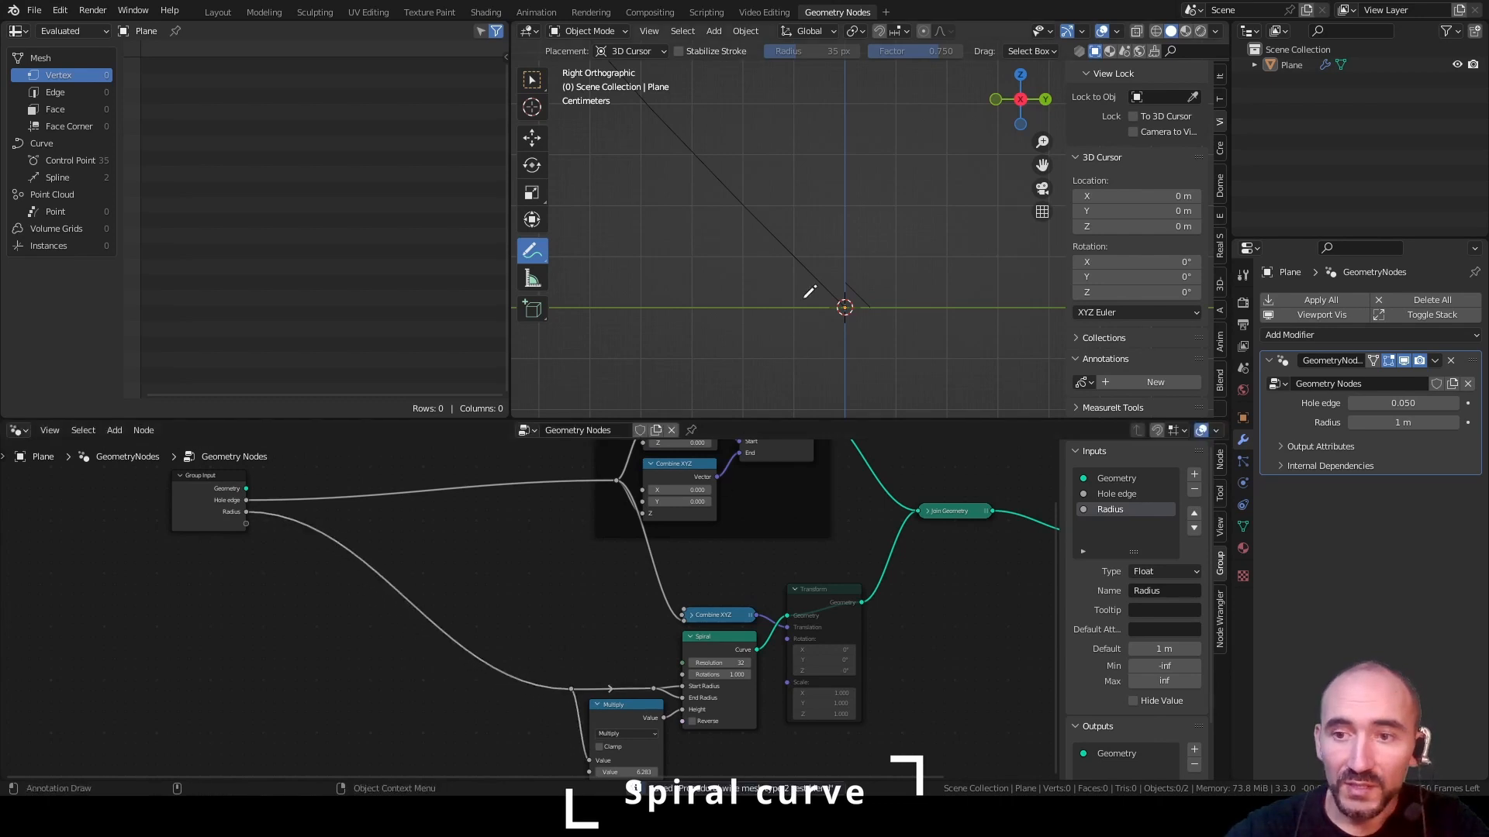
Try a Radius of 0.124 m and inspect how the whole spiral scales at the origin
{"action": "middle_click_drag", "start_coordinate": [812, 273], "coordinate": [768, 314], "text": "alt"}
{"action": "scroll", "coordinate": [828, 224], "scroll_direction": "down", "scroll_amount": 5}
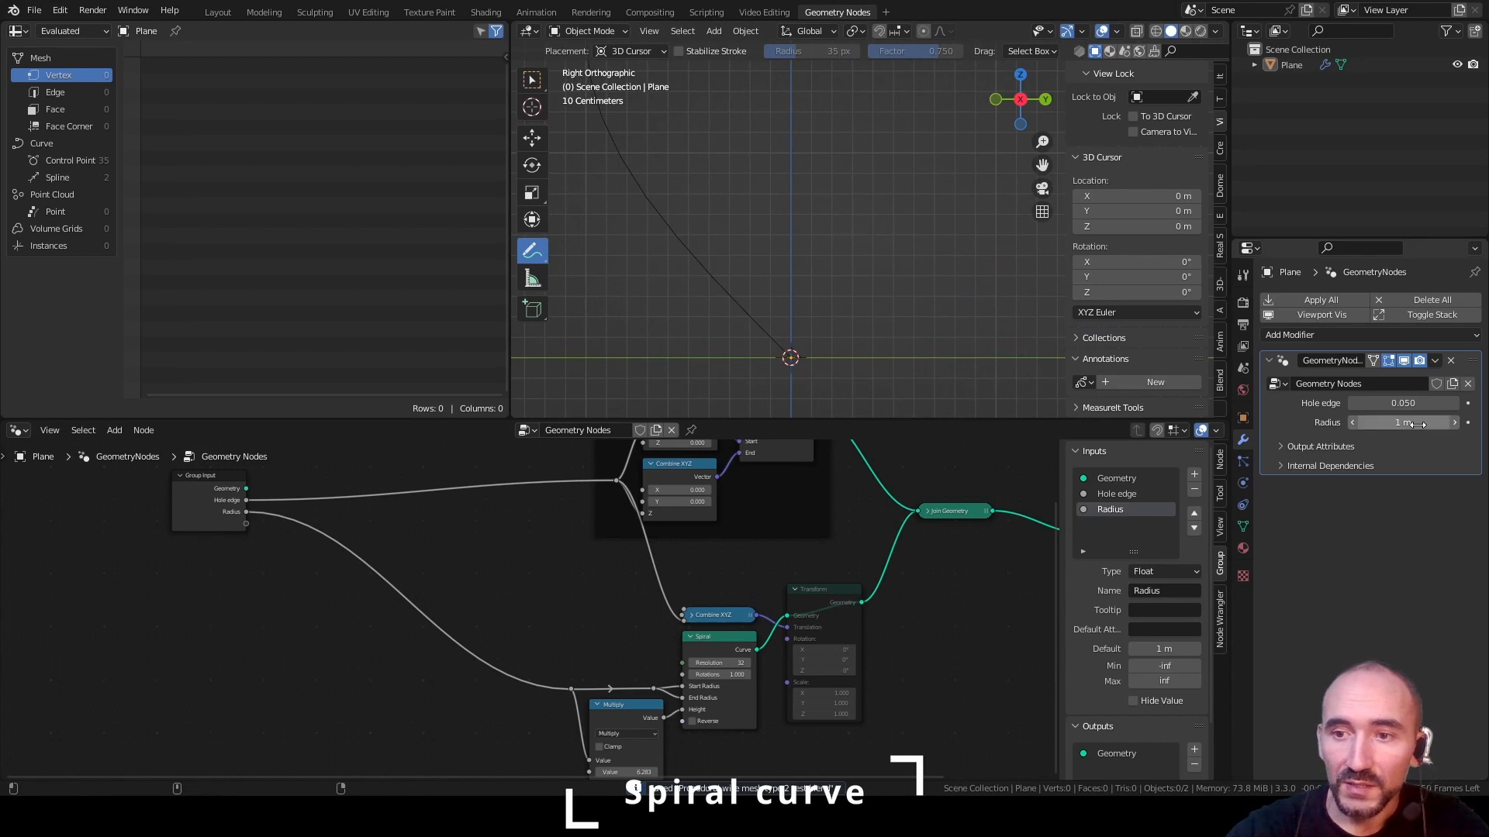
{"action": "left_click_drag", "start_coordinate": [1403, 422], "coordinate": [1352, 422]}
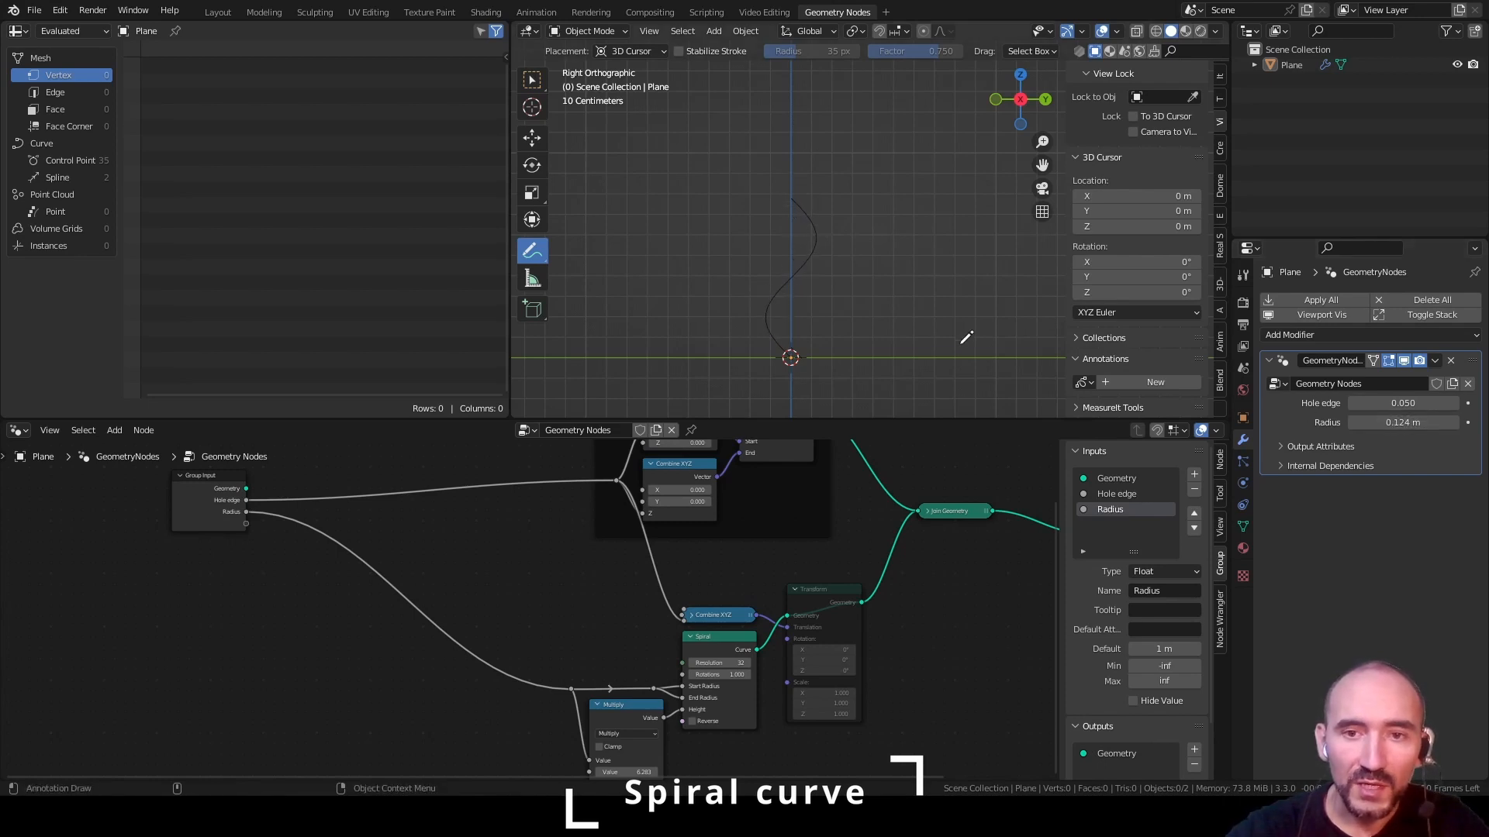
{"action": "middle_click_drag", "start_coordinate": [881, 351], "coordinate": [779, 278], "text": "shift"}
{"action": "scroll", "coordinate": [778, 276], "scroll_direction": "up", "scroll_amount": 2}
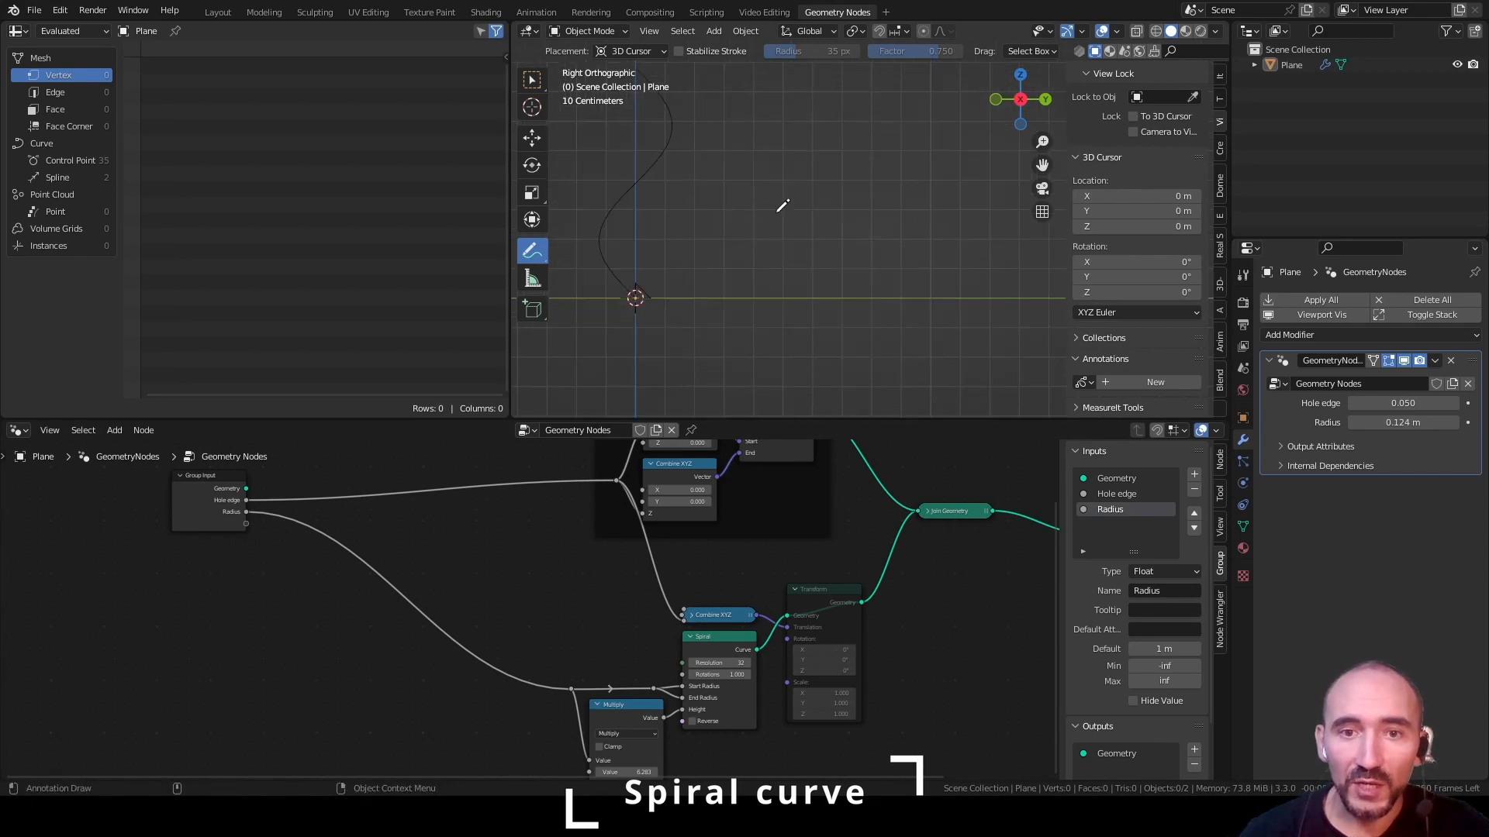
Annotate the spiral's path with arrows entering and leaving it after half a turn, marking the exit angle as 45°
{"action": "mouse_move", "coordinate": [728, 384]}
{"action": "left_mouse_down"}
{"action": "mouse_move", "coordinate": [667, 332]}
{"action": "mouse_move", "coordinate": [649, 203]}
{"action": "mouse_move", "coordinate": [781, 104]}
{"action": "left_mouse_up"}
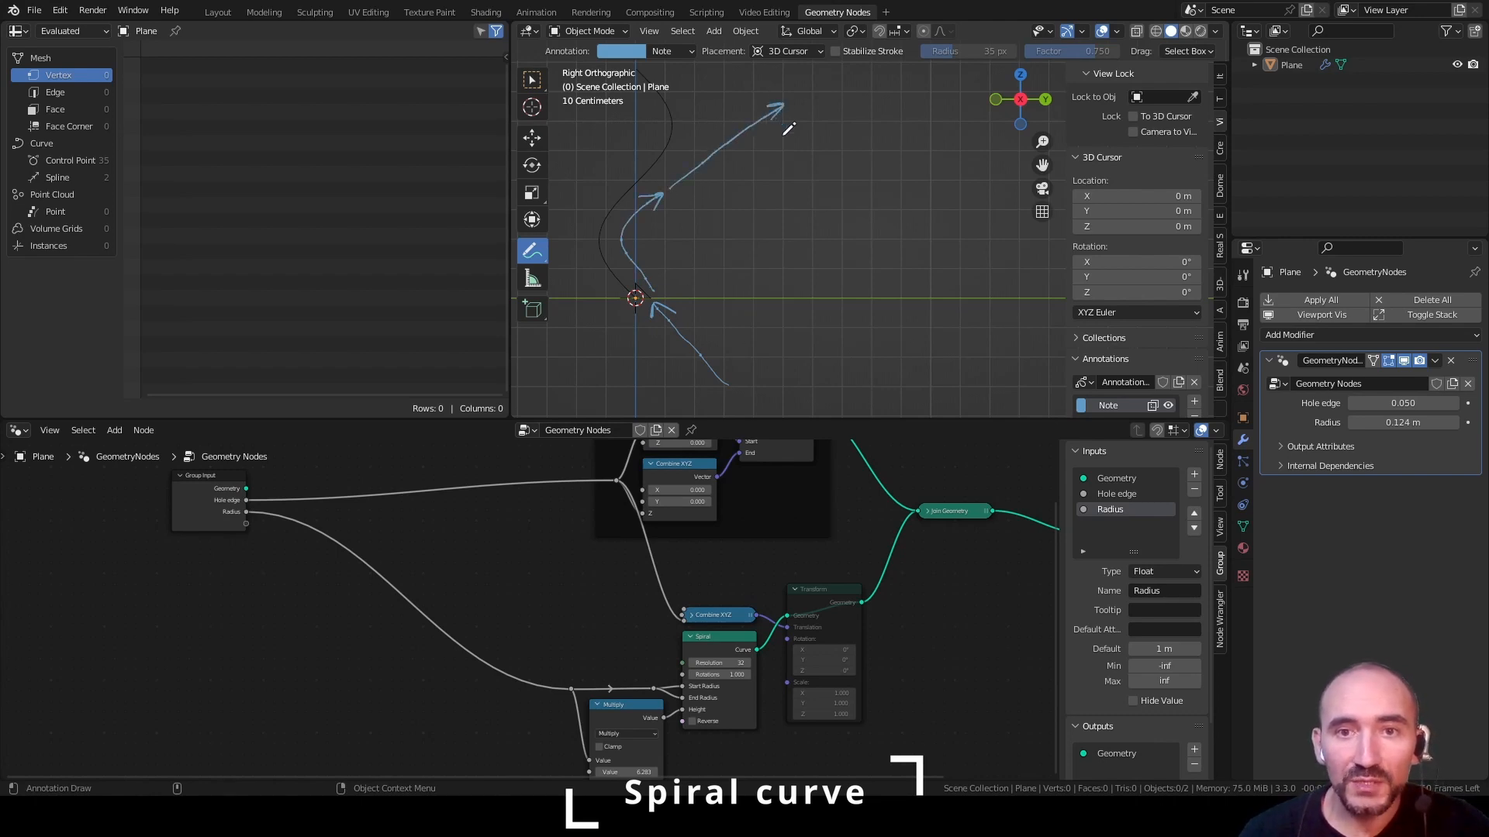
{"action": "mouse_move", "coordinate": [730, 151]}
{"action": "left_mouse_down"}
{"action": "mouse_move", "coordinate": [746, 191]}
{"action": "mouse_move", "coordinate": [778, 172]}
{"action": "left_mouse_up"}
{"action": "mouse_move", "coordinate": [774, 159]}
{"action": "left_mouse_down"}
{"action": "mouse_move", "coordinate": [772, 183]}
{"action": "mouse_move", "coordinate": [809, 141]}
{"action": "left_mouse_up"}
{"action": "scroll", "coordinate": [764, 188], "scroll_direction": "down", "scroll_amount": 3}
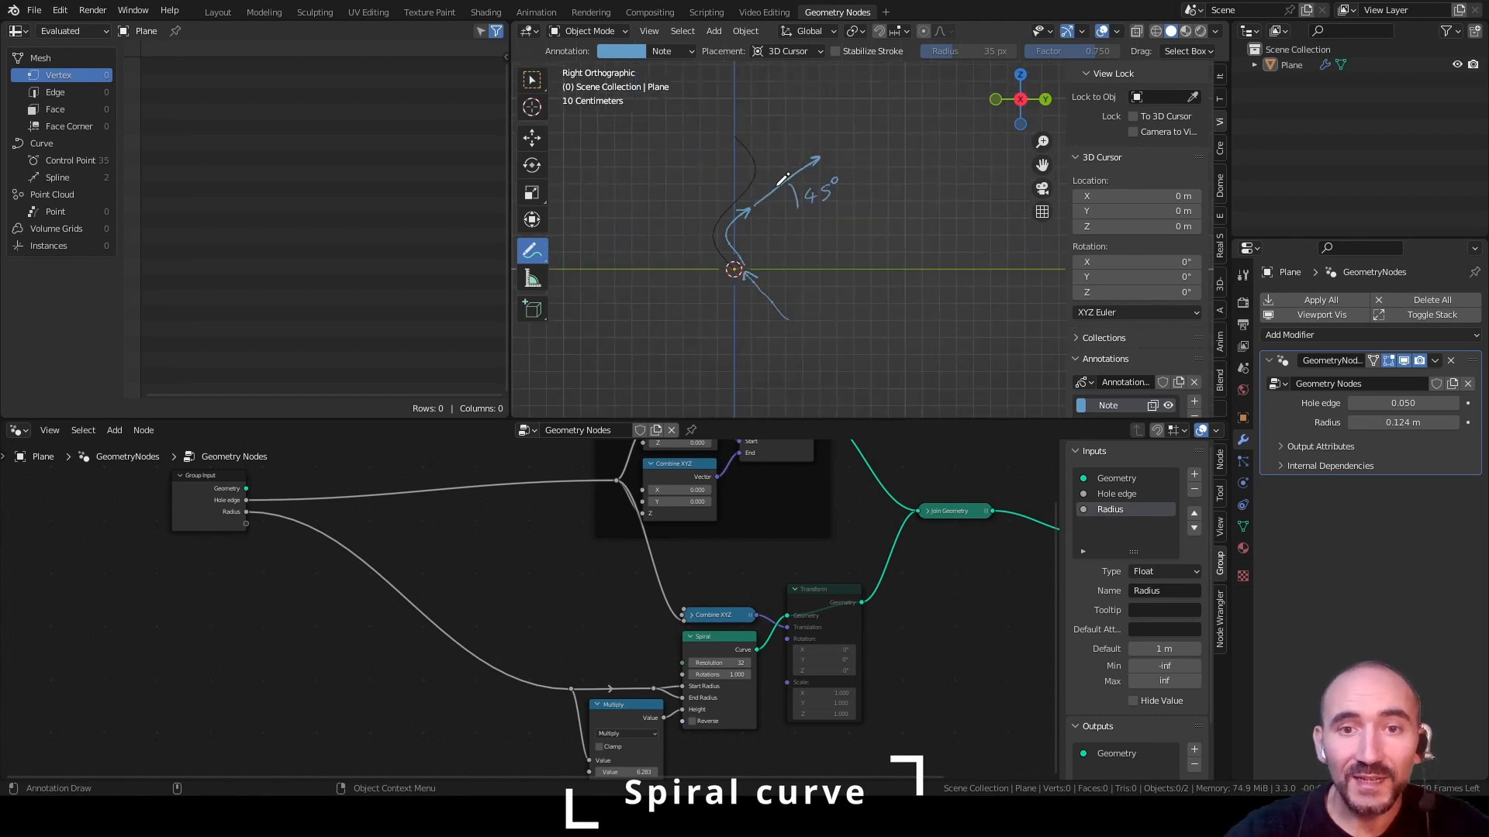
{"action": "middle_click_drag", "start_coordinate": [784, 174], "coordinate": [744, 278], "text": "shift"}
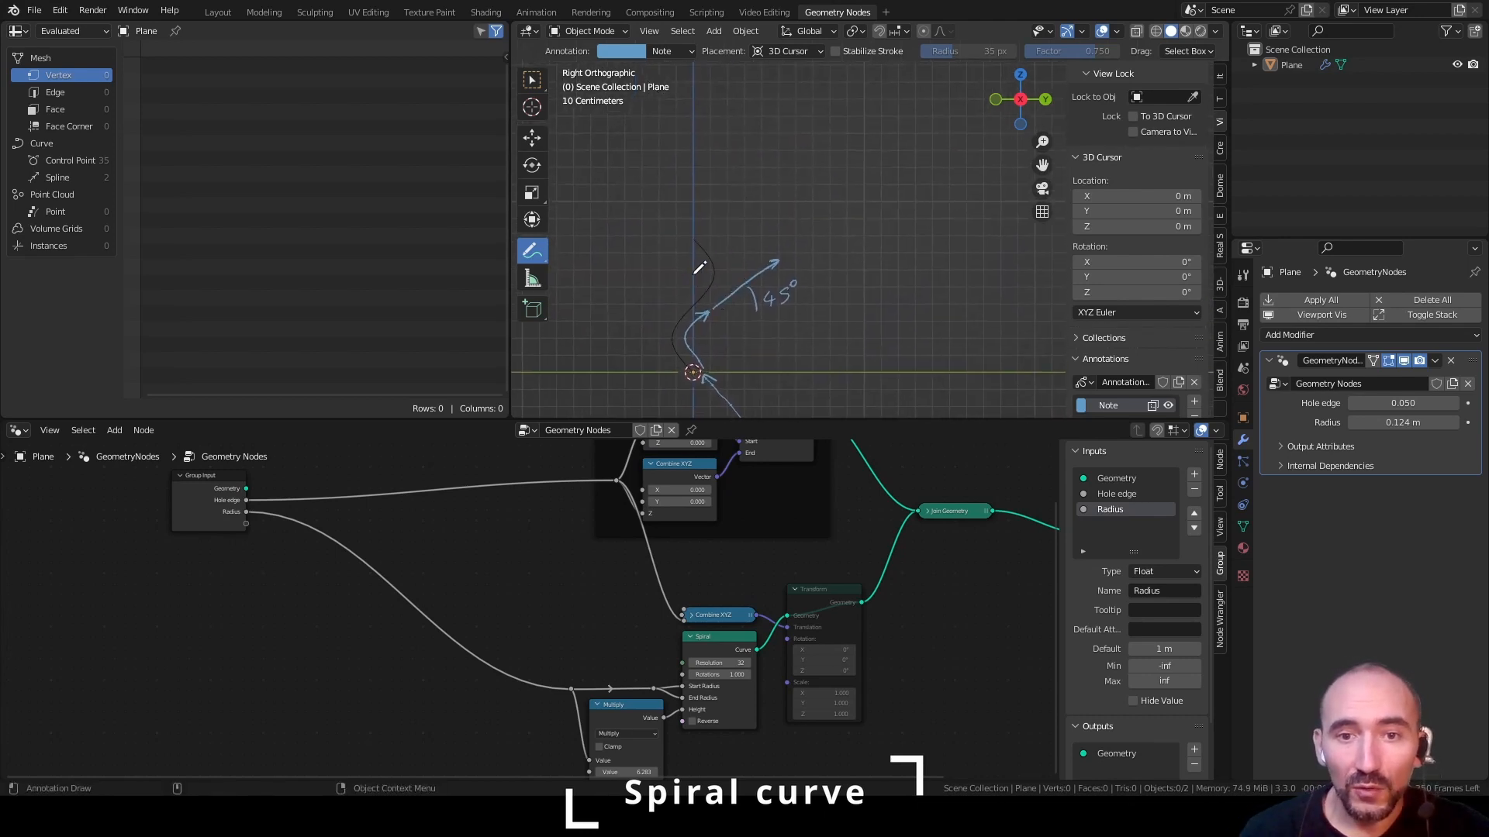
Annotate a further full revolution ending in another 45° arrow, and mark the height between the two exit points
{"action": "mouse_move", "coordinate": [699, 303]}
{"action": "left_mouse_down"}
{"action": "mouse_move", "coordinate": [697, 242]}
{"action": "mouse_move", "coordinate": [667, 218]}
{"action": "mouse_move", "coordinate": [665, 191]}
{"action": "mouse_move", "coordinate": [790, 117]}
{"action": "left_mouse_up"}
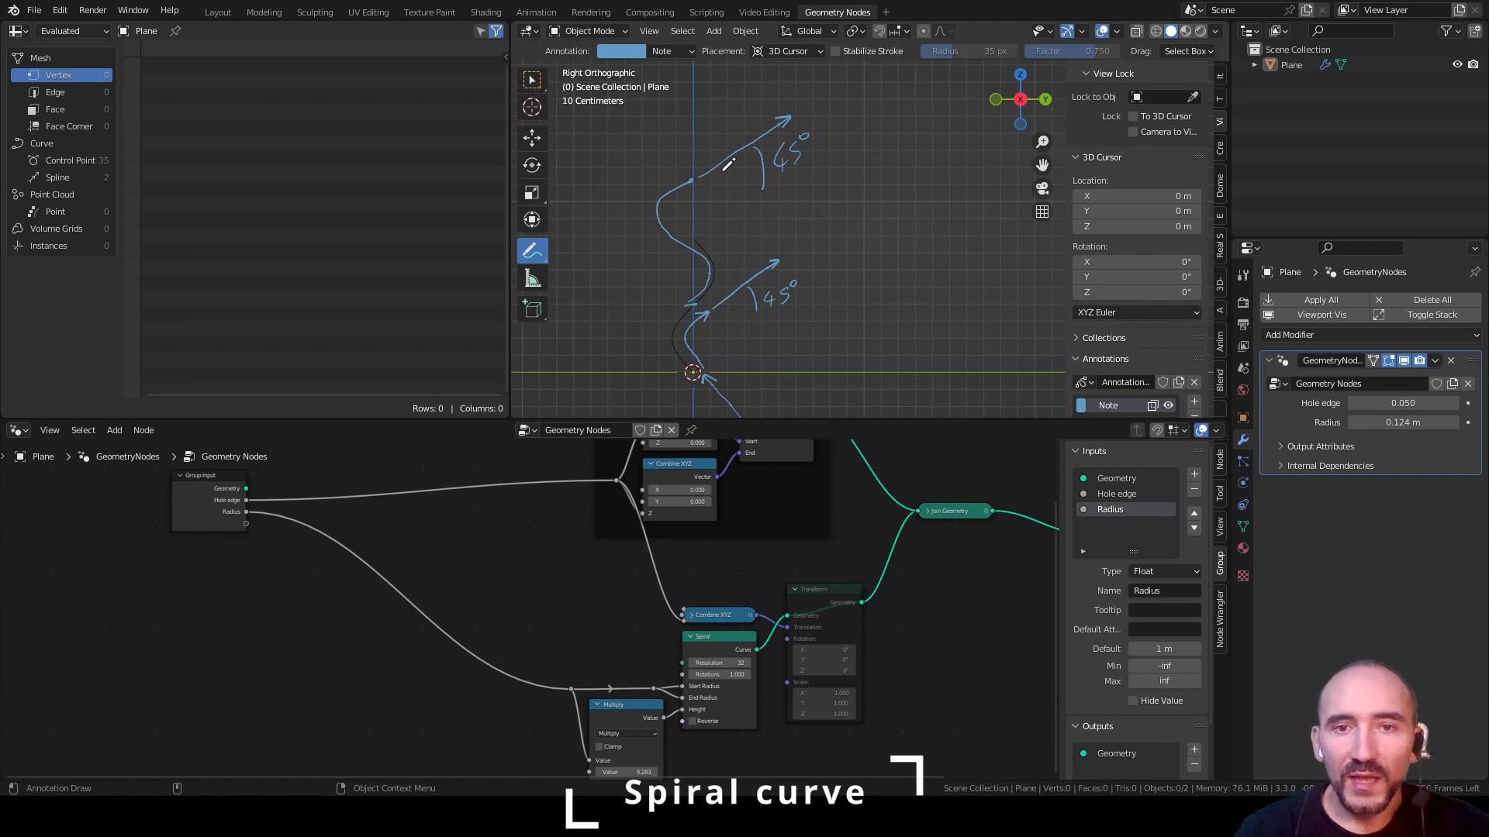
{"action": "mouse_move", "coordinate": [831, 185]}
{"action": "left_mouse_down"}
{"action": "mouse_move", "coordinate": [883, 185]}
{"action": "mouse_move", "coordinate": [853, 315]}
{"action": "mouse_move", "coordinate": [931, 303]}
{"action": "left_mouse_up"}
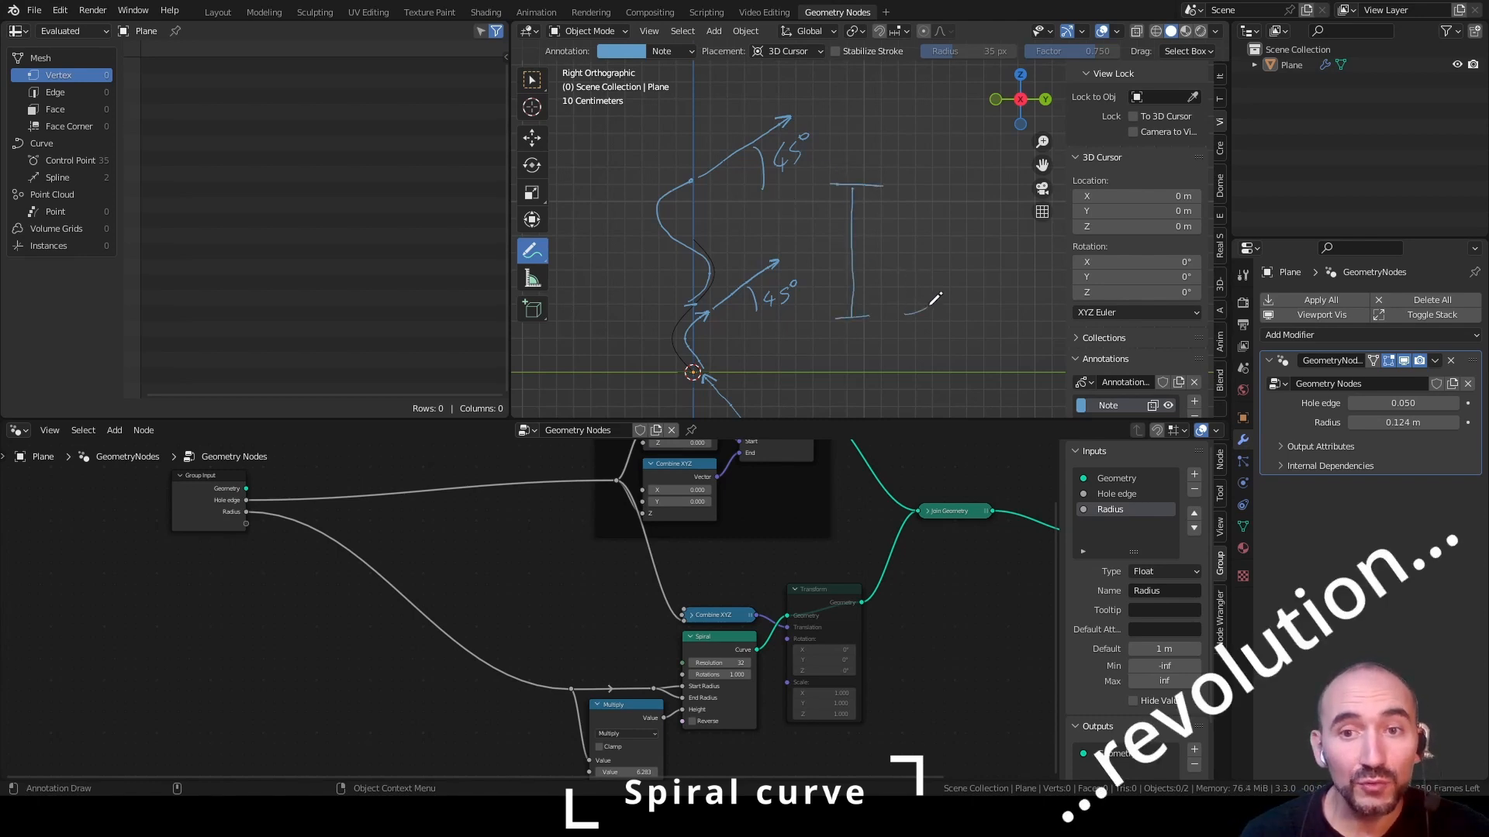
{"action": "left_click_drag", "start_coordinate": [905, 254], "coordinate": [938, 211]}
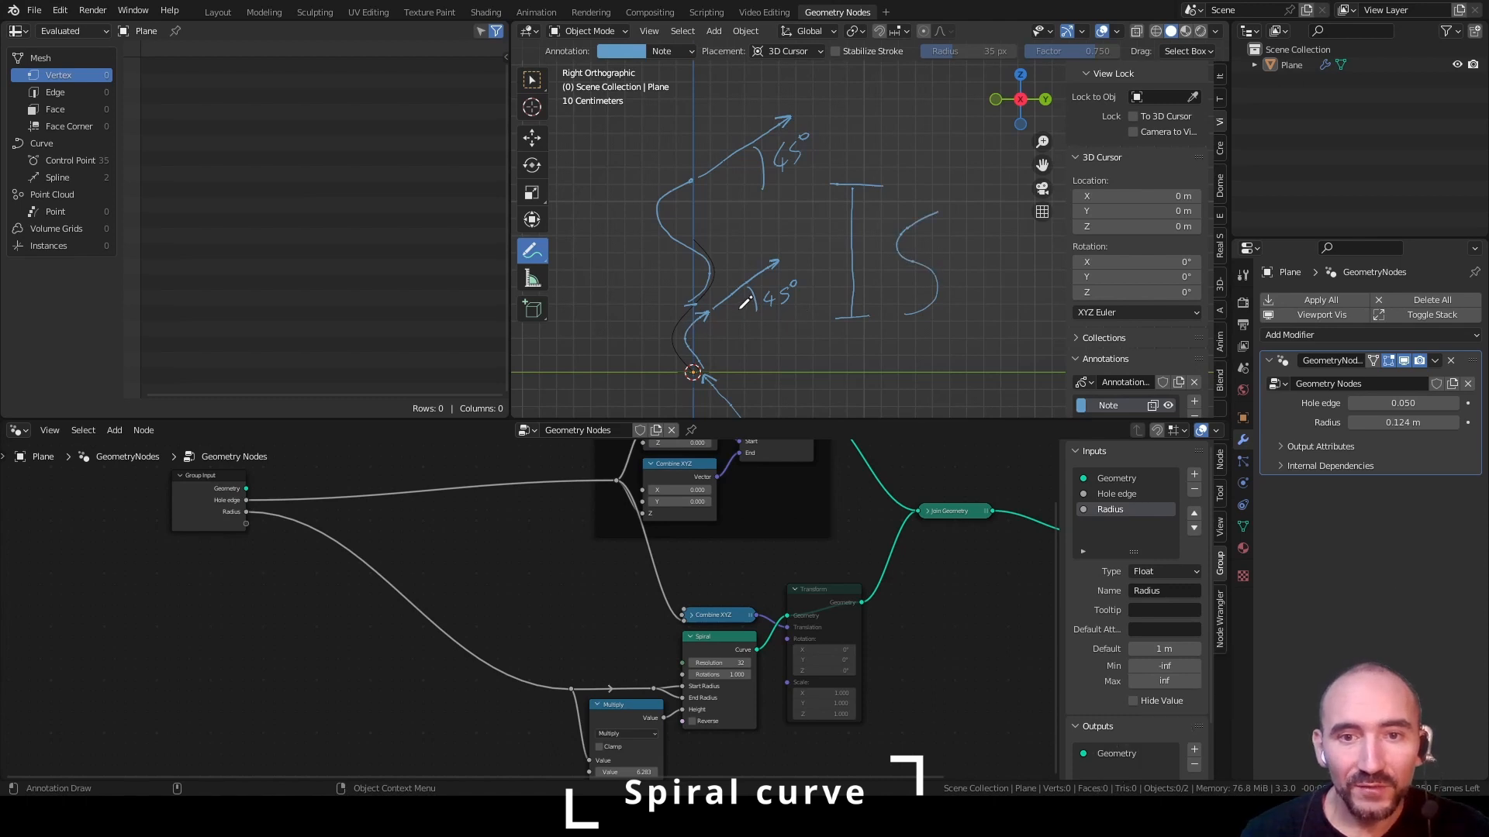
{"action": "left_click_drag", "start_coordinate": [739, 310], "coordinate": [739, 357]}
{"action": "mouse_move", "coordinate": [729, 358]}
{"action": "left_mouse_down"}
{"action": "mouse_move", "coordinate": [770, 335]}
{"action": "mouse_move", "coordinate": [764, 355]}
{"action": "left_mouse_up"}
{"action": "left_click_drag", "start_coordinate": [794, 334], "coordinate": [782, 351]}
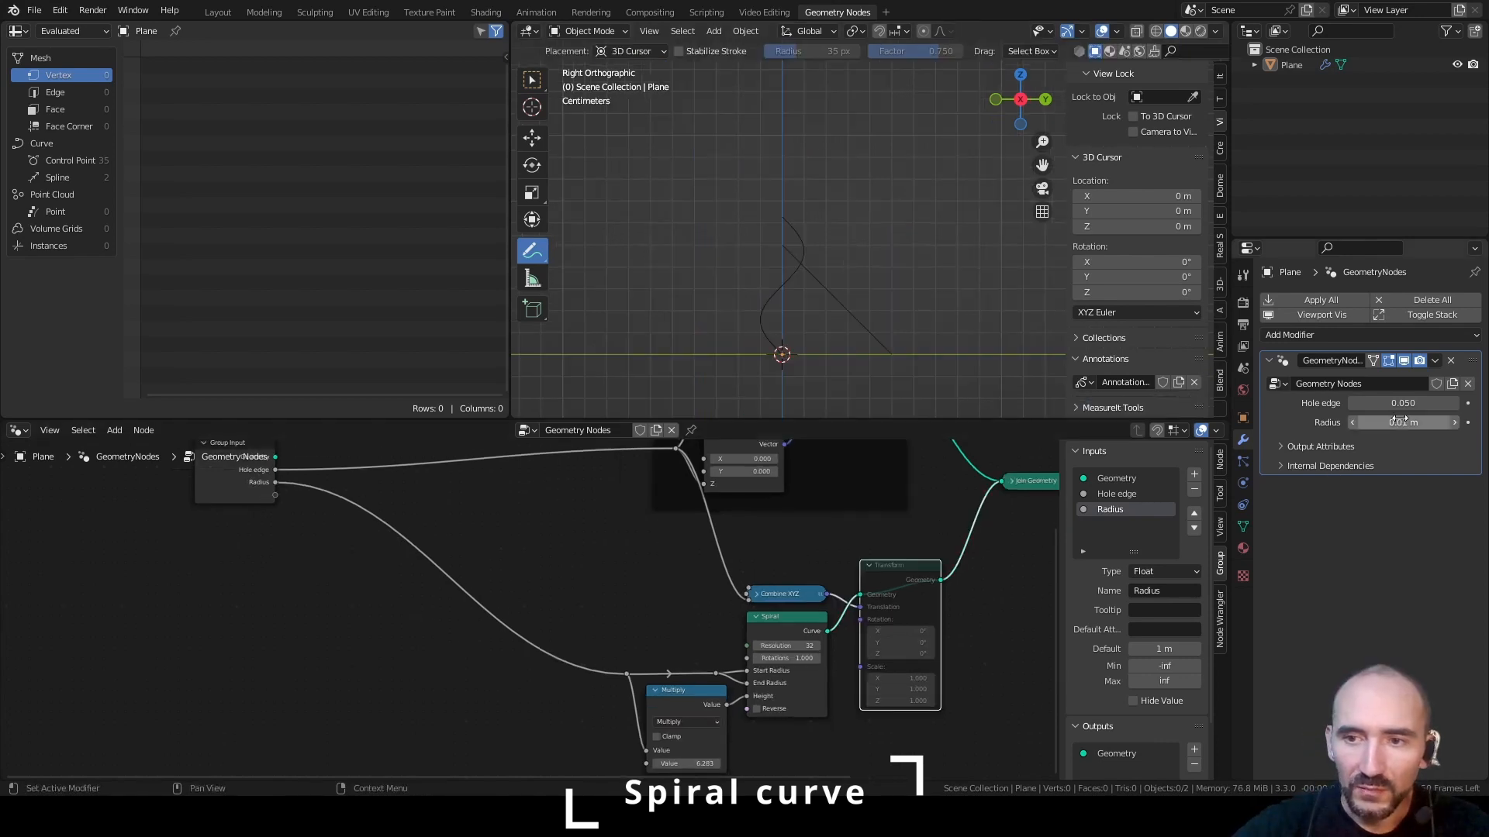
Set the modifier's Radius to 0.01 m, unmute the Transform node so the spiral joins the line, and save the file
{"action": "left_click_drag", "start_coordinate": [1425, 422], "coordinate": [1403, 422]}
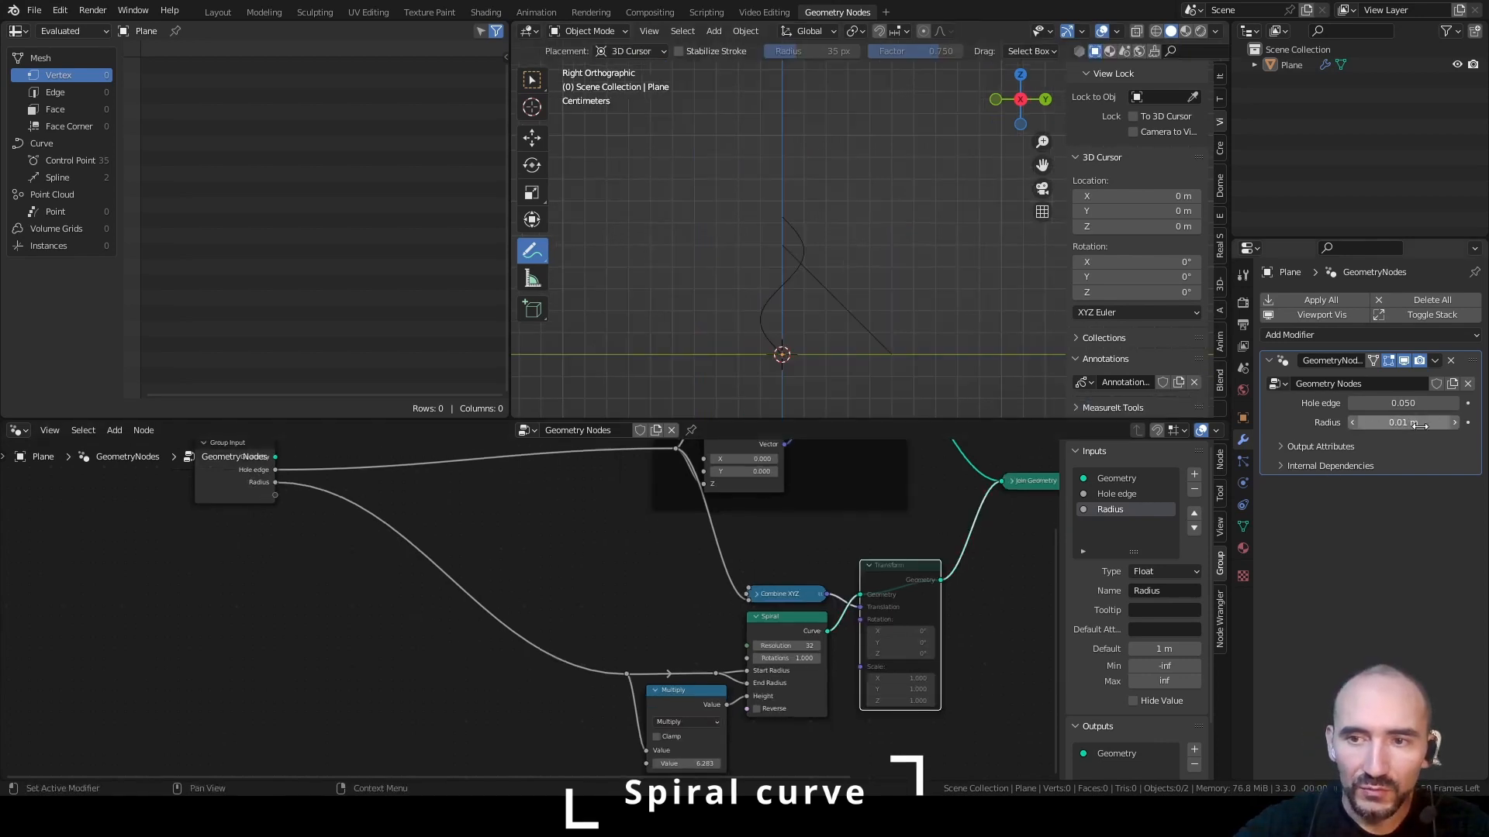
{"action": "scroll", "coordinate": [548, 584], "scroll_direction": "up", "scroll_amount": 2}
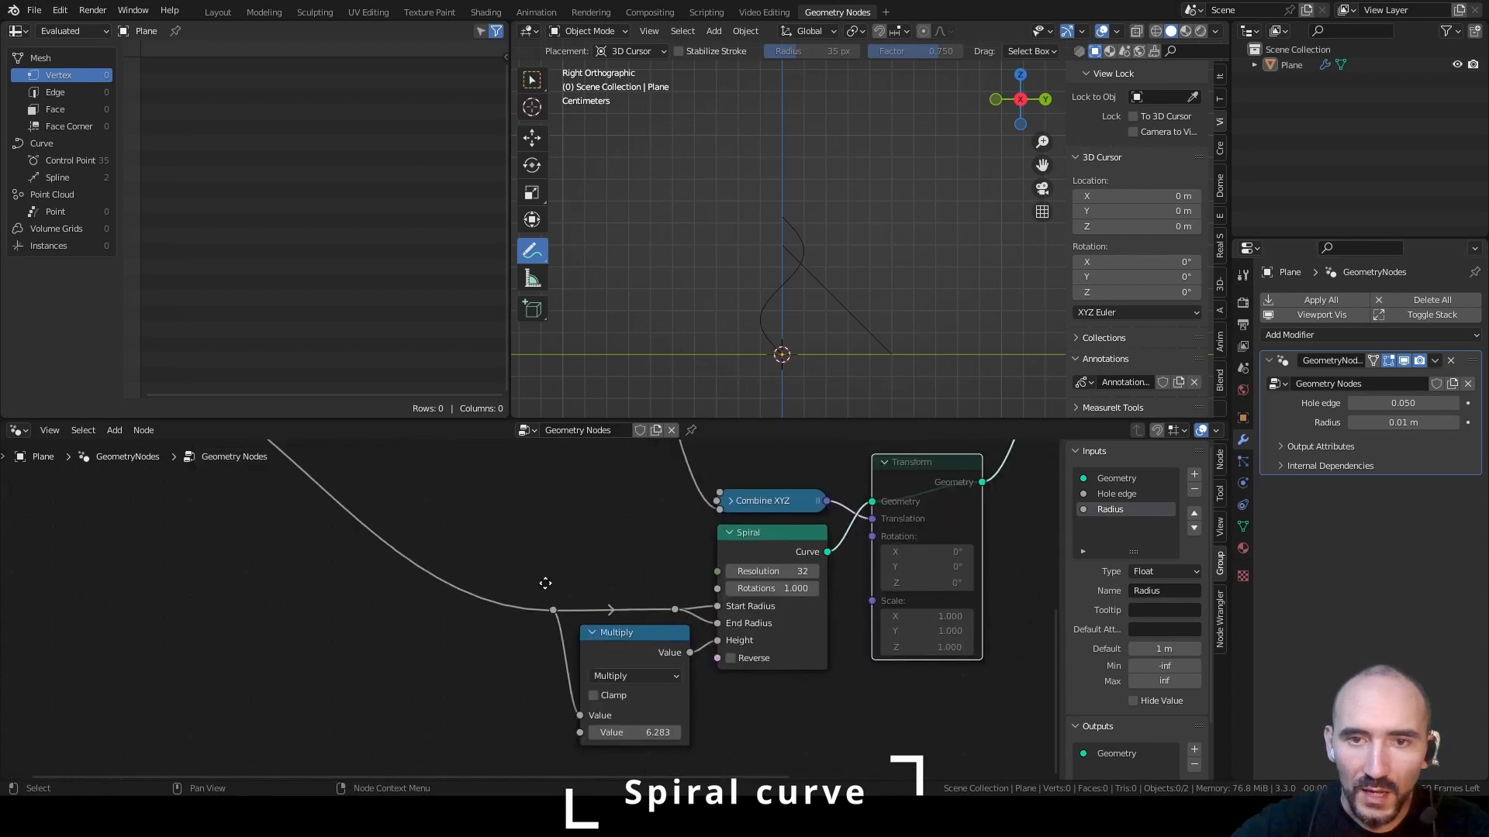
{"action": "key", "text": "m"}
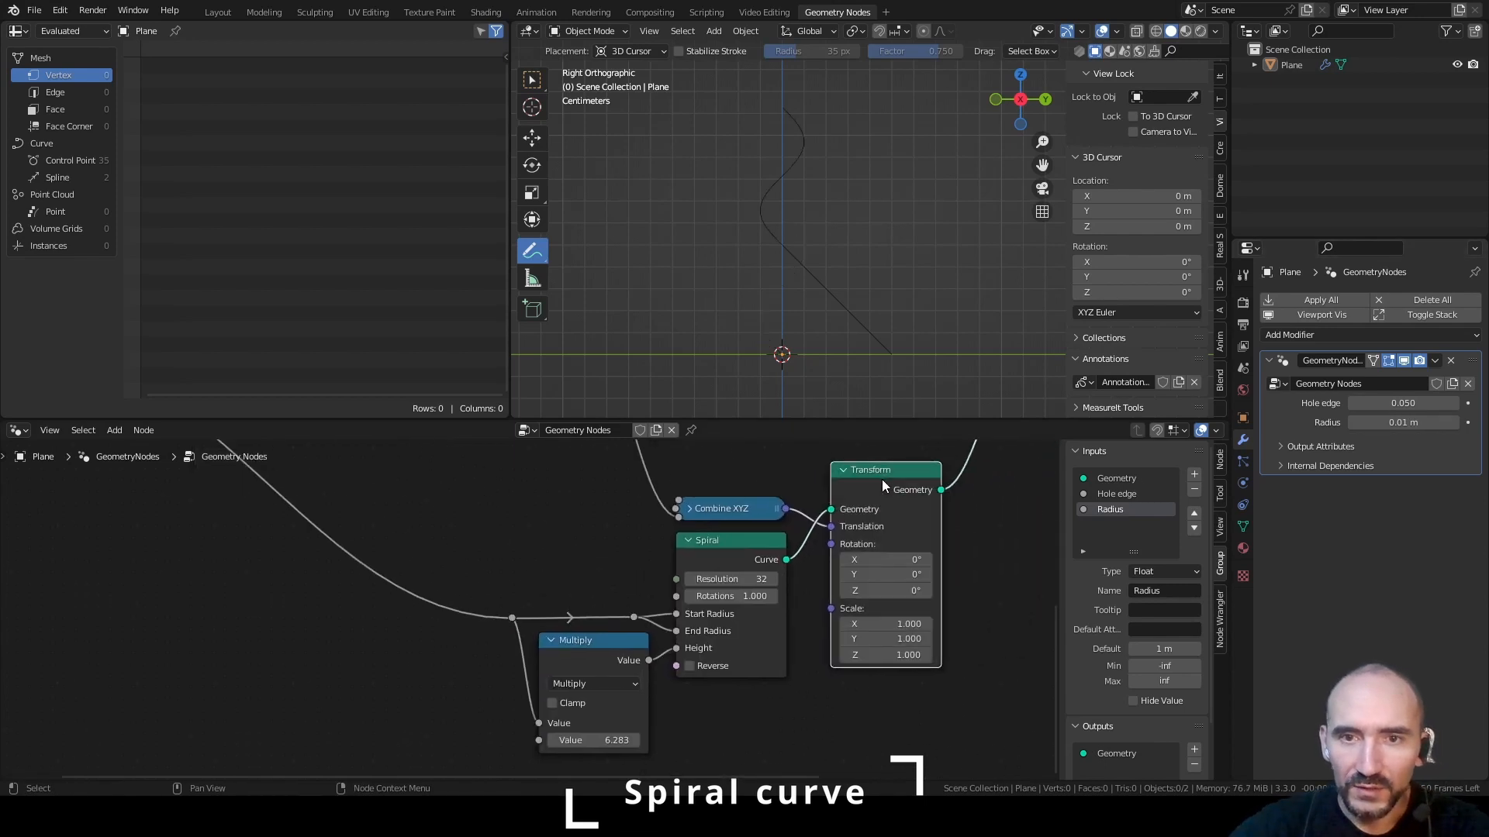
{"action": "key", "text": "ctrl+s"}
{"action": "middle_click_drag", "start_coordinate": [825, 238], "coordinate": [795, 269], "text": "alt"}
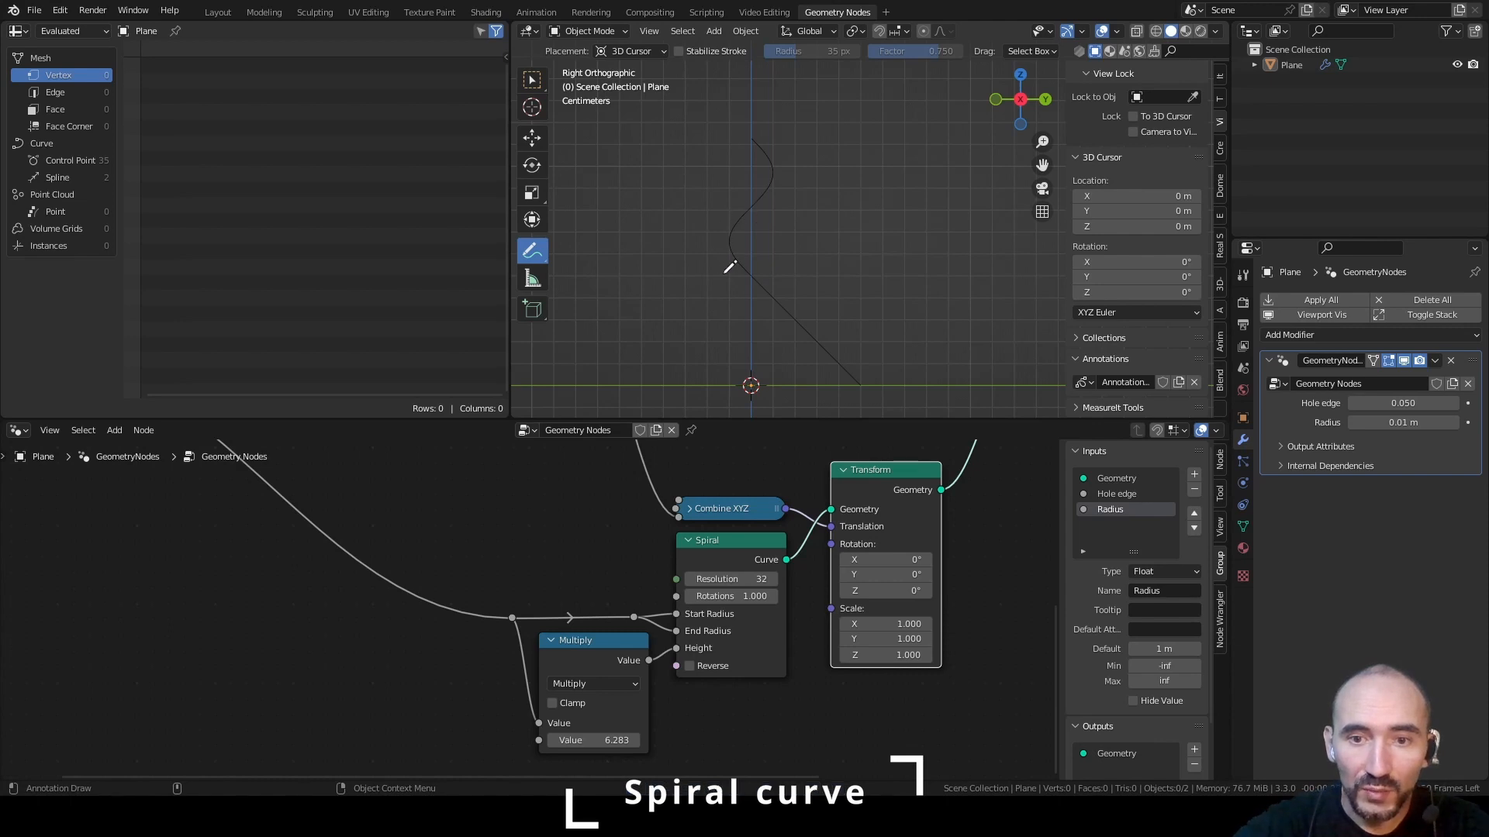
Expose the Spiral's Rotations as a new group input and rename it "Rounds"
{"action": "left_click", "coordinate": [474, 510]}
{"action": "scroll", "coordinate": [474, 510], "scroll_direction": "down", "scroll_amount": 4}
{"action": "middle_click_drag", "start_coordinate": [509, 603], "coordinate": [778, 672]}
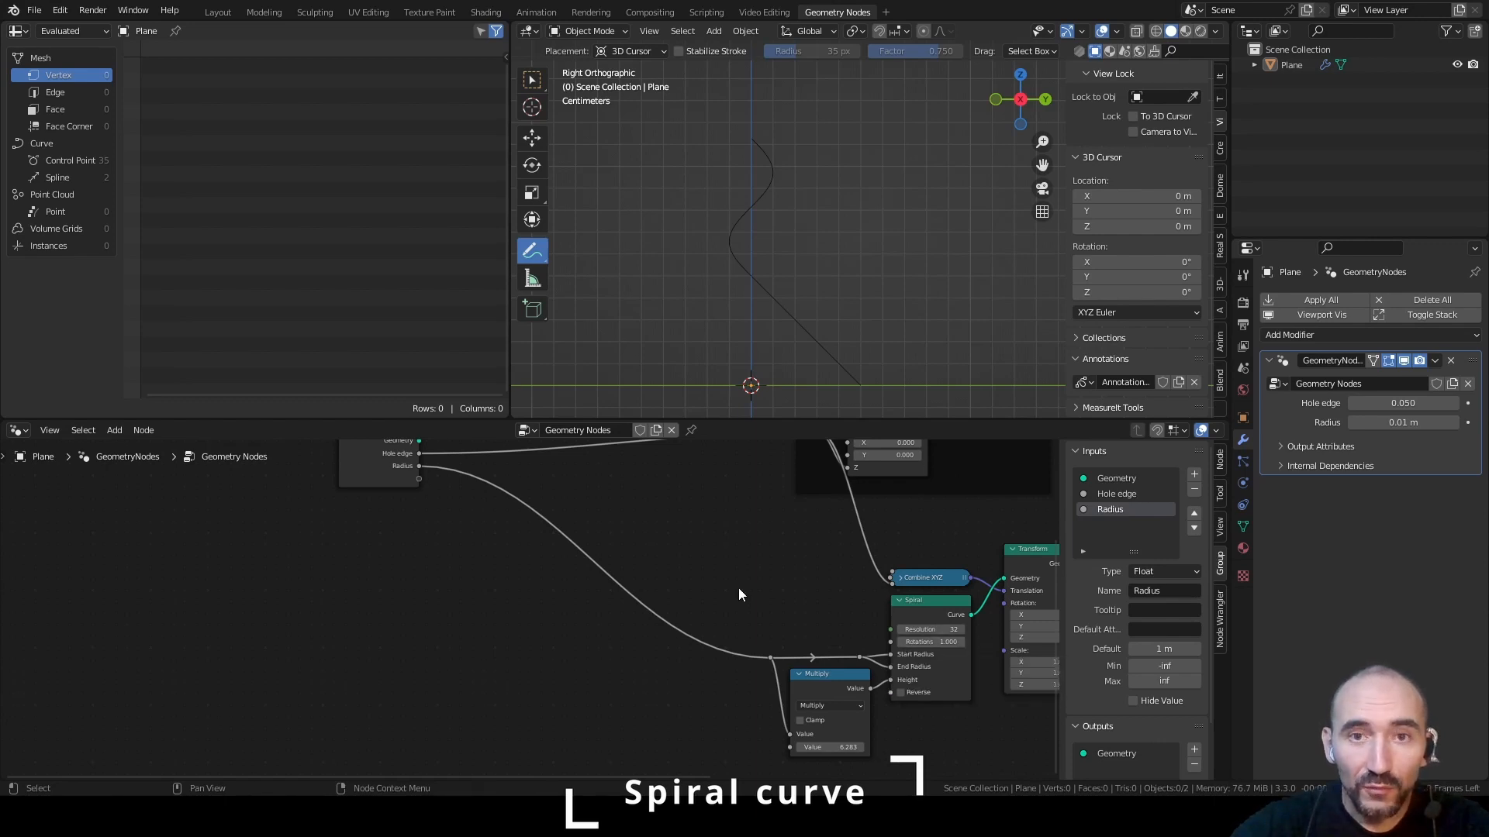
{"action": "scroll", "coordinate": [646, 574], "scroll_direction": "up", "scroll_amount": 3}
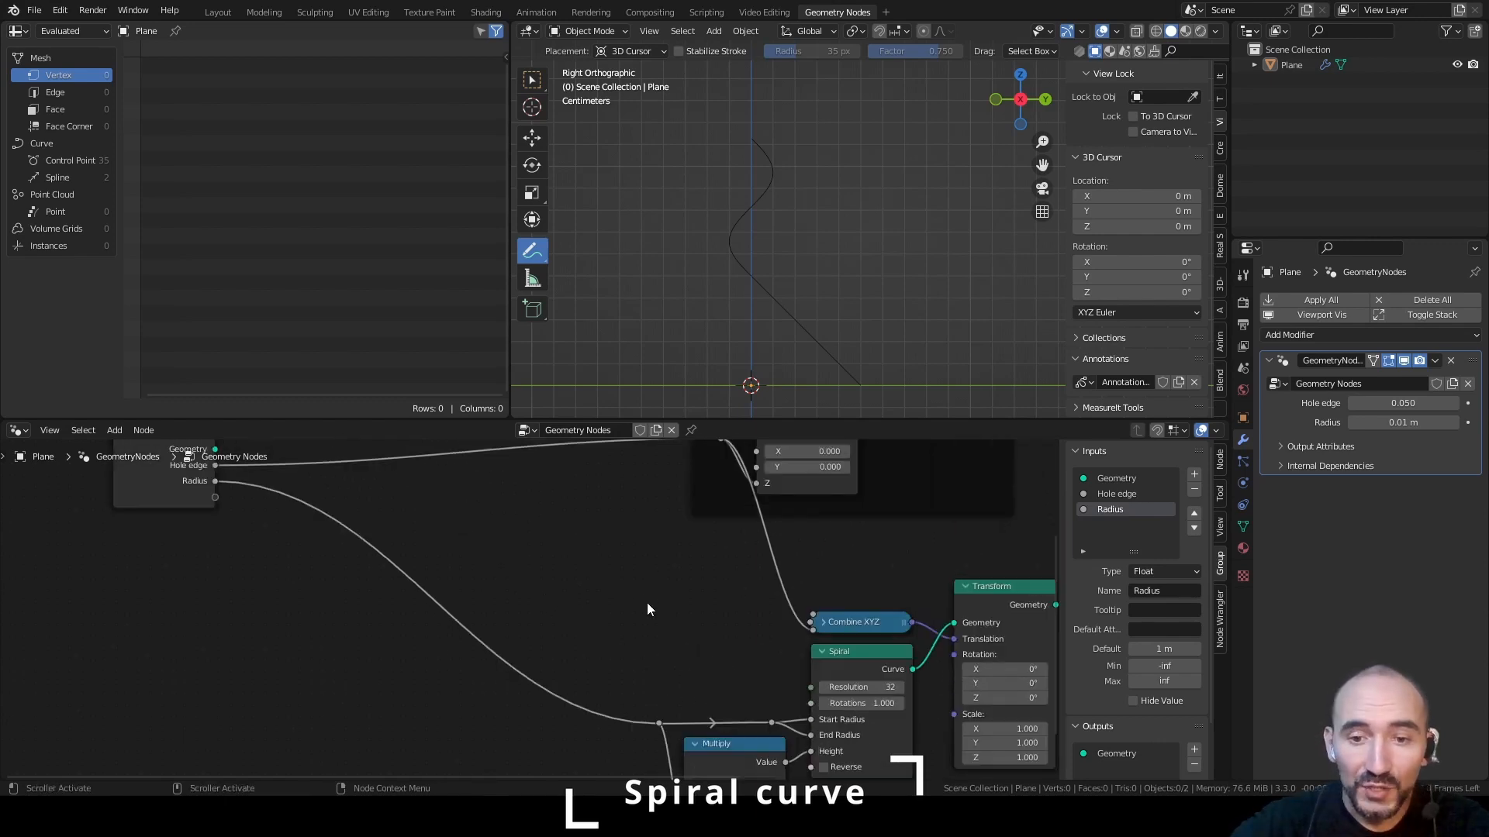
{"action": "left_click_drag", "start_coordinate": [809, 704], "coordinate": [214, 511]}
{"action": "double_click", "coordinate": [1150, 591]}
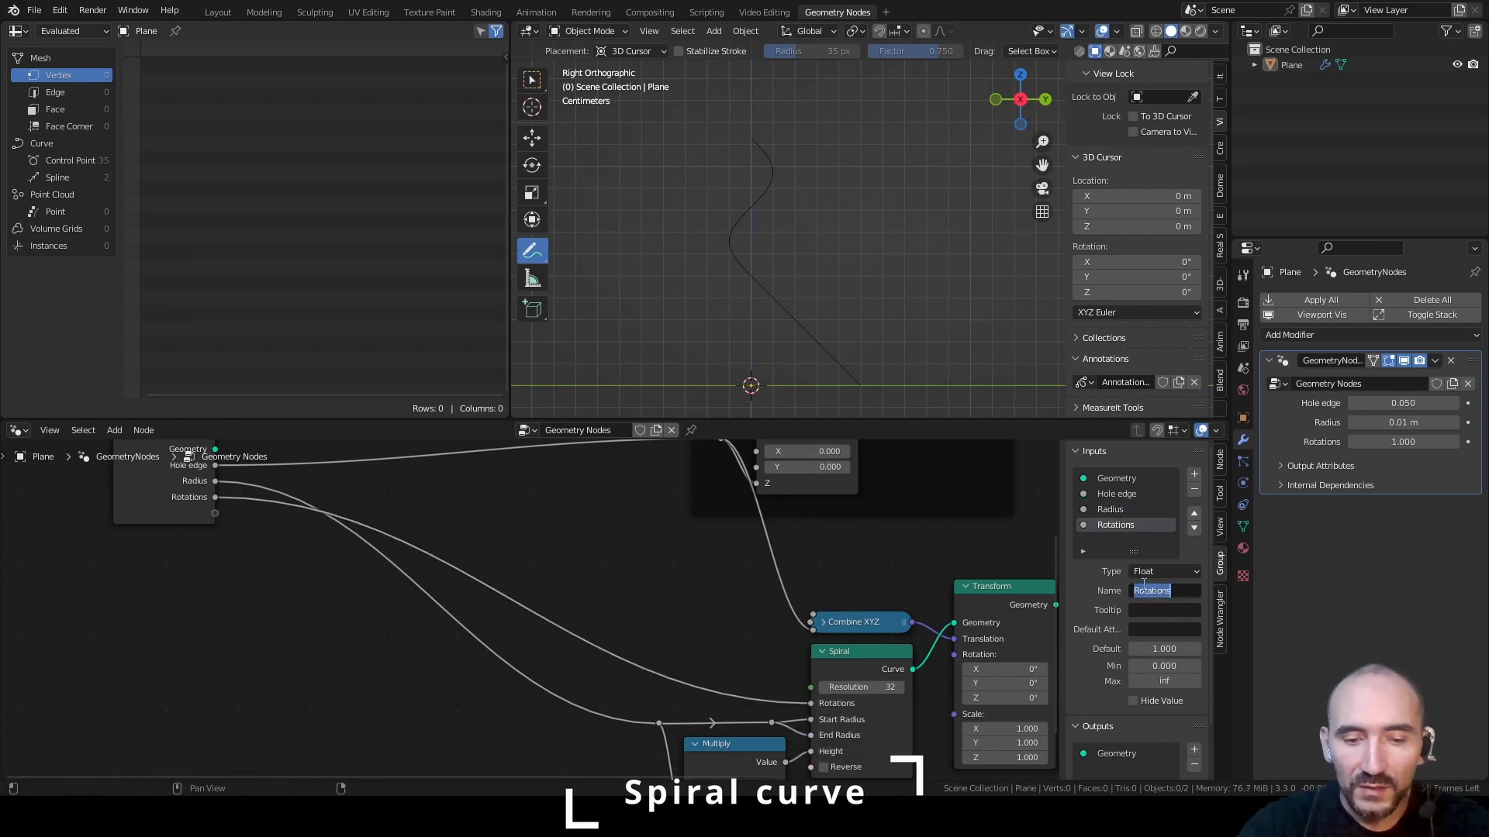
{"action": "type", "text": "Rounds"}
{"action": "key", "text": "Return"}
Make the Rounds input an Integer with default 1, minimum 1 and maximum 100, and set its modifier value to 1
{"action": "left_click", "coordinate": [1146, 574]}
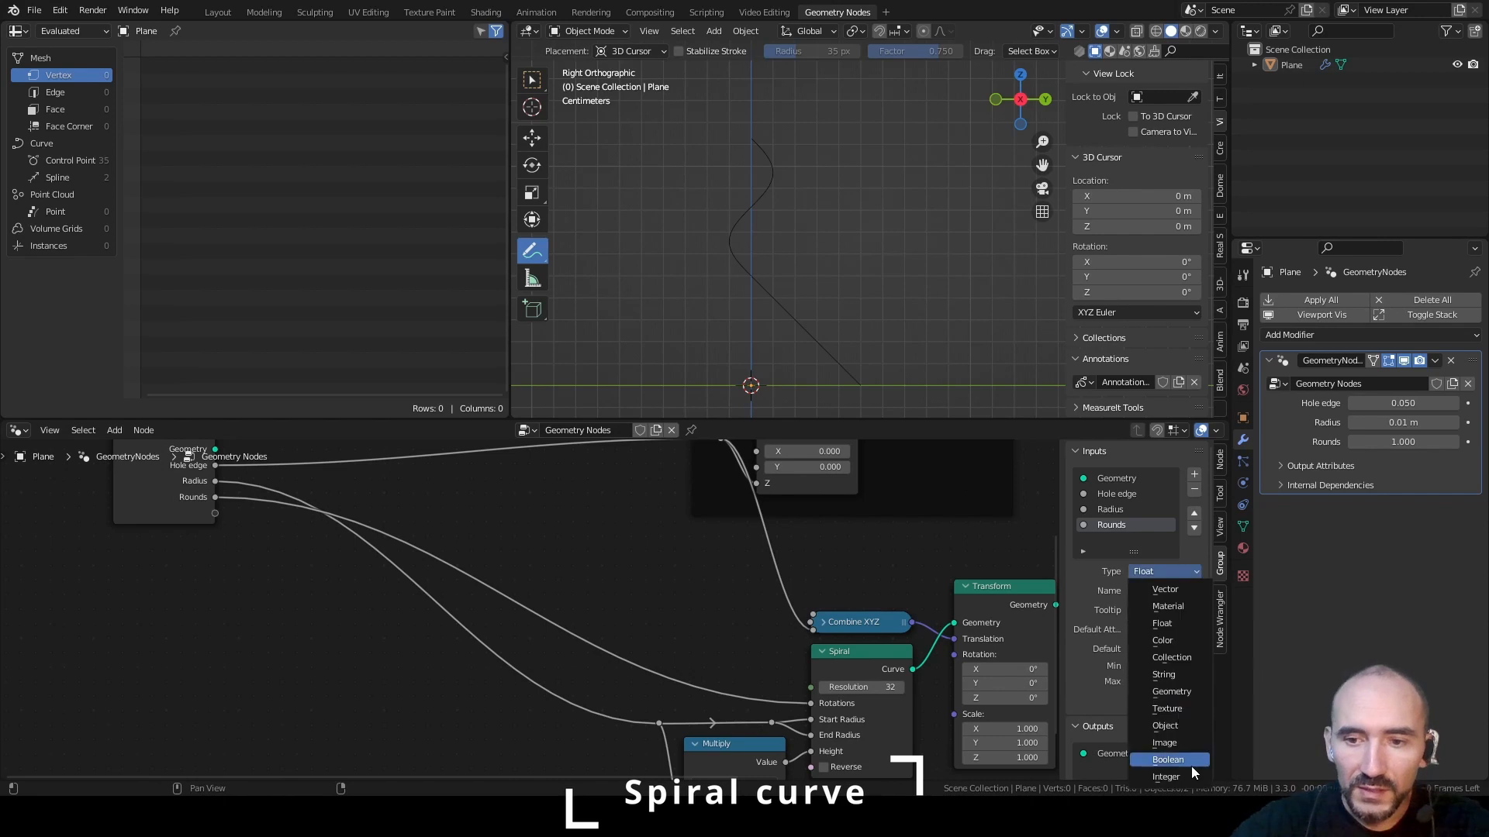
{"action": "left_click", "coordinate": [1178, 761]}
{"action": "left_click", "coordinate": [1163, 666]}
{"action": "type", "text": "1"}
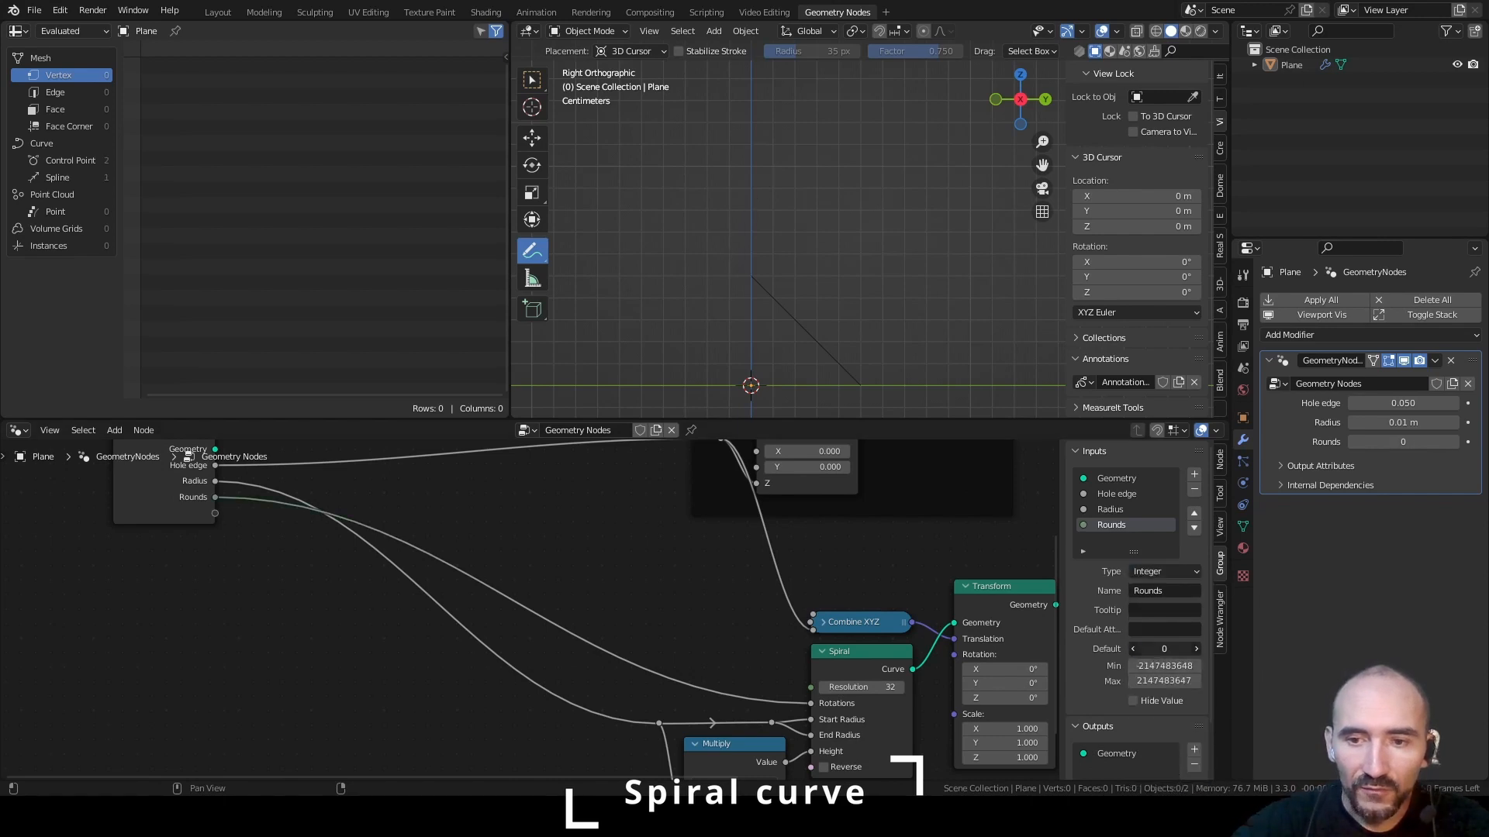
{"action": "key", "text": "Tab"}
{"action": "type", "text": "100"}
{"action": "key", "text": "Return"}
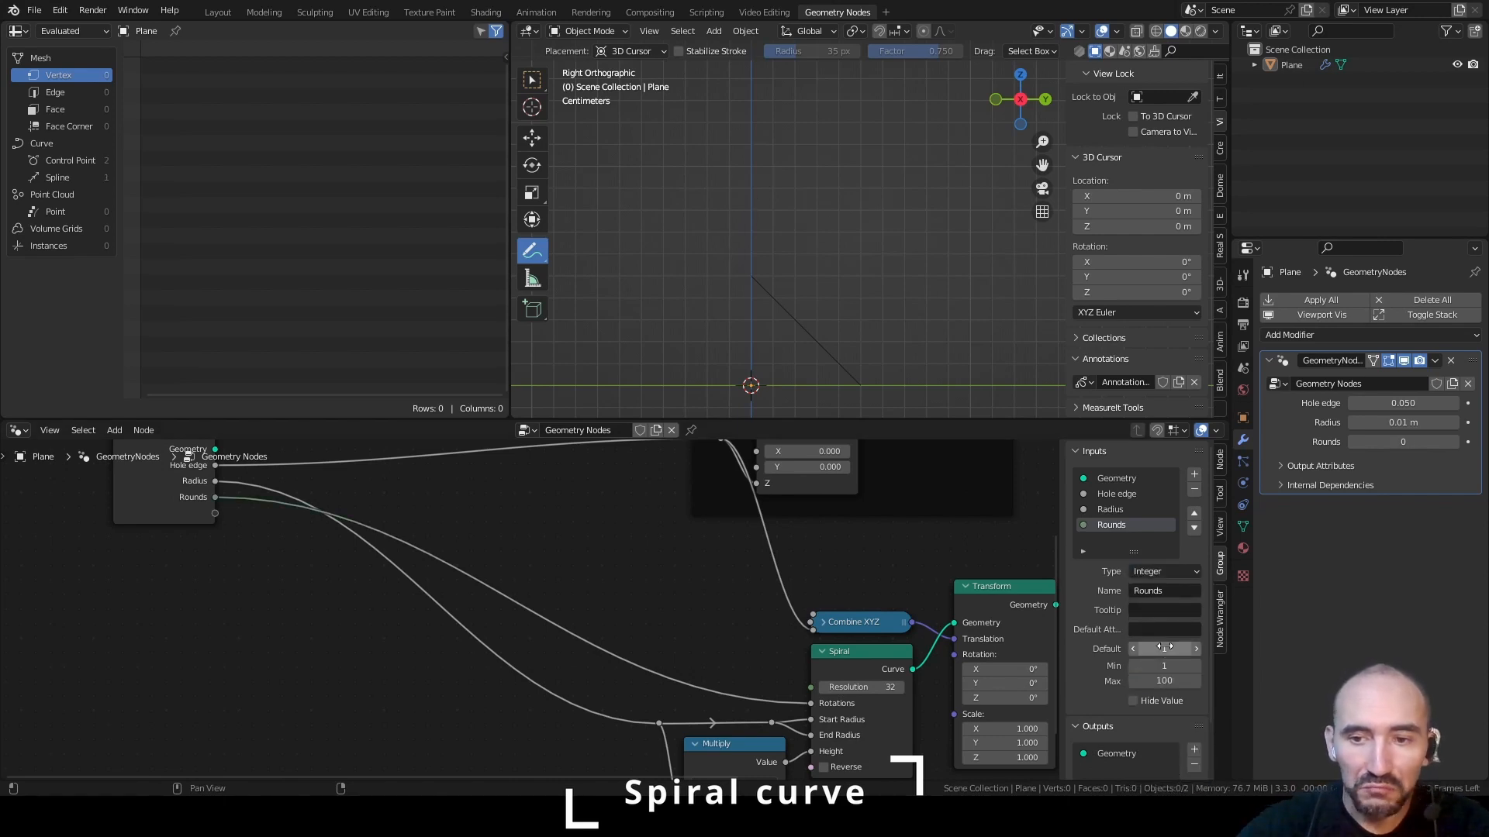
{"action": "left_click", "coordinate": [1378, 441]}
{"action": "type", "text": "1"}
{"action": "key", "text": "Return"}
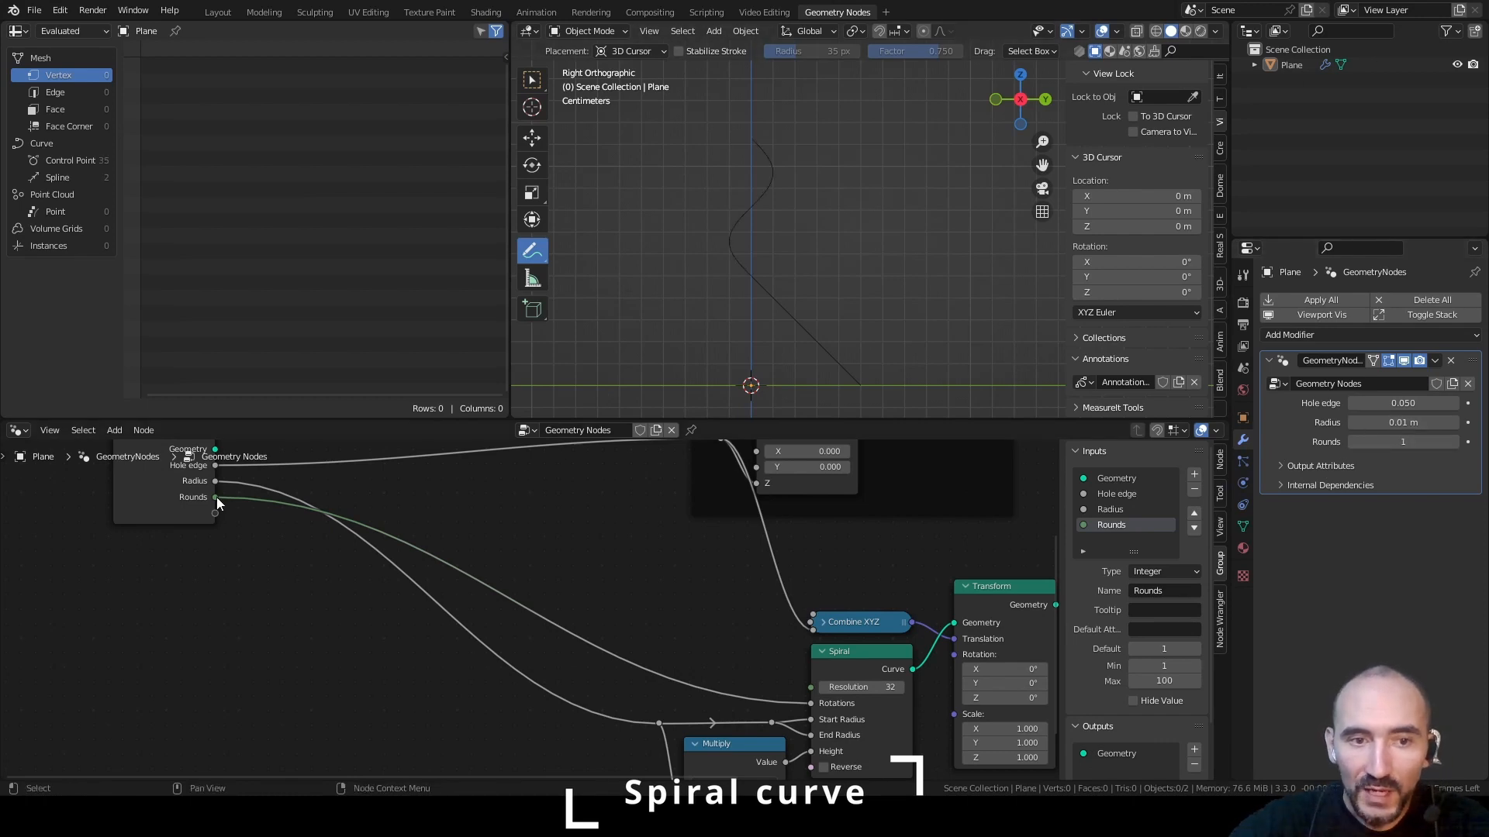
Insert a Subtract math node with value 0.5 between the Rounds input and the Spiral's Rotations
{"action": "left_click_drag", "start_coordinate": [215, 497], "coordinate": [448, 505]}
{"action": "type", "text": "subtra"}
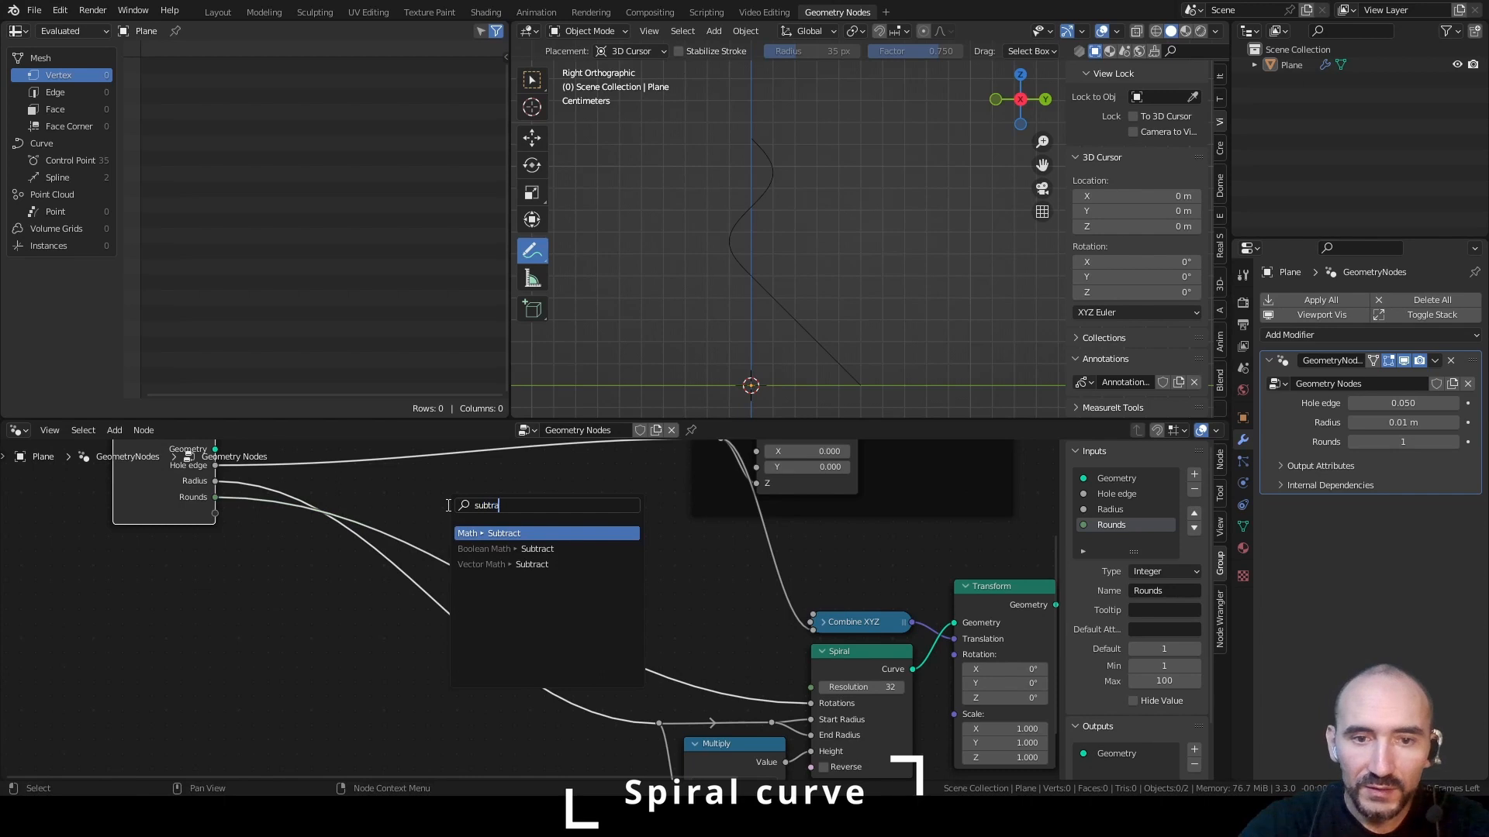
{"action": "key", "text": "Return"}
{"action": "left_click_drag", "start_coordinate": [549, 518], "coordinate": [811, 703]}
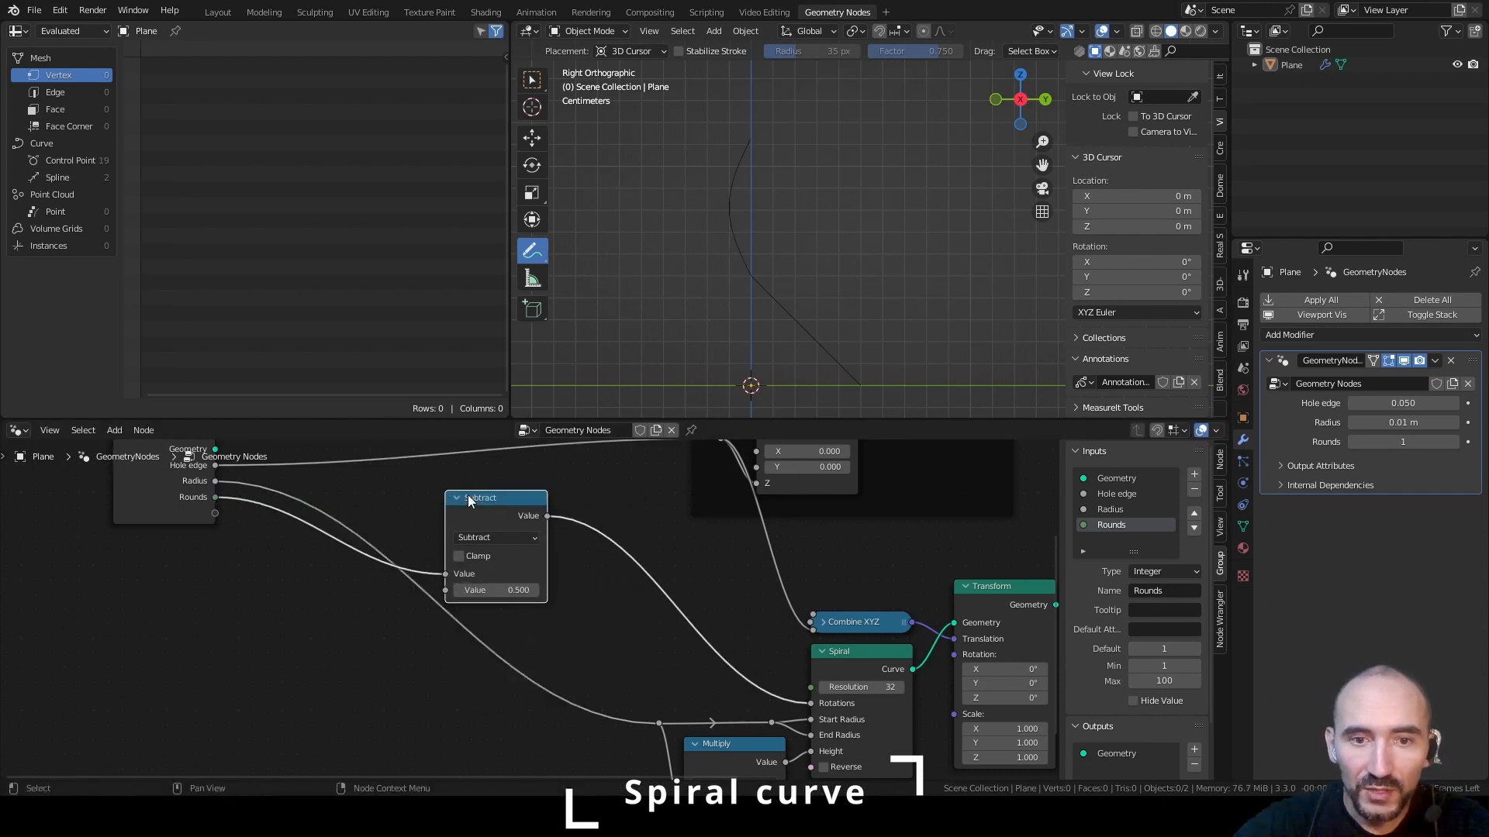
{"action": "left_click_drag", "start_coordinate": [470, 501], "coordinate": [587, 564]}
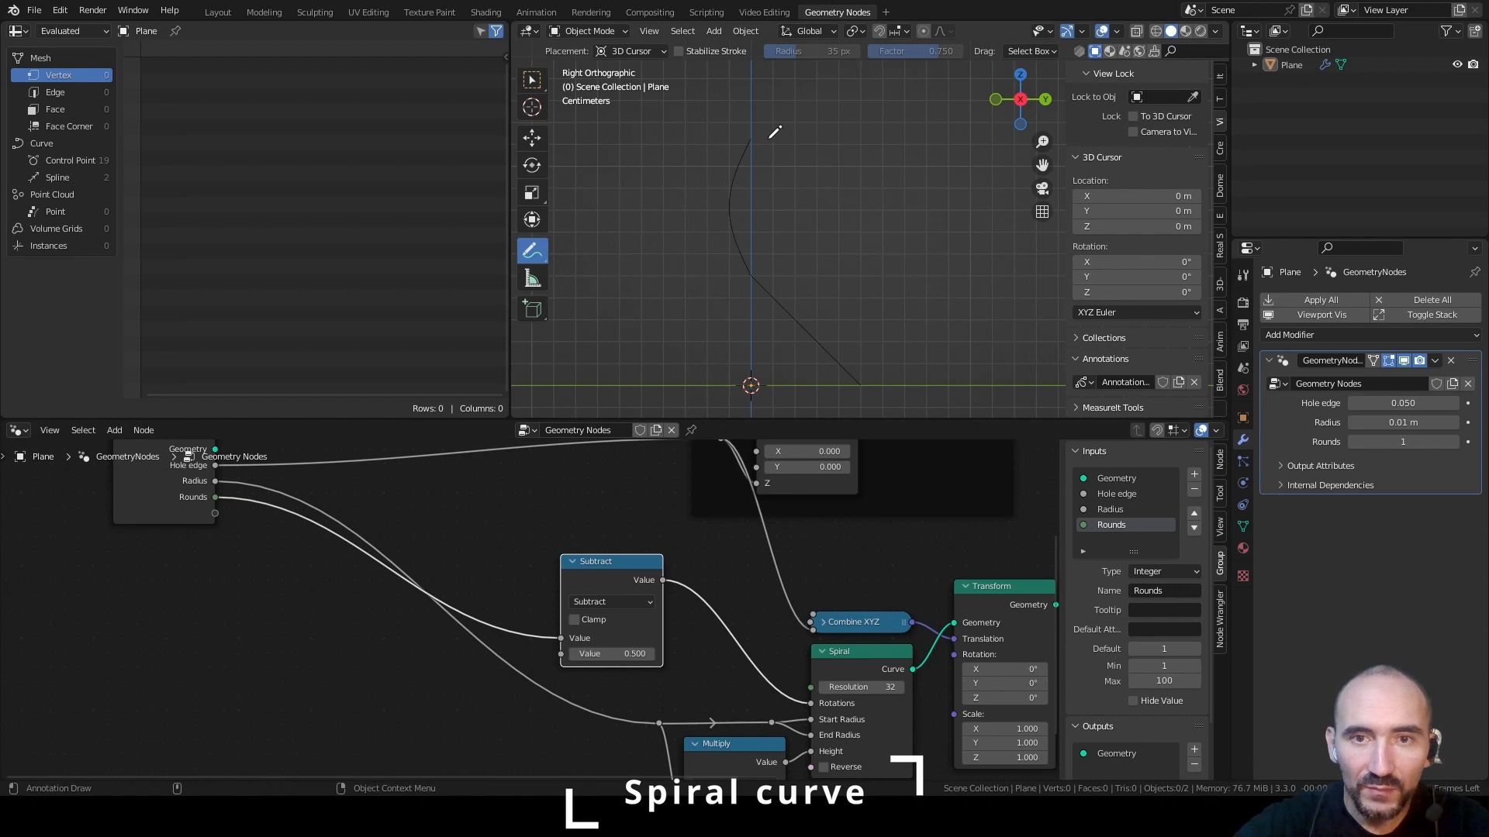
Compare the curve's end direction with Rounds at 2 and back at 1
{"action": "left_click", "coordinate": [1455, 442]}
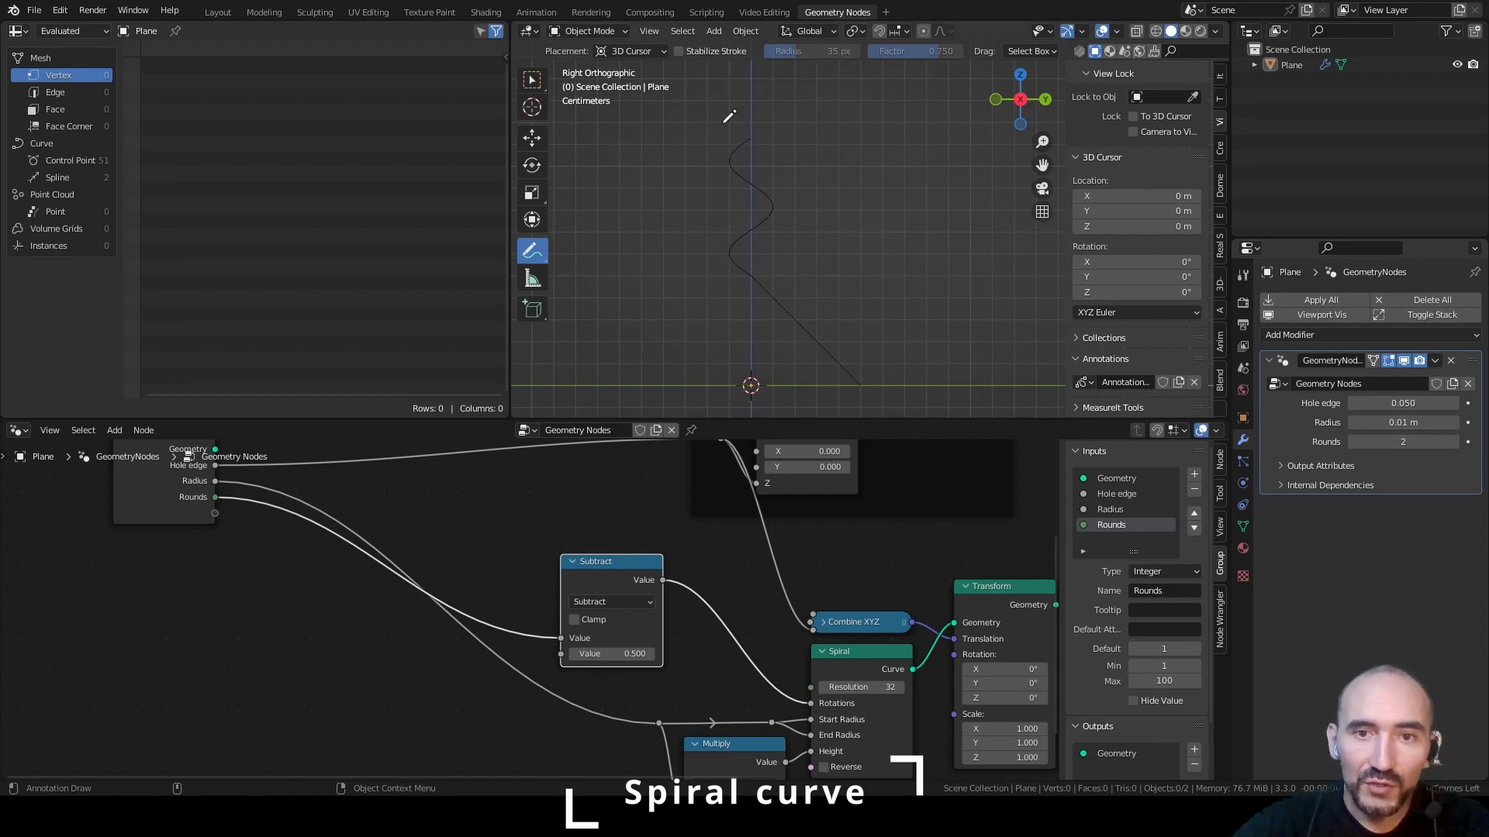
{"action": "mouse_move", "coordinate": [821, 758]}
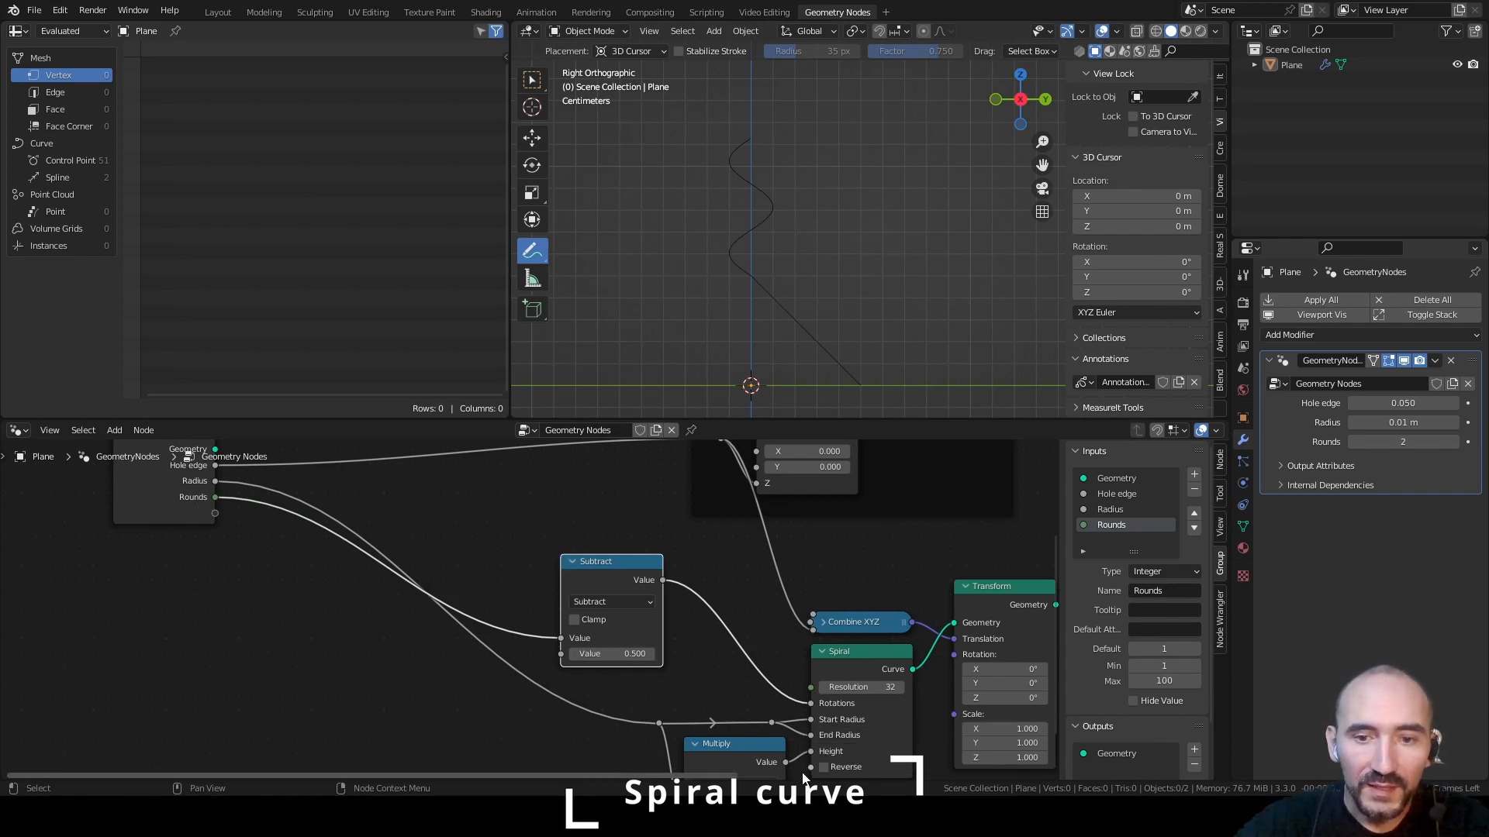
{"action": "double_click", "coordinate": [1401, 440]}
{"action": "type", "text": "1"}
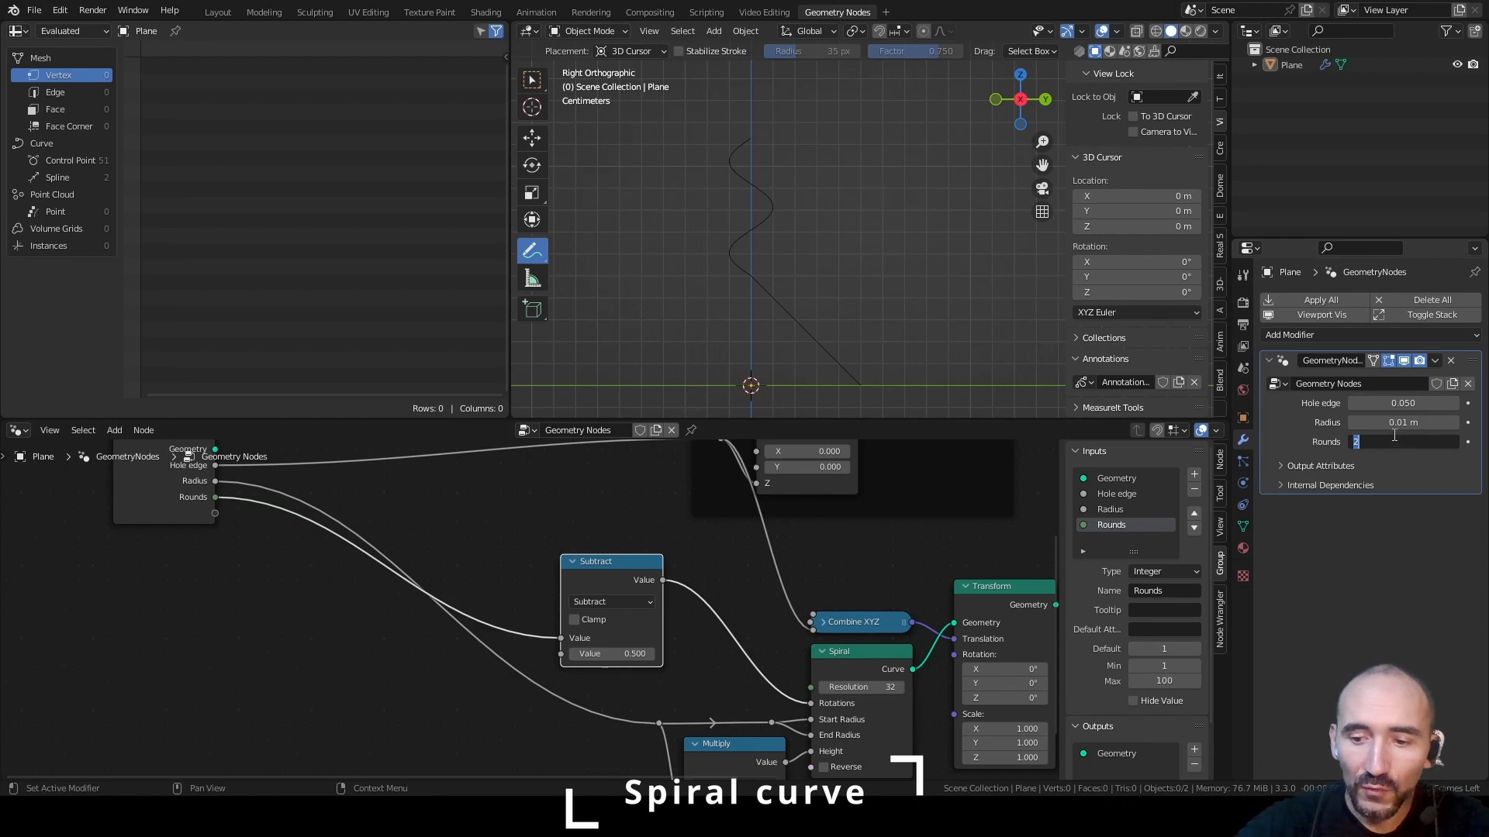
{"action": "key", "text": "Return"}
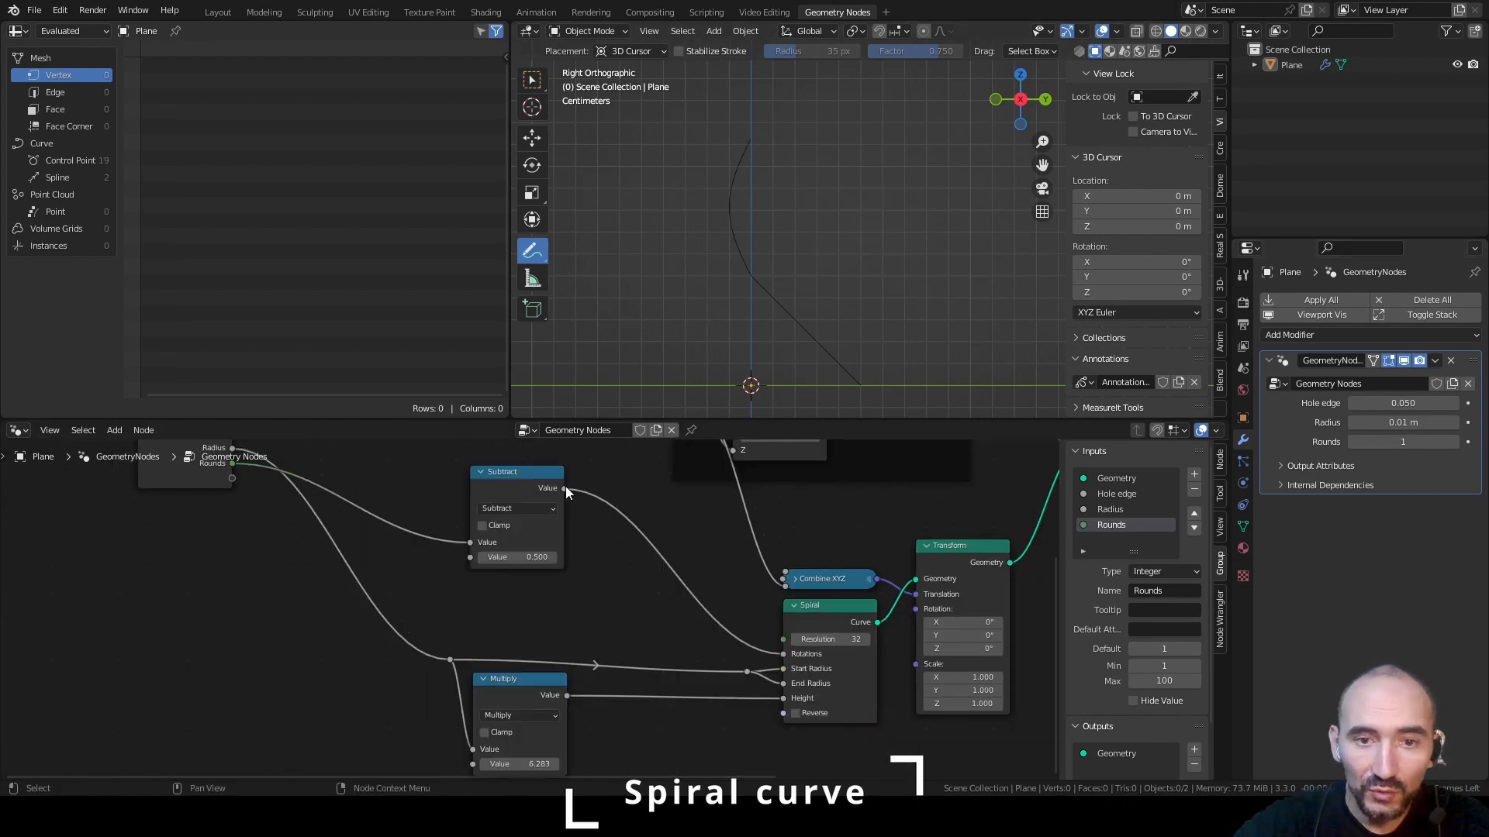
Drive the Spiral's Height with a second Multiply node combining the Subtract result and the radius product, and arrange the math nodes neatly
{"action": "left_click_drag", "start_coordinate": [565, 489], "coordinate": [607, 609]}
{"action": "type", "text": "mul"}
{"action": "key", "text": "Return"}
{"action": "left_click_drag", "start_coordinate": [702, 638], "coordinate": [782, 699]}
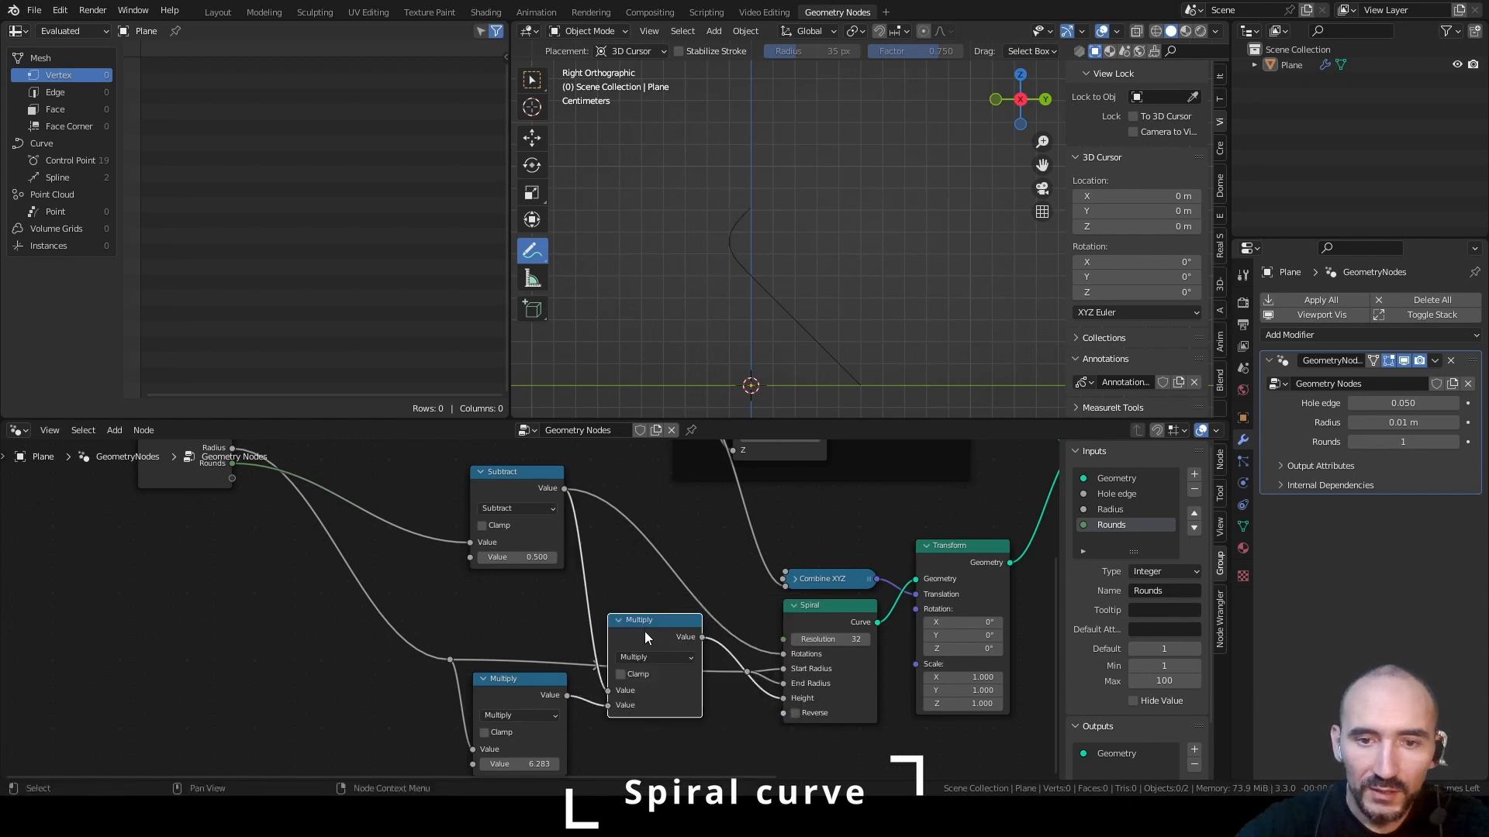
{"action": "left_click_drag", "start_coordinate": [648, 635], "coordinate": [652, 700]}
{"action": "left_click_drag", "start_coordinate": [502, 492], "coordinate": [510, 563]}
{"action": "middle_click_drag", "start_coordinate": [556, 588], "coordinate": [648, 528]}
{"action": "scroll", "coordinate": [649, 528], "scroll_direction": "up", "scroll_amount": 1}
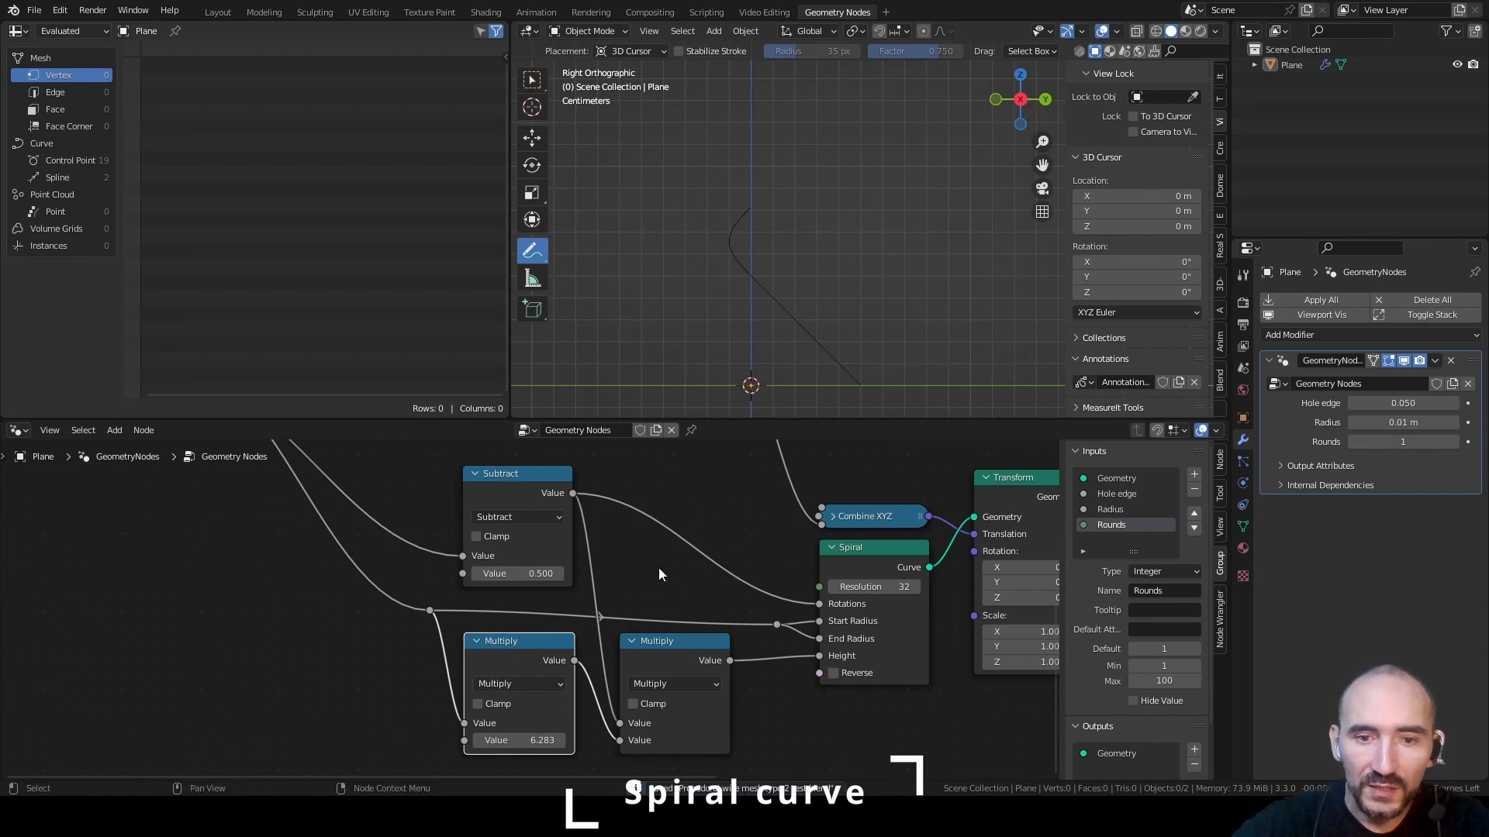
{"action": "scroll", "coordinate": [638, 597], "scroll_direction": "down", "scroll_amount": 1}
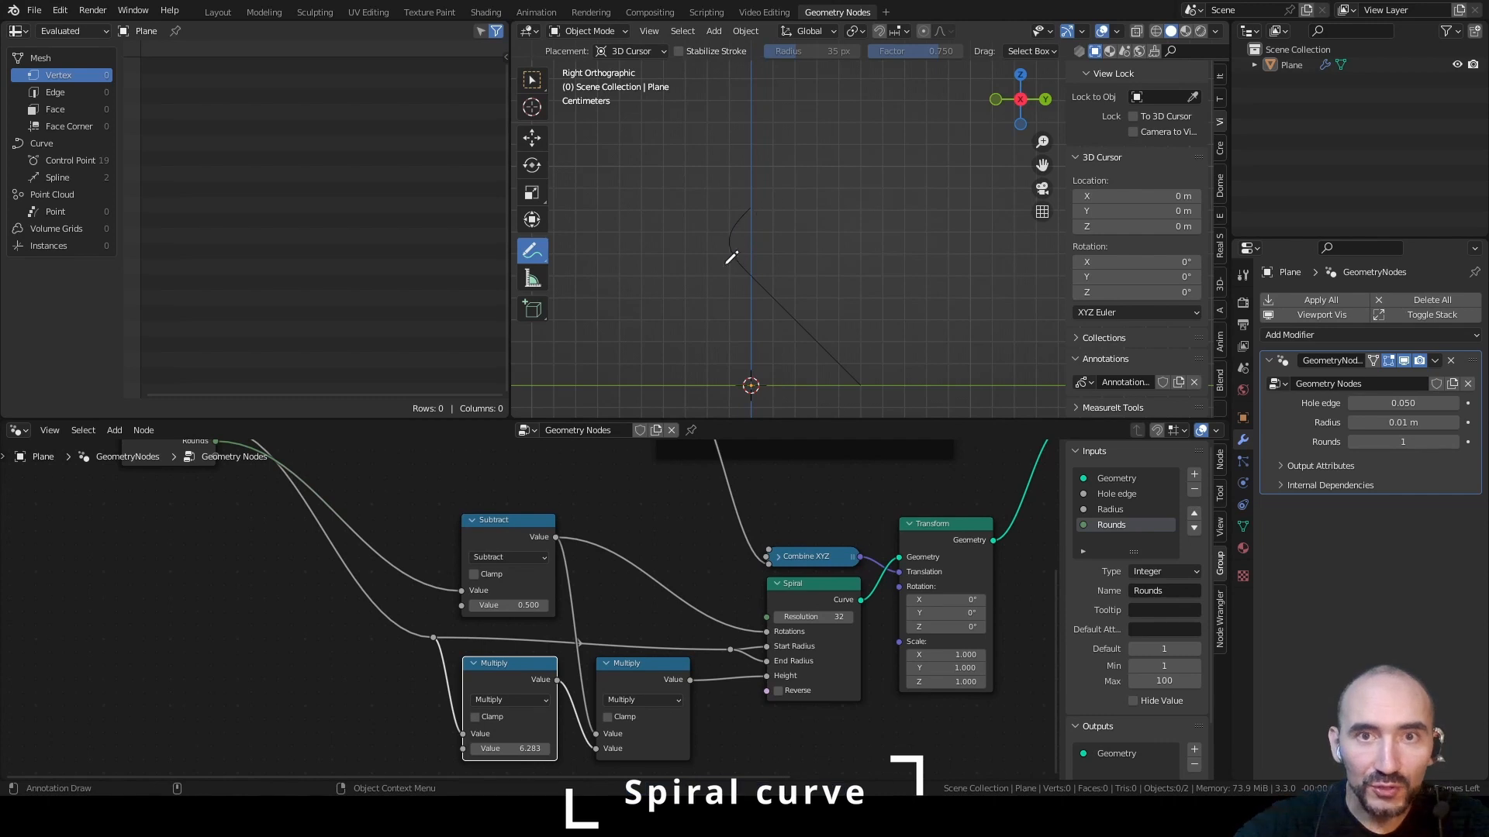
Set the modifier's Rounds value to 3 and save the file
{"action": "left_click", "coordinate": [1454, 442]}
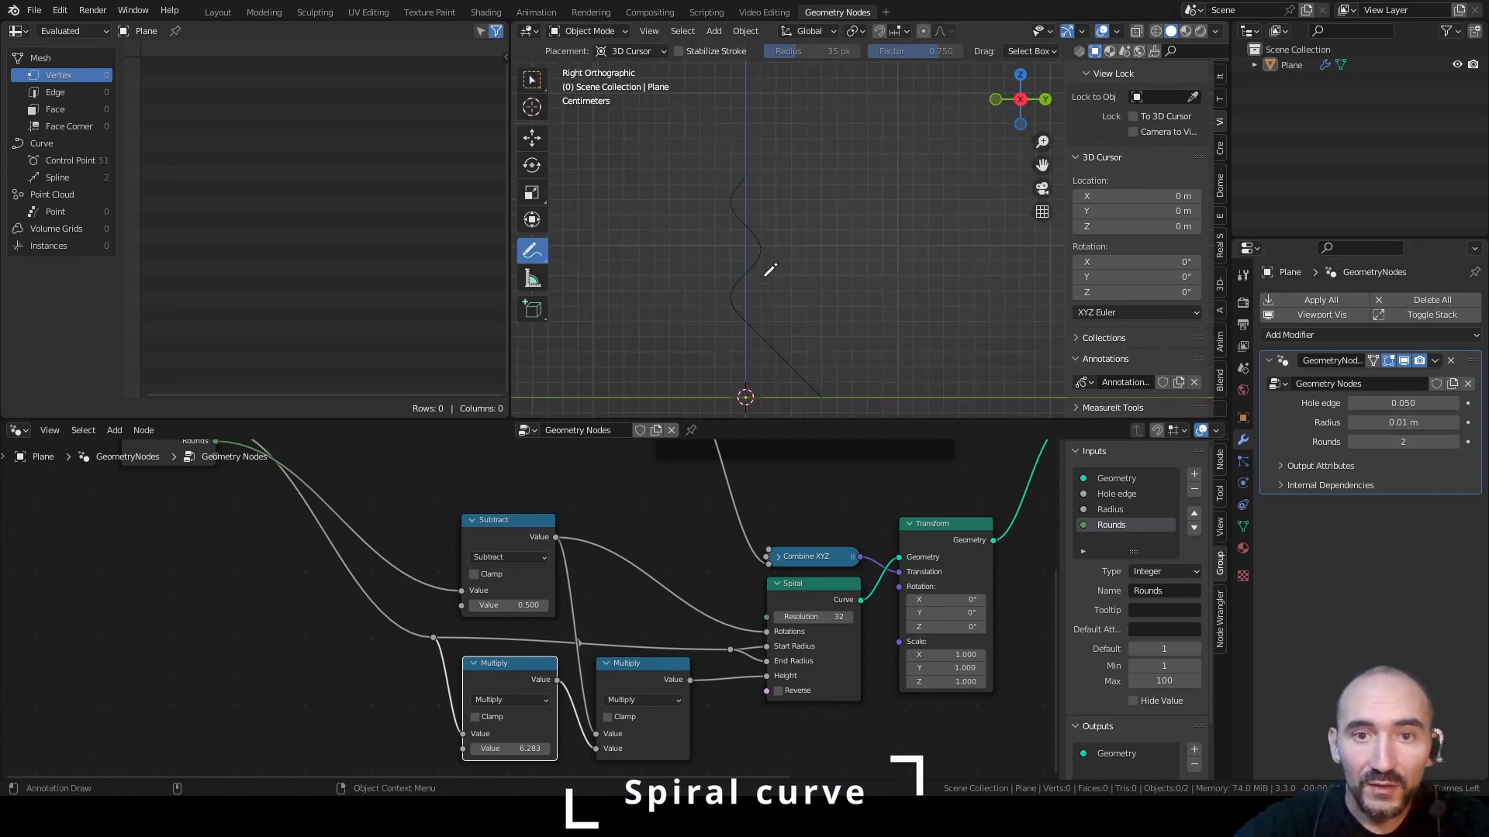
{"action": "left_click", "coordinate": [1454, 442]}
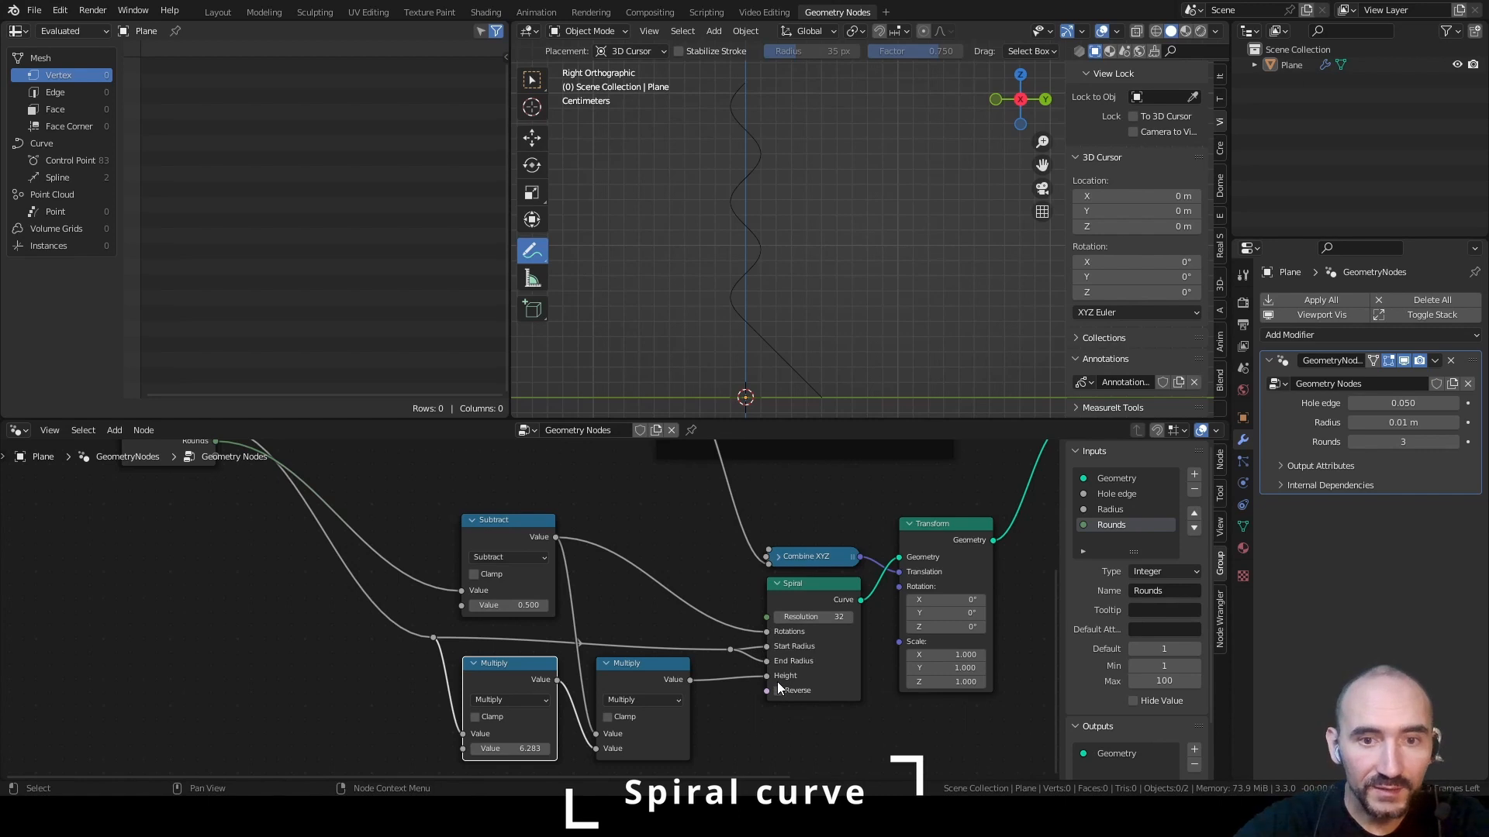
{"action": "scroll", "coordinate": [777, 681], "scroll_direction": "down", "scroll_amount": 3}
{"action": "middle_click_drag", "start_coordinate": [746, 610], "coordinate": [552, 584]}
{"action": "key", "text": "ctrl+s"}
Group the math, Combine XYZ, Spiral and Transform nodes in a frame labelled "Spiral part" and shift the frame slightly
{"action": "left_click_drag", "start_coordinate": [307, 516], "coordinate": [824, 744]}
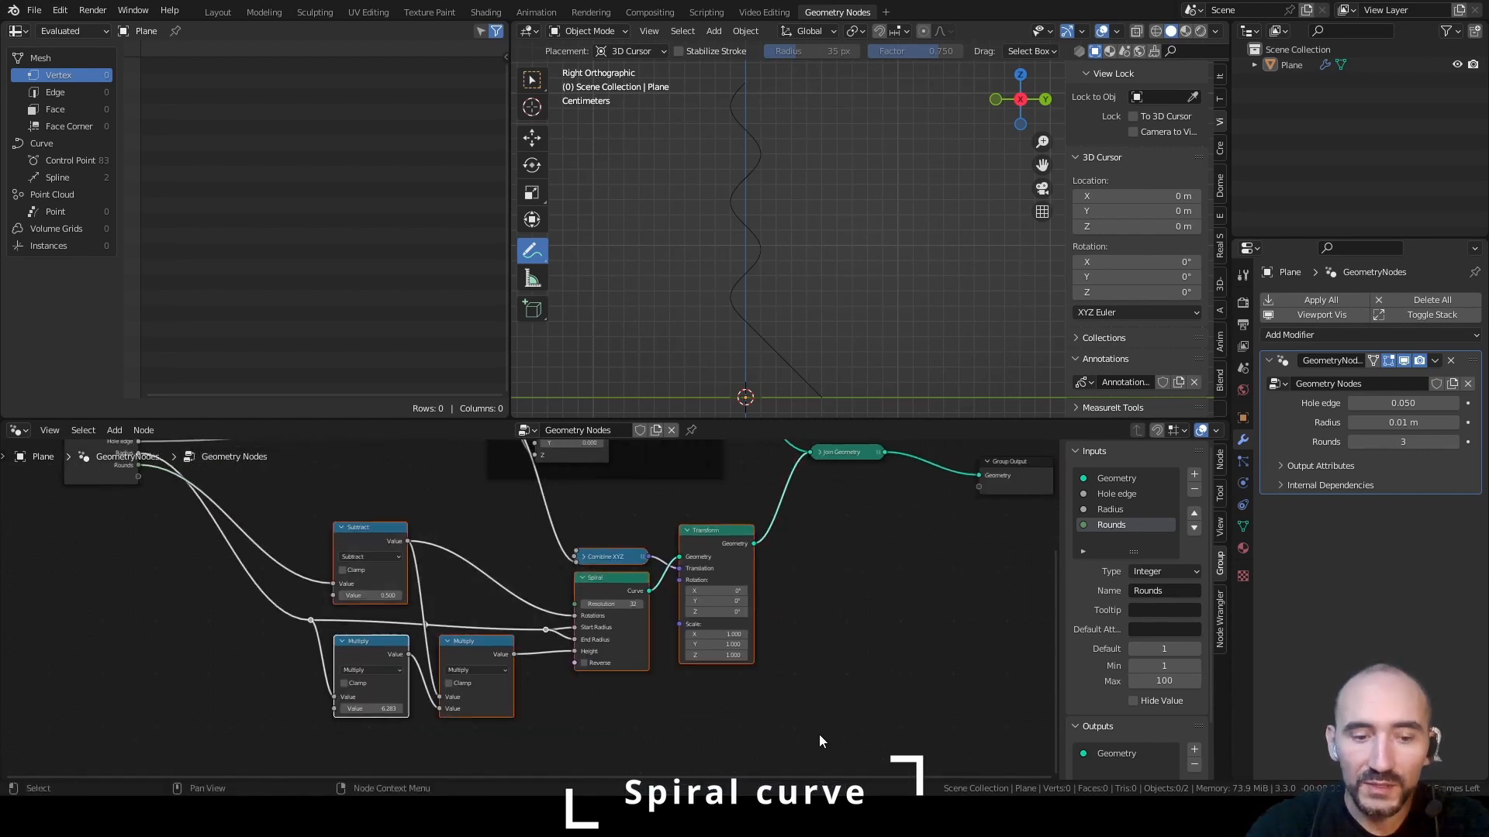
{"action": "key", "text": "ctrl+j"}
{"action": "key", "text": "F2"}
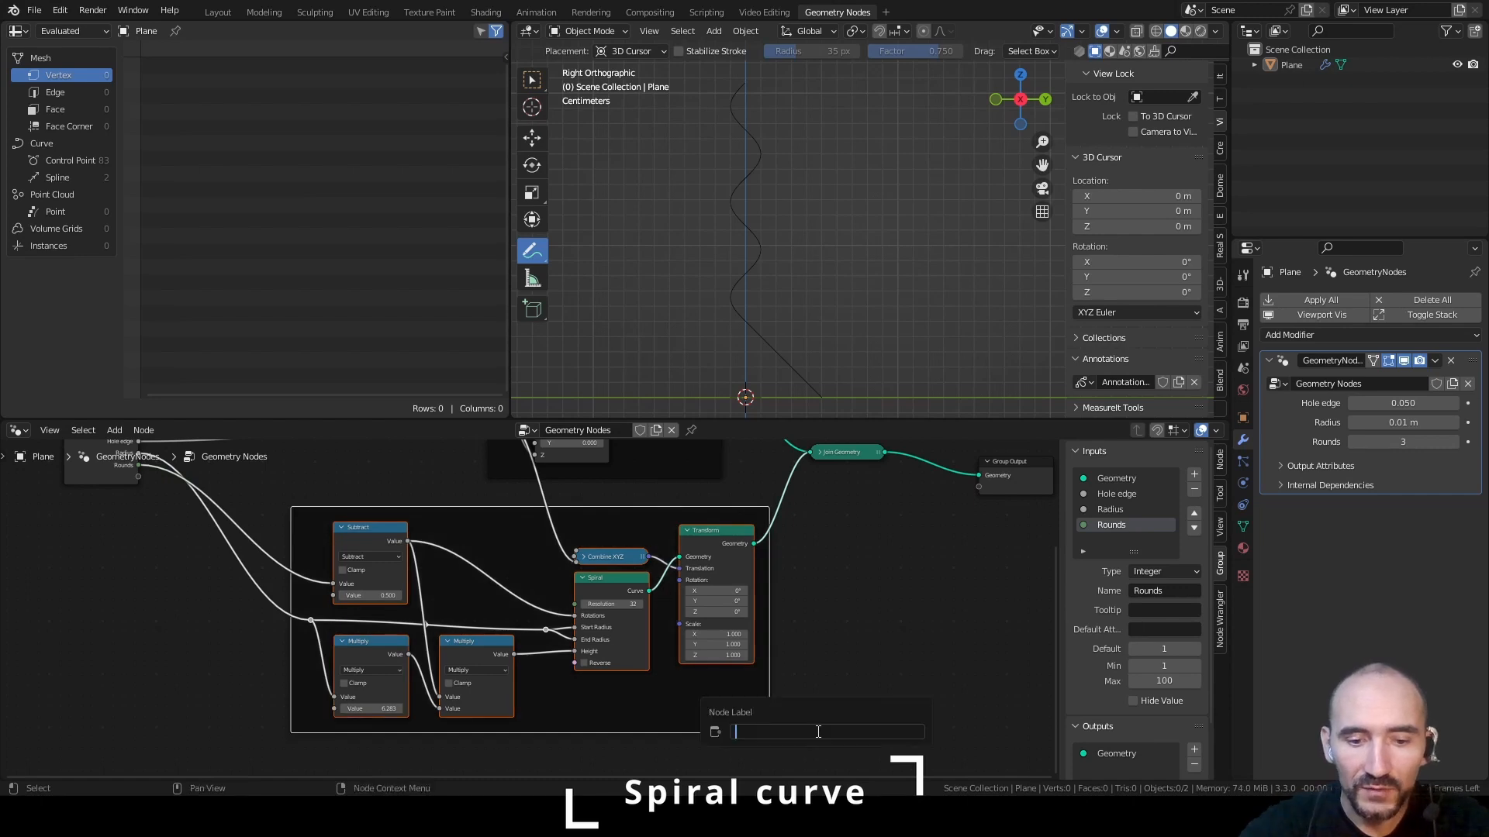
{"action": "type", "text": "Spiral pa"}
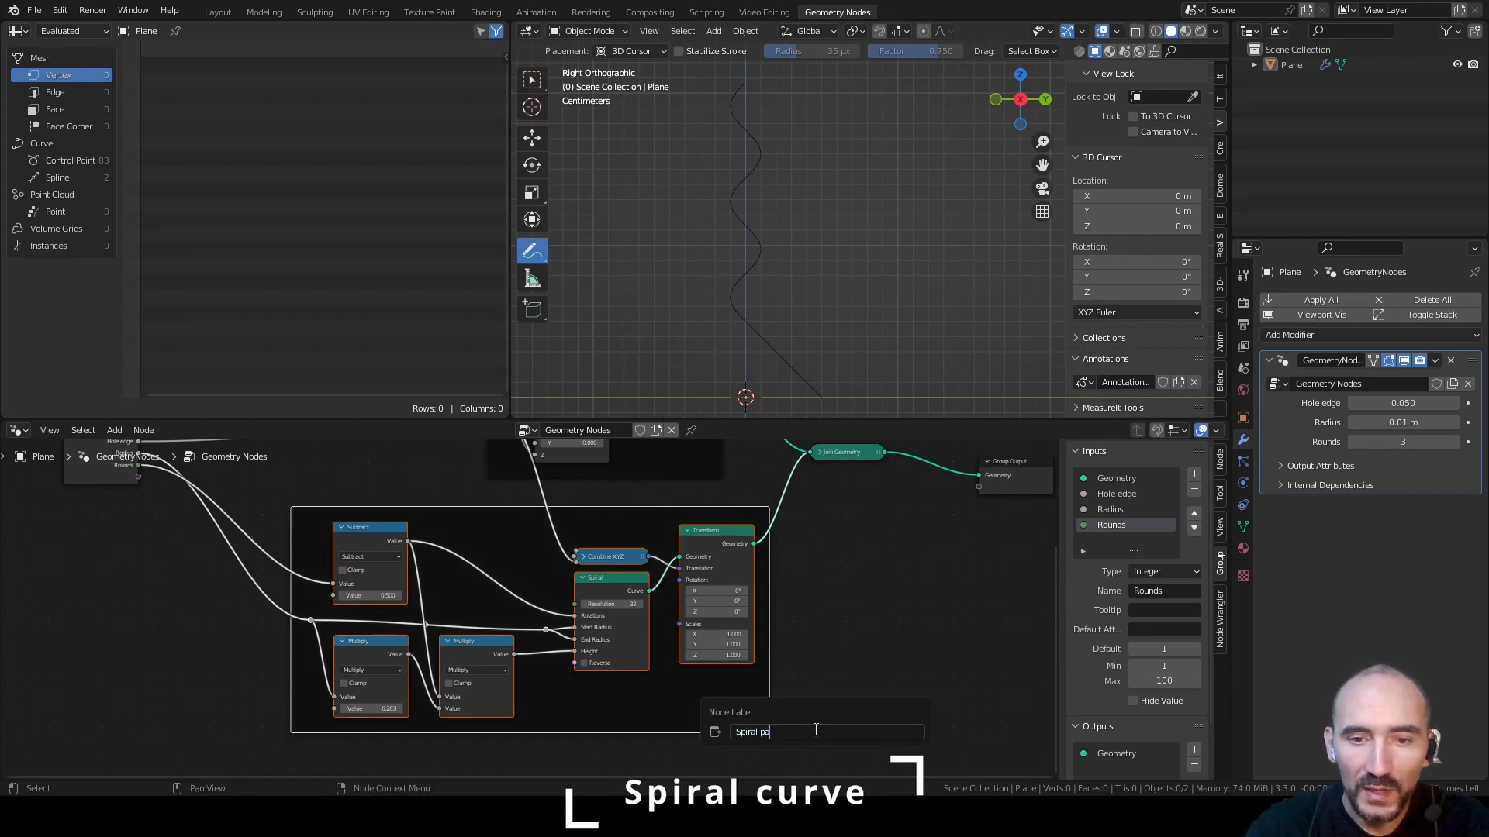
{"action": "type", "text": "rt"}
{"action": "key", "text": "Return"}
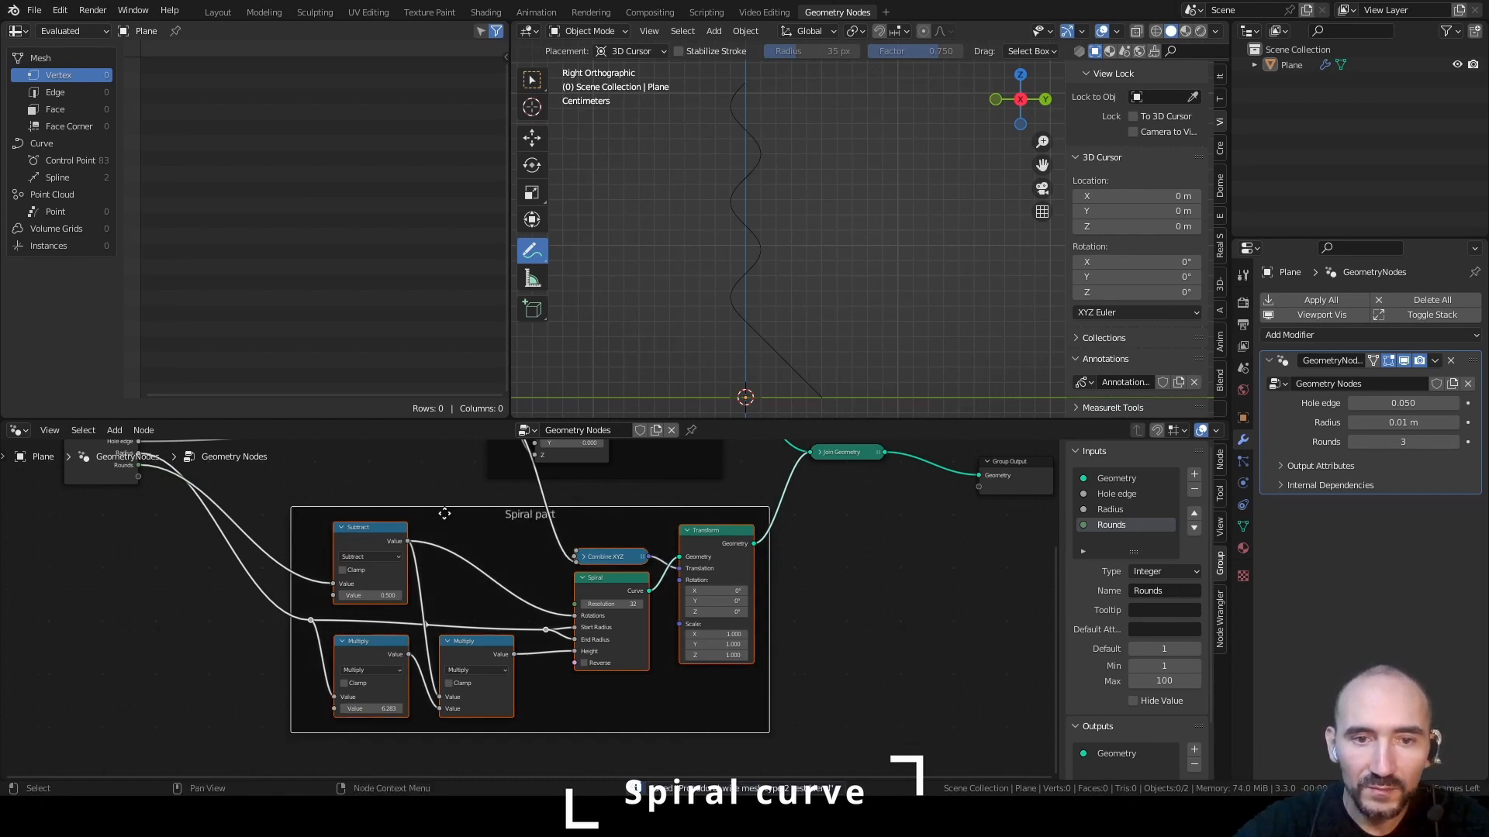
{"action": "left_click_drag", "start_coordinate": [445, 514], "coordinate": [407, 495]}
Try Radius values of 0.05, 0.005 and 0.001 m in the modifier to check how the spiral scales
{"action": "left_click", "coordinate": [1387, 422]}
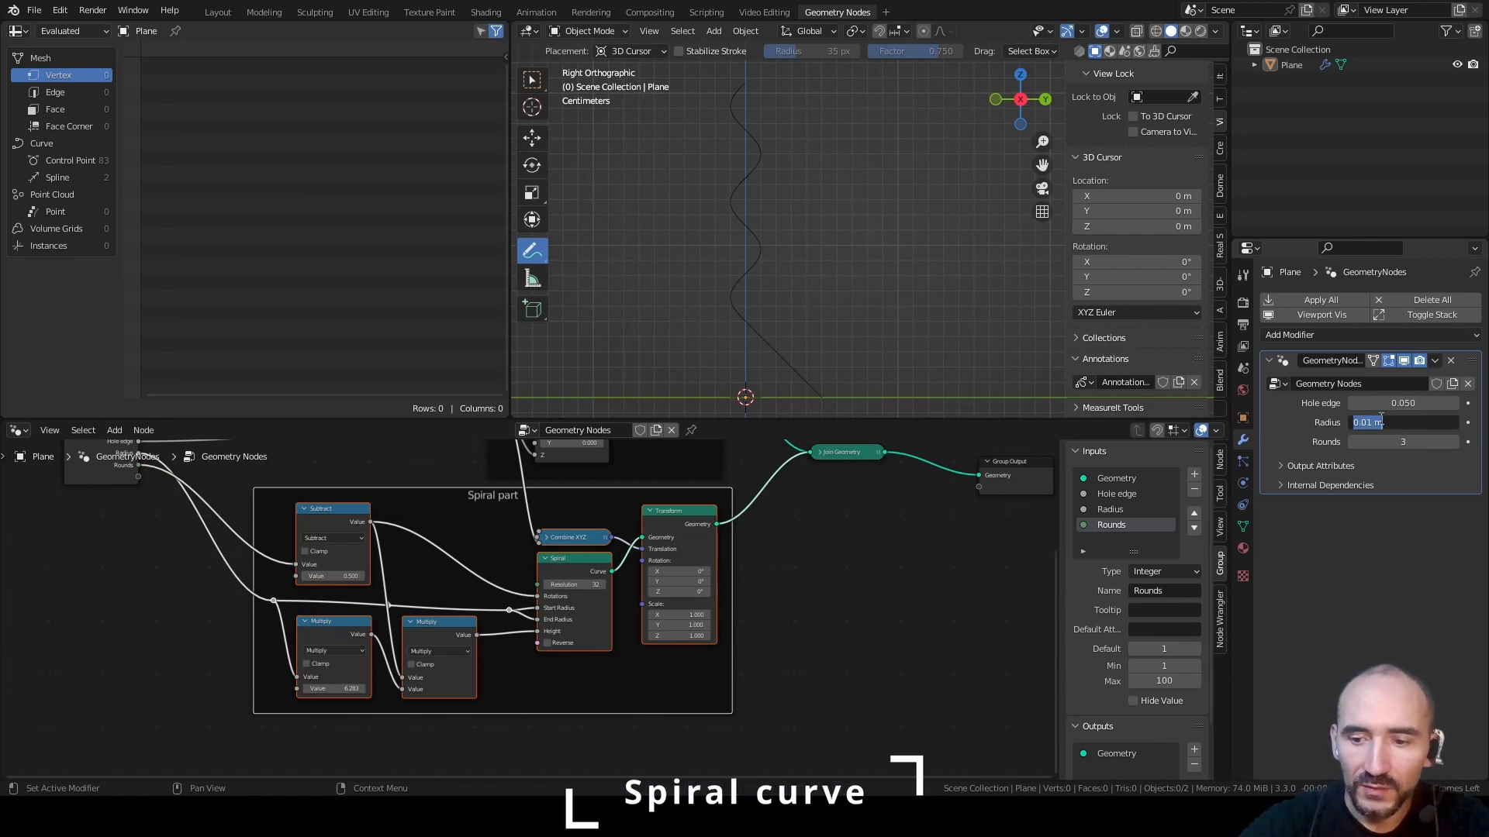
{"action": "type", "text": "0.05"}
{"action": "key", "text": "Return"}
{"action": "left_click", "coordinate": [1401, 420]}
{"action": "type", "text": "0.005"}
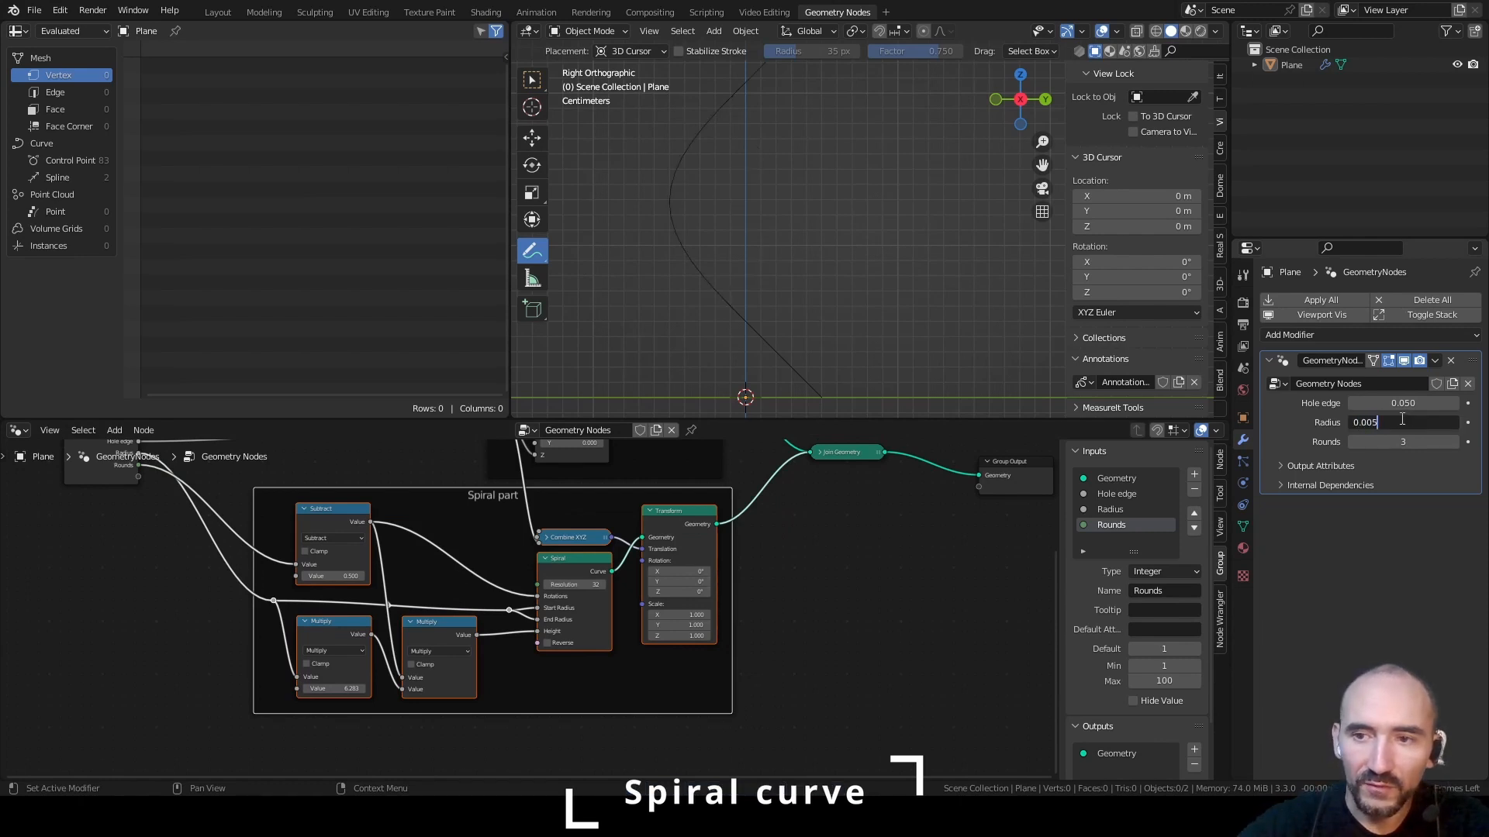
{"action": "key", "text": "Return"}
{"action": "left_click", "coordinate": [1399, 422]}
{"action": "type", "text": "0.00"}
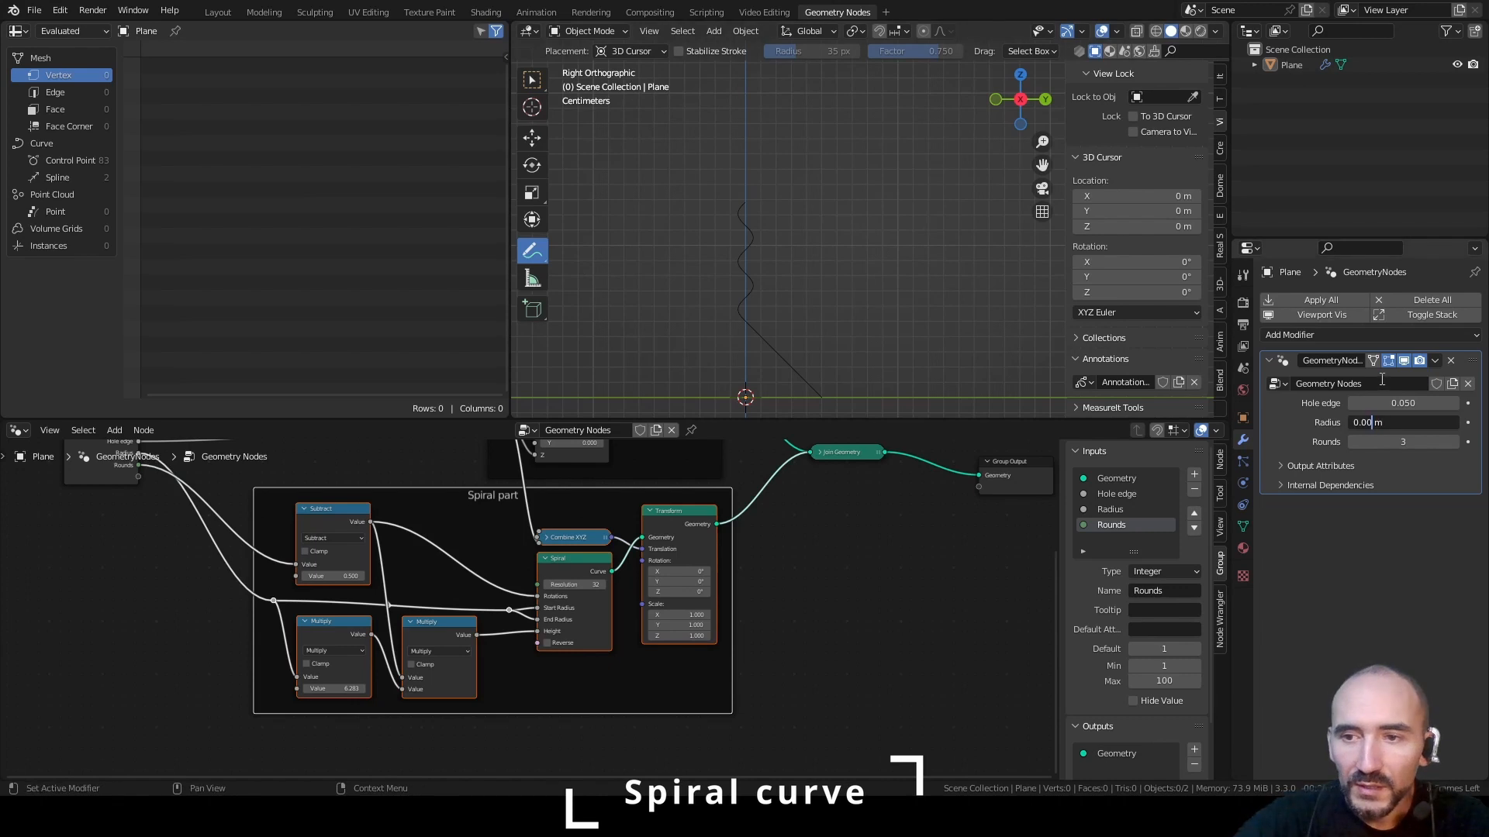
{"action": "type", "text": "1"}
{"action": "key", "text": "Return"}
Set the modifier's Radius to 0.002 m and save the file
{"action": "left_click", "coordinate": [1400, 421]}
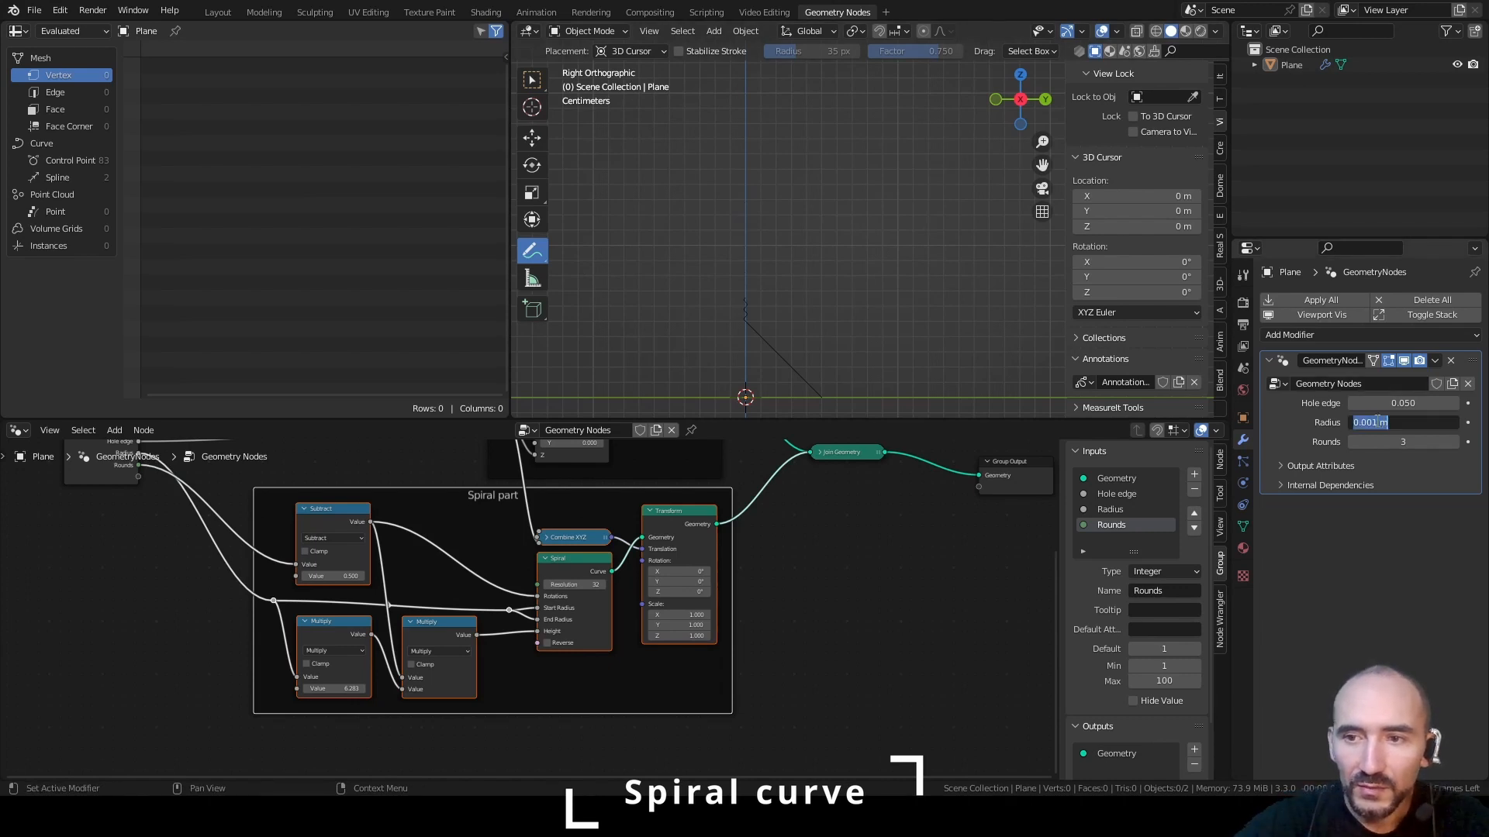
{"action": "type", "text": "0.002"}
{"action": "key", "text": "Return"}
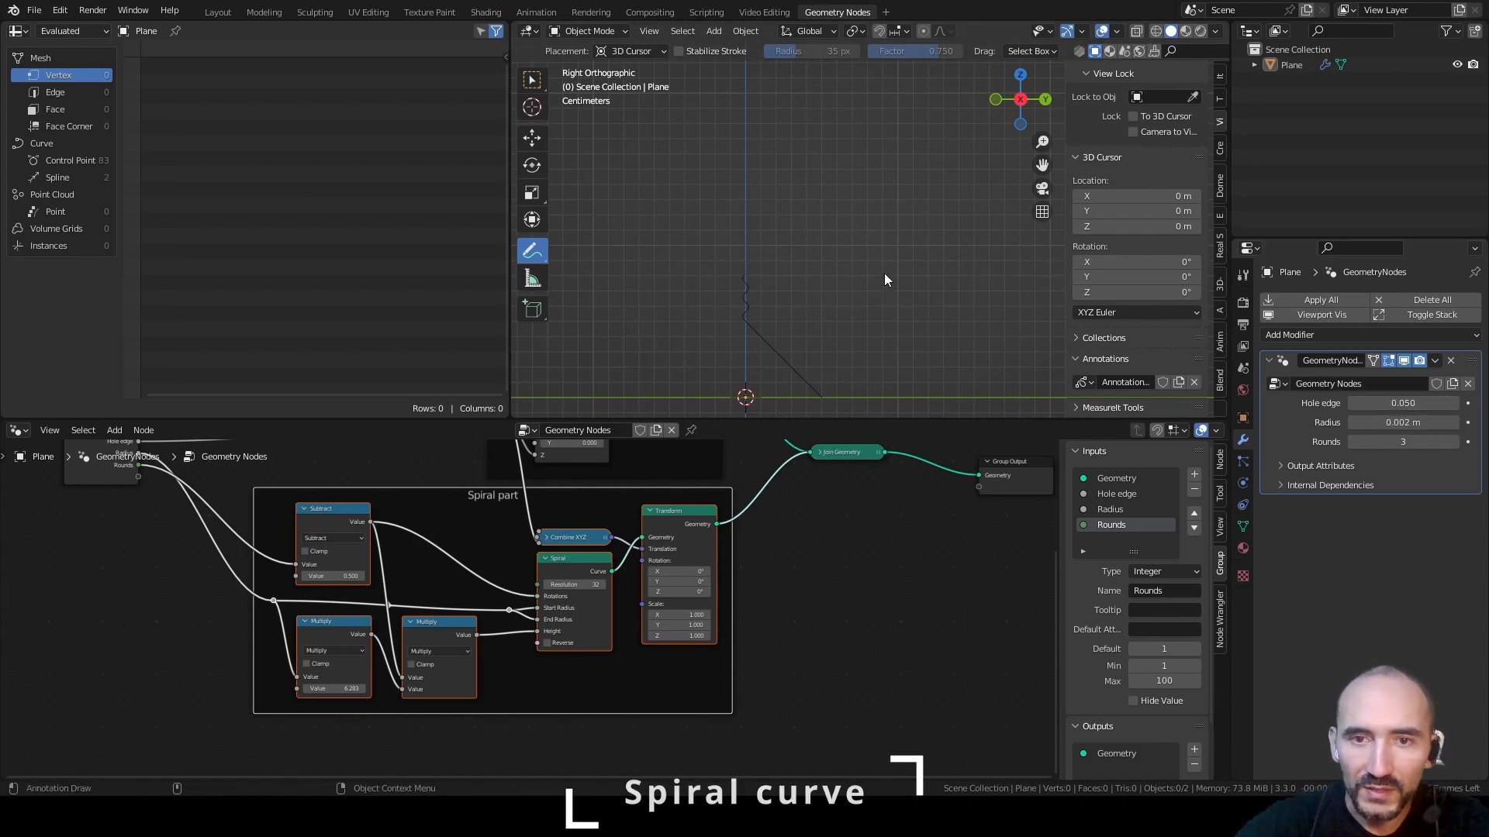
{"action": "scroll", "coordinate": [841, 290], "scroll_direction": "up", "scroll_amount": 4}
{"action": "middle_click_drag", "start_coordinate": [705, 264], "coordinate": [749, 147], "text": "shift"}
{"action": "key", "text": "ctrl+s"}
Move the Group Output node farther from Join Geometry to make room for more nodes
{"action": "middle_click_drag", "start_coordinate": [952, 518], "coordinate": [627, 615]}
{"action": "scroll", "coordinate": [628, 616], "scroll_direction": "down", "scroll_amount": 5}
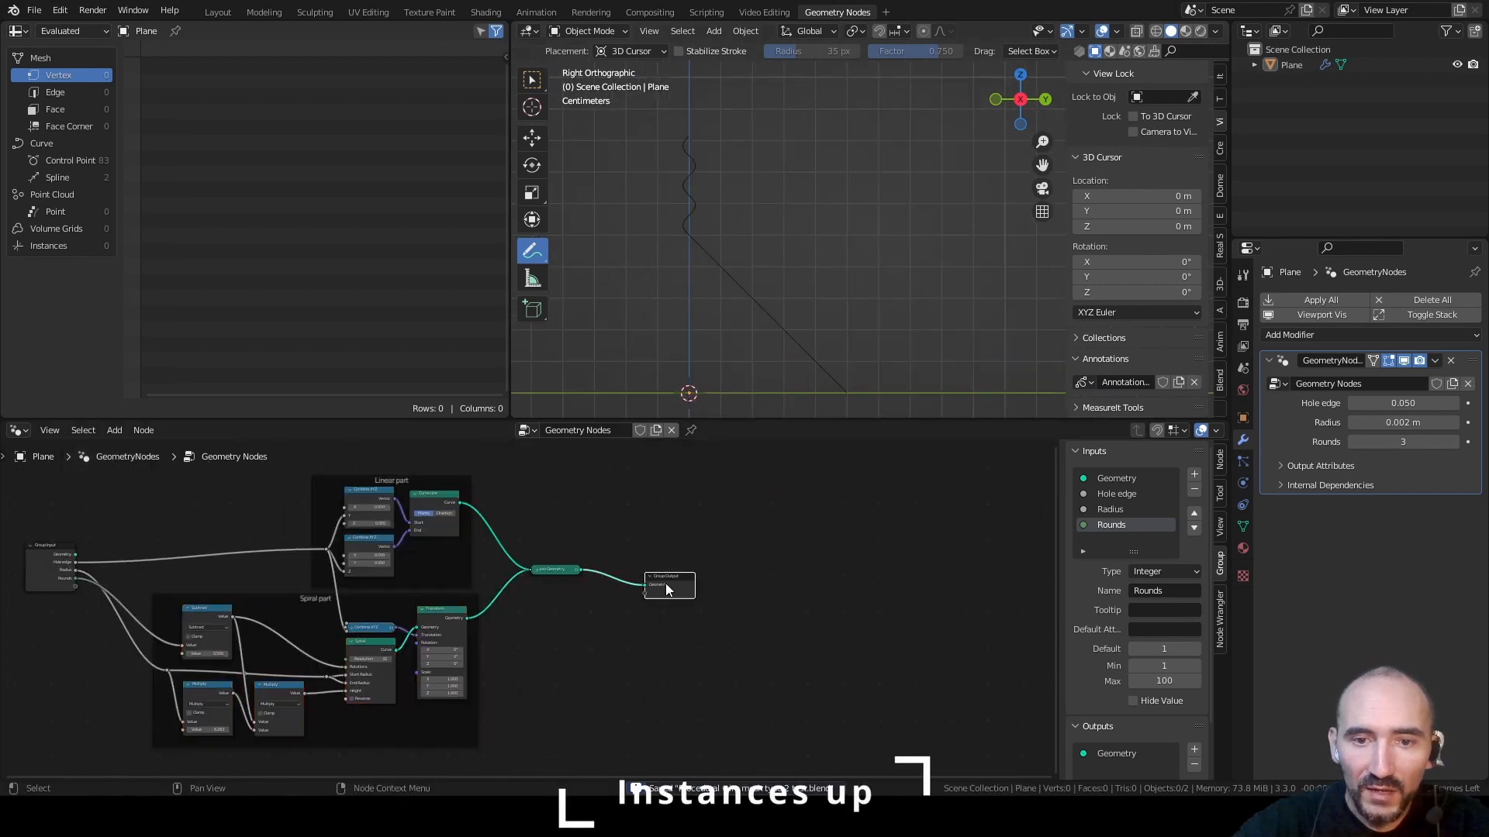
{"action": "left_click_drag", "start_coordinate": [665, 583], "coordinate": [952, 572]}
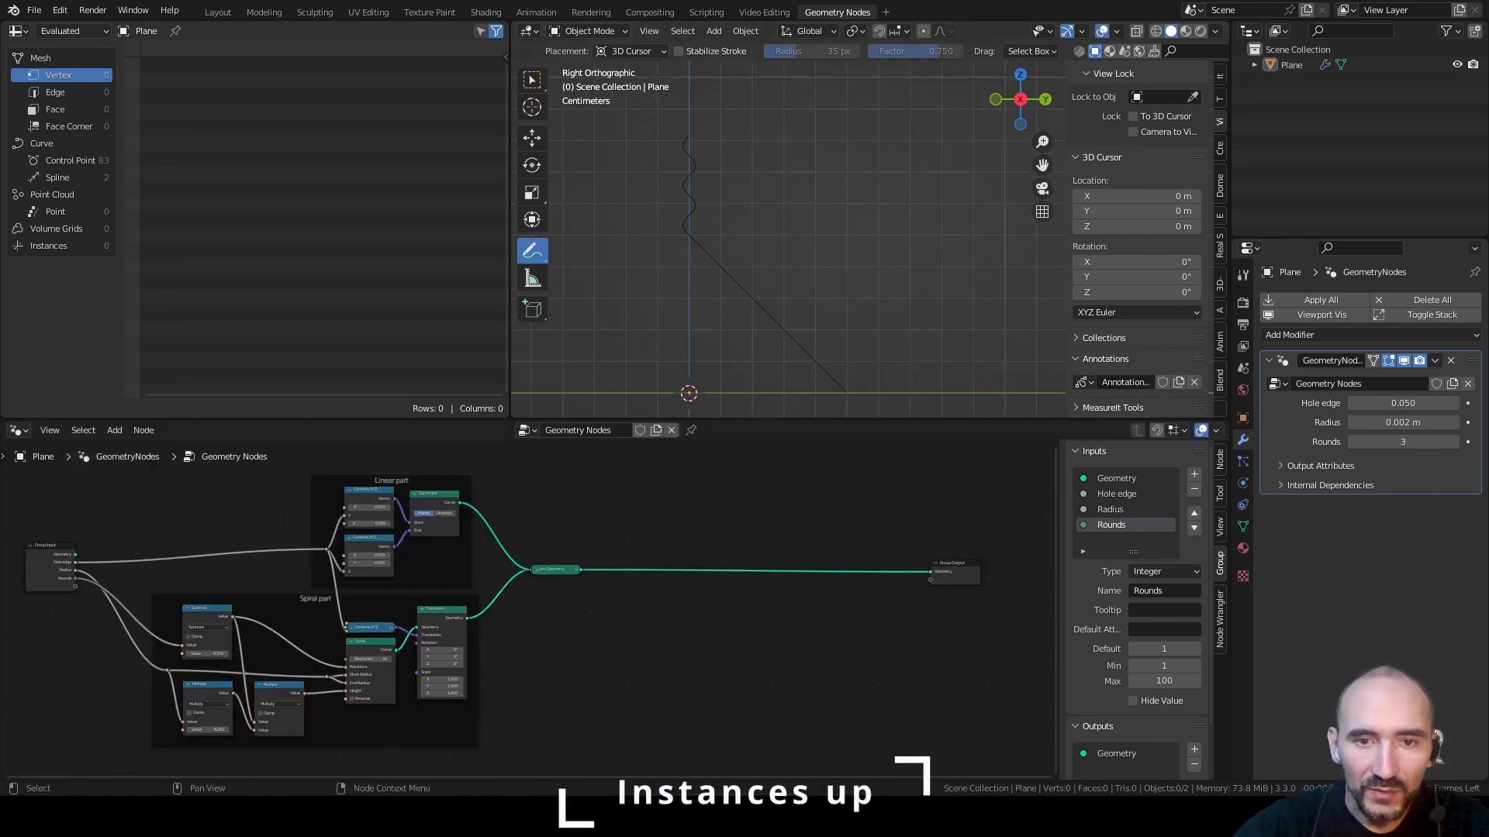
Annotate how copies of the curve segment stack upward, marking the segment's height with the letter h
{"action": "scroll", "coordinate": [752, 374], "scroll_direction": "down", "scroll_amount": 8}
{"action": "mouse_move", "coordinate": [768, 309]}
{"action": "left_mouse_down"}
{"action": "mouse_move", "coordinate": [770, 212]}
{"action": "mouse_move", "coordinate": [779, 233]}
{"action": "mouse_move", "coordinate": [737, 225]}
{"action": "mouse_move", "coordinate": [778, 128]}
{"action": "left_mouse_up"}
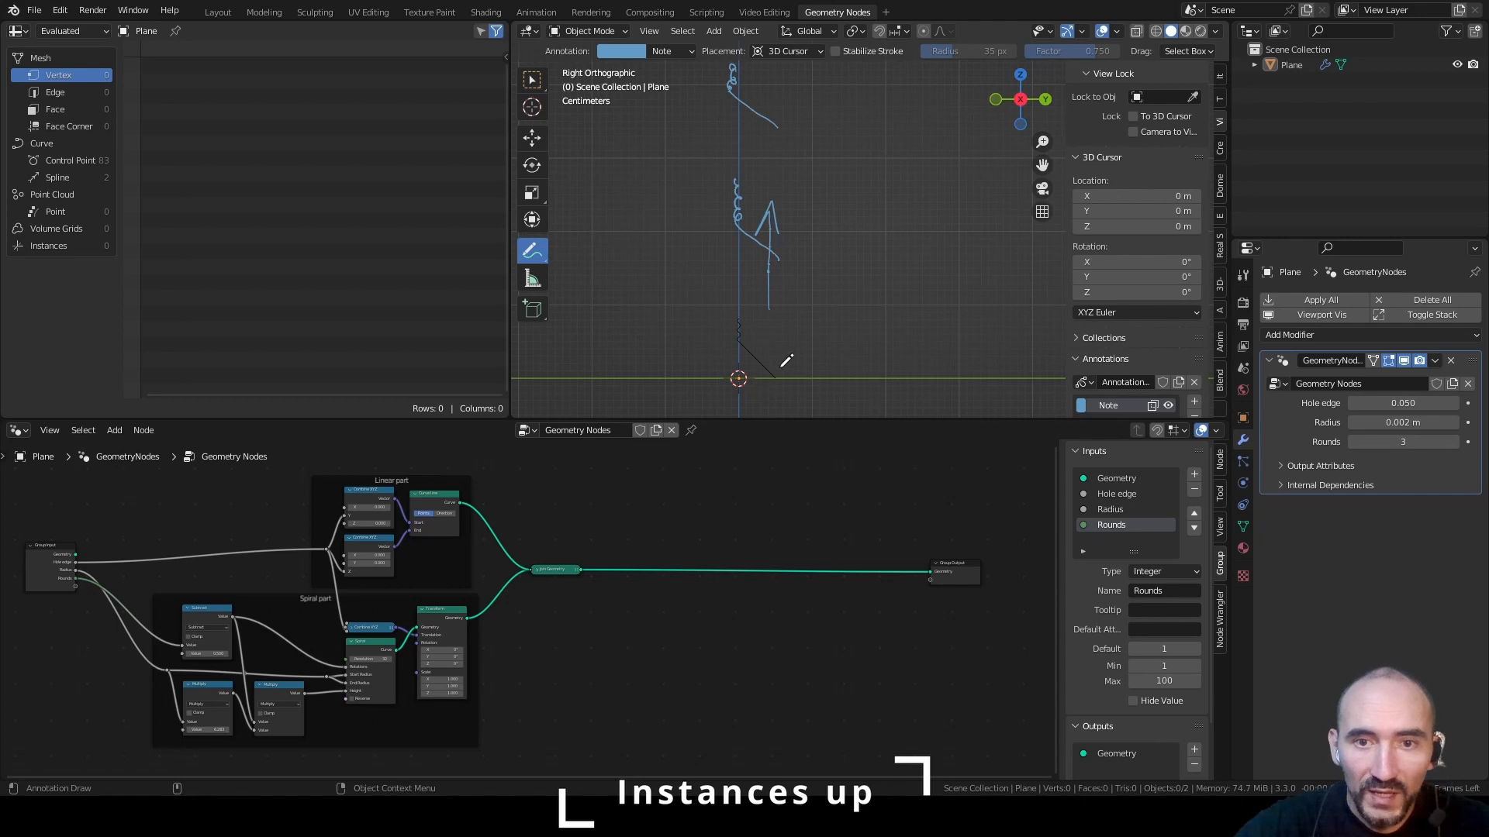
{"action": "left_click_drag", "start_coordinate": [775, 316], "coordinate": [823, 316]}
{"action": "left_click_drag", "start_coordinate": [792, 259], "coordinate": [820, 258]}
{"action": "mouse_move", "coordinate": [806, 318]}
{"action": "left_mouse_down"}
{"action": "mouse_move", "coordinate": [807, 375]}
{"action": "mouse_move", "coordinate": [822, 314]}
{"action": "mouse_move", "coordinate": [846, 359]}
{"action": "left_mouse_up"}
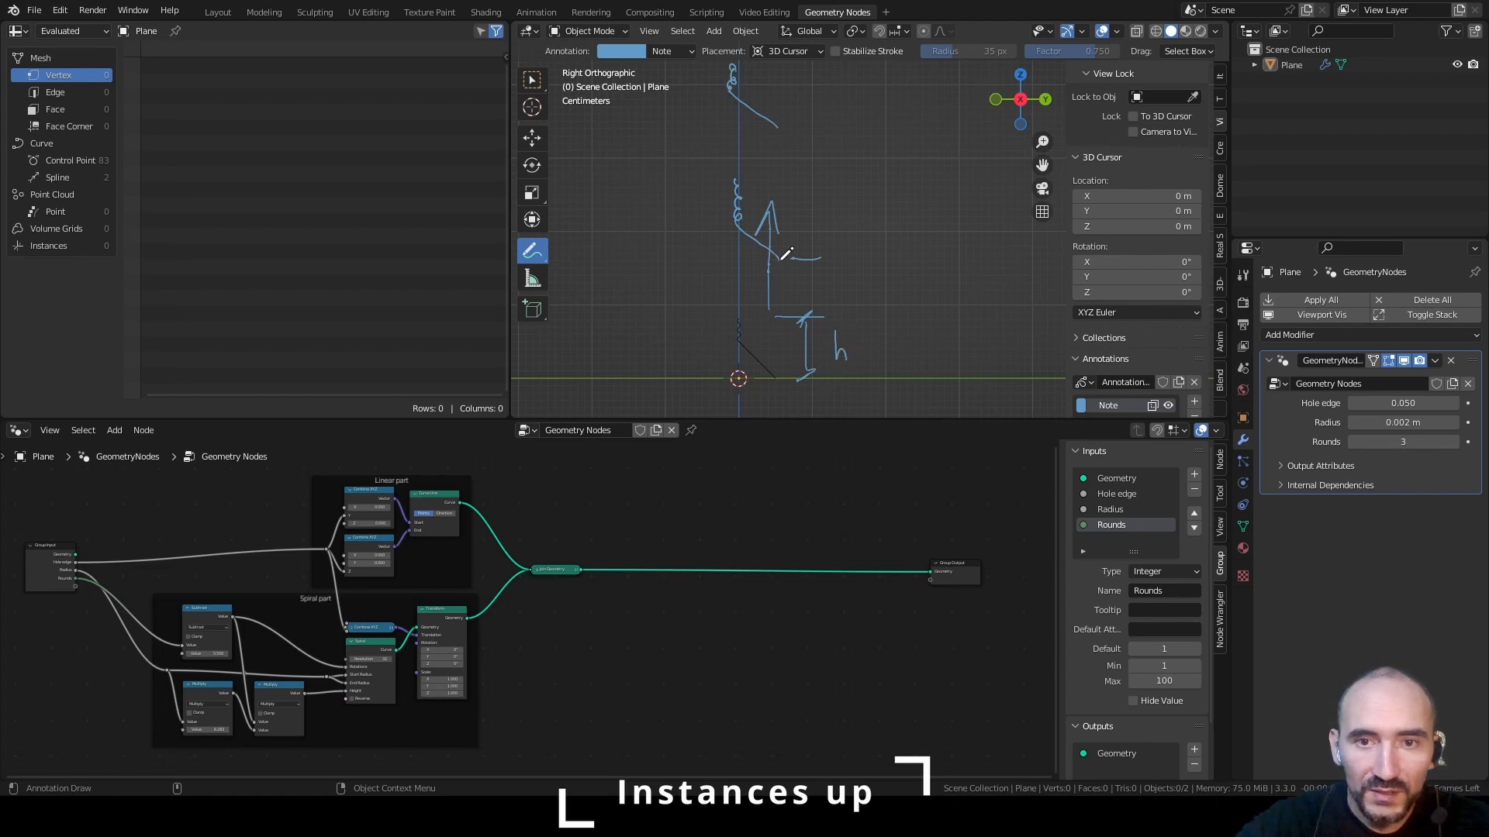
Sketch an annotated vertical line with three instance points beside the curve and write the spacing as 2*h
{"action": "left_click_drag", "start_coordinate": [901, 374], "coordinate": [873, 69]}
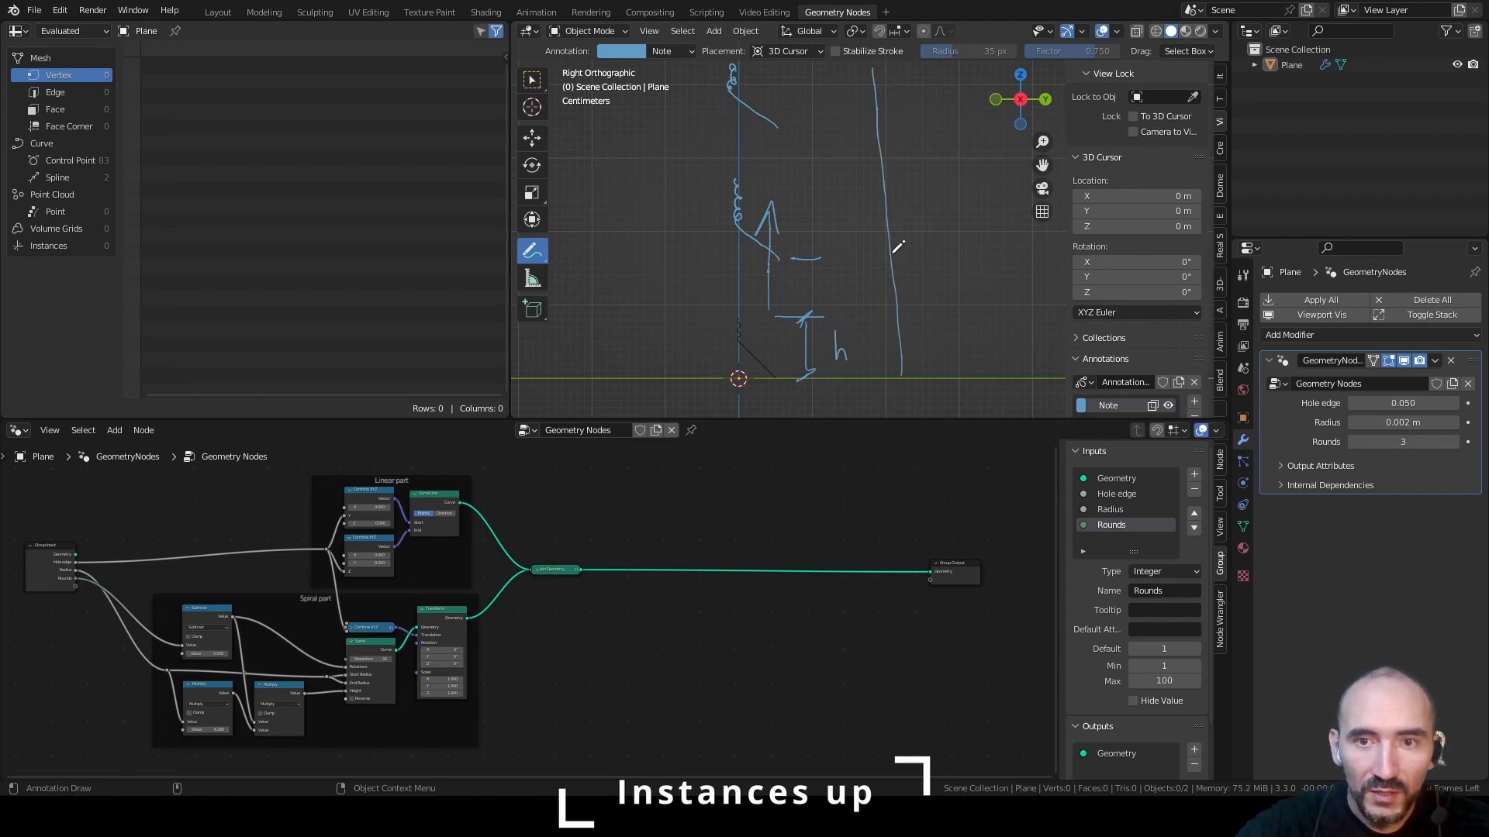
{"action": "left_click_drag", "start_coordinate": [901, 375], "coordinate": [895, 377]}
{"action": "left_click_drag", "start_coordinate": [885, 249], "coordinate": [889, 254]}
{"action": "left_click_drag", "start_coordinate": [879, 121], "coordinate": [877, 130]}
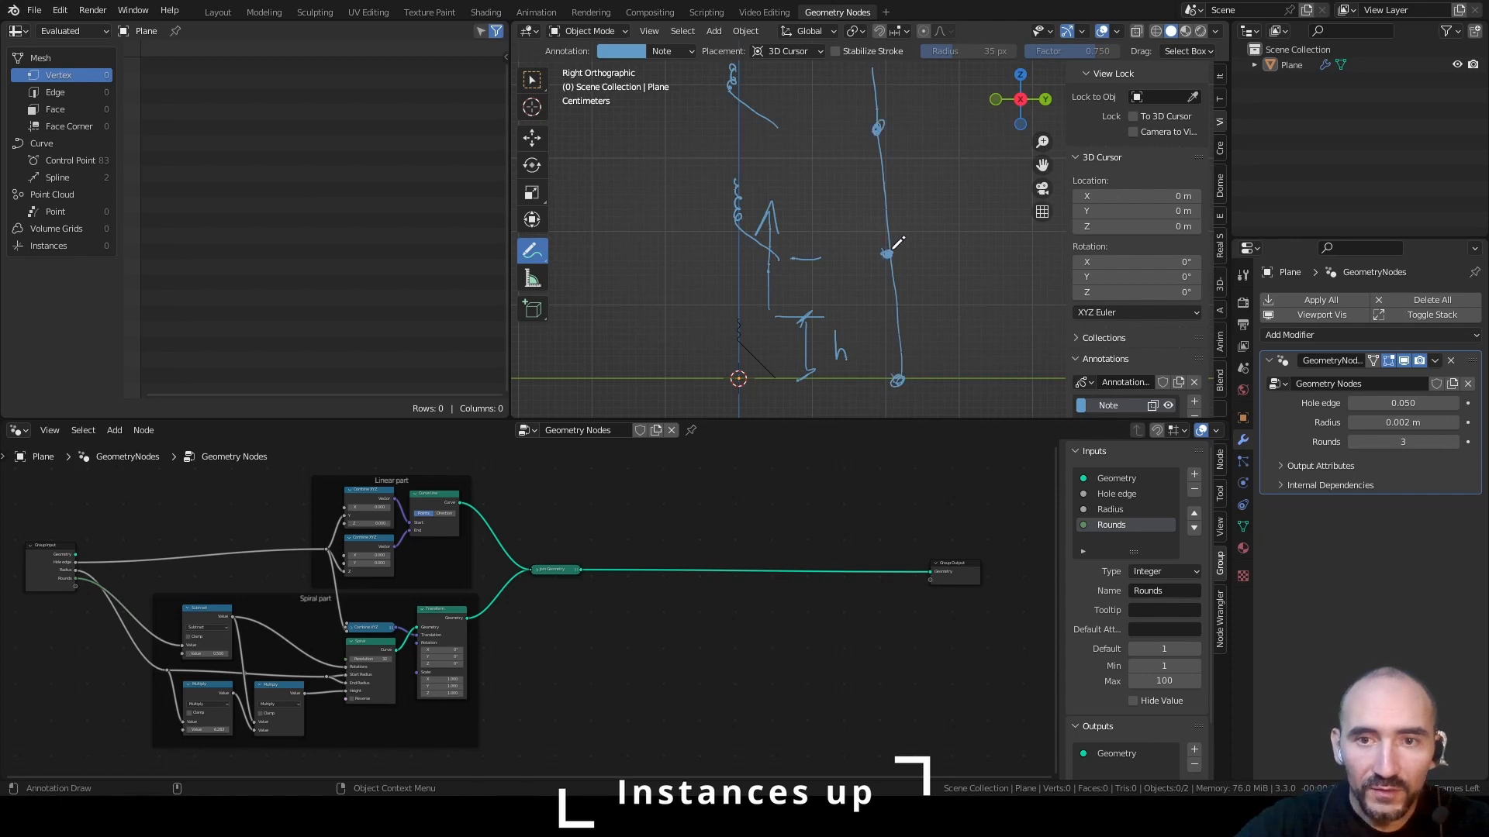
{"action": "left_click_drag", "start_coordinate": [931, 303], "coordinate": [948, 318]}
{"action": "mouse_move", "coordinate": [961, 294]}
{"action": "left_mouse_down"}
{"action": "mouse_move", "coordinate": [960, 315]}
{"action": "mouse_move", "coordinate": [994, 310]}
{"action": "left_mouse_up"}
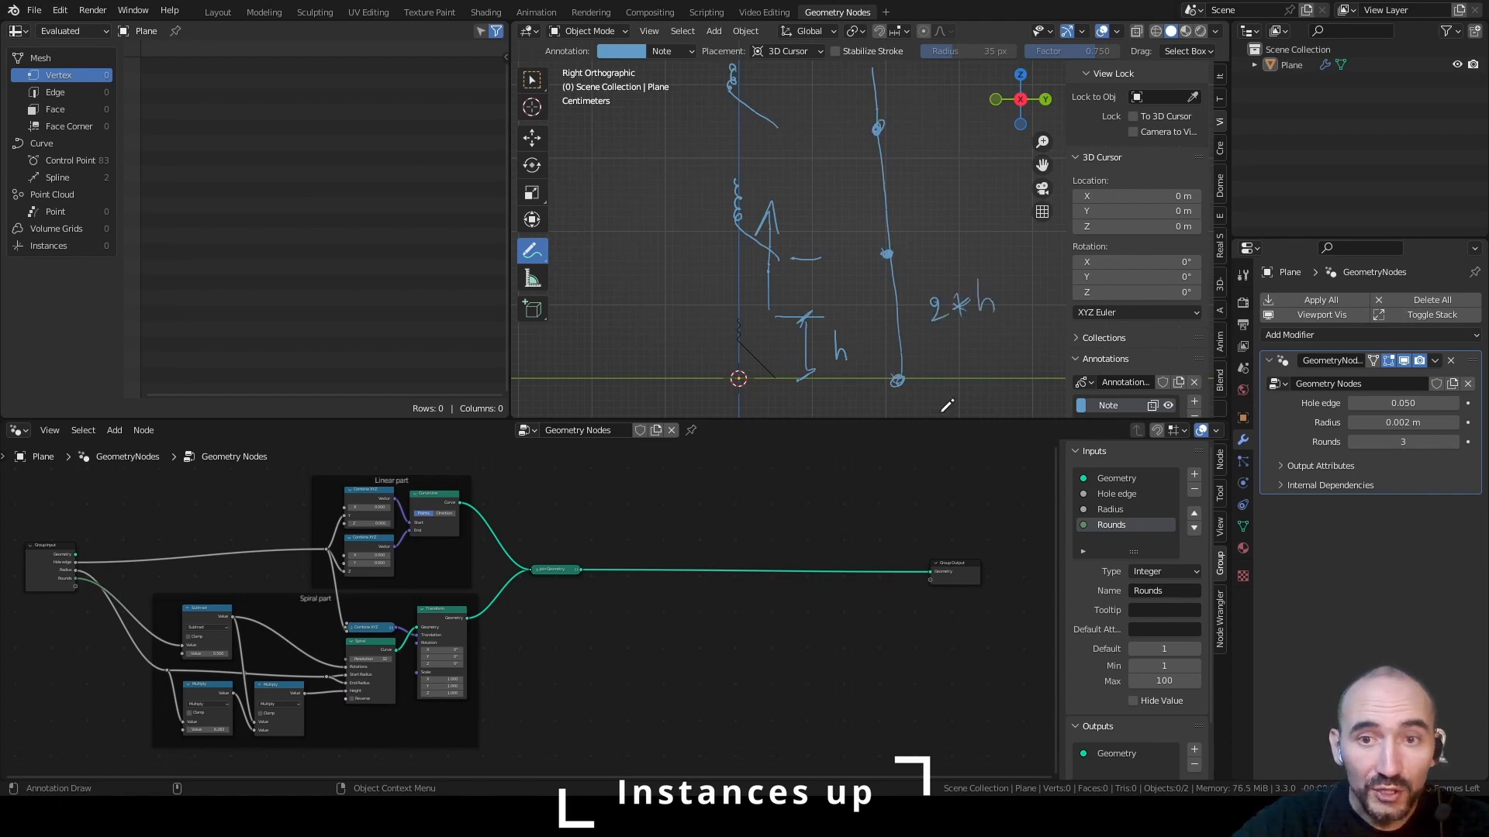
Annotate the segment's total height and the separate heights of its diagonal line and spiral parts
{"action": "left_click_drag", "start_coordinate": [673, 369], "coordinate": [727, 336]}
{"action": "left_click_drag", "start_coordinate": [714, 337], "coordinate": [720, 354]}
{"action": "mouse_move", "coordinate": [721, 320]}
{"action": "left_mouse_down"}
{"action": "mouse_move", "coordinate": [733, 316]}
{"action": "mouse_move", "coordinate": [738, 376]}
{"action": "left_mouse_up"}
{"action": "left_click_drag", "start_coordinate": [727, 378], "coordinate": [832, 328]}
{"action": "scroll", "coordinate": [745, 354], "scroll_direction": "up", "scroll_amount": 5}
{"action": "left_click_drag", "start_coordinate": [818, 338], "coordinate": [821, 410]}
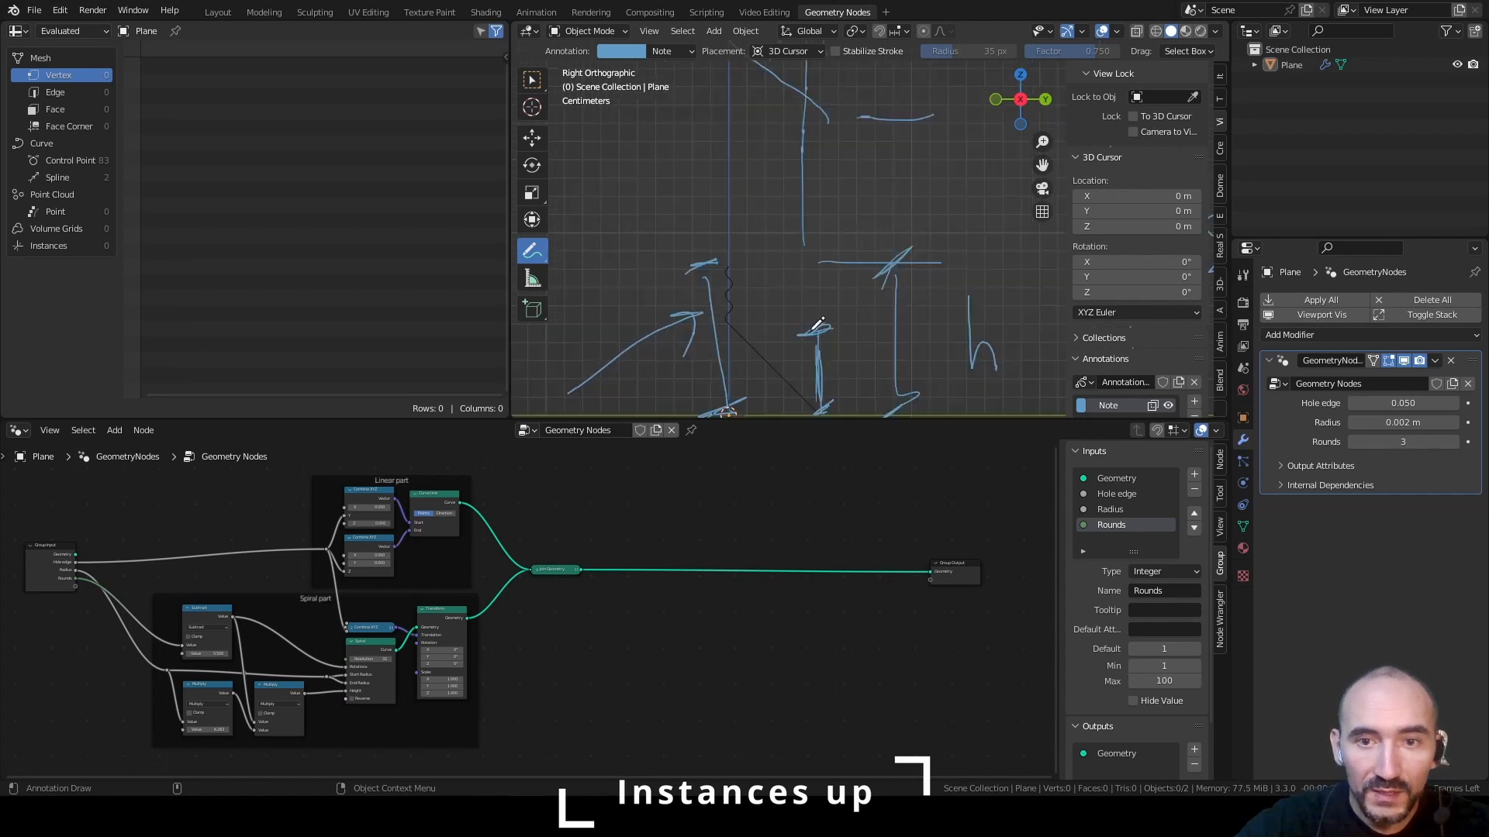
{"action": "left_click_drag", "start_coordinate": [730, 327], "coordinate": [811, 405]}
{"action": "mouse_move", "coordinate": [743, 268]}
{"action": "left_mouse_down"}
{"action": "mouse_move", "coordinate": [762, 266]}
{"action": "mouse_move", "coordinate": [765, 325]}
{"action": "left_mouse_up"}
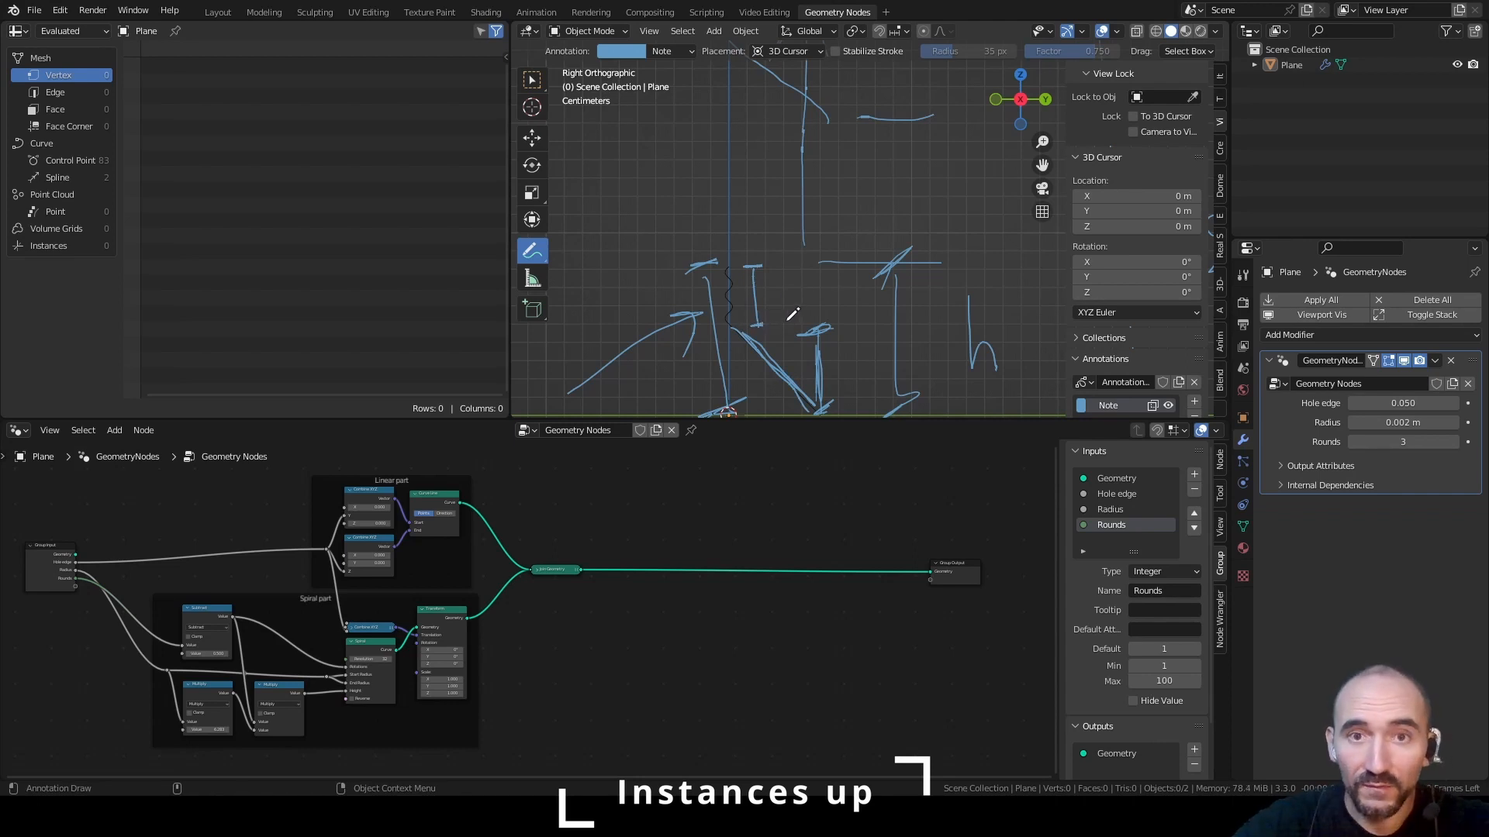
Add a Curve Line node between Join Geometry and Group Output, with its curve feeding the Group Output
{"action": "middle_click_drag", "start_coordinate": [672, 511], "coordinate": [471, 597]}
{"action": "key", "text": "F3"}
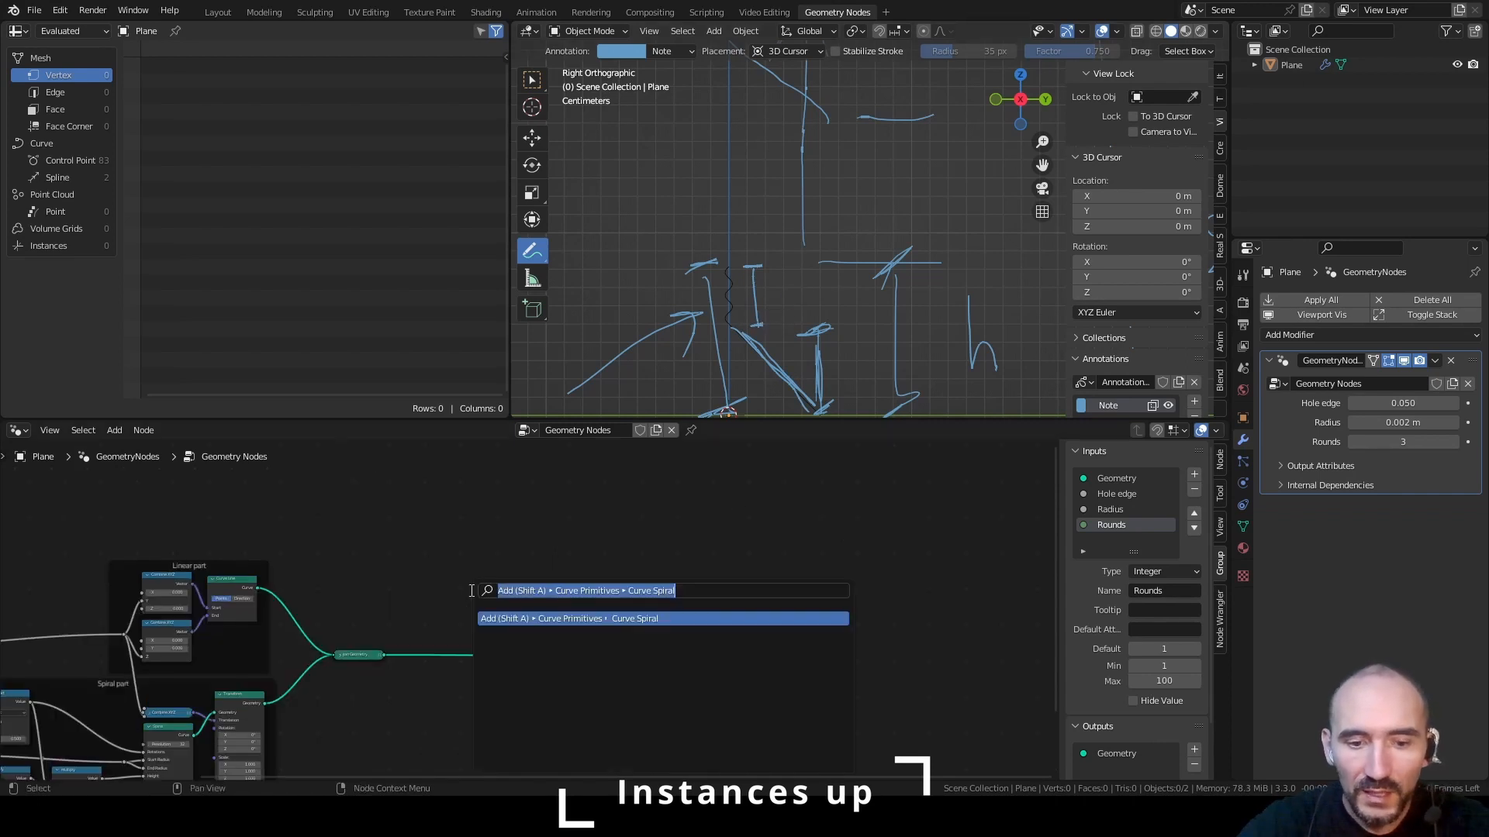
{"action": "type", "text": "curve lin"}
{"action": "key", "text": "Return"}
{"action": "left_click", "coordinate": [542, 502]}
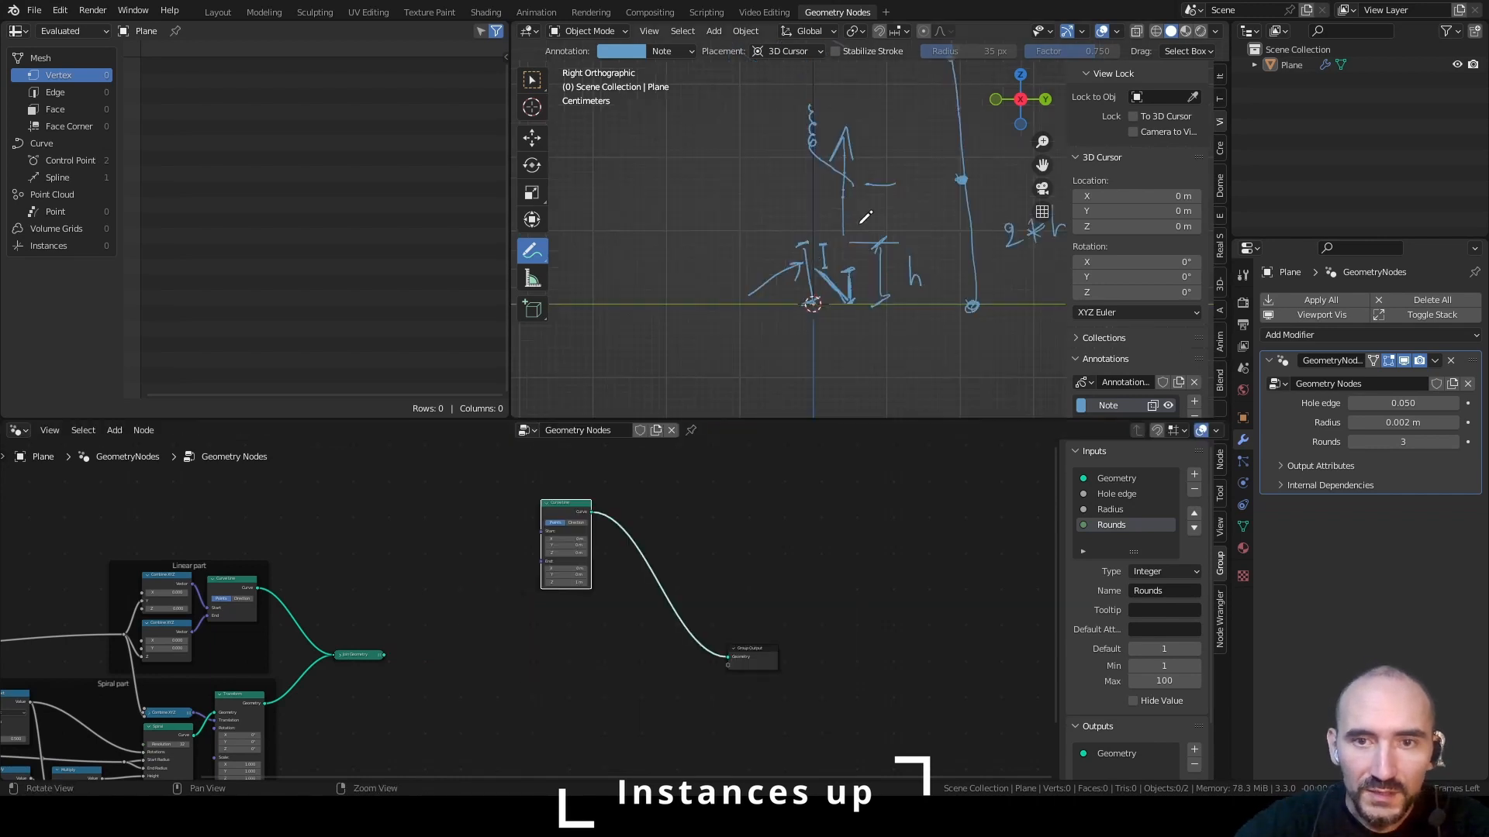
Insert an Instance on Points node after the Curve Line and connect Join Geometry to its Instance input
{"action": "key", "text": "F3"}
{"action": "type", "text": "inst on"}
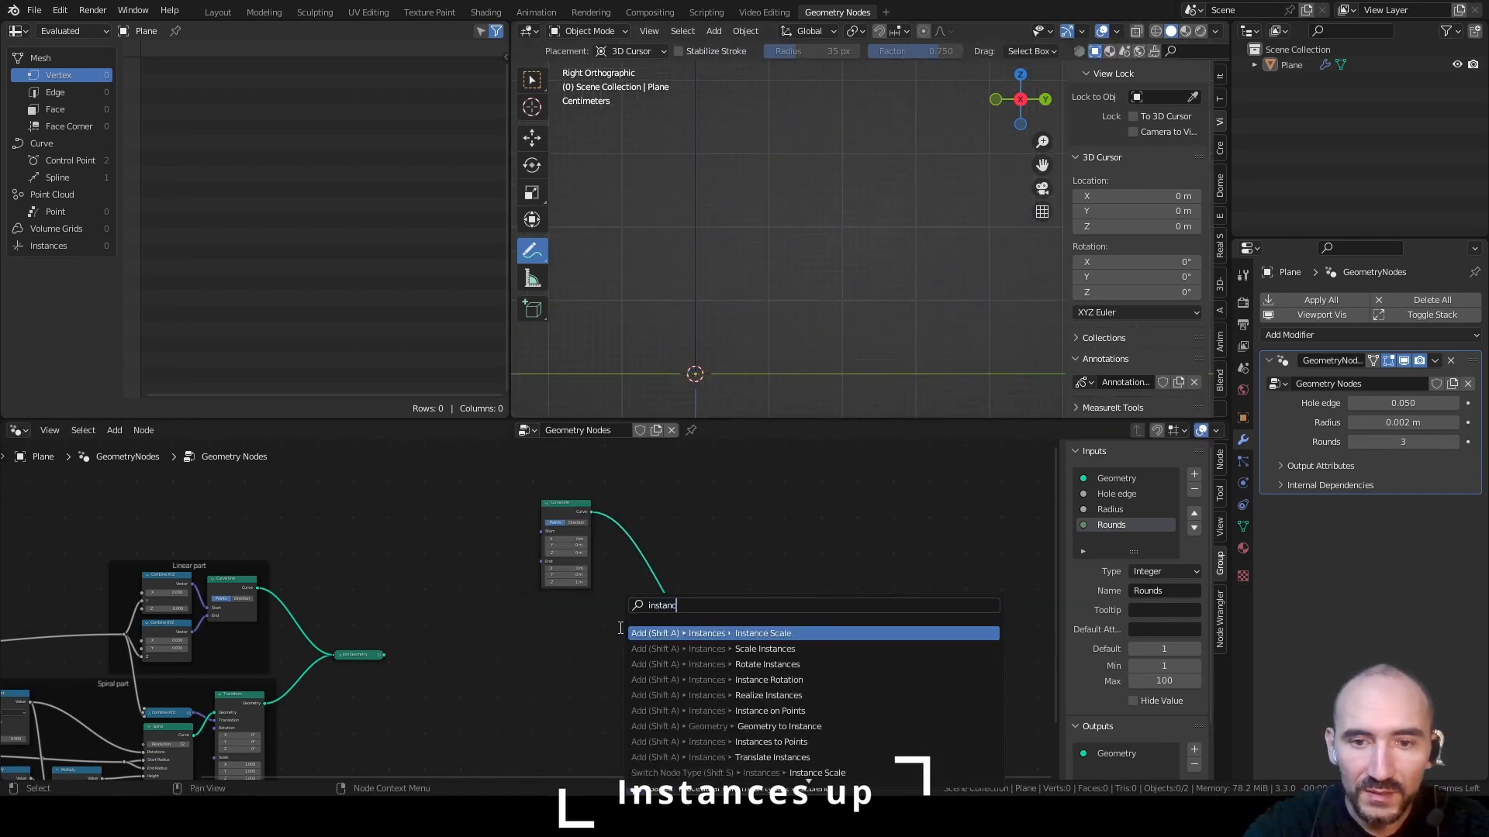
{"action": "key", "text": "Return"}
{"action": "left_click", "coordinate": [635, 501]}
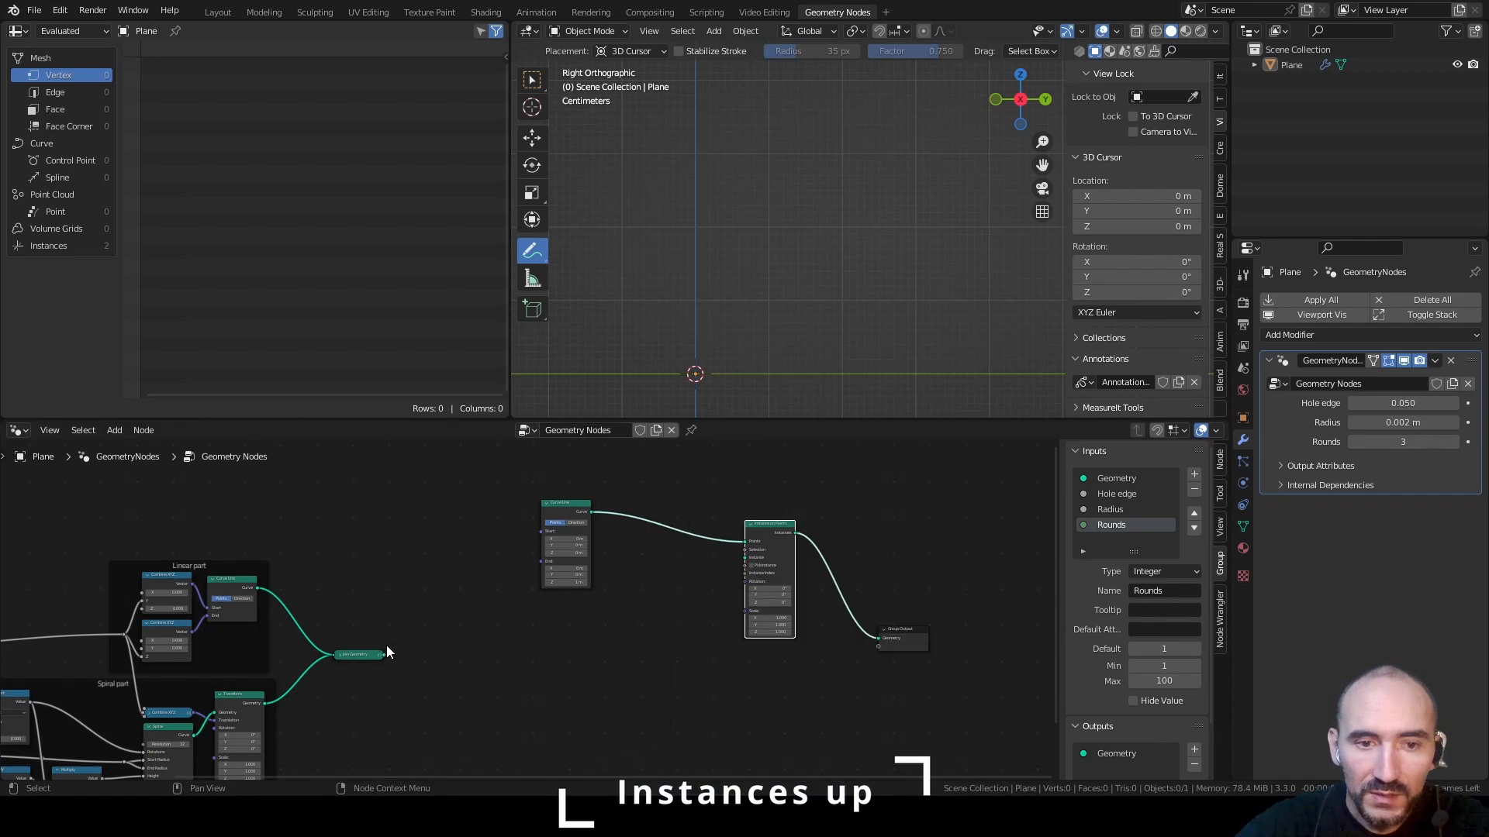
{"action": "left_click_drag", "start_coordinate": [383, 656], "coordinate": [741, 557]}
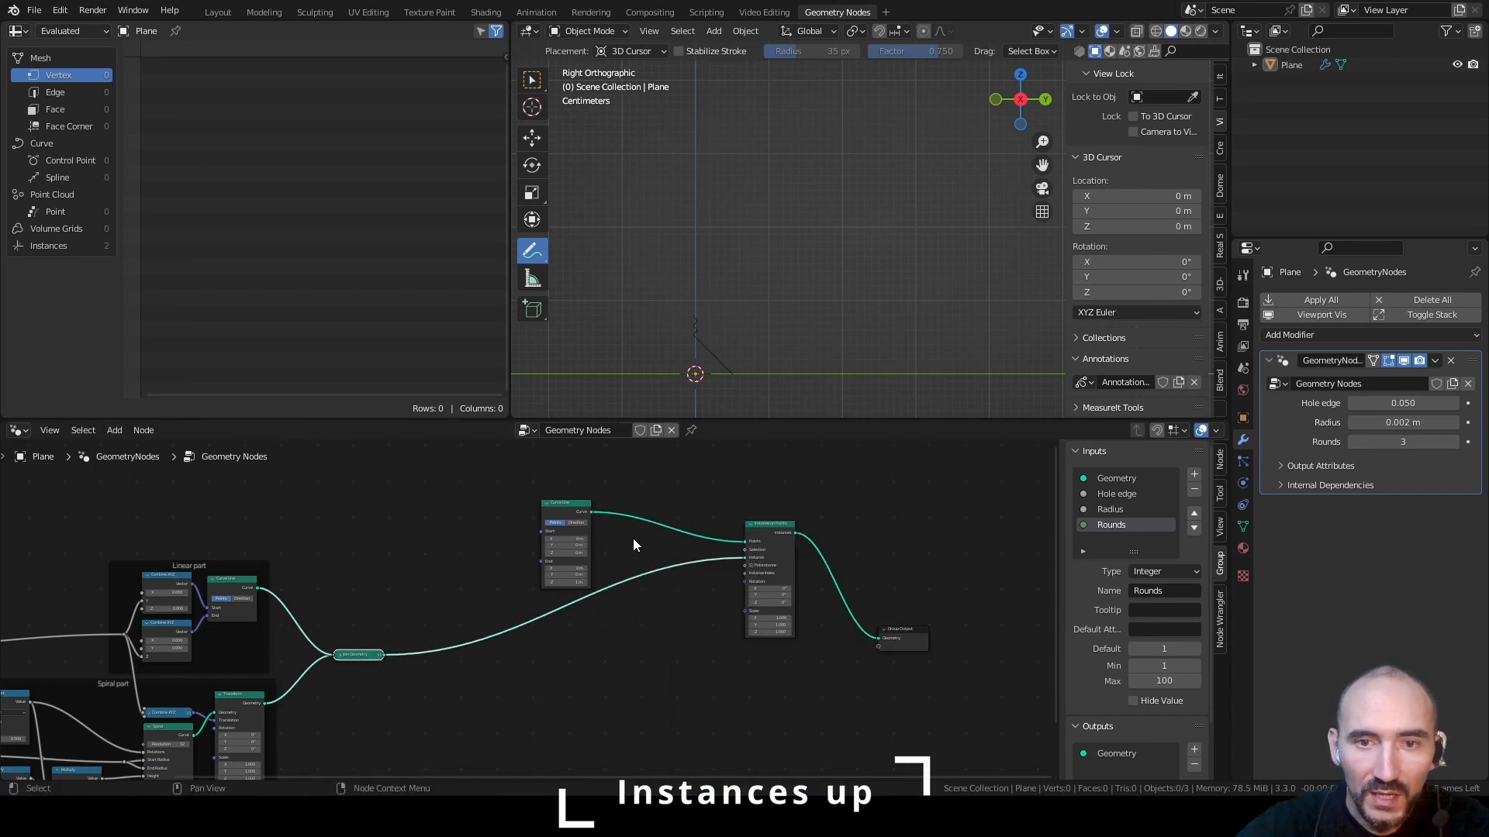
Insert a Resample Curve node between Curve Line and Instance on Points and set its mode to Length
{"action": "key", "text": "F3"}
{"action": "type", "text": "resampl"}
{"action": "key", "text": "Return"}
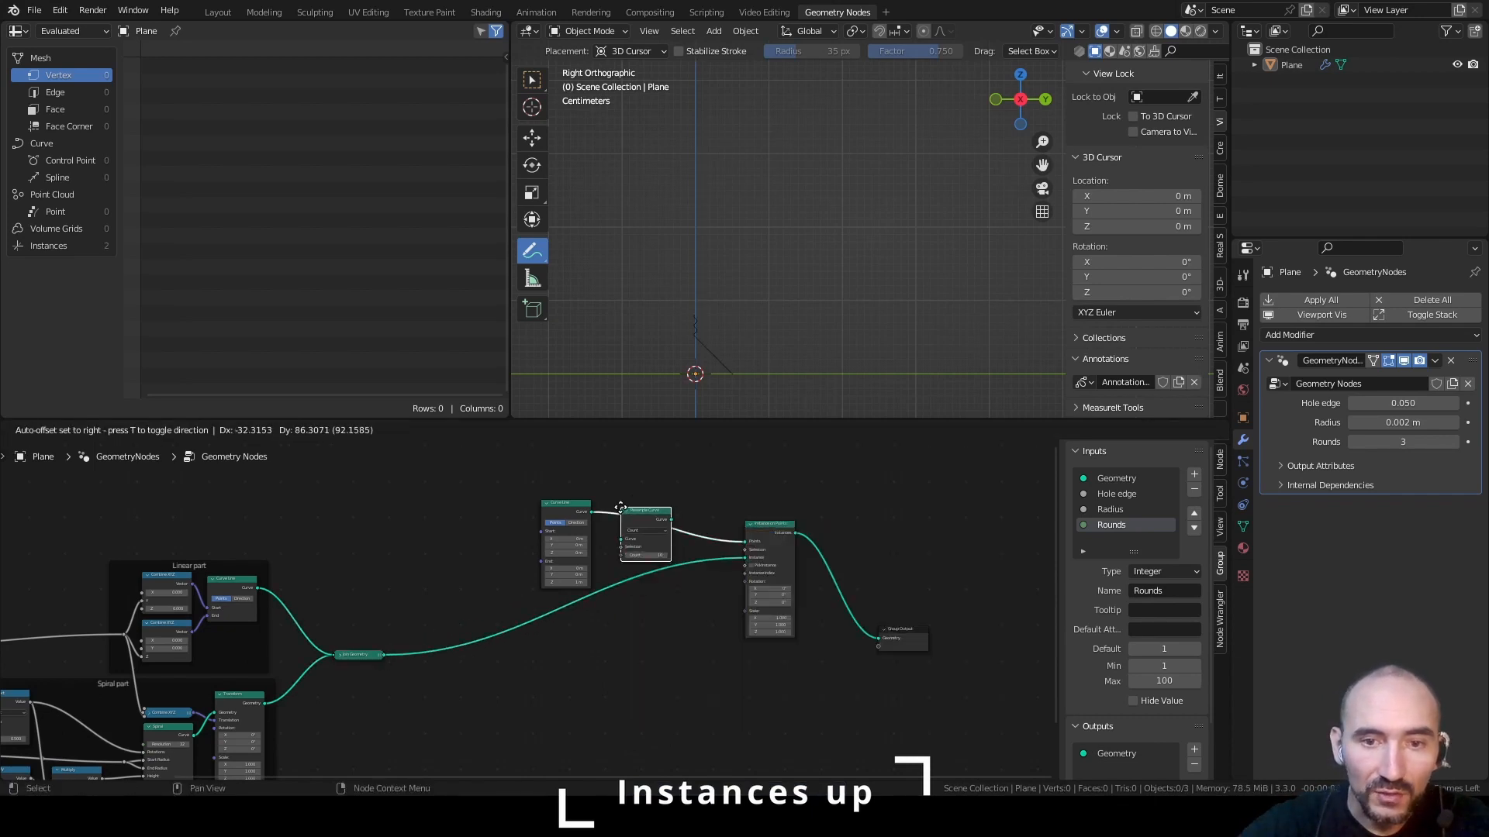
{"action": "left_click", "coordinate": [621, 509]}
{"action": "mouse_move", "coordinate": [560, 503]}
{"action": "left_mouse_down"}
{"action": "mouse_move", "coordinate": [563, 449]}
{"action": "mouse_move", "coordinate": [563, 520]}
{"action": "left_mouse_up"}
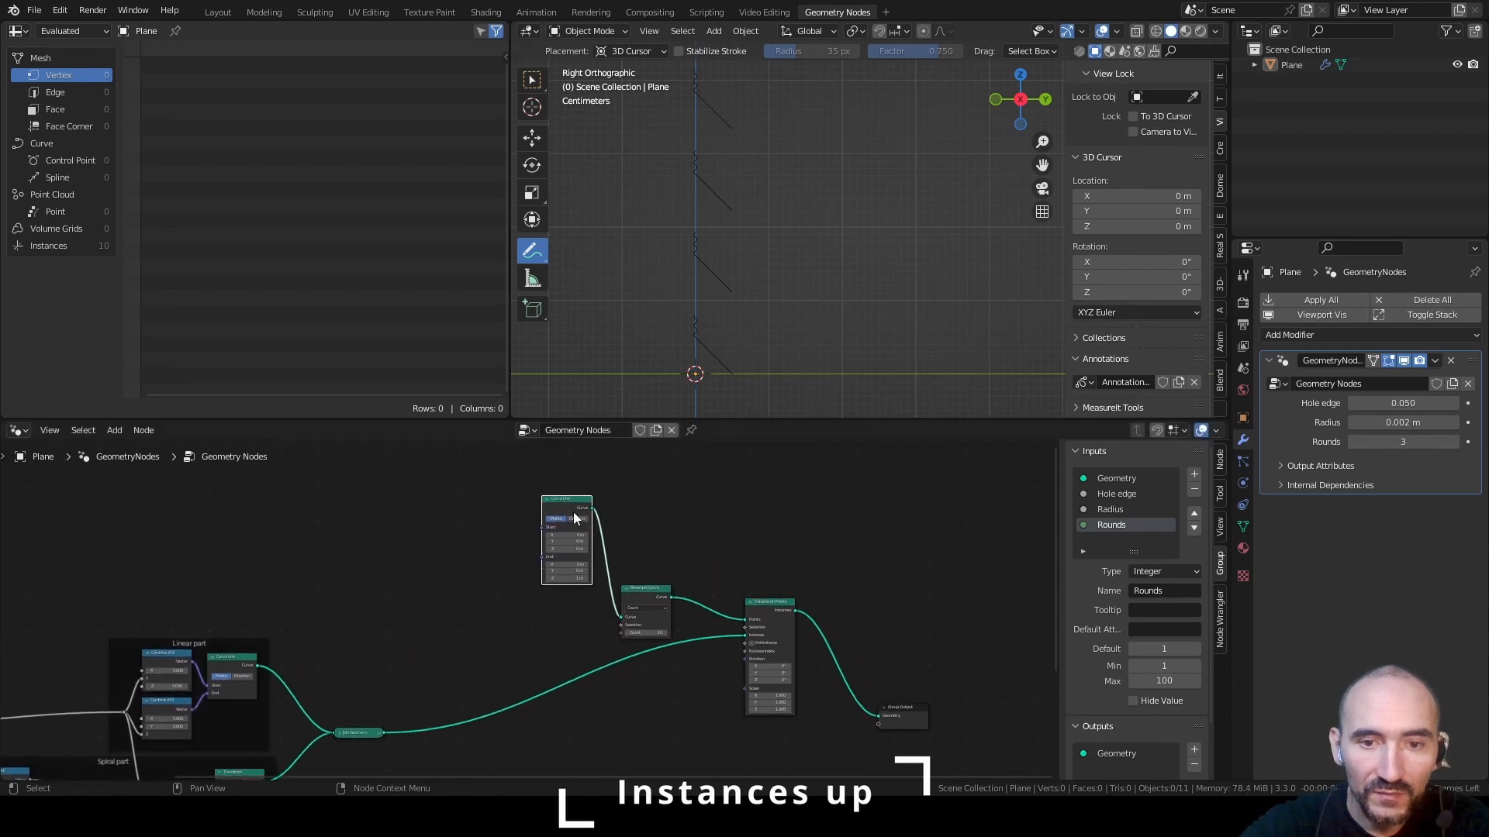
{"action": "scroll", "coordinate": [792, 548], "scroll_direction": "up", "scroll_amount": 4}
{"action": "left_click", "coordinate": [783, 533]}
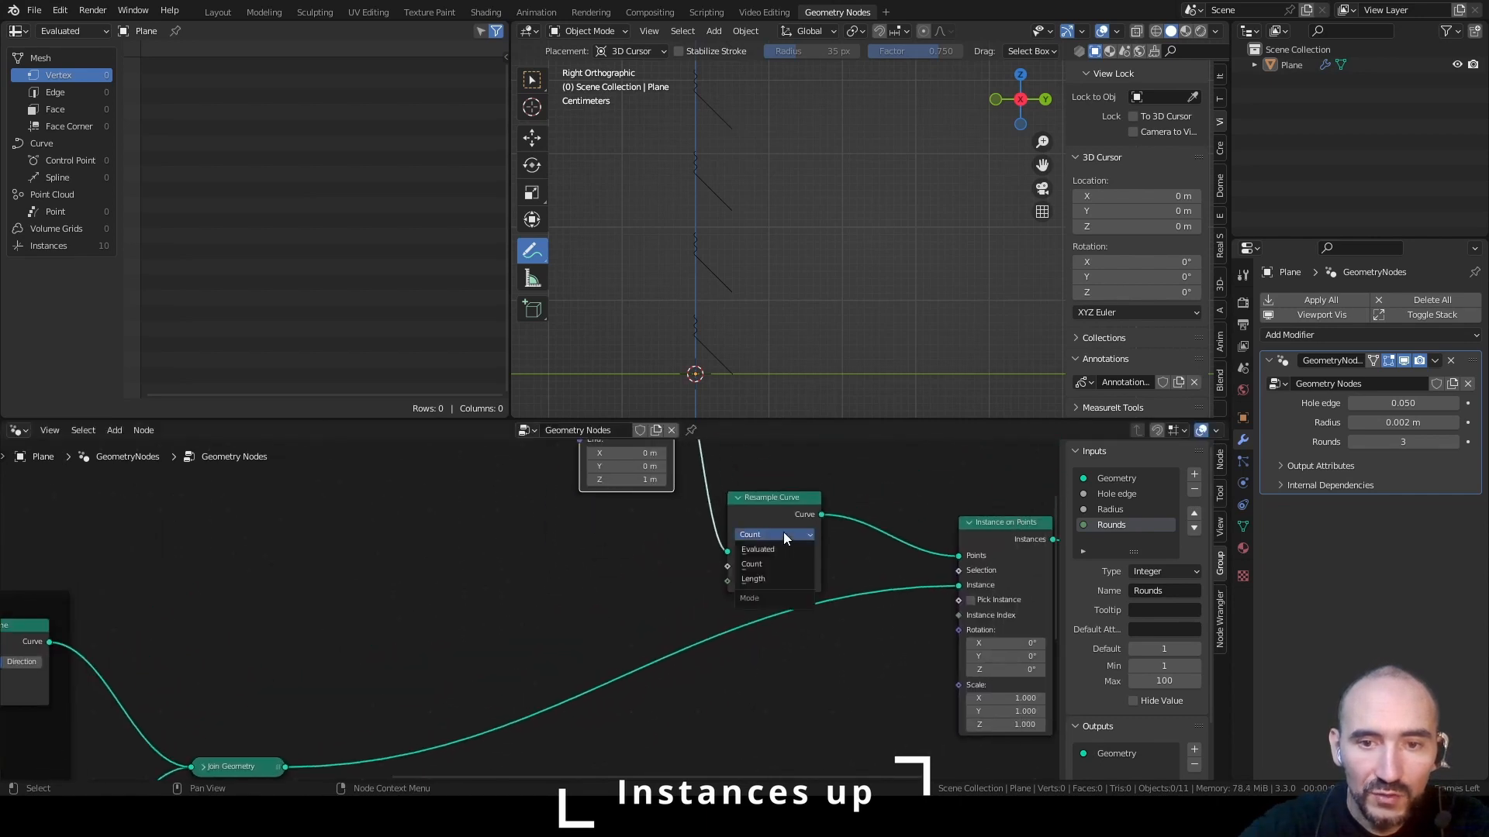
{"action": "left_click", "coordinate": [771, 578]}
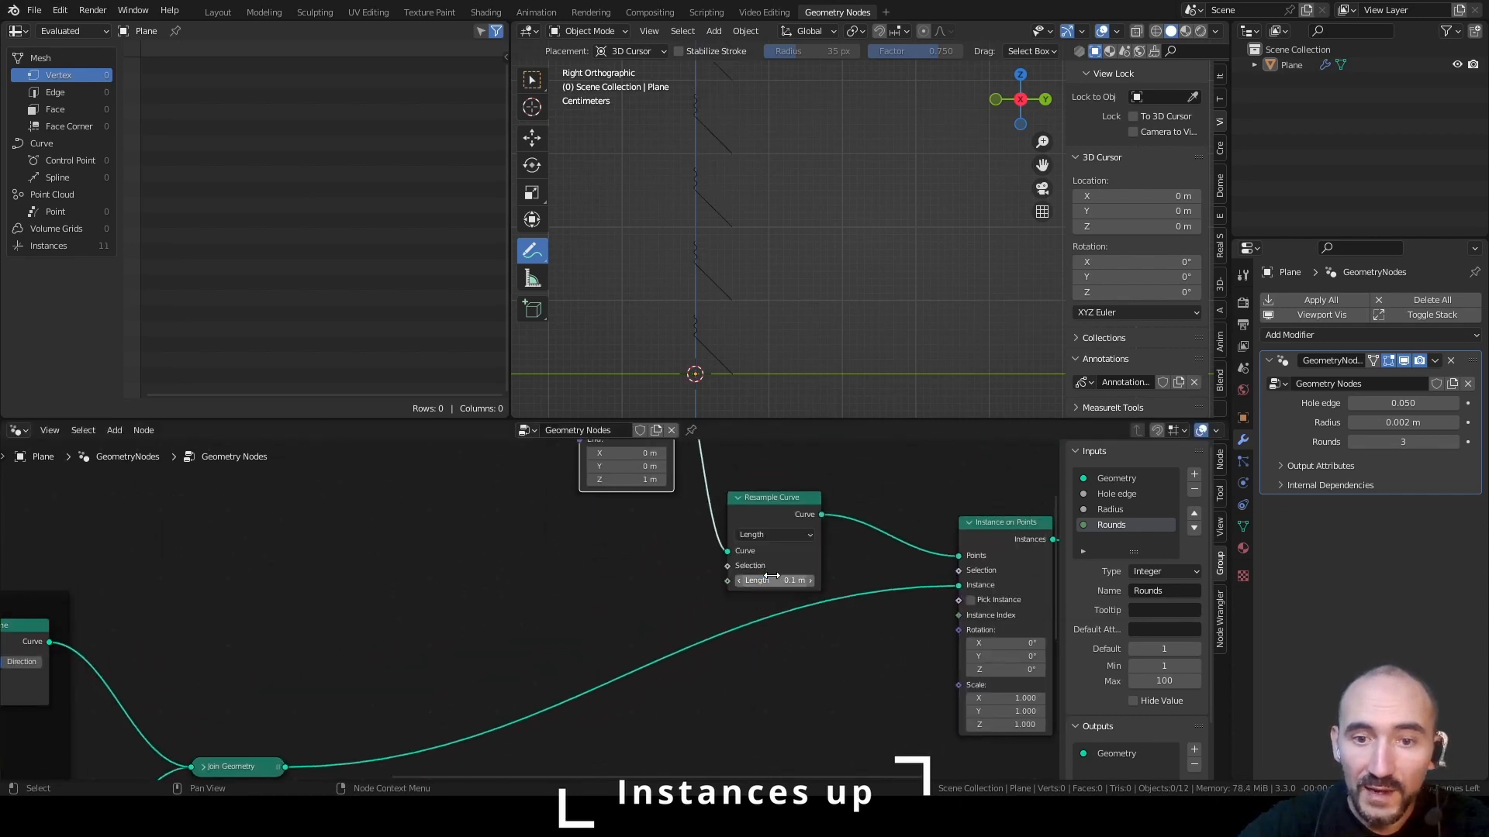
Duplicate the Group Input node and place the copy beside the new Curve Line node
{"action": "middle_click_drag", "start_coordinate": [338, 613], "coordinate": [542, 533]}
{"action": "key", "text": "Home"}
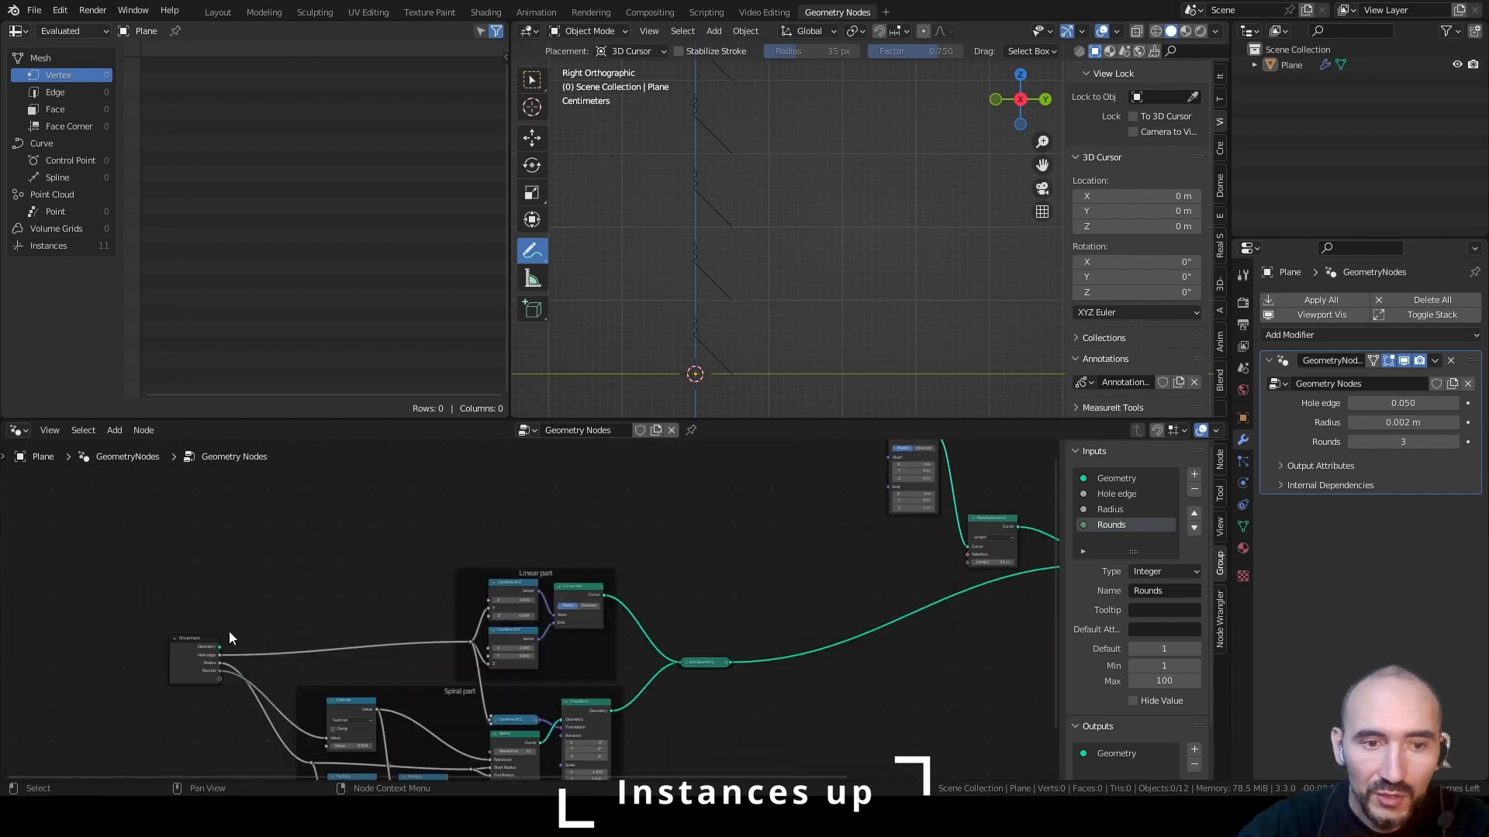
{"action": "left_click", "coordinate": [184, 649]}
{"action": "key", "text": "shift+d"}
{"action": "left_click", "coordinate": [732, 478]}
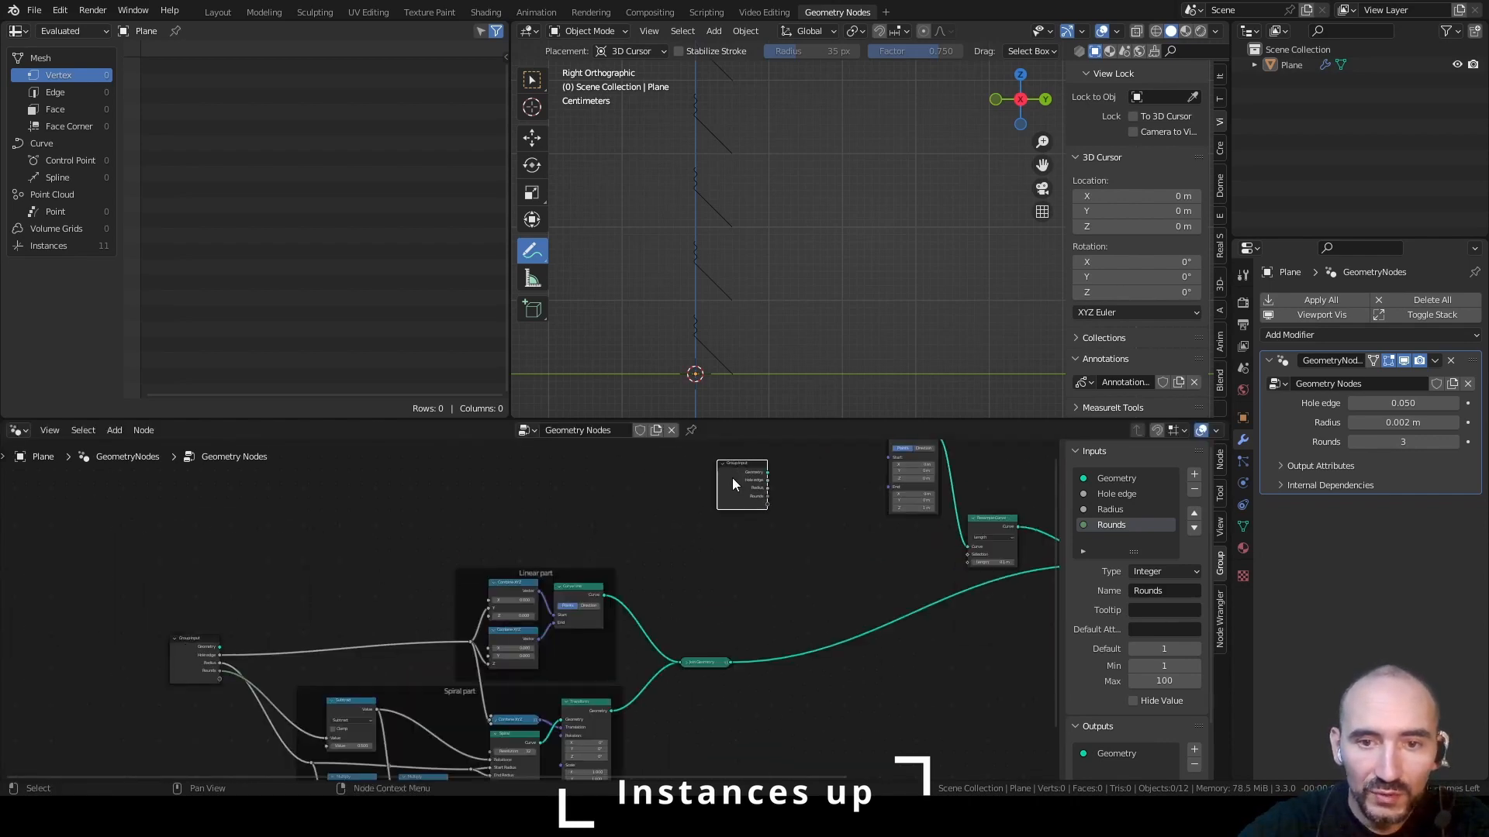
Sum the copied Group Input's Hole edge and the spiral height from Multiply in an Add node feeding Resample Curve's Length
{"action": "scroll", "coordinate": [796, 502], "scroll_direction": "up", "scroll_amount": 8}
{"action": "middle_click_drag", "start_coordinate": [796, 503], "coordinate": [384, 559]}
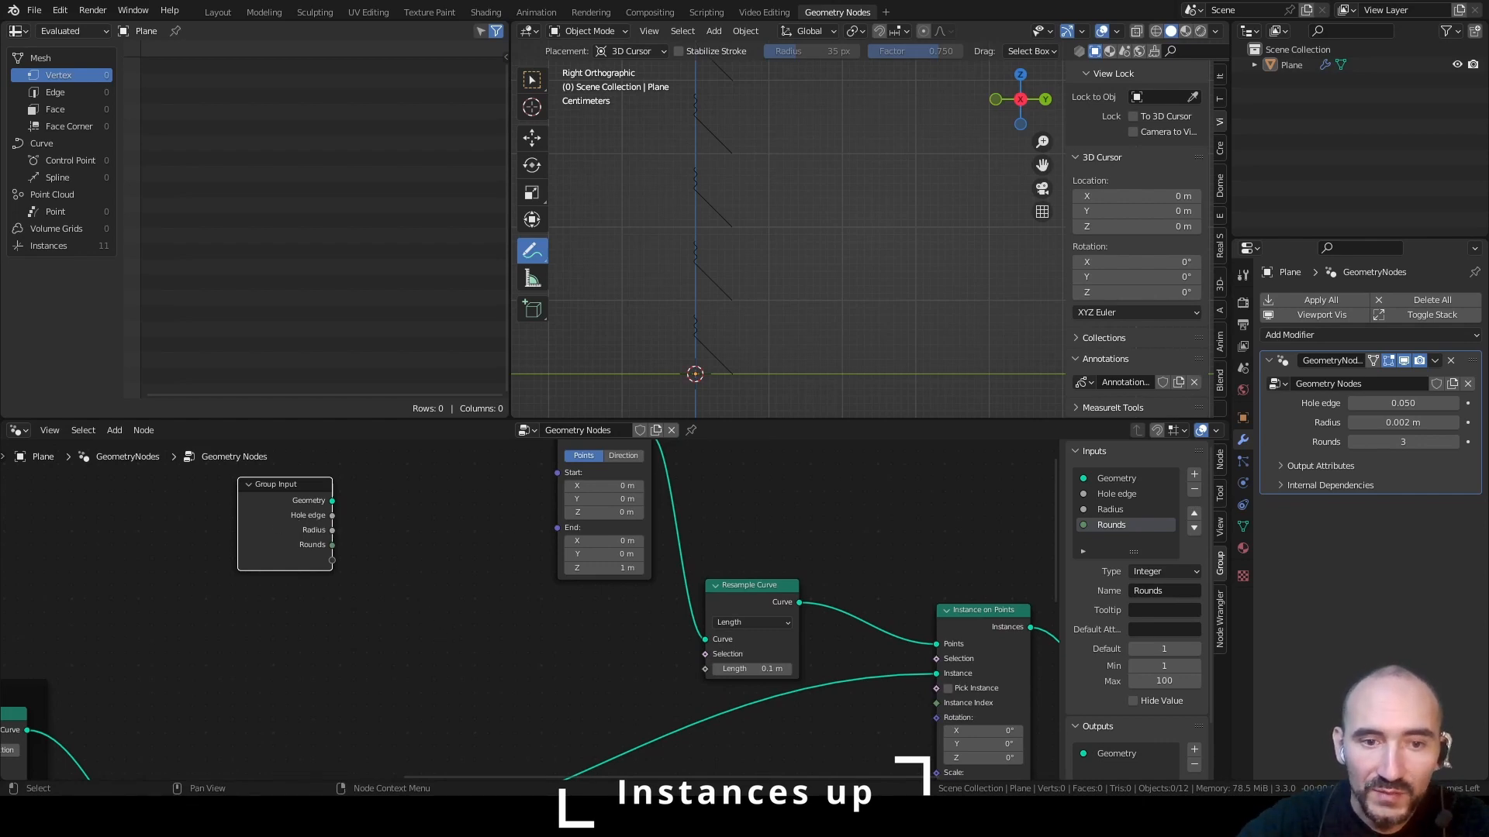
{"action": "middle_click_drag", "start_coordinate": [274, 766], "coordinate": [579, 407]}
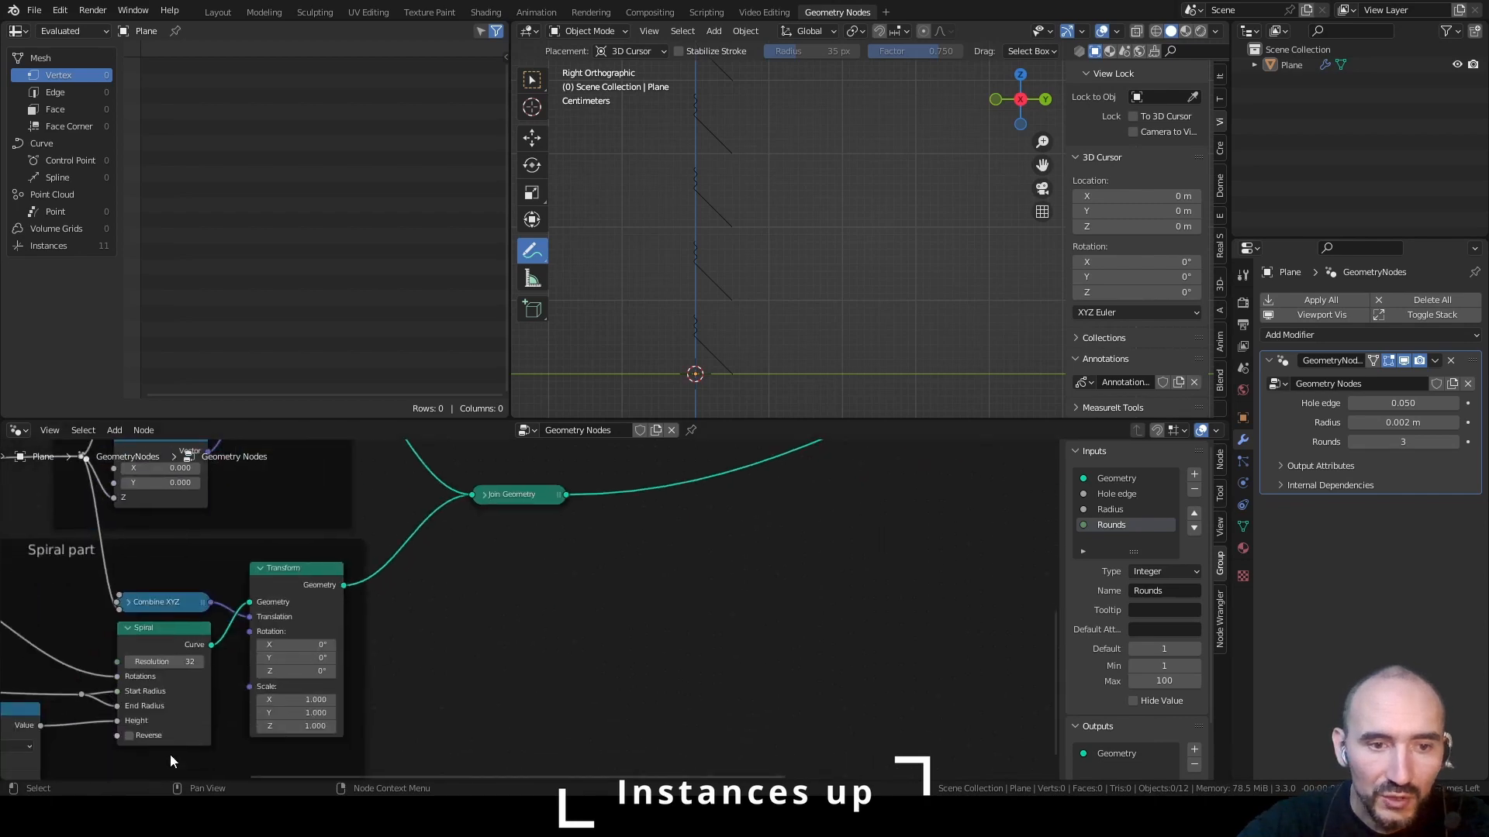
{"action": "middle_click_drag", "start_coordinate": [344, 665], "coordinate": [521, 567]}
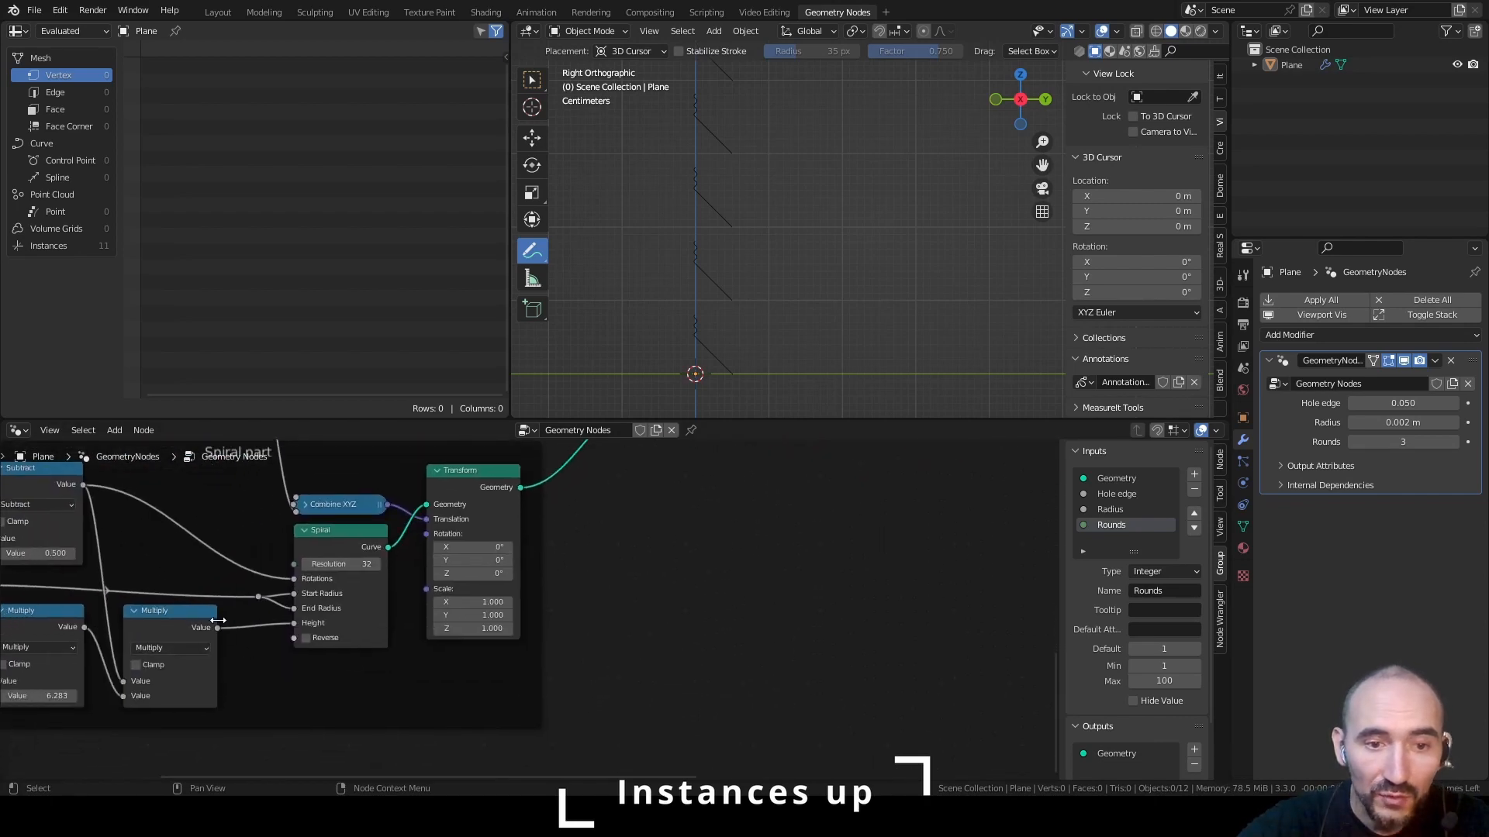
{"action": "left_click_drag", "start_coordinate": [218, 628], "coordinate": [383, 705]}
{"action": "left_click", "coordinate": [464, 671]}
{"action": "key", "text": "alt+s"}
{"action": "middle_click_drag", "start_coordinate": [508, 673], "coordinate": [357, 647]}
{"action": "left_click_drag", "start_coordinate": [324, 619], "coordinate": [577, 729]}
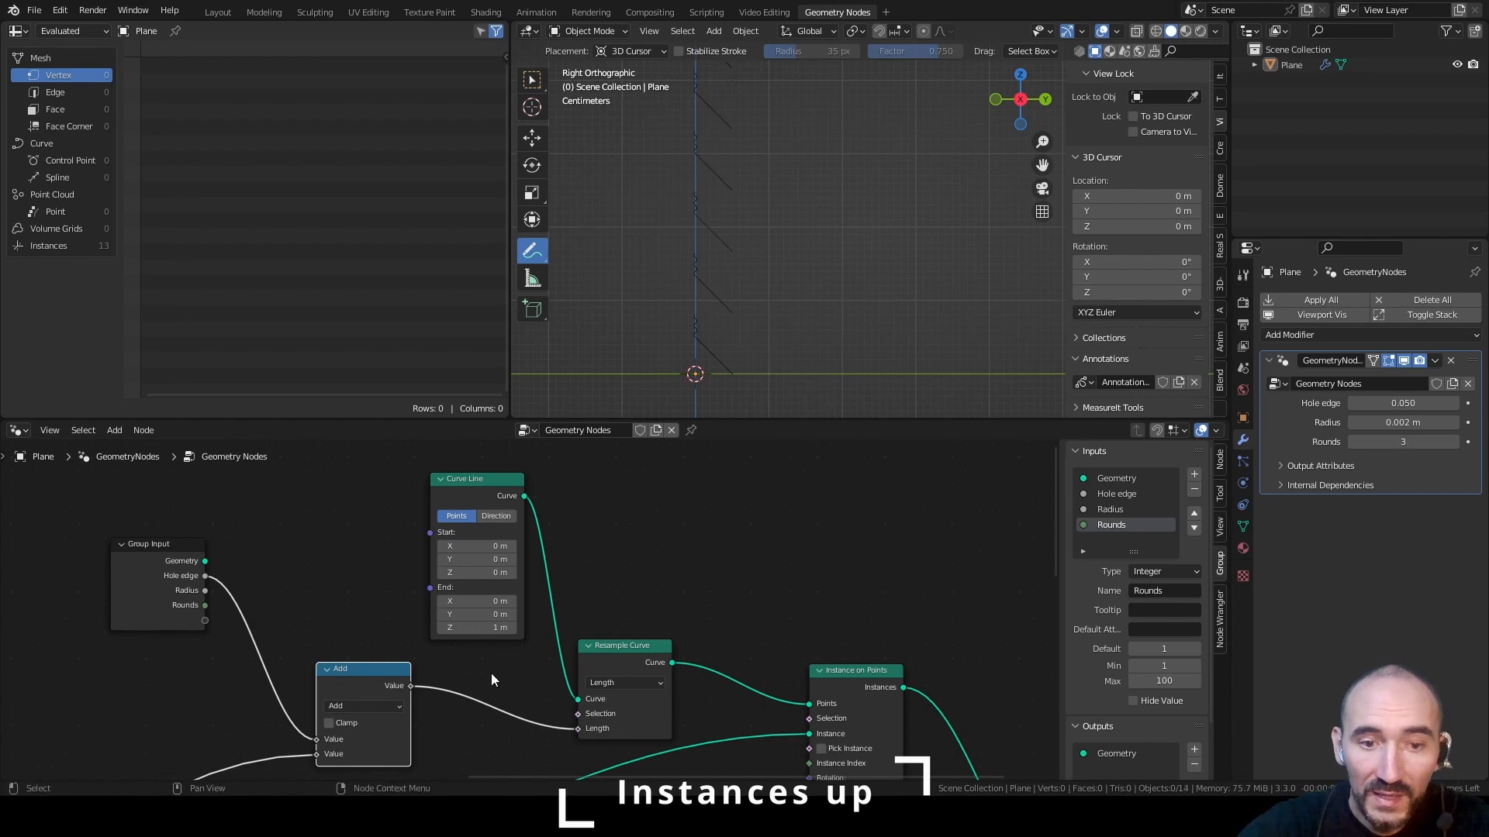
Insert a Multiply node with value 2 between the Add node and Resample Curve's Length
{"action": "left_click", "coordinate": [427, 684]}
{"action": "left_click_drag", "start_coordinate": [410, 686], "coordinate": [468, 677]}
{"action": "type", "text": "mul"}
{"action": "key", "text": "Return"}
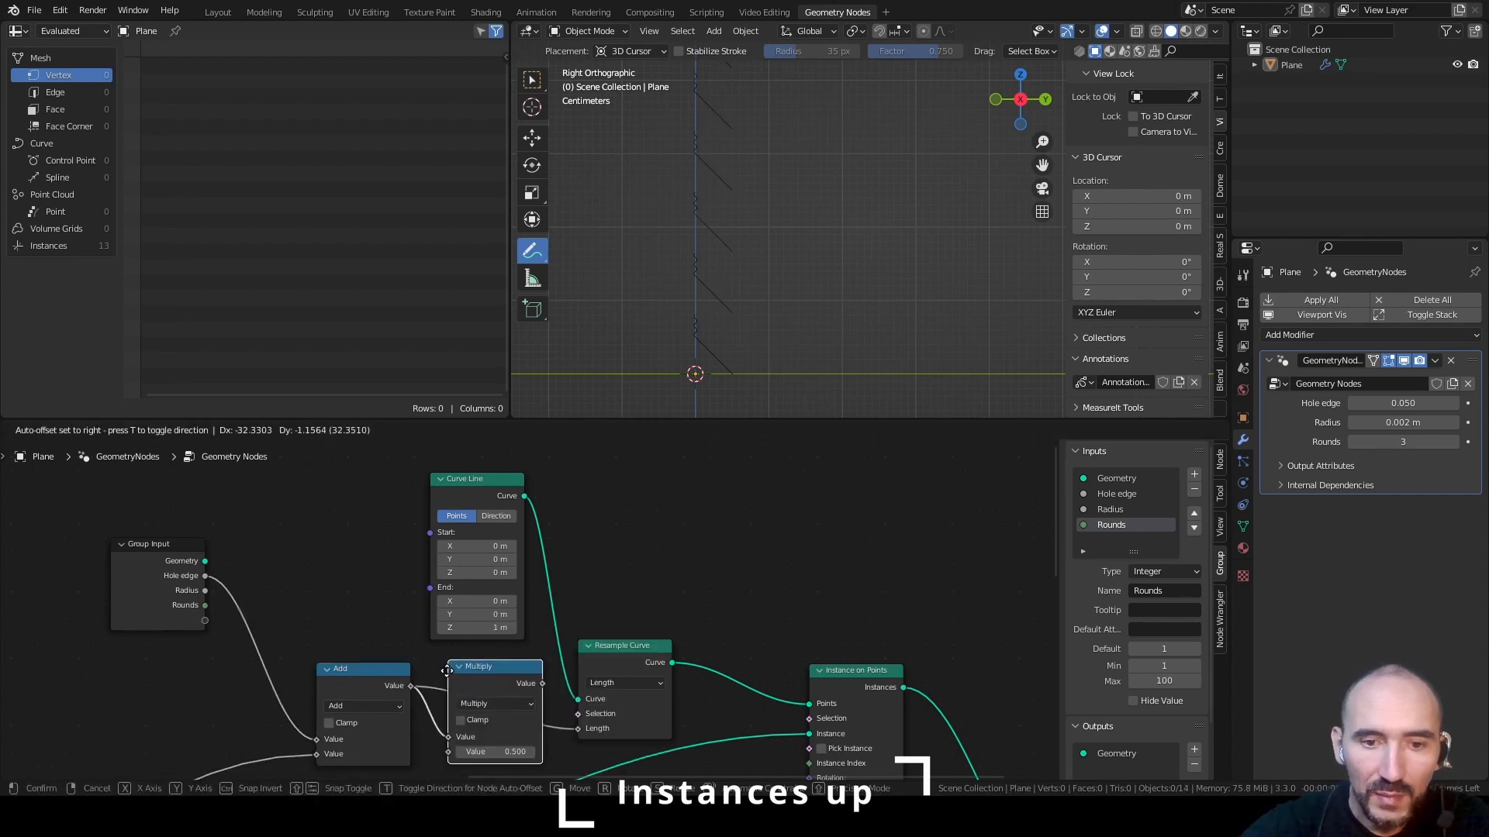
{"action": "left_click", "coordinate": [442, 673]}
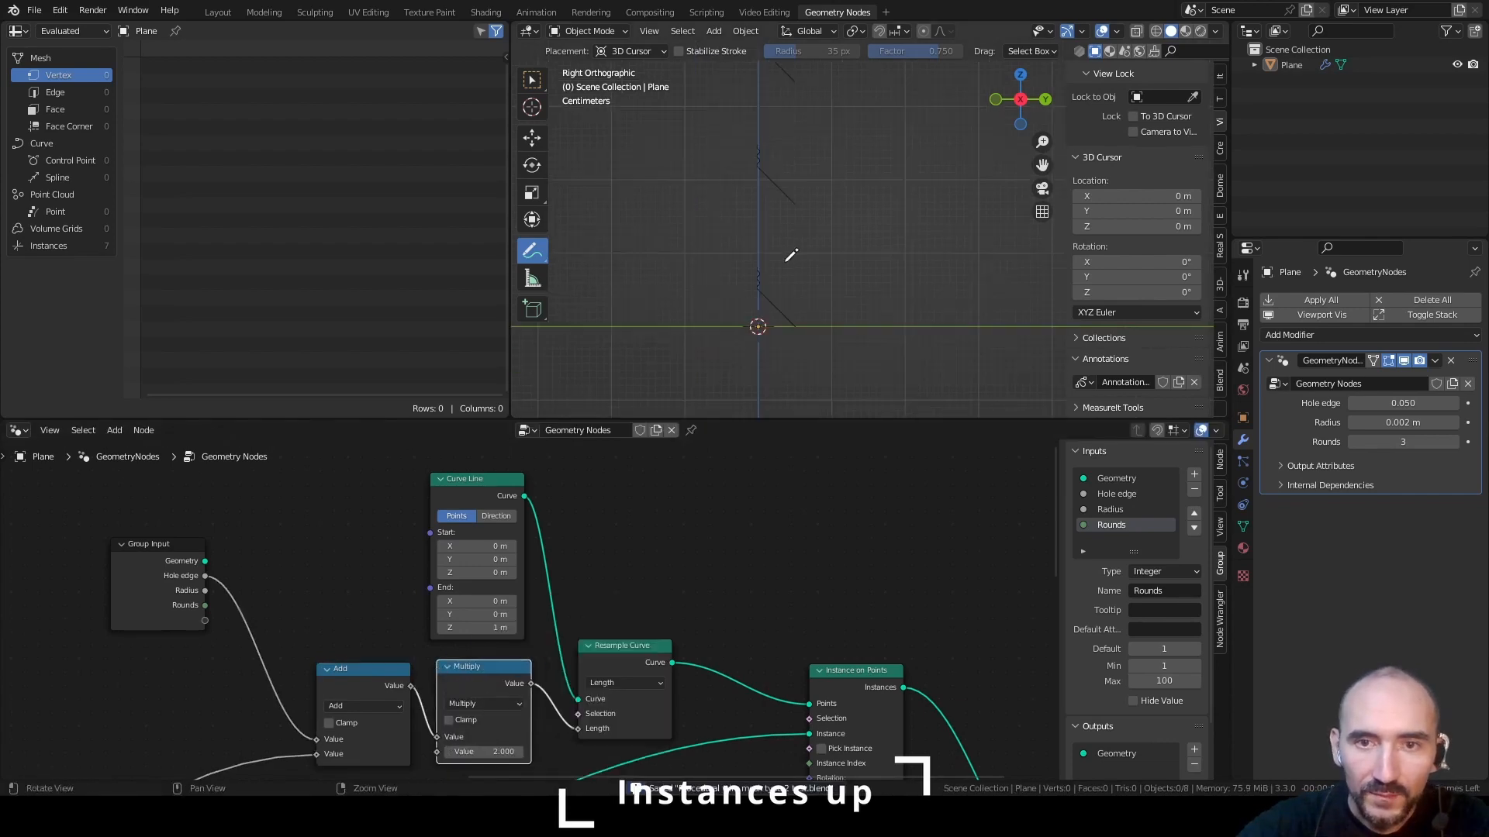
{"action": "mouse_move", "coordinate": [786, 261]}
{"action": "middle_mouse_down"}
{"action": "mouse_move", "coordinate": [840, 267]}
{"action": "mouse_move", "coordinate": [739, 248]}
{"action": "mouse_move", "coordinate": [884, 132]}
{"action": "mouse_move", "coordinate": [806, 264]}
{"action": "middle_mouse_up"}
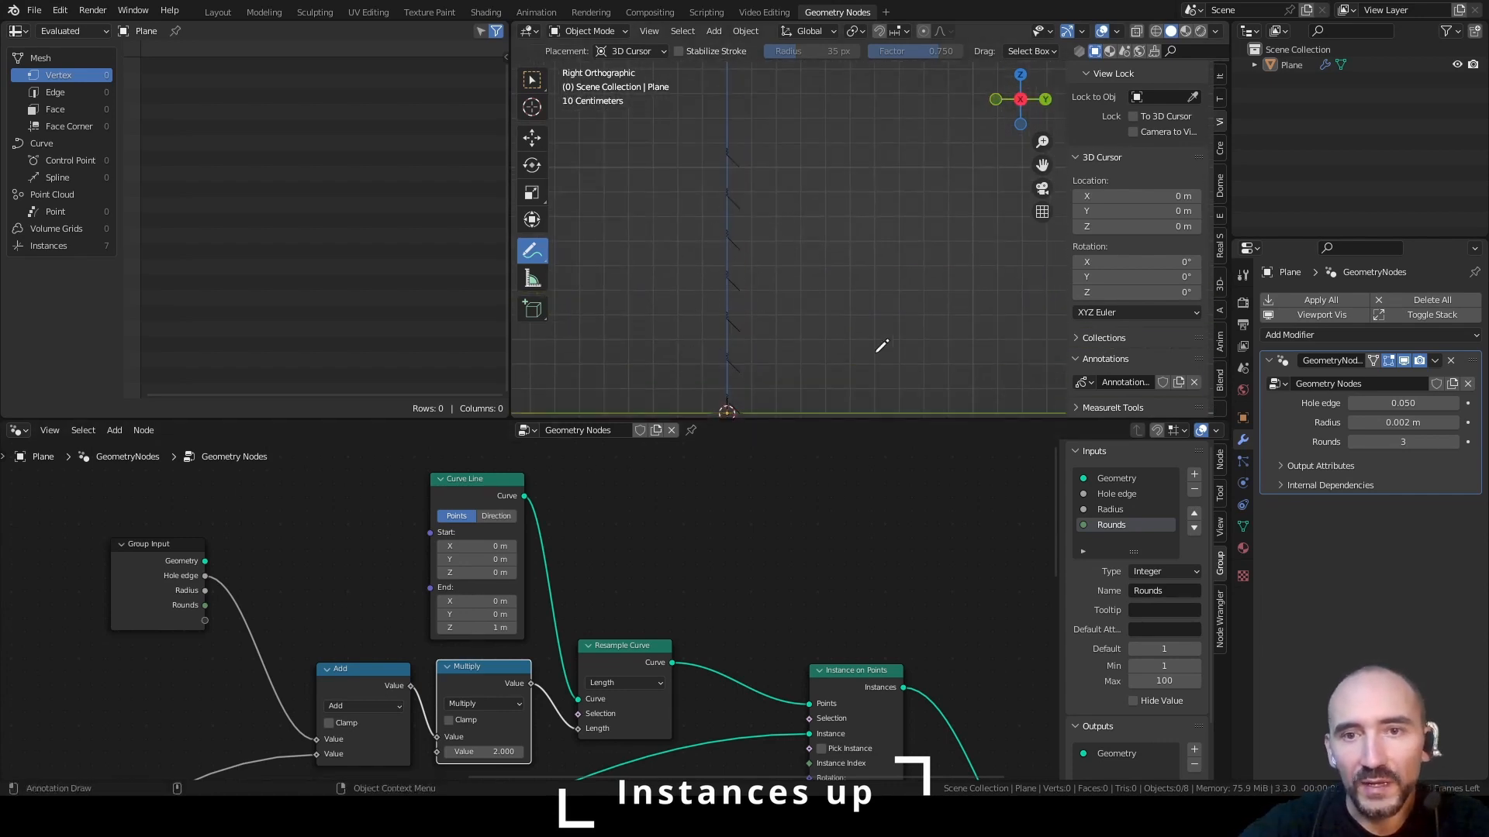
Add a Combine XYZ node feeding Curve Line's End and expose its Z as a new group input
{"action": "left_click", "coordinate": [308, 541]}
{"action": "key", "text": "F3"}
{"action": "type", "text": "combine xyz"}
{"action": "key", "text": "Return"}
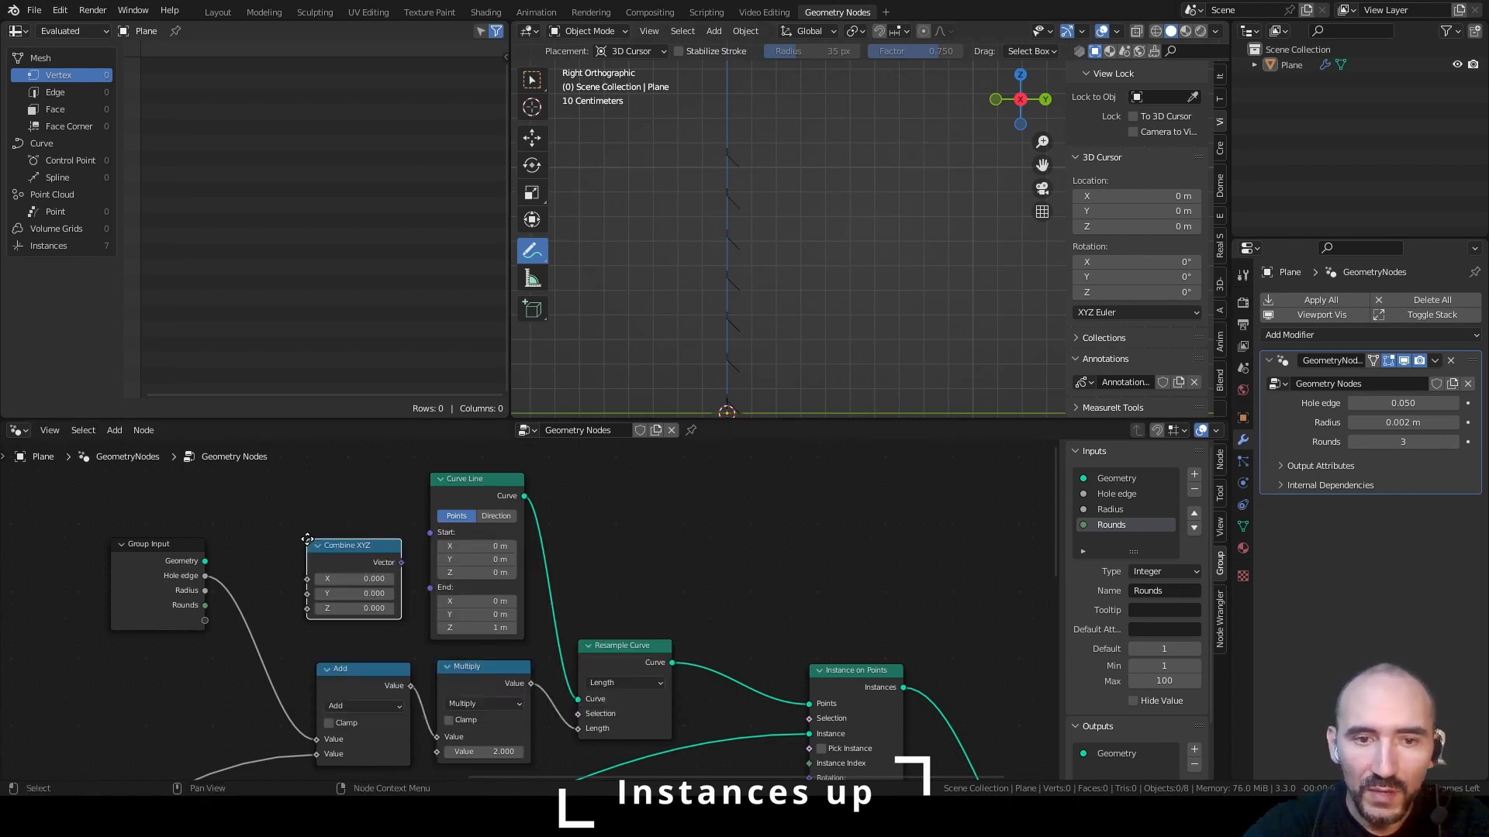
{"action": "left_click", "coordinate": [308, 545]}
{"action": "left_click_drag", "start_coordinate": [401, 562], "coordinate": [431, 588]}
{"action": "left_click_drag", "start_coordinate": [308, 608], "coordinate": [203, 620]}
Rename the Z group input to Height, set its minimum to 0 and maximum to 100, and save the file
{"action": "left_click", "coordinate": [1103, 542]}
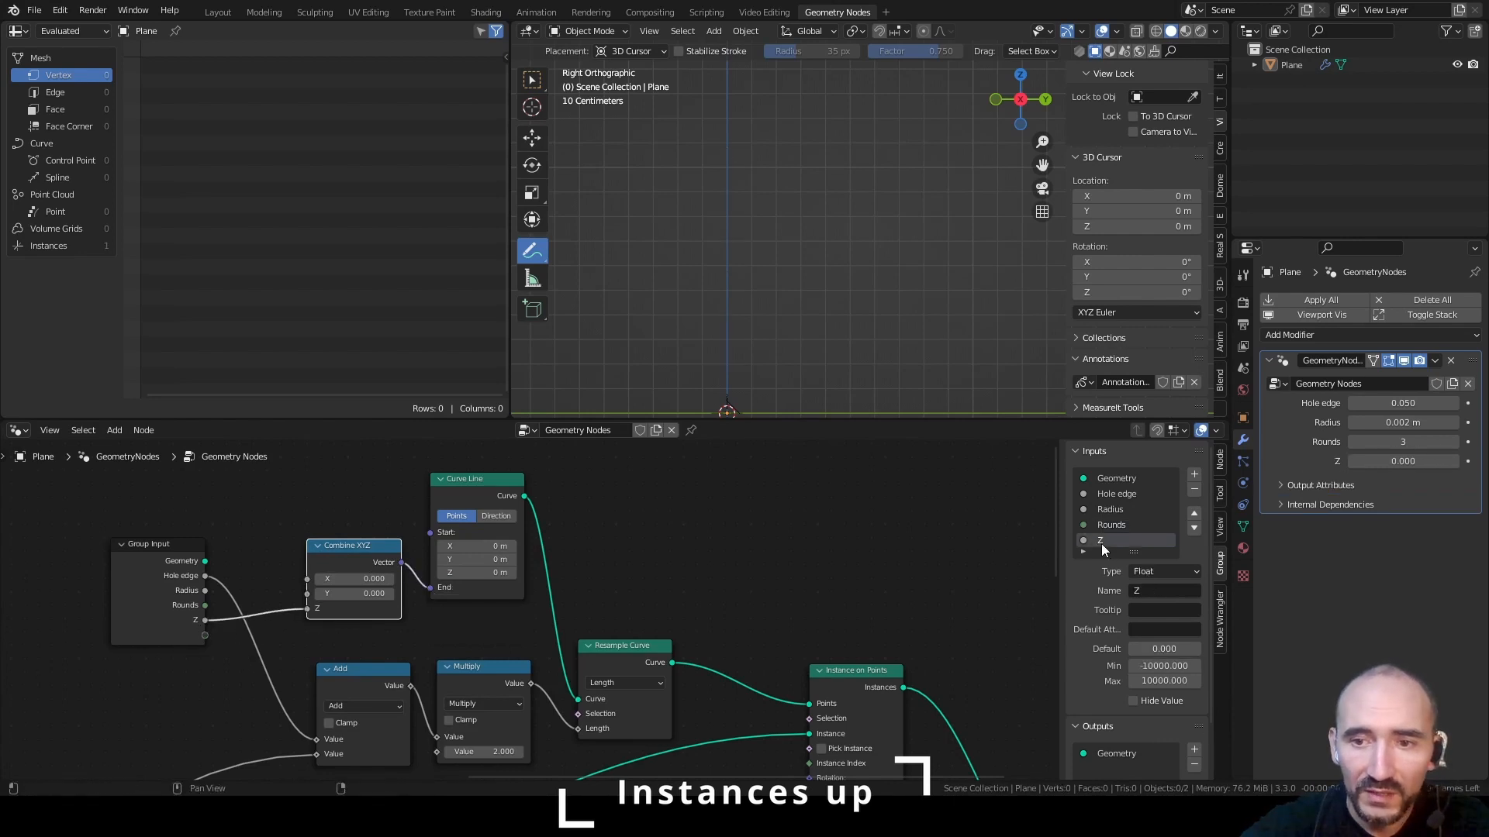
{"action": "left_click", "coordinate": [1149, 589]}
{"action": "type", "text": "Height"}
{"action": "left_click", "coordinate": [1155, 665]}
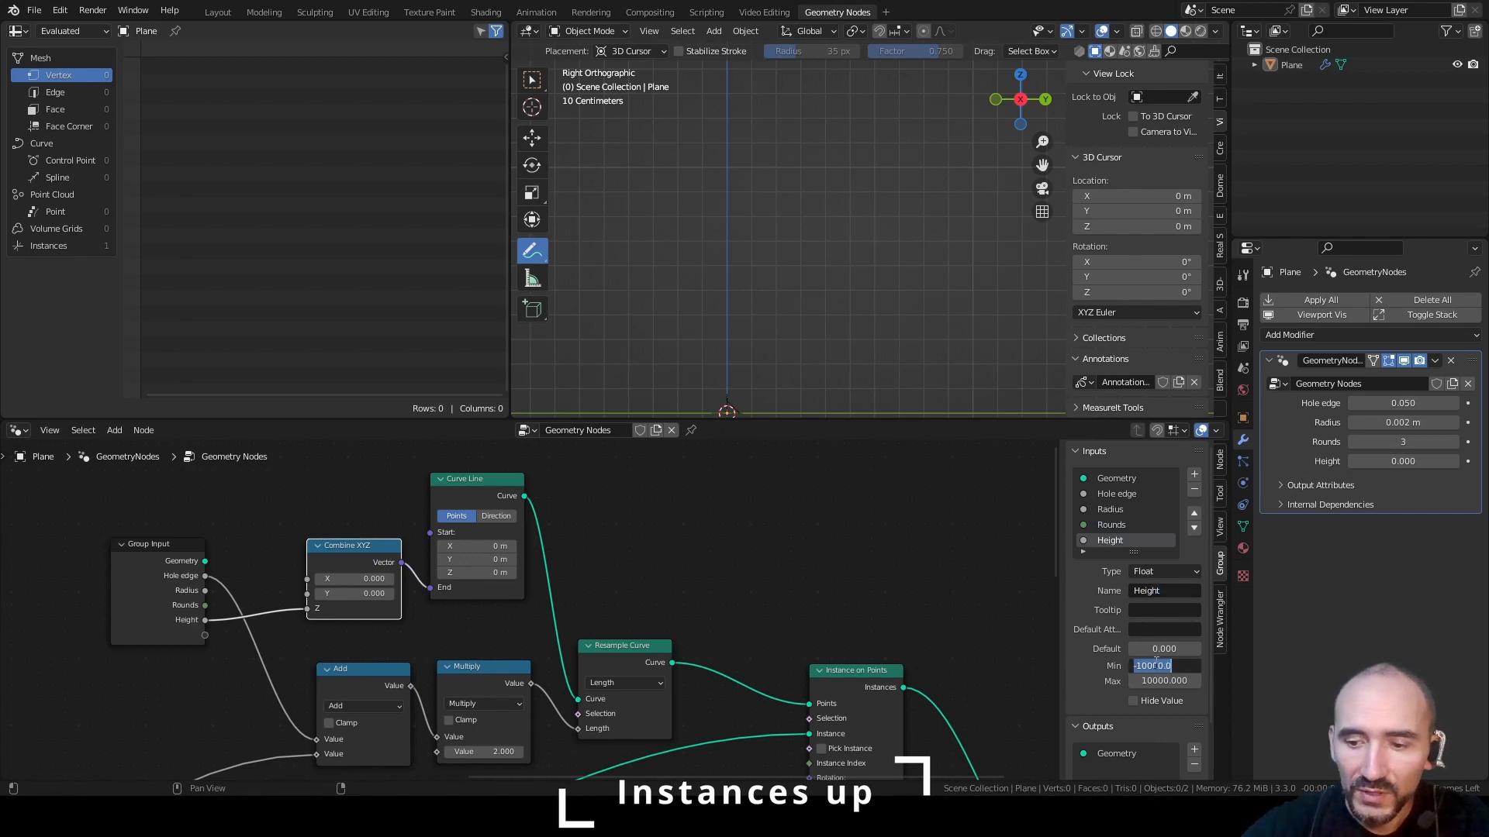
{"action": "type", "text": "0"}
{"action": "key", "text": "Tab"}
{"action": "type", "text": "100"}
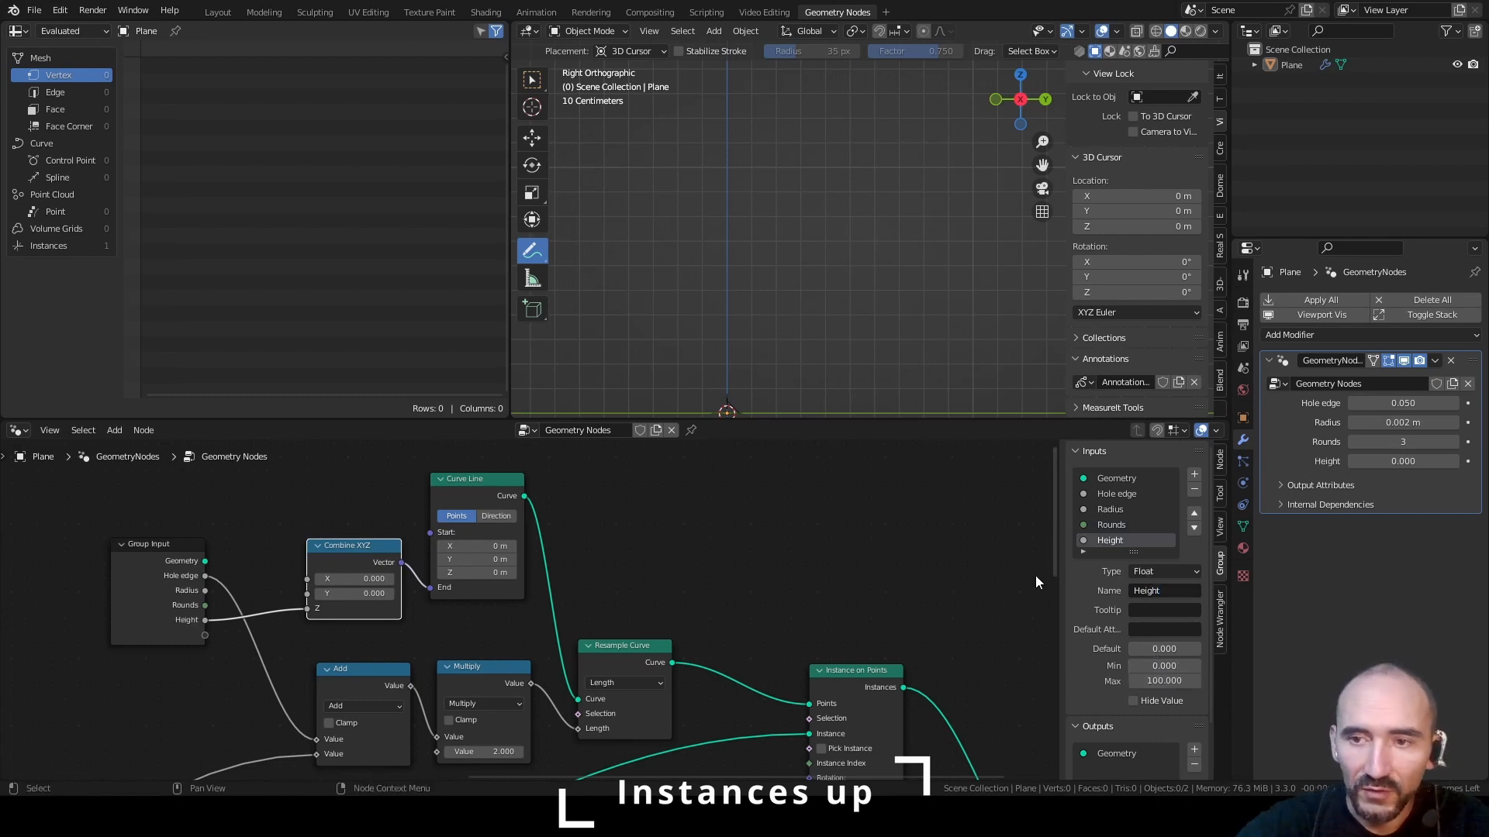
{"action": "key", "text": "ctrl+s"}
Reorder the group inputs to Rounds, Height, Hole edge and Radius, and save the file
{"action": "left_click", "coordinate": [1194, 513]}
{"action": "left_click", "coordinate": [1194, 514]}
{"action": "left_click", "coordinate": [1194, 514]}
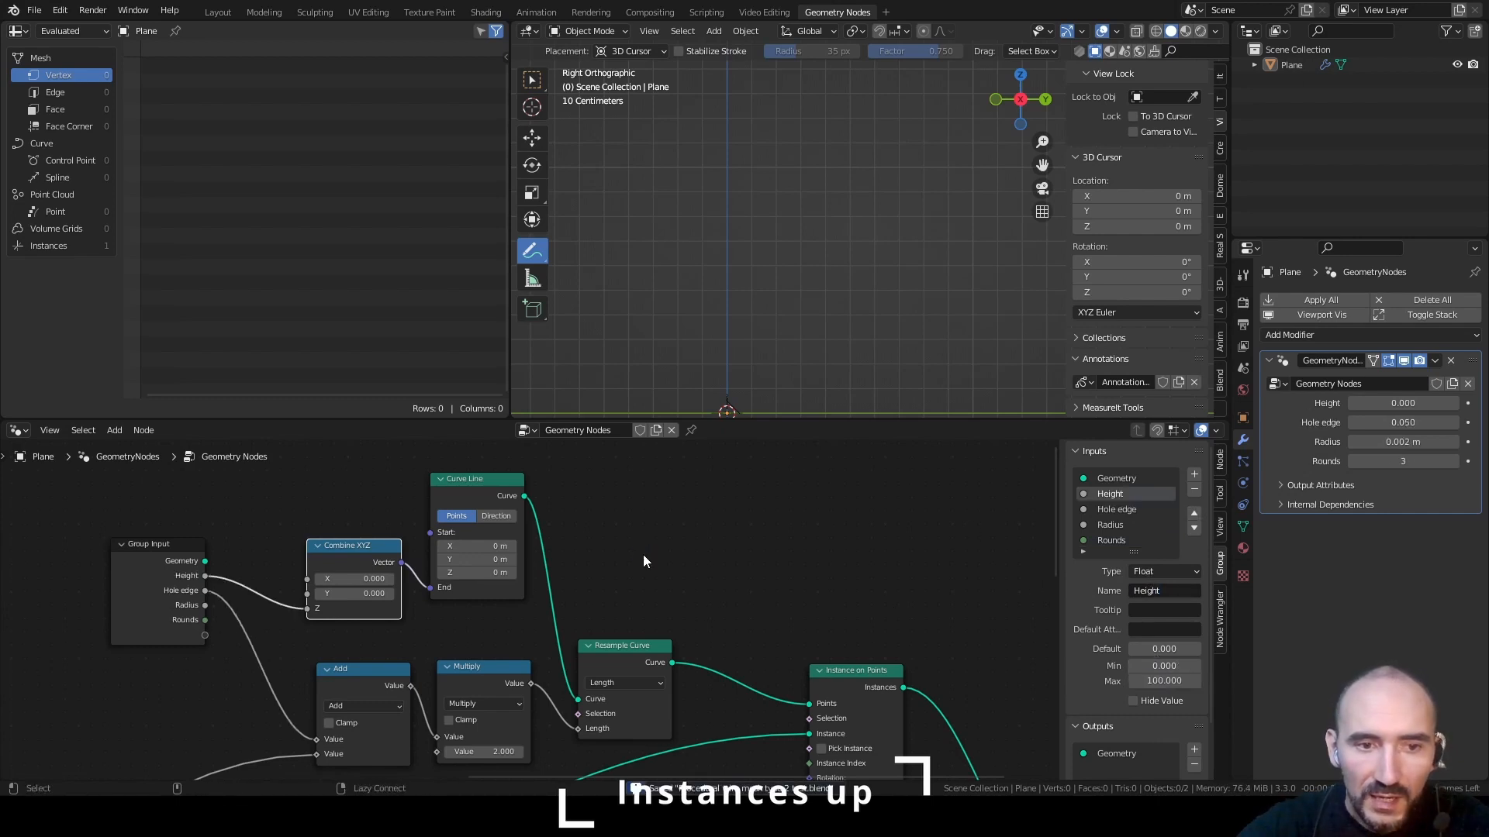
{"action": "left_click", "coordinate": [1111, 540]}
{"action": "left_click", "coordinate": [1194, 514]}
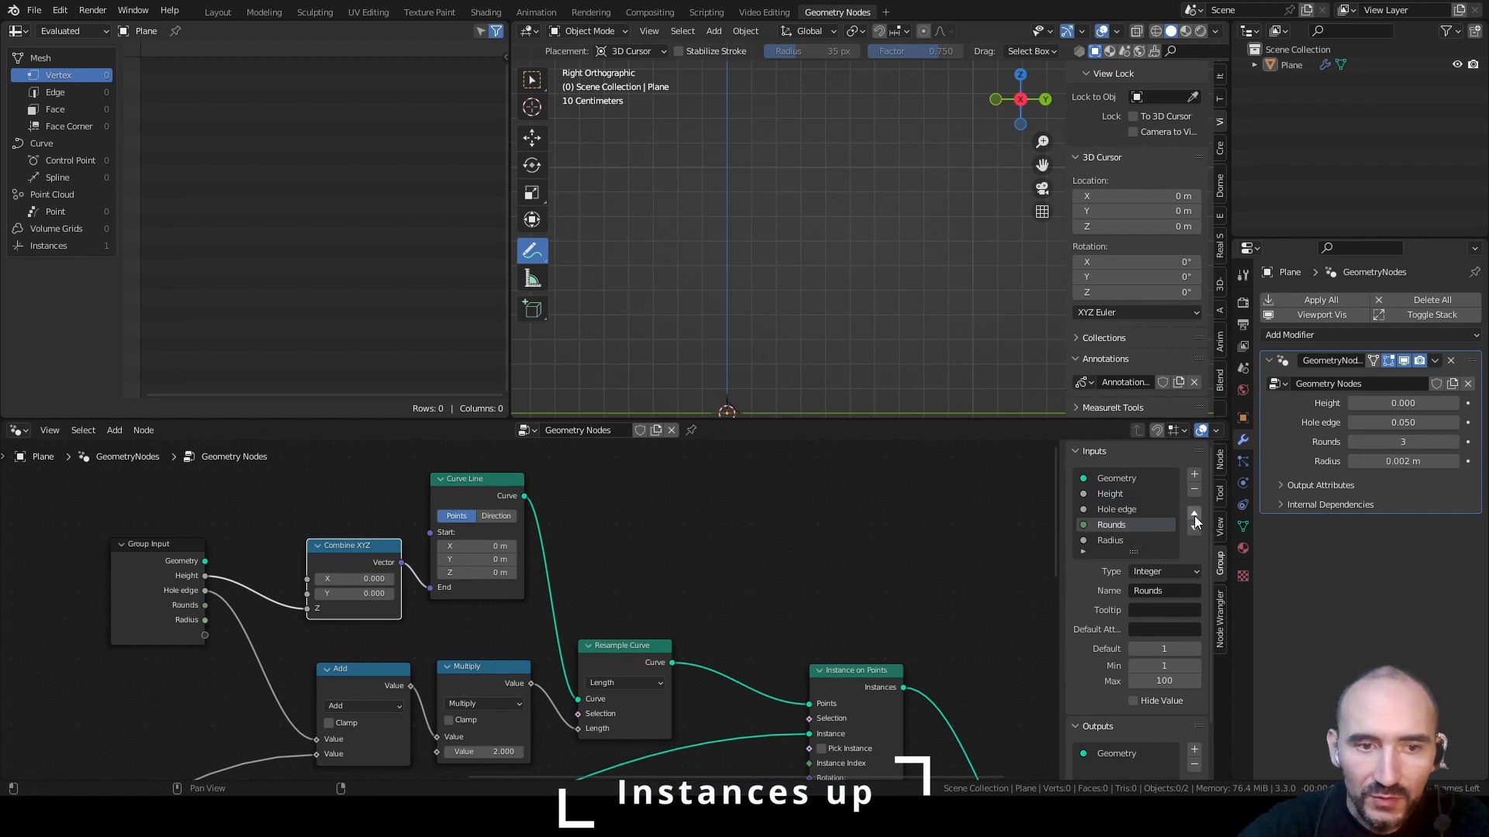
{"action": "left_click", "coordinate": [1194, 513]}
{"action": "left_click", "coordinate": [1194, 514]}
{"action": "key", "text": "ctrl+s"}
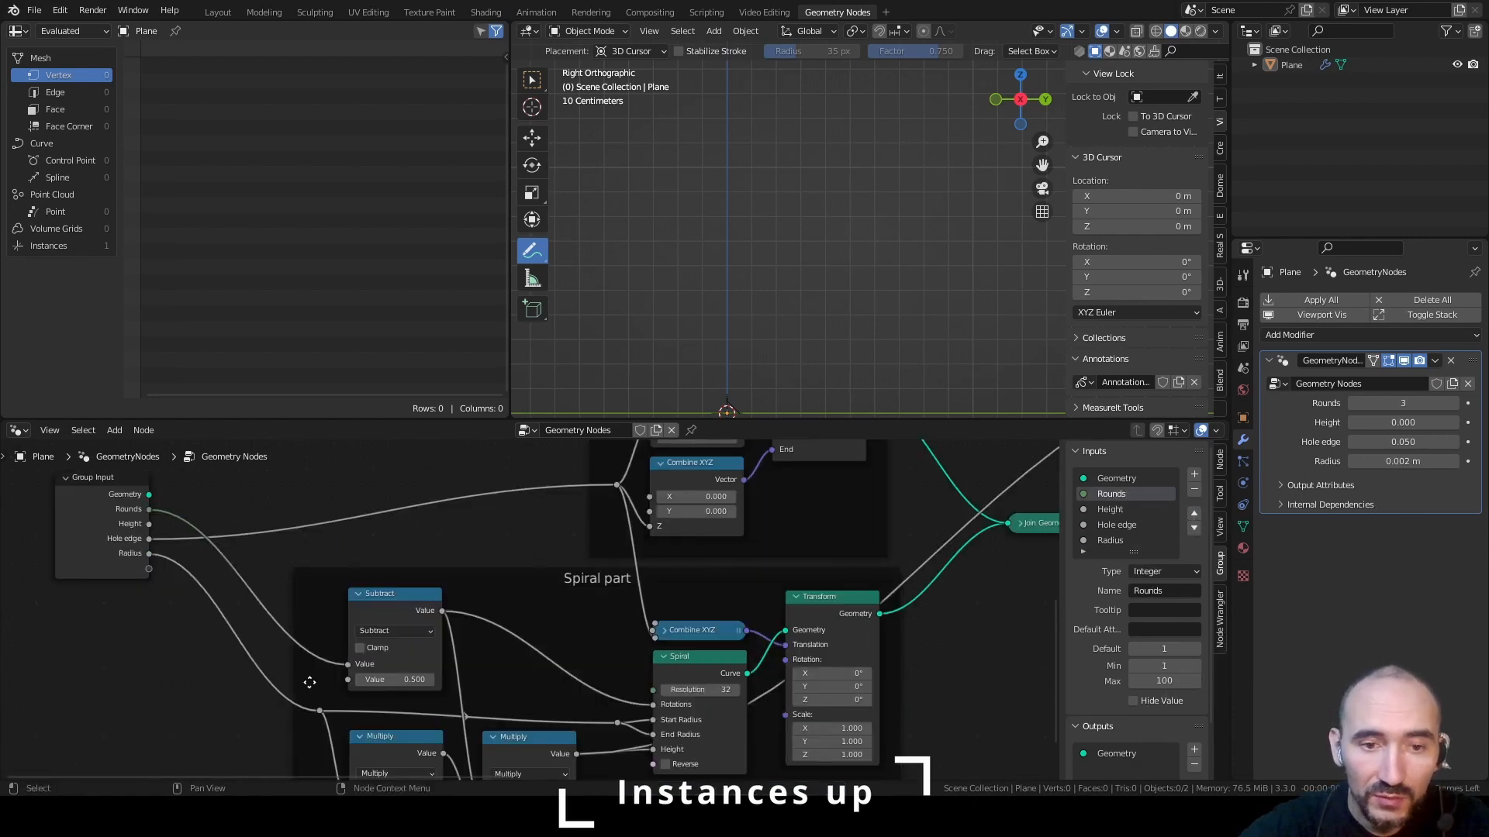
Expose the Spiral node's Resolution as the group input above Rounds, save, and tidy the link reroutes
{"action": "middle_click_drag", "start_coordinate": [641, 681], "coordinate": [635, 744]}
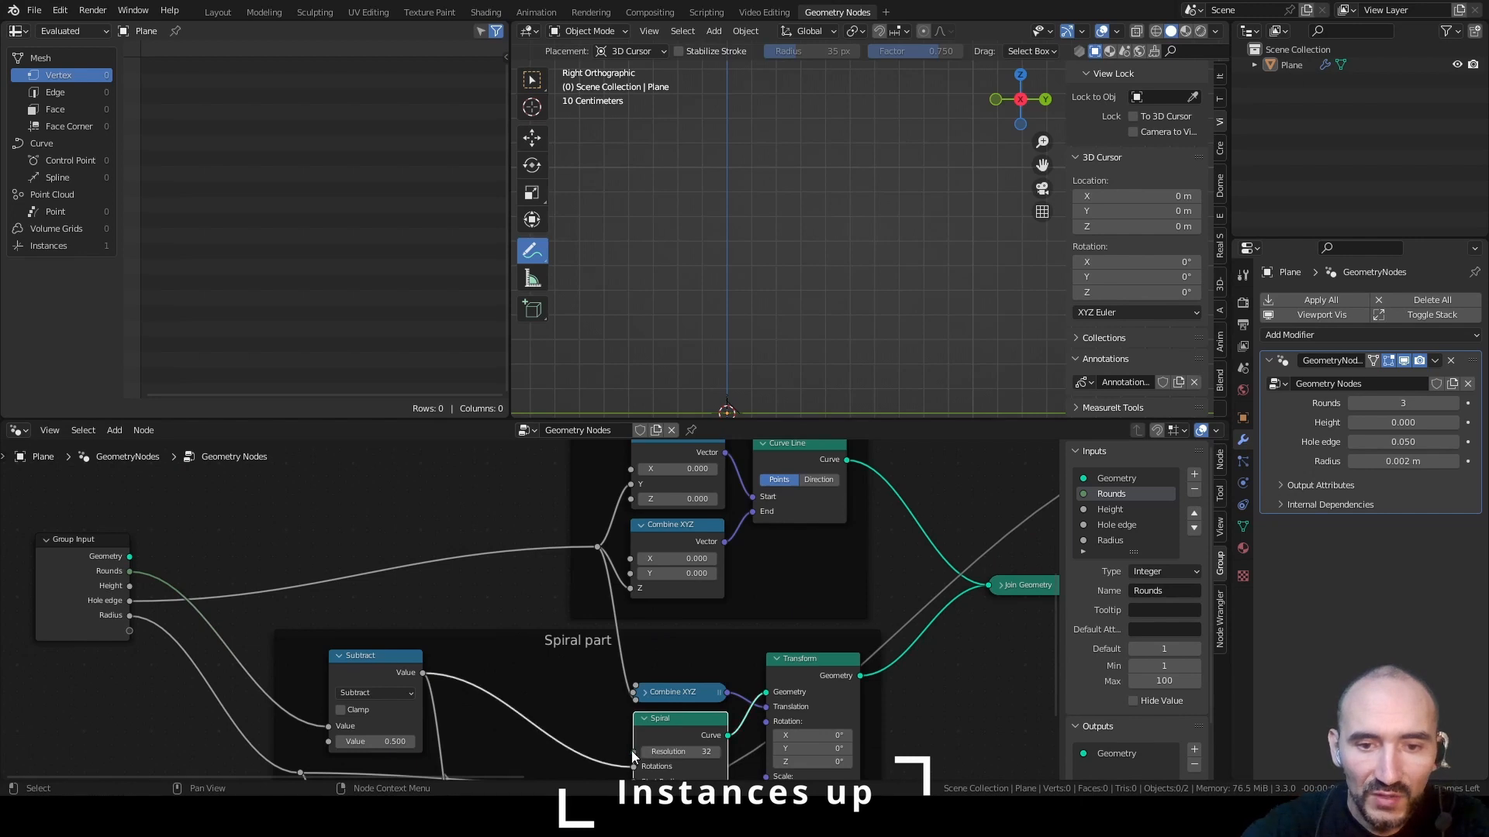
{"action": "left_click_drag", "start_coordinate": [633, 751], "coordinate": [132, 634]}
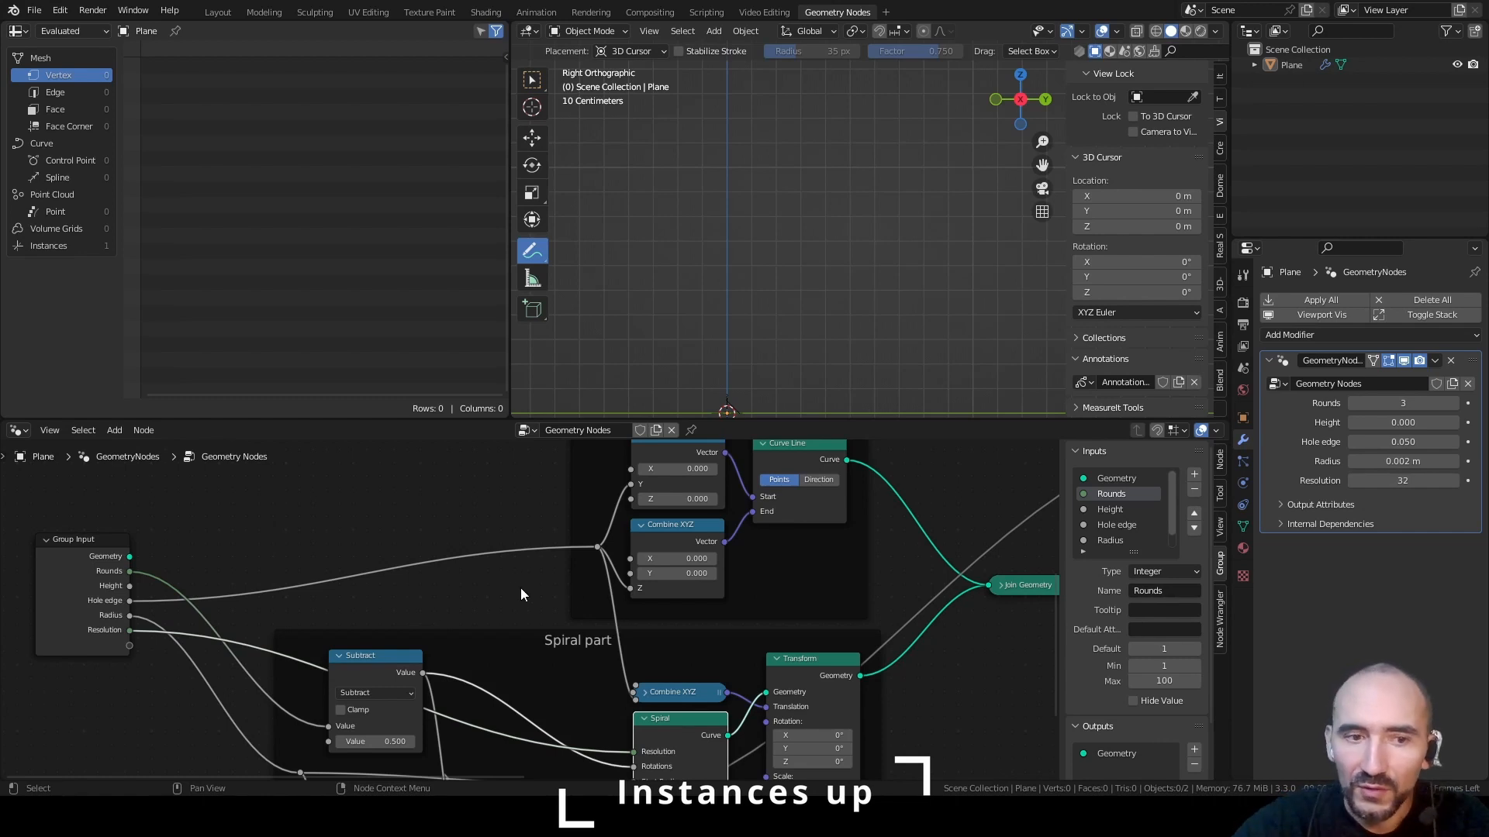
{"action": "scroll", "coordinate": [1120, 516], "scroll_direction": "down", "scroll_amount": 1}
{"action": "left_click", "coordinate": [1117, 540]}
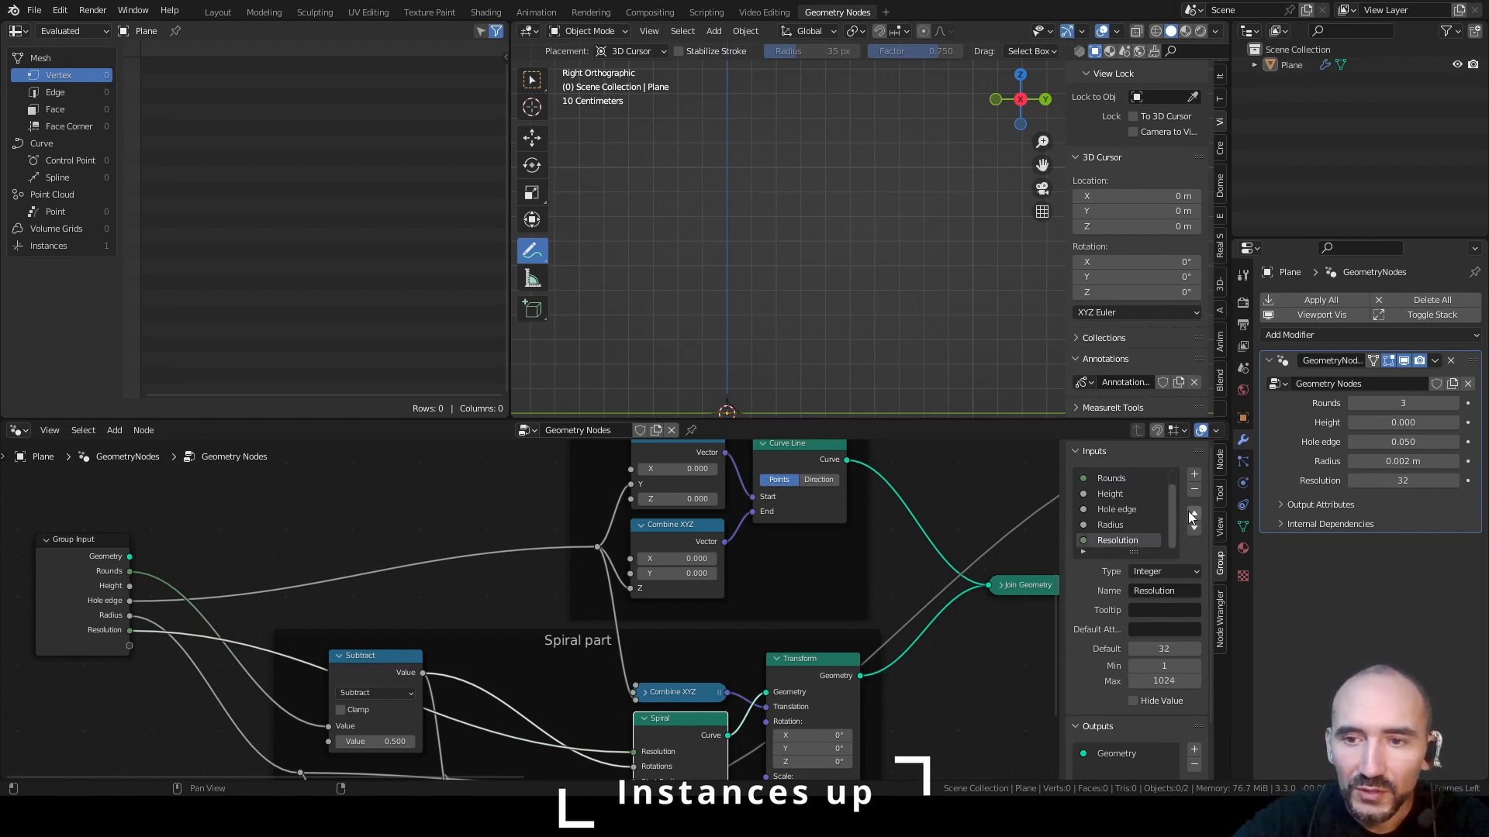
{"action": "left_click", "coordinate": [1193, 513]}
{"action": "left_click", "coordinate": [1194, 513]}
{"action": "left_click", "coordinate": [1193, 513]}
{"action": "left_click", "coordinate": [1193, 513]}
{"action": "key", "text": "ctrl+s"}
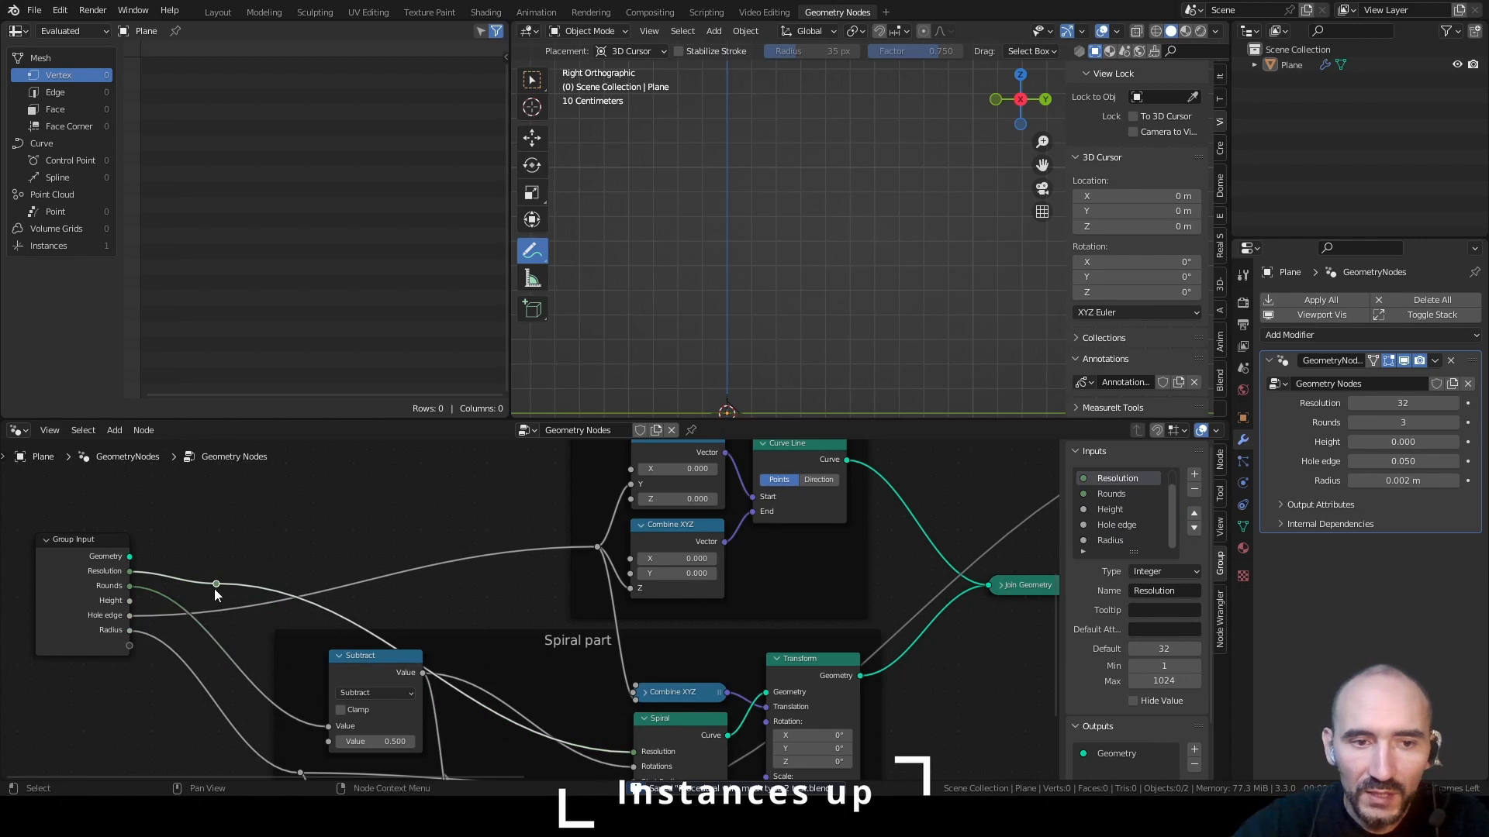
{"action": "left_click_drag", "start_coordinate": [214, 588], "coordinate": [406, 563]}
{"action": "left_click_drag", "start_coordinate": [597, 547], "coordinate": [593, 589]}
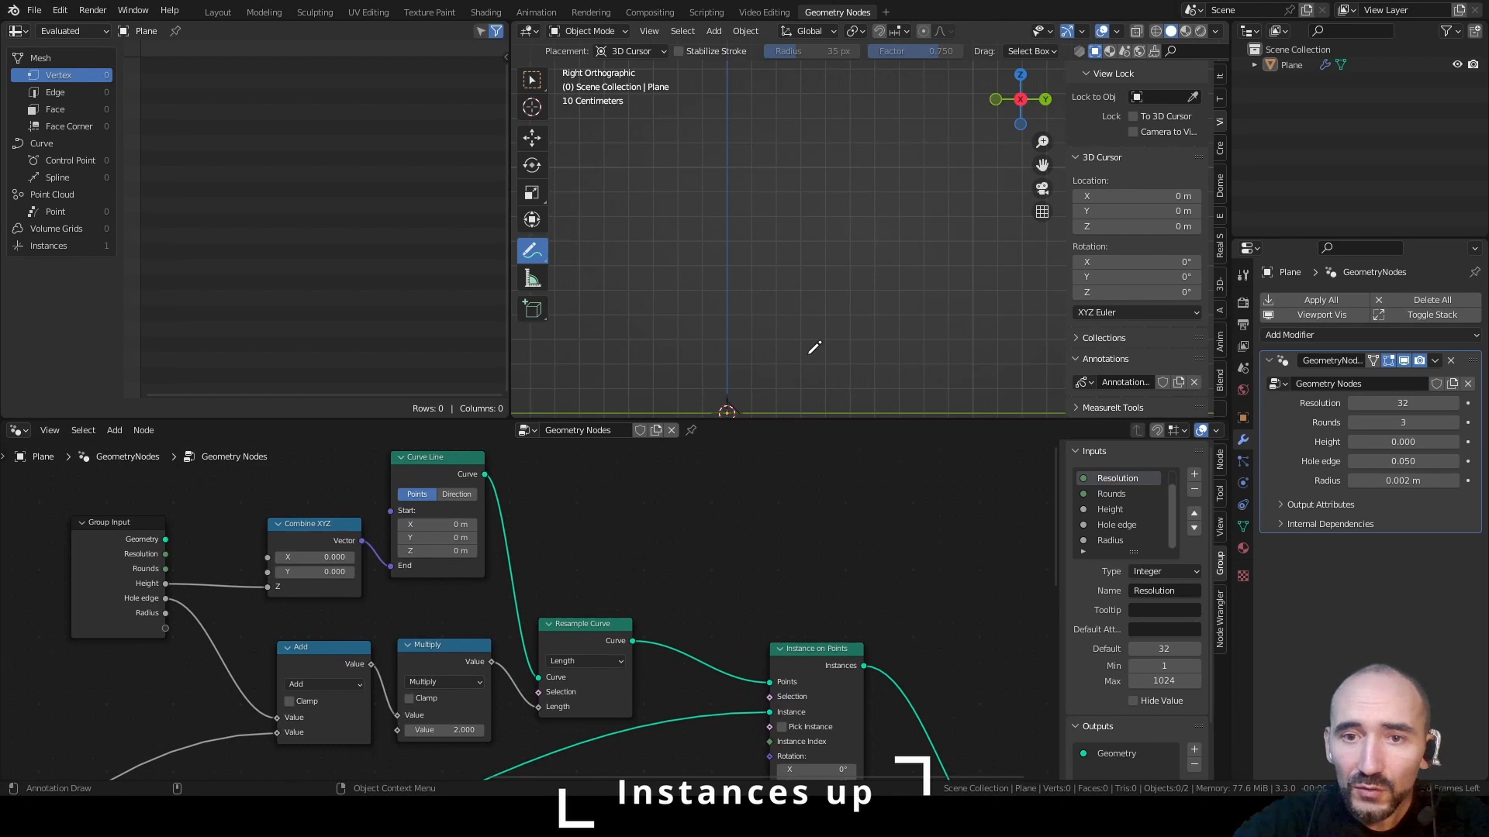
Set the modifier's Height to 1 and inspect the stacked instances in the viewport
{"action": "middle_click_drag", "start_coordinate": [807, 342], "coordinate": [875, 291], "text": "shift"}
{"action": "left_click", "coordinate": [1411, 440]}
{"action": "type", "text": "1"}
{"action": "key", "text": "Return"}
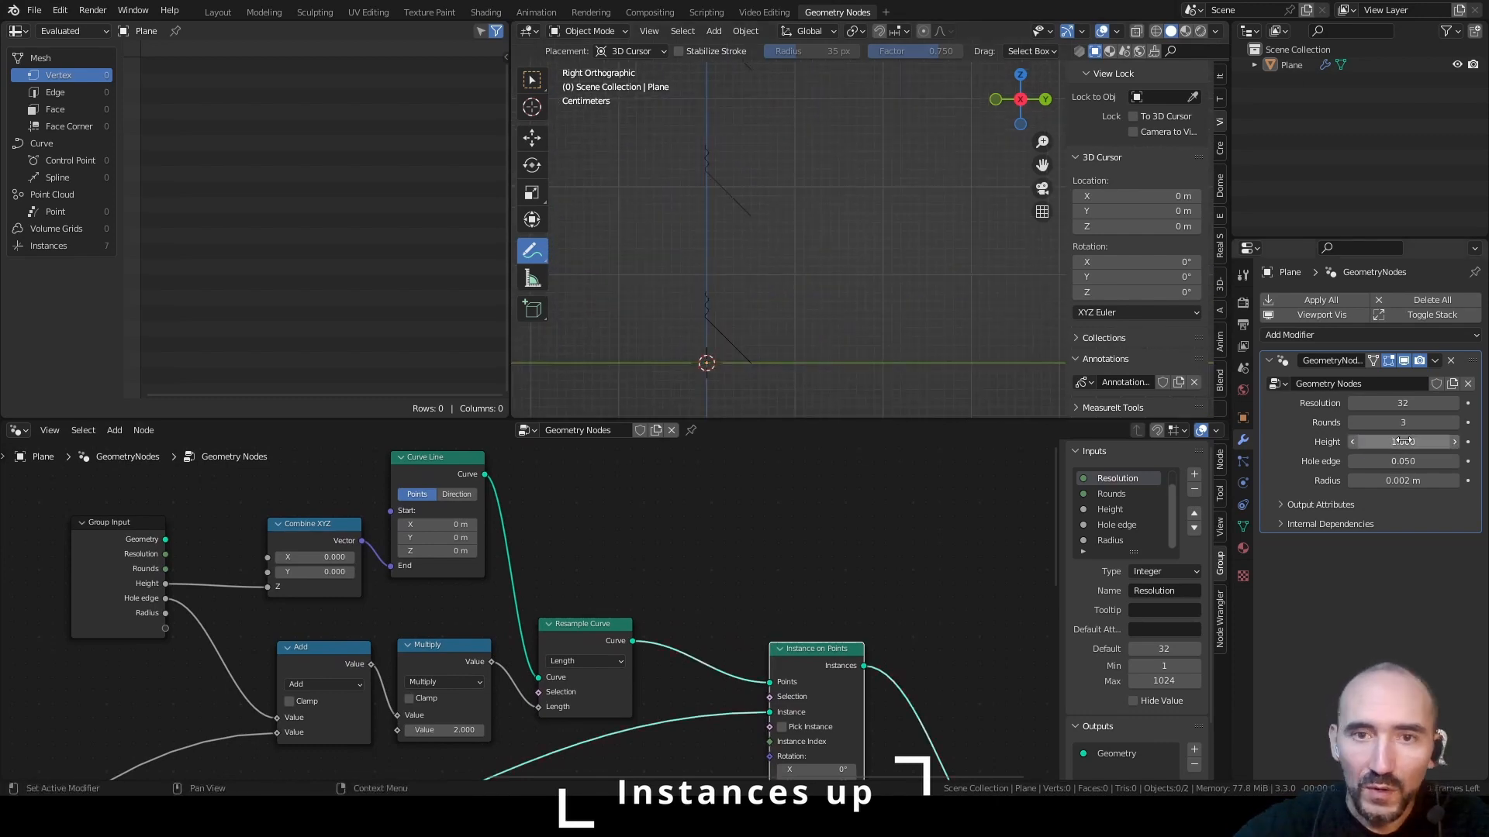
{"action": "scroll", "coordinate": [896, 181], "scroll_direction": "down", "scroll_amount": 1}
{"action": "middle_click_drag", "start_coordinate": [897, 181], "coordinate": [805, 235], "text": "shift"}
{"action": "scroll", "coordinate": [948, 161], "scroll_direction": "down", "scroll_amount": 5}
{"action": "middle_click_drag", "start_coordinate": [950, 160], "coordinate": [805, 334], "text": "shift"}
{"action": "scroll", "coordinate": [766, 277], "scroll_direction": "down", "scroll_amount": 2}
{"action": "scroll", "coordinate": [819, 293], "scroll_direction": "up", "scroll_amount": 2}
Test other Height values in the modifier, going through 0.841 to 1.156
{"action": "mouse_move", "coordinate": [1405, 441]}
{"action": "left_mouse_down"}
{"action": "mouse_move", "coordinate": [1364, 442]}
{"action": "mouse_move", "coordinate": [1411, 442]}
{"action": "mouse_move", "coordinate": [1372, 442]}
{"action": "mouse_move", "coordinate": [1395, 442]}
{"action": "left_mouse_up"}
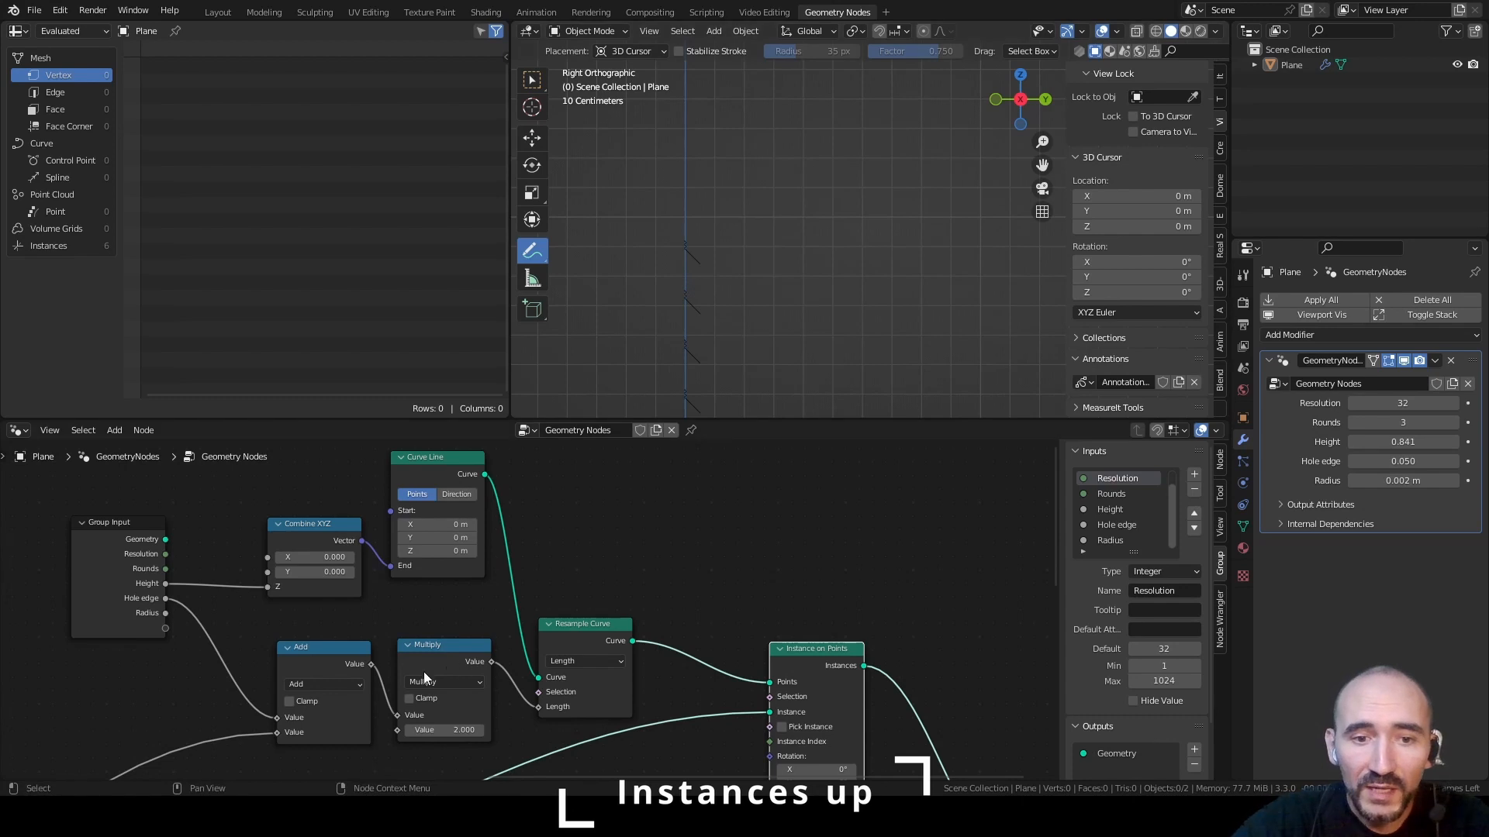
{"action": "mouse_move", "coordinate": [491, 661]}
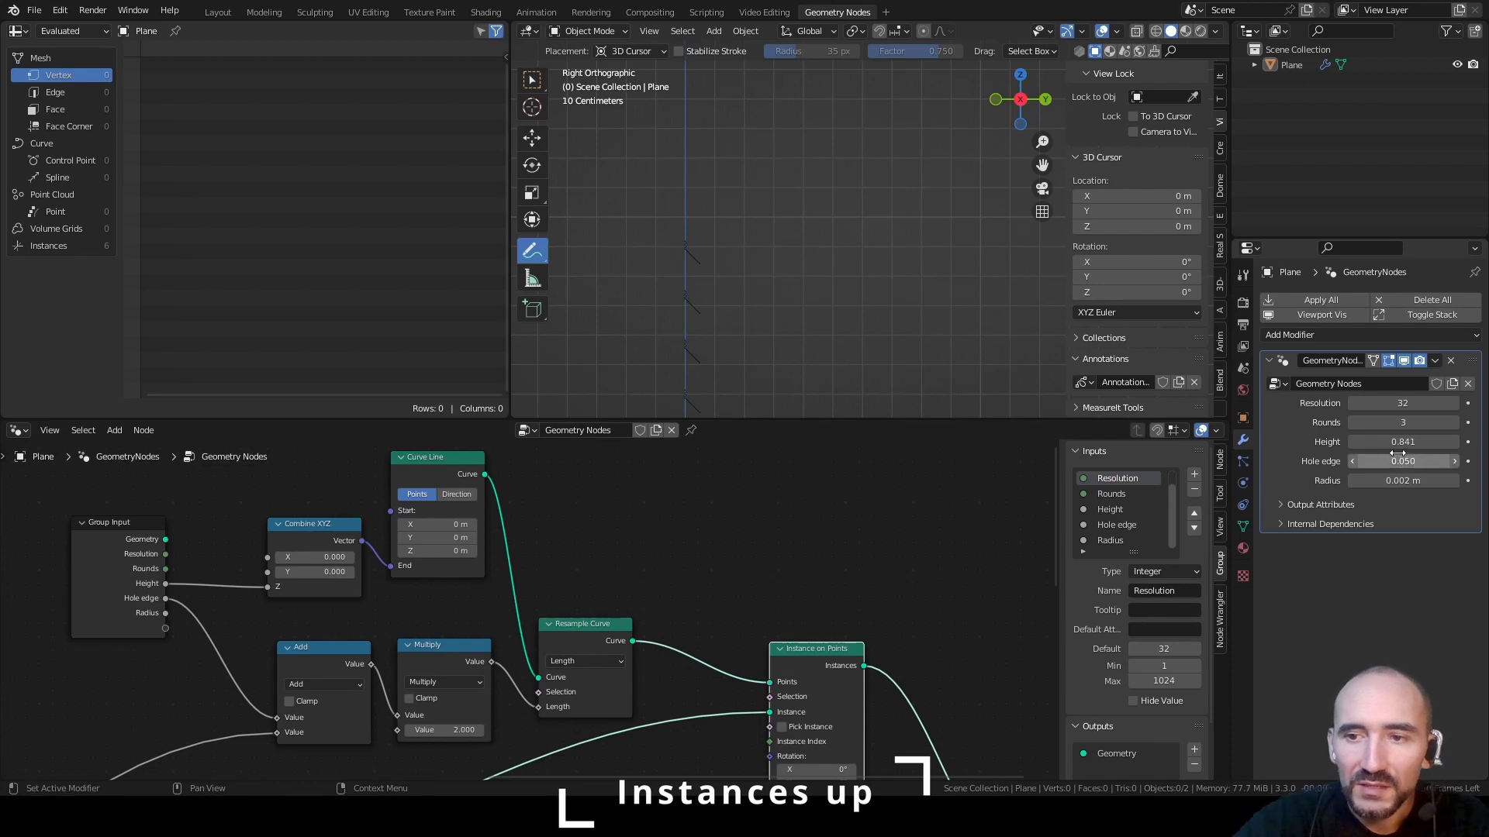
{"action": "left_click_drag", "start_coordinate": [1395, 442], "coordinate": [1402, 442]}
{"action": "left_click_drag", "start_coordinate": [1403, 442], "coordinate": [1417, 442]}
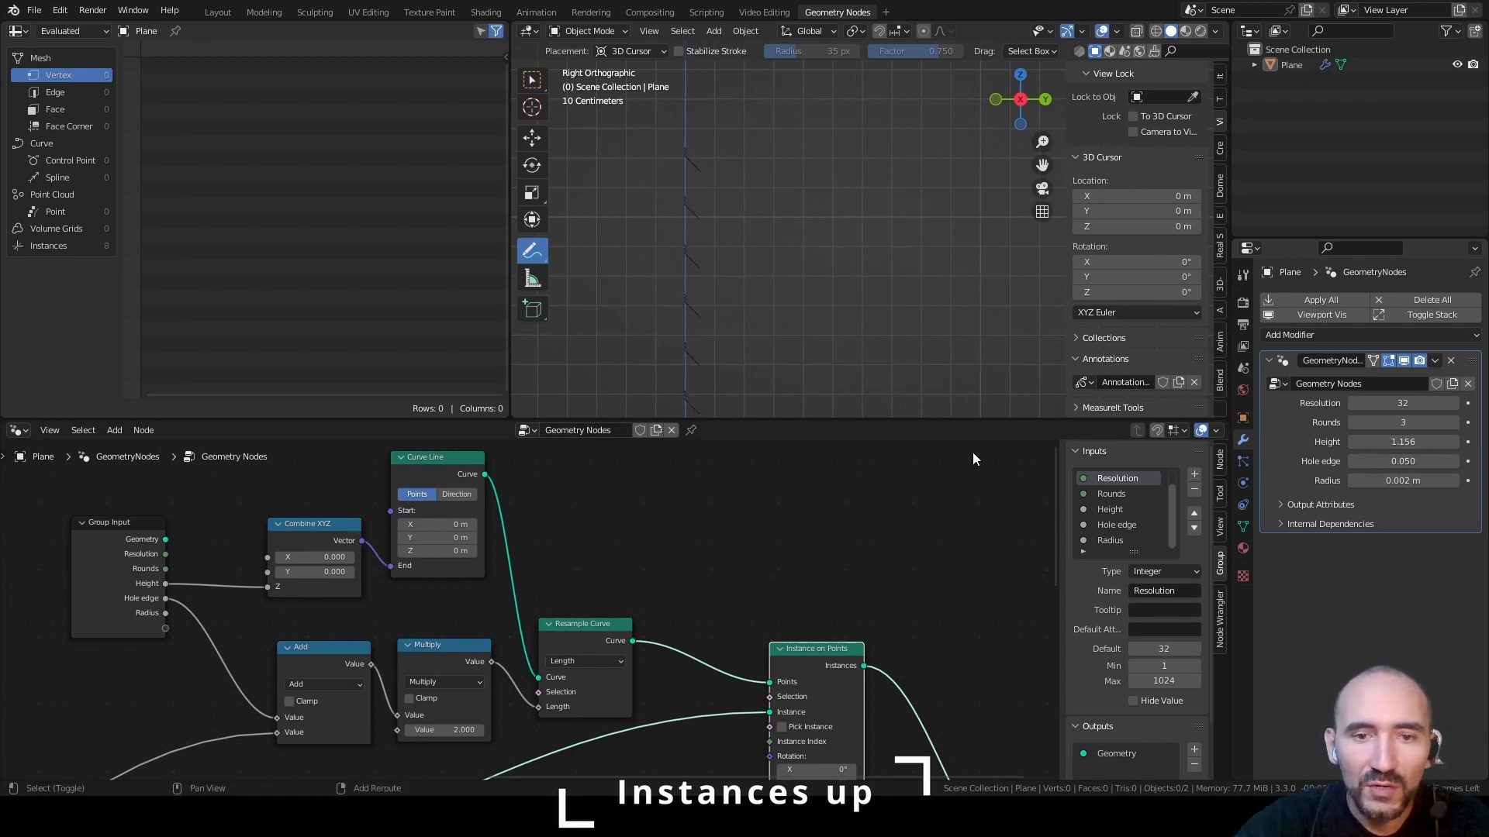
Move the Combine XYZ, Curve Line and Resample Curve nodes together away from Group Input to make room
{"action": "left_click_drag", "start_coordinate": [314, 486], "coordinate": [425, 566]}
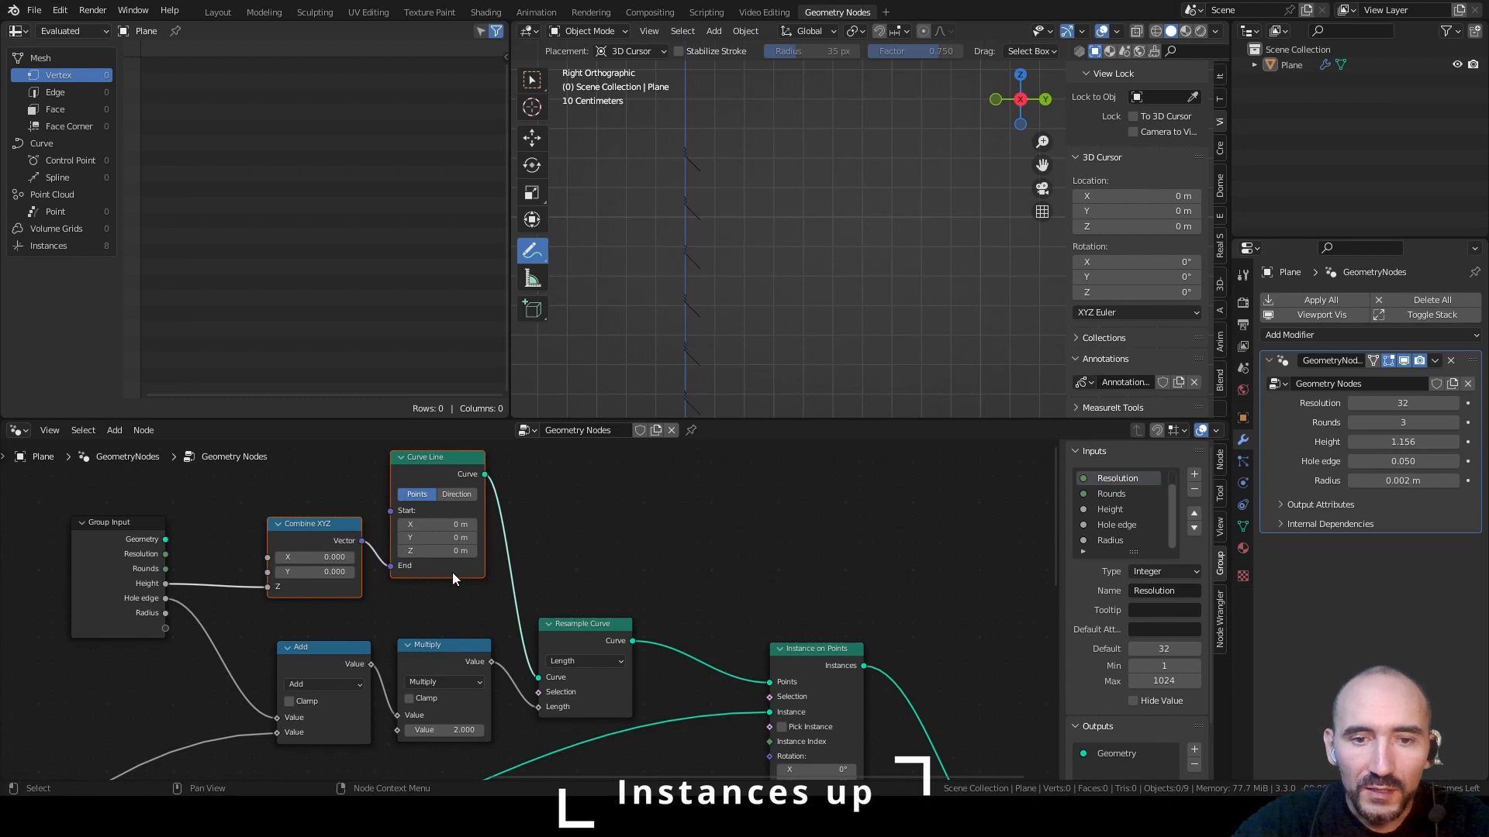
{"action": "left_click", "coordinate": [580, 625], "text": "shift"}
{"action": "key", "text": "g"}
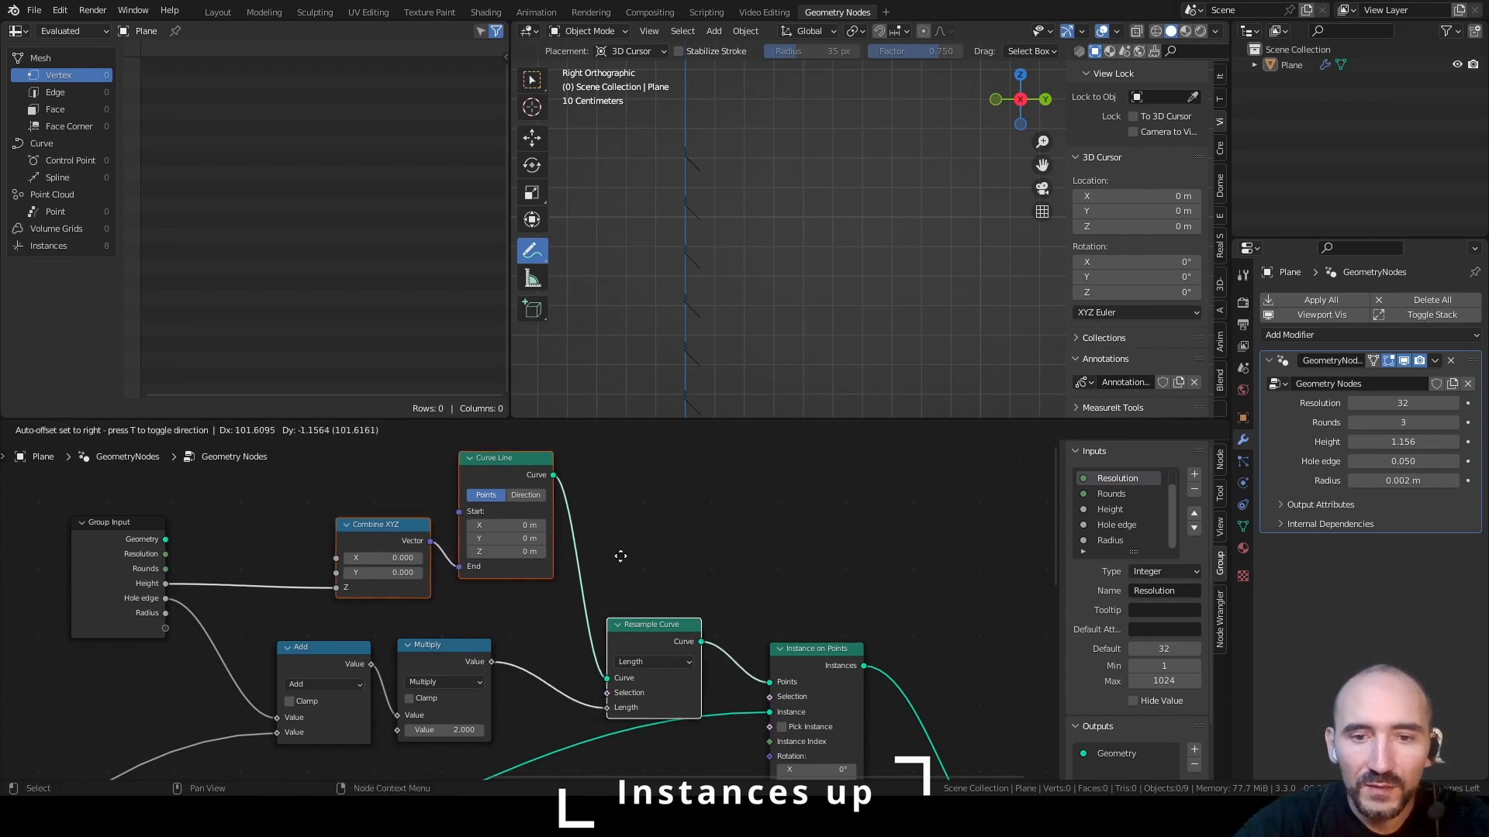
{"action": "left_click", "coordinate": [667, 530]}
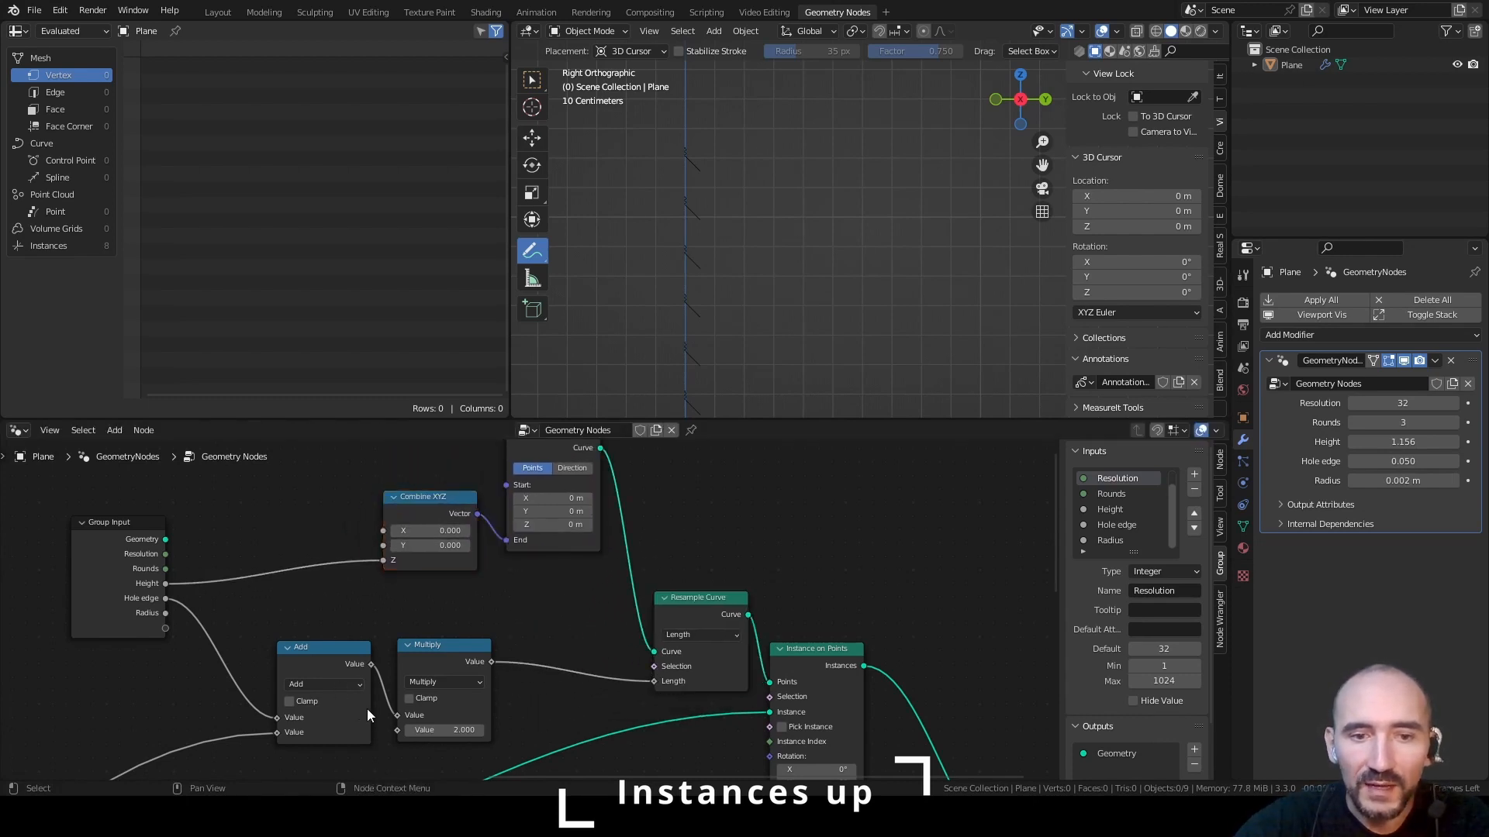
Add a Snap node fed by Group Input's Height, with the Multiply output connected to its Increment
{"action": "left_click_drag", "start_coordinate": [172, 599], "coordinate": [263, 540]}
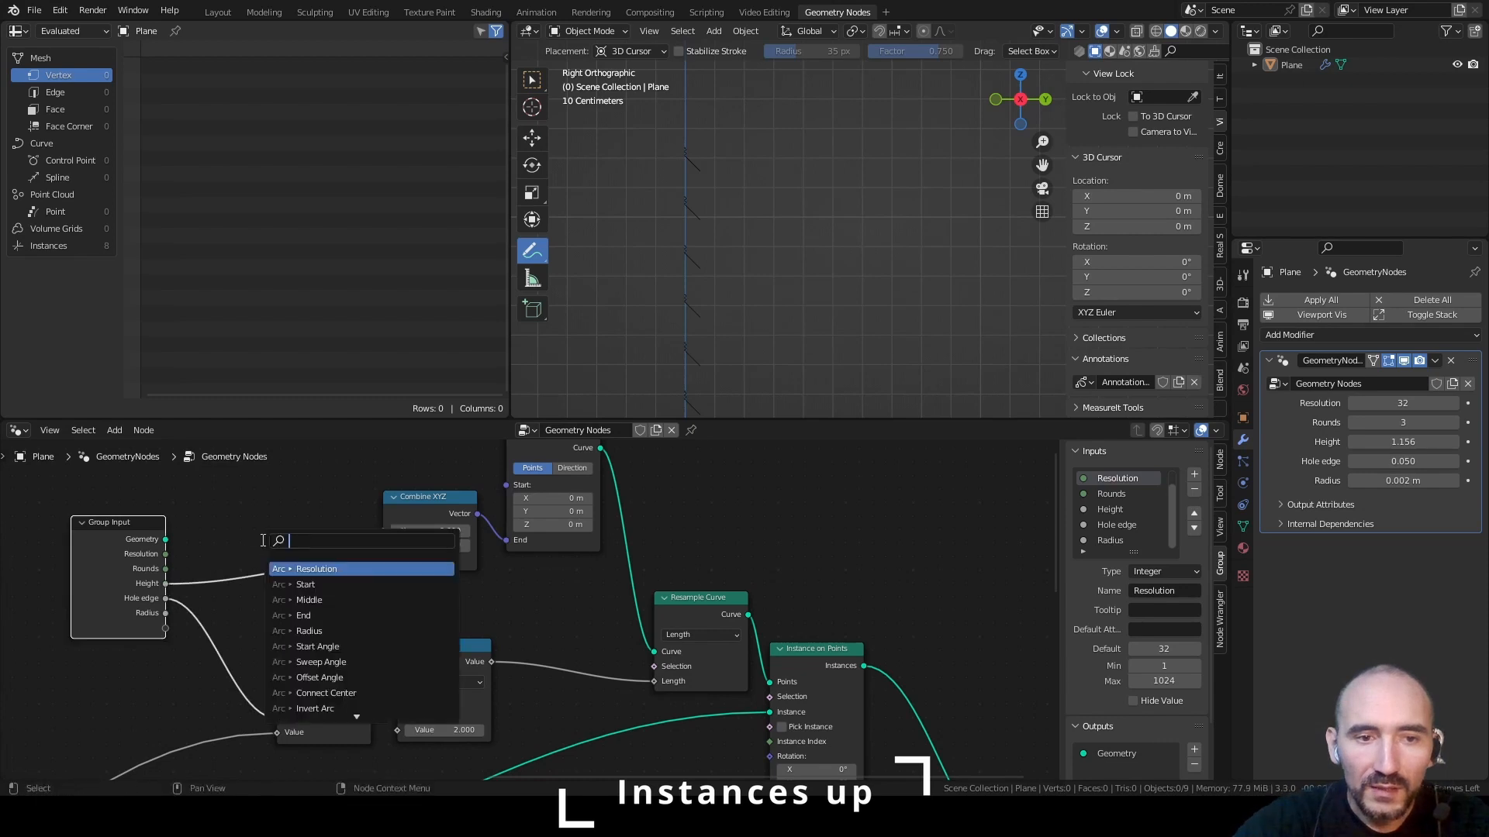
{"action": "type", "text": "sna"}
{"action": "key", "text": "Return"}
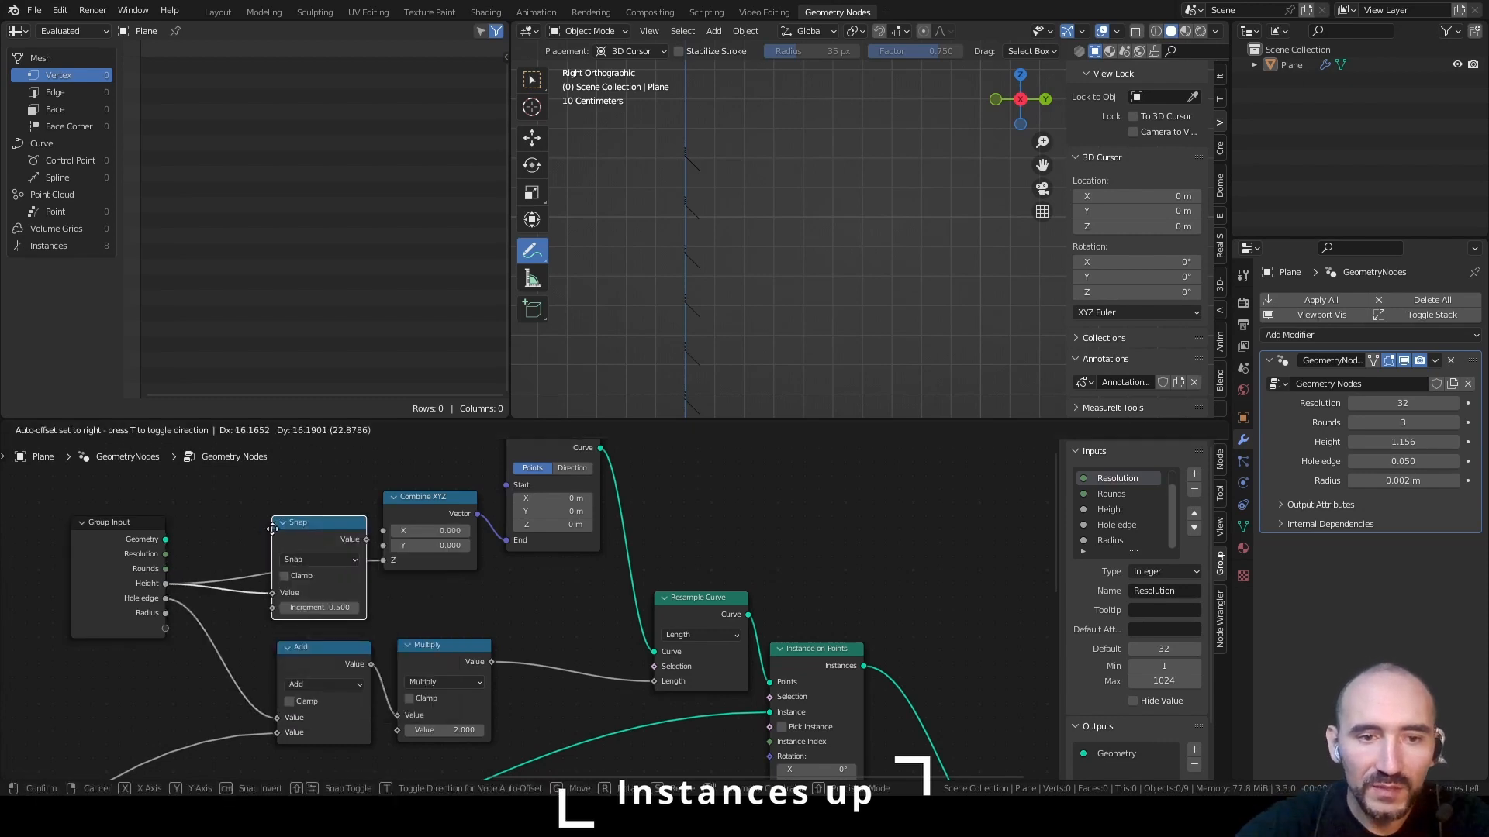
{"action": "left_click", "coordinate": [304, 600]}
{"action": "left_click_drag", "start_coordinate": [490, 662], "coordinate": [270, 607]}
{"action": "middle_click_drag", "start_coordinate": [738, 380], "coordinate": [750, 275], "text": "shift"}
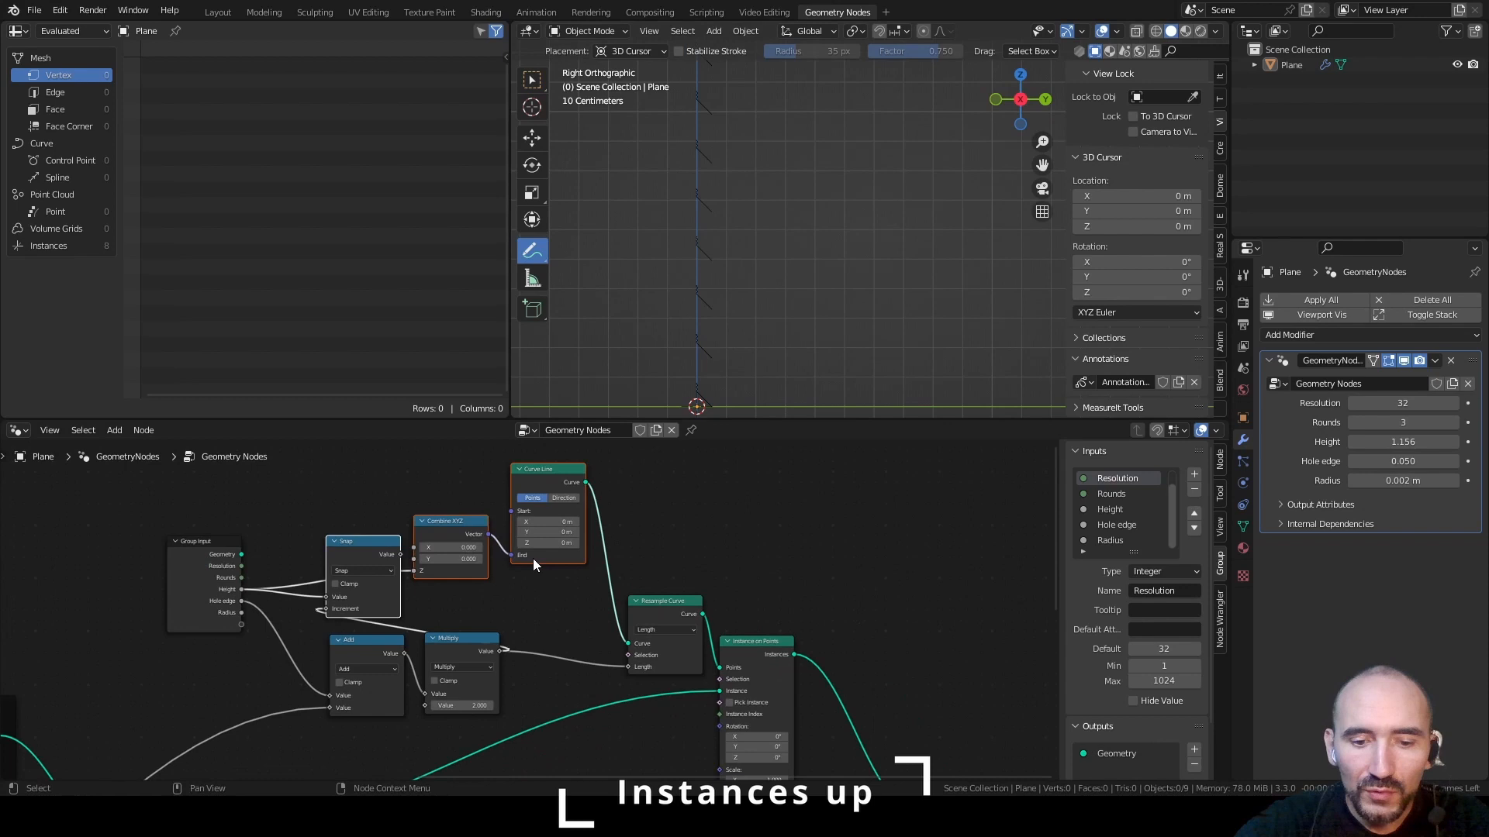
Rearrange and collapse the Add, Snap and Combine XYZ nodes, linking Snap's Value to Combine XYZ's Z
{"action": "key", "text": "g"}
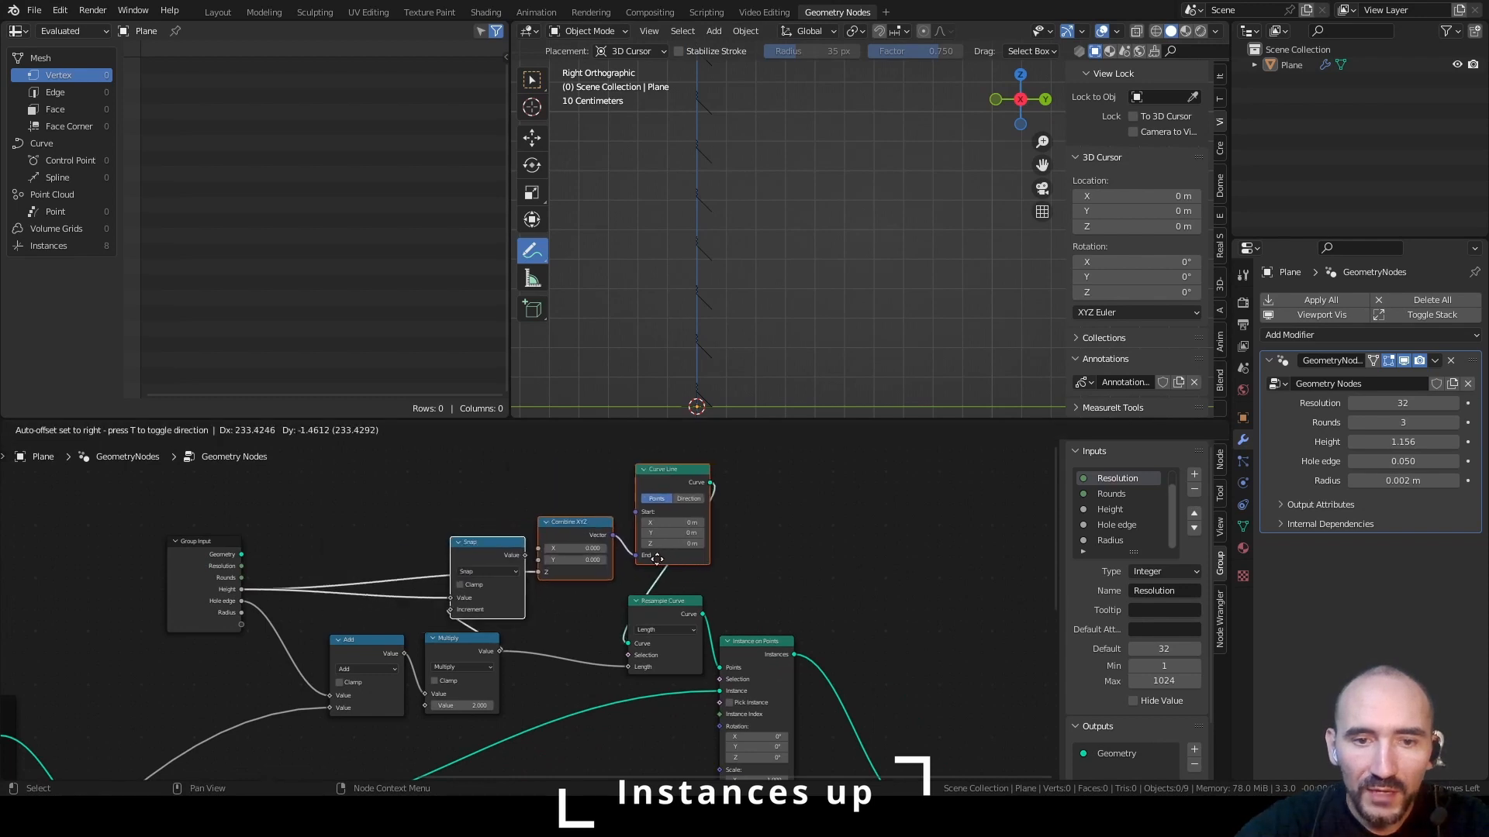
{"action": "left_click", "coordinate": [721, 553]}
{"action": "left_click_drag", "start_coordinate": [354, 513], "coordinate": [622, 657]}
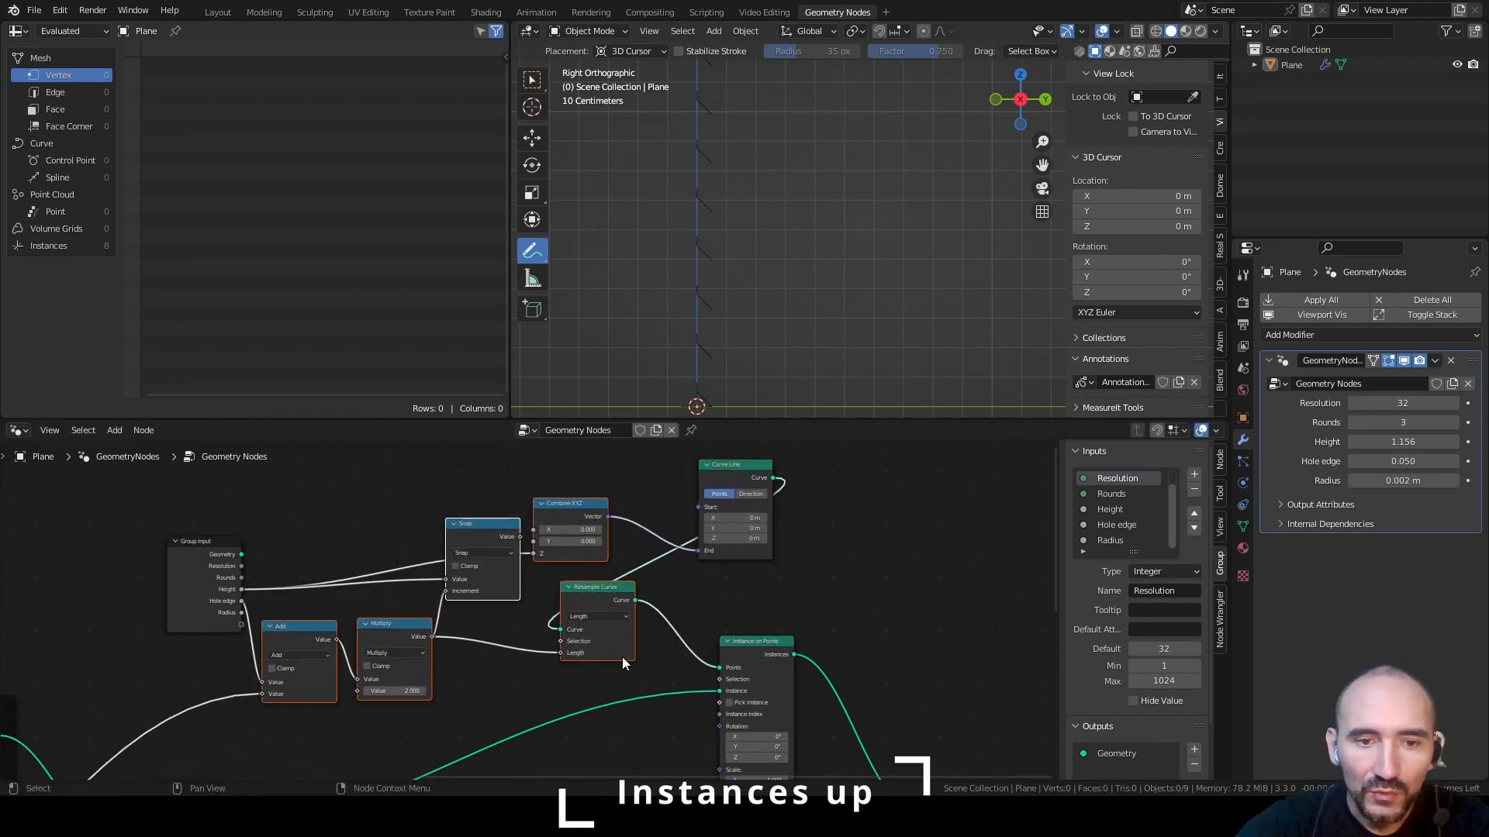
{"action": "left_click", "coordinate": [284, 626]}
{"action": "left_click", "coordinate": [270, 625]}
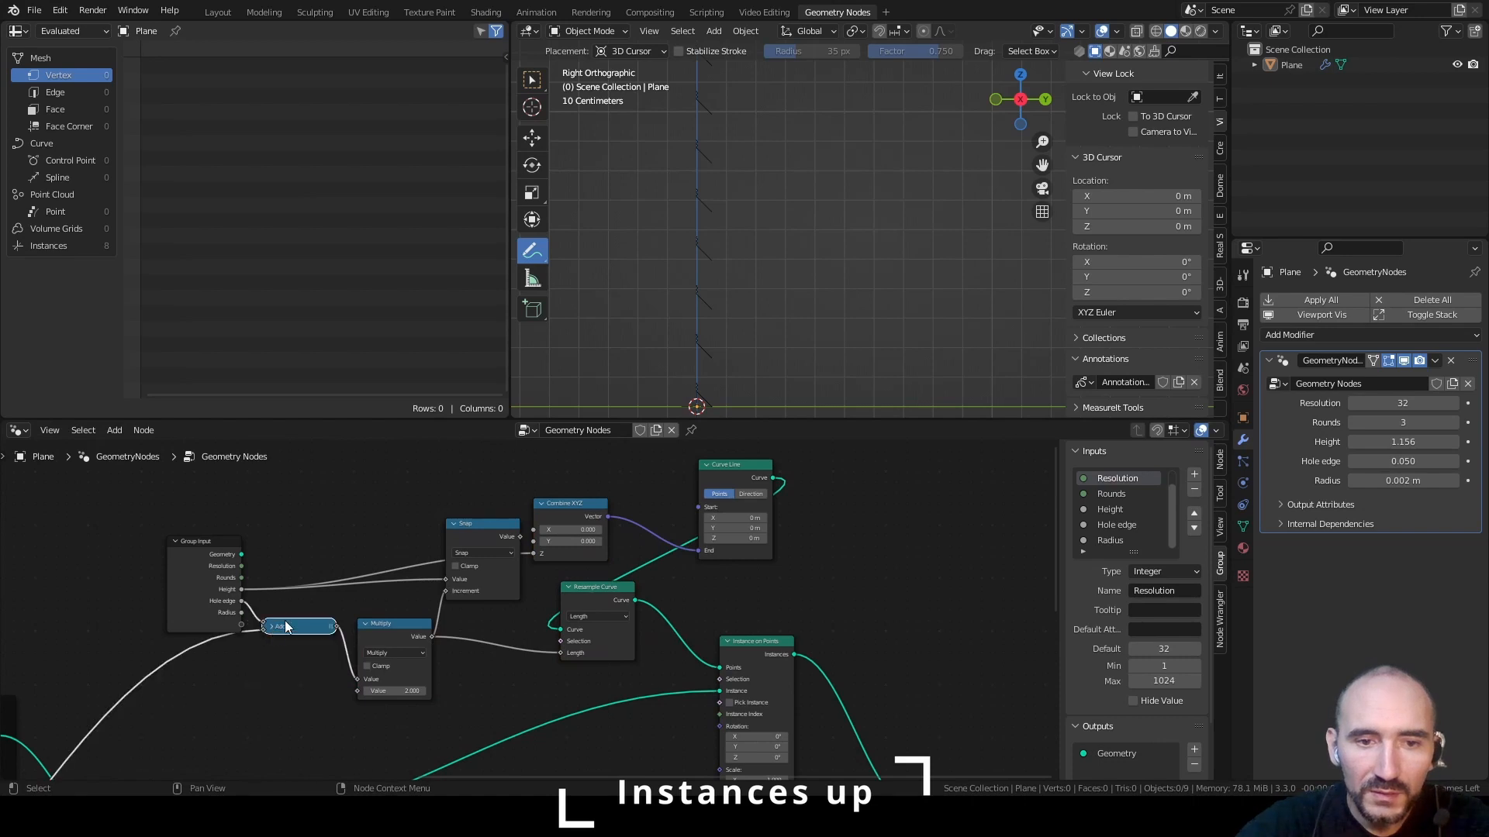
{"action": "left_click", "coordinate": [458, 524]}
{"action": "left_click", "coordinate": [454, 524]}
{"action": "left_click", "coordinate": [541, 504]}
{"action": "left_click_drag", "start_coordinate": [567, 505], "coordinate": [572, 543]}
{"action": "left_click_drag", "start_coordinate": [572, 543], "coordinate": [479, 588]}
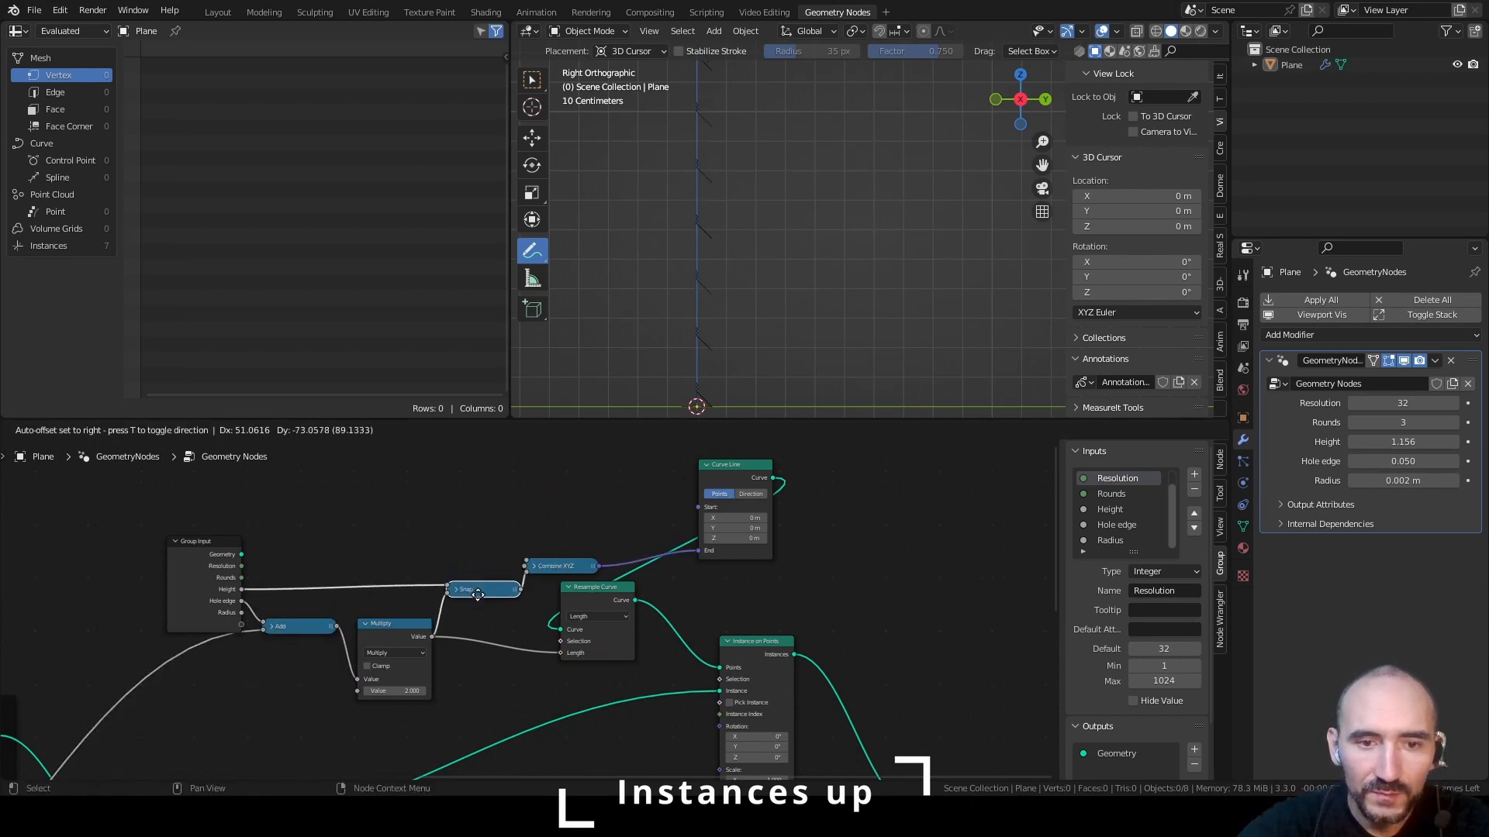
Arrange Curve Line, Resample Curve and Instance on Points in flow order from Combine XYZ, and save the file
{"action": "left_click_drag", "start_coordinate": [597, 587], "coordinate": [769, 548]}
{"action": "left_click_drag", "start_coordinate": [735, 465], "coordinate": [645, 490]}
{"action": "left_click_drag", "start_coordinate": [769, 547], "coordinate": [735, 540]}
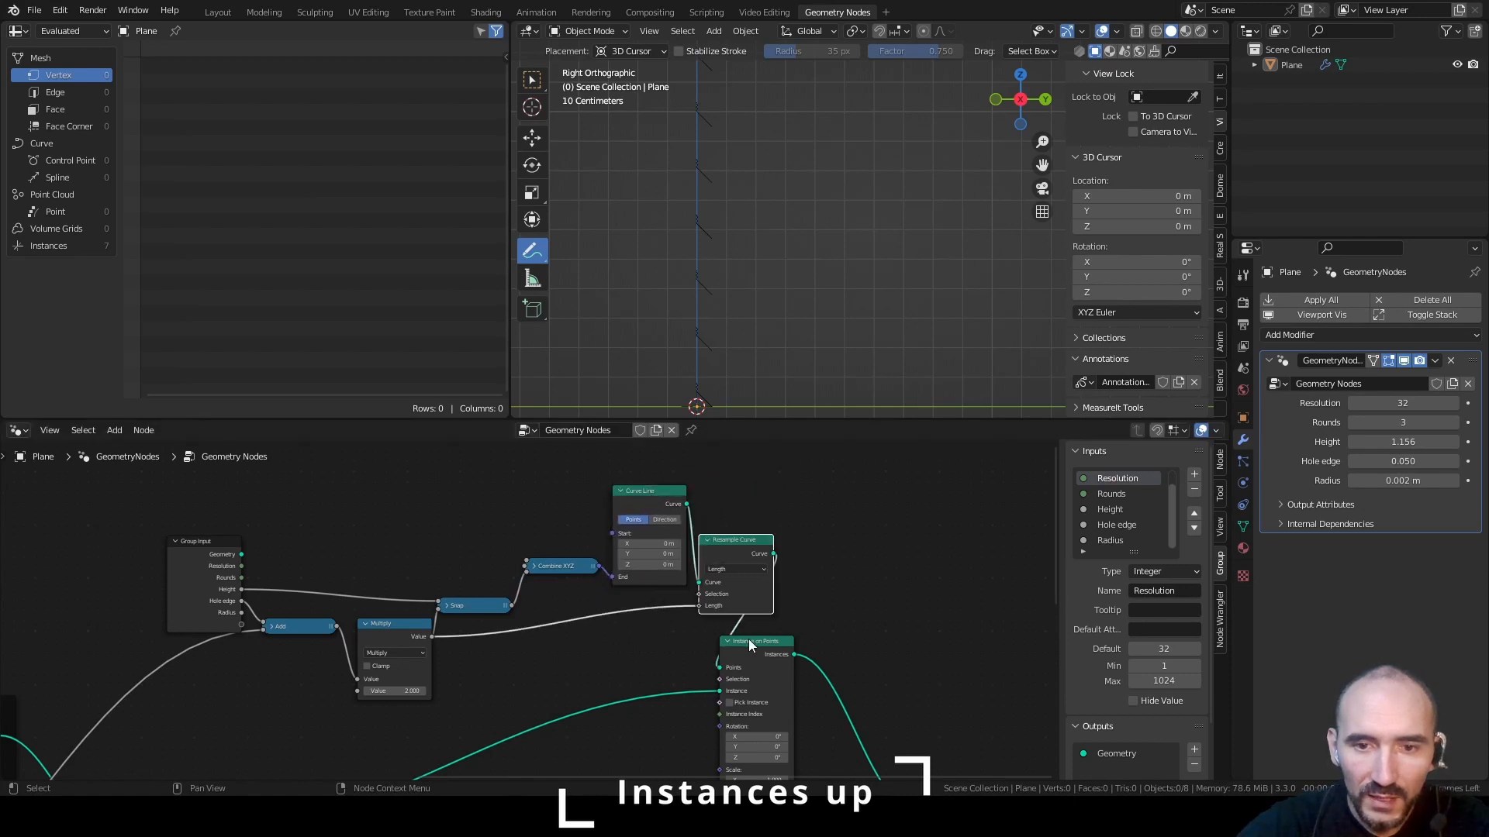
{"action": "left_click_drag", "start_coordinate": [749, 644], "coordinate": [826, 643]}
{"action": "key", "text": "ctrl+s"}
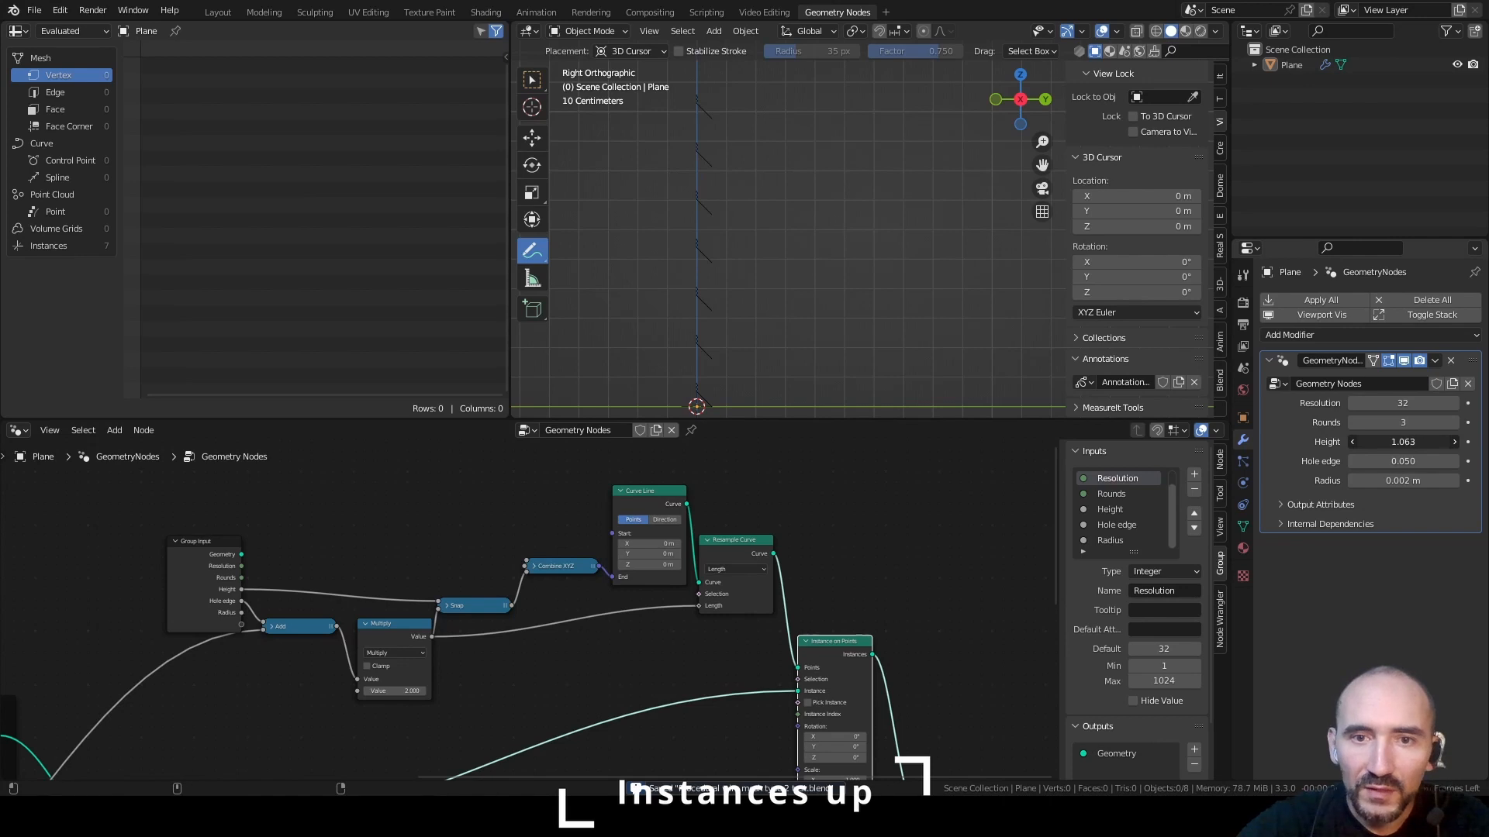
Lower the modifier's Height to 0.091 and raise it to 0.761 to test the snapping
{"action": "left_click_drag", "start_coordinate": [1403, 442], "coordinate": [1349, 442]}
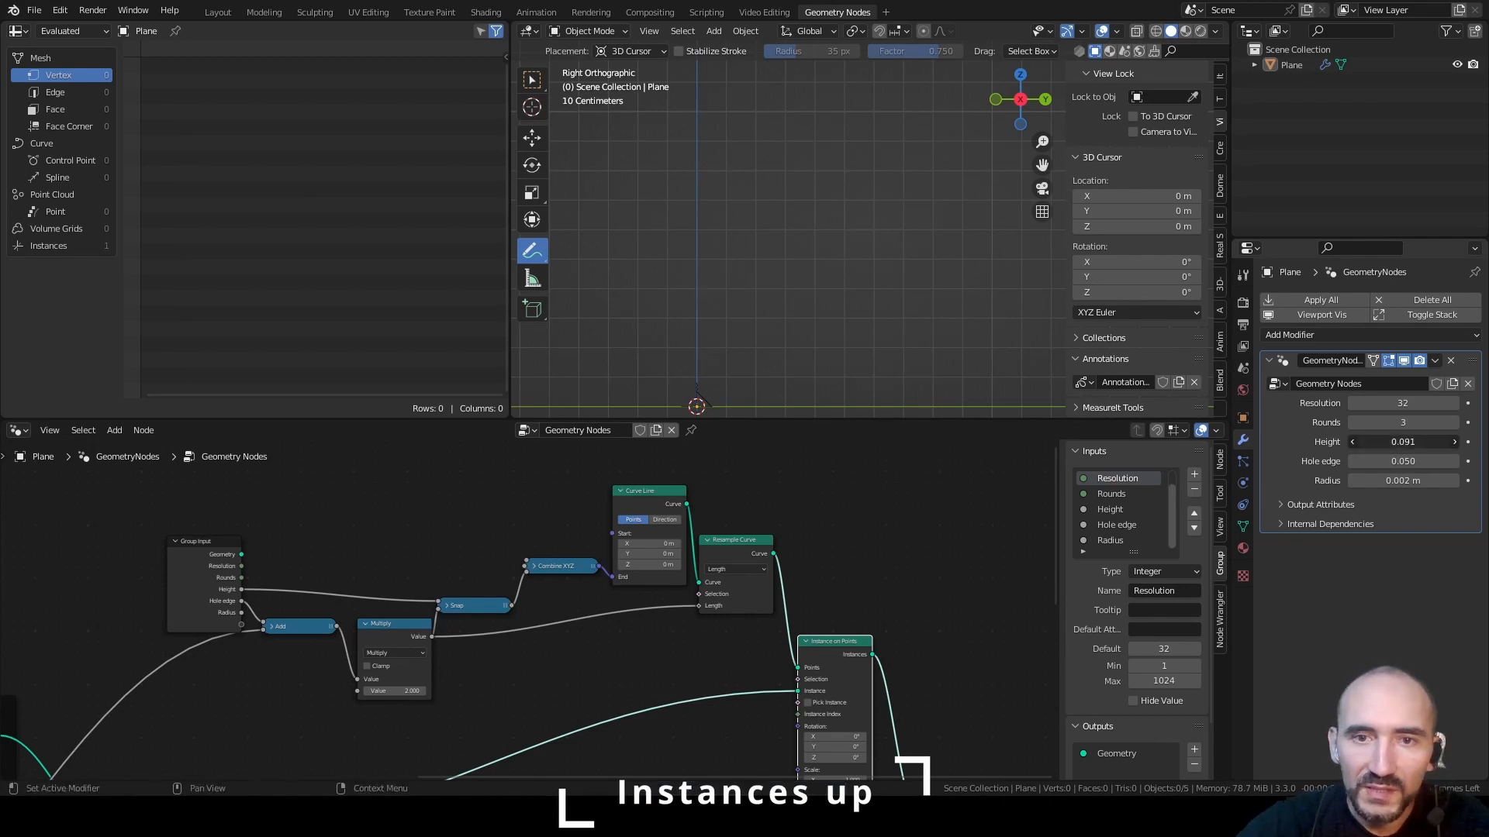
{"action": "left_click_drag", "start_coordinate": [1403, 442], "coordinate": [1396, 442]}
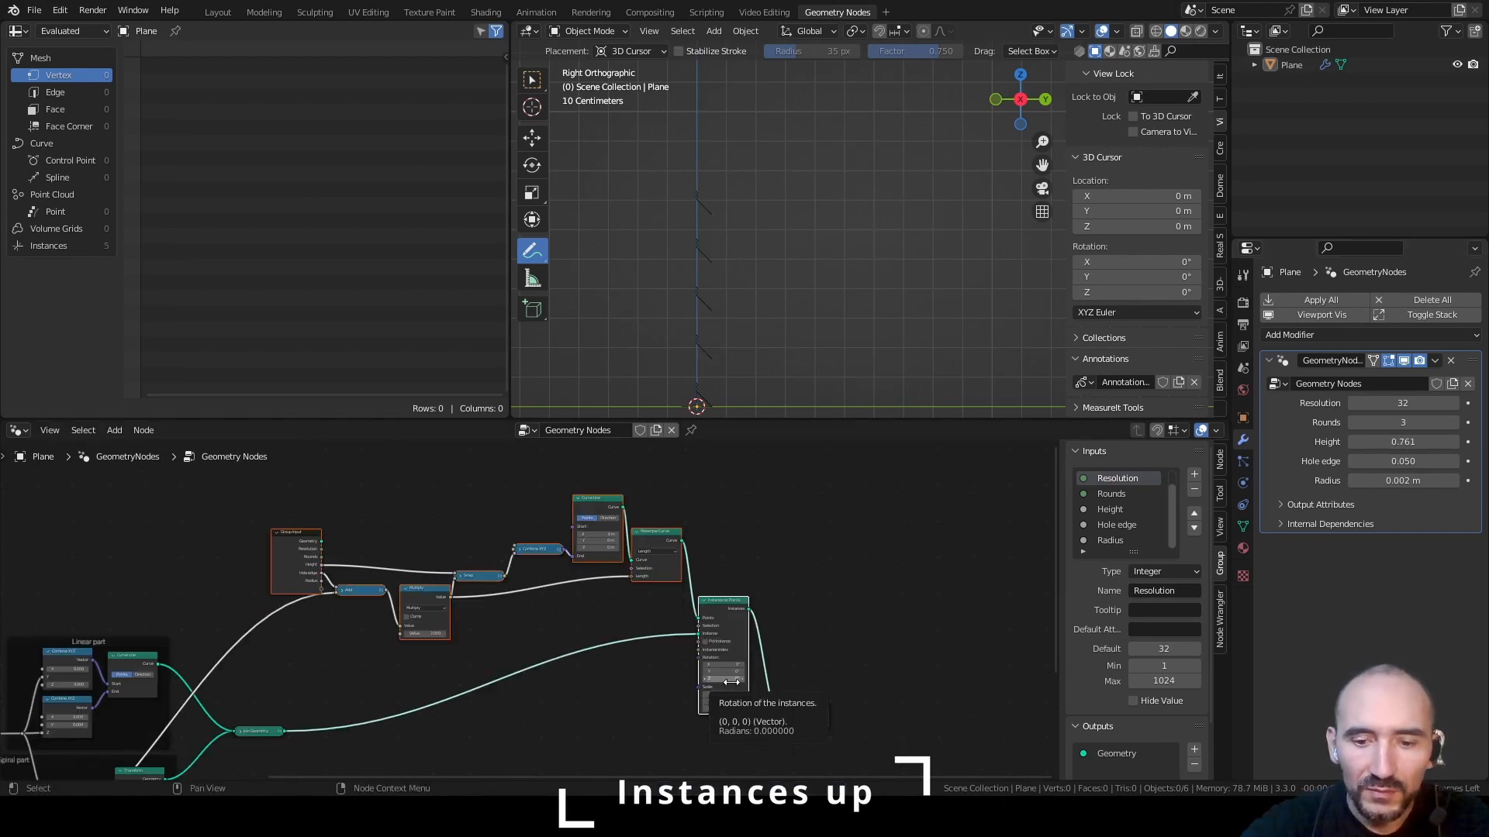
Join the instancing nodes in a frame and label it "Instance peaces"
{"action": "key", "text": "ctrl+j"}
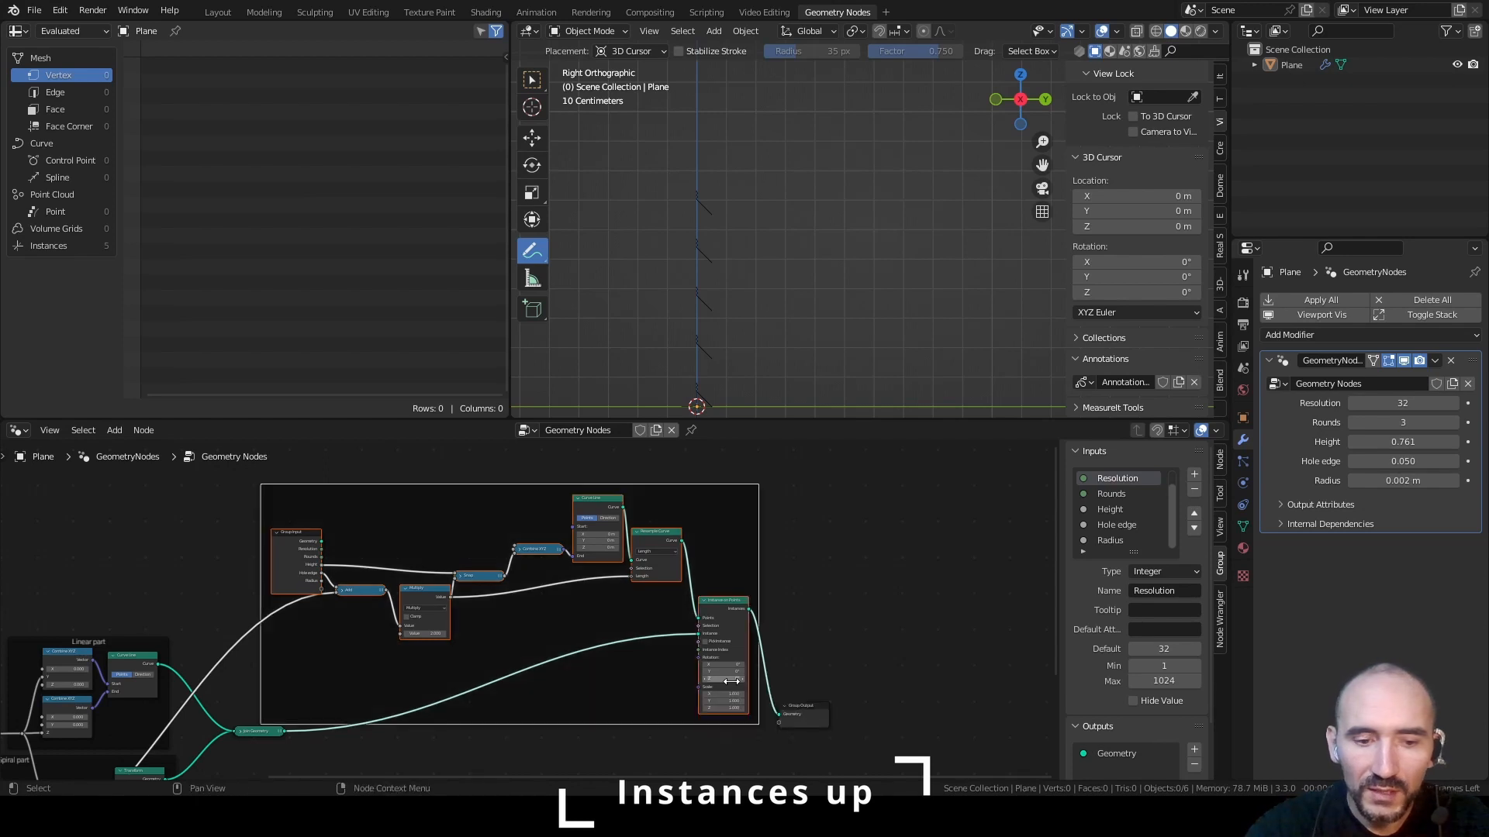
{"action": "key", "text": "F2"}
{"action": "type", "text": "Instance peaces"}
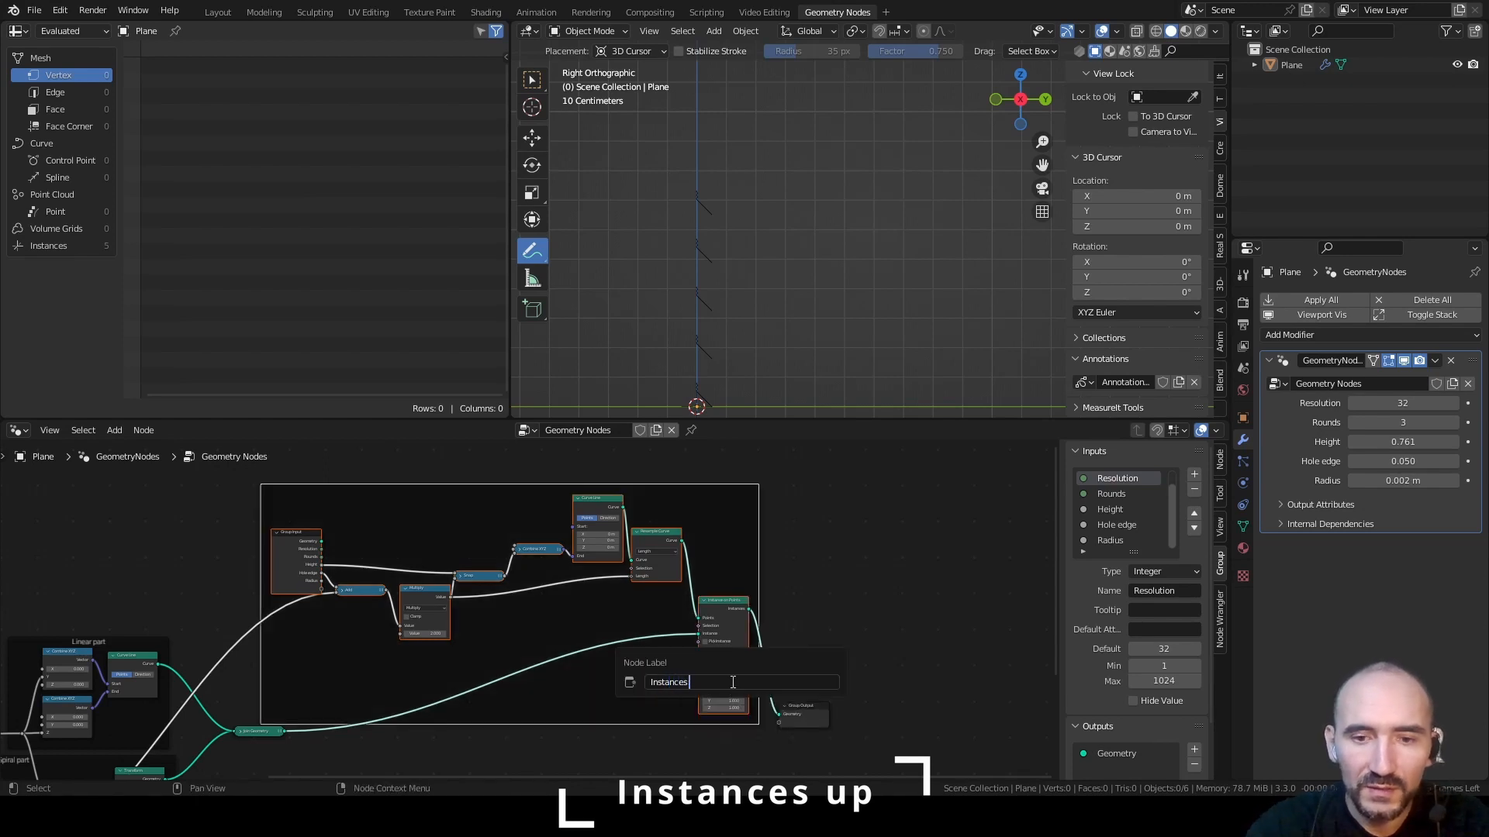
{"action": "key", "text": "BackSpace"}
{"action": "type", "text": "peaces"}
{"action": "key", "text": "Return"}
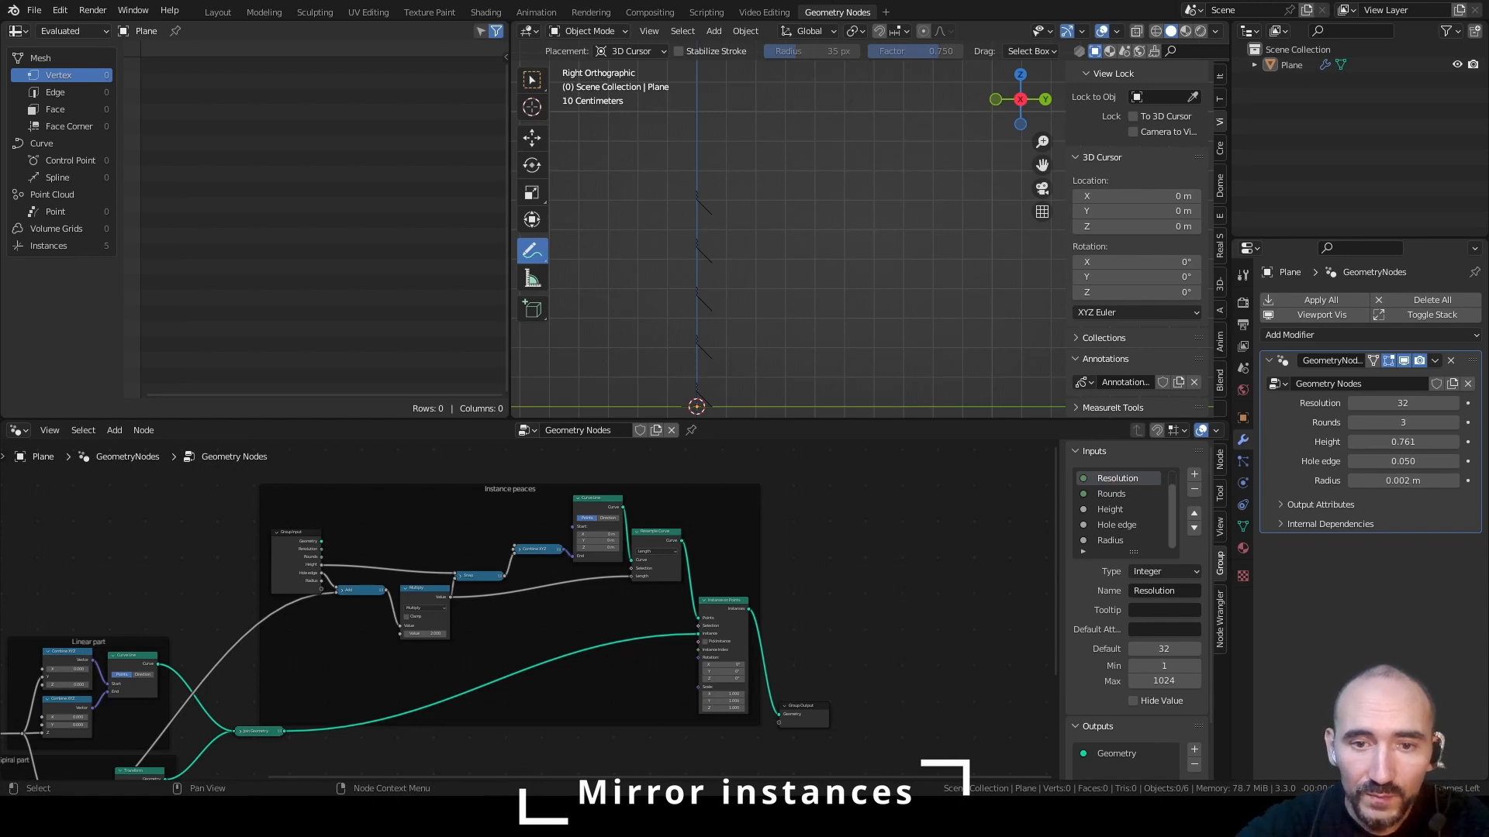
Move Group Output away from the Instance peaces frame and add a Transform node fed by Instance on Points' Instances output
{"action": "scroll", "coordinate": [760, 255], "scroll_direction": "up", "scroll_amount": 6}
{"action": "middle_click_drag", "start_coordinate": [769, 374], "coordinate": [894, 316], "text": "shift"}
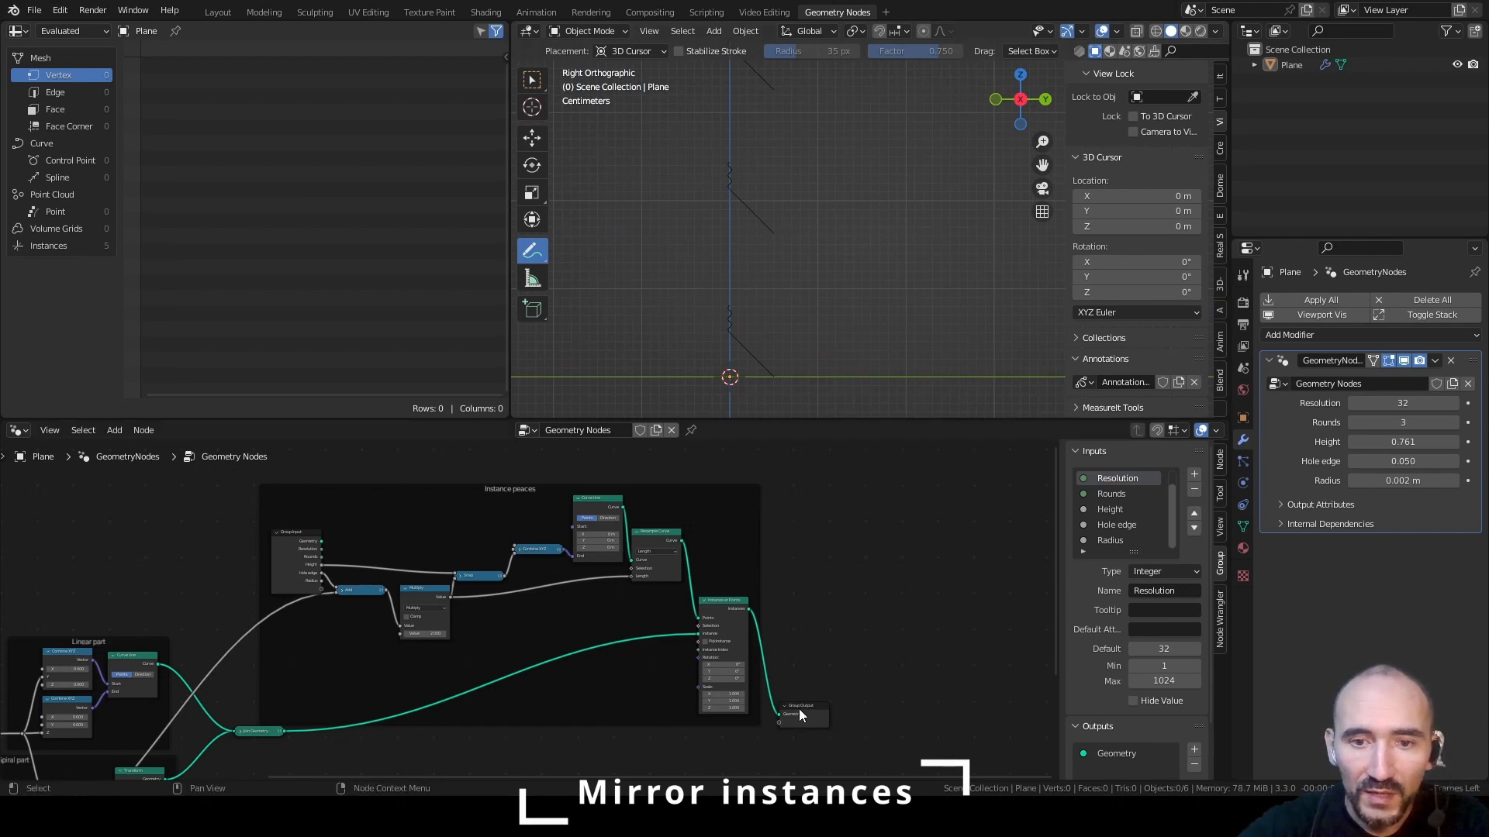
{"action": "left_click_drag", "start_coordinate": [799, 710], "coordinate": [966, 671]}
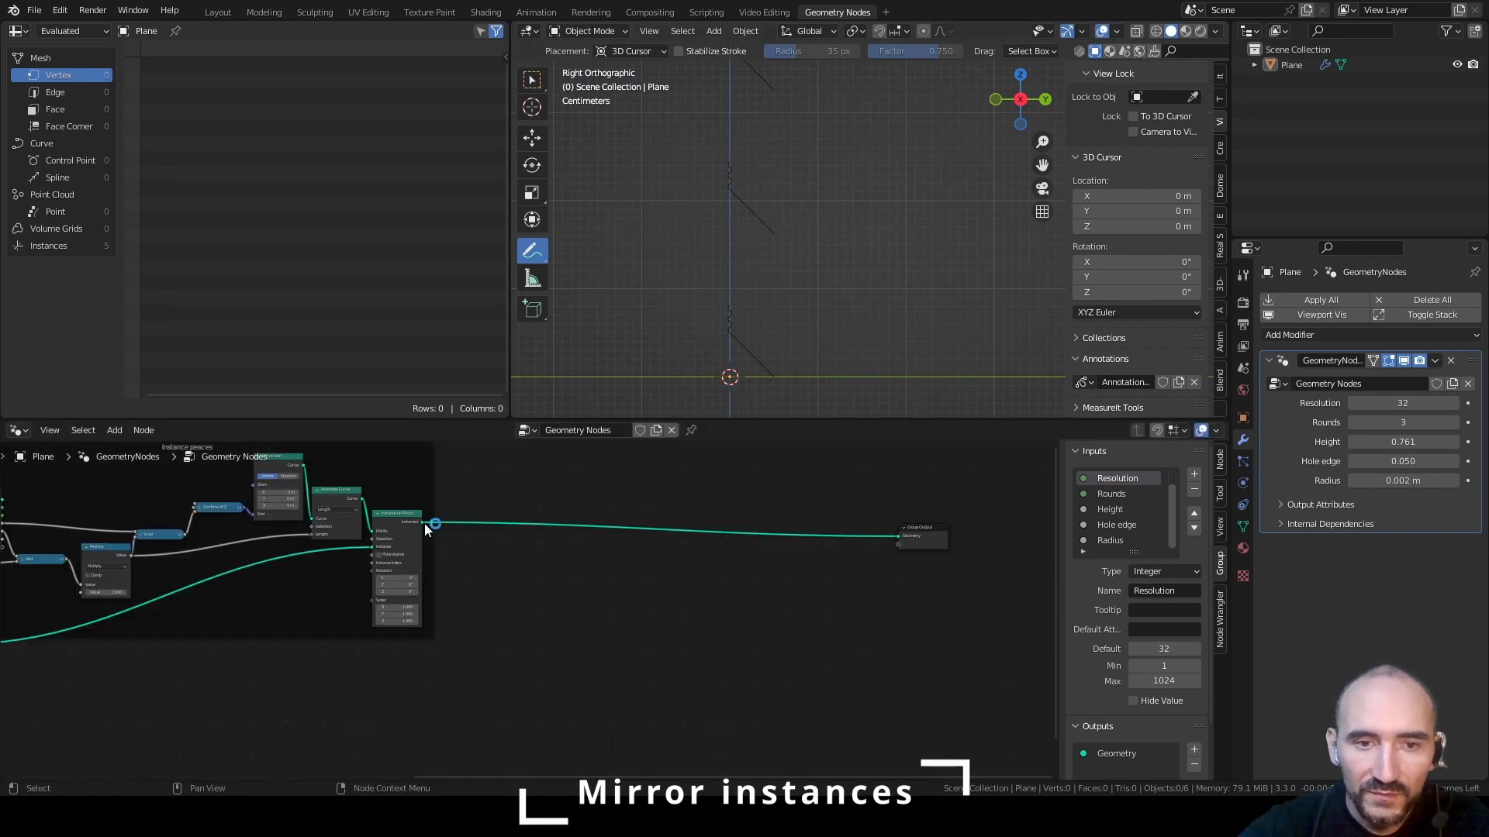
{"action": "left_click_drag", "start_coordinate": [422, 523], "coordinate": [510, 575]}
{"action": "type", "text": "tra"}
{"action": "key", "text": "Return"}
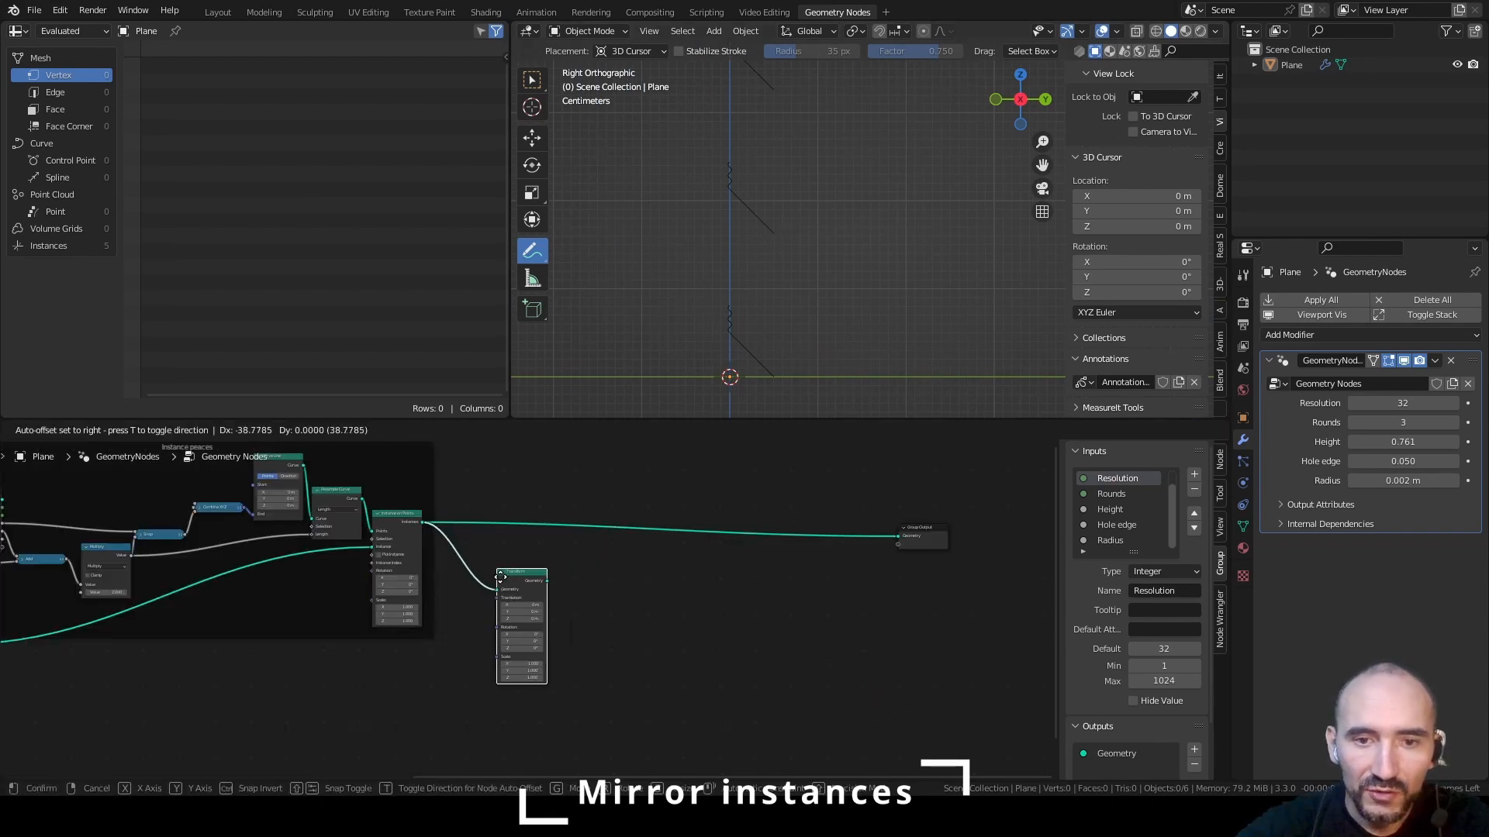
{"action": "left_click", "coordinate": [620, 557]}
Set the Transform node's Z rotation to 180° and place the node just after Instance on Points
{"action": "scroll", "coordinate": [619, 557], "scroll_direction": "up", "scroll_amount": 6}
{"action": "left_click", "coordinate": [702, 639]}
{"action": "type", "text": "180"}
{"action": "key", "text": "Return"}
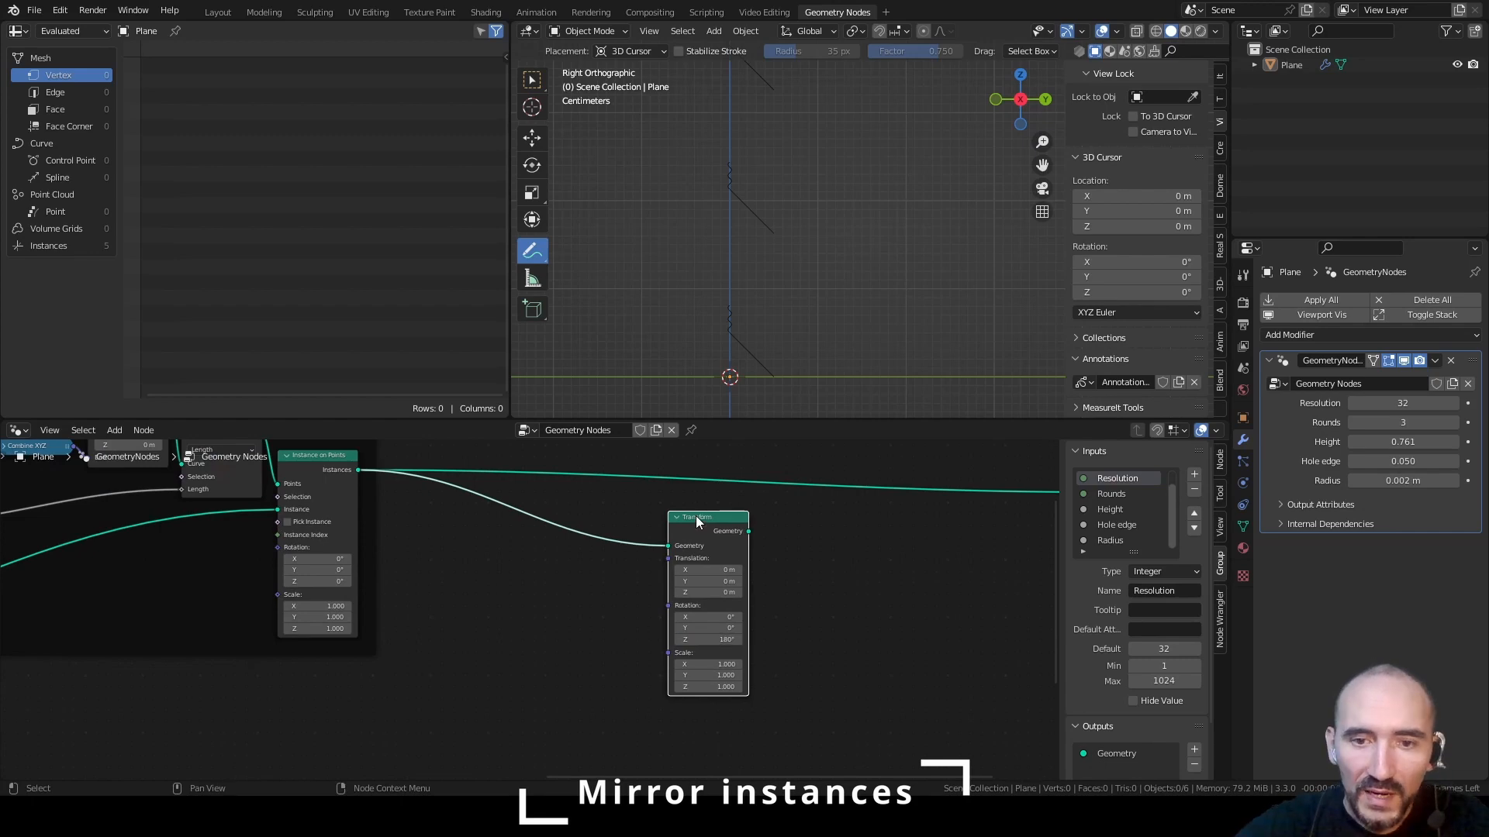
{"action": "left_click_drag", "start_coordinate": [697, 518], "coordinate": [625, 511]}
Try linking the Transform's Geometry straight to Group Output in place of the original instances, and undo the link
{"action": "middle_click_drag", "start_coordinate": [748, 533], "coordinate": [552, 565]}
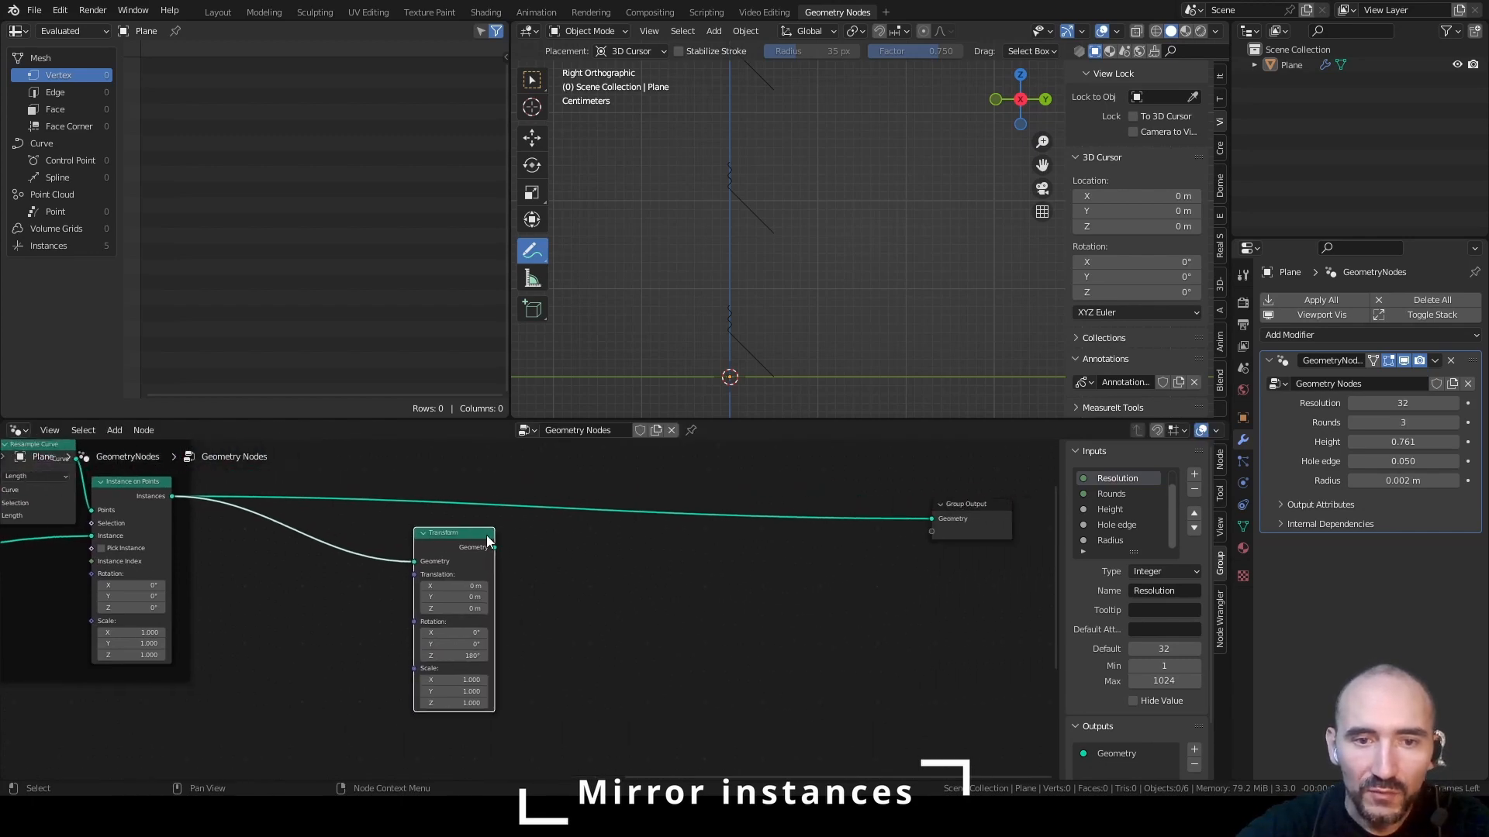
{"action": "left_click_drag", "start_coordinate": [493, 547], "coordinate": [931, 519]}
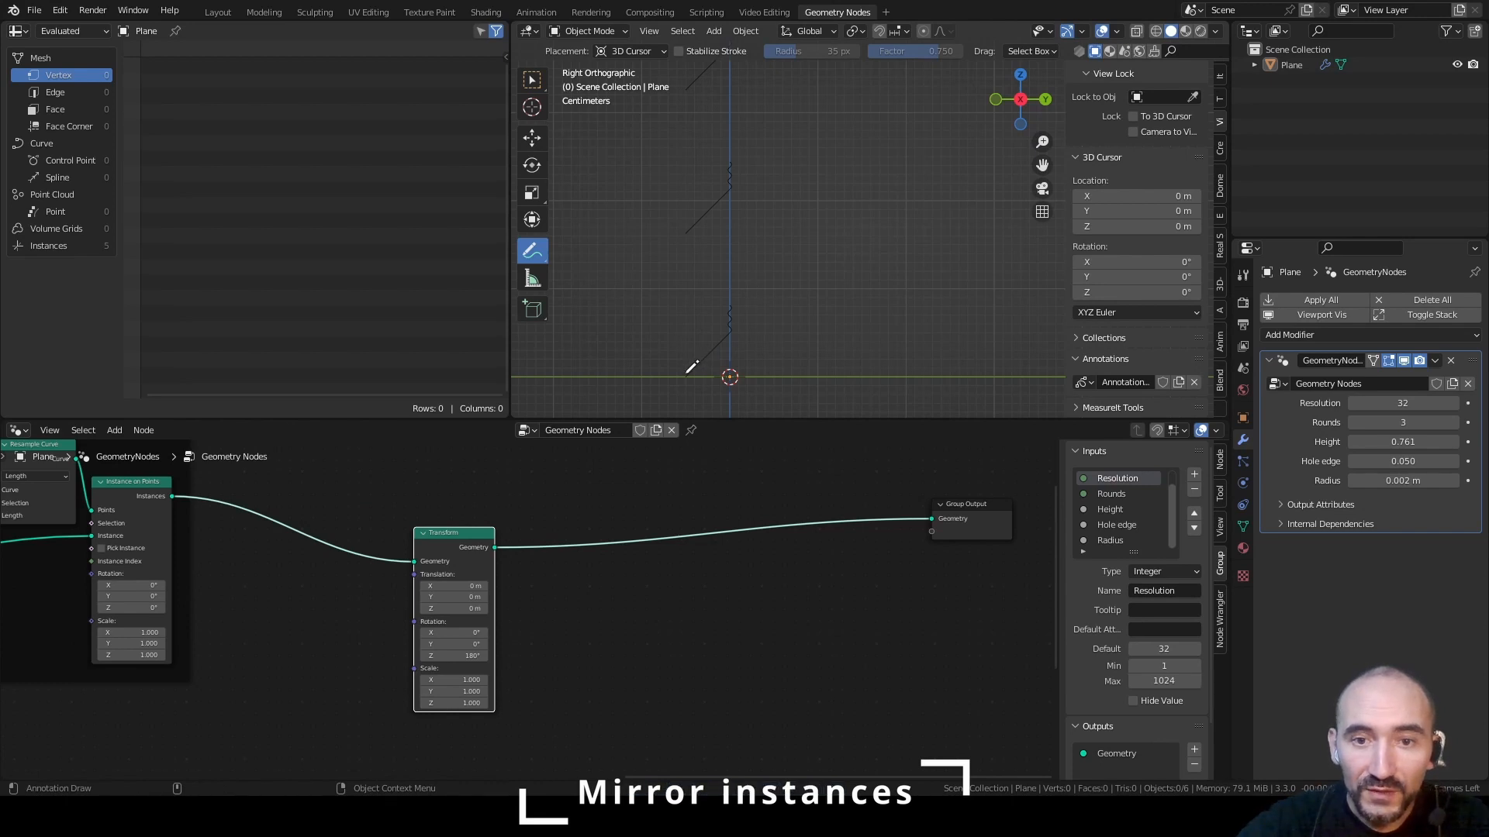
{"action": "key", "text": "ctrl+z"}
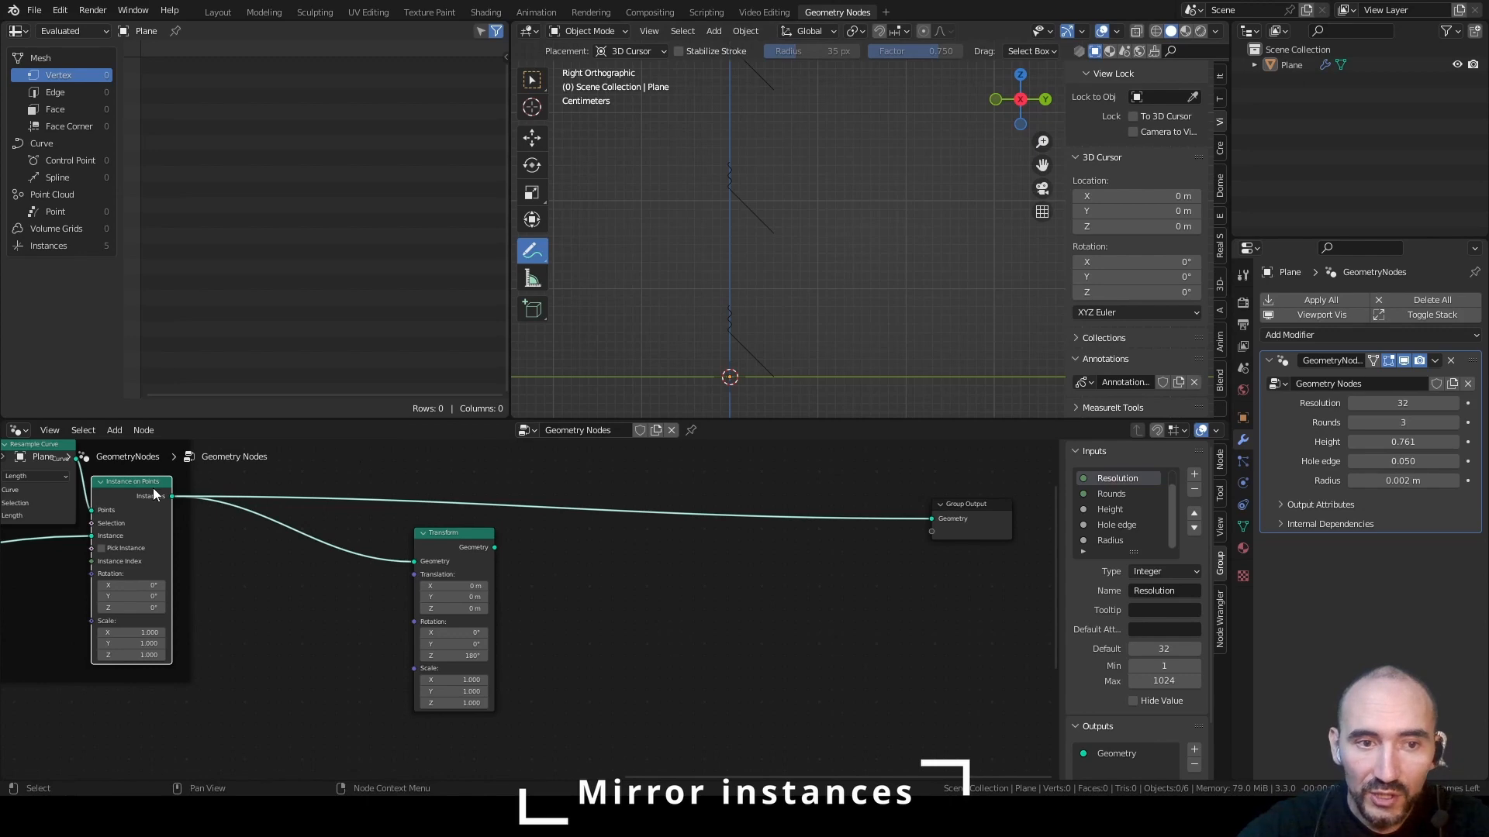
Merge Instance on Points and Transform with a Join Geometry node and set the Transform's translation to Y 0.05 m, Z 0.09 m
{"action": "right_click_drag", "start_coordinate": [148, 493], "coordinate": [450, 551], "text": "ctrl+shift"}
{"action": "left_click_drag", "start_coordinate": [563, 514], "coordinate": [623, 510]}
{"action": "left_click_drag", "start_coordinate": [452, 593], "coordinate": [463, 607]}
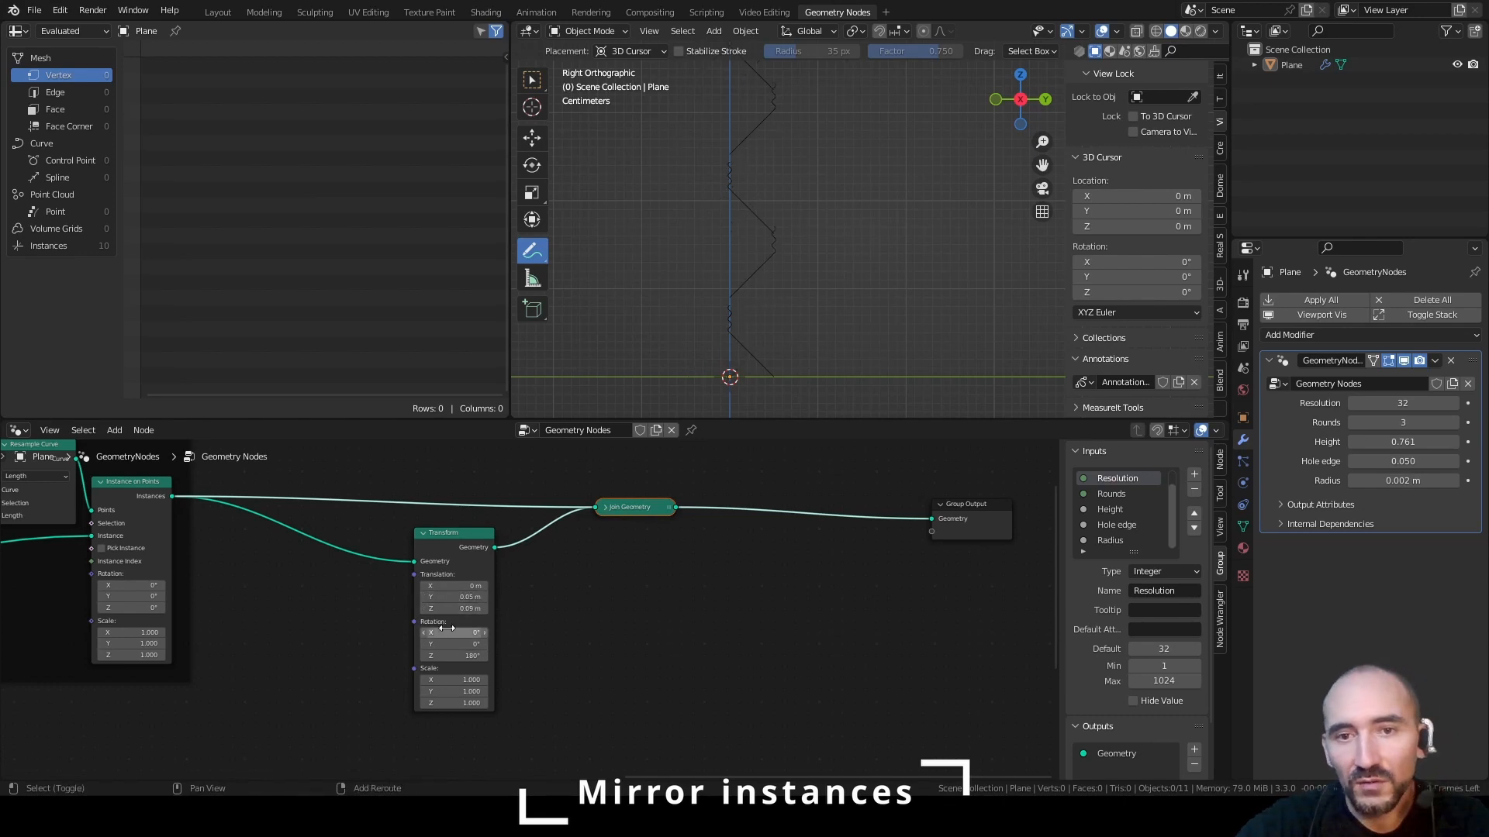
Add a new Group Input node between Instance on Points and the Transform node
{"action": "mouse_move", "coordinate": [358, 599]}
{"action": "middle_mouse_down"}
{"action": "mouse_move", "coordinate": [658, 625]}
{"action": "mouse_move", "coordinate": [605, 576]}
{"action": "mouse_move", "coordinate": [339, 618]}
{"action": "middle_mouse_up"}
{"action": "left_click", "coordinate": [604, 577]}
{"action": "scroll", "coordinate": [336, 620], "scroll_direction": "up", "scroll_amount": 3}
{"action": "key", "text": "F3"}
{"action": "type", "text": "group in"}
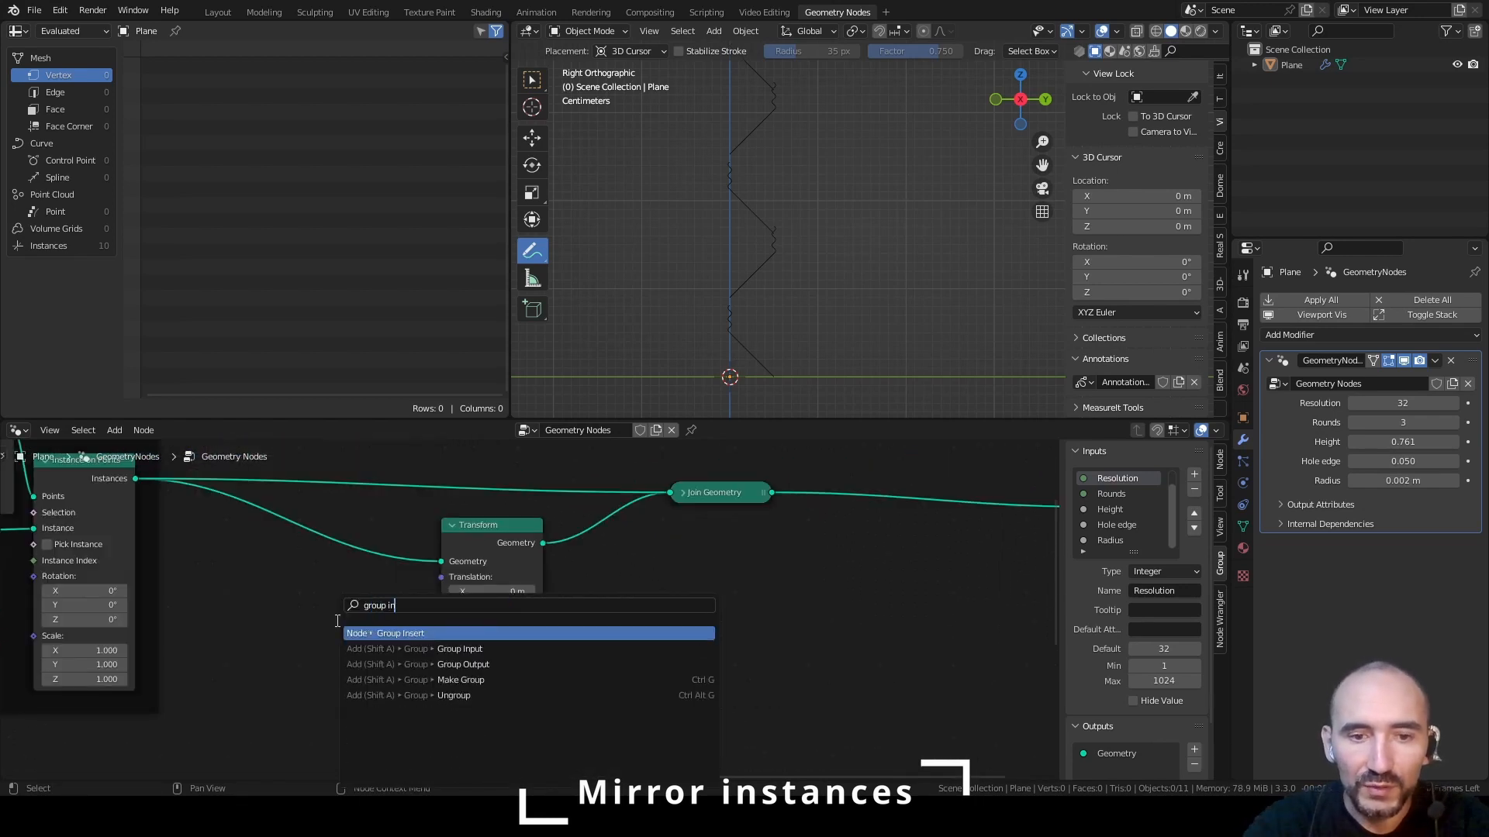
{"action": "key", "text": "Down"}
{"action": "key", "text": "Return"}
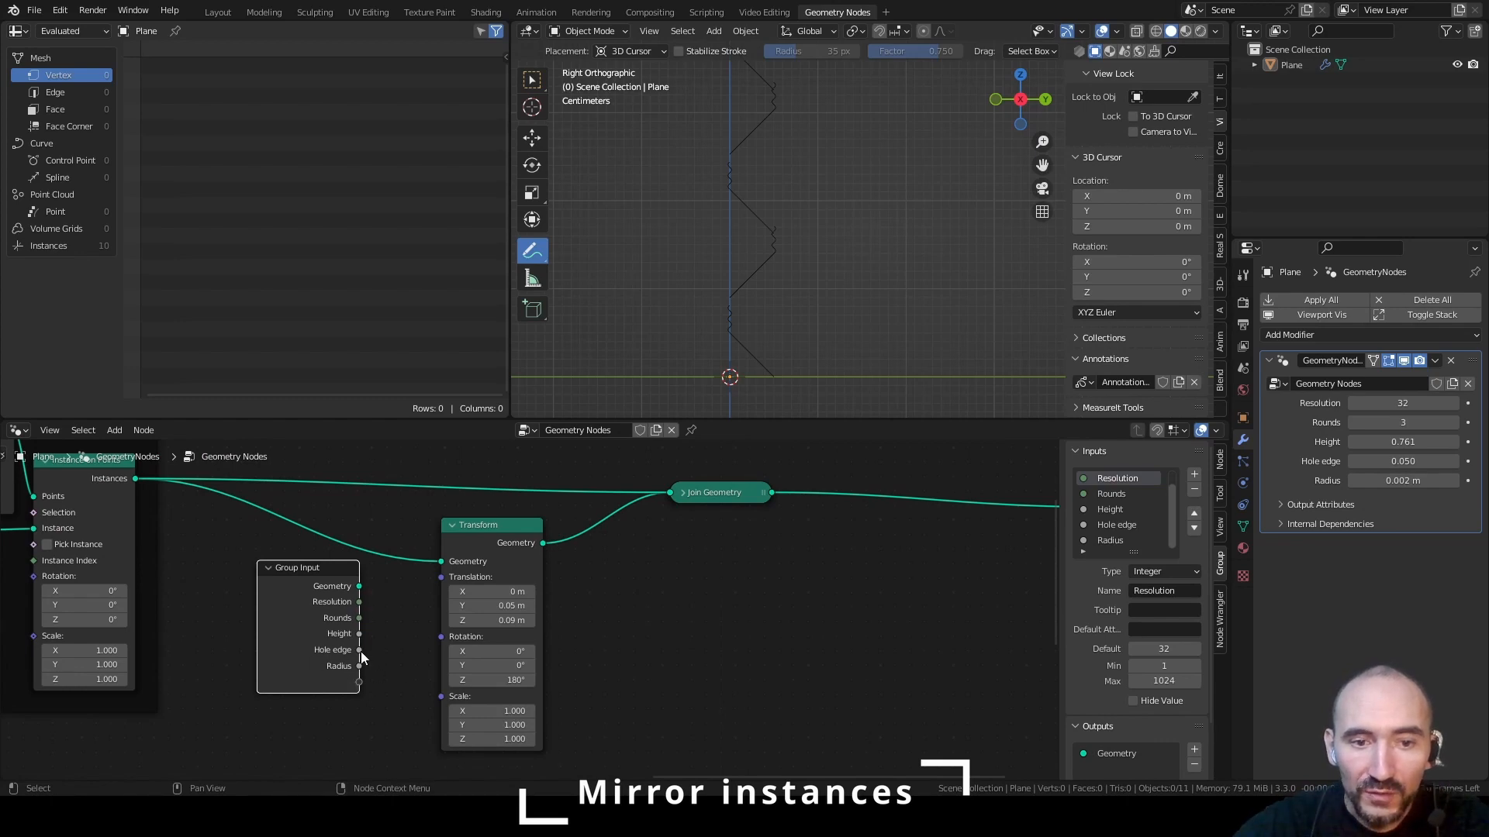
Add a Combine XYZ node with its Y input driven by the new Group Input's Hole edge
{"action": "left_click_drag", "start_coordinate": [360, 651], "coordinate": [434, 608]}
{"action": "type", "text": "combi"}
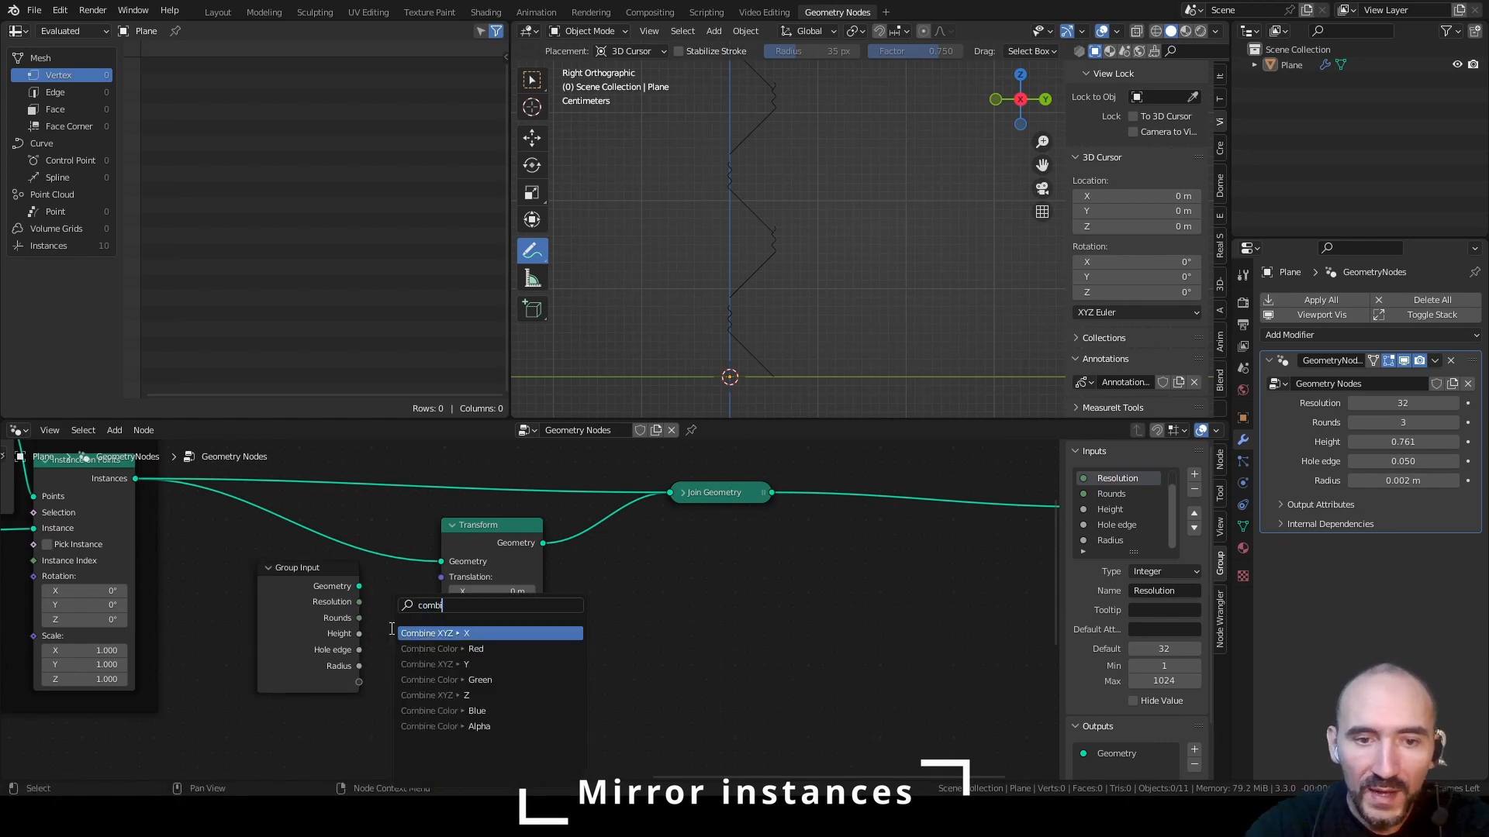
{"action": "key", "text": "Down"}
{"action": "key", "text": "Down"}
{"action": "key", "text": "Return"}
{"action": "left_click", "coordinate": [397, 582]}
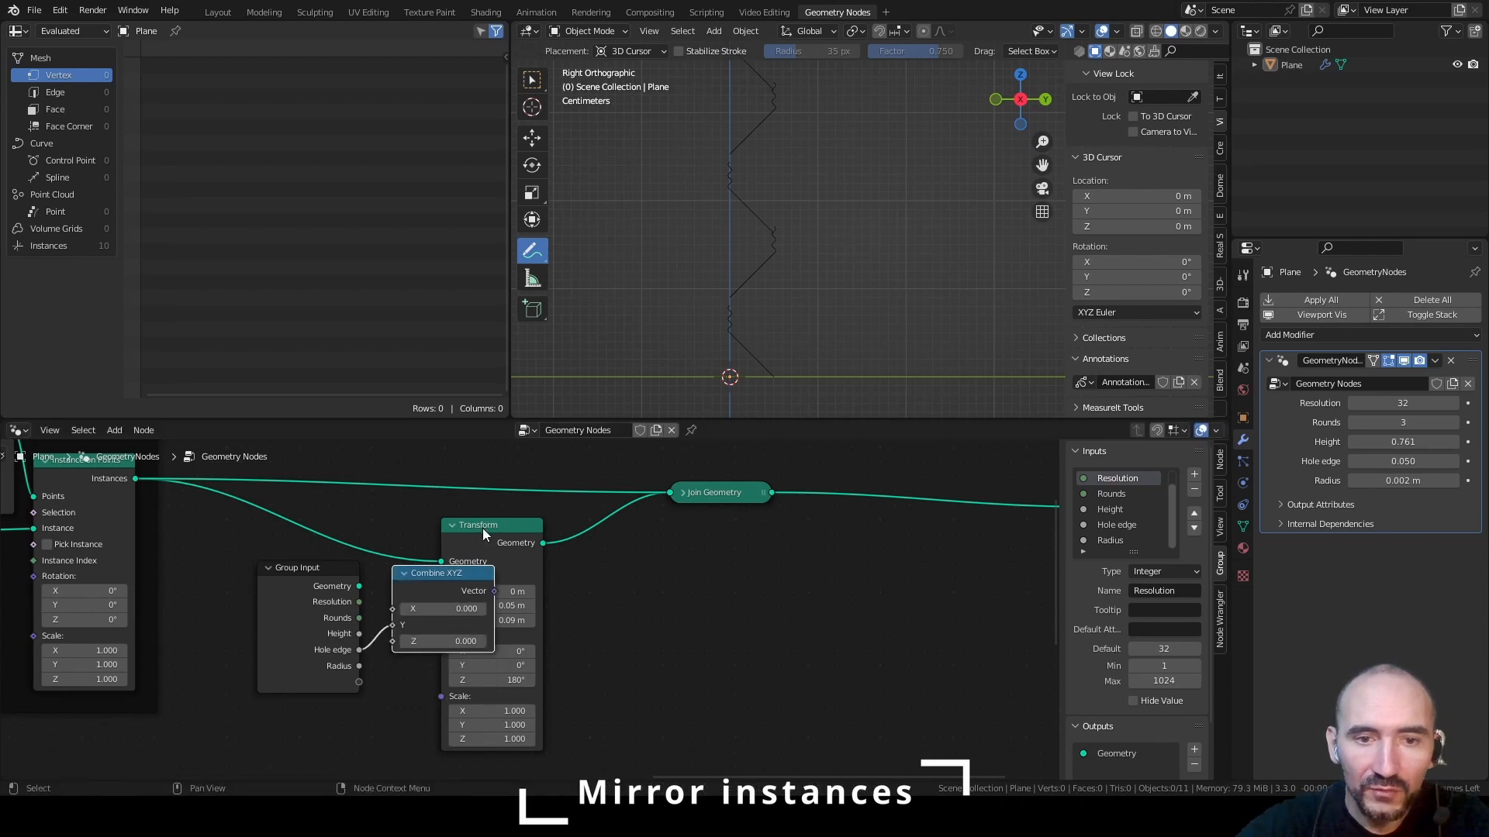
Make room before the Transform node and link Combine XYZ's Vector to its Translation
{"action": "left_click_drag", "start_coordinate": [482, 528], "coordinate": [589, 527]}
{"action": "left_click_drag", "start_coordinate": [494, 592], "coordinate": [558, 586]}
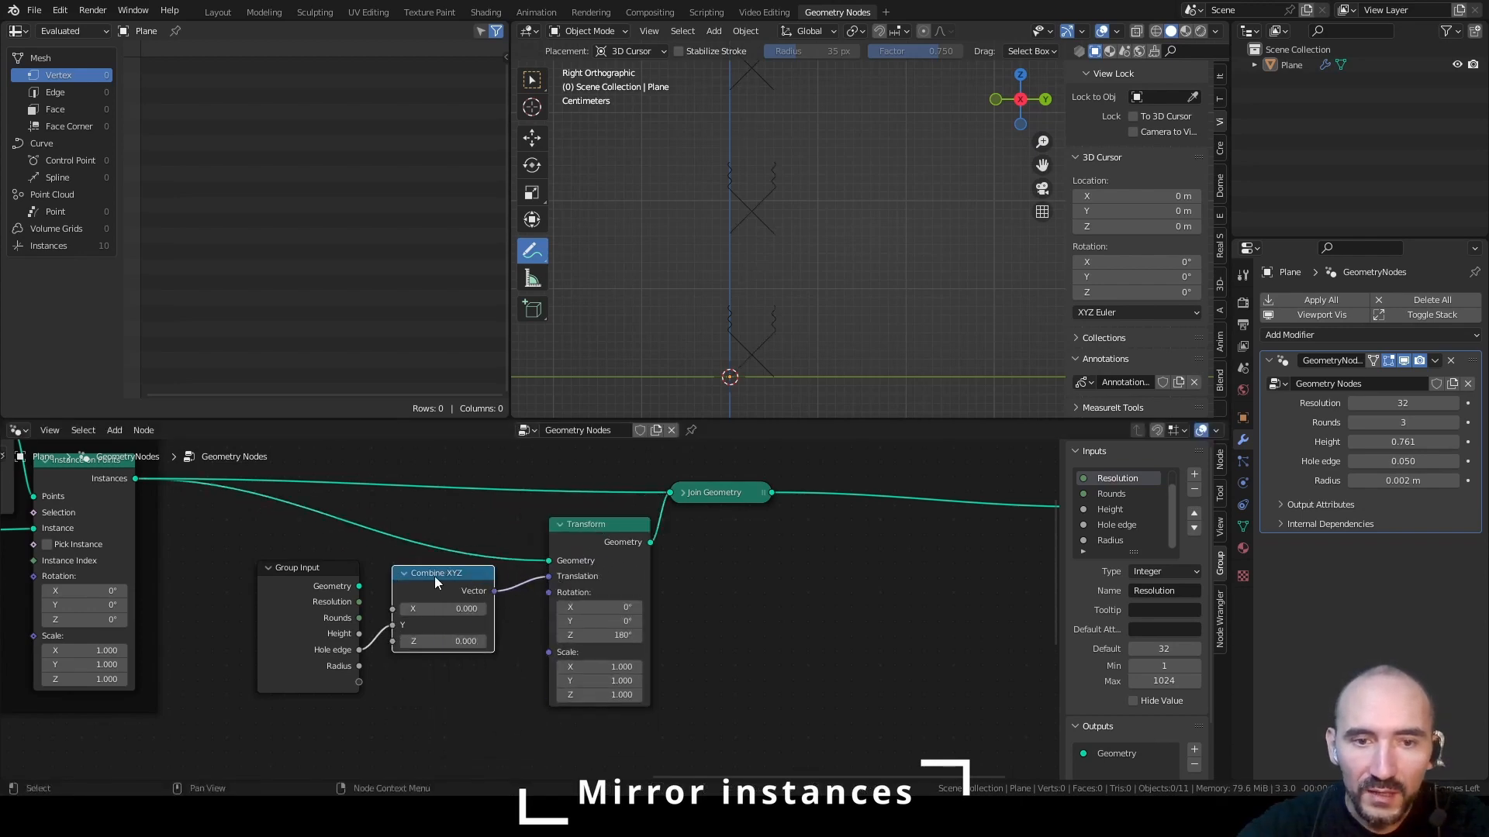
{"action": "mouse_move", "coordinate": [434, 576]}
{"action": "left_mouse_down"}
{"action": "mouse_move", "coordinate": [463, 583]}
{"action": "mouse_move", "coordinate": [455, 591]}
{"action": "left_mouse_up"}
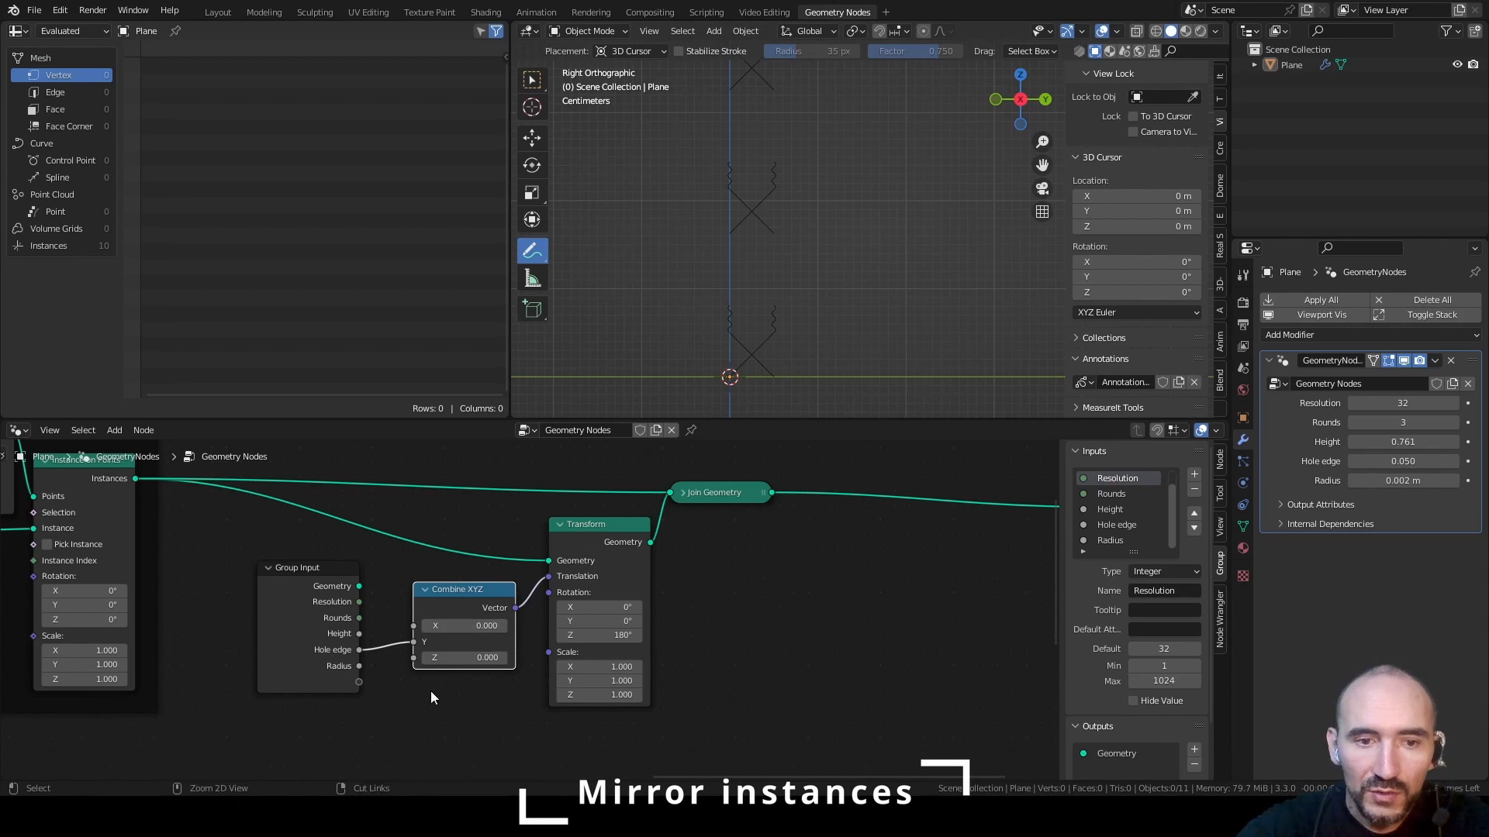
Link the Add node's output to the Z input of the Transform's Combine XYZ, with a reroute carrying the link below the nodes
{"action": "scroll", "coordinate": [242, 672], "scroll_direction": "down", "scroll_amount": 2}
{"action": "middle_click_drag", "start_coordinate": [242, 672], "coordinate": [666, 672]}
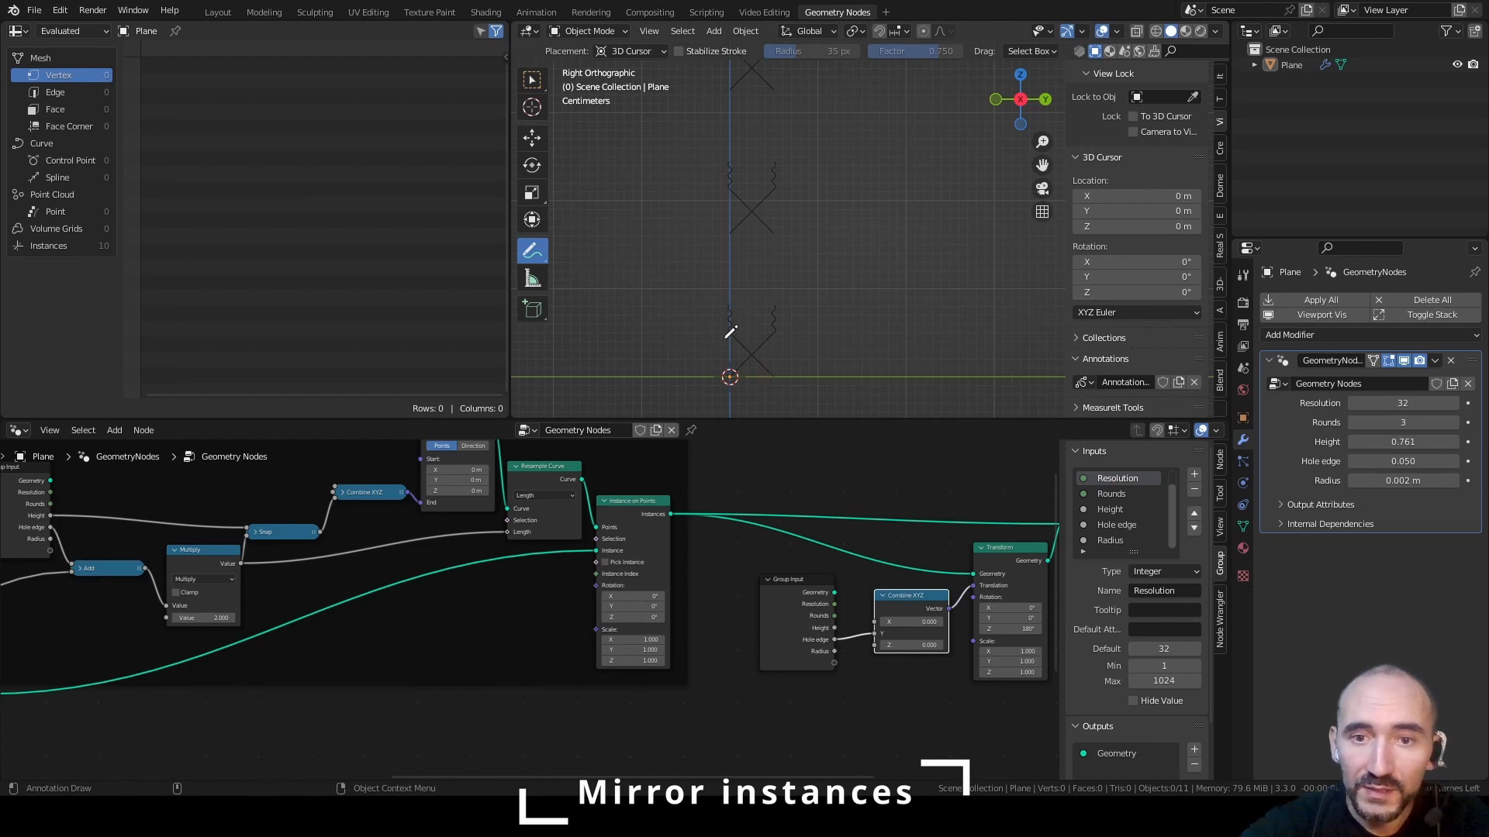
{"action": "left_click_drag", "start_coordinate": [141, 568], "coordinate": [874, 646]}
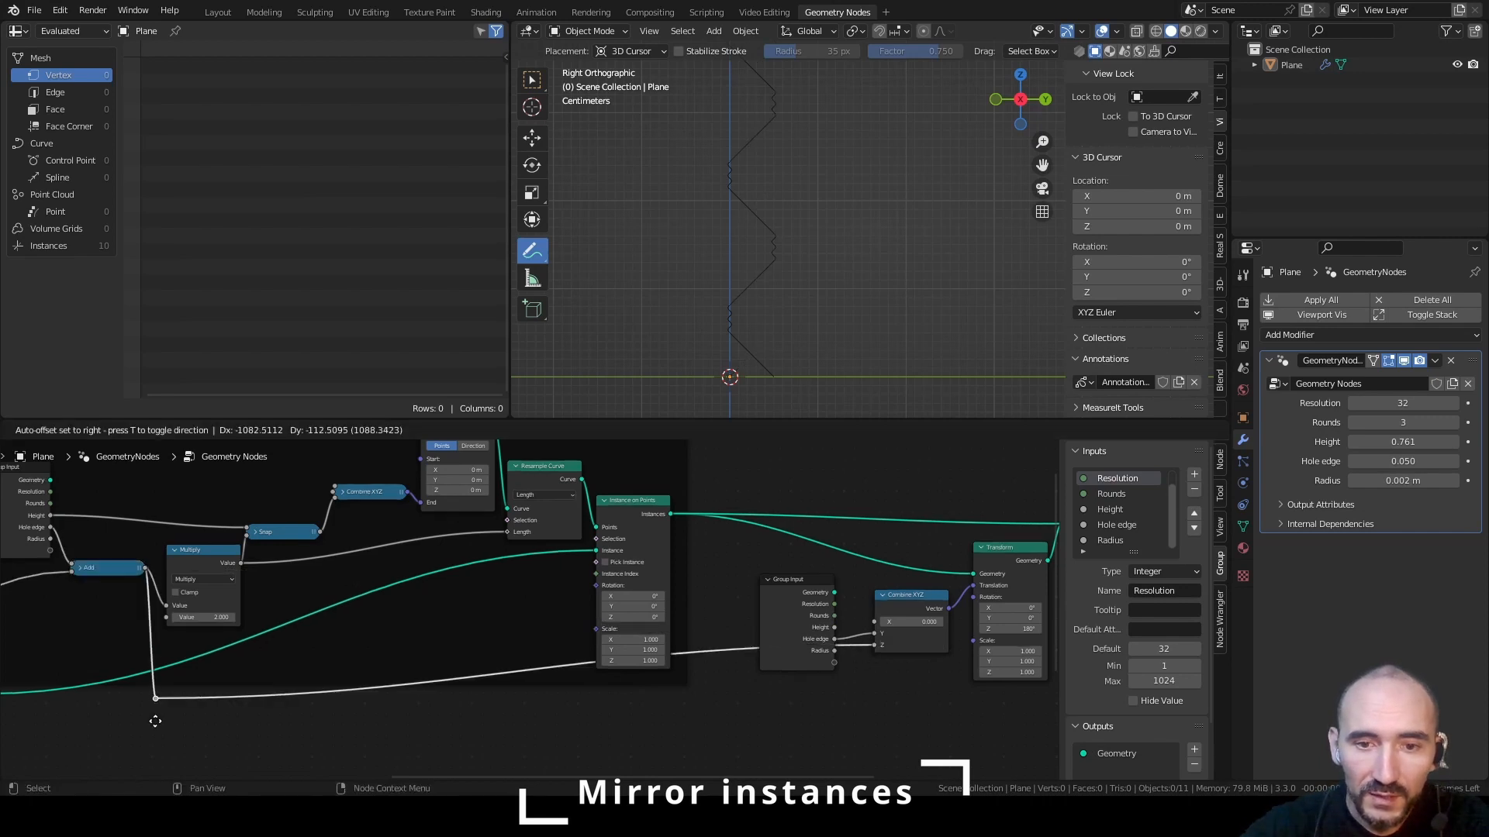
{"action": "left_click", "coordinate": [155, 721]}
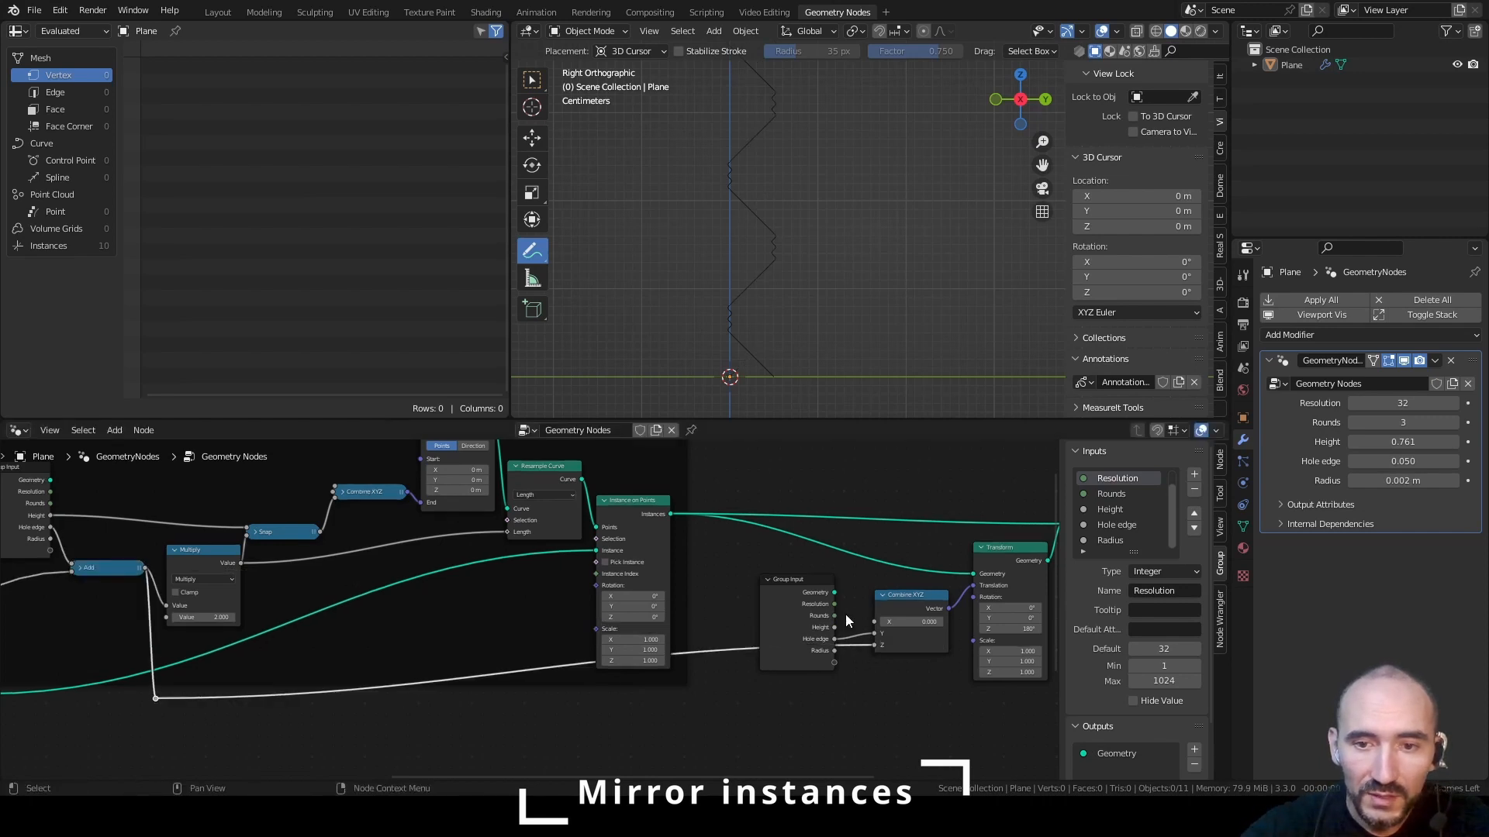
Arrange the Combine XYZ, Transform and Join Geometry nodes compactly so the new link runs clear of Group Input
{"action": "left_click_drag", "start_coordinate": [893, 595], "coordinate": [868, 639]}
{"action": "middle_click_drag", "start_coordinate": [893, 618], "coordinate": [446, 635]}
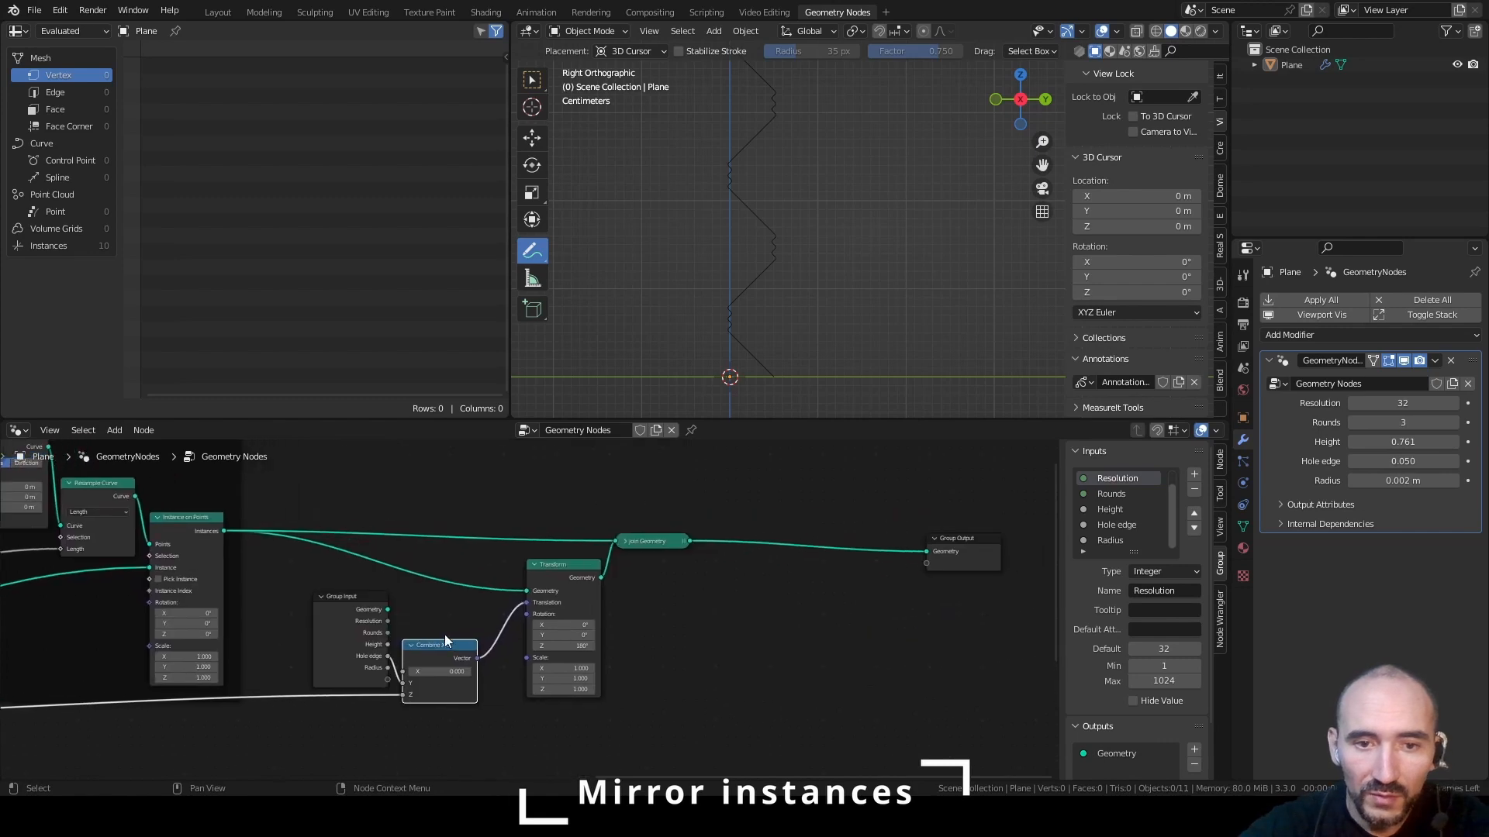
{"action": "left_click_drag", "start_coordinate": [552, 567], "coordinate": [518, 567]}
{"action": "mouse_move", "coordinate": [651, 537]}
{"action": "left_mouse_down"}
{"action": "mouse_move", "coordinate": [814, 535]}
{"action": "mouse_move", "coordinate": [623, 534]}
{"action": "left_mouse_up"}
{"action": "middle_click_drag", "start_coordinate": [622, 534], "coordinate": [541, 545]}
Join the Group Input, Combine XYZ, Transform and Join Geometry nodes in a frame and label it "Merge parts single curve"
{"action": "left_click_drag", "start_coordinate": [565, 513], "coordinate": [212, 752]}
{"action": "key", "text": "ctrl+j"}
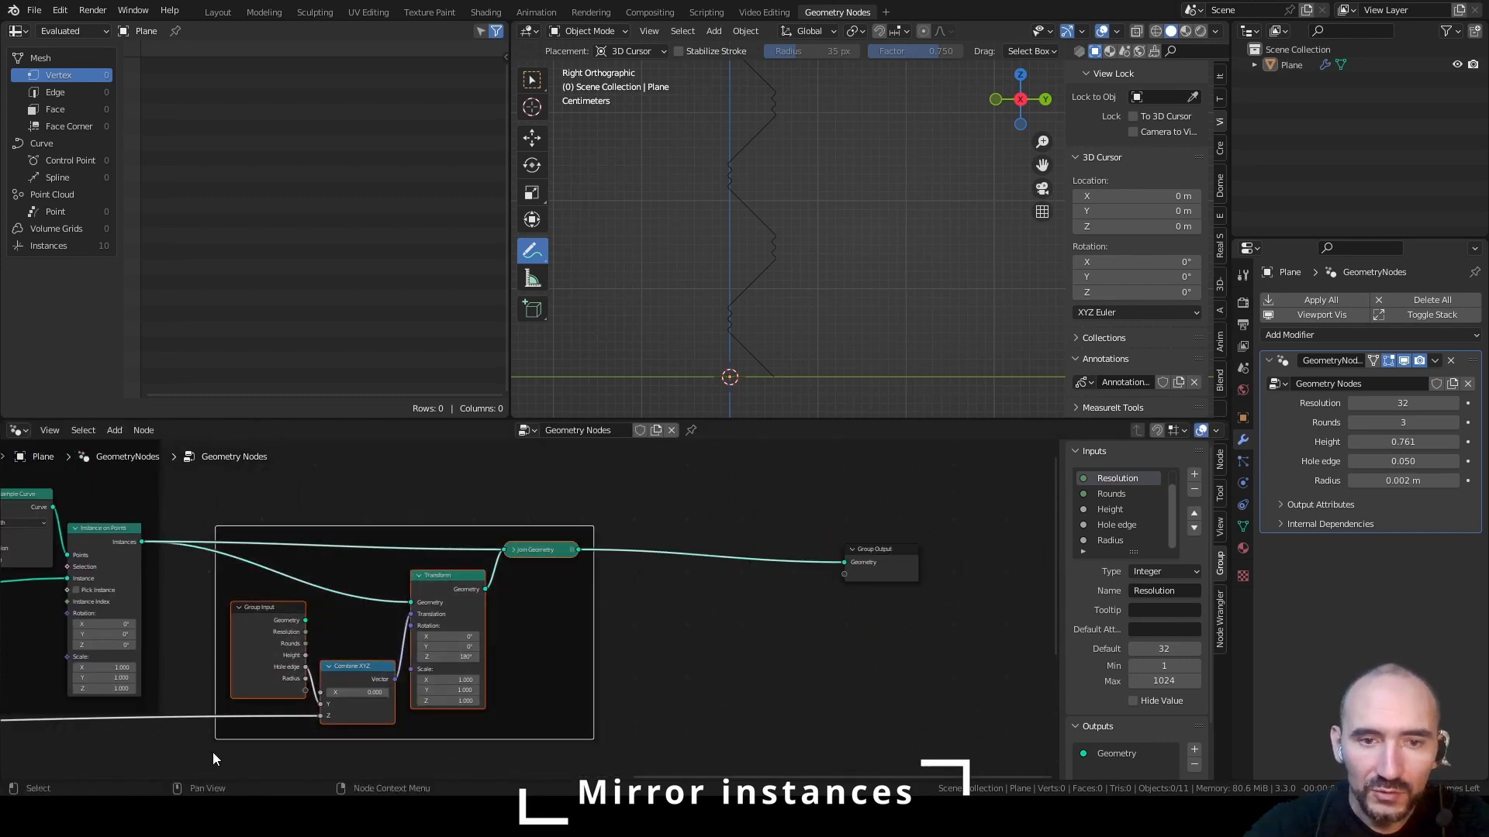
{"action": "key", "text": "F2"}
{"action": "type", "text": "Merge"}
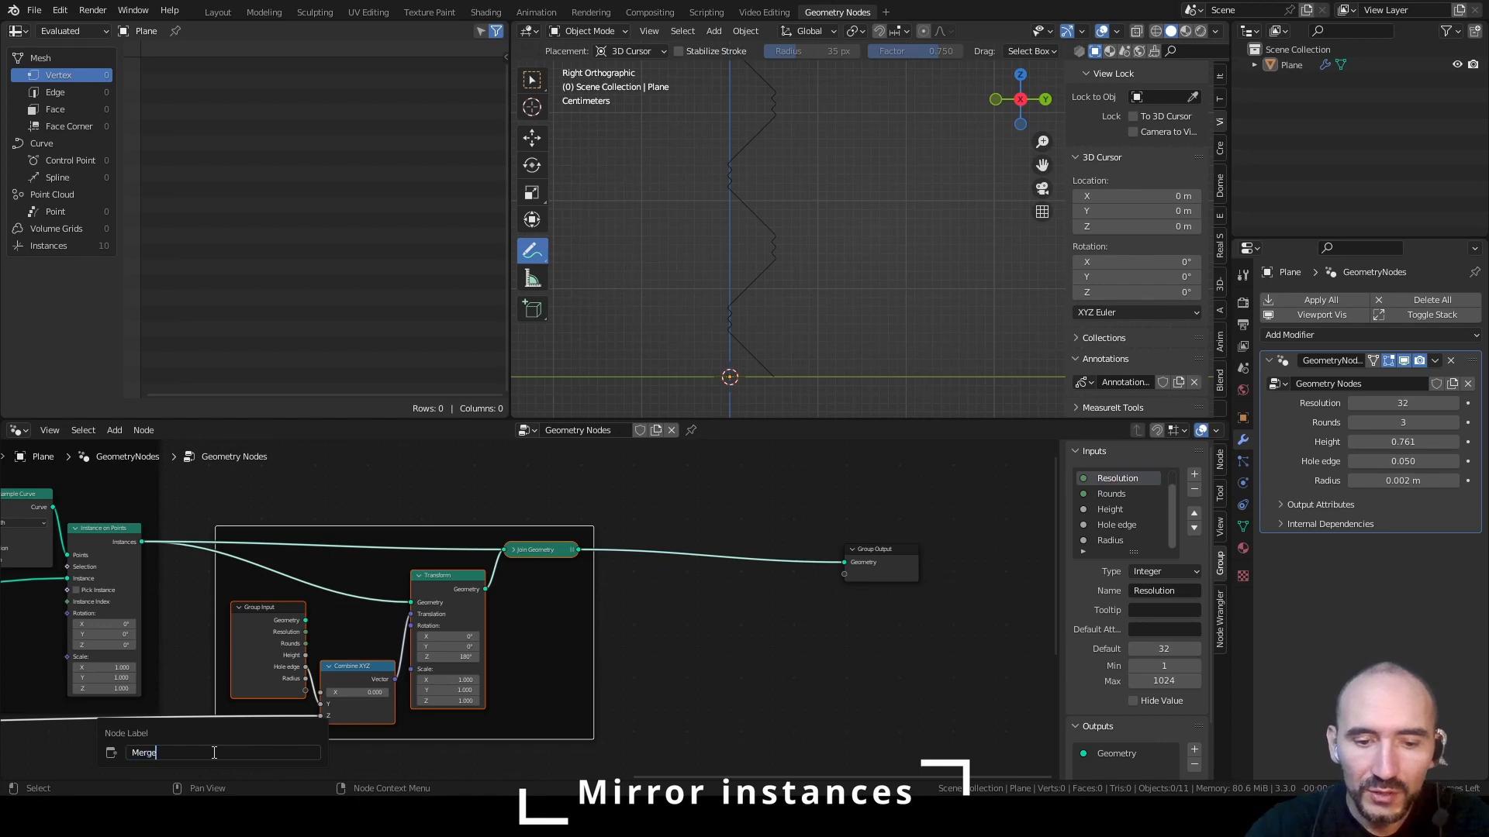
{"action": "type", "text": " parts single"}
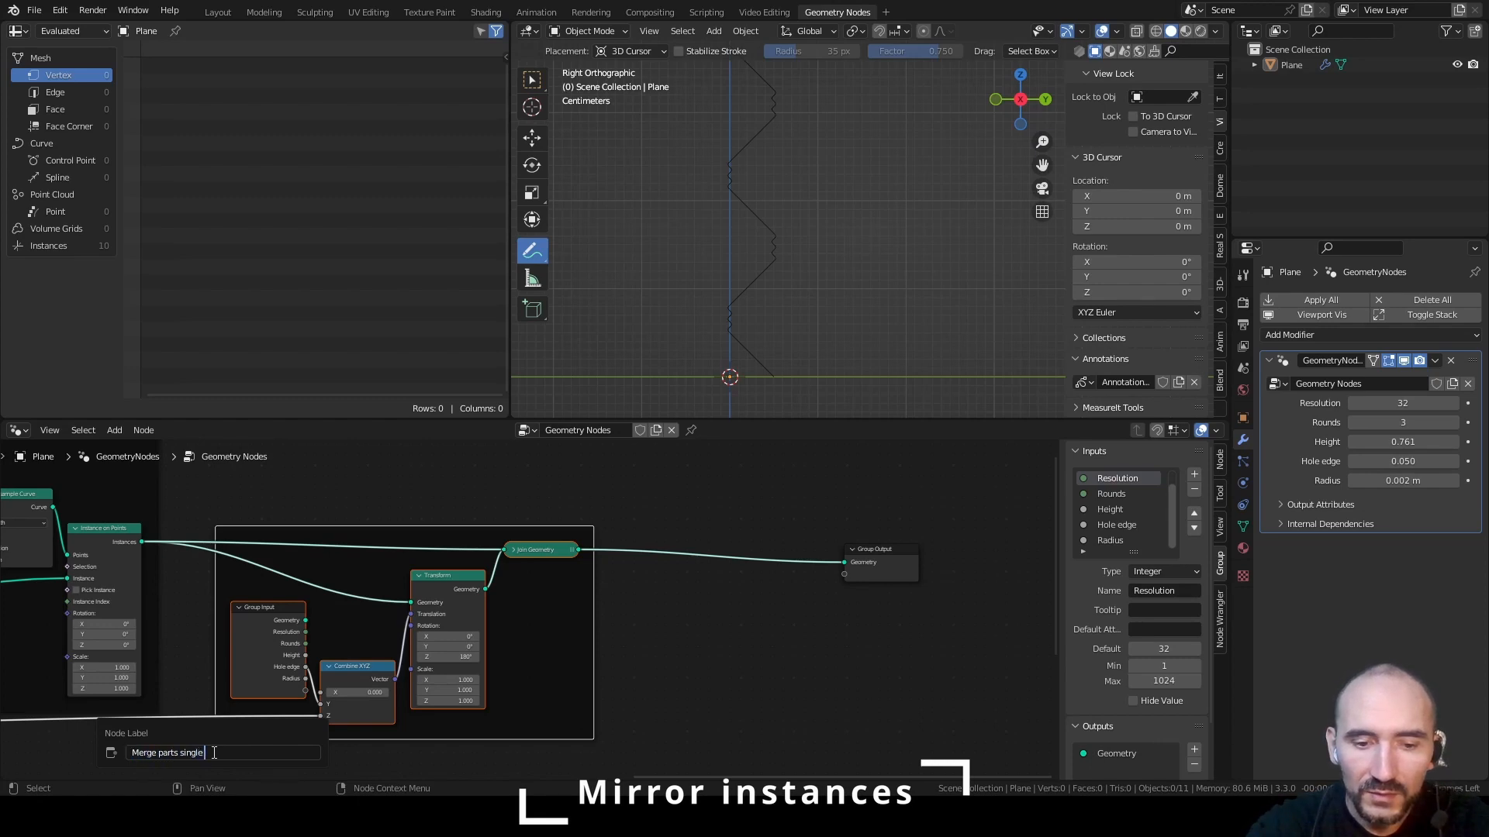
{"action": "type", "text": "curve"}
{"action": "key", "text": "Return"}
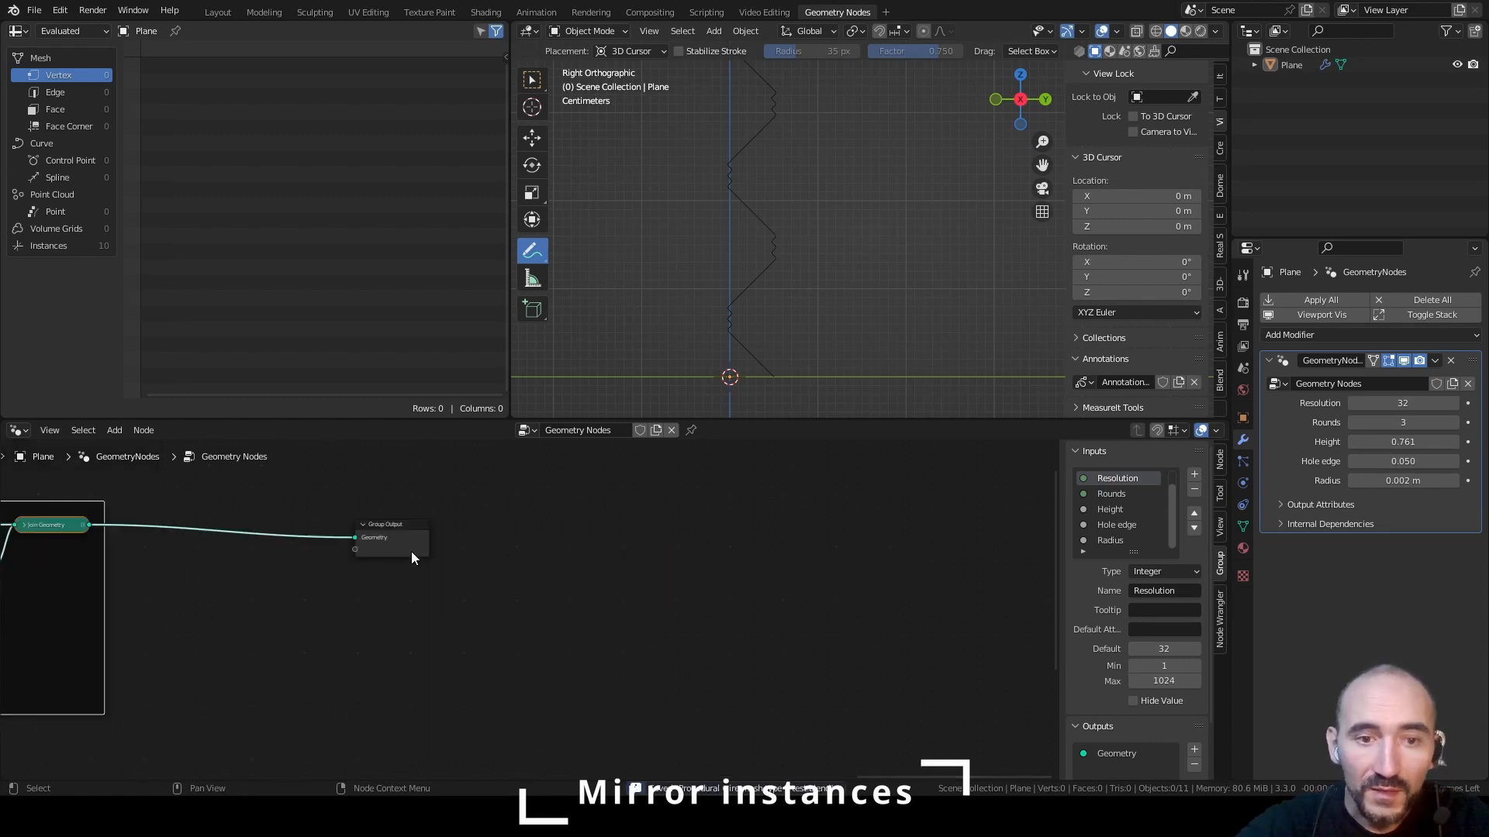
Examine the alignment of straight and spiral segments in perspective and front views, and save the file
{"action": "left_click_drag", "start_coordinate": [411, 551], "coordinate": [459, 544]}
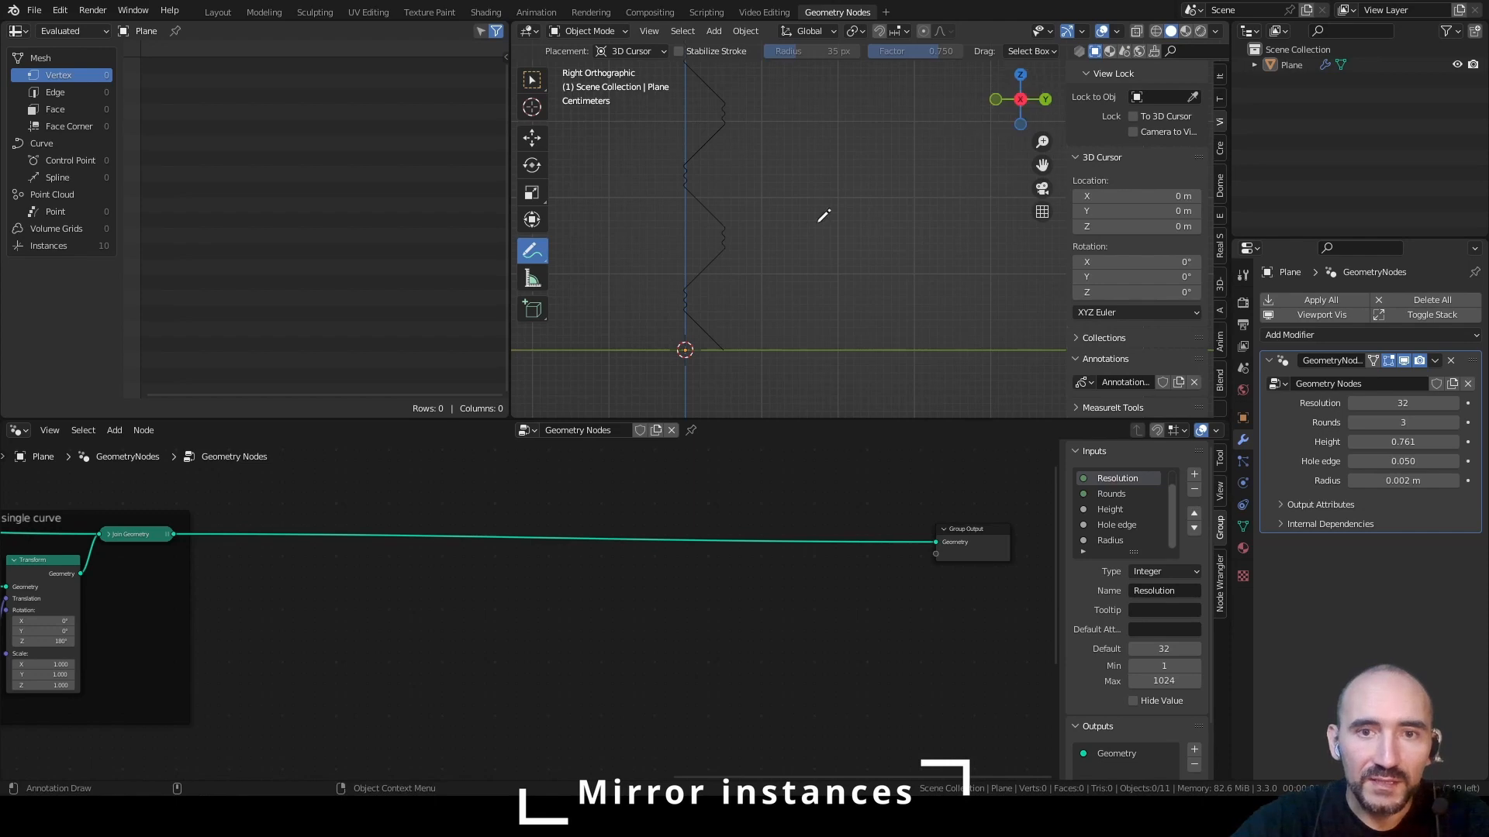
{"action": "mouse_move", "coordinate": [682, 276]}
{"action": "middle_mouse_down"}
{"action": "mouse_move", "coordinate": [751, 249]}
{"action": "mouse_move", "coordinate": [803, 250]}
{"action": "mouse_move", "coordinate": [784, 148]}
{"action": "mouse_move", "coordinate": [827, 183]}
{"action": "middle_mouse_up"}
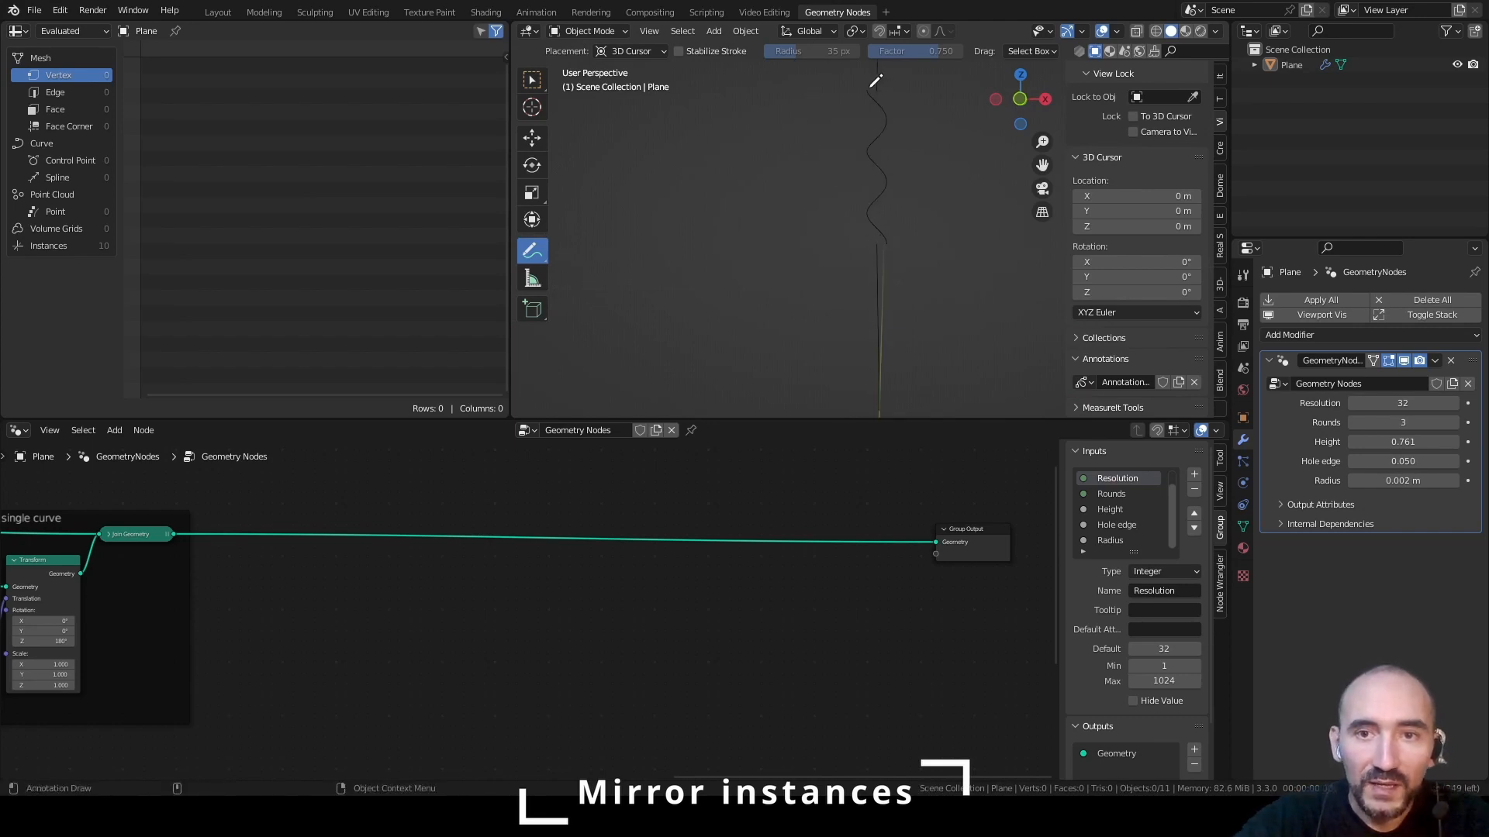
{"action": "key", "text": "KP_1"}
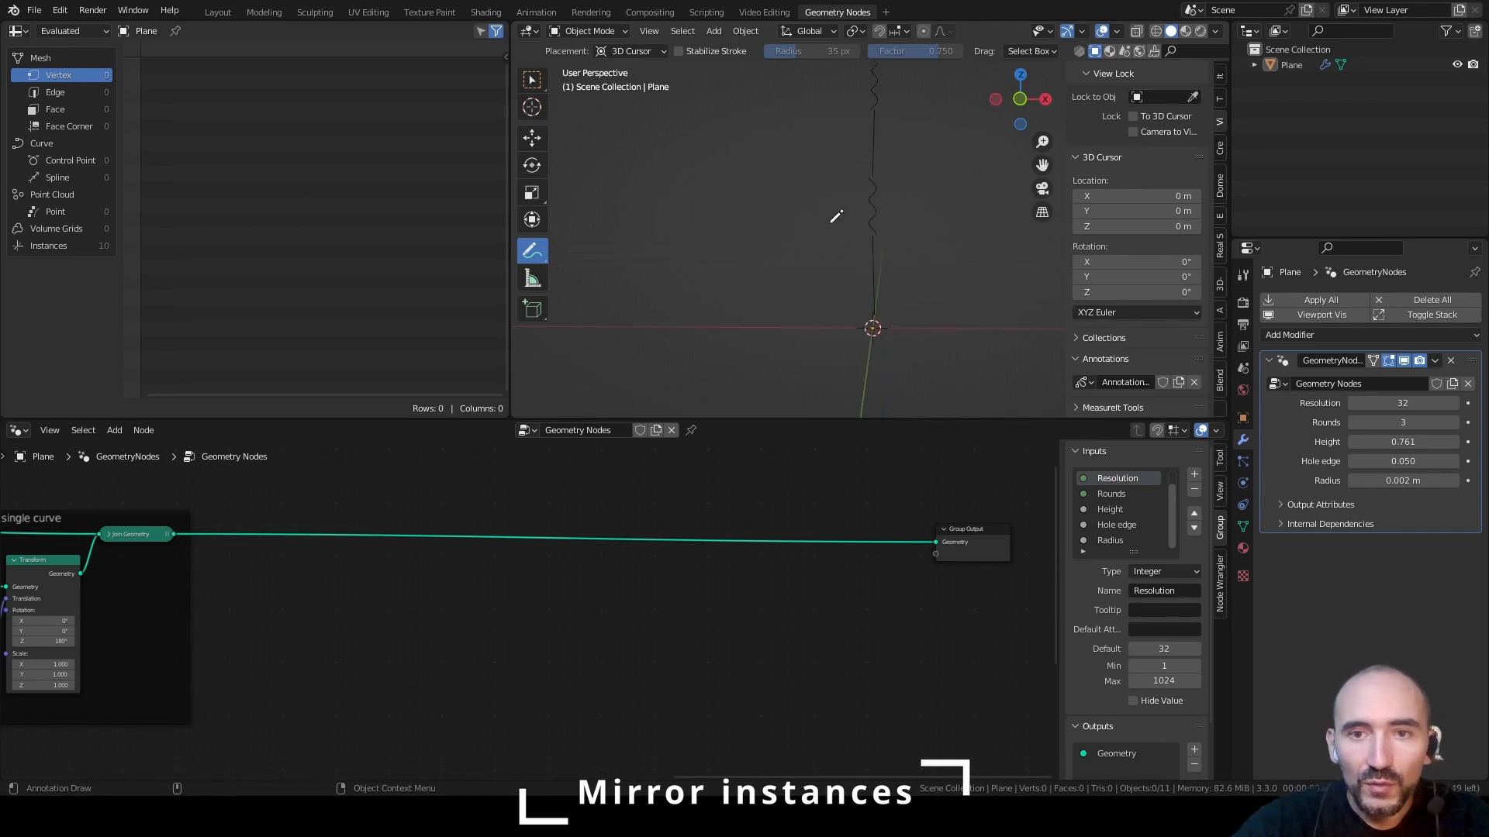
{"action": "middle_click_drag", "start_coordinate": [873, 228], "coordinate": [811, 196], "text": "shift"}
{"action": "scroll", "coordinate": [812, 196], "scroll_direction": "up", "scroll_amount": 8}
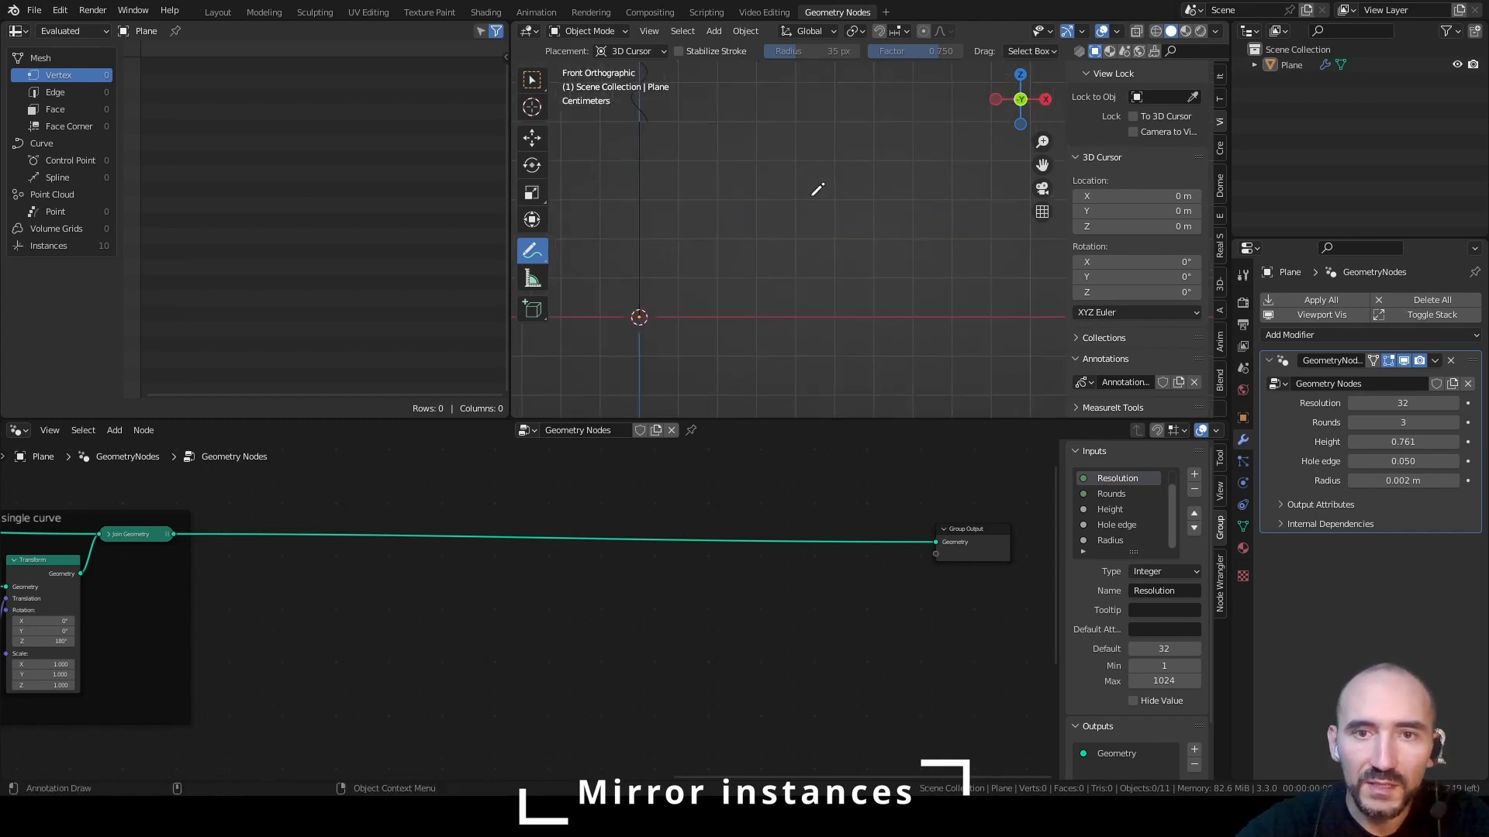
{"action": "middle_click_drag", "start_coordinate": [704, 215], "coordinate": [856, 292], "text": "shift"}
{"action": "key", "text": "ctrl+s"}
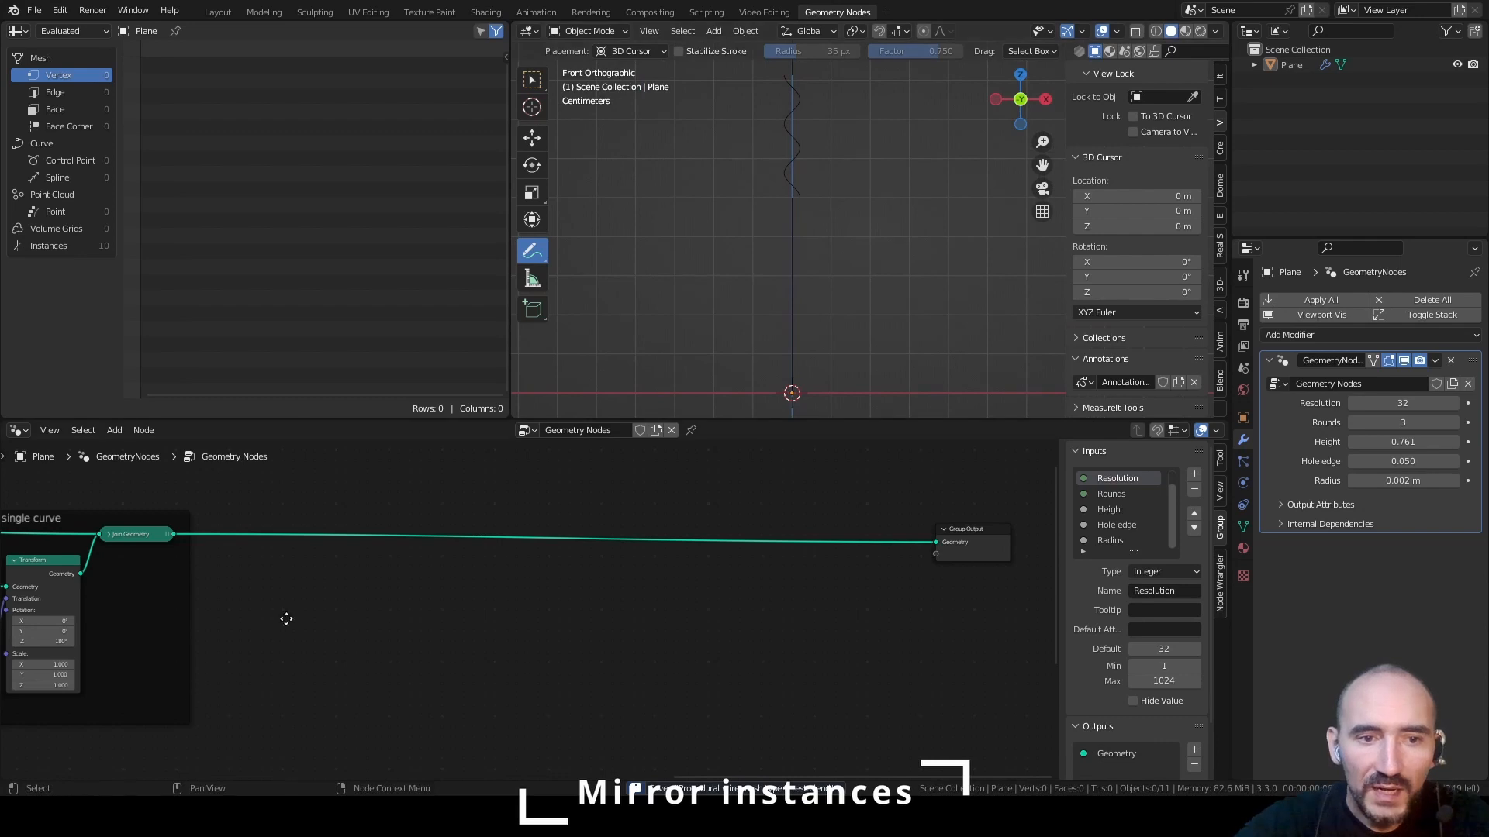
In the Linear part frame, link Group Input's Radius to the X input of the Combine XYZ that feeds Curve Line's Start
{"action": "middle_click_drag", "start_coordinate": [286, 618], "coordinate": [705, 593]}
{"action": "middle_click_drag", "start_coordinate": [336, 558], "coordinate": [808, 572]}
{"action": "middle_click_drag", "start_coordinate": [282, 564], "coordinate": [762, 567]}
{"action": "middle_click_drag", "start_coordinate": [502, 726], "coordinate": [648, 635]}
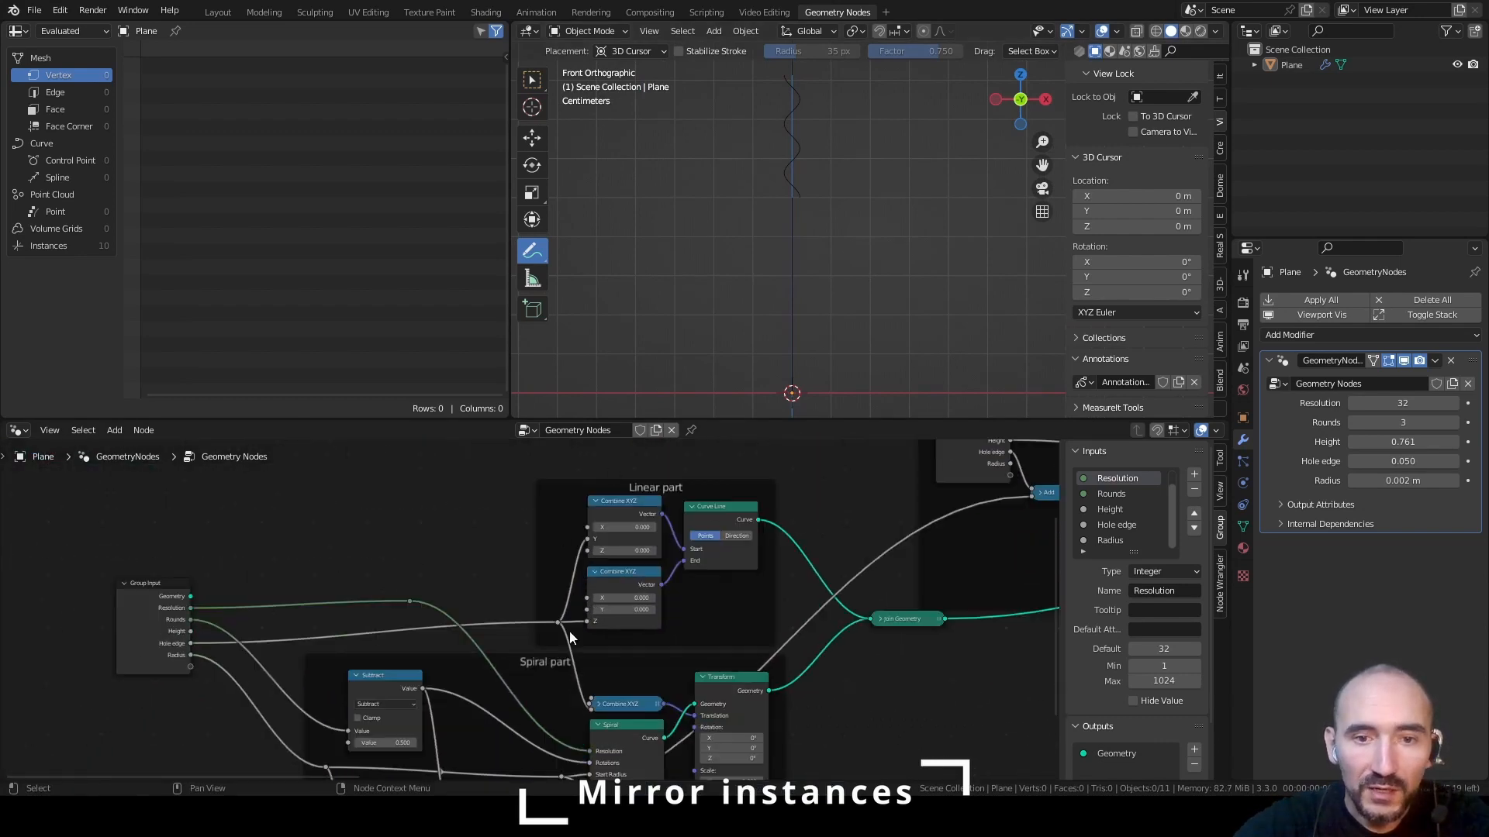
{"action": "scroll", "coordinate": [656, 565], "scroll_direction": "up", "scroll_amount": 3}
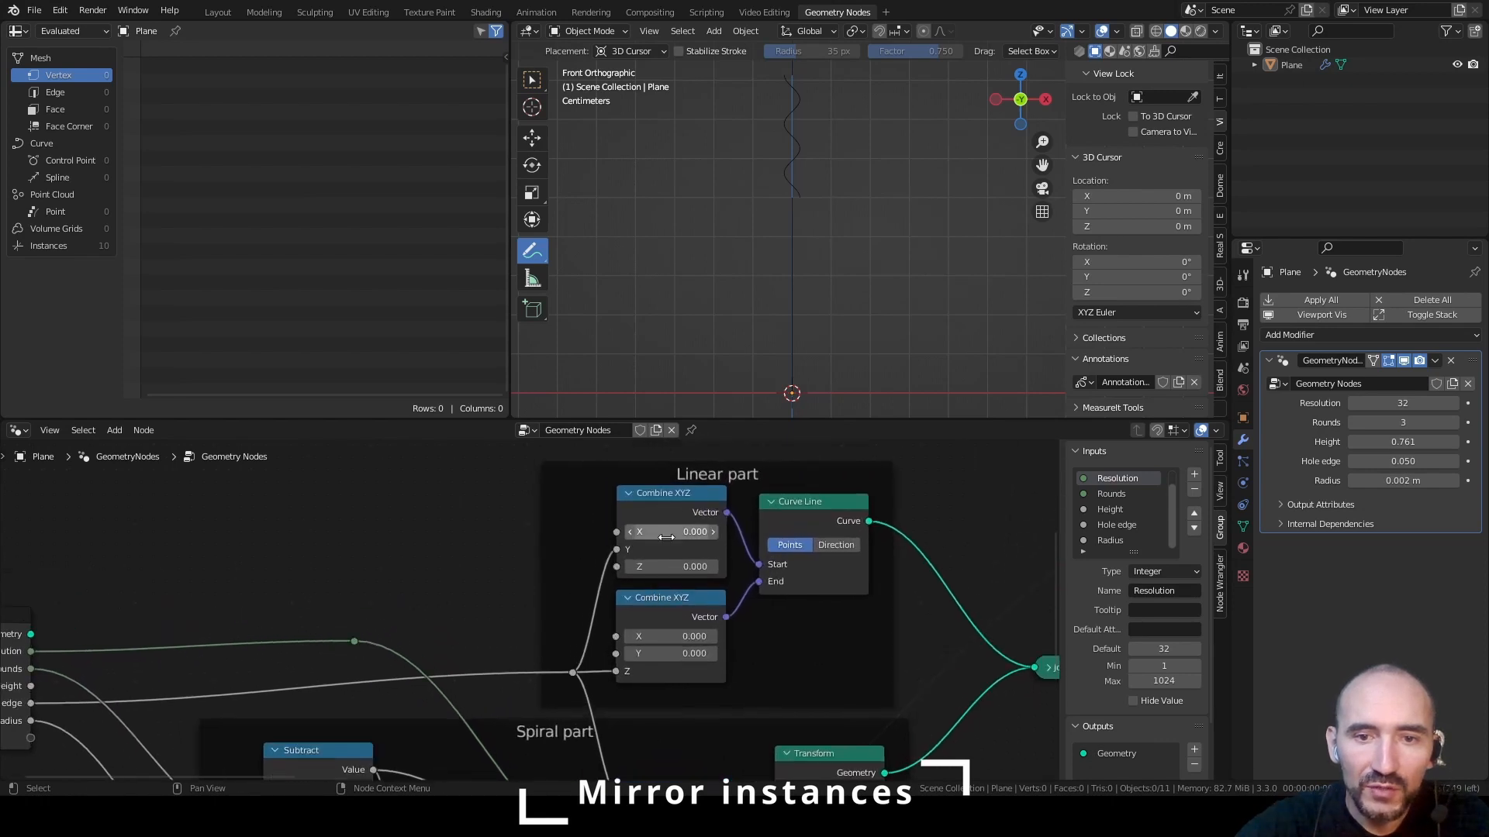
{"action": "left_click_drag", "start_coordinate": [667, 538], "coordinate": [673, 531], "text": "shift"}
{"action": "right_click", "coordinate": [665, 532]}
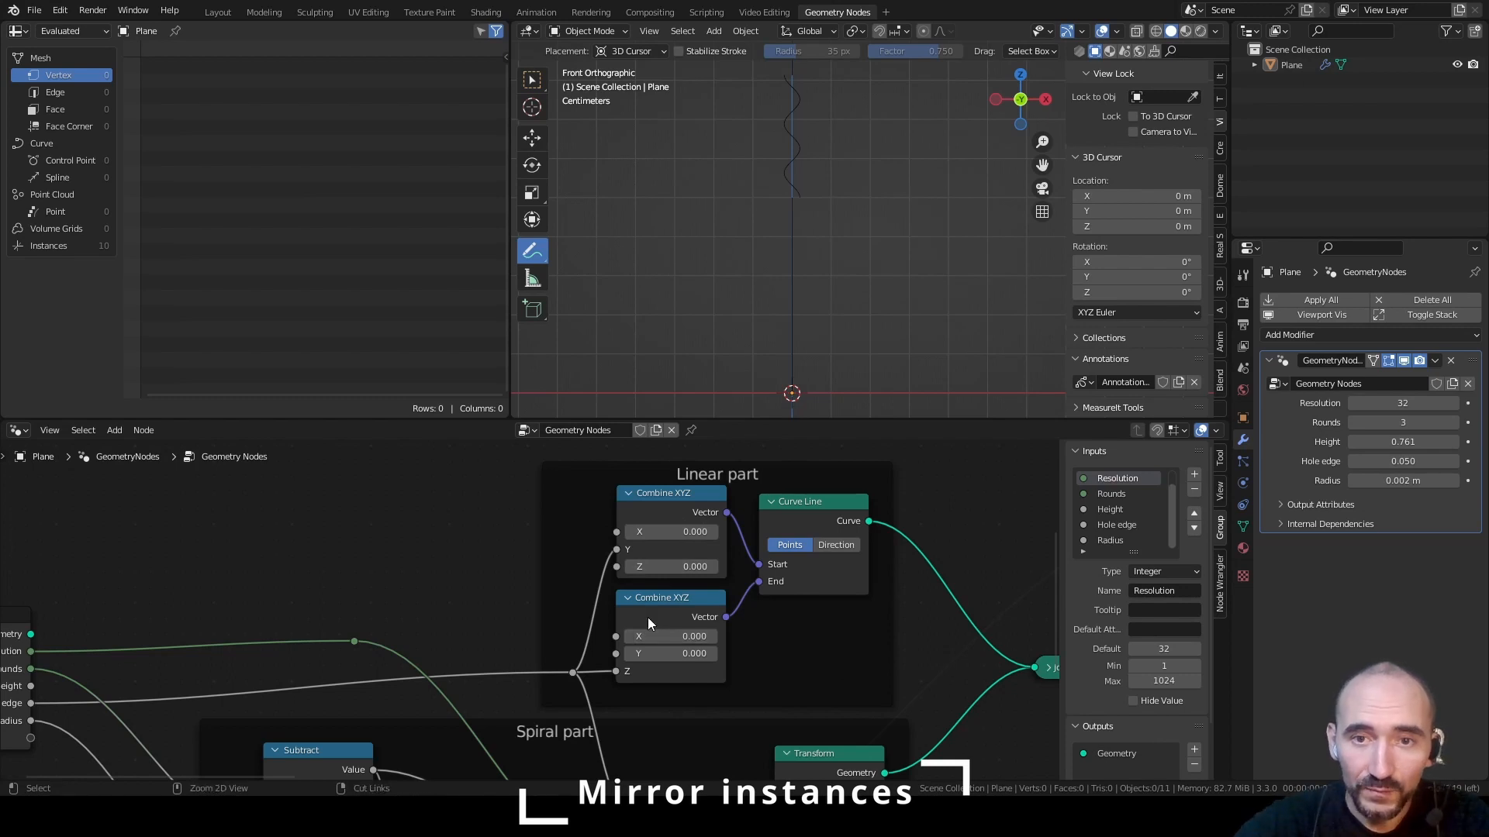
{"action": "middle_click_drag", "start_coordinate": [490, 564], "coordinate": [635, 553]}
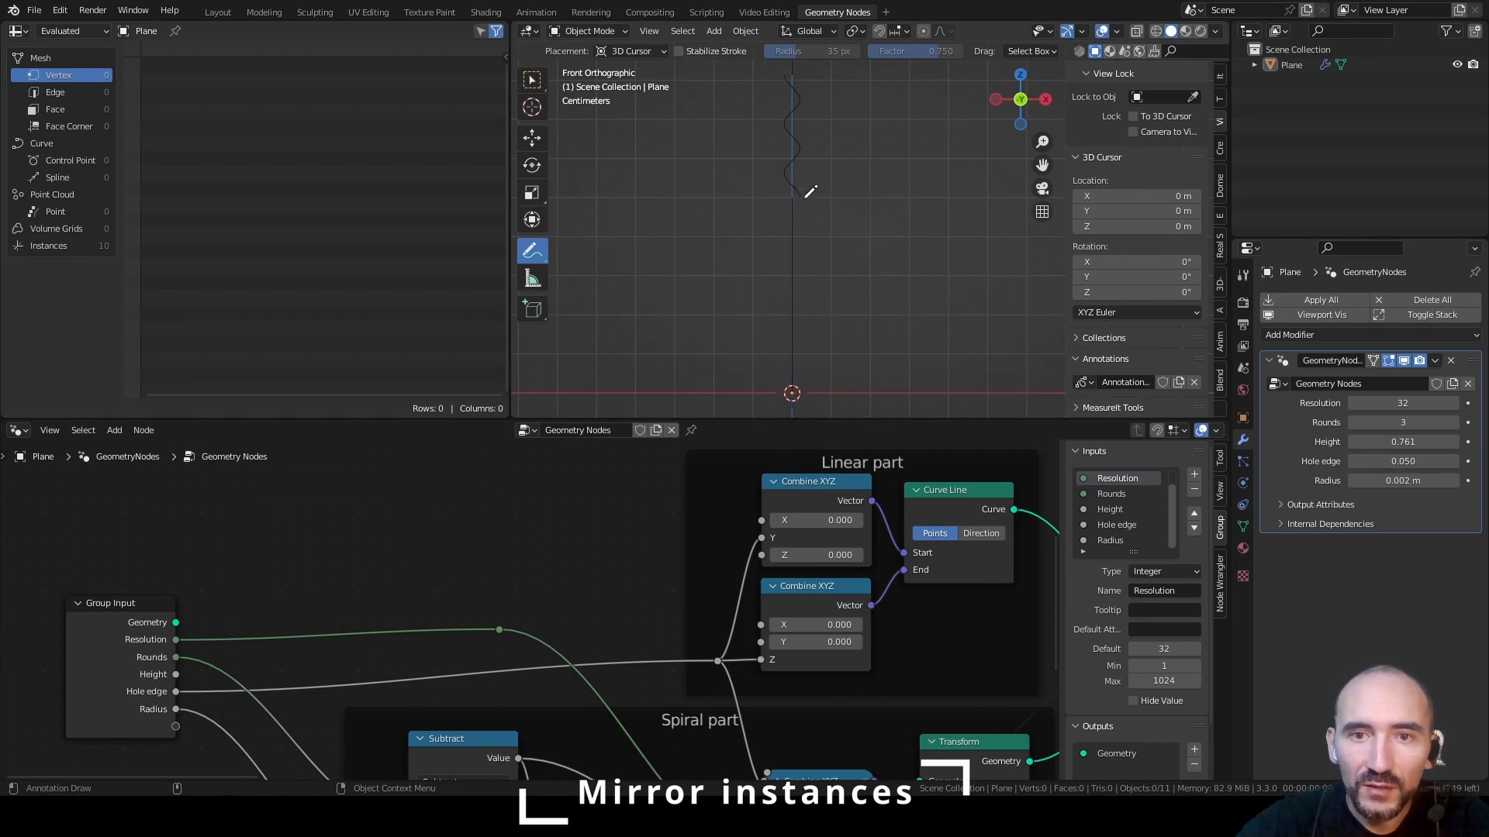
{"action": "scroll", "coordinate": [810, 191], "scroll_direction": "up", "scroll_amount": 8}
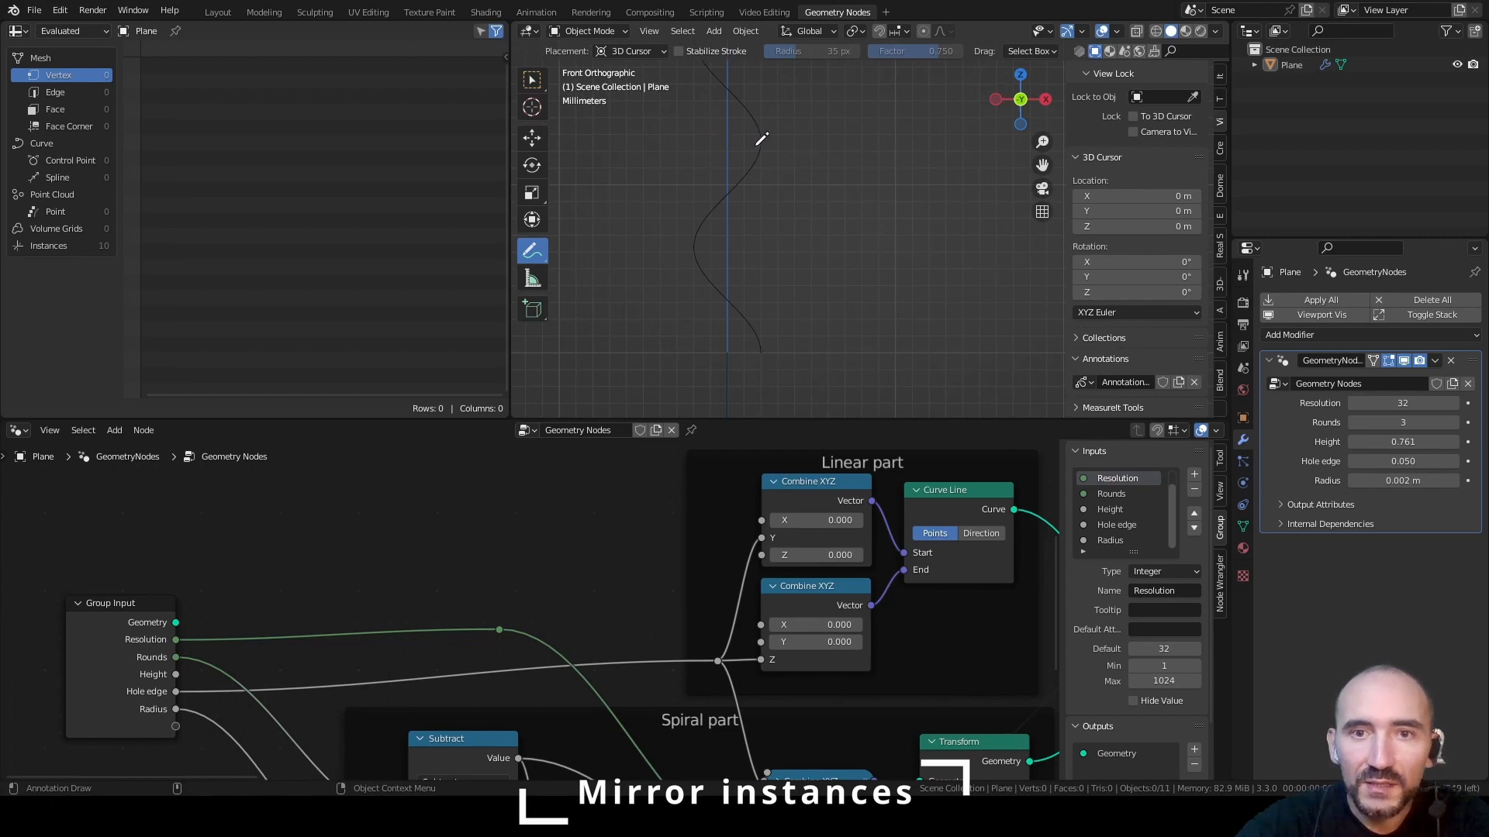
{"action": "scroll", "coordinate": [801, 230], "scroll_direction": "down", "scroll_amount": 7}
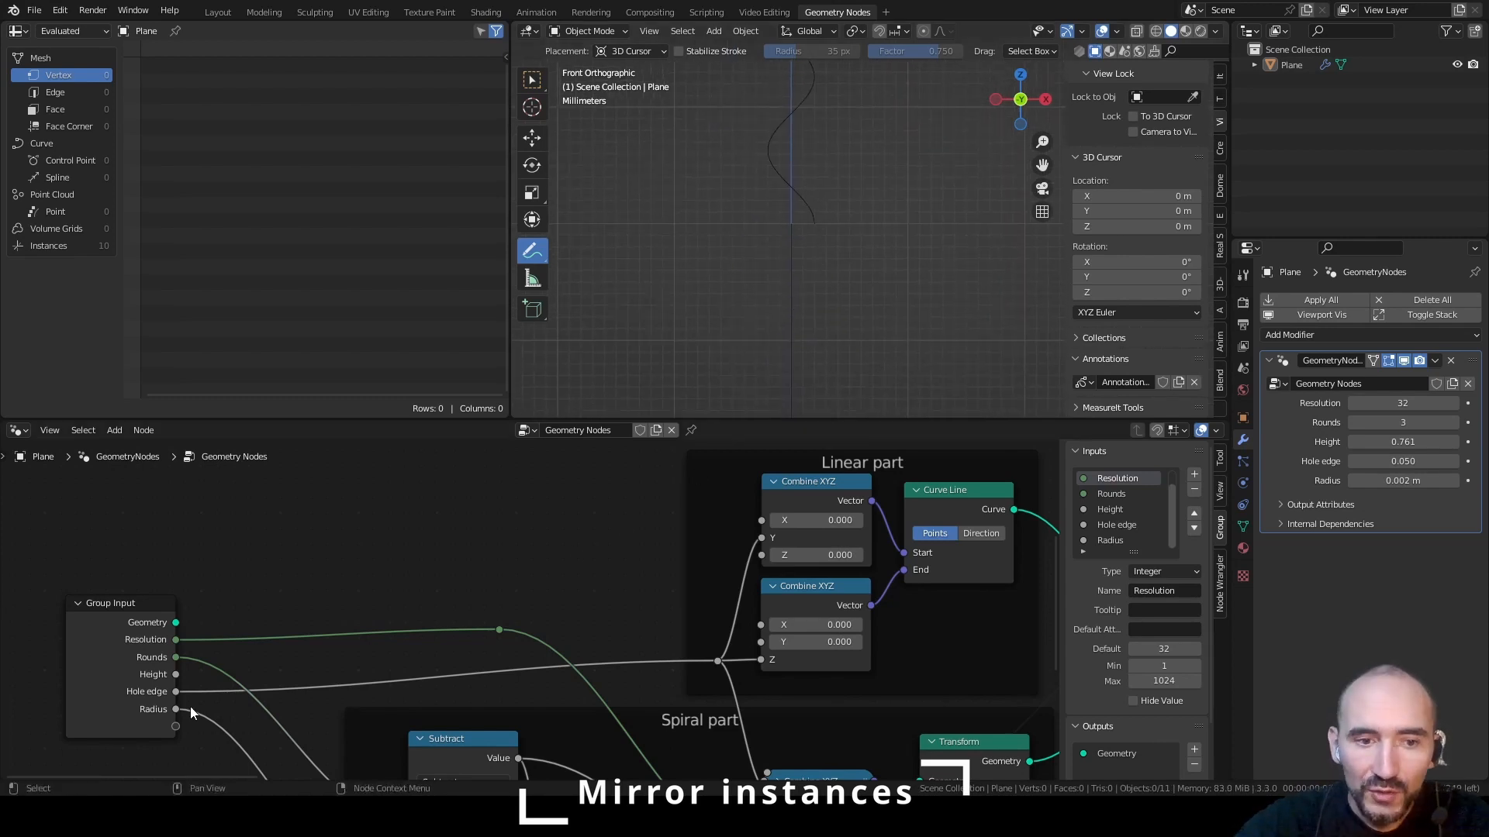
{"action": "left_click_drag", "start_coordinate": [177, 709], "coordinate": [767, 527]}
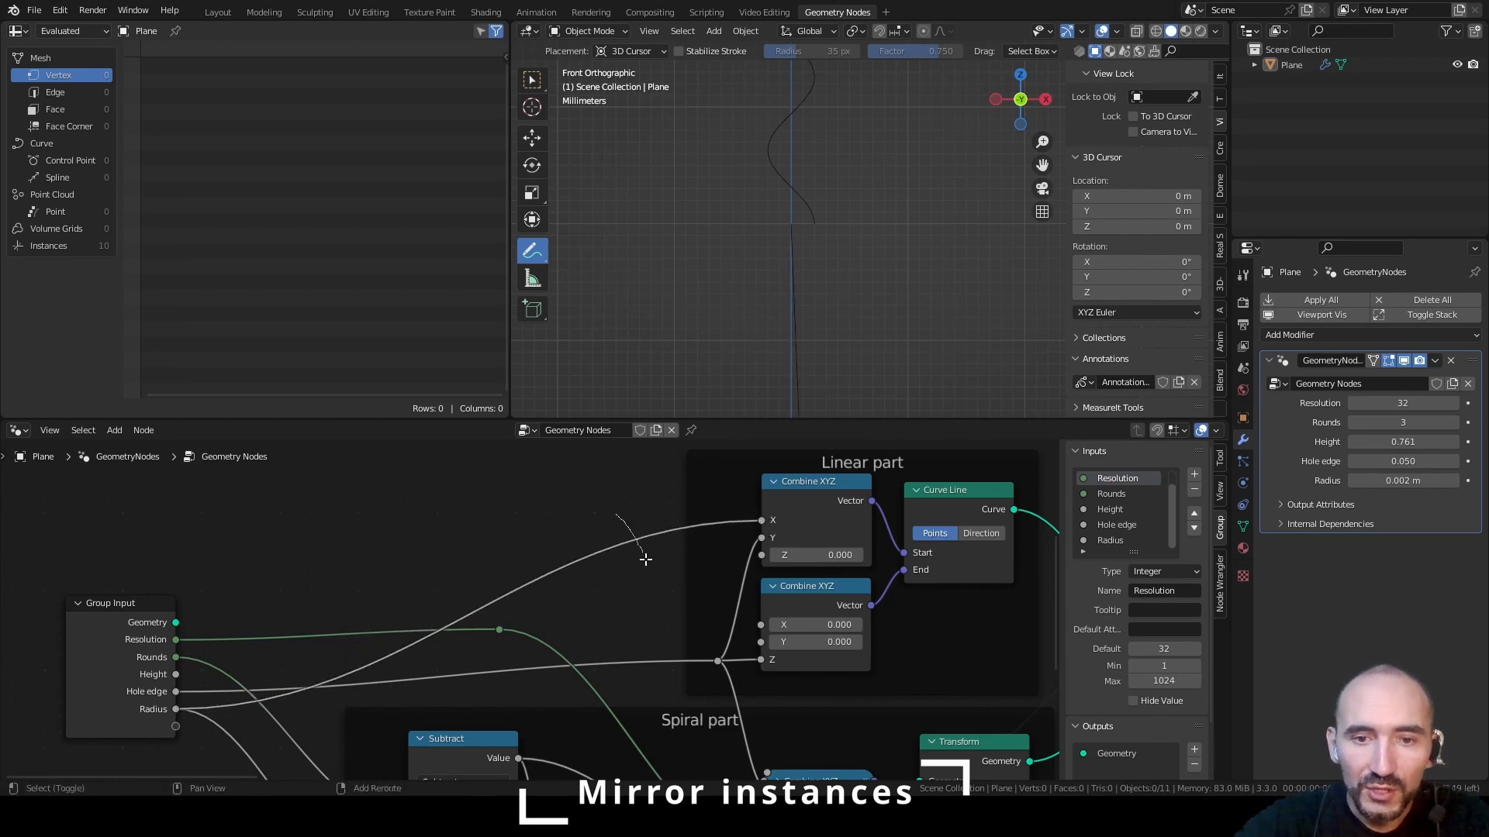
Insert a reroute on the Radius link and connect it also to X of the Combine XYZ feeding Curve Line's End
{"action": "right_click_drag", "start_coordinate": [636, 519], "coordinate": [650, 579], "text": "shift"}
{"action": "key", "text": "g"}
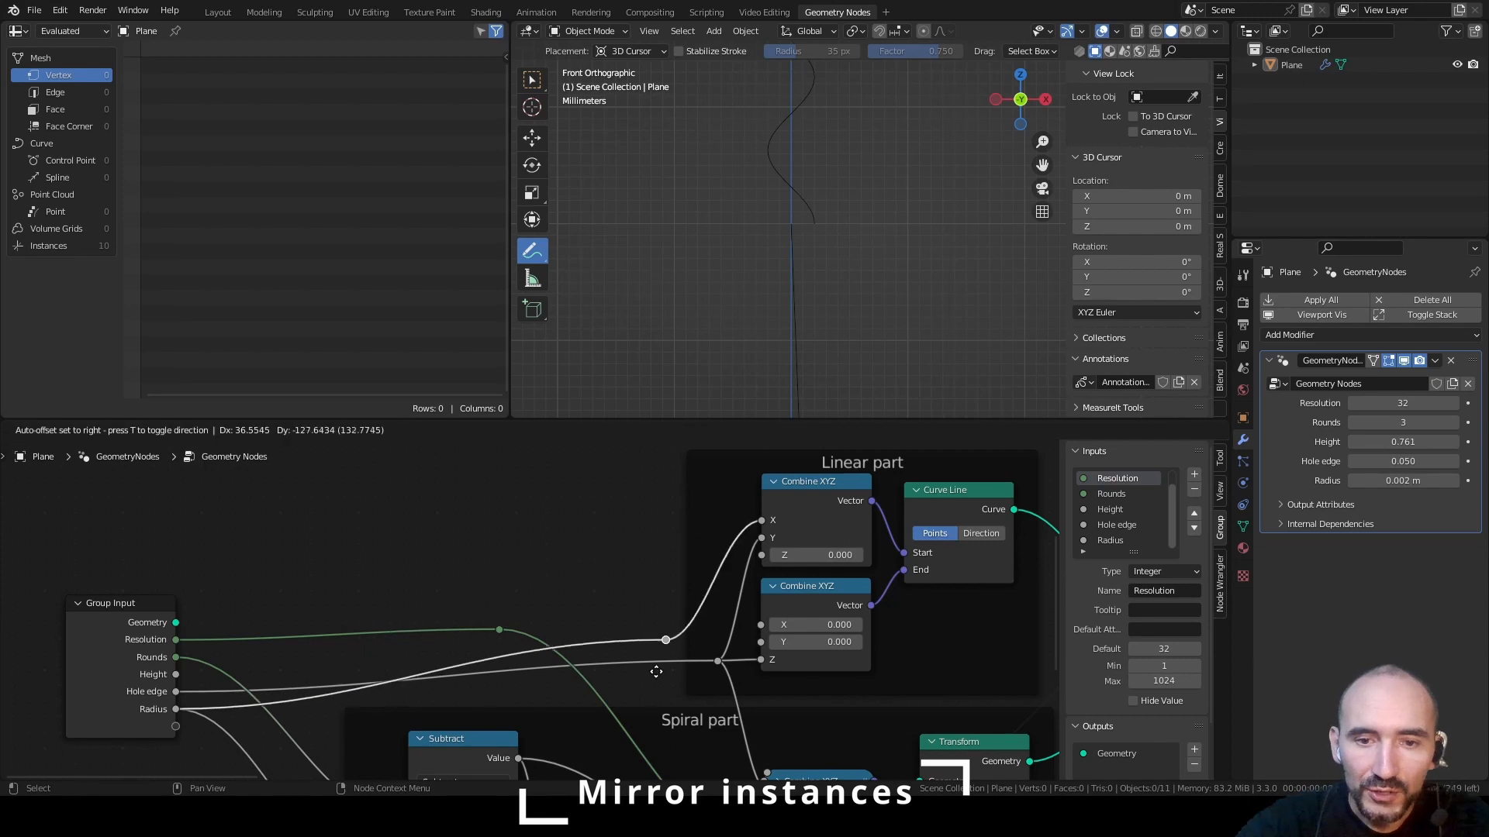
{"action": "left_click", "coordinate": [670, 717]}
{"action": "left_click_drag", "start_coordinate": [658, 677], "coordinate": [765, 626]}
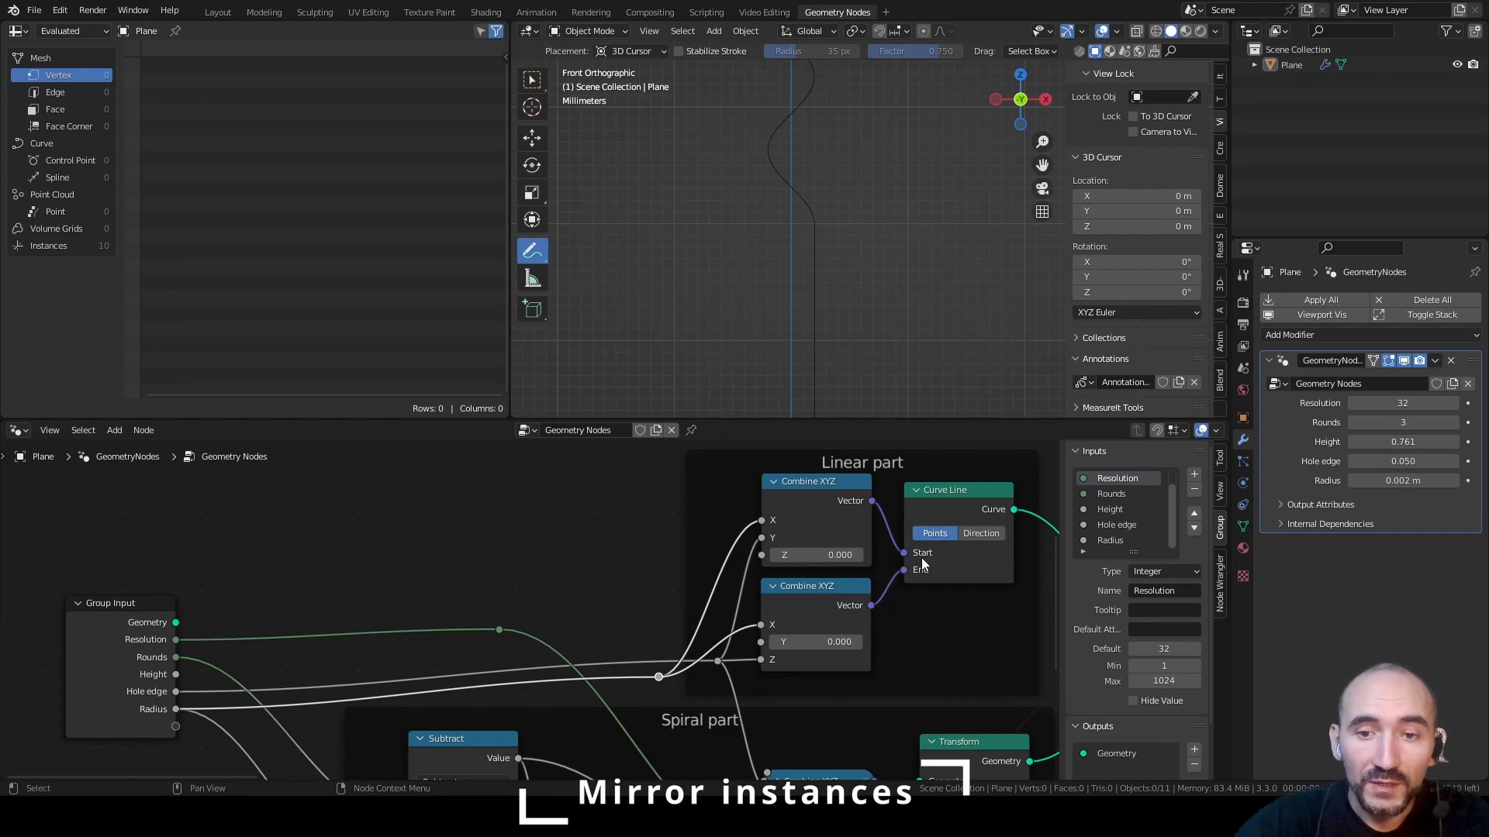
{"action": "scroll", "coordinate": [918, 575], "scroll_direction": "down", "scroll_amount": 3}
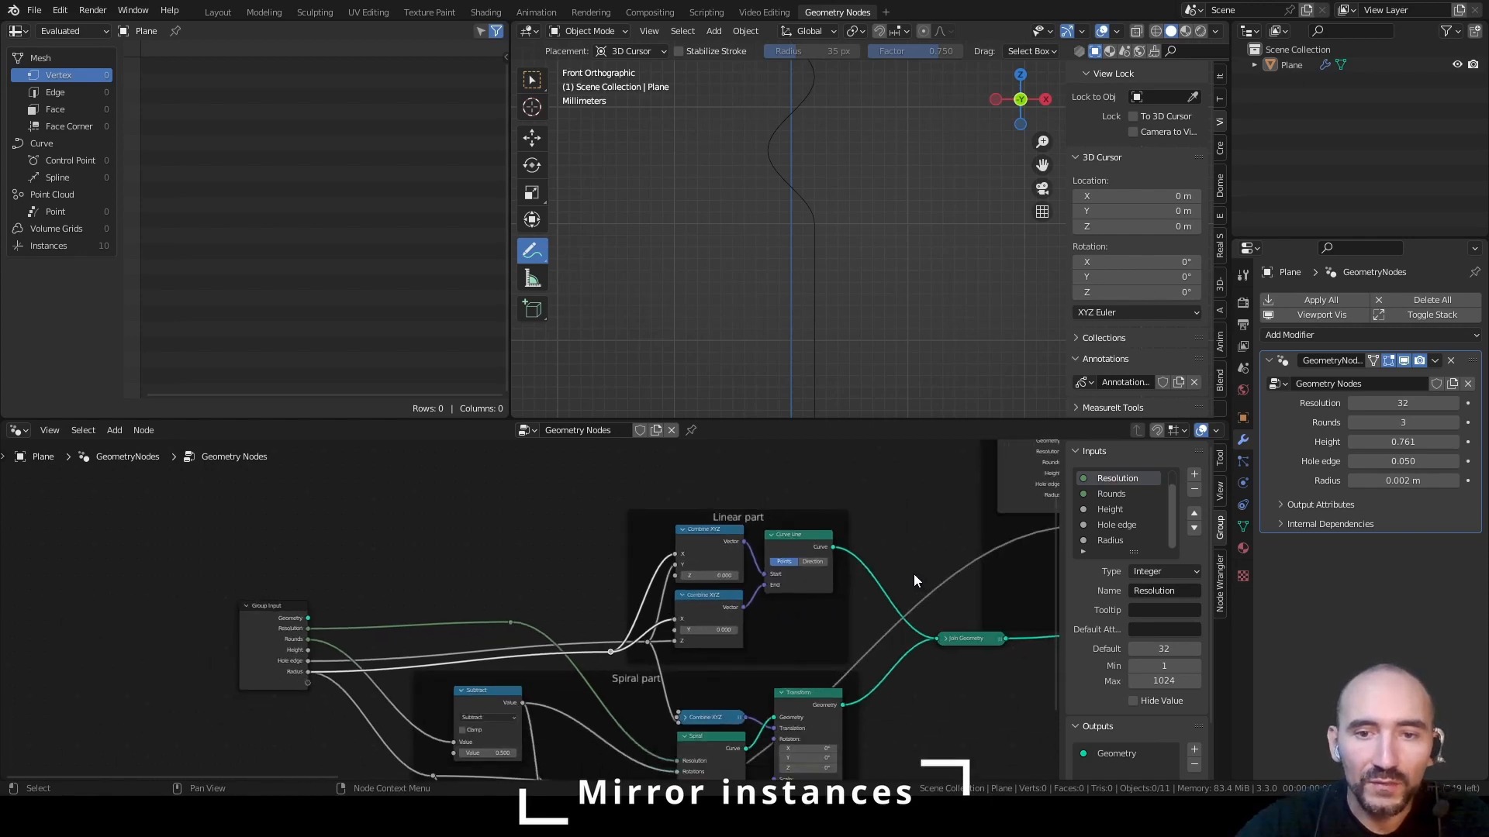
Insert a Curve to Mesh node between the Merge parts single curve frame's Join Geometry and Group Output
{"action": "scroll", "coordinate": [558, 614], "scroll_direction": "up", "scroll_amount": 1}
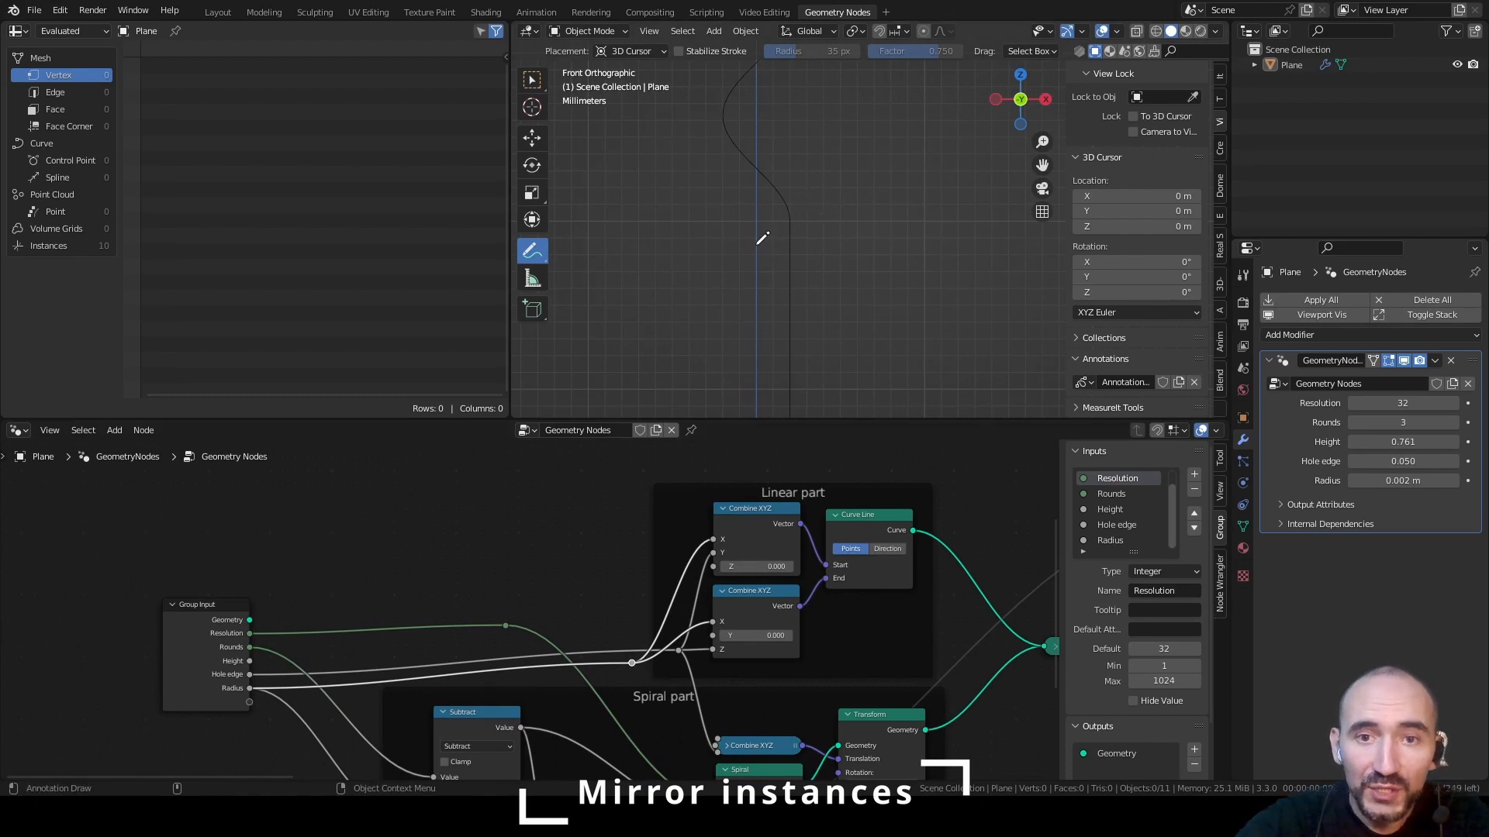
{"action": "middle_click_drag", "start_coordinate": [791, 249], "coordinate": [858, 232]}
{"action": "mouse_move", "coordinate": [744, 223]}
{"action": "middle_mouse_down"}
{"action": "mouse_move", "coordinate": [798, 230]}
{"action": "mouse_move", "coordinate": [778, 225]}
{"action": "middle_mouse_up"}
{"action": "scroll", "coordinate": [803, 224], "scroll_direction": "up", "scroll_amount": 5}
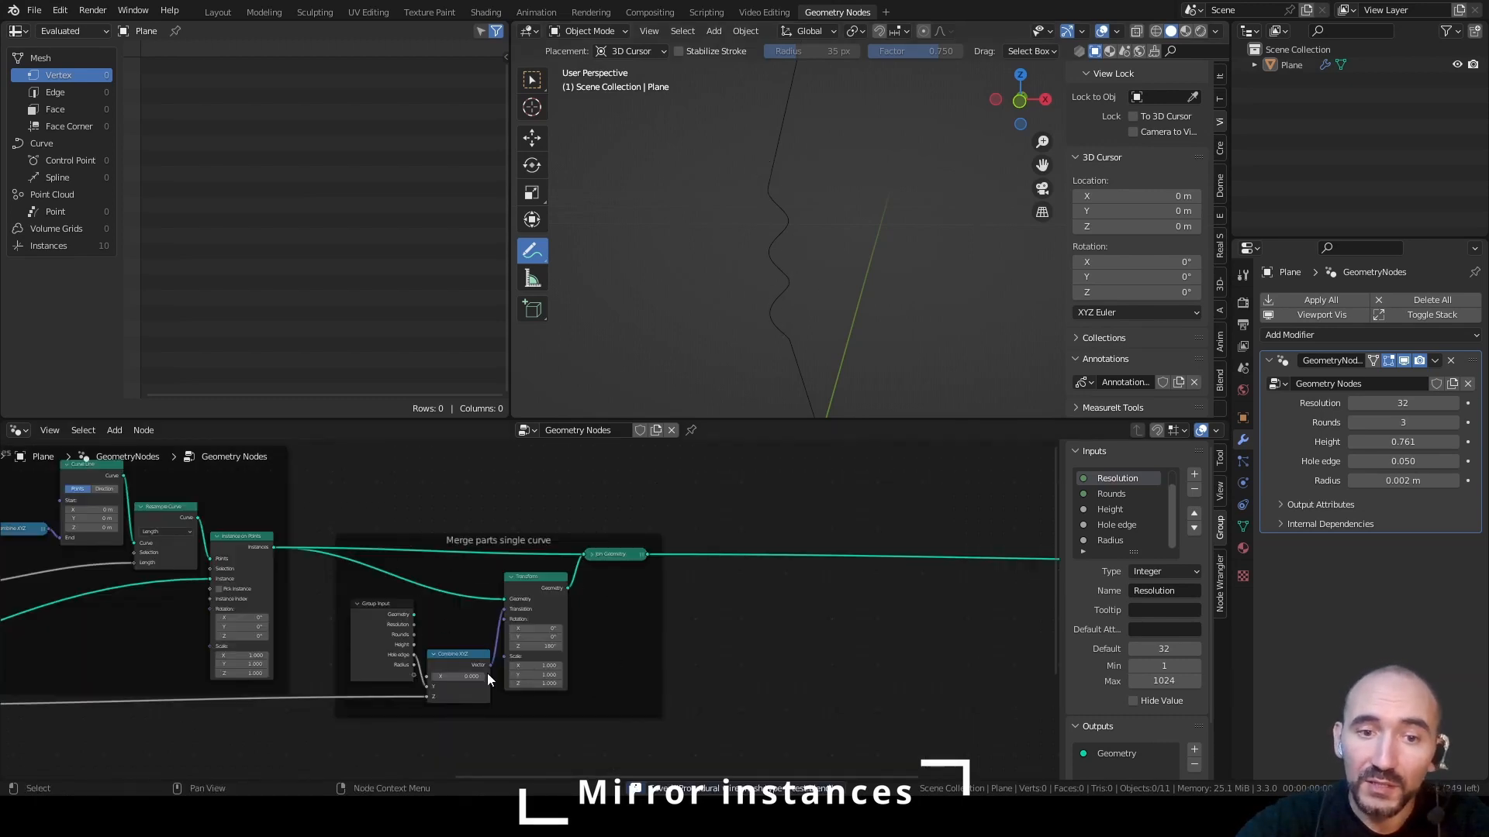
{"action": "scroll", "coordinate": [873, 597], "scroll_direction": "down", "scroll_amount": 1}
{"action": "middle_click_drag", "start_coordinate": [872, 597], "coordinate": [438, 591]}
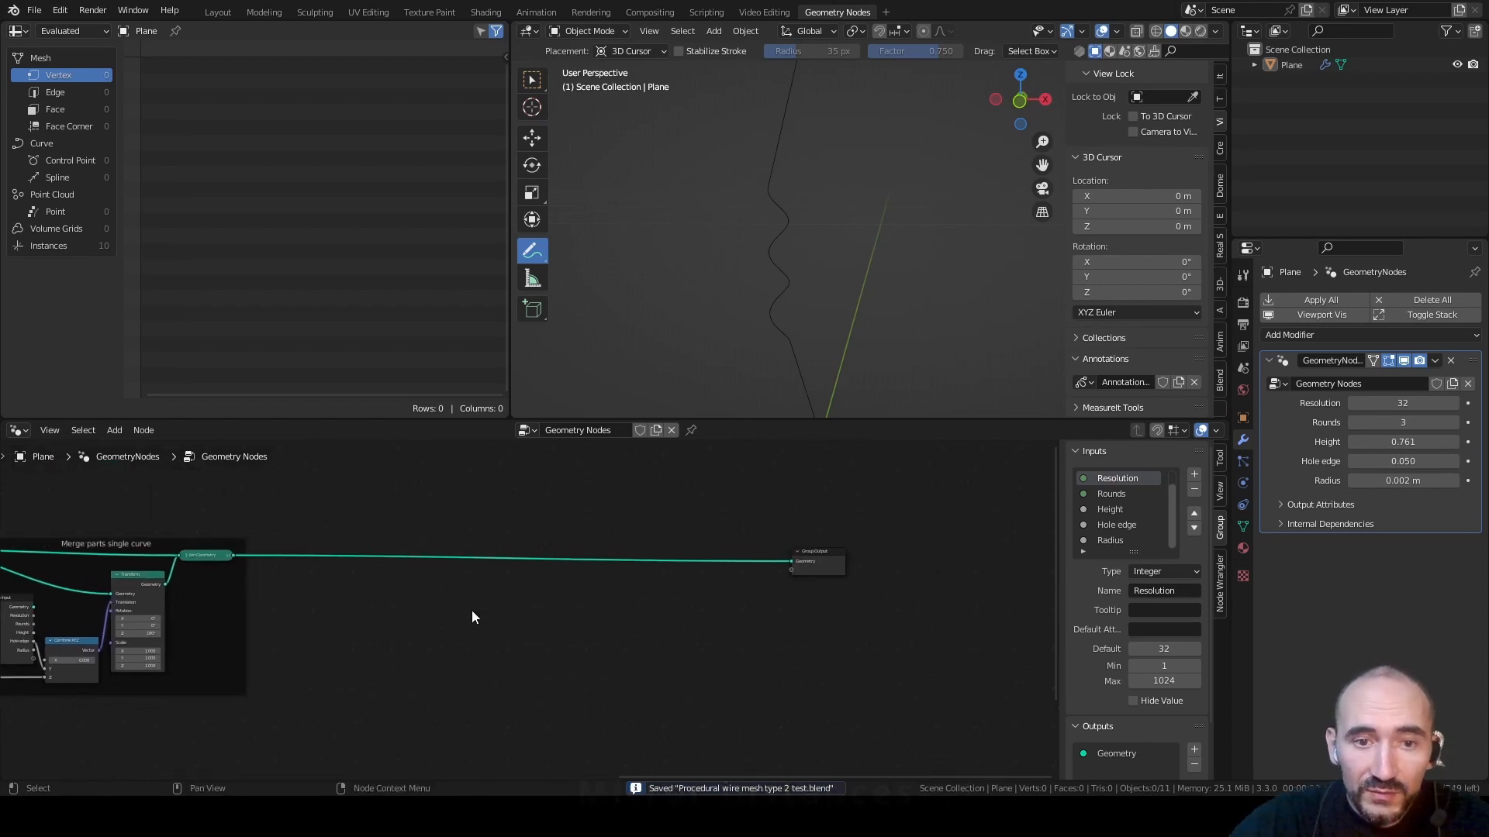
{"action": "key", "text": "F3"}
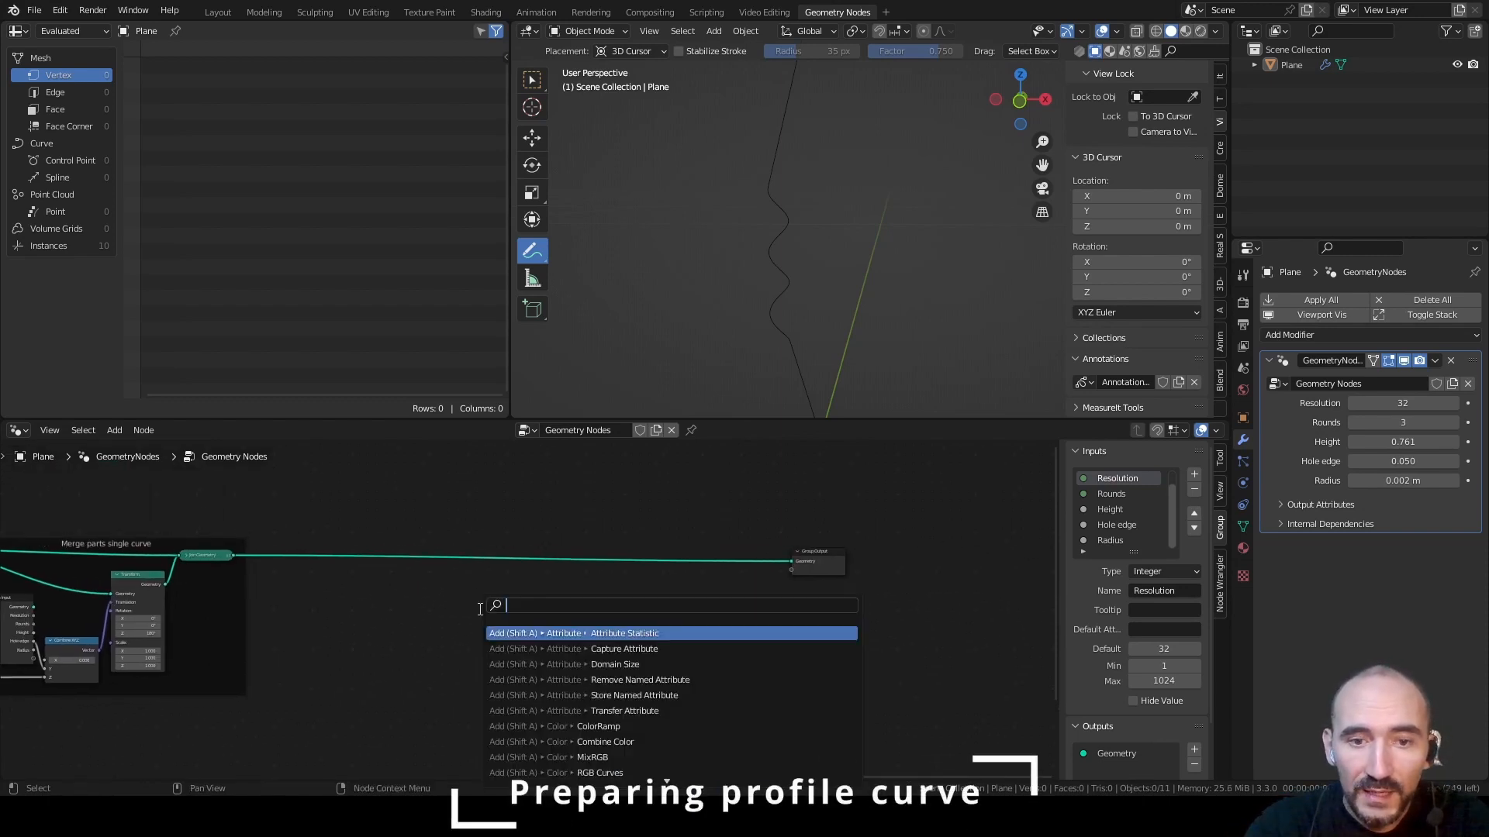
{"action": "type", "text": "curve to mesh"}
{"action": "key", "text": "Return"}
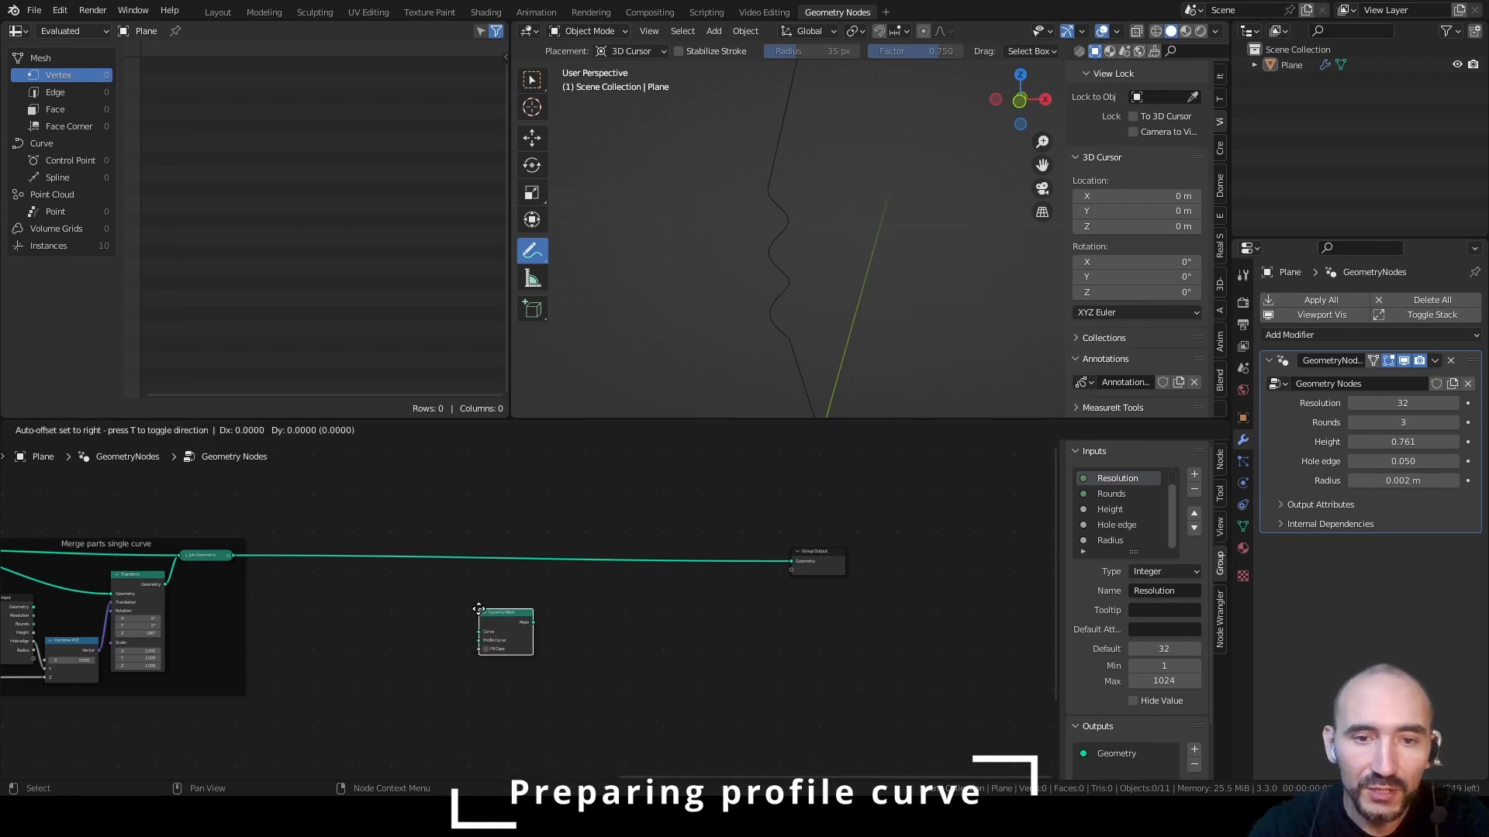
{"action": "left_click", "coordinate": [545, 533]}
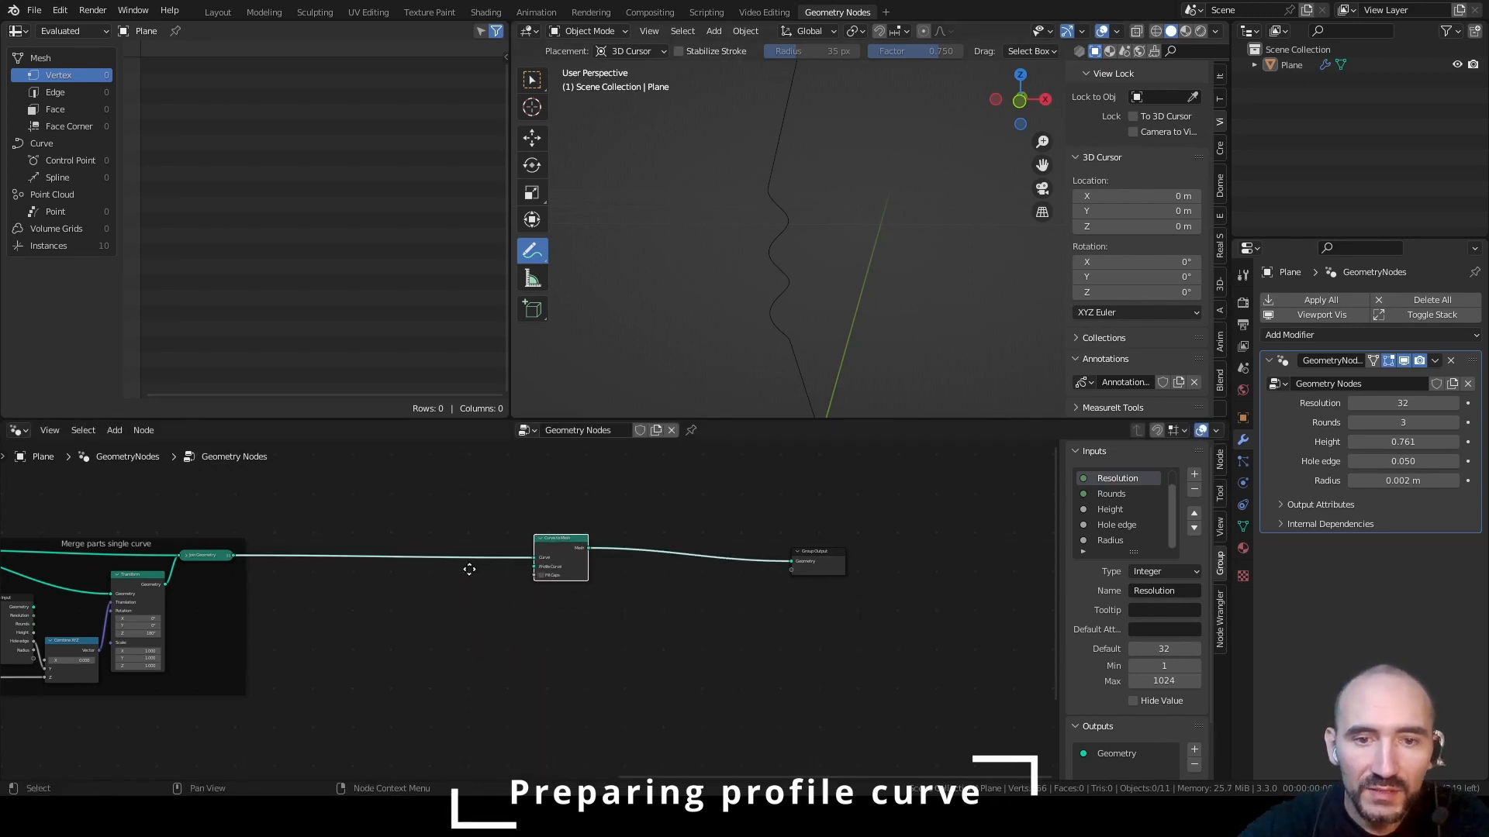
Add a Curve Circle node, link it to Curve to Mesh's Profile Curve, and enable Fill Caps
{"action": "scroll", "coordinate": [572, 581], "scroll_direction": "up", "scroll_amount": 3}
{"action": "key", "text": "F3"}
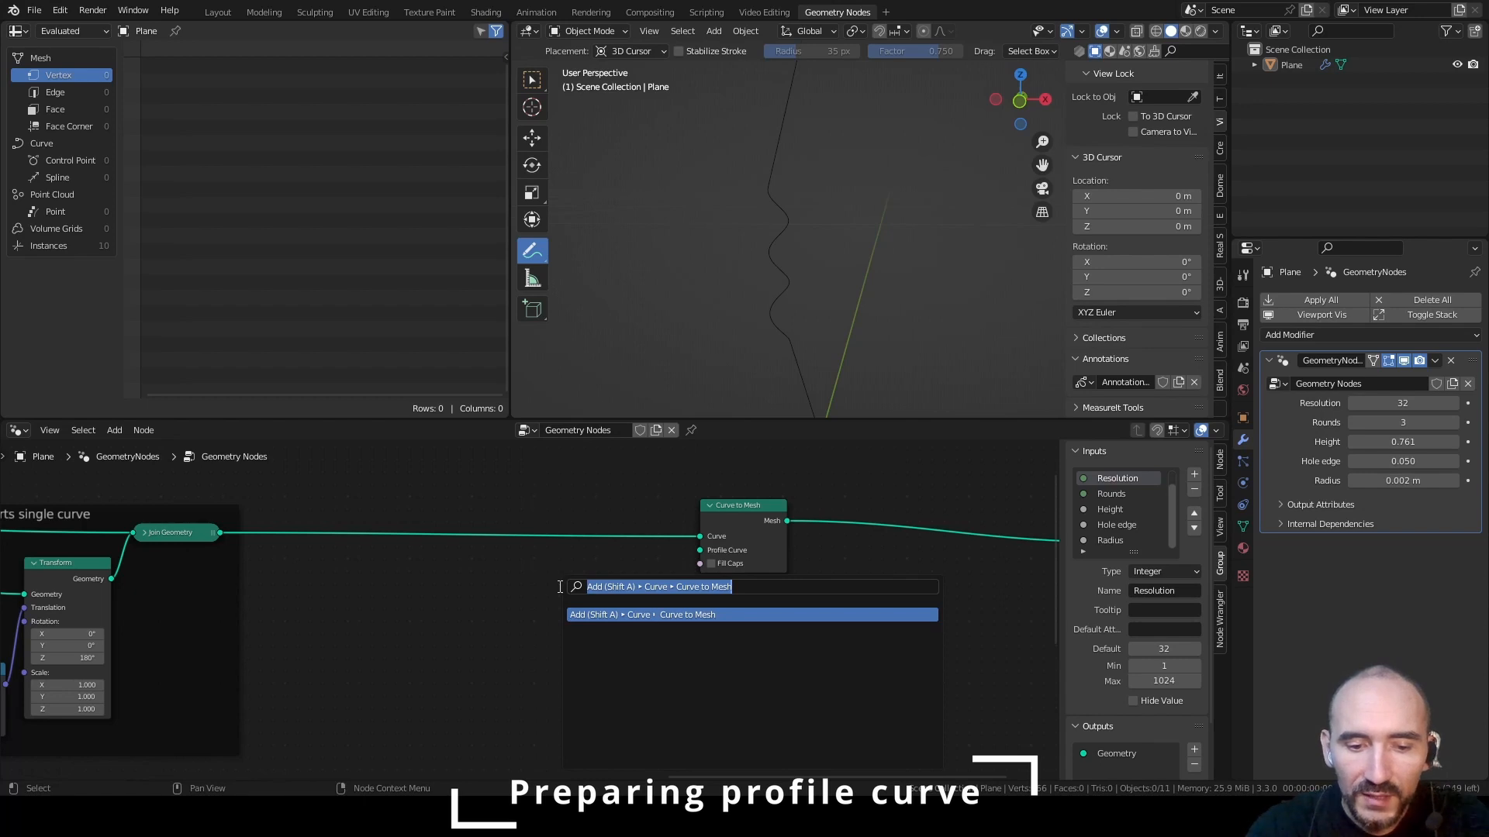
{"action": "type", "text": "curve circle"}
{"action": "key", "text": "Return"}
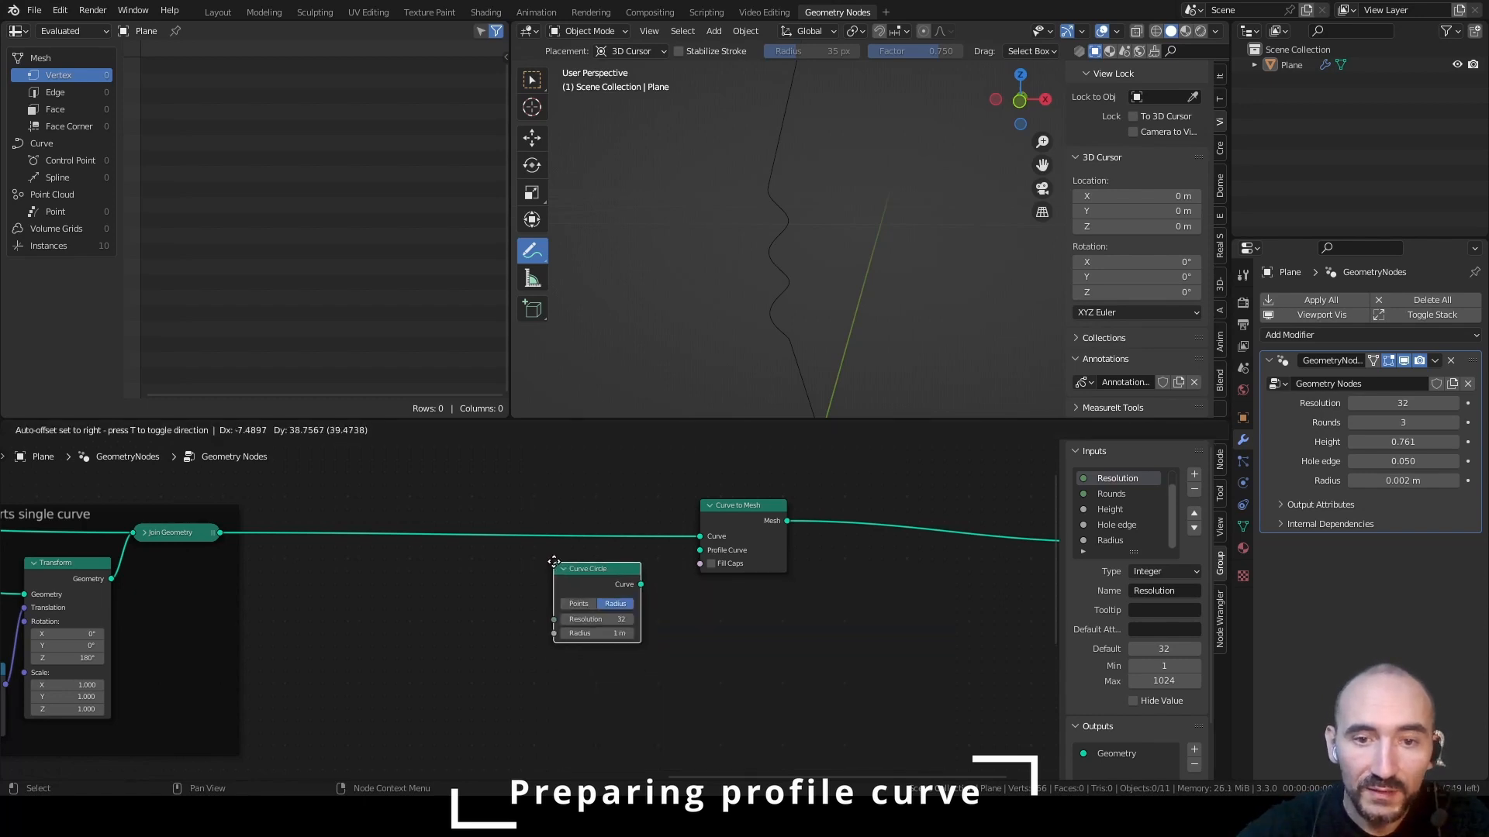
{"action": "left_click", "coordinate": [554, 560]}
{"action": "left_click_drag", "start_coordinate": [641, 583], "coordinate": [699, 550]}
{"action": "left_click", "coordinate": [711, 563]}
Set the Curve Circle's radius to 0.003 m
{"action": "left_click_drag", "start_coordinate": [622, 632], "coordinate": [609, 632], "text": "shift"}
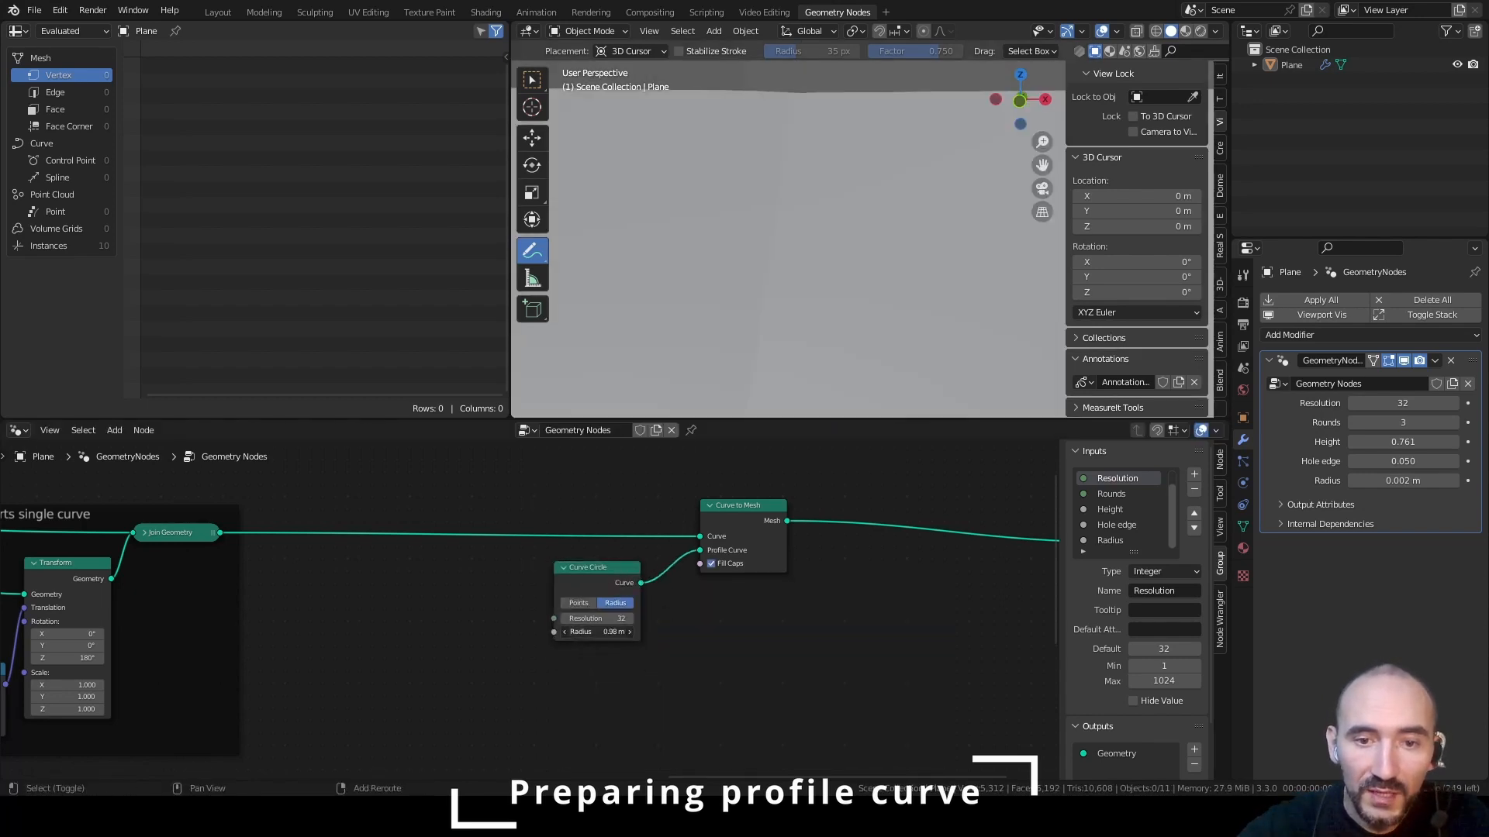
{"action": "left_click", "coordinate": [588, 632]}
{"action": "type", "text": "0.003"}
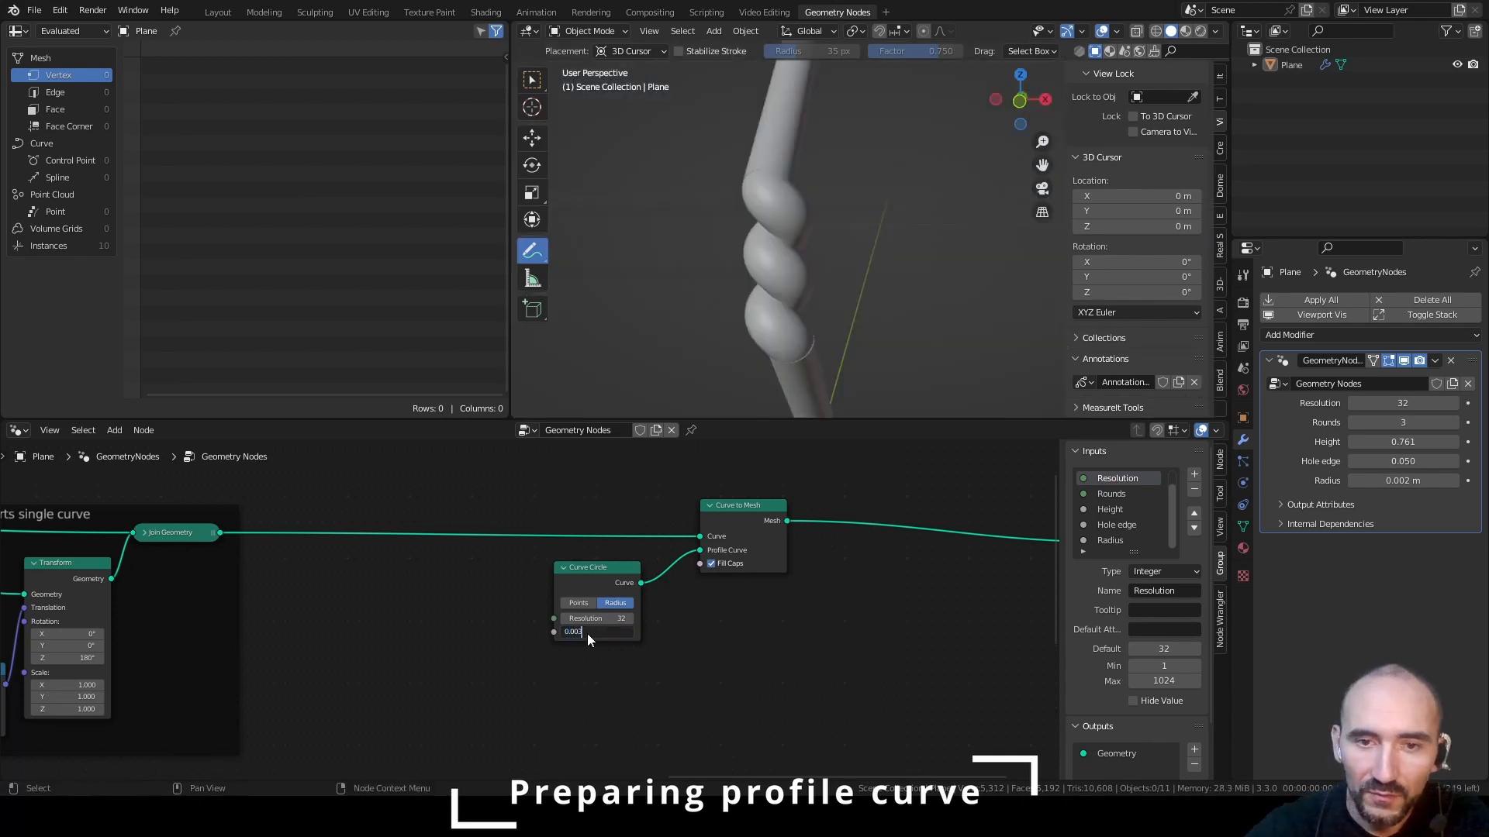
{"action": "key", "text": "Return"}
Save the file and examine the meshed wire's joints between straight and spiral segments from several angles
{"action": "middle_click_drag", "start_coordinate": [823, 281], "coordinate": [801, 273]}
{"action": "key", "text": "ctrl+s"}
{"action": "middle_click_drag", "start_coordinate": [673, 295], "coordinate": [767, 272]}
{"action": "scroll", "coordinate": [767, 264], "scroll_direction": "up", "scroll_amount": 3}
{"action": "scroll", "coordinate": [767, 262], "scroll_direction": "up", "scroll_amount": 1}
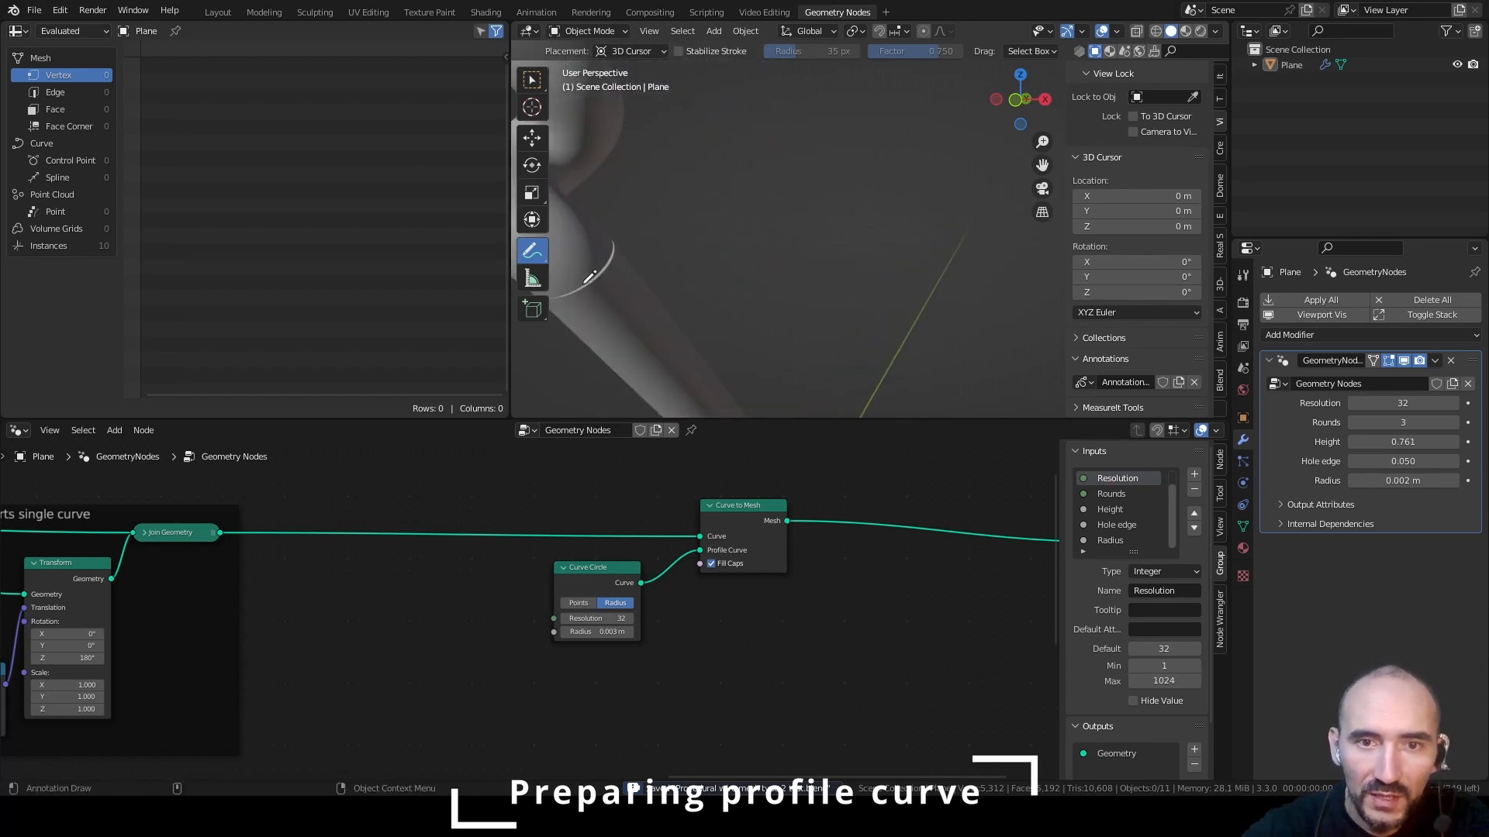
{"action": "middle_click_drag", "start_coordinate": [606, 275], "coordinate": [634, 276], "text": "shift"}
{"action": "scroll", "coordinate": [721, 276], "scroll_direction": "down", "scroll_amount": 11}
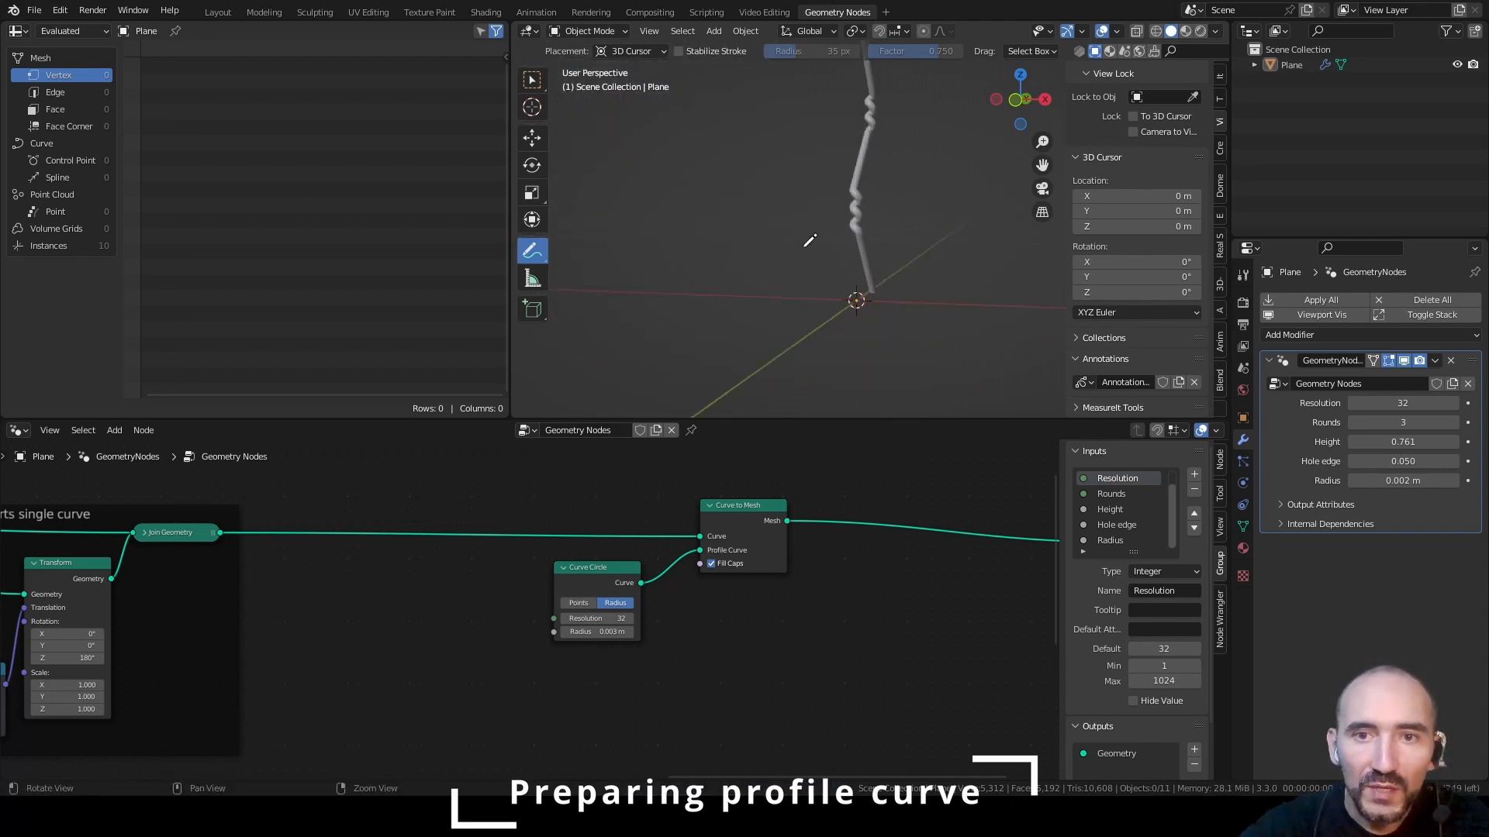
{"action": "left_click_drag", "start_coordinate": [958, 240], "coordinate": [794, 270], "text": "alt"}
{"action": "scroll", "coordinate": [835, 244], "scroll_direction": "up", "scroll_amount": 3}
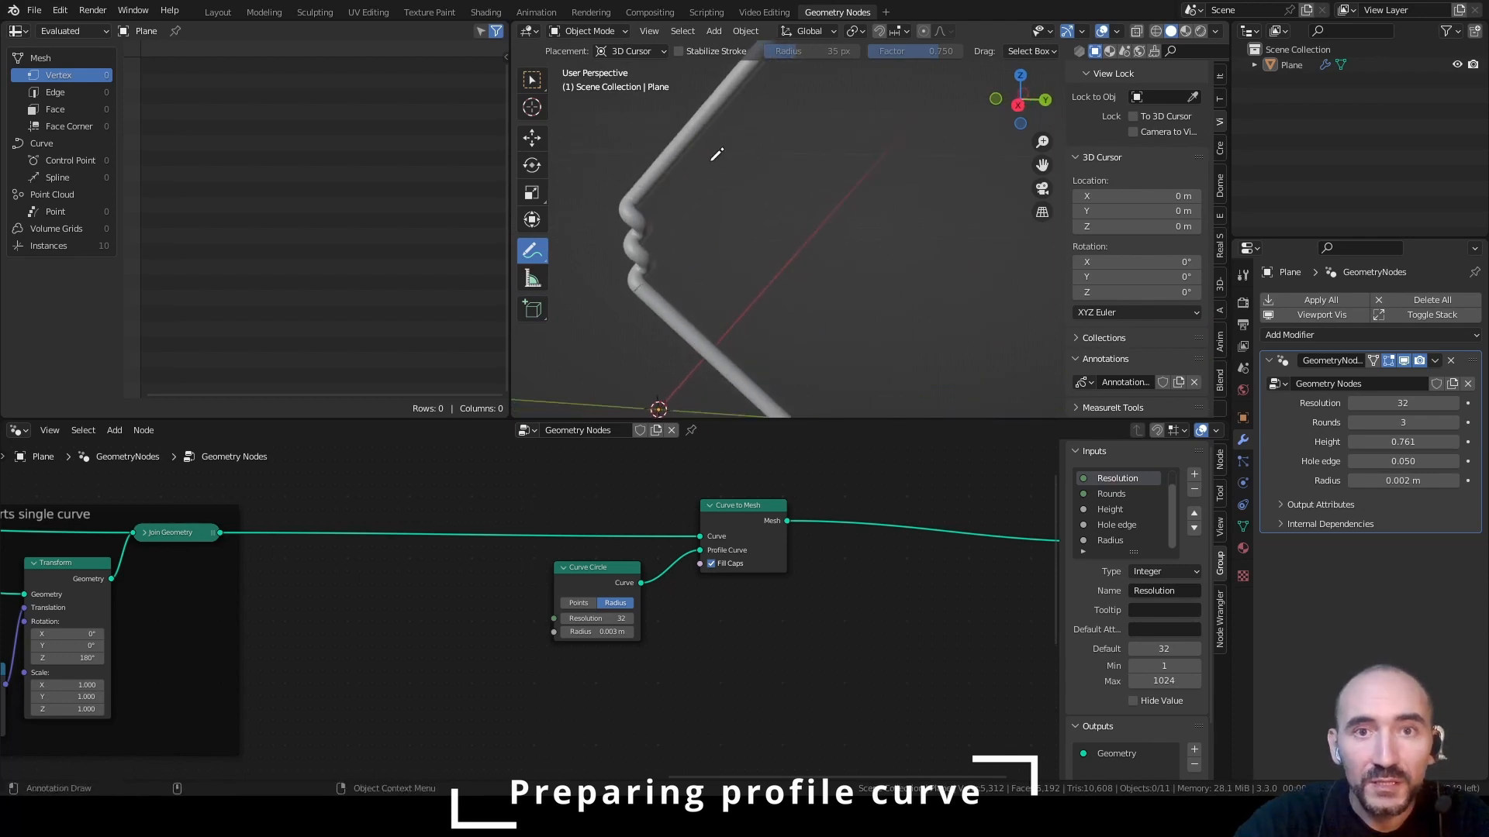
{"action": "scroll", "coordinate": [759, 359], "scroll_direction": "down", "scroll_amount": 6}
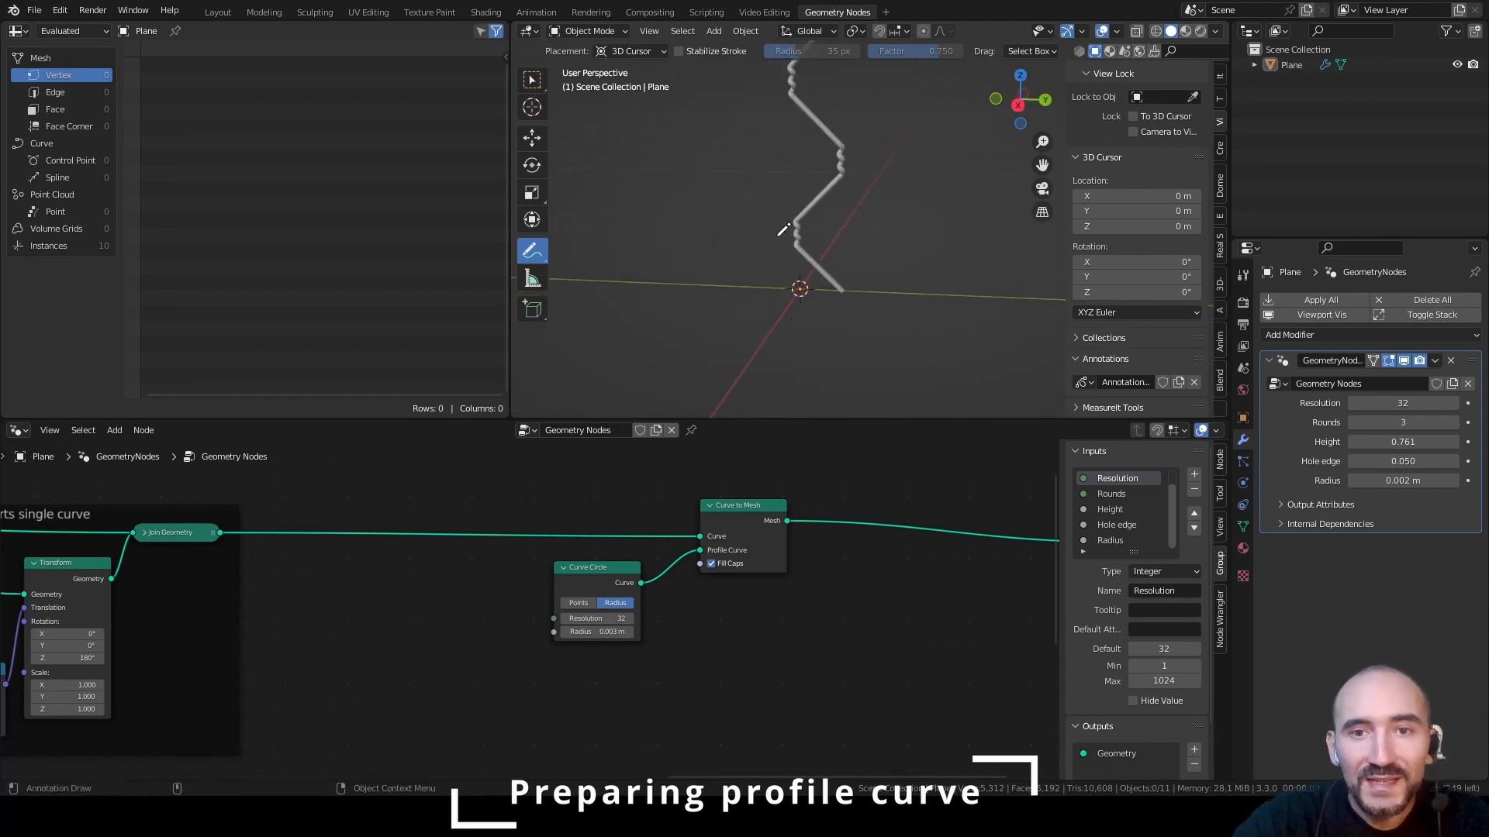
{"action": "middle_click_drag", "start_coordinate": [812, 148], "coordinate": [737, 261], "text": "alt"}
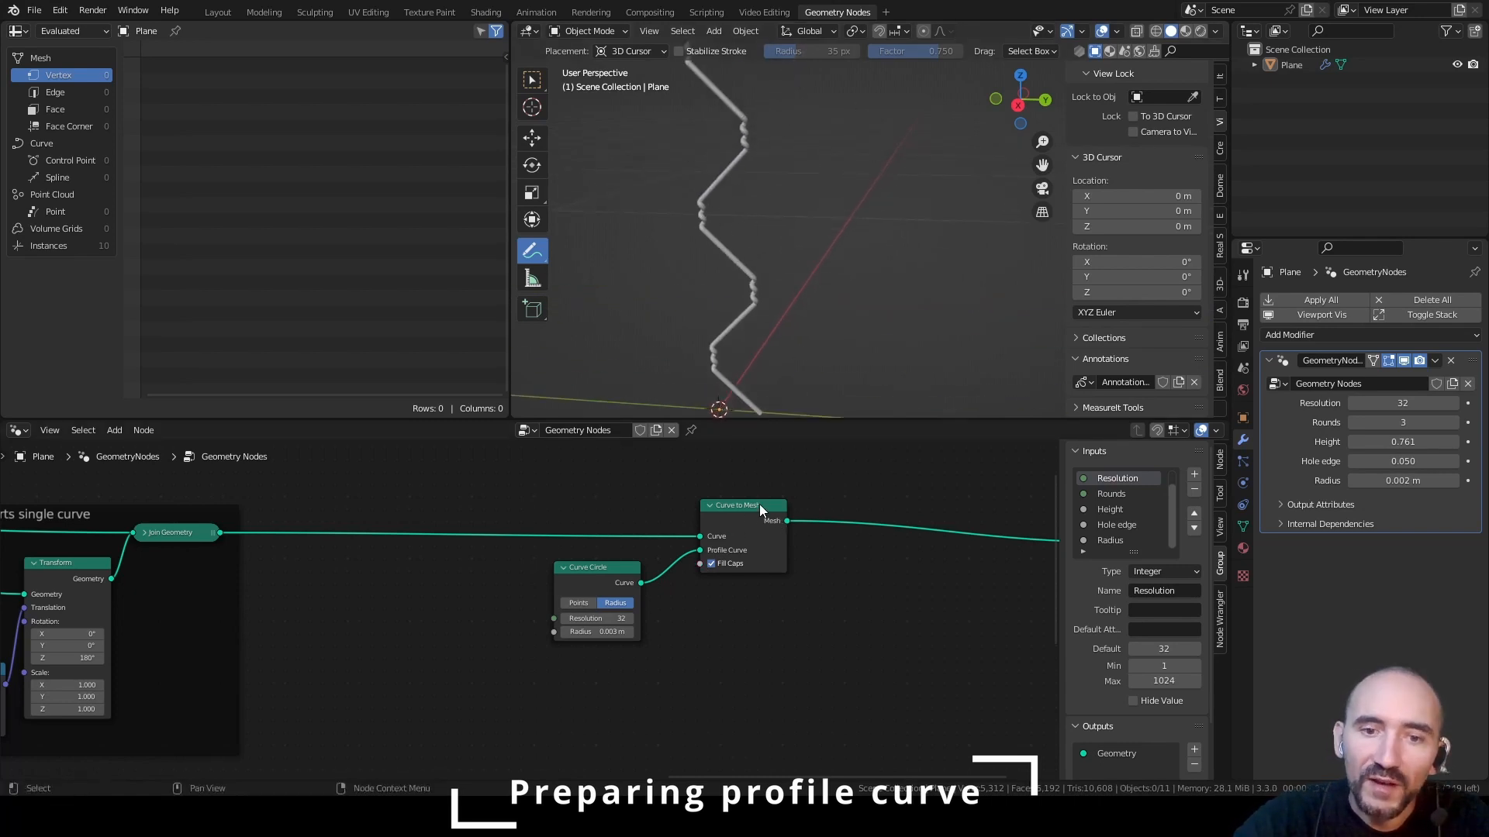
Delete the Curve to Mesh and Curve Circle nodes while keeping the link to Group Output
{"action": "left_click", "coordinate": [759, 506]}
{"action": "left_click", "coordinate": [612, 572], "text": "shift"}
{"action": "key", "text": "ctrl+x"}
Insert a new Curve to Mesh node directly after Join Geometry, leaving its Profile Curve unconnected
{"action": "key", "text": "F3"}
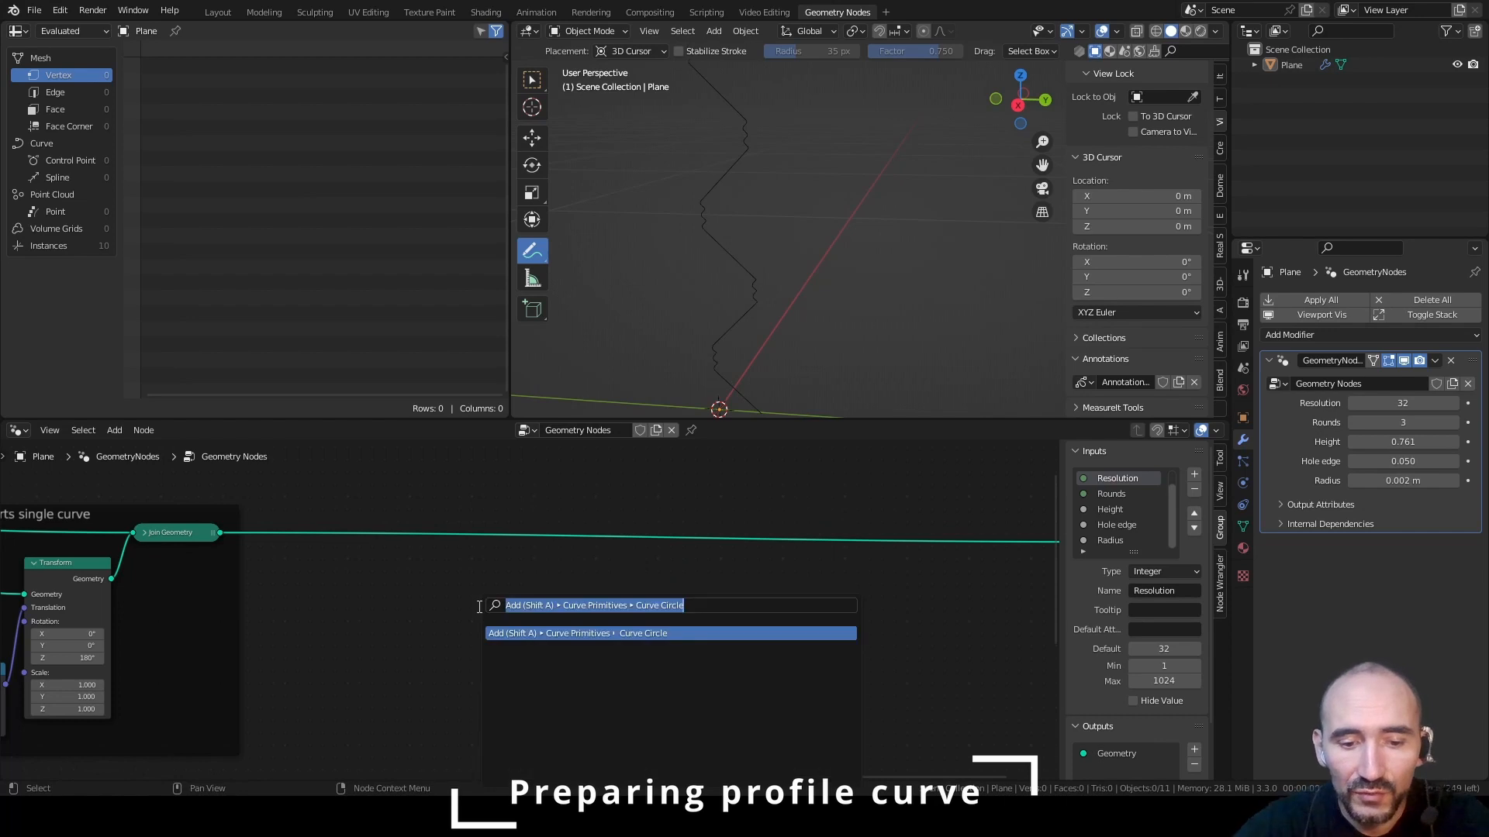
{"action": "type", "text": "curve to mesh"}
{"action": "key", "text": "Return"}
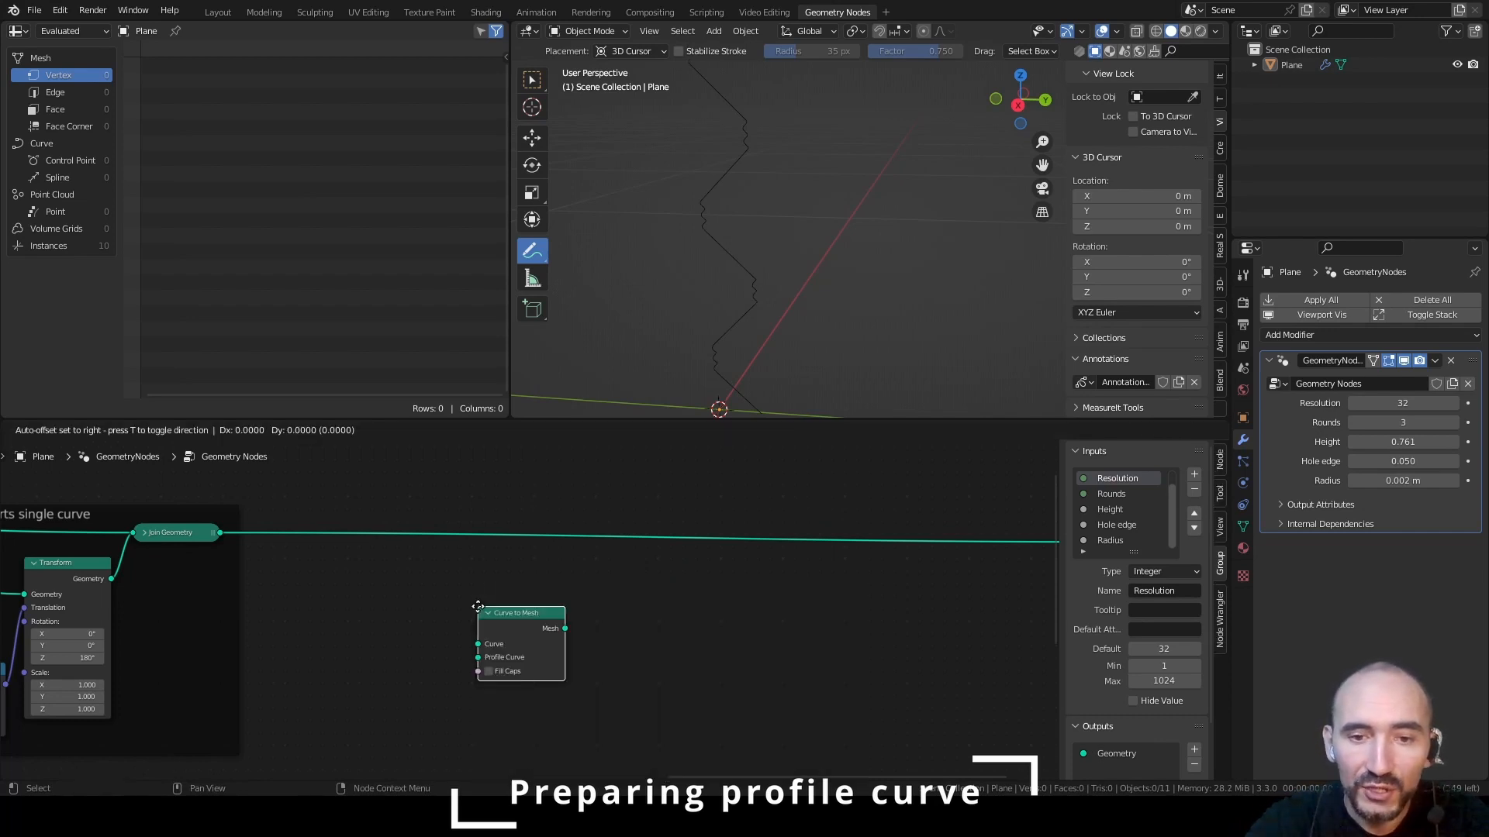
{"action": "left_click", "coordinate": [344, 515]}
{"action": "left_click", "coordinate": [525, 590]}
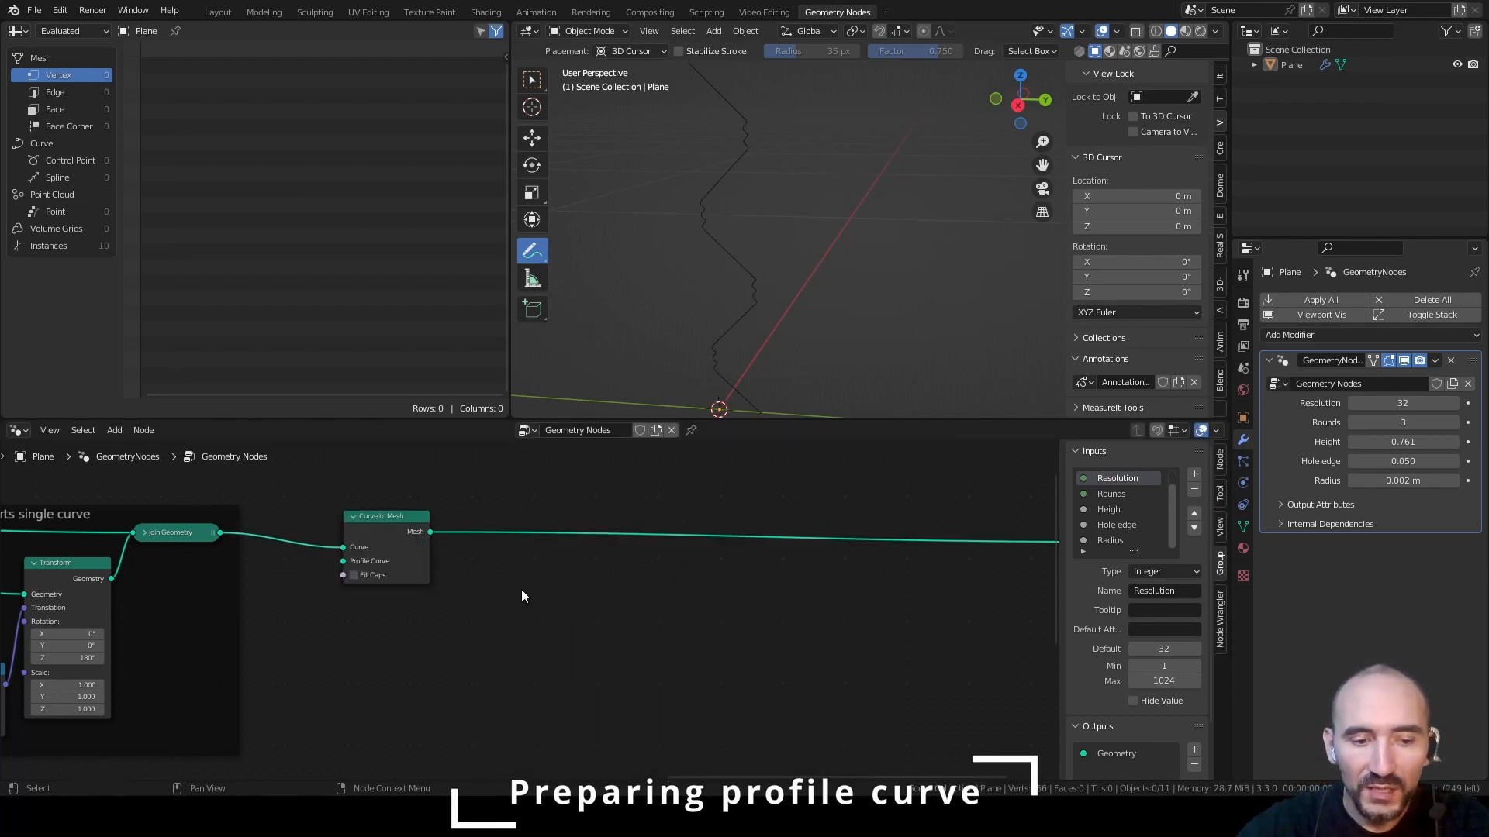
Attach a Viewer to Curve to Mesh, list its instances in the spreadsheet, and space the two nodes apart
{"action": "left_click", "coordinate": [382, 532], "text": "ctrl+shift"}
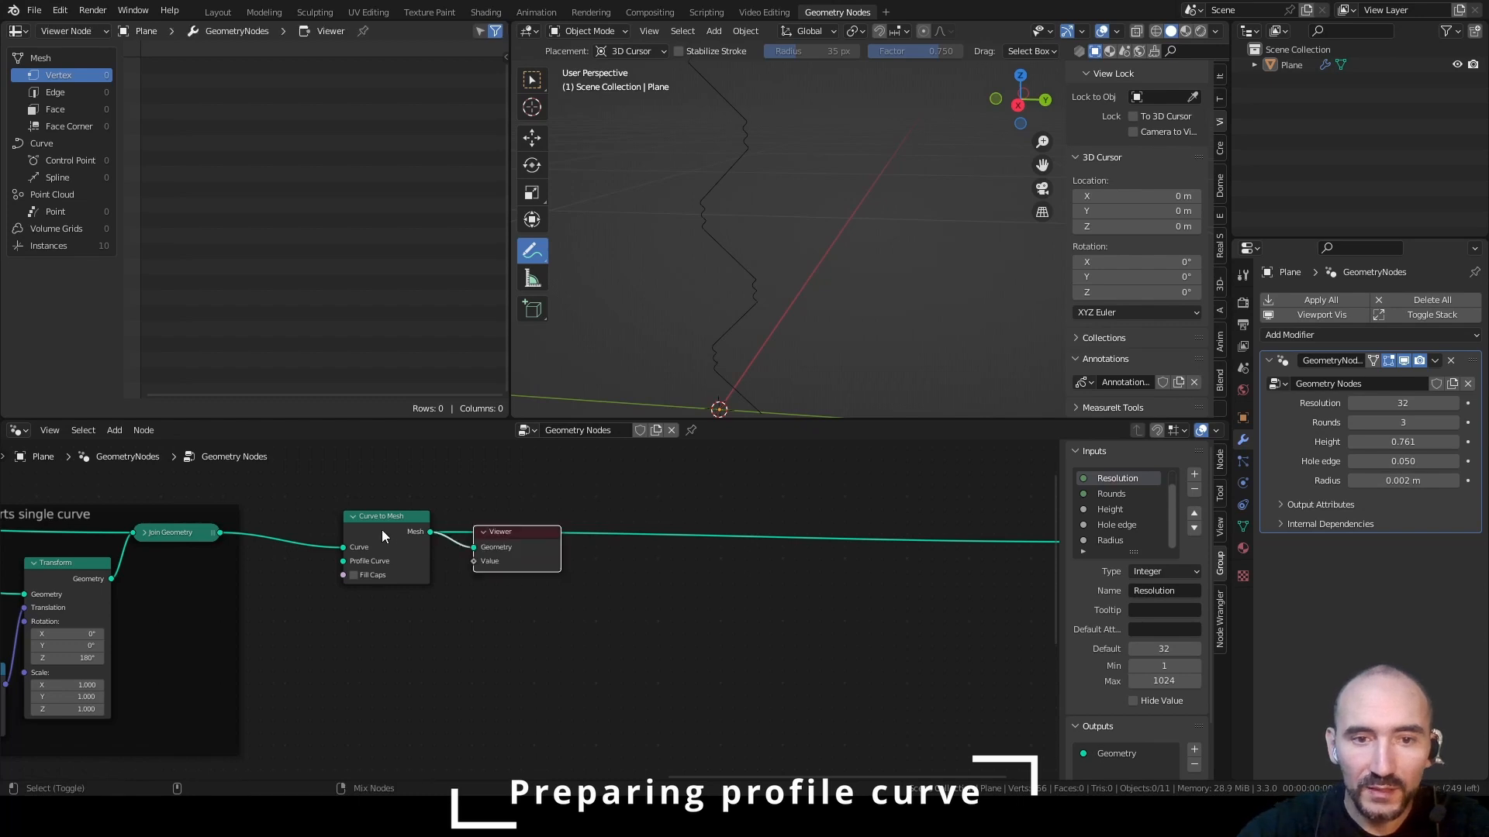
{"action": "left_click", "coordinate": [45, 247]}
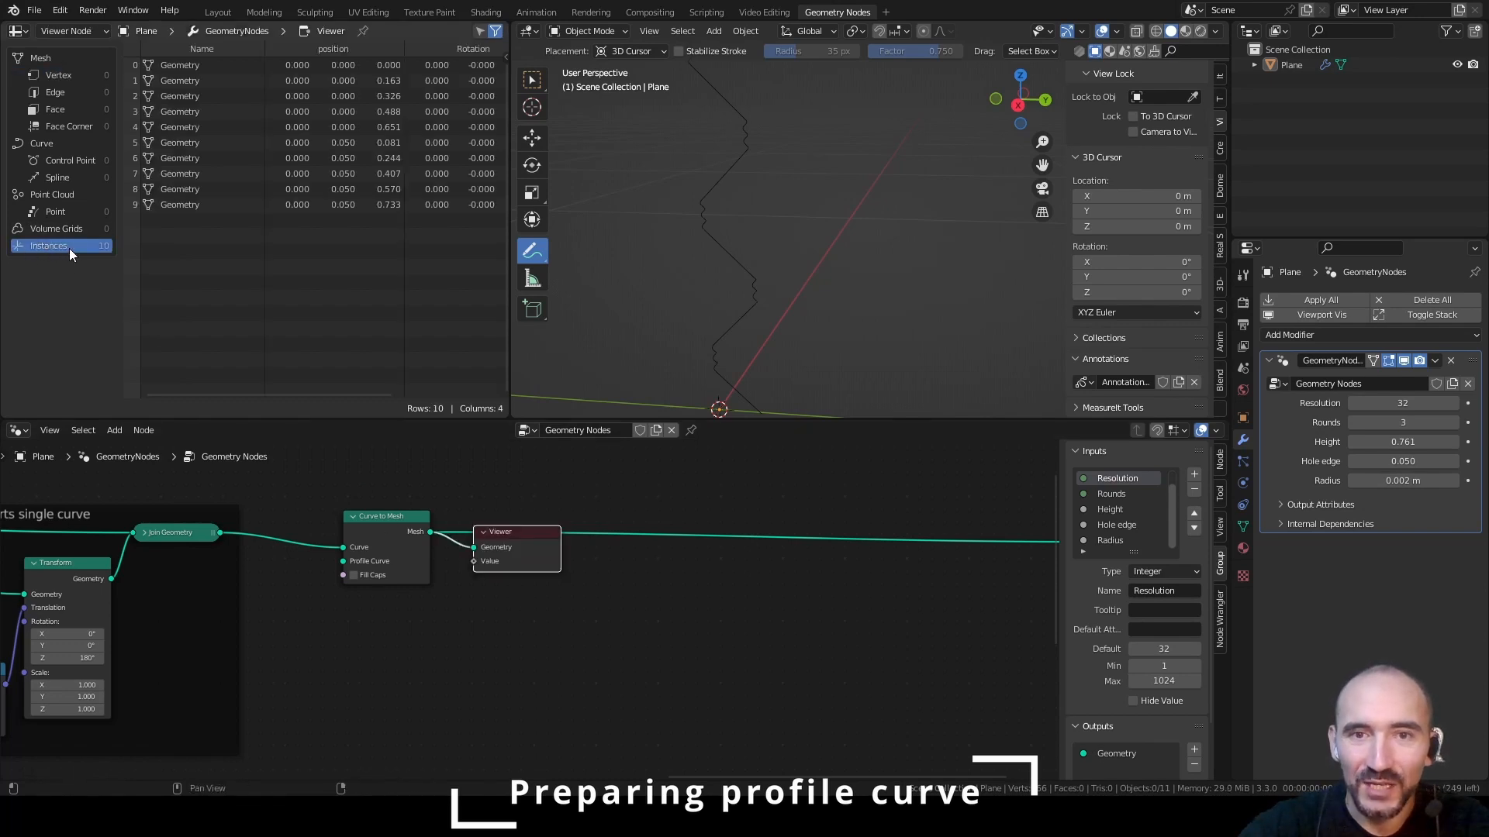
{"action": "left_click_drag", "start_coordinate": [379, 521], "coordinate": [294, 516]}
{"action": "left_click_drag", "start_coordinate": [496, 535], "coordinate": [561, 576]}
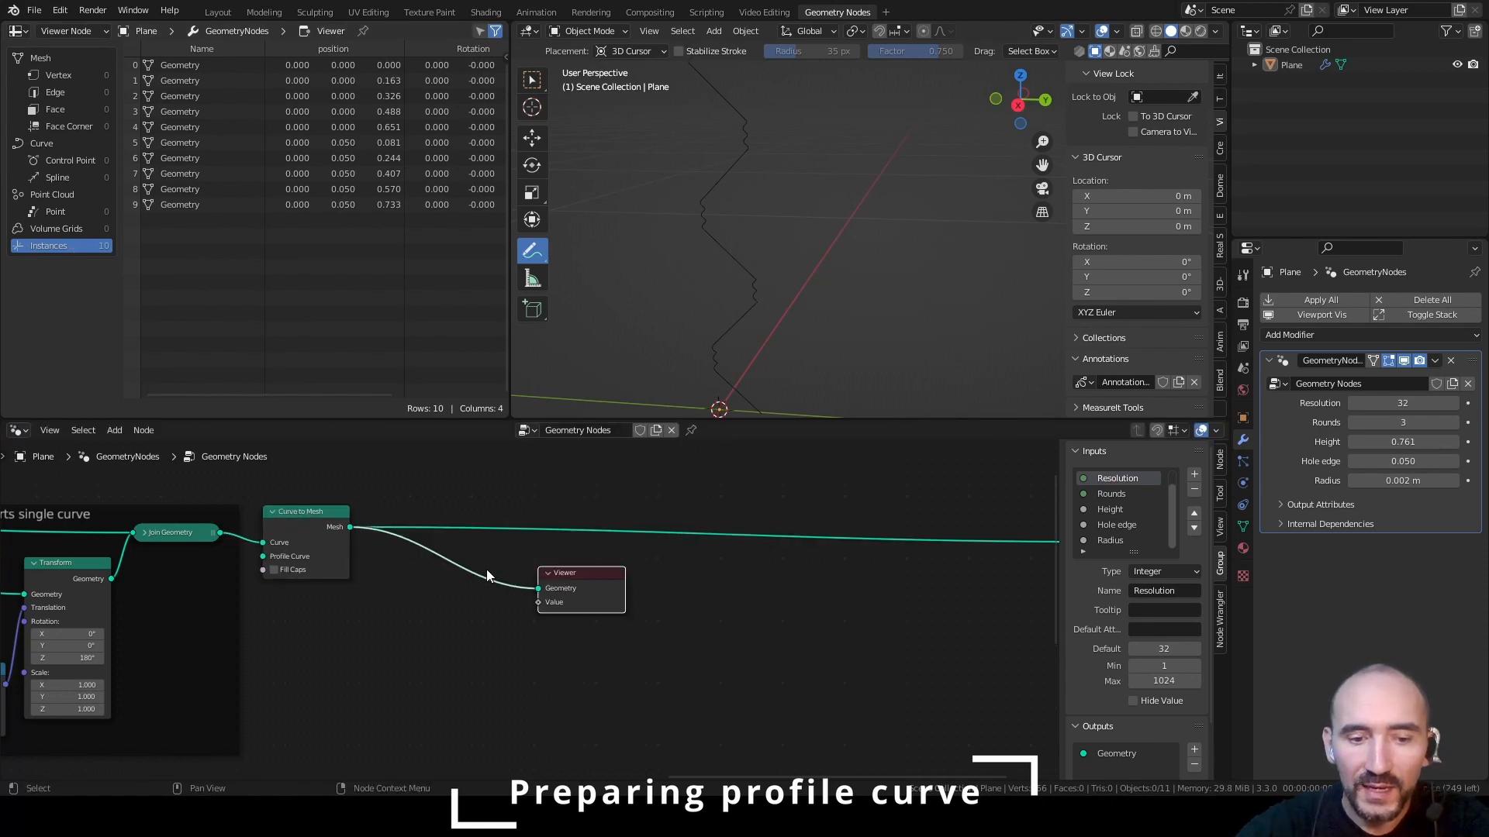
Insert a Realize Instances node after Curve to Mesh and list the resulting mesh vertices in the spreadsheet
{"action": "key", "text": "shift+a"}
{"action": "type", "text": "srea"}
{"action": "key", "text": "Return"}
{"action": "left_click", "coordinate": [411, 518]}
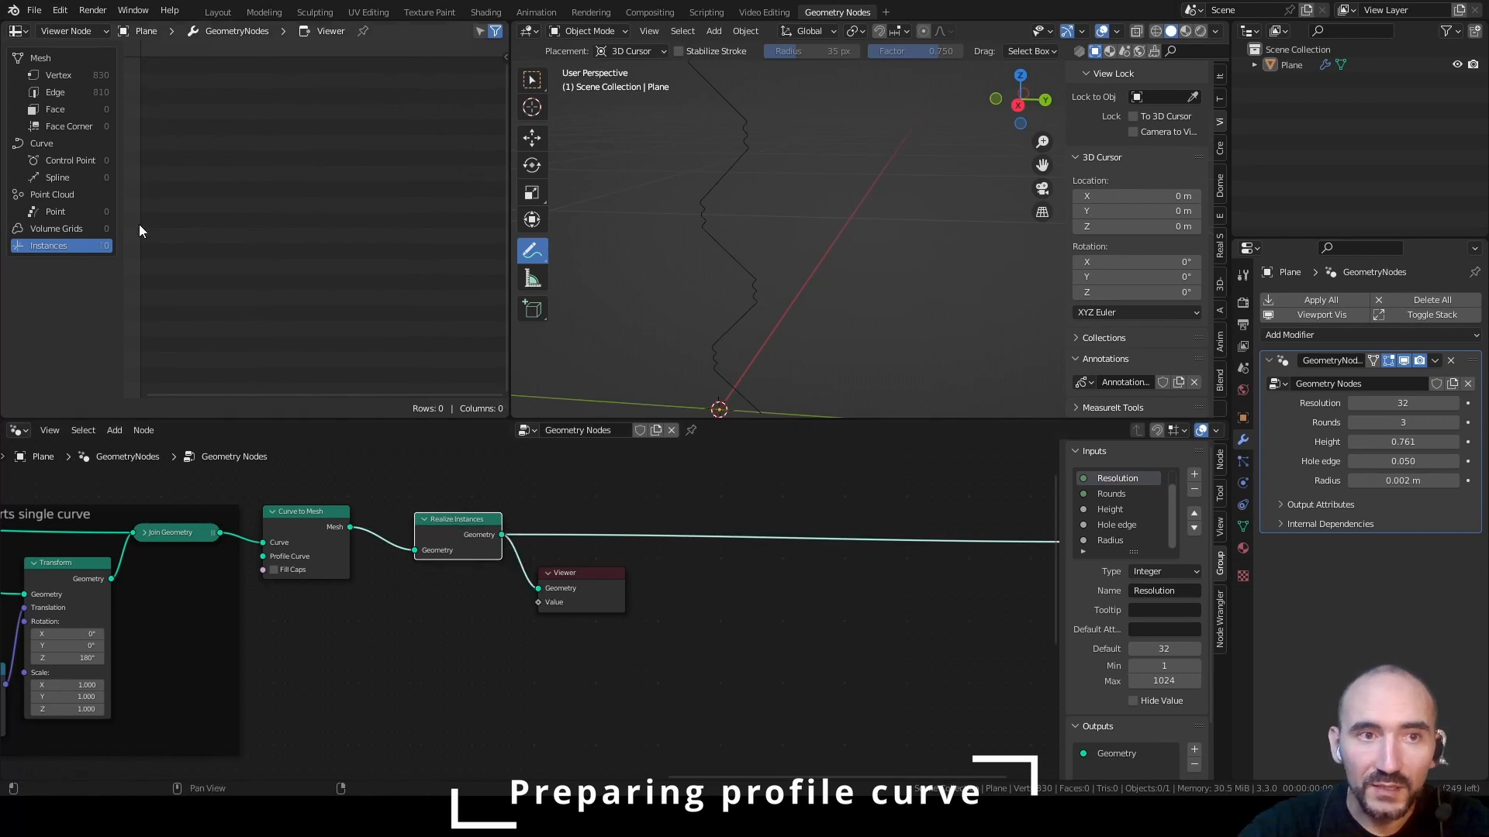
{"action": "left_click", "coordinate": [61, 74]}
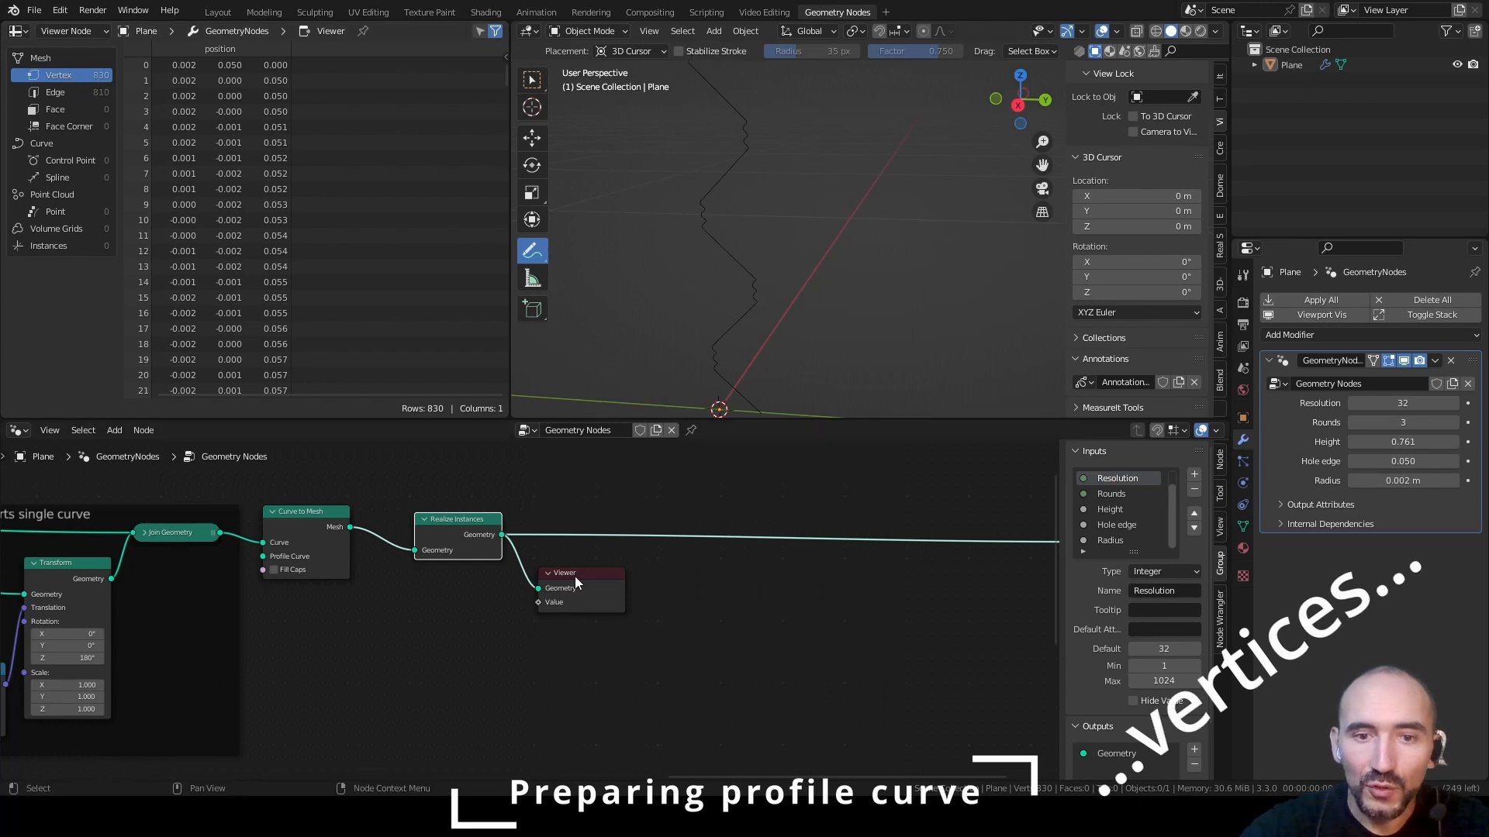
Insert a Merge by Distance node after Realize Instances and arrange the nodes closer together, moving the Viewer aside
{"action": "left_click_drag", "start_coordinate": [578, 573], "coordinate": [860, 608]}
{"action": "key", "text": "F3"}
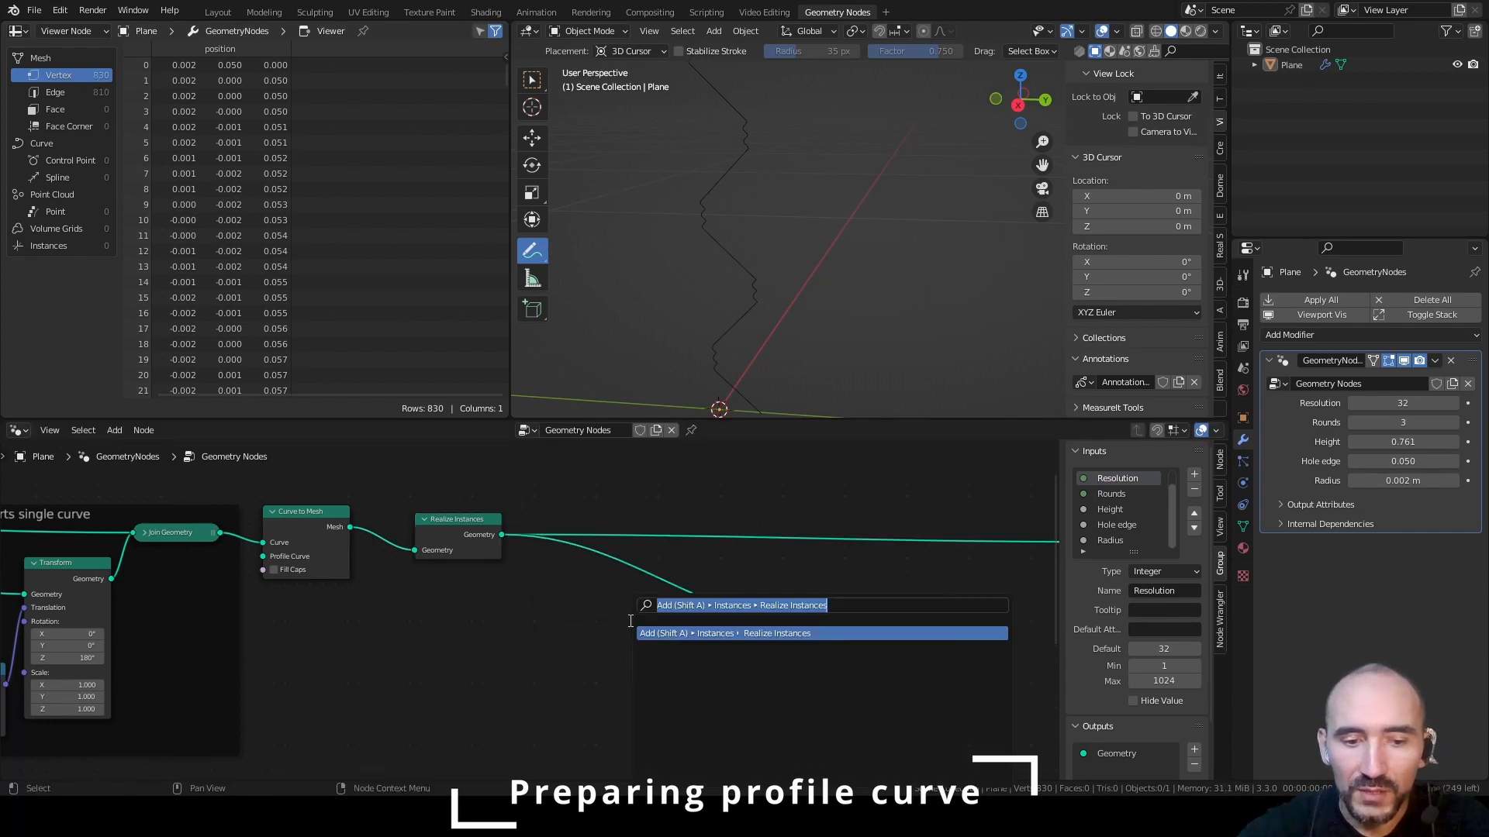
{"action": "type", "text": "merge"}
{"action": "key", "text": "Return"}
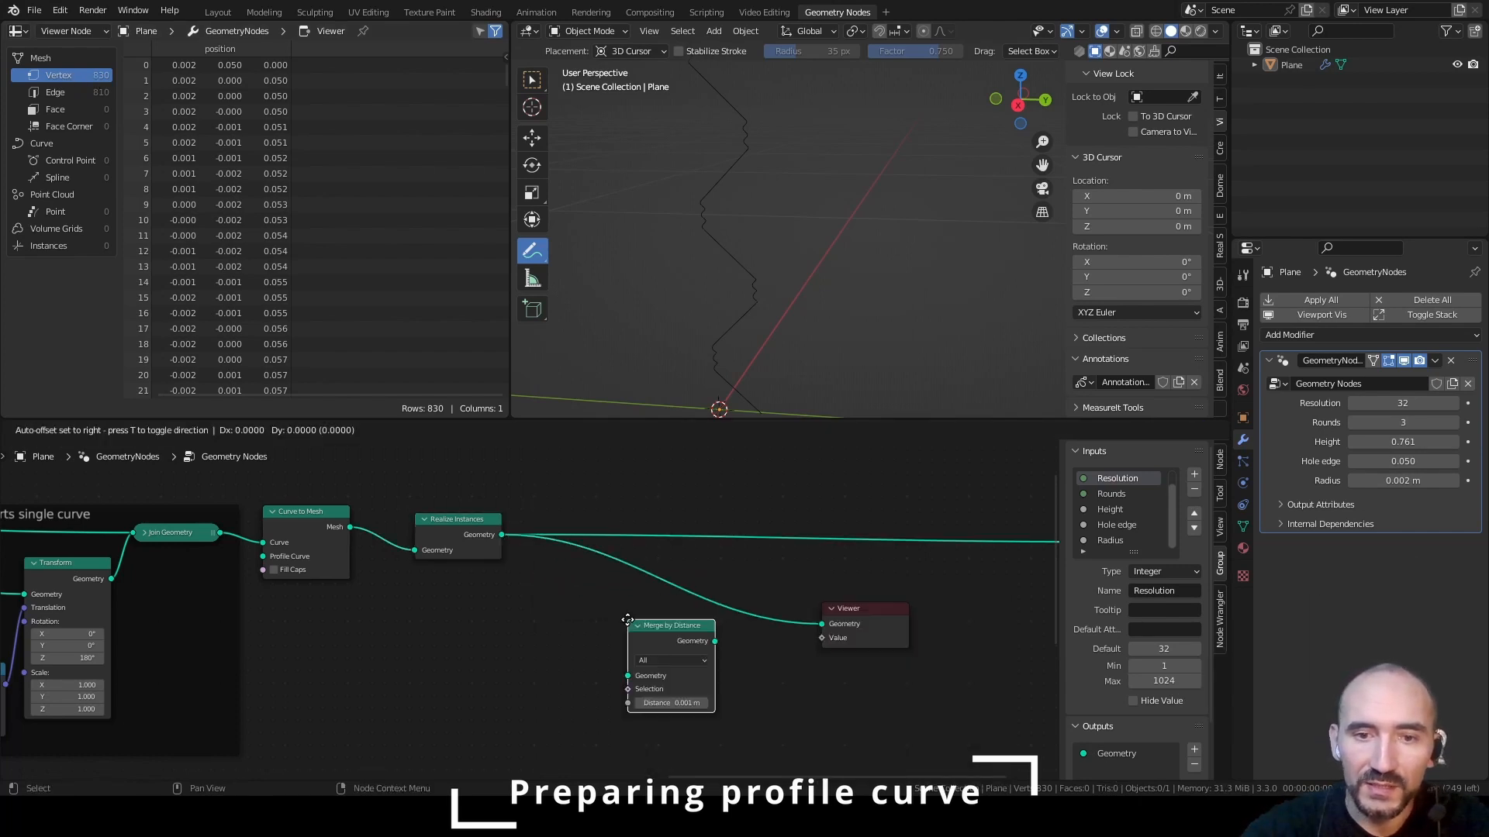
{"action": "left_click", "coordinate": [650, 497]}
{"action": "left_click_drag", "start_coordinate": [661, 495], "coordinate": [558, 501]}
{"action": "left_click_drag", "start_coordinate": [468, 520], "coordinate": [428, 517]}
{"action": "left_click_drag", "start_coordinate": [563, 502], "coordinate": [519, 509]}
Insert a Mesh to Curve node after Merge by Distance and inspect its splines and control points in the spreadsheet
{"action": "key", "text": "F3"}
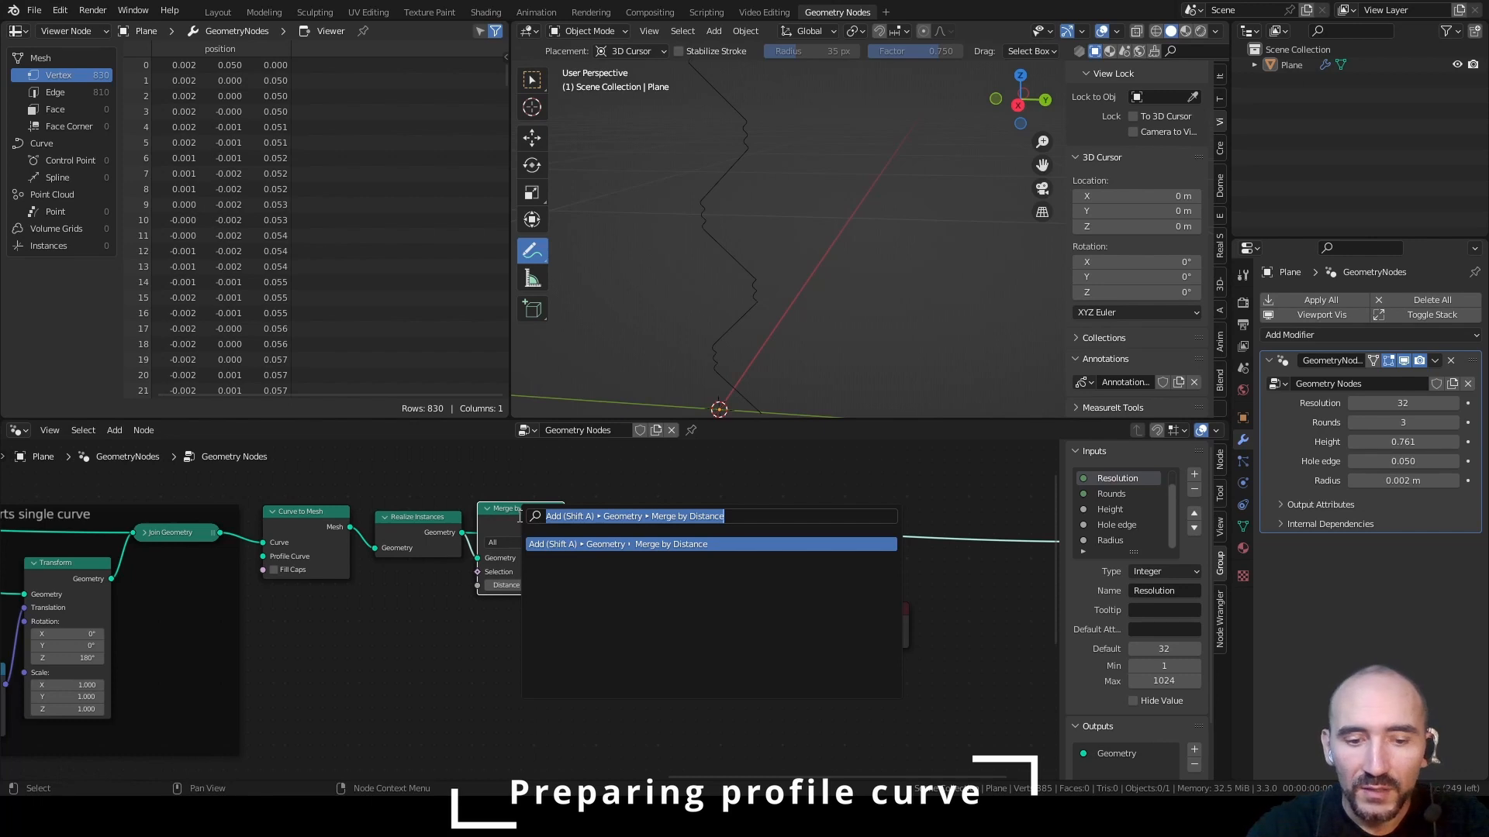
{"action": "type", "text": "mesh to cur"}
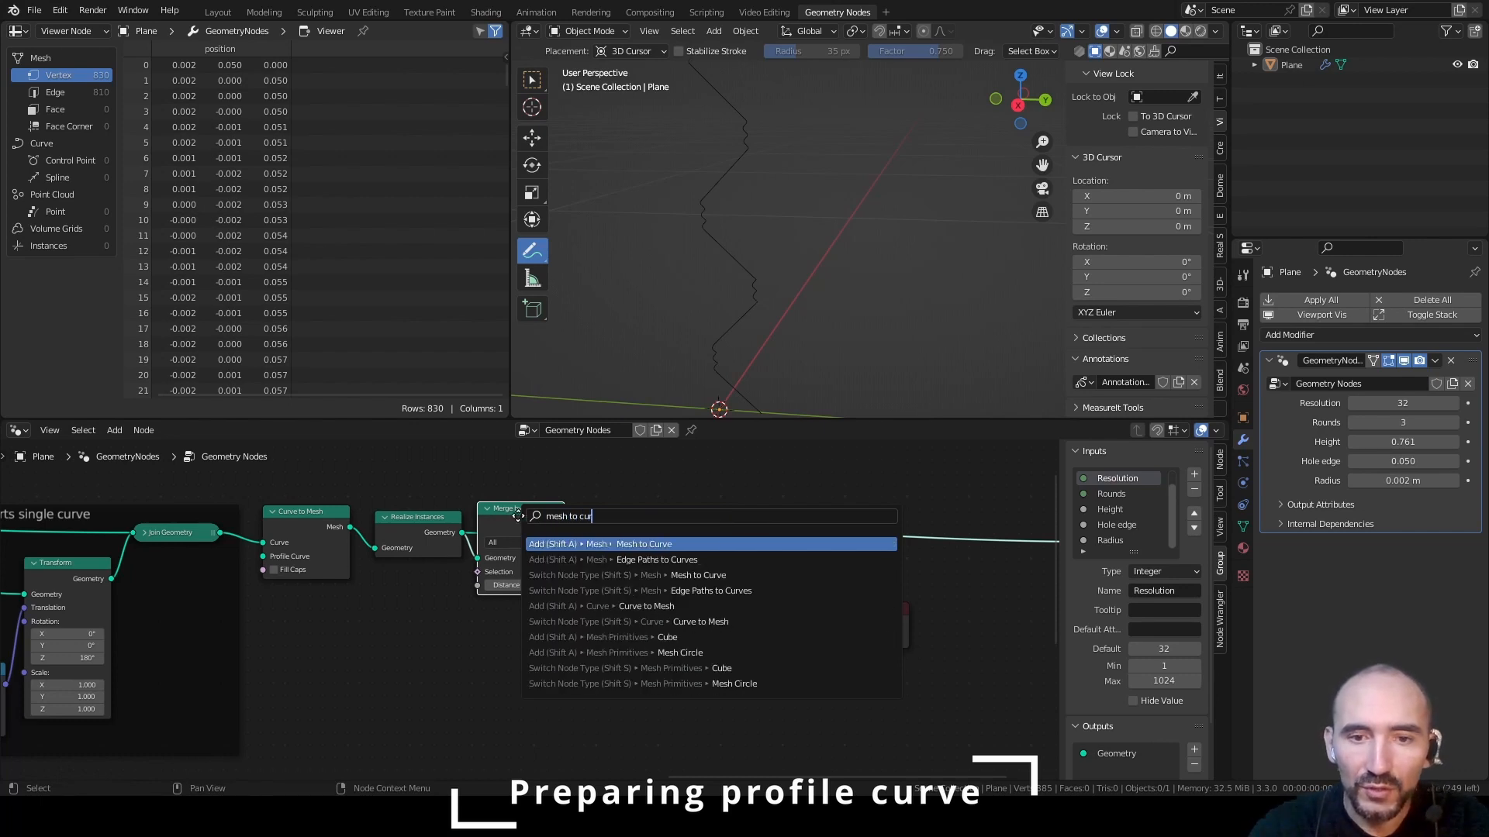
{"action": "key", "text": "Return"}
{"action": "left_click", "coordinate": [630, 522]}
{"action": "left_click", "coordinate": [54, 177]}
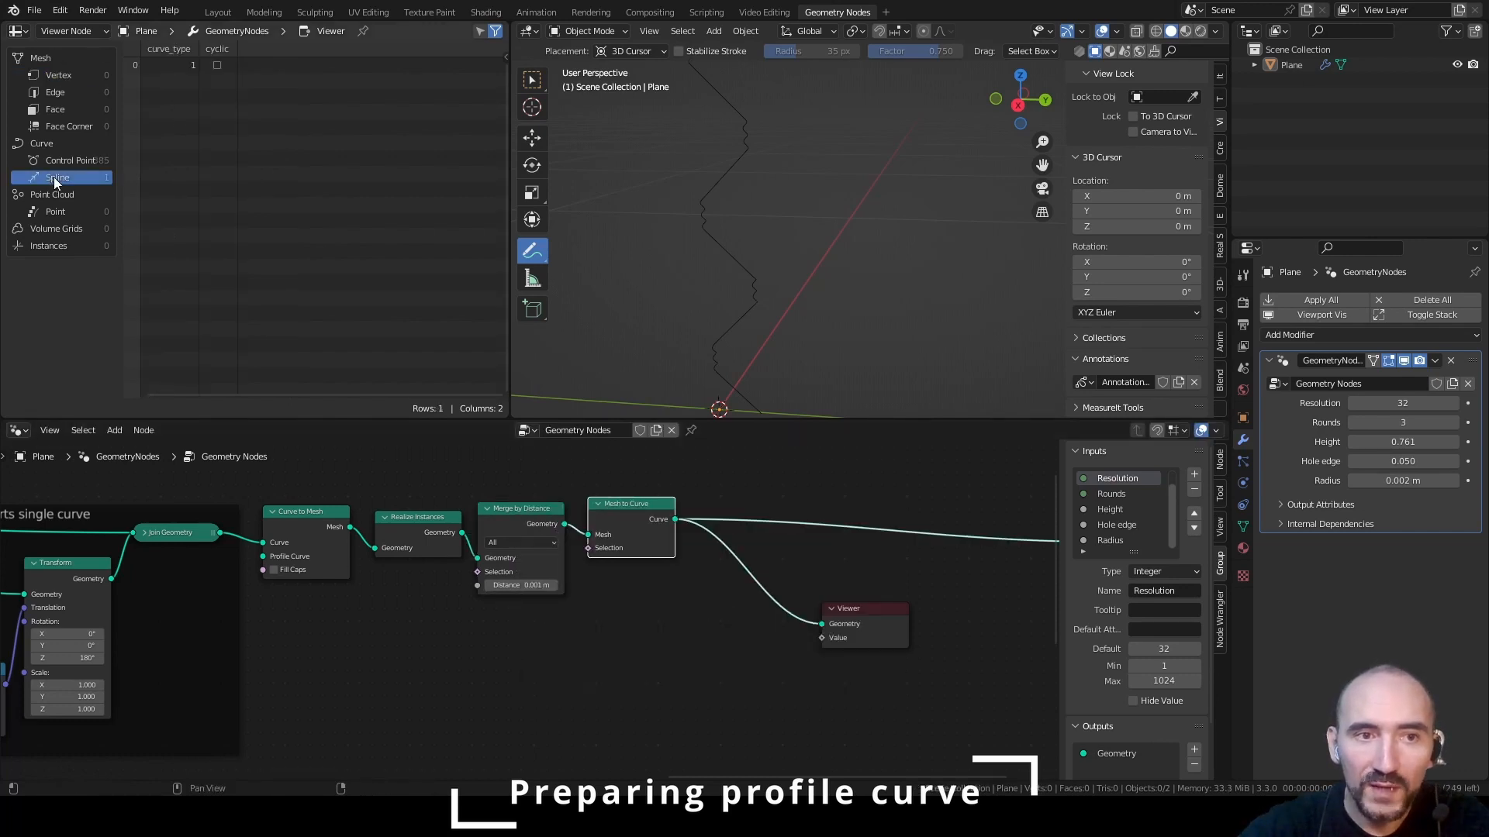
{"action": "left_click", "coordinate": [58, 161]}
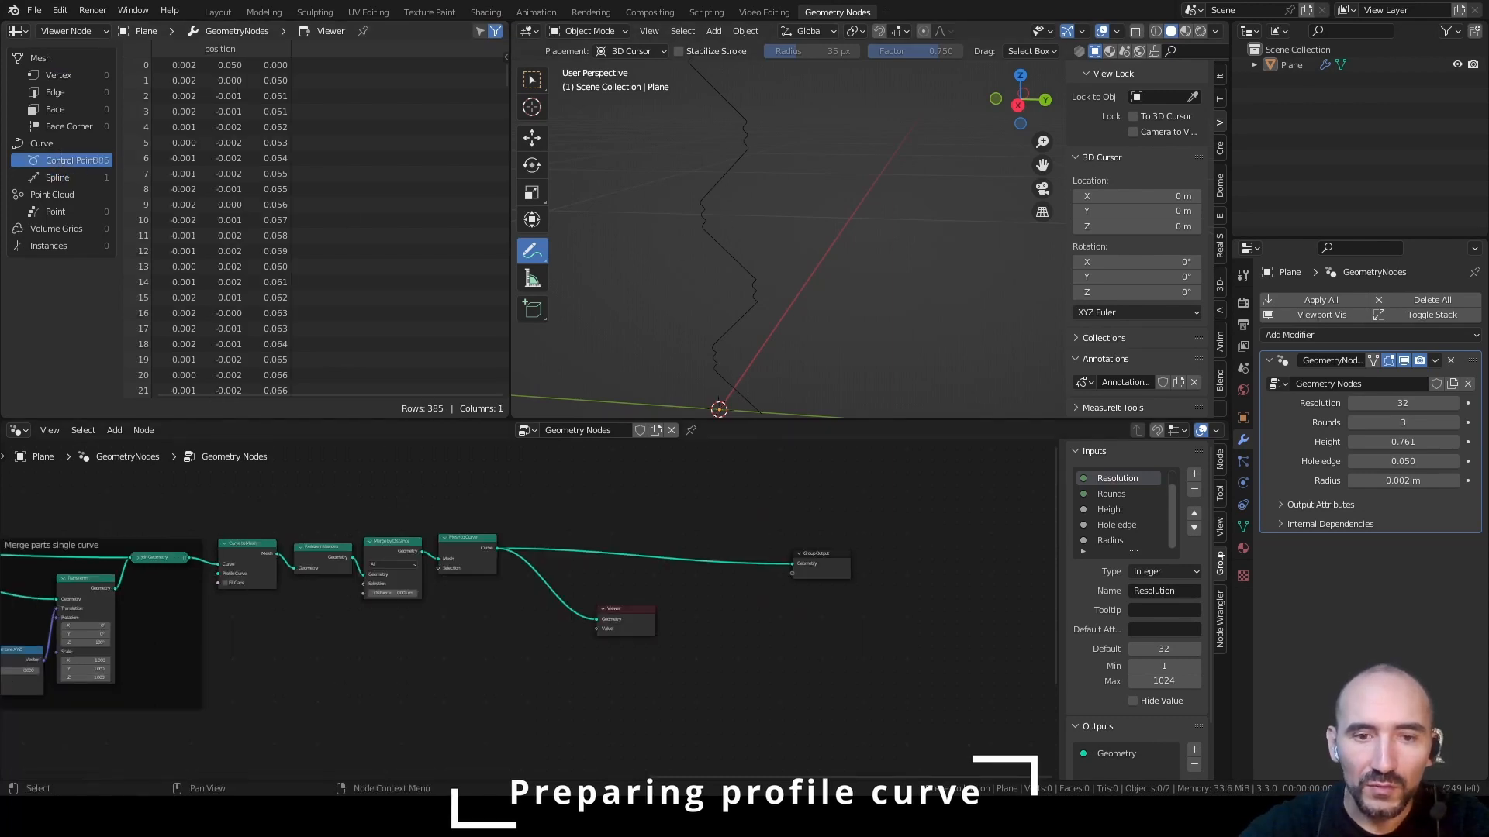
Frame the nodes from Curve to Mesh through Mesh to Curve, label the frame "Prepare profile curve", and save the file
{"action": "left_click_drag", "start_coordinate": [221, 504], "coordinate": [458, 634]}
{"action": "key", "text": "ctrl+j"}
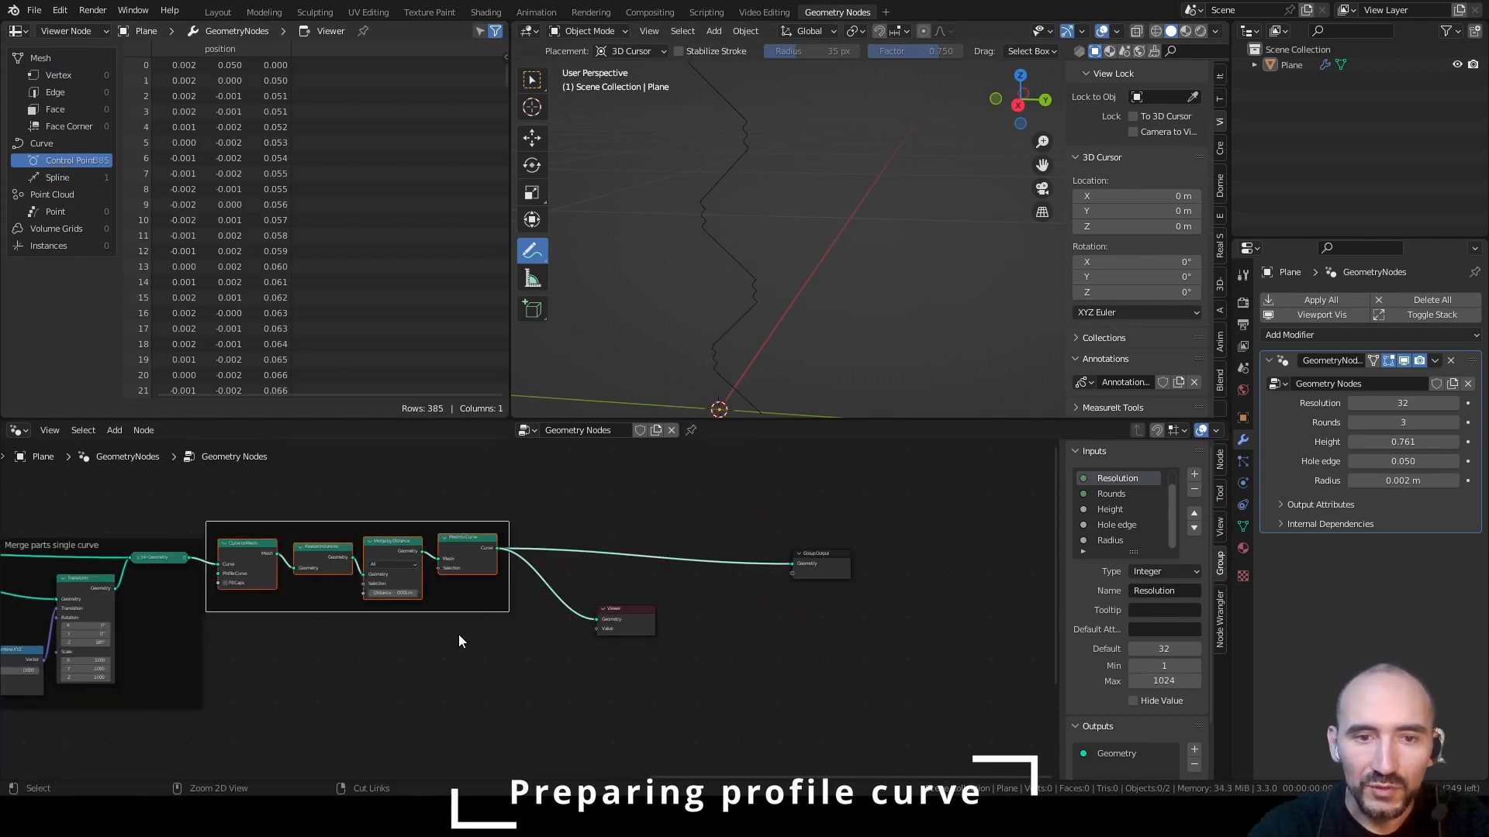
{"action": "key", "text": "F2"}
{"action": "type", "text": "Prepare"}
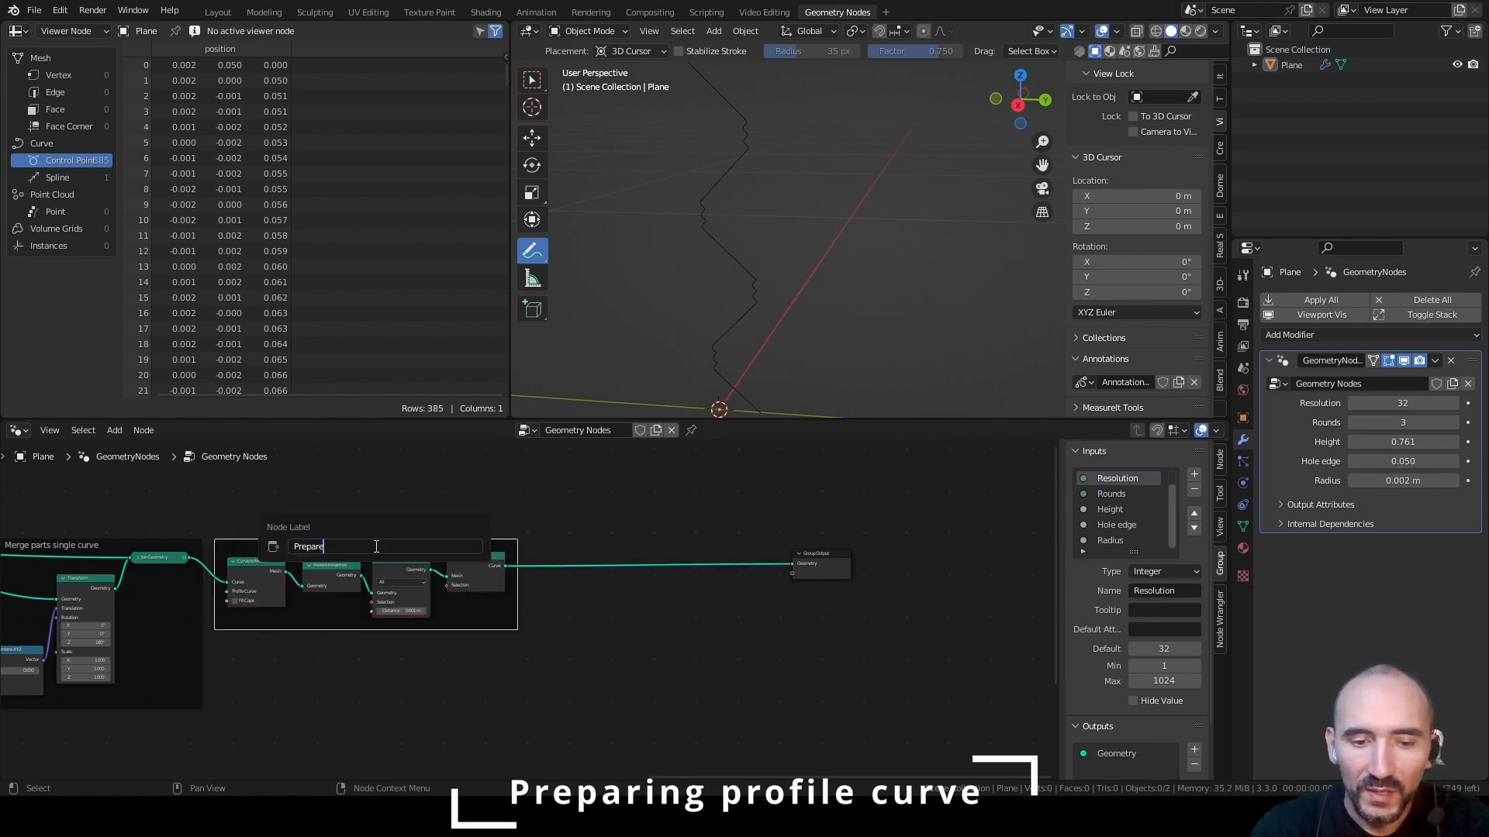
{"action": "type", "text": " profile curve"}
{"action": "key", "text": "Return"}
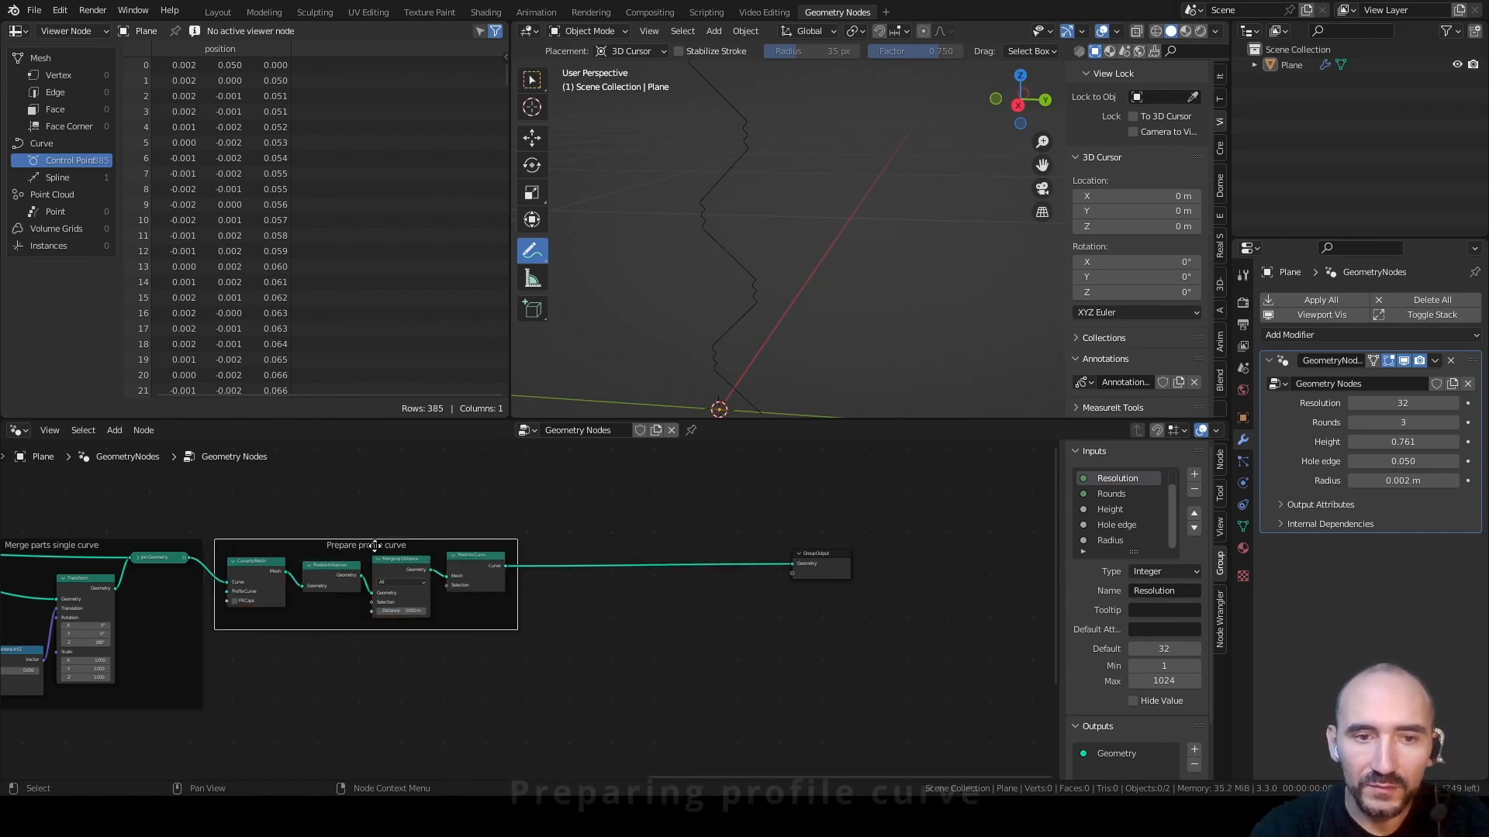
{"action": "key", "text": "ctrl+s"}
Add a Curve Line node near Group Output and enter 1 m and 0 m for its End coordinates
{"action": "middle_click_drag", "start_coordinate": [796, 360], "coordinate": [731, 267], "text": "shift"}
{"action": "middle_click_drag", "start_coordinate": [655, 305], "coordinate": [776, 274], "text": "shift"}
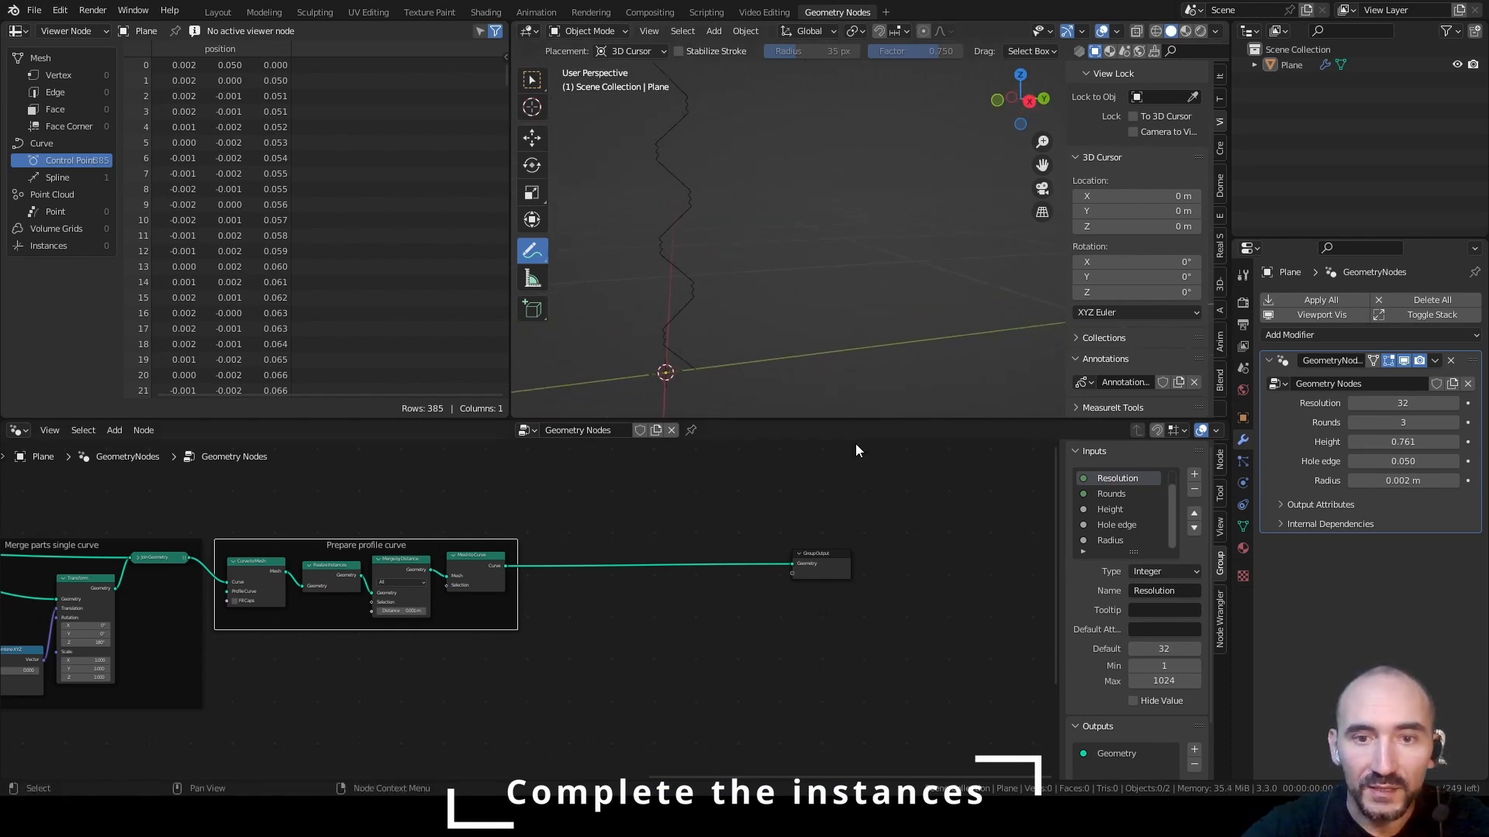
{"action": "middle_click_drag", "start_coordinate": [690, 513], "coordinate": [482, 504]}
{"action": "left_click_drag", "start_coordinate": [574, 552], "coordinate": [848, 565]}
{"action": "left_click", "coordinate": [945, 562]}
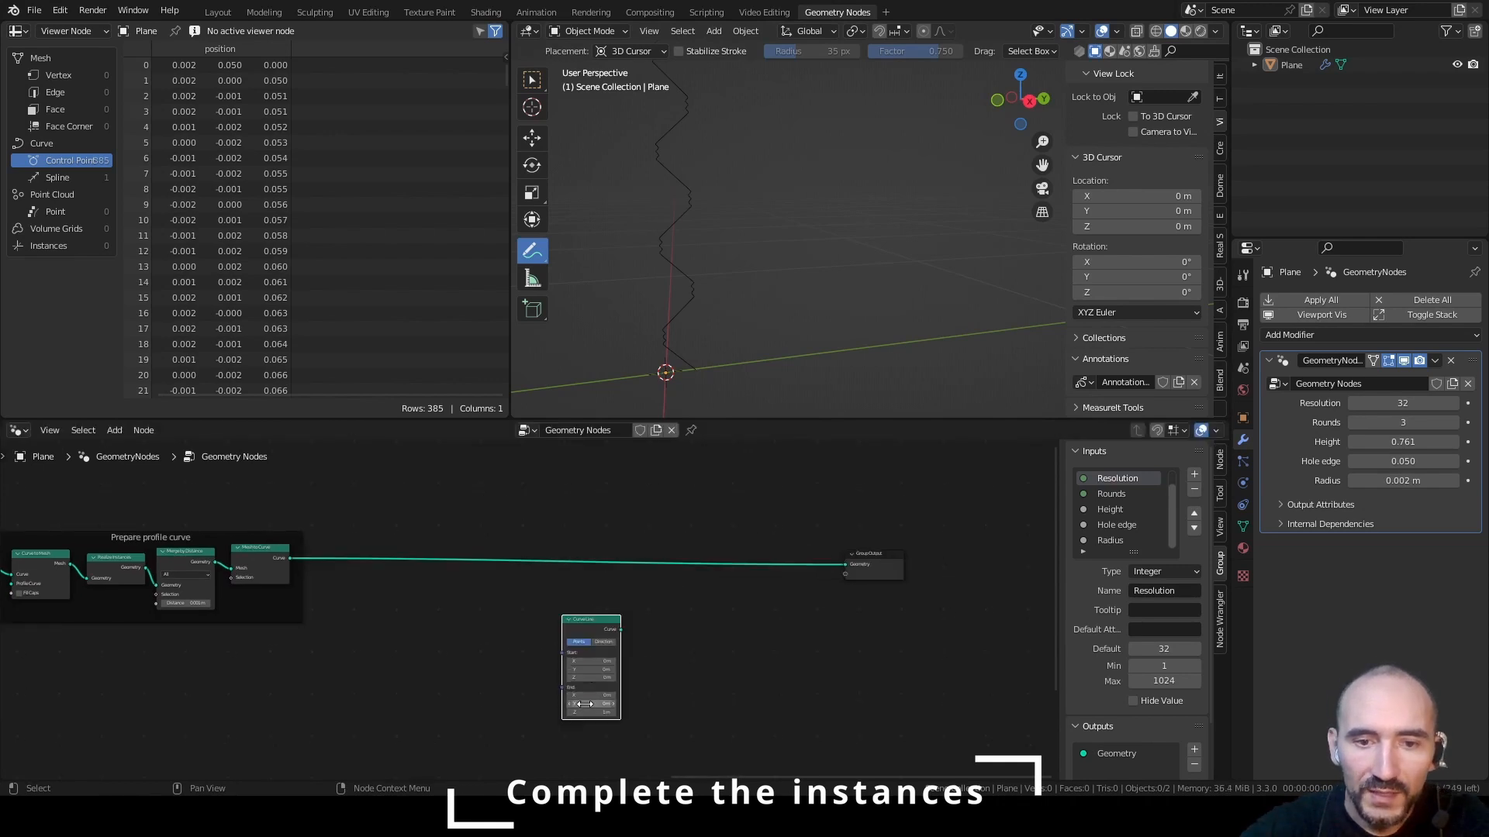
{"action": "type", "text": "1"}
{"action": "key", "text": "Tab"}
{"action": "type", "text": "0"}
{"action": "key", "text": "Return"}
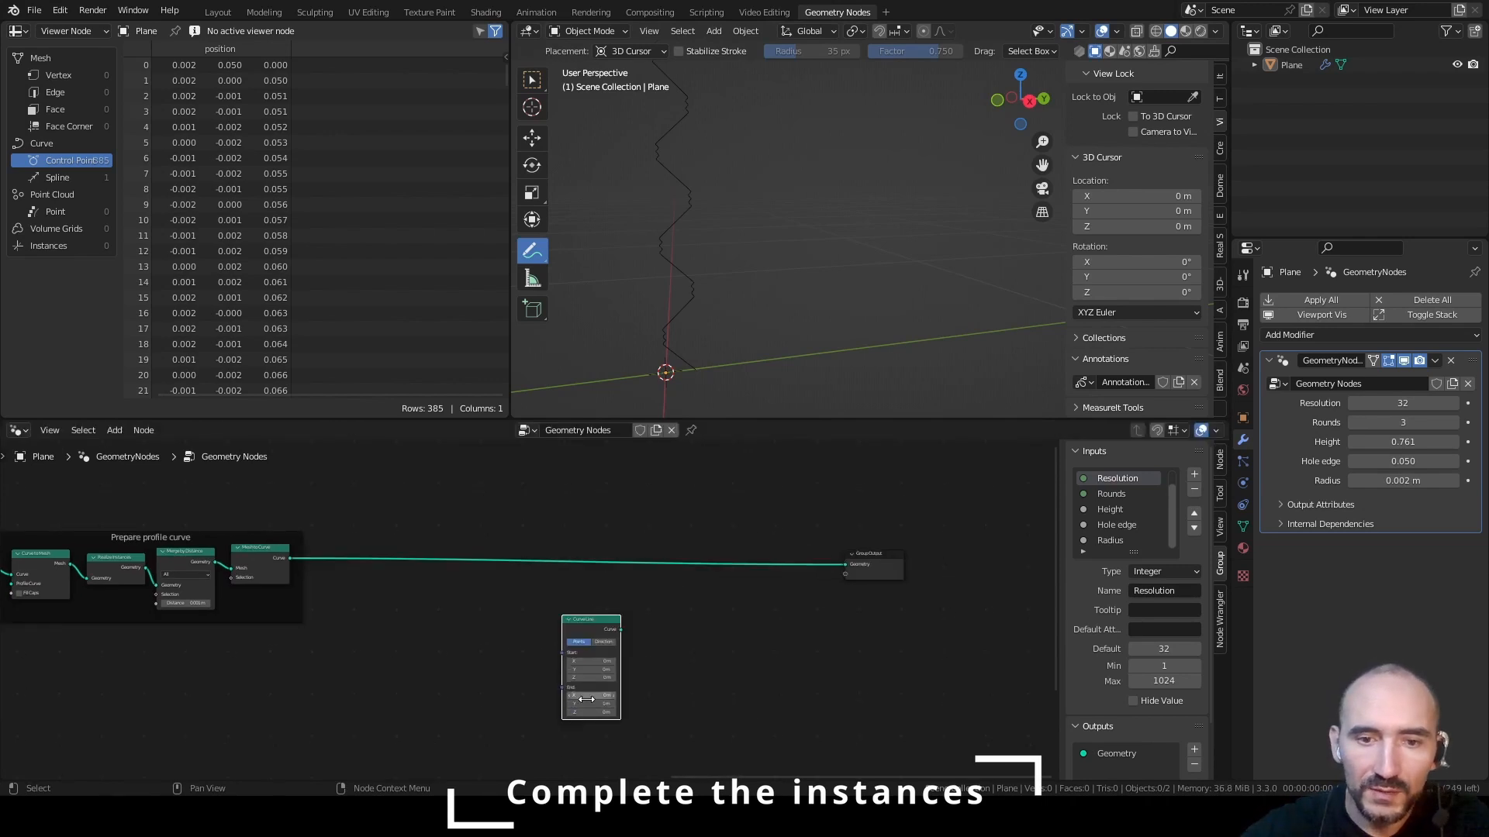
Add a Group Input node beside the Curve Line node, leaving room between them
{"action": "scroll", "coordinate": [591, 680], "scroll_direction": "up", "scroll_amount": 5}
{"action": "key", "text": "F3"}
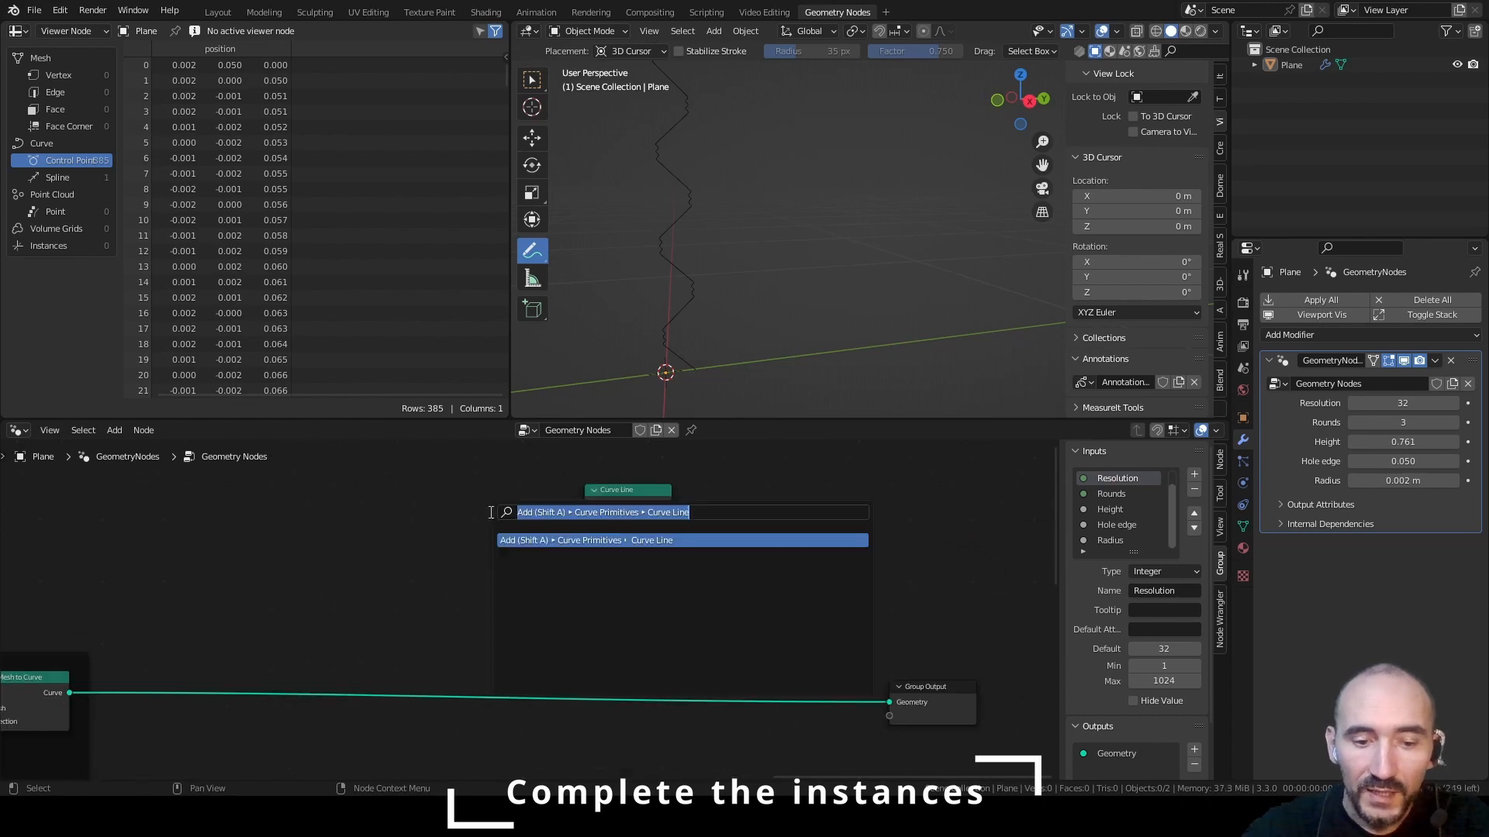
{"action": "type", "text": "group"}
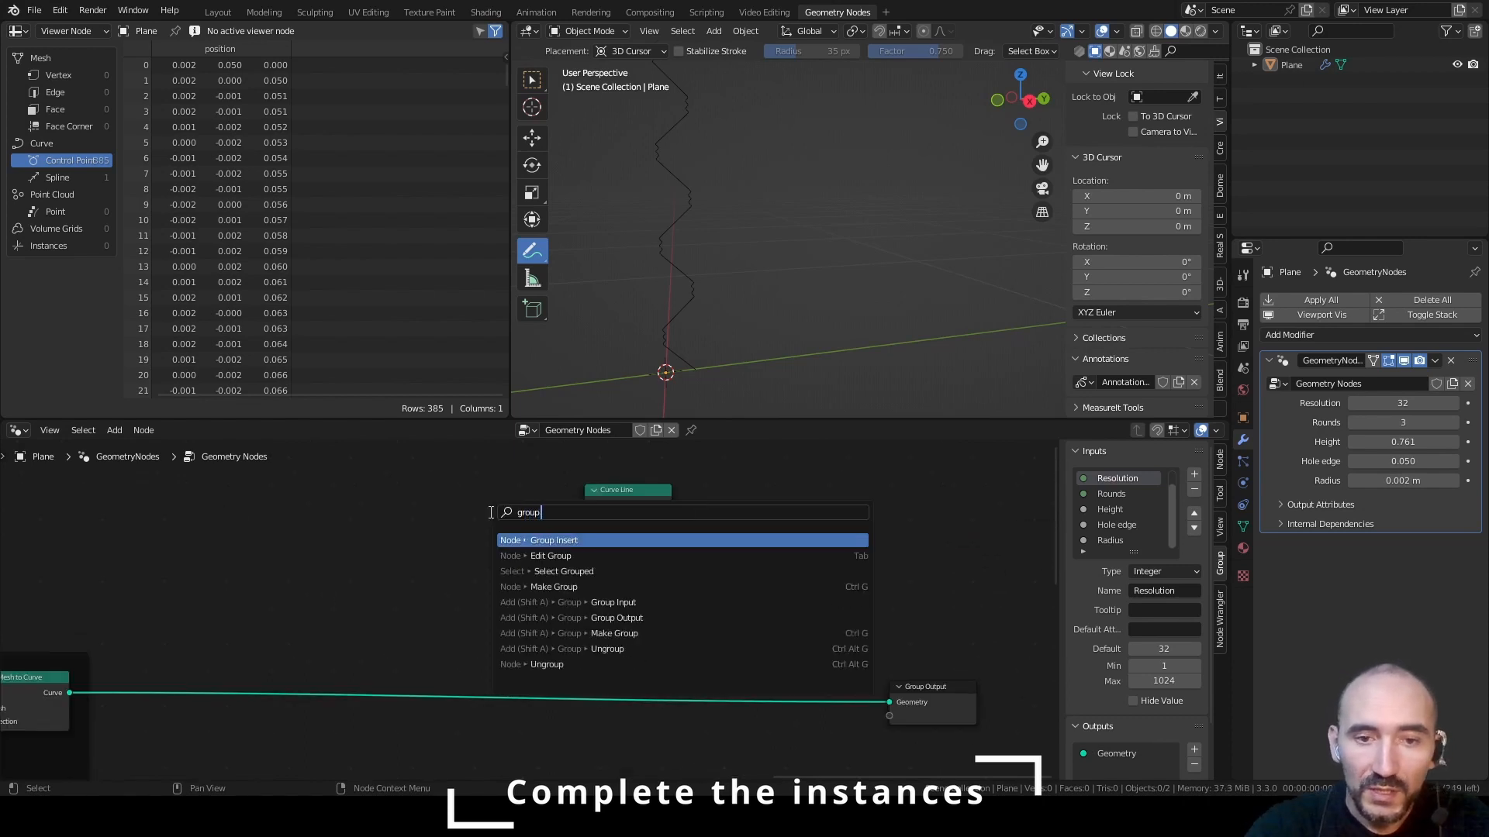
{"action": "type", "text": " in"}
{"action": "key", "text": "Down"}
{"action": "key", "text": "Return"}
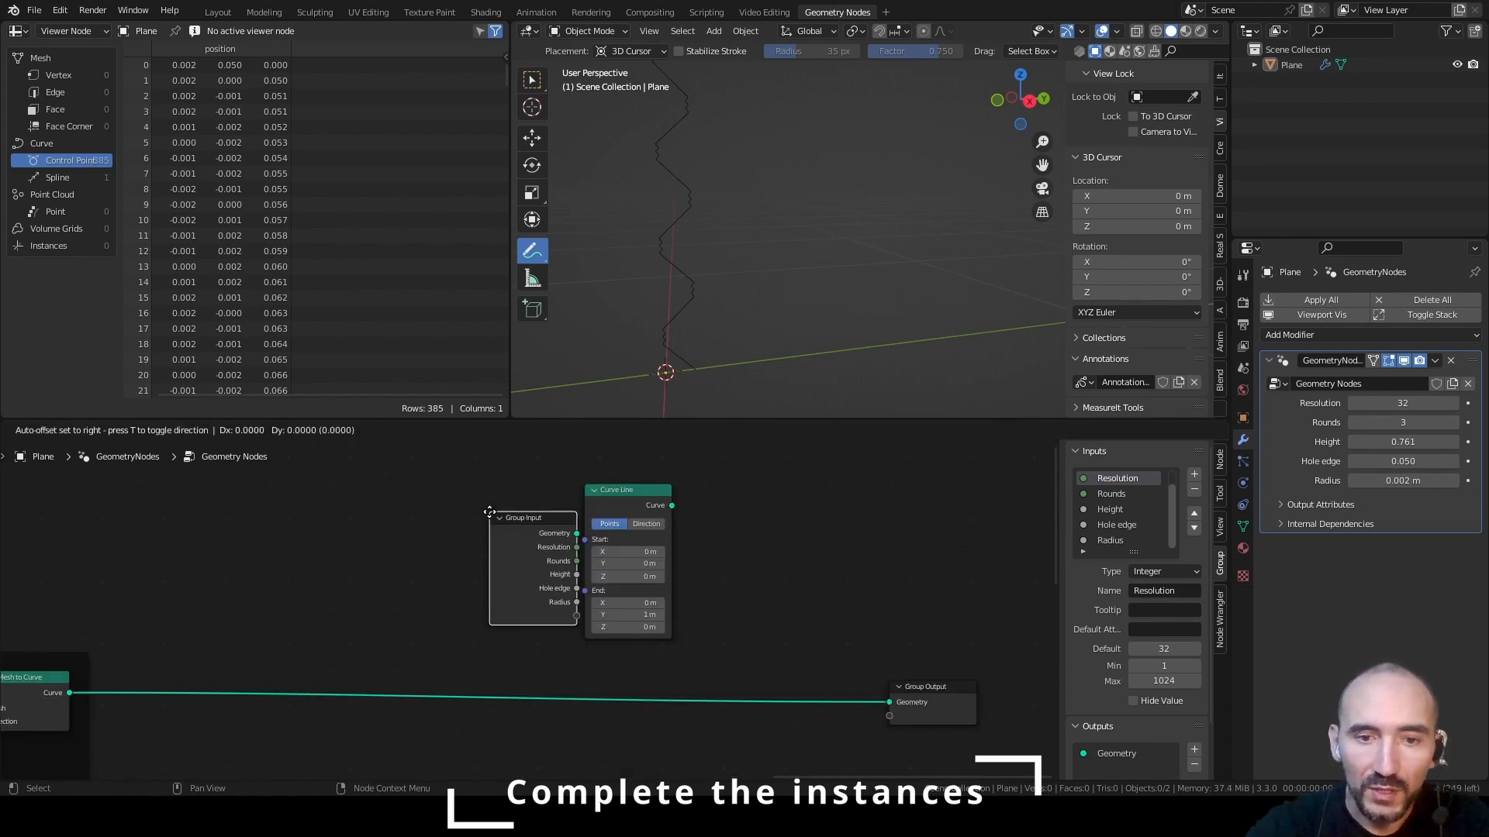
{"action": "left_click", "coordinate": [284, 518]}
Add a Combine XYZ node between Group Input and Curve Line and connect its Vector to the line's End
{"action": "key", "text": "F3"}
{"action": "type", "text": "com xyz"}
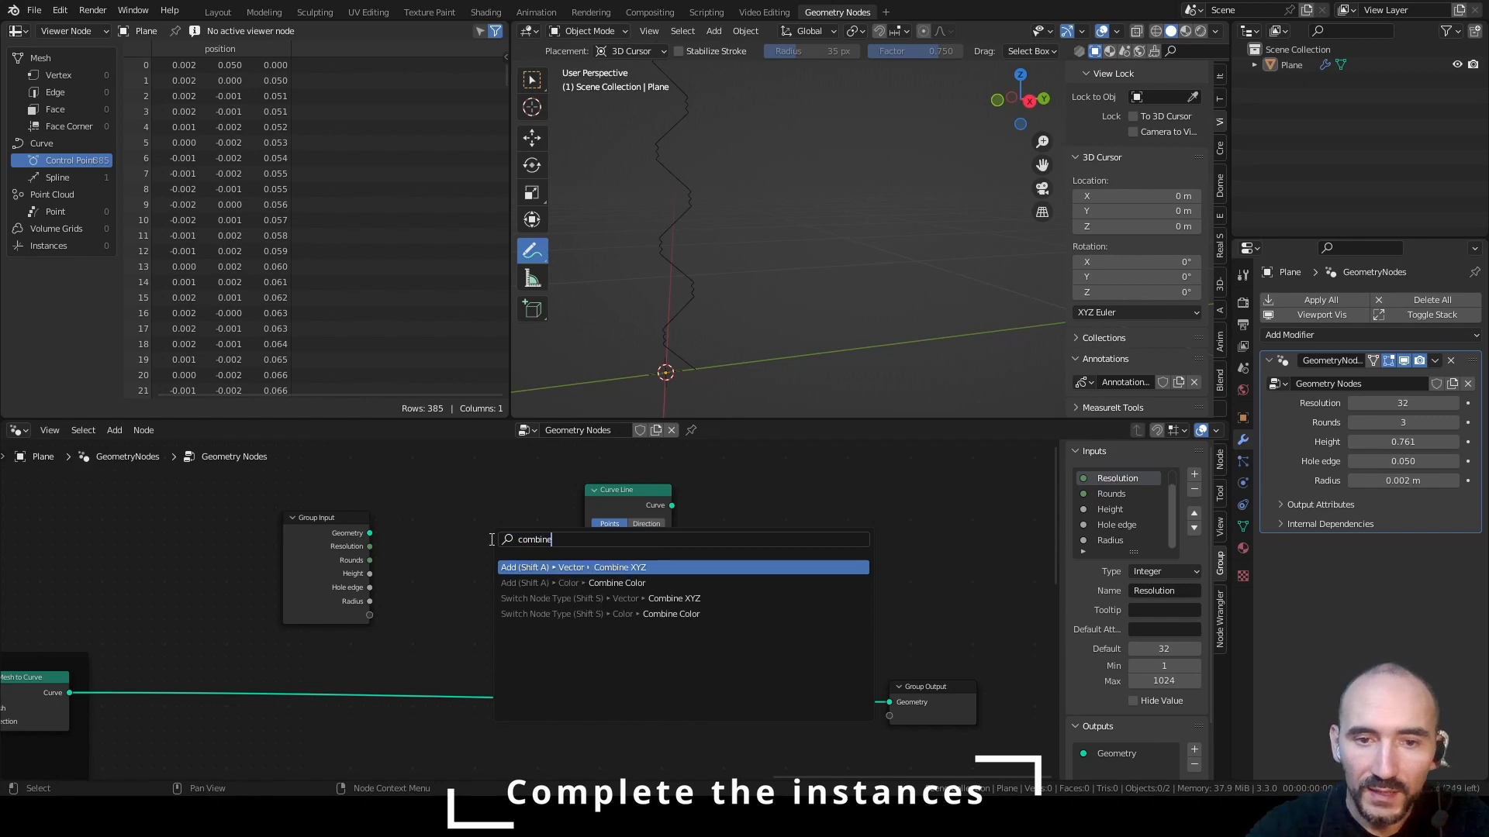
{"action": "key", "text": "Return"}
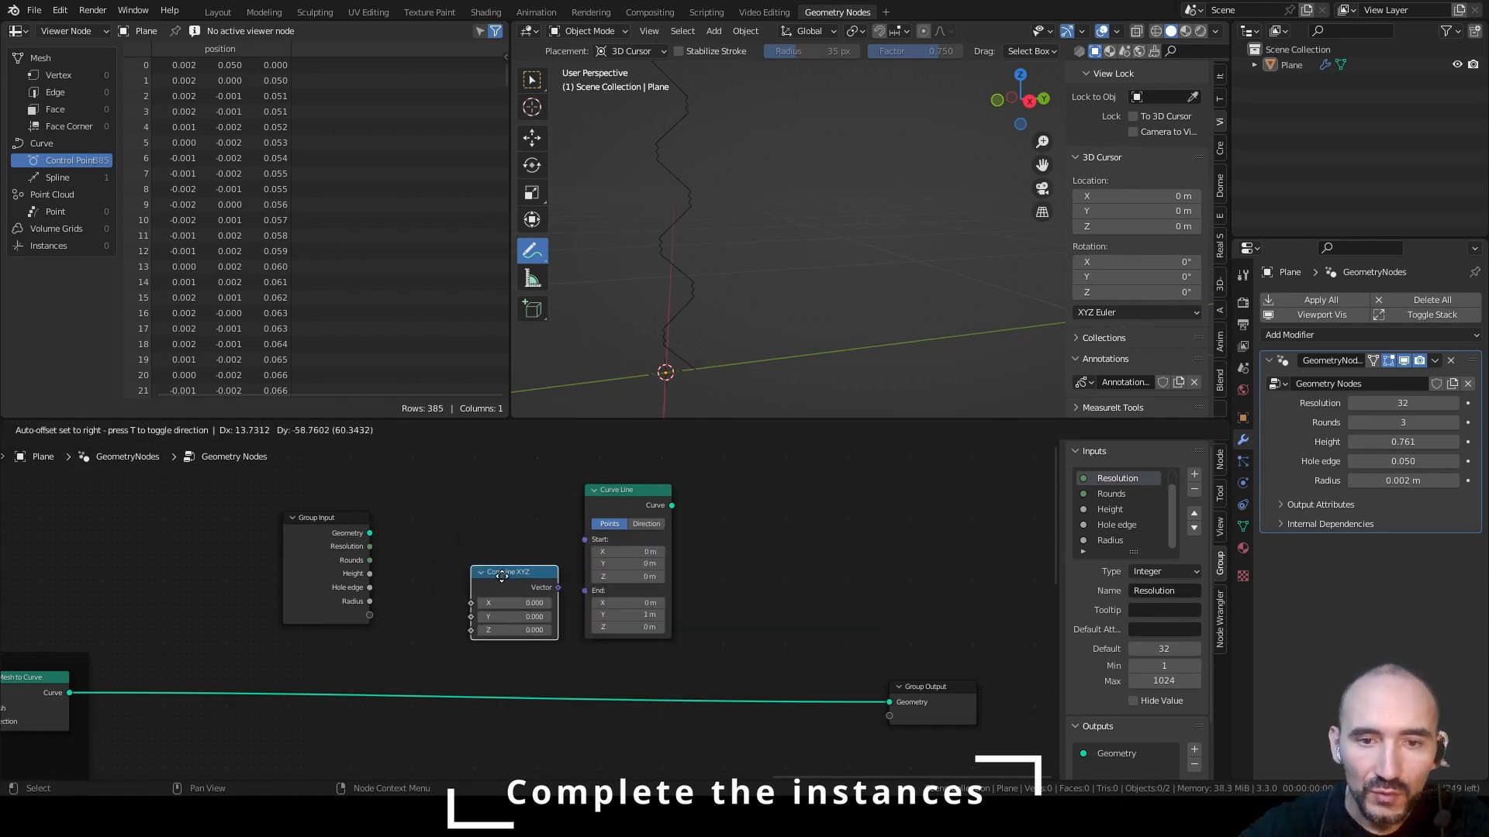
{"action": "left_click", "coordinate": [471, 566]}
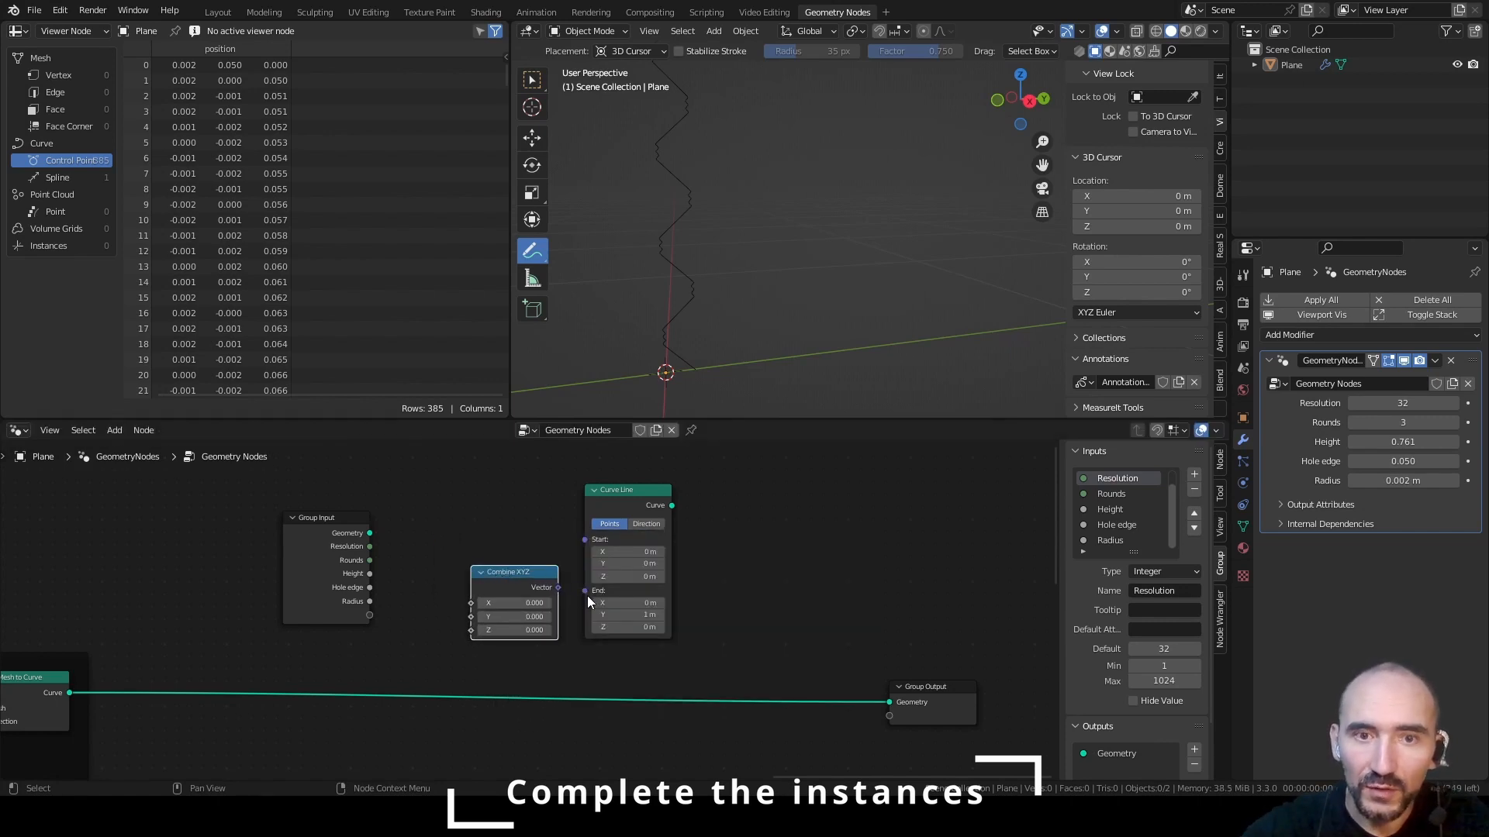
{"action": "left_click_drag", "start_coordinate": [513, 573], "coordinate": [491, 554]}
{"action": "left_click_drag", "start_coordinate": [492, 553], "coordinate": [492, 554]}
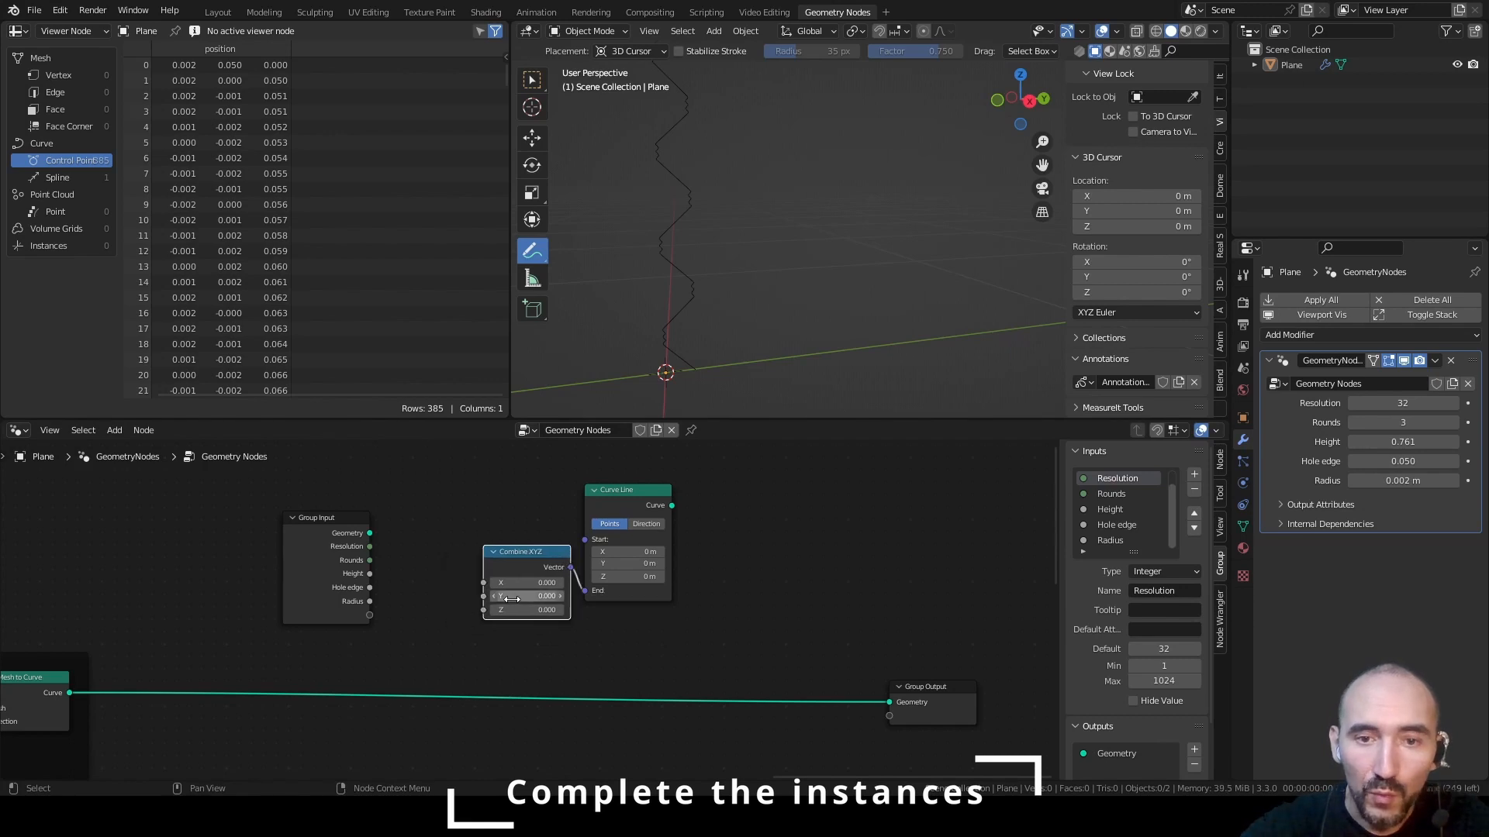
Add an Instance on Points node and feed the Curve Line's Curve output into its Points input
{"action": "left_click", "coordinate": [721, 549]}
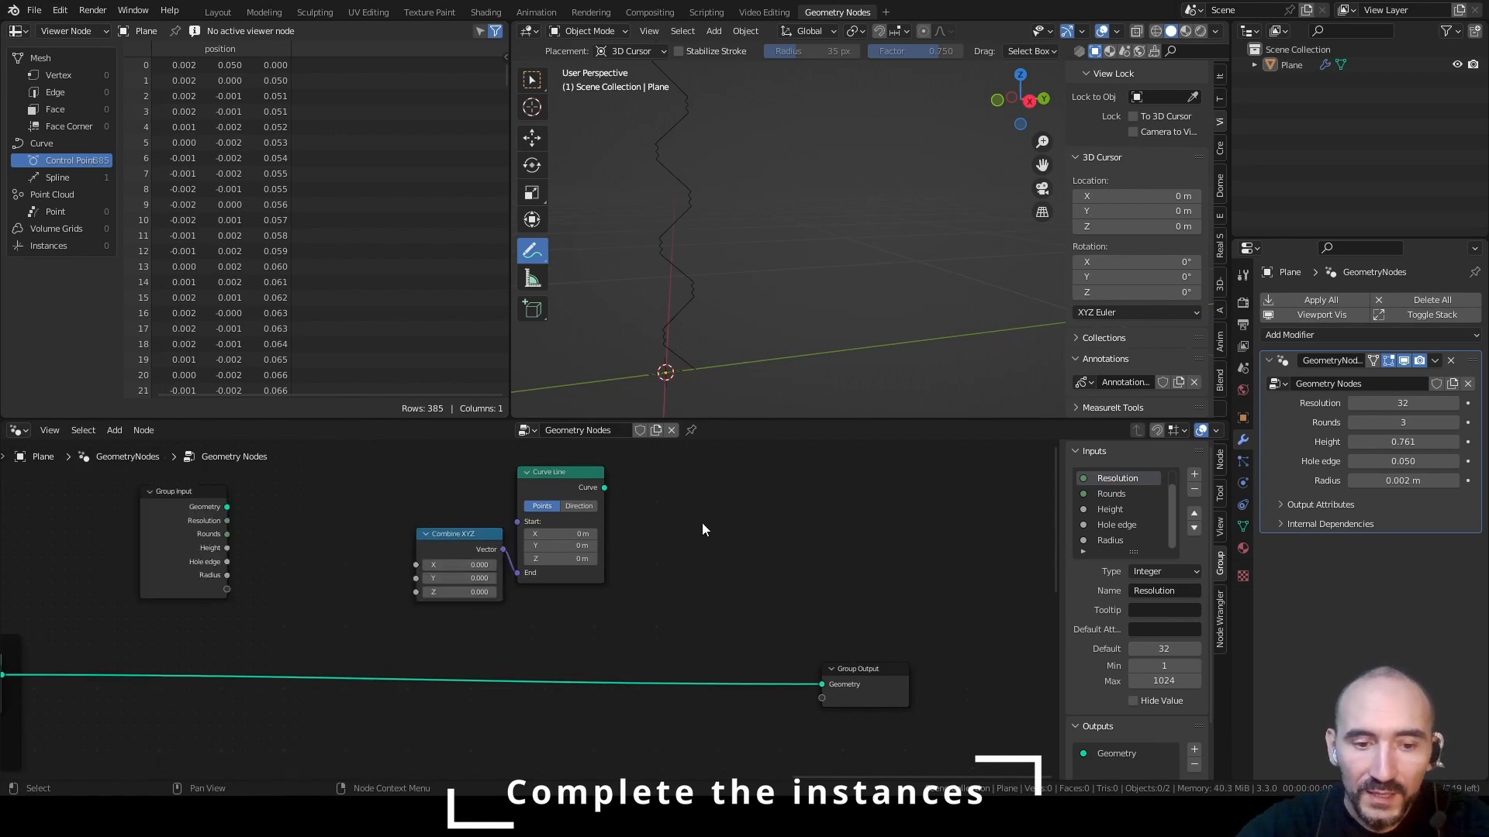
{"action": "key", "text": "F3"}
{"action": "type", "text": "instance on"}
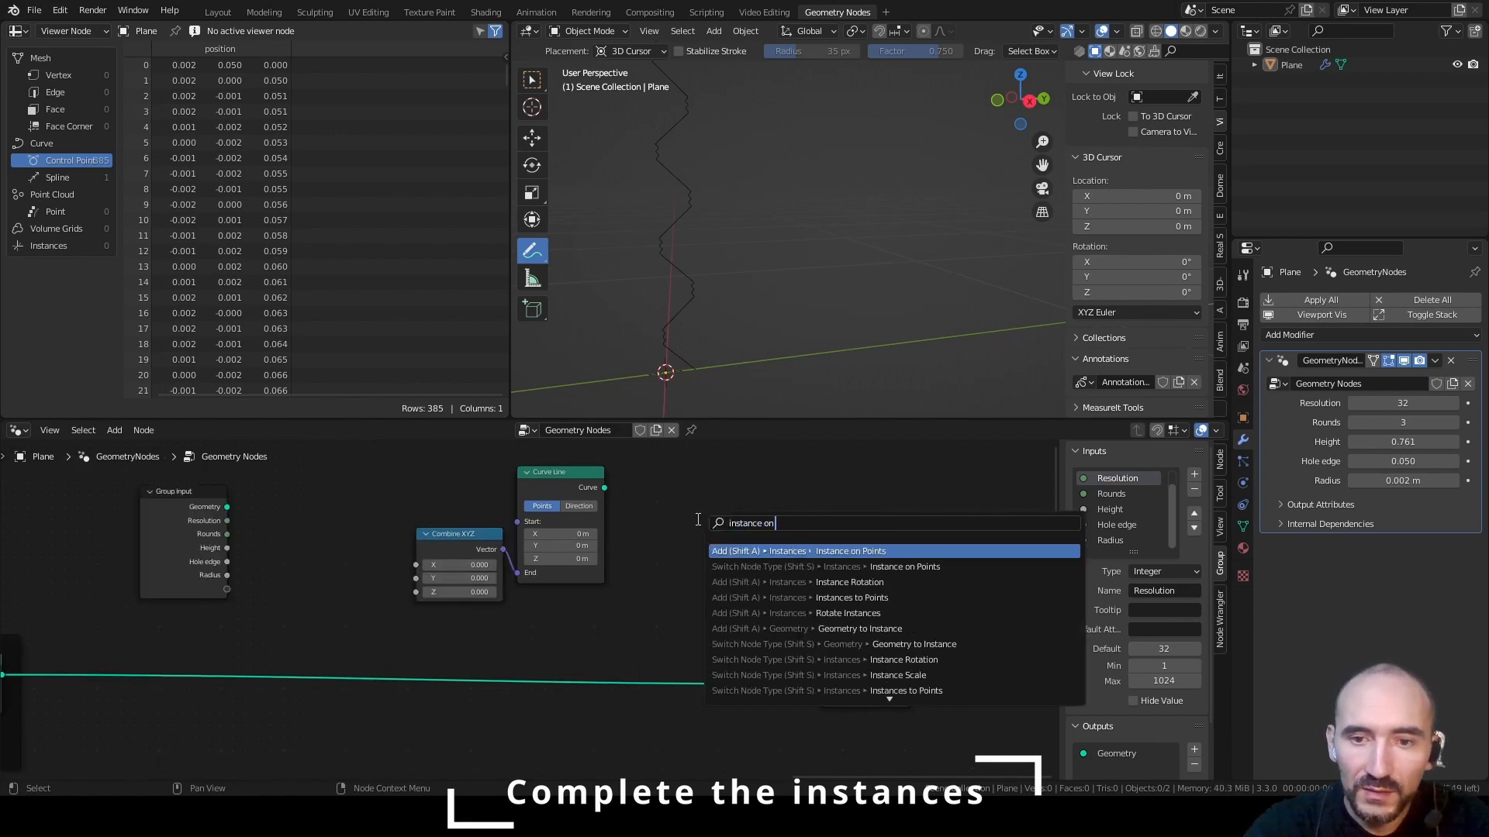
{"action": "key", "text": "Return"}
{"action": "left_click_drag", "start_coordinate": [604, 507], "coordinate": [682, 508]}
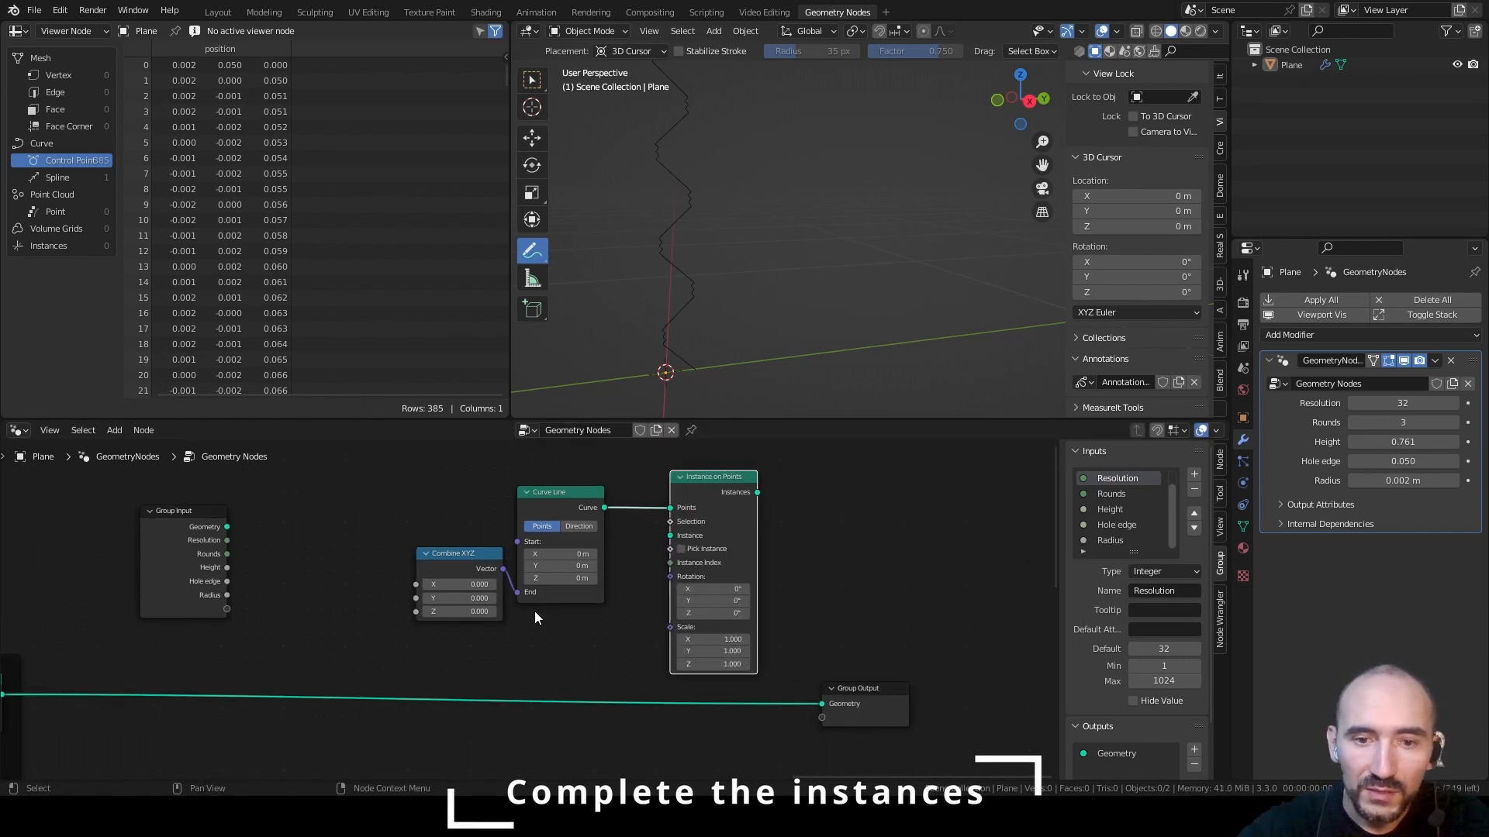
Connect Mesh to Curve to the Instance input, link Instances to Group Output, and move Instance on Points beside Group Output
{"action": "middle_click_drag", "start_coordinate": [534, 611], "coordinate": [651, 556]}
{"action": "right_click_drag", "start_coordinate": [123, 594], "coordinate": [865, 498], "text": "alt"}
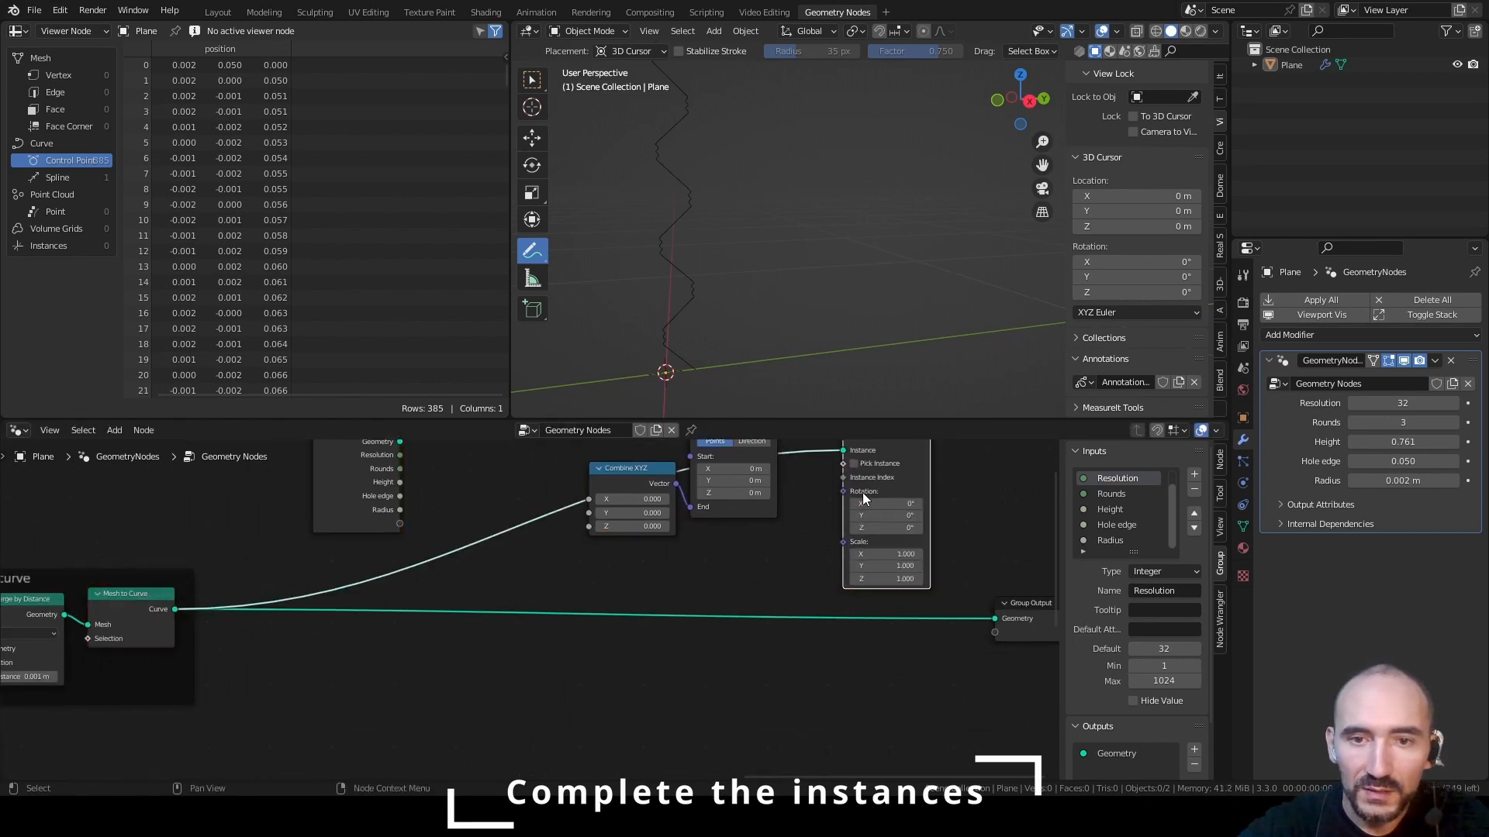
{"action": "middle_click_drag", "start_coordinate": [772, 513], "coordinate": [728, 532]}
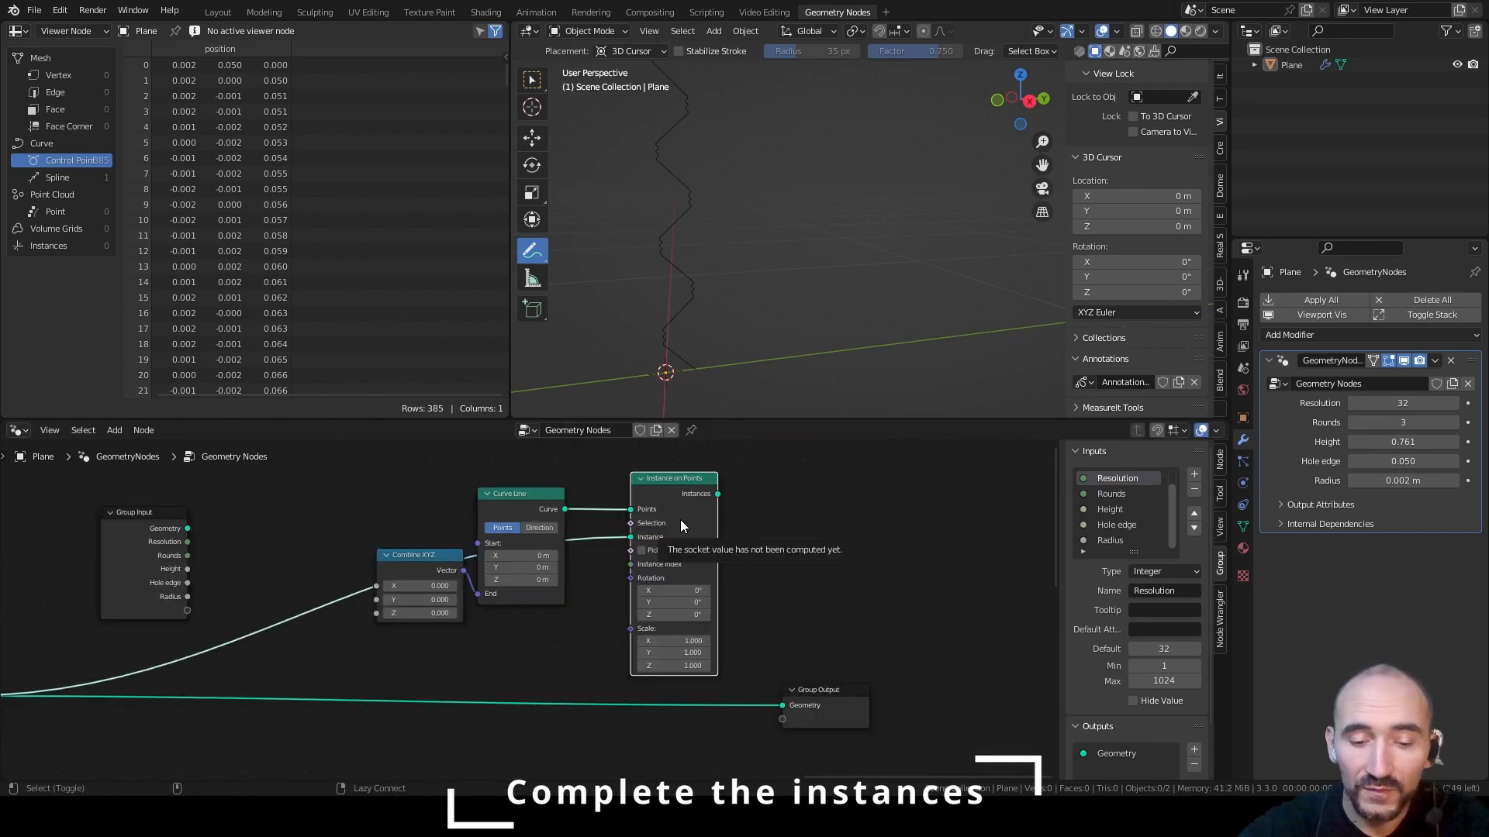
{"action": "left_click", "coordinate": [681, 519], "text": "ctrl+shift"}
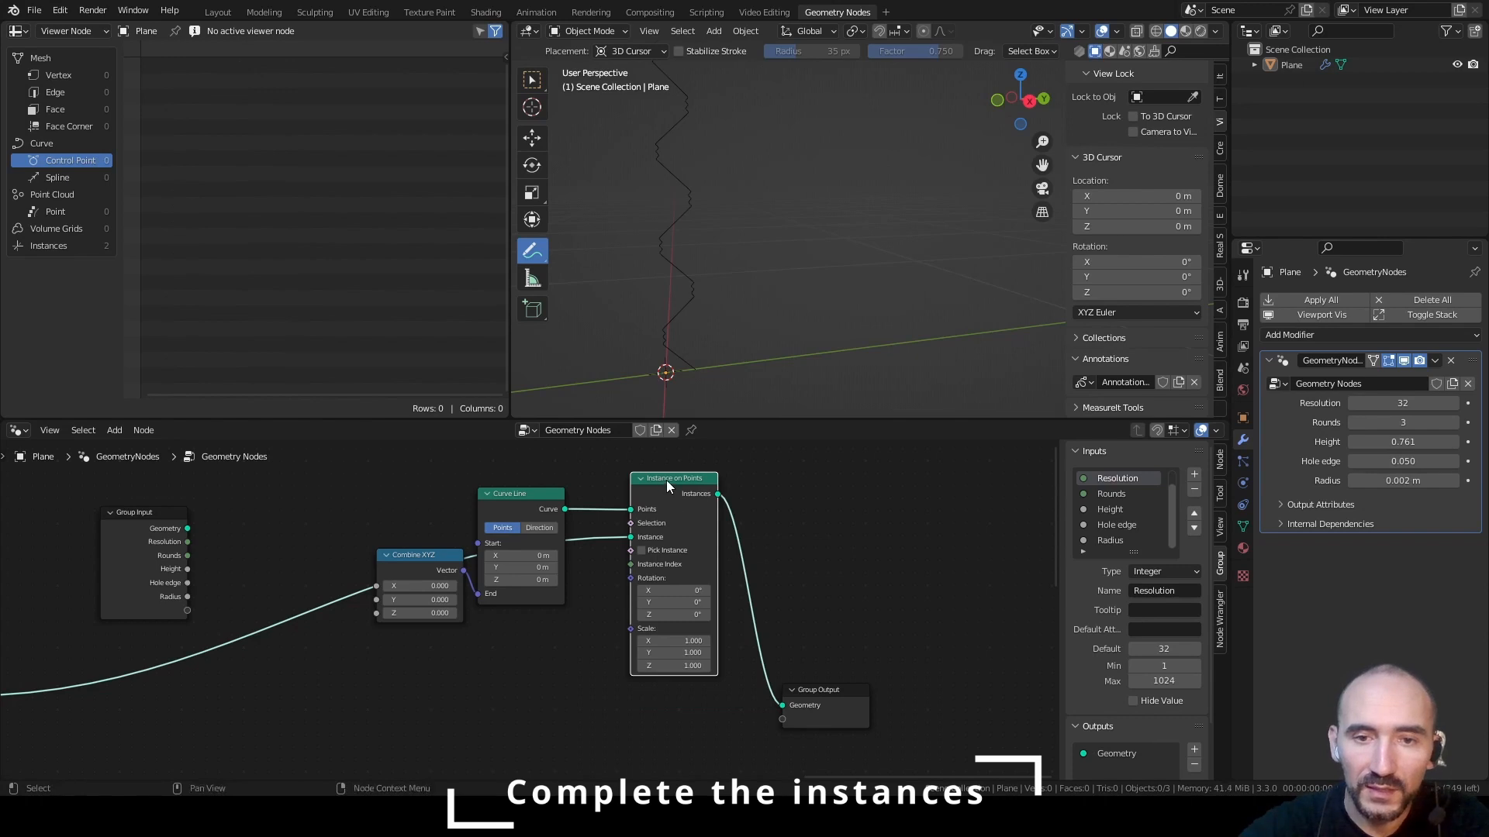
{"action": "left_click_drag", "start_coordinate": [666, 480], "coordinate": [656, 645]}
{"action": "middle_click_drag", "start_coordinate": [452, 630], "coordinate": [628, 644]}
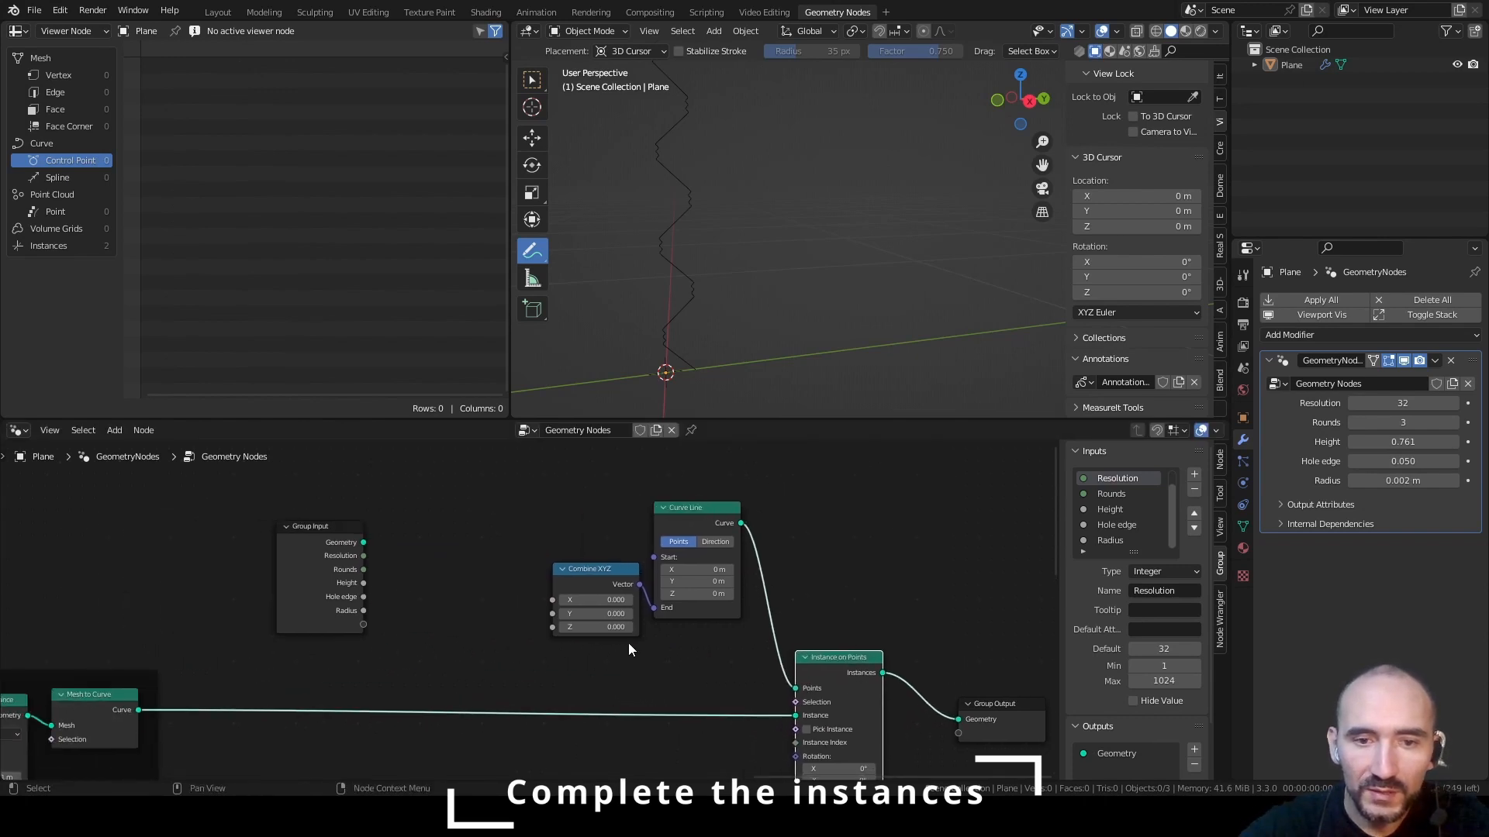
Set the Combine XYZ node's Y value to 0.060 and save the file
{"action": "left_click_drag", "start_coordinate": [597, 613], "coordinate": [607, 614]}
{"action": "key", "text": "ctrl+s"}
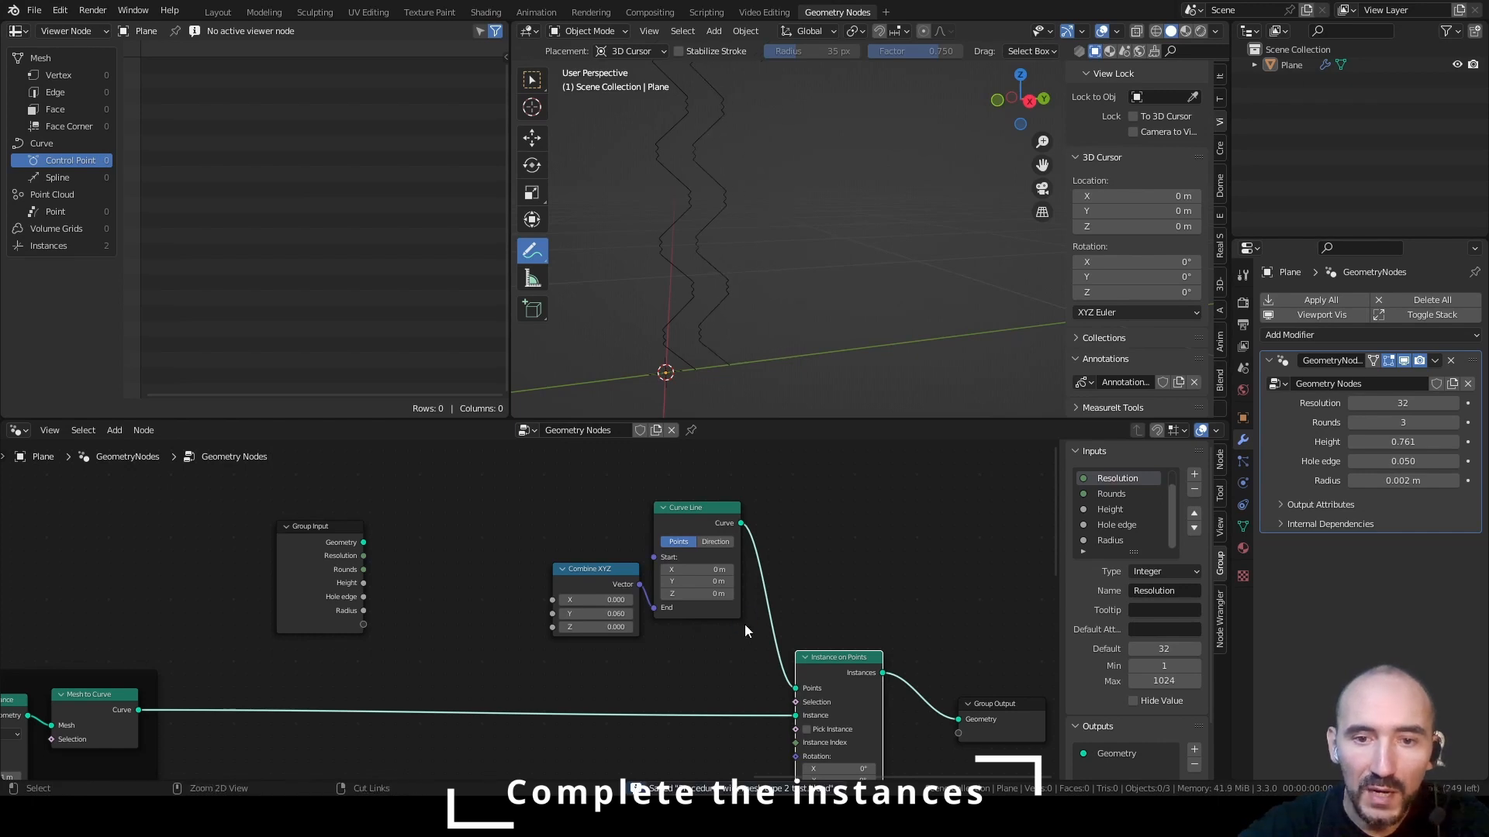
Insert a Resample Curve node between Curve Line and Instance on Points, using Length mode driven by the Hole edge input
{"action": "middle_click_drag", "start_coordinate": [732, 630], "coordinate": [567, 629]}
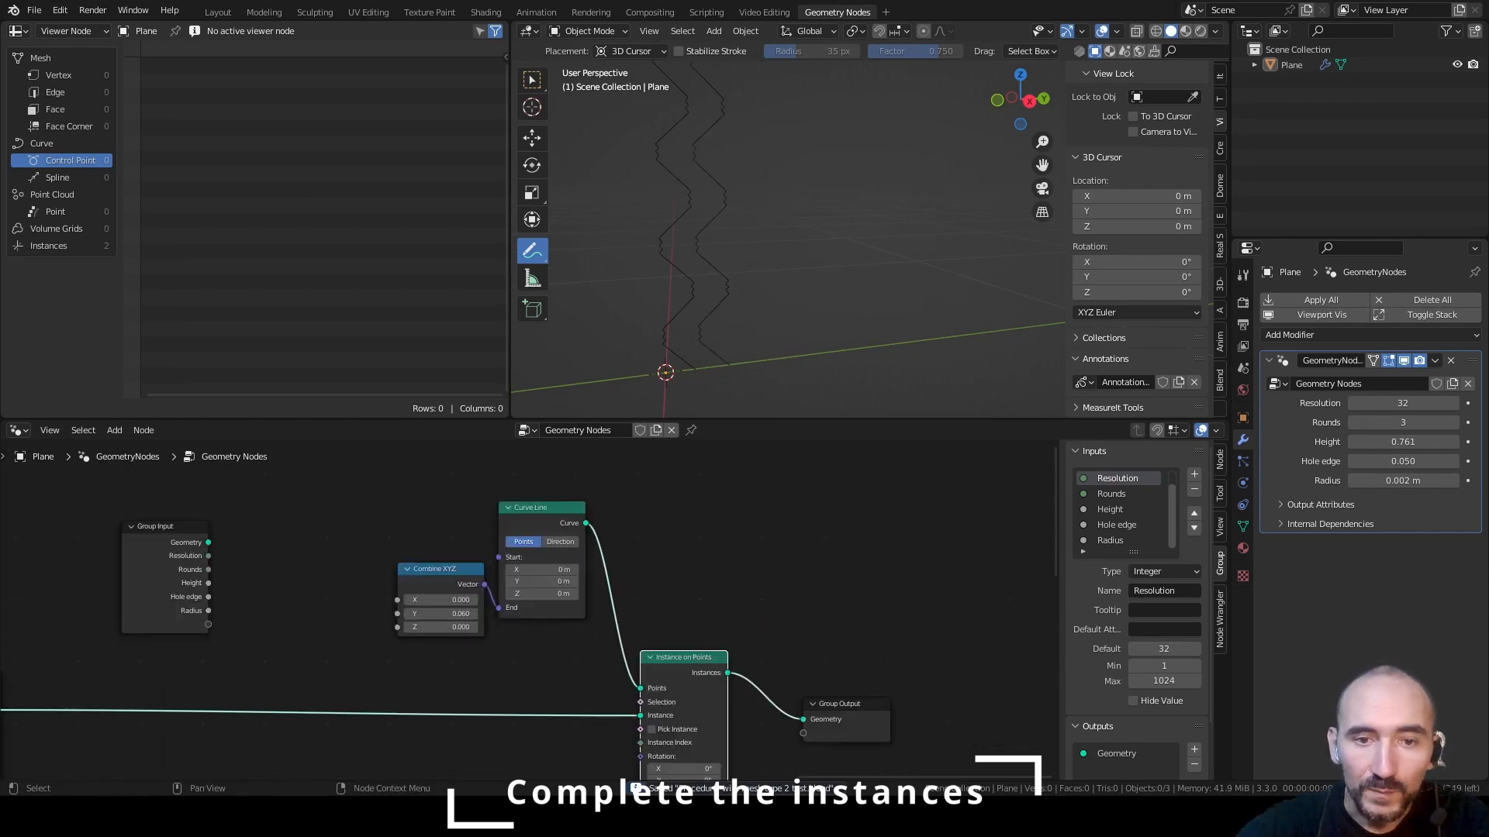
{"action": "key", "text": "shift+a"}
{"action": "type", "text": "resample"}
{"action": "key", "text": "Return"}
{"action": "left_click", "coordinate": [635, 573]}
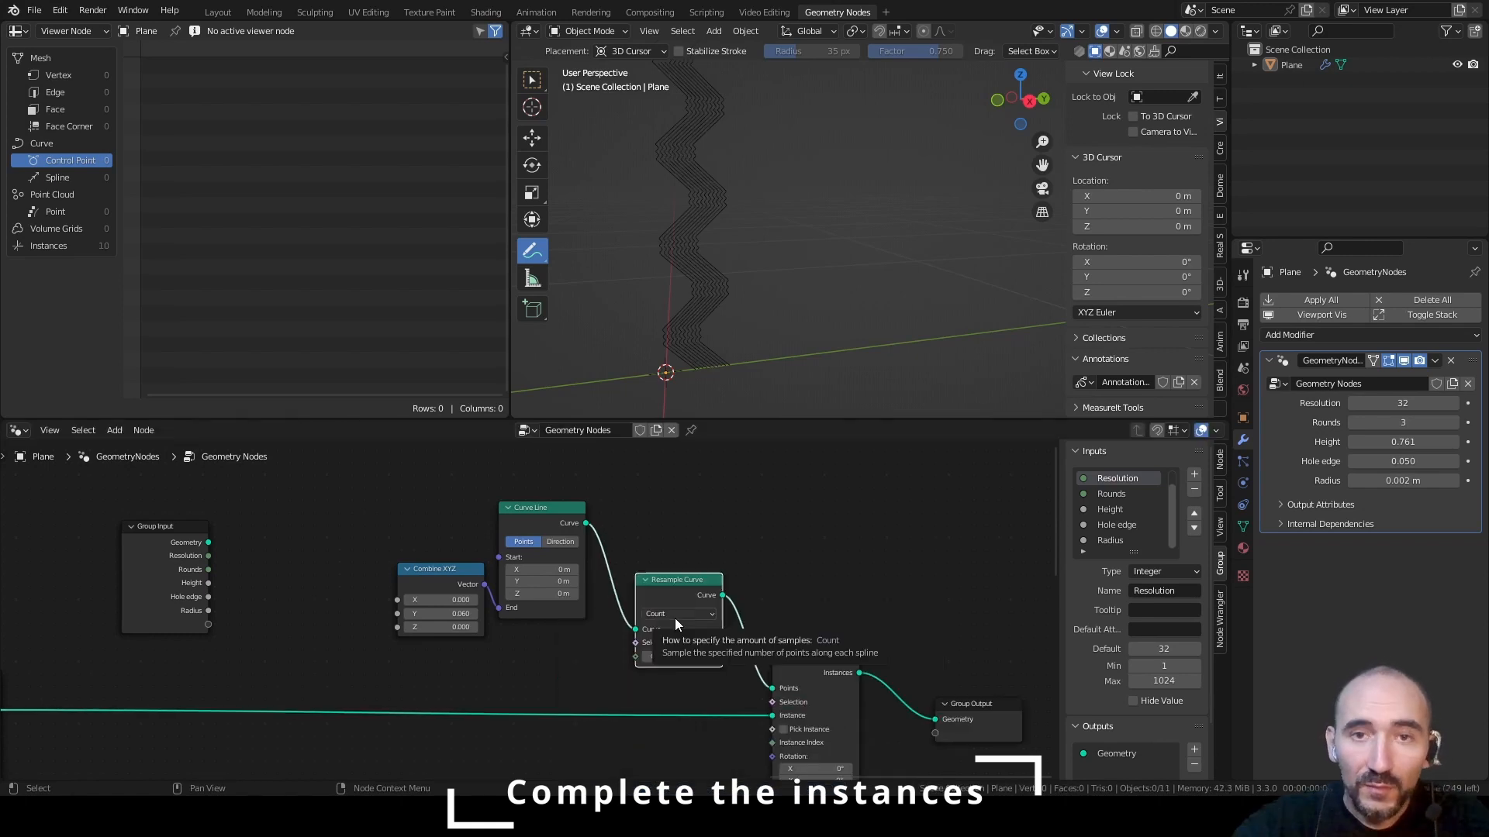
{"action": "left_click", "coordinate": [674, 614]}
{"action": "left_click", "coordinate": [676, 655]}
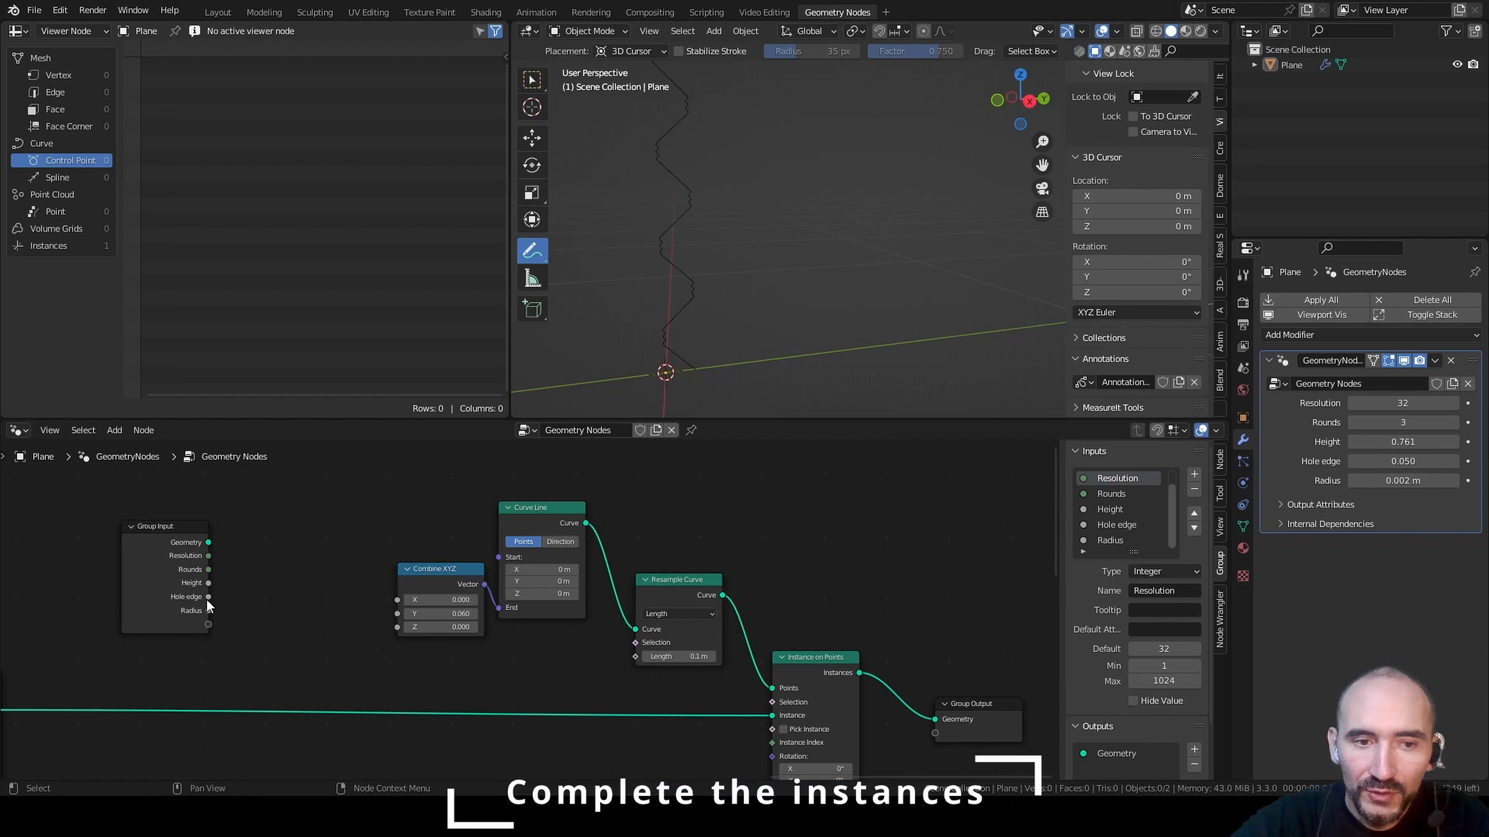
{"action": "left_click_drag", "start_coordinate": [209, 597], "coordinate": [635, 657]}
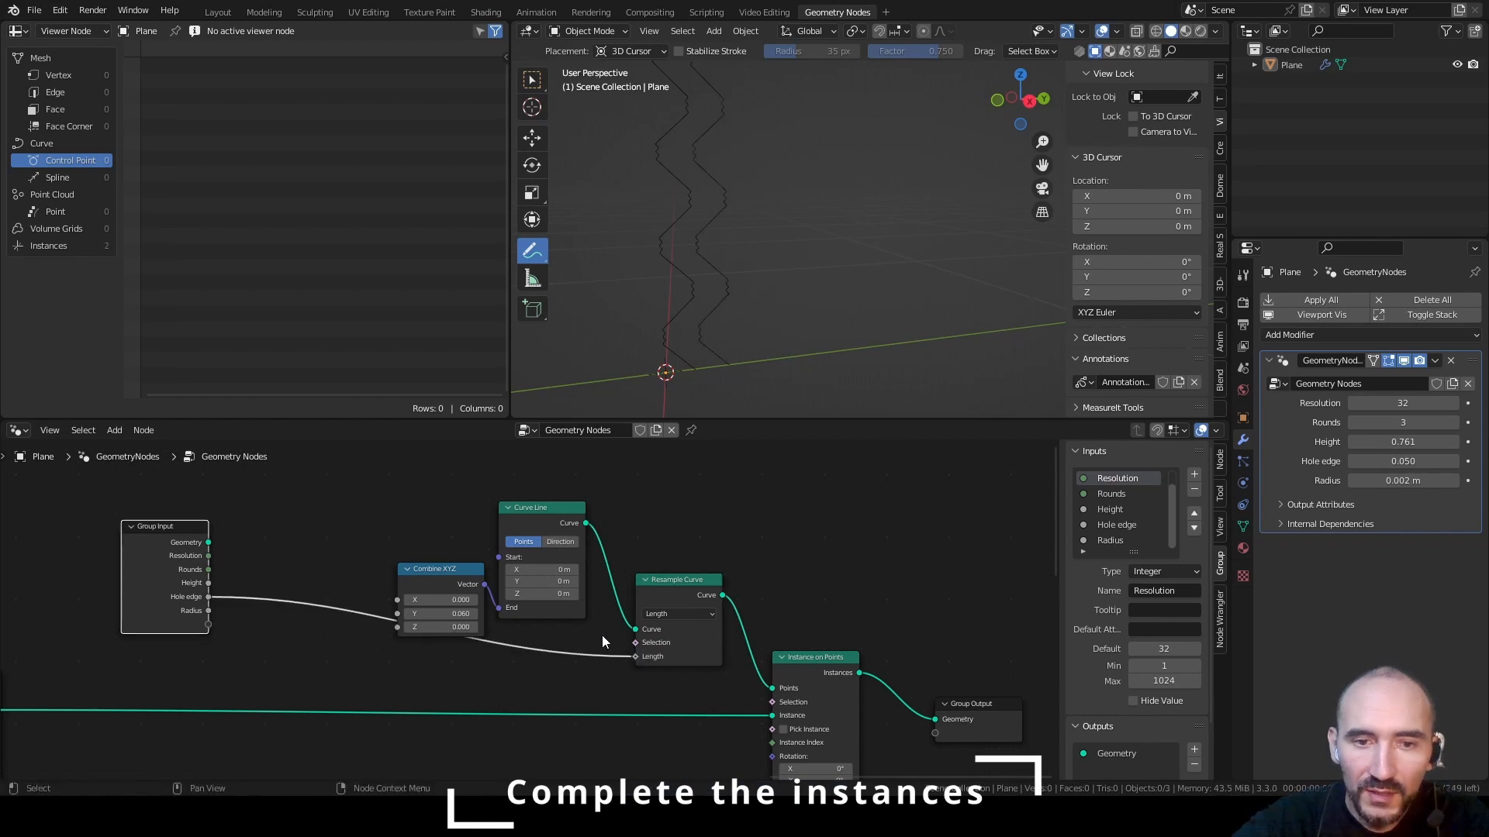
Expose the Combine XYZ node's Y value as a group input and place it above Hole edge in the input list
{"action": "left_click_drag", "start_coordinate": [416, 530], "coordinate": [544, 582]}
{"action": "key", "text": "g"}
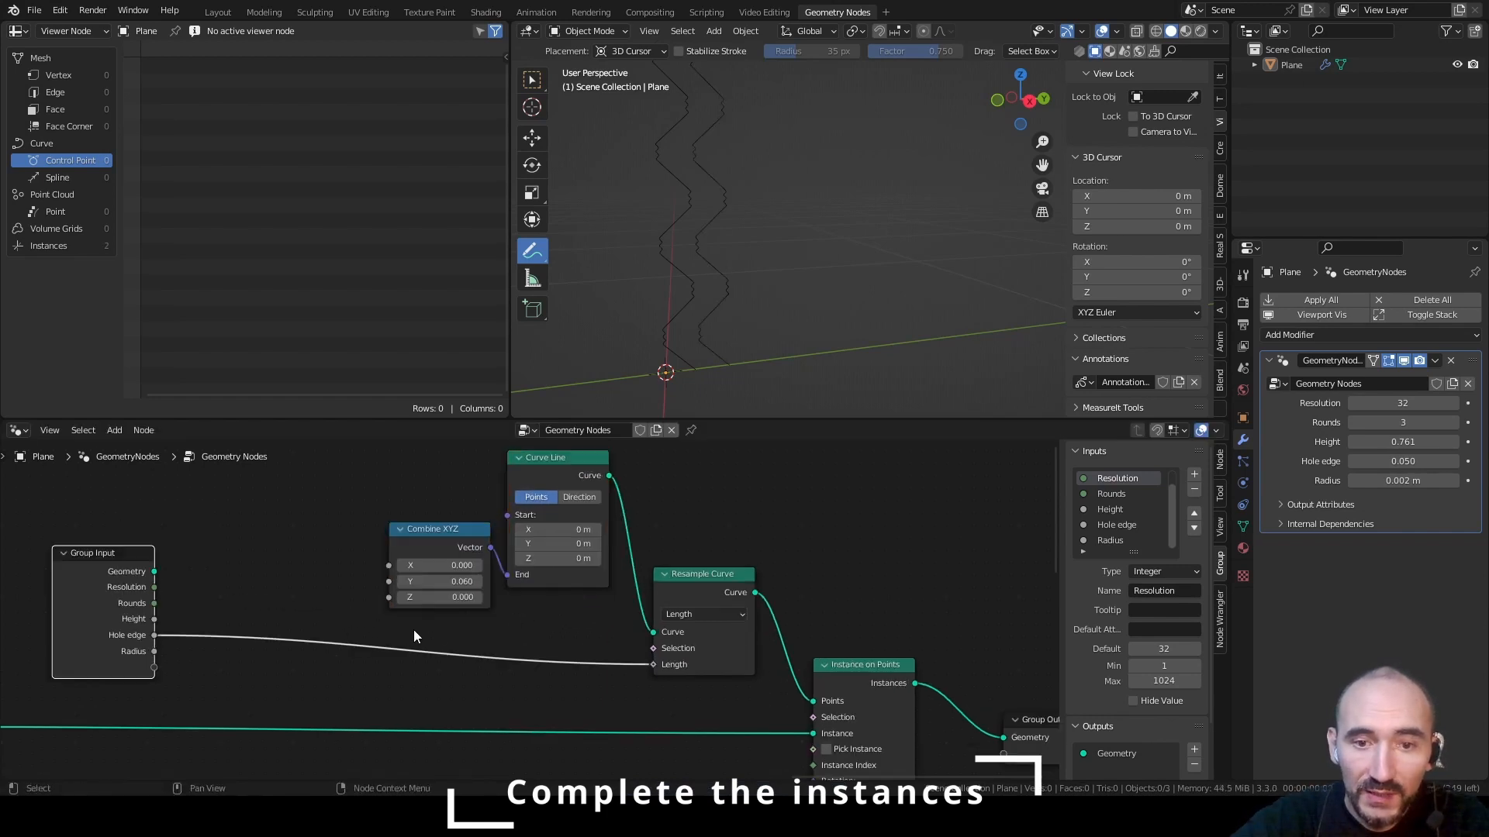
{"action": "left_click_drag", "start_coordinate": [389, 582], "coordinate": [153, 667]}
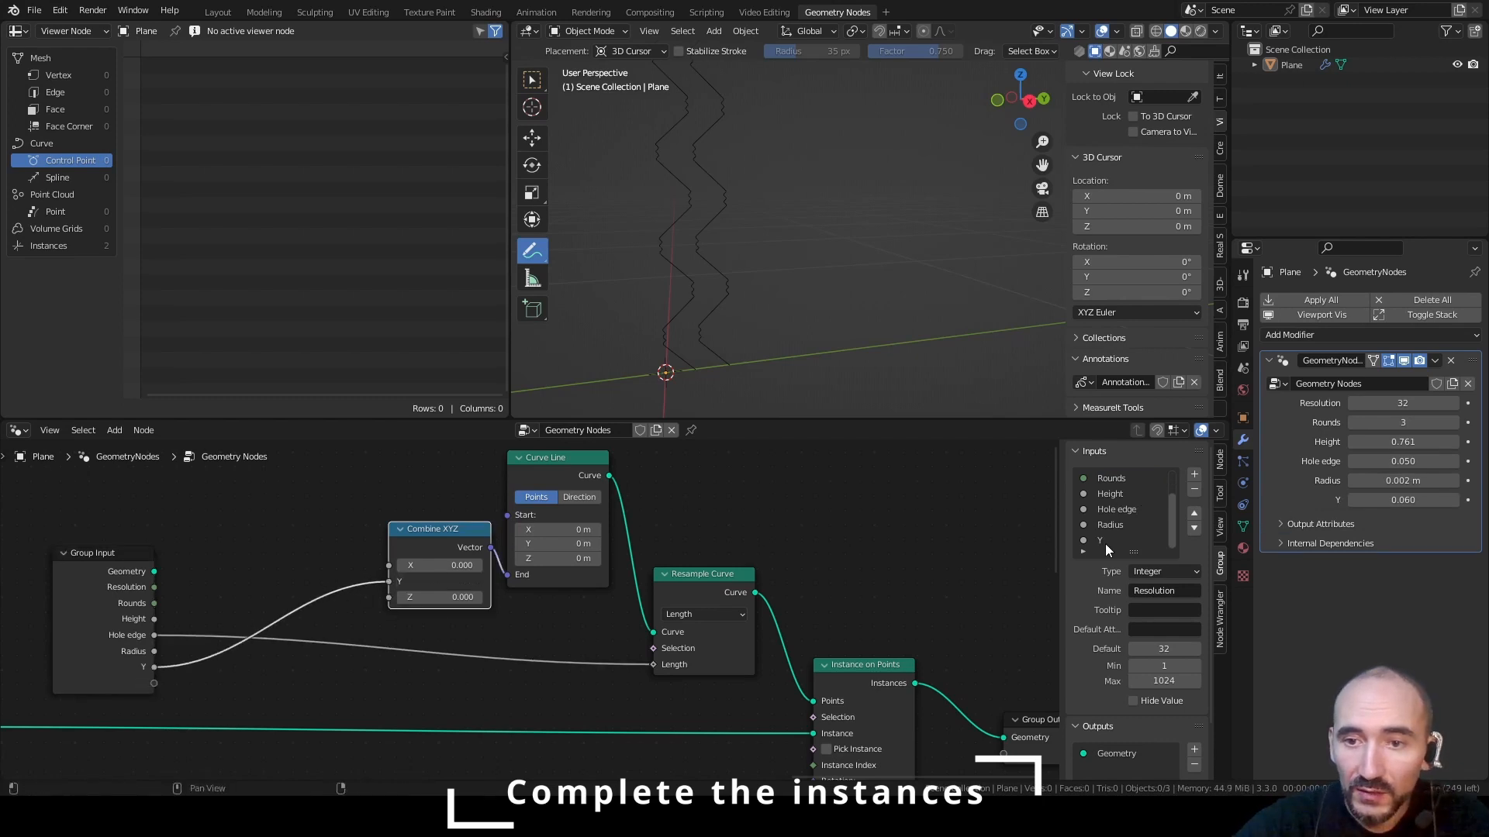
{"action": "left_click", "coordinate": [1193, 513]}
{"action": "left_click", "coordinate": [1194, 513]}
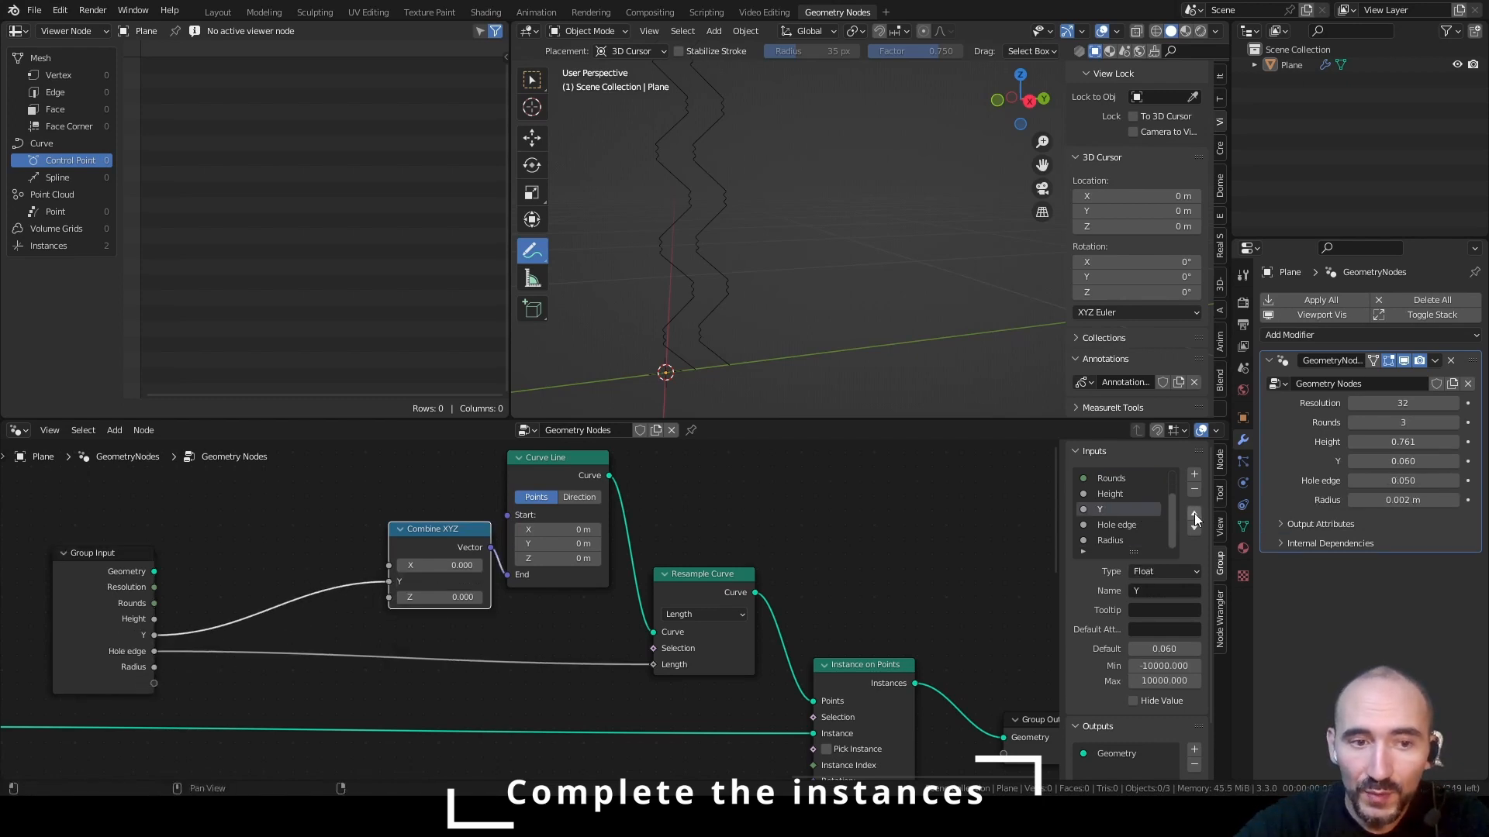
Rename the exposed Y input as Length and raise its value in the modifier to 0.460
{"action": "left_click", "coordinate": [1153, 590]}
{"action": "type", "text": "L"}
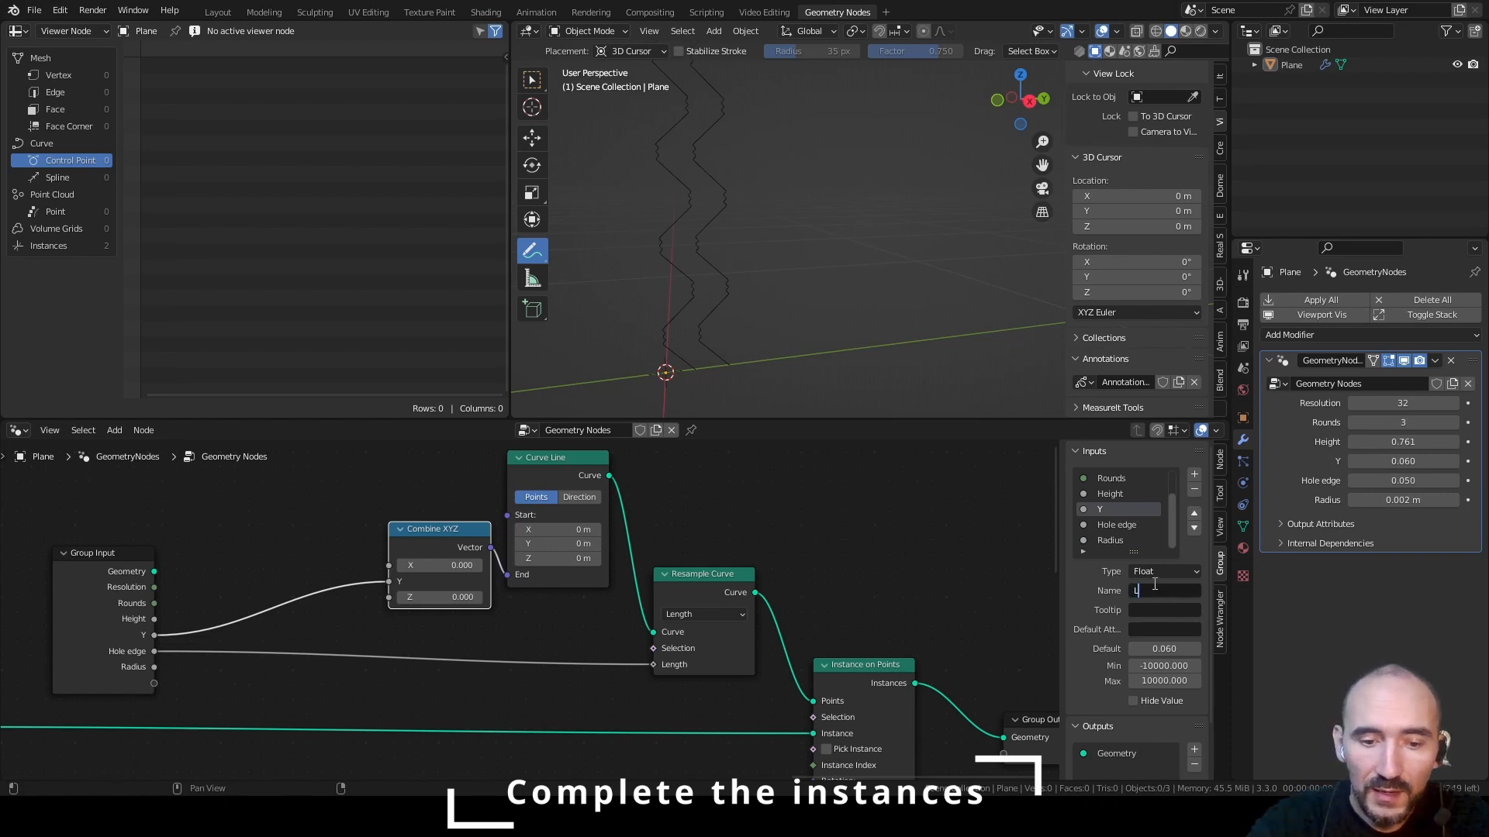
{"action": "type", "text": "ength"}
{"action": "key", "text": "Return"}
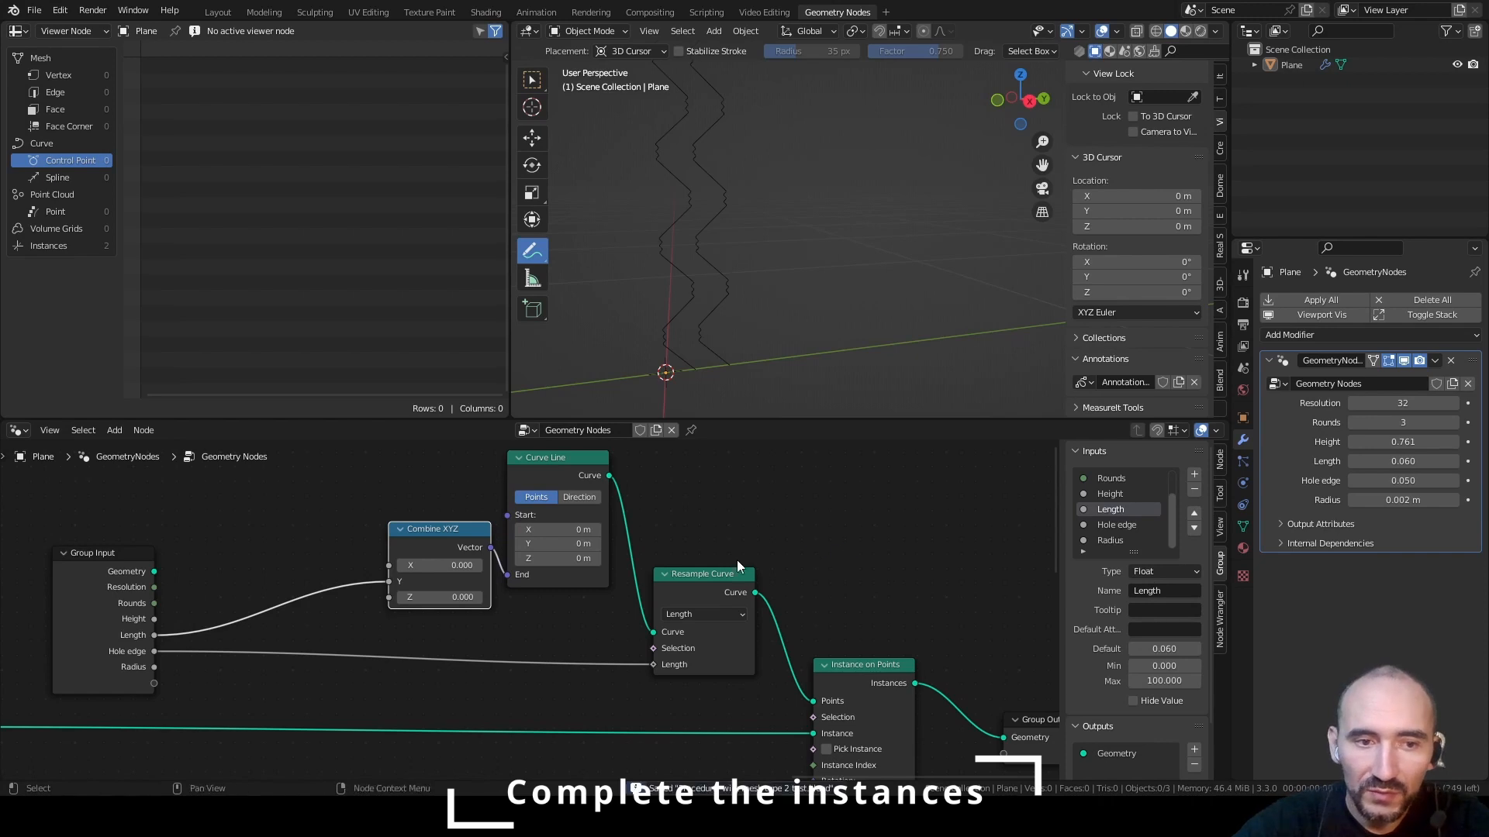
{"action": "left_click", "coordinate": [287, 624]}
{"action": "mouse_move", "coordinate": [1424, 461]}
{"action": "left_mouse_down"}
{"action": "mouse_move", "coordinate": [1477, 461]}
{"action": "mouse_move", "coordinate": [1452, 461]}
{"action": "left_mouse_up"}
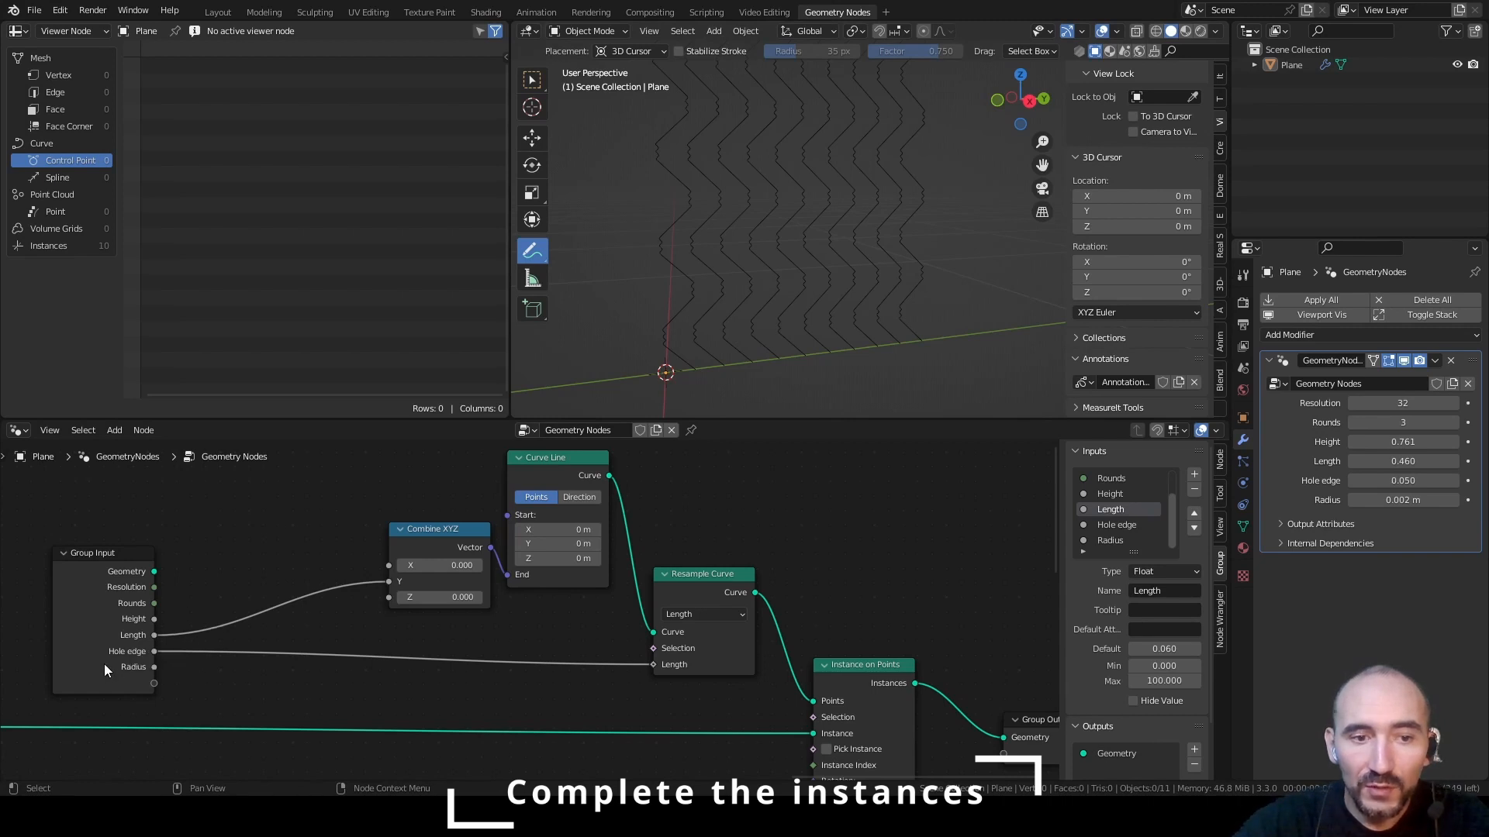
Insert a Math node set to Snap between the Group Input's Length output and the Combine XYZ node's Y input
{"action": "left_click_drag", "start_coordinate": [155, 635], "coordinate": [228, 548]}
{"action": "type", "text": "sn"}
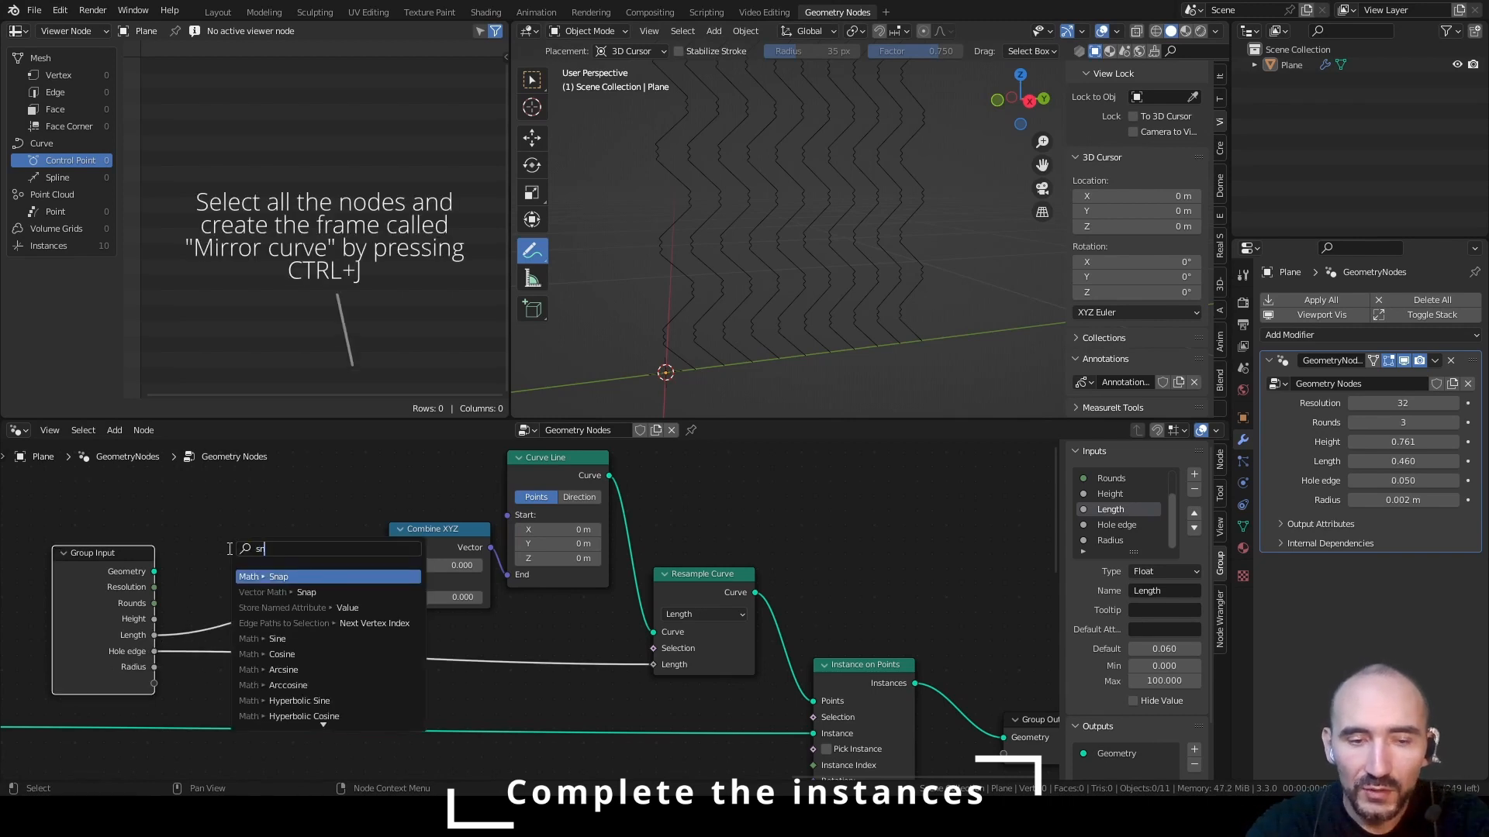
{"action": "key", "text": "Return"}
{"action": "left_click", "coordinate": [237, 528]}
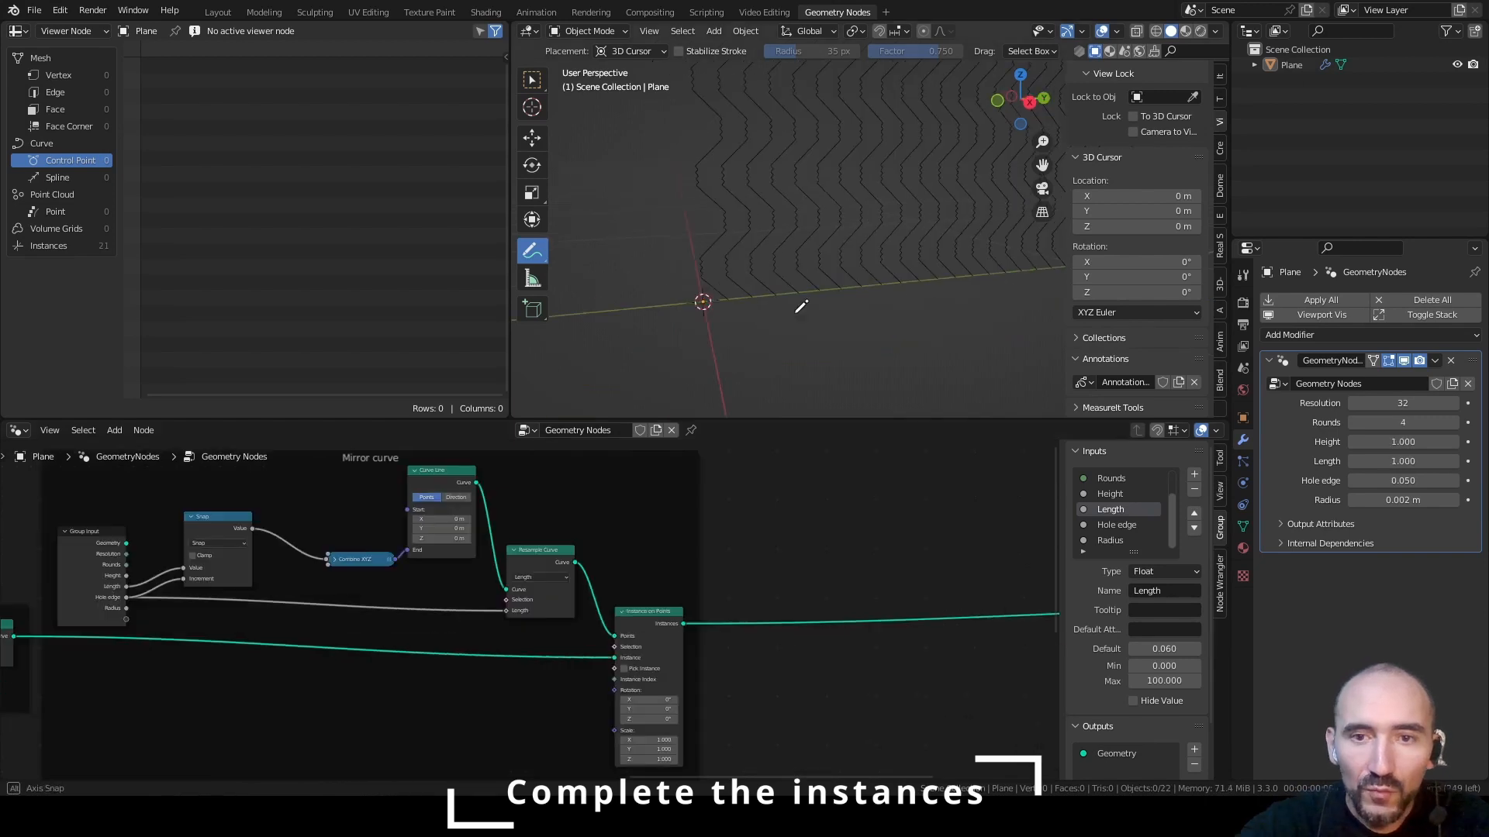
{"action": "mouse_move", "coordinate": [801, 307]}
{"action": "middle_mouse_down"}
{"action": "mouse_move", "coordinate": [791, 316]}
{"action": "mouse_move", "coordinate": [814, 309]}
{"action": "middle_mouse_up"}
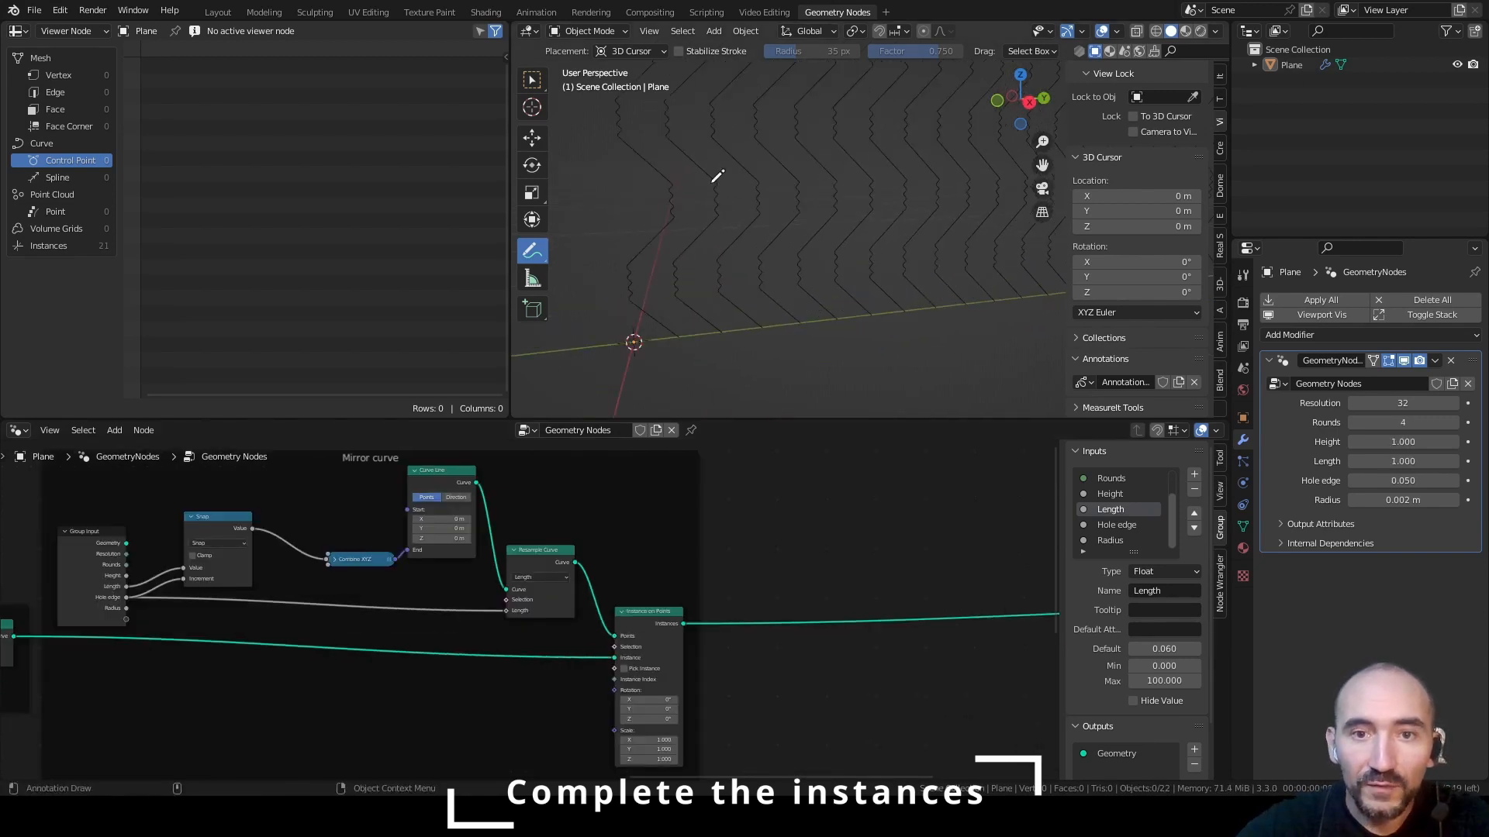
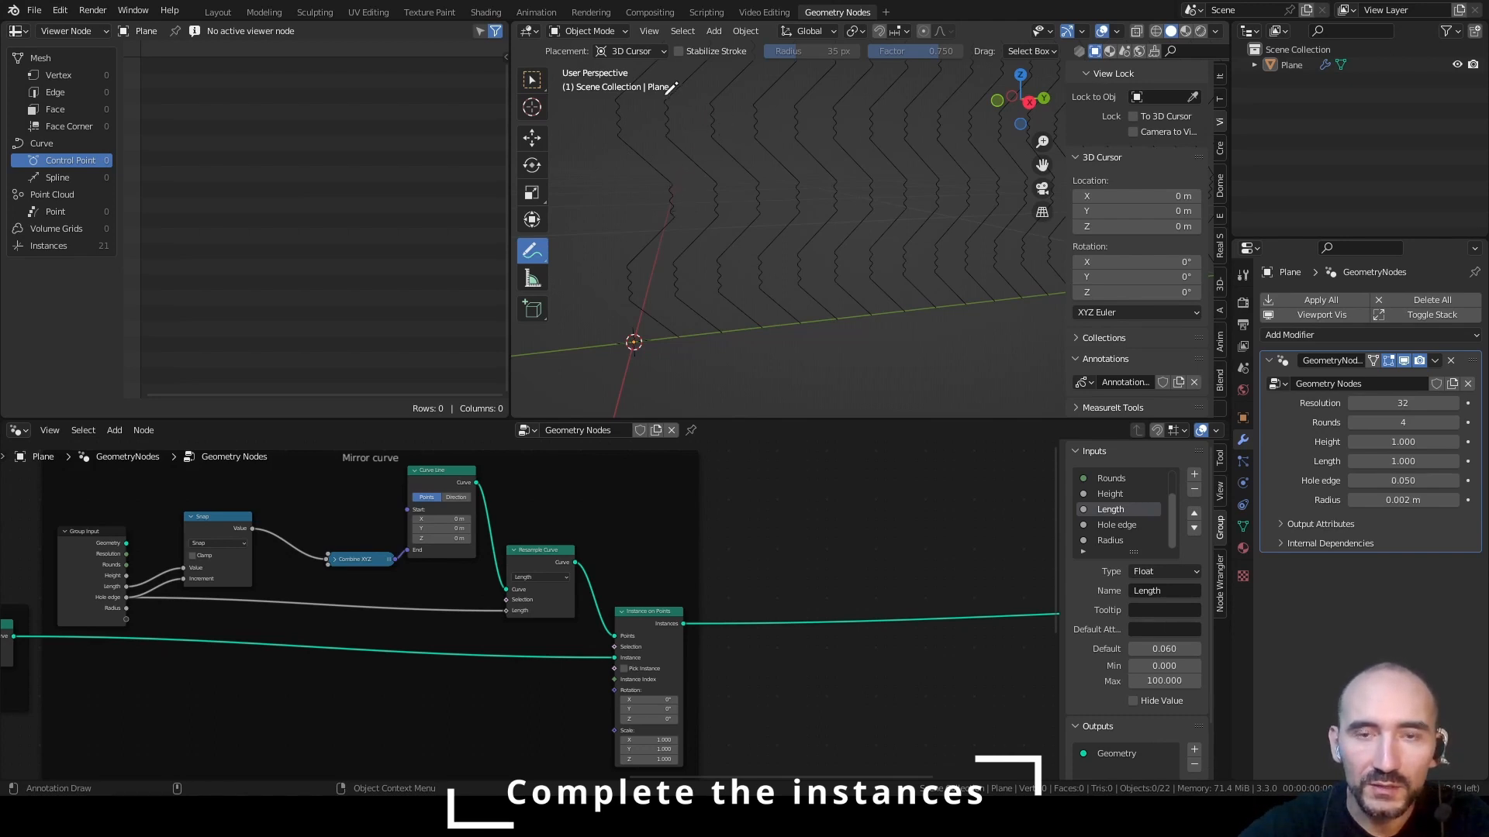
Insert a Rotate Instances node between the Instance on Points node and the Group Output
{"action": "middle_click_drag", "start_coordinate": [803, 519], "coordinate": [425, 522]}
{"action": "middle_click_drag", "start_coordinate": [613, 542], "coordinate": [533, 561]}
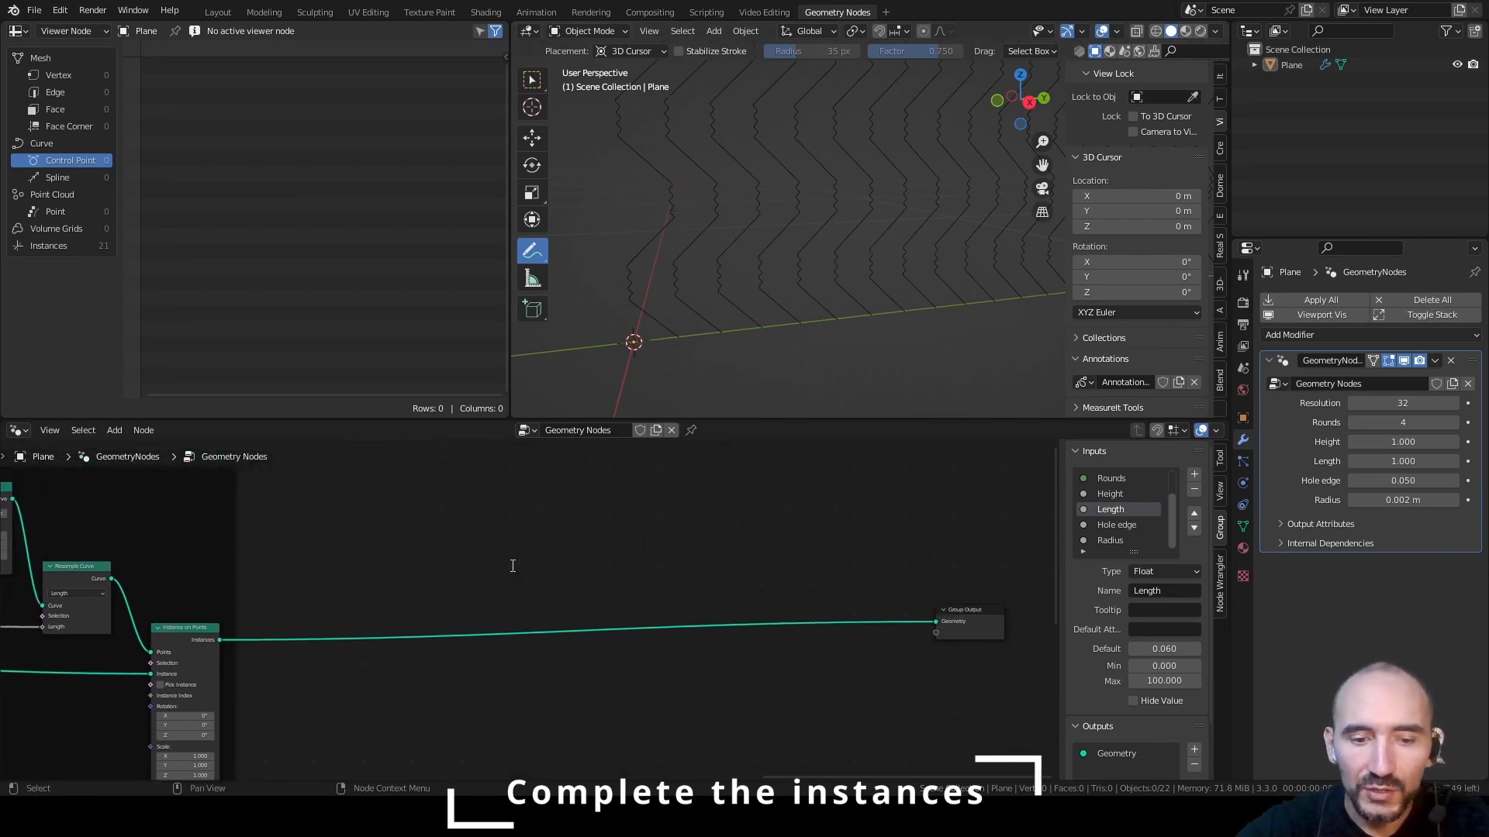
{"action": "key", "text": "F3"}
{"action": "type", "text": "rotate"}
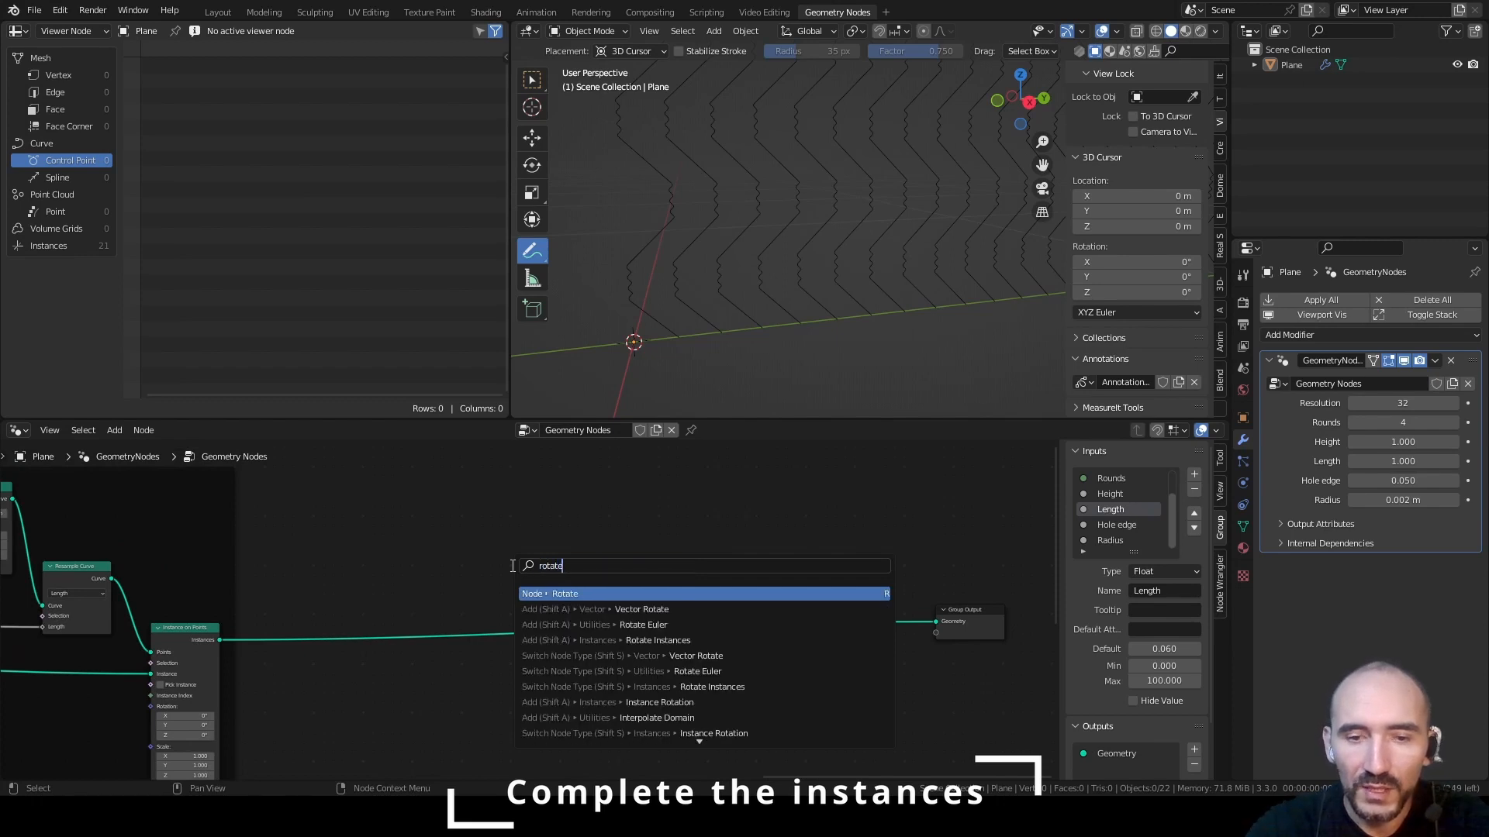
{"action": "type", "text": " instan"}
{"action": "key", "text": "Return"}
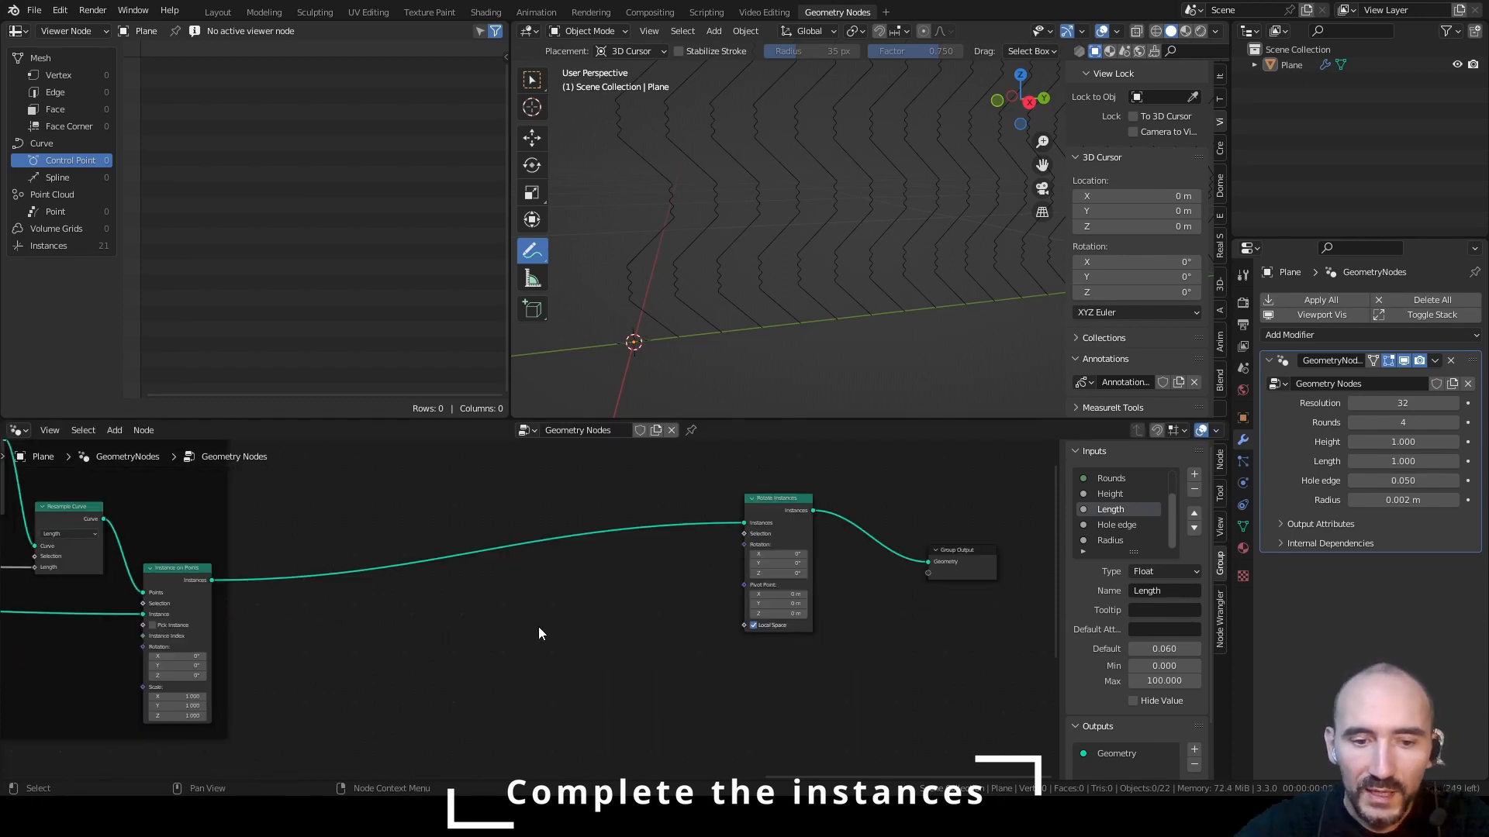
Add an Index node feeding a Math node set to Modulo with a value of 2, and save the file
{"action": "key", "text": "shift+a"}
{"action": "type", "text": "index"}
{"action": "key", "text": "Return"}
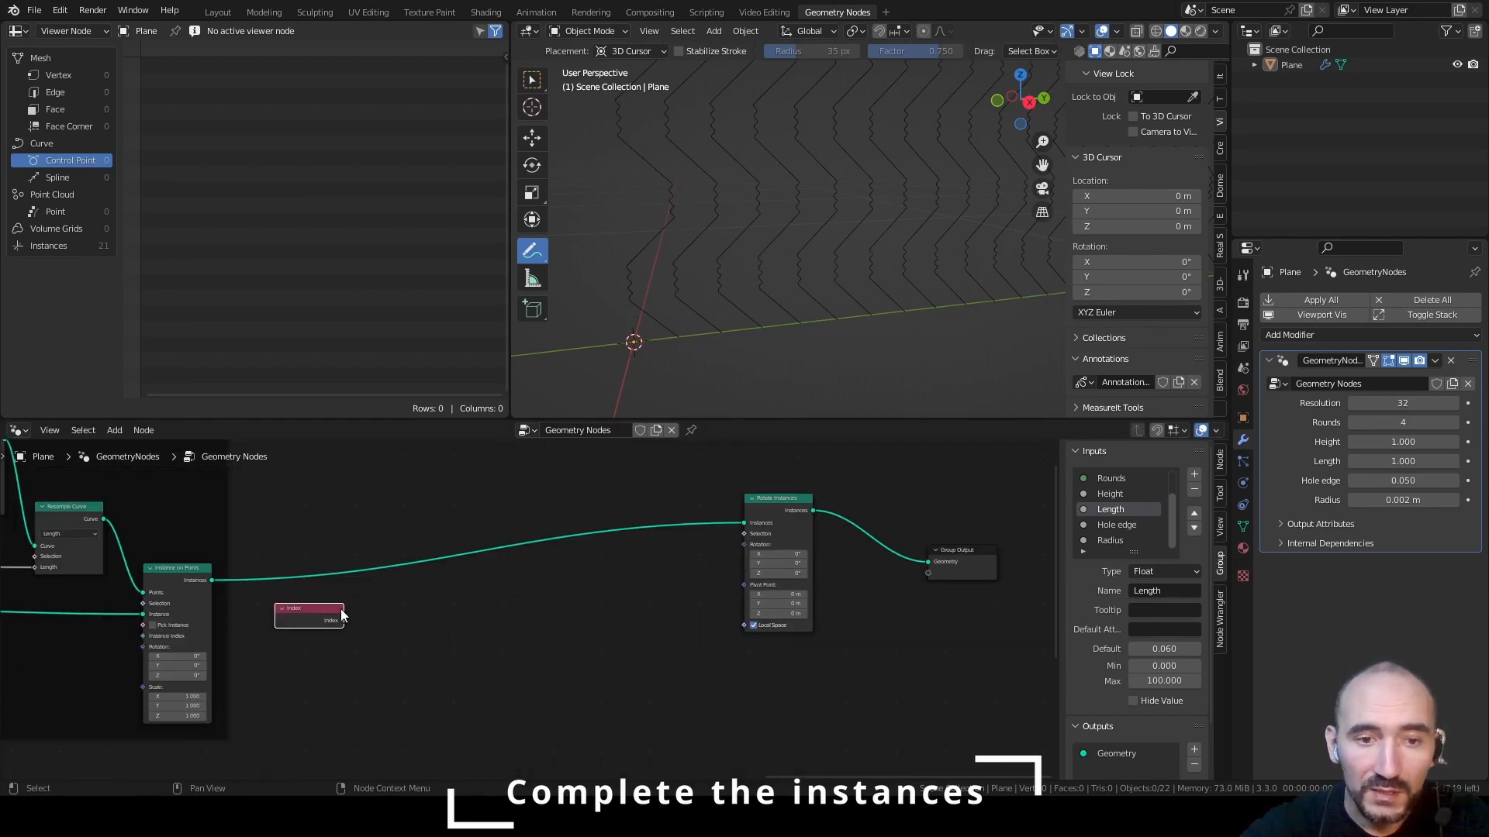
{"action": "left_click_drag", "start_coordinate": [341, 620], "coordinate": [425, 625]}
{"action": "type", "text": "modul"}
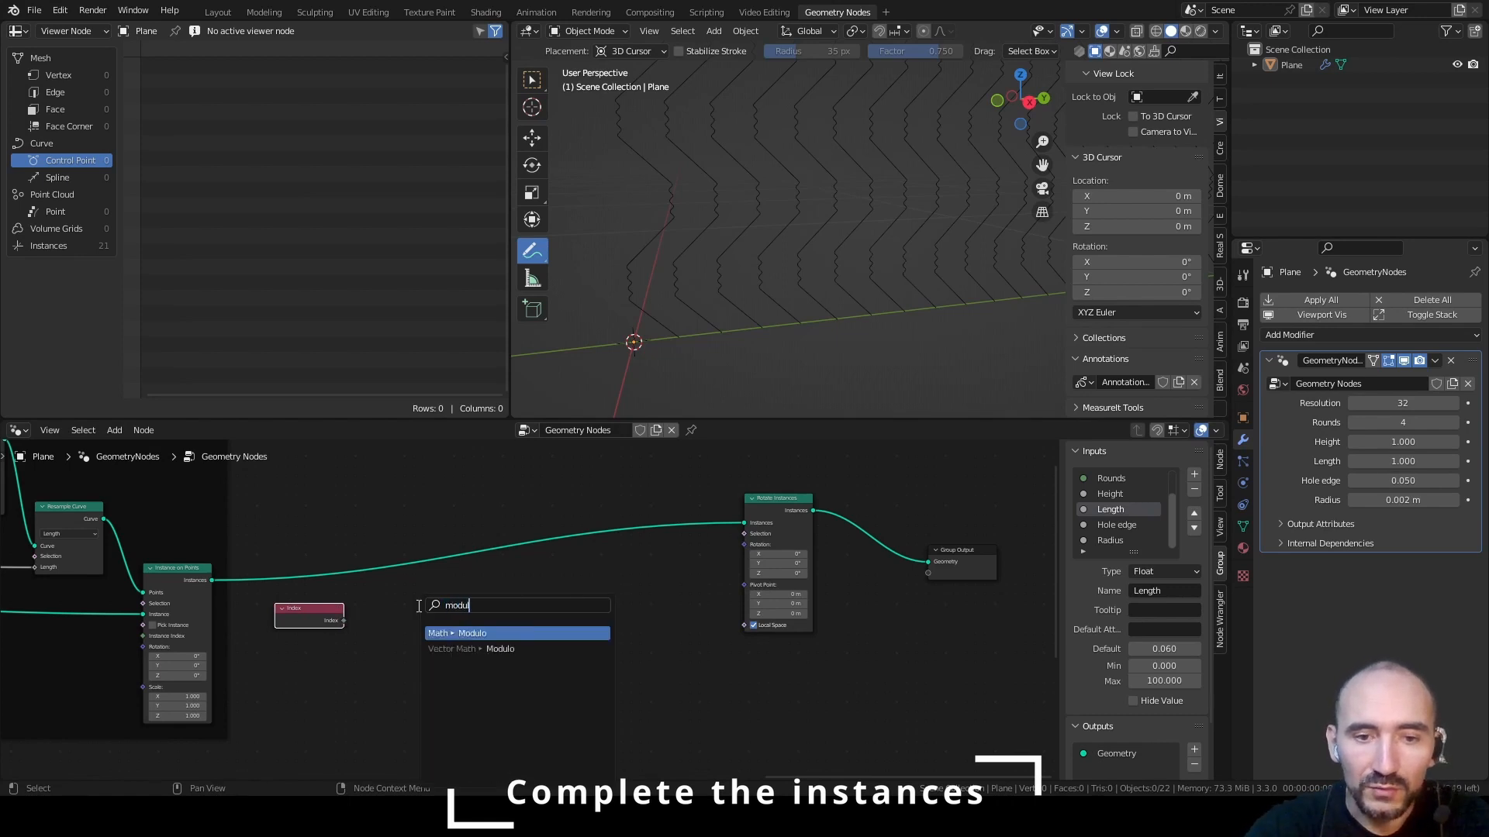
{"action": "key", "text": "Return"}
{"action": "left_click", "coordinate": [365, 602]}
{"action": "scroll", "coordinate": [527, 625], "scroll_direction": "up", "scroll_amount": 3}
{"action": "middle_click_drag", "start_coordinate": [538, 605], "coordinate": [516, 619]}
{"action": "key", "text": "ctrl+s"}
{"action": "left_click", "coordinate": [311, 685]}
{"action": "type", "text": "2"}
{"action": "key", "text": "Return"}
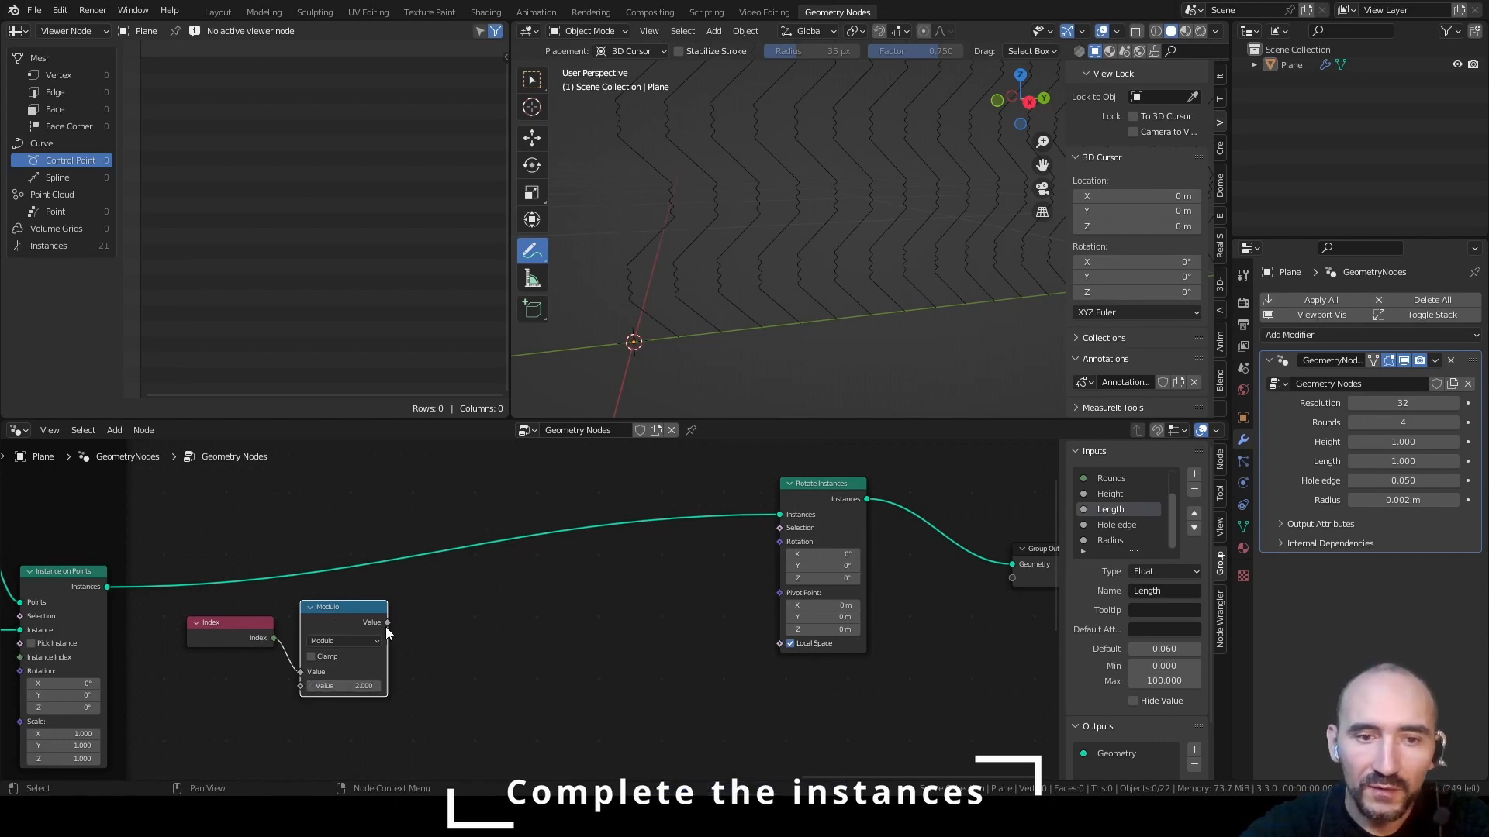
Chain a Multiply node with value 180 after Modulo, followed by a To Radians node
{"action": "mouse_move", "coordinate": [387, 624]}
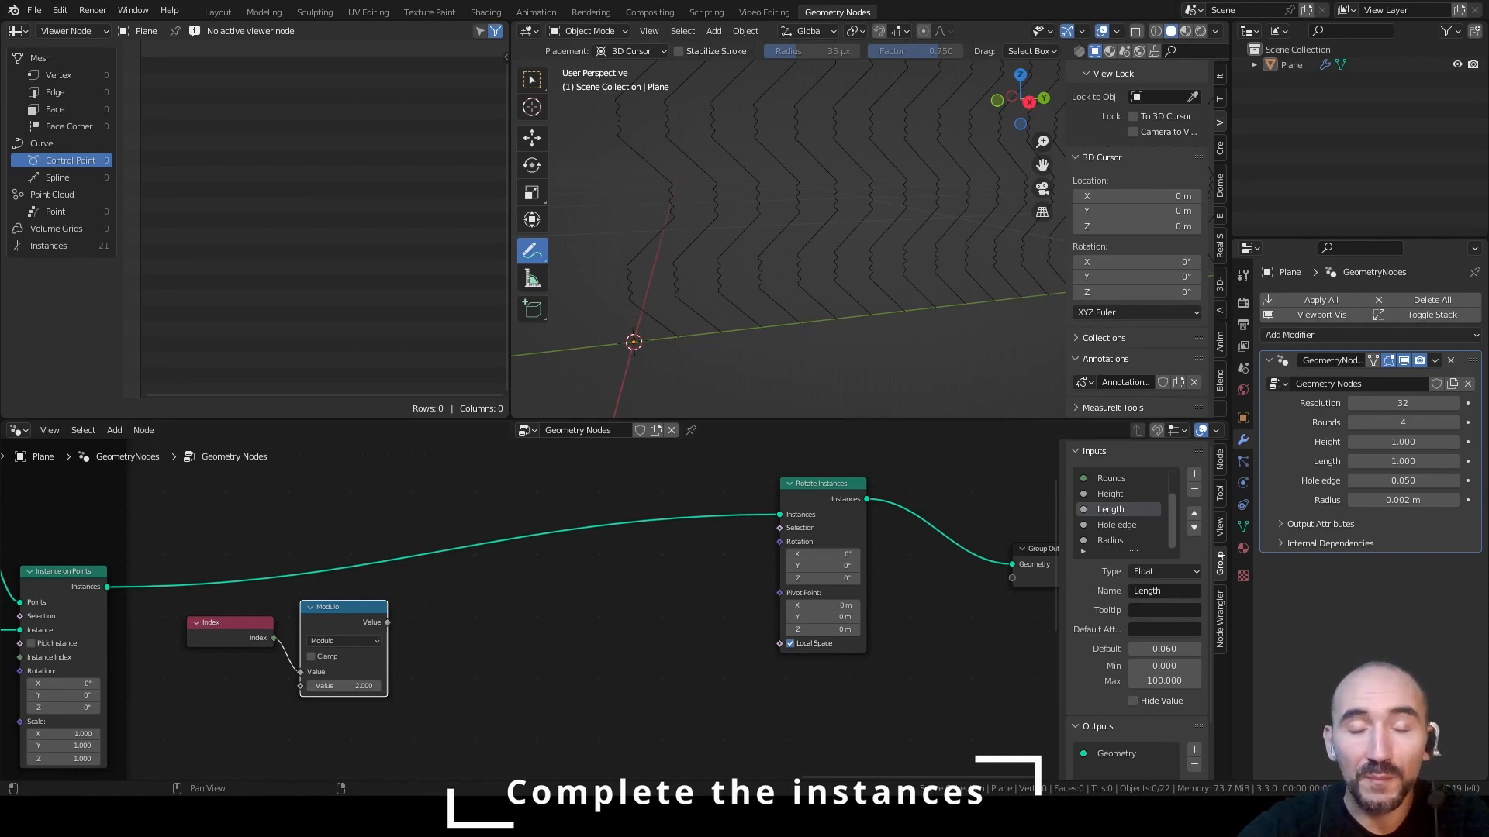
{"action": "left_click_drag", "start_coordinate": [389, 622], "coordinate": [448, 612]}
{"action": "type", "text": "mult"}
{"action": "key", "text": "Return"}
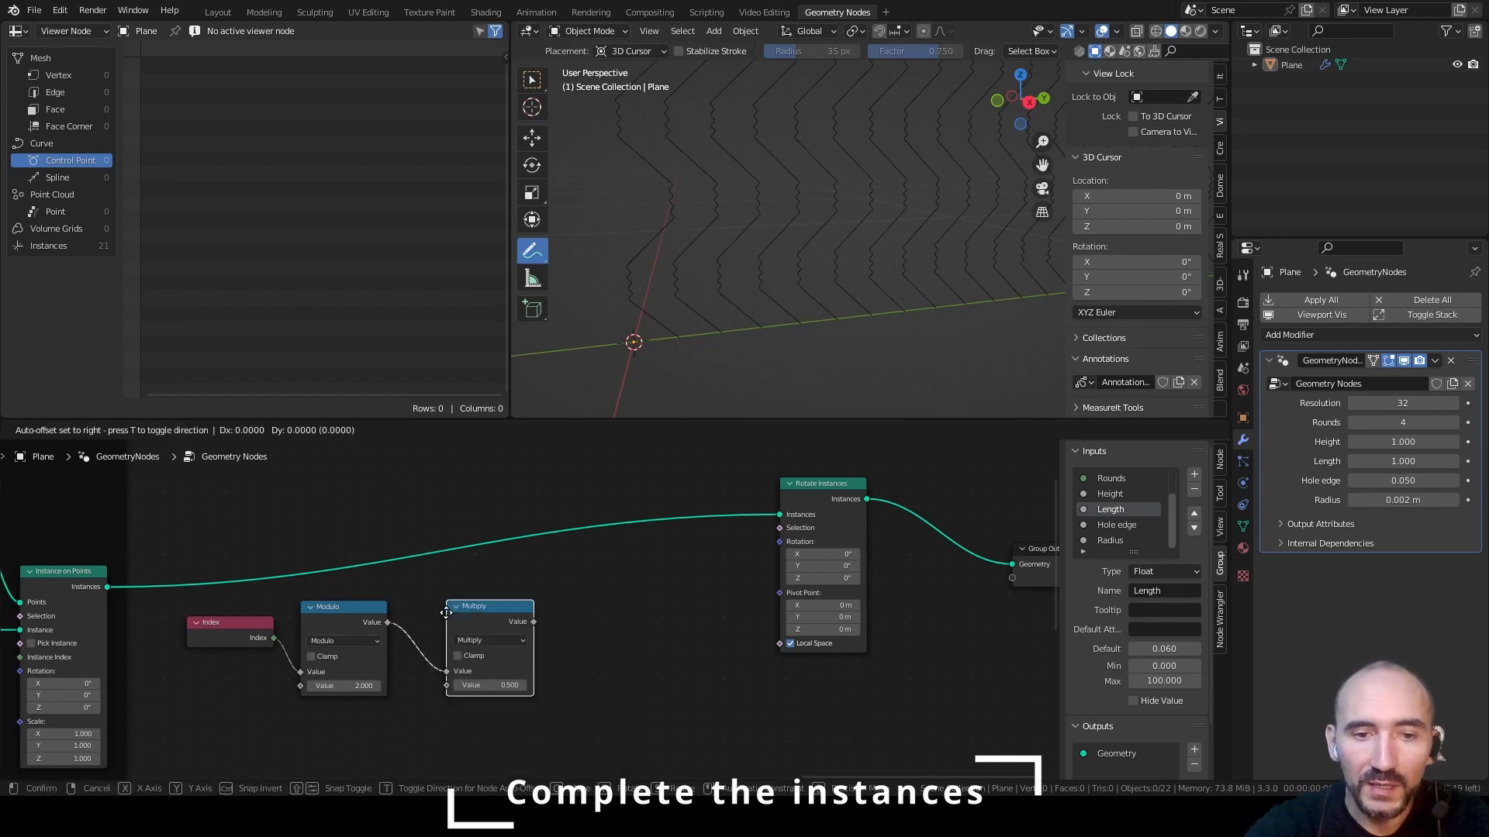
{"action": "left_click", "coordinate": [439, 609]}
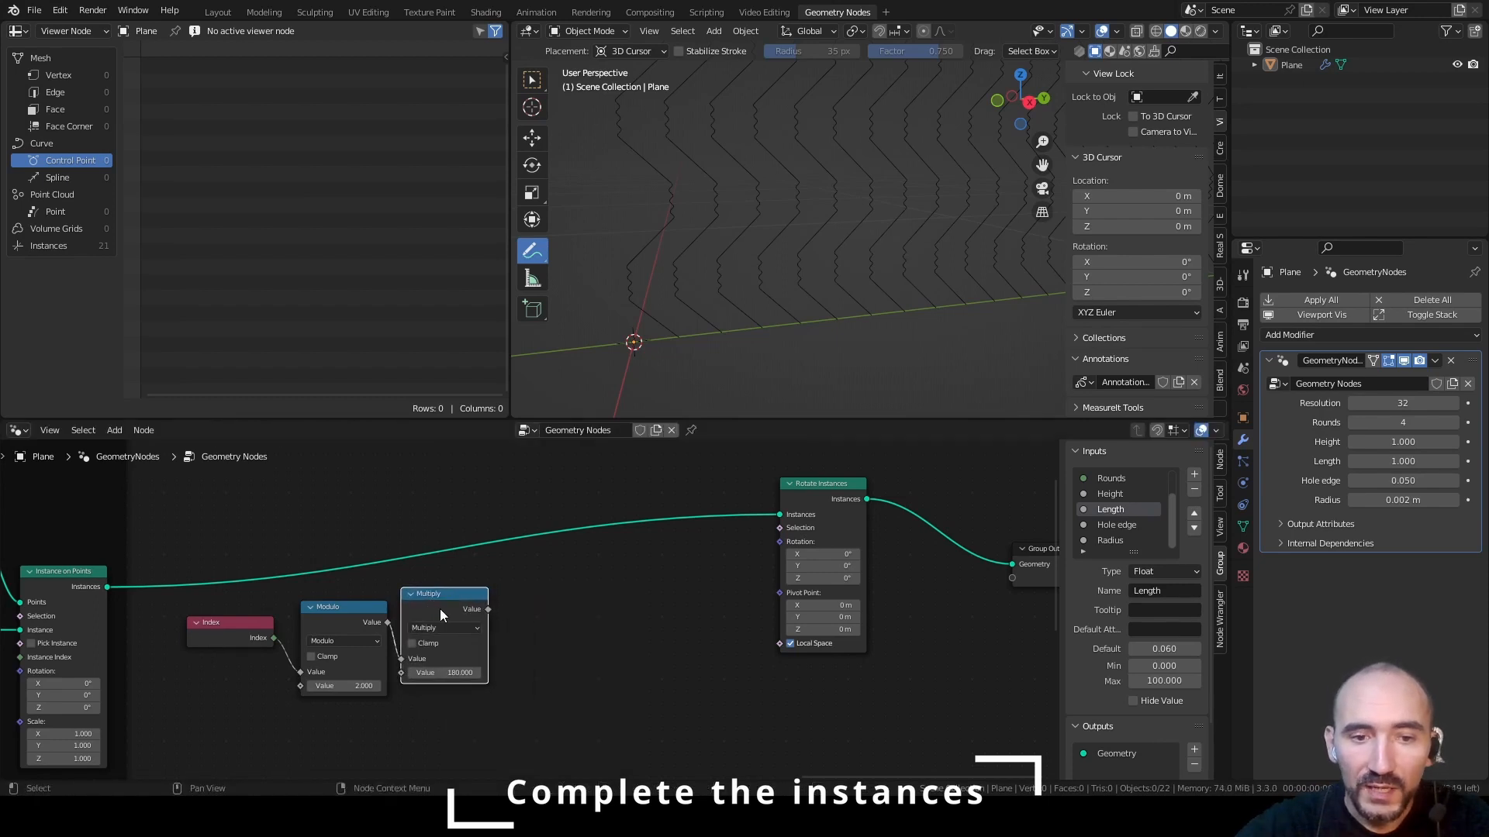
{"action": "left_click_drag", "start_coordinate": [488, 610], "coordinate": [534, 606]}
{"action": "type", "text": "to r"}
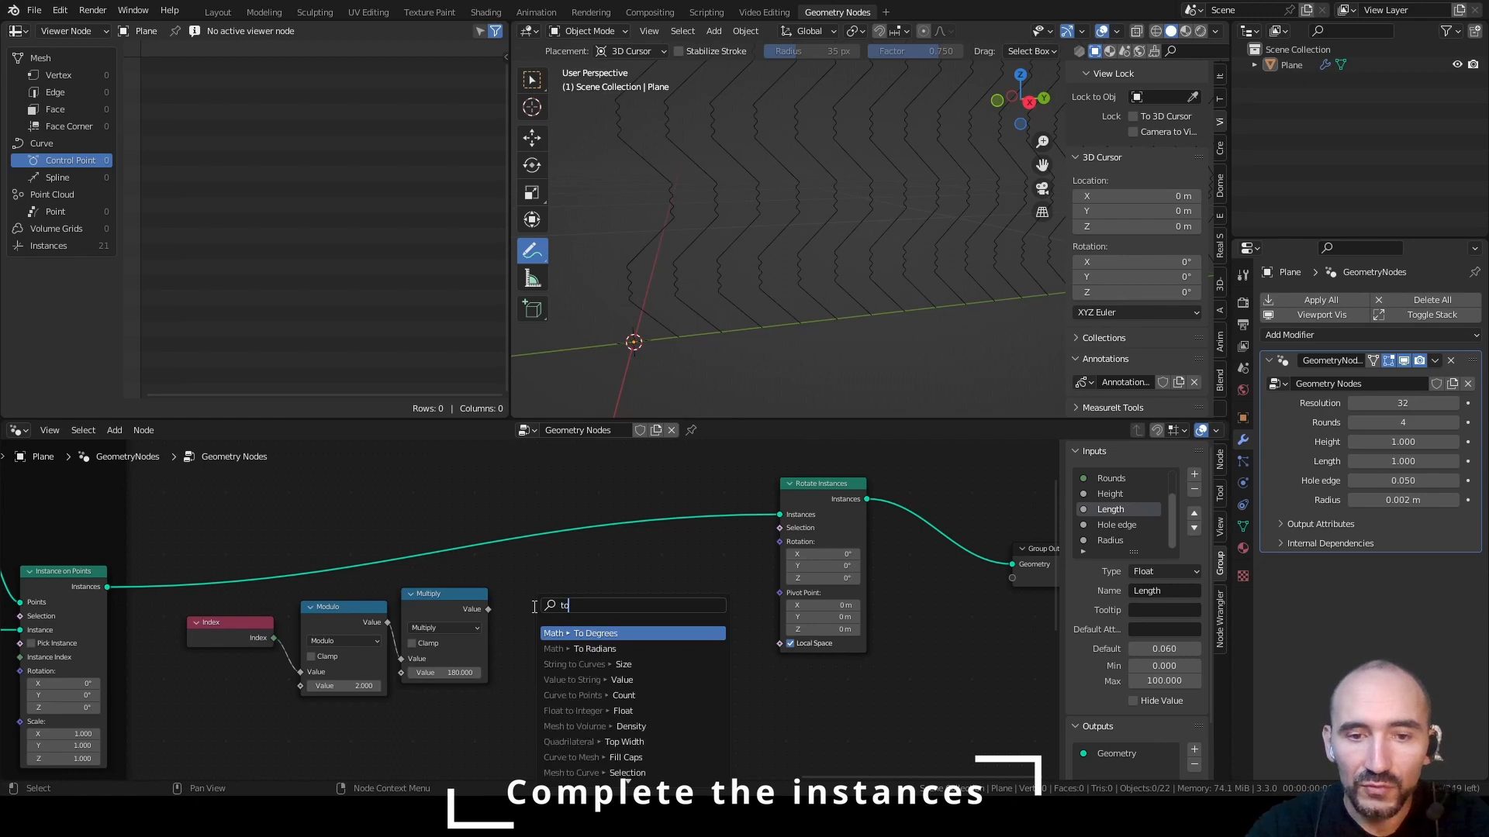
{"action": "key", "text": "Return"}
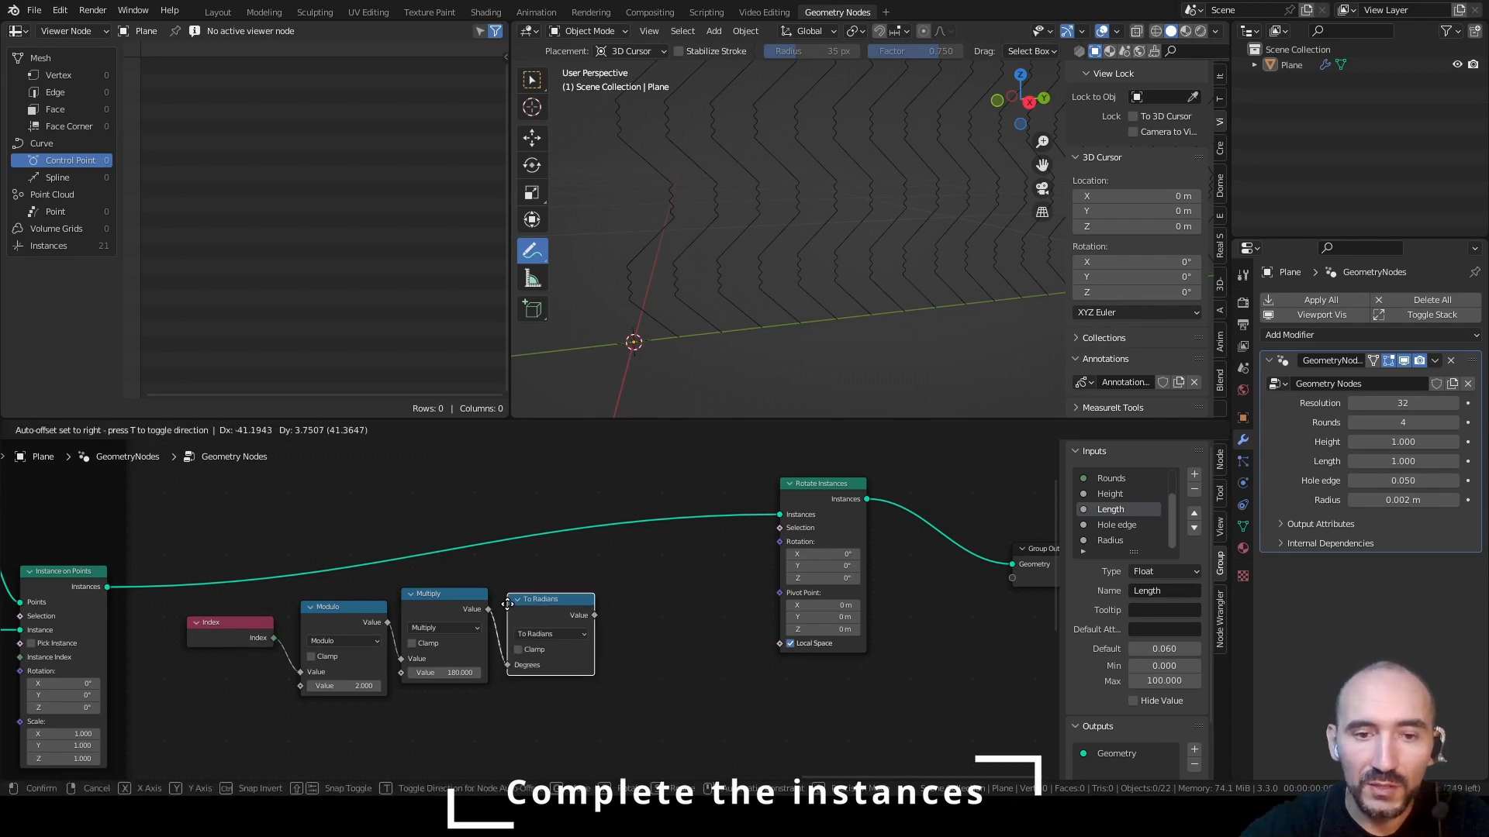
{"action": "left_click", "coordinate": [506, 604]}
Add a Combine XYZ node after To Radians and feed the radians value into its Z input
{"action": "key", "text": "F3"}
{"action": "type", "text": "combine xyz"}
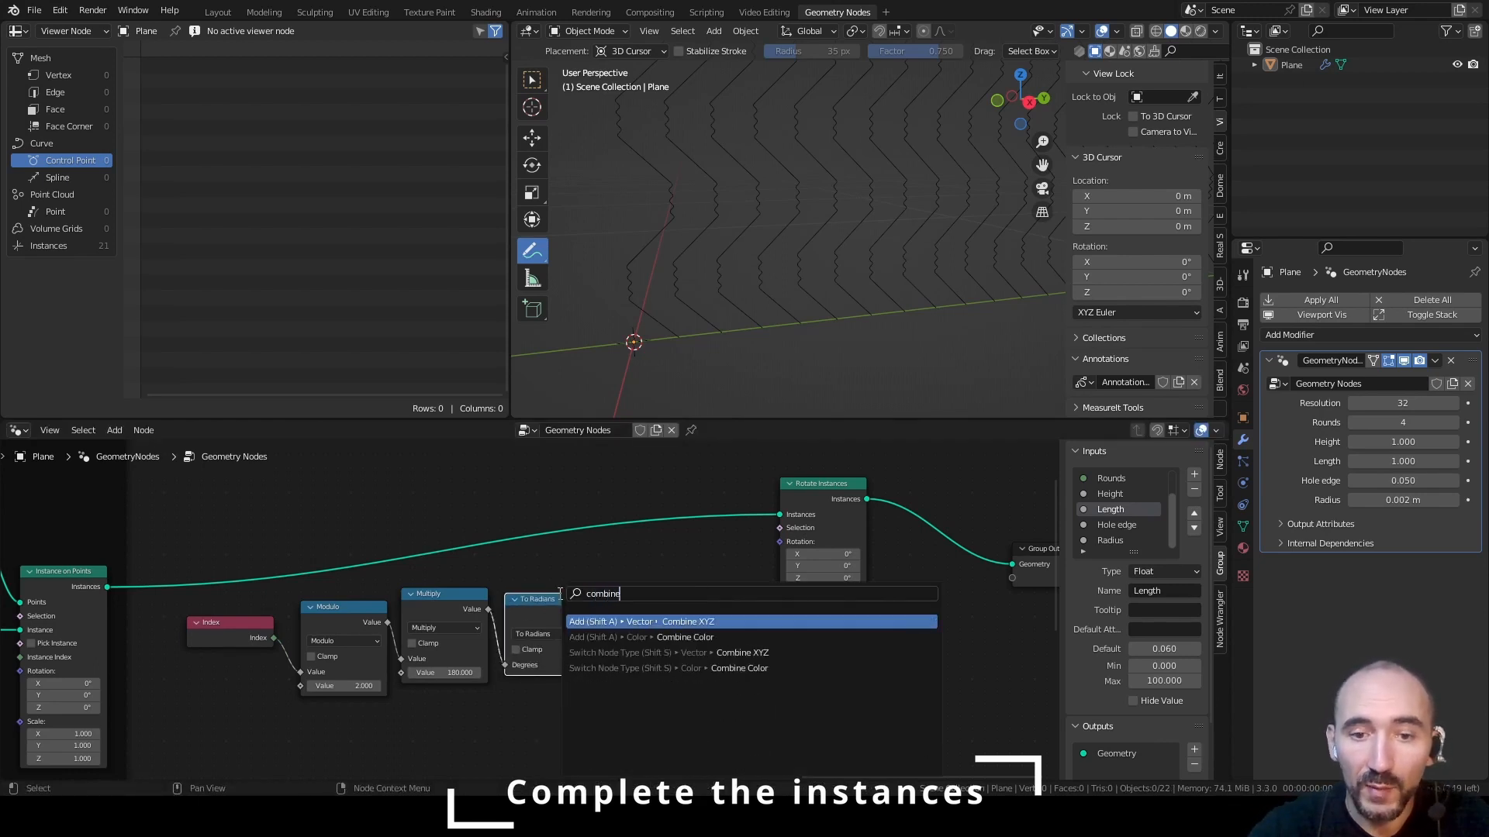
{"action": "key", "text": "Return"}
{"action": "left_click", "coordinate": [612, 595]}
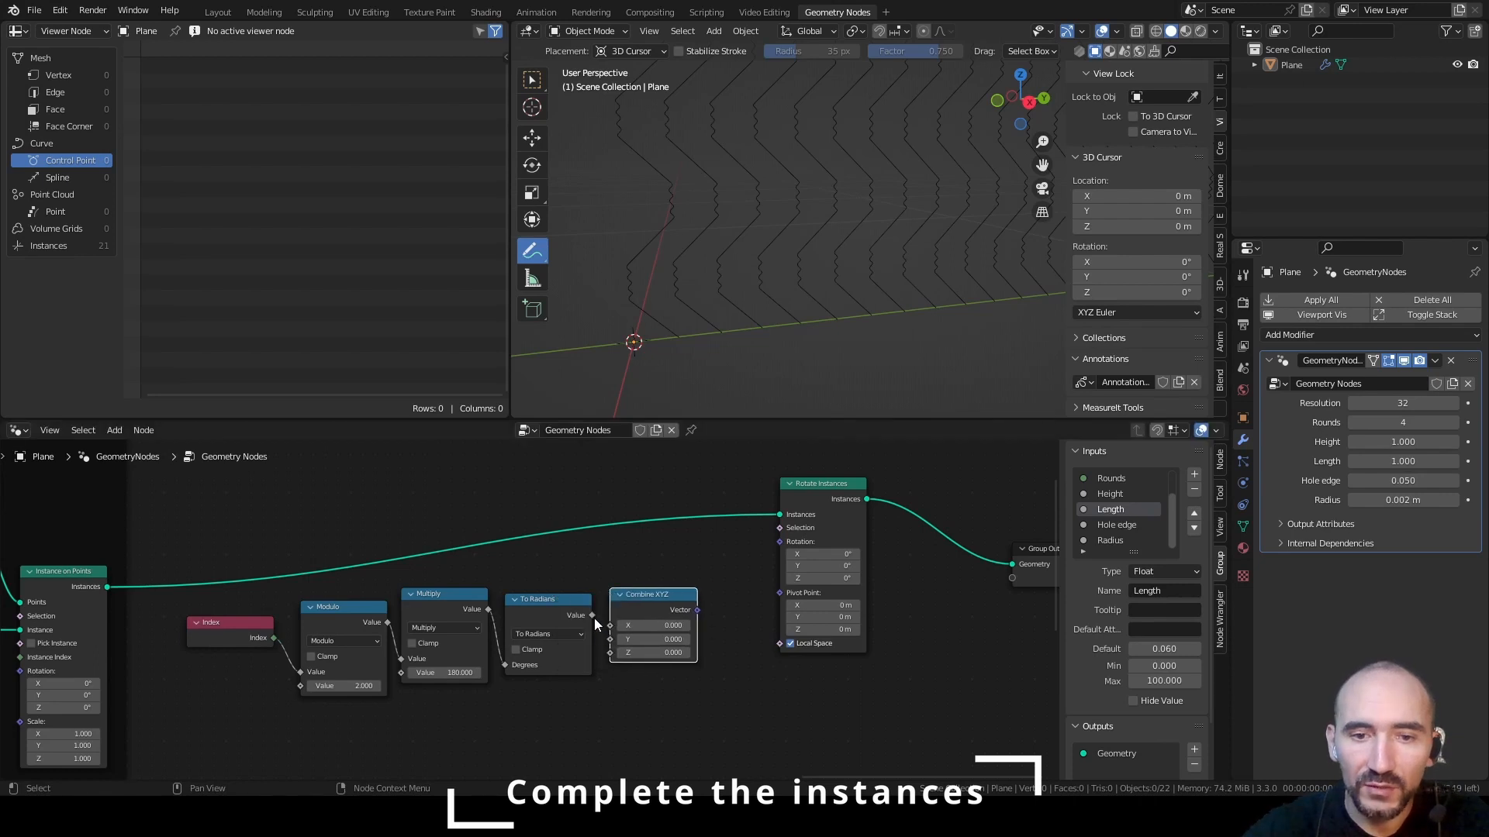
{"action": "left_click_drag", "start_coordinate": [602, 612], "coordinate": [612, 654]}
Try a fixed Z rotation of 180° directly on the Rotate Instances node
{"action": "left_click_drag", "start_coordinate": [697, 610], "coordinate": [784, 538]}
{"action": "right_click_drag", "start_coordinate": [744, 553], "coordinate": [764, 574], "text": "ctrl"}
{"action": "left_click_drag", "start_coordinate": [821, 578], "coordinate": [836, 577]}
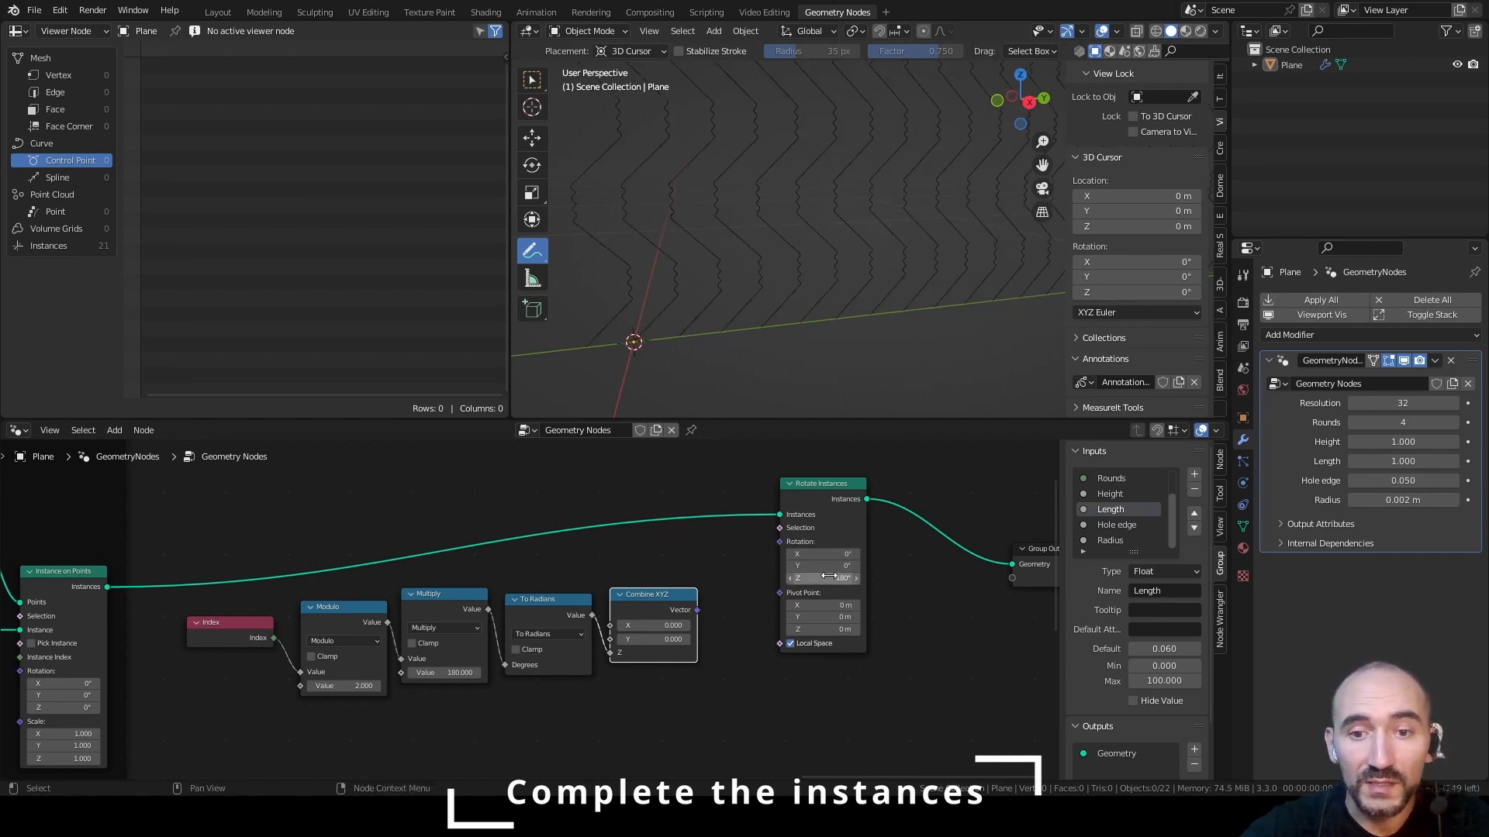
{"action": "scroll", "coordinate": [834, 558], "scroll_direction": "up", "scroll_amount": 2}
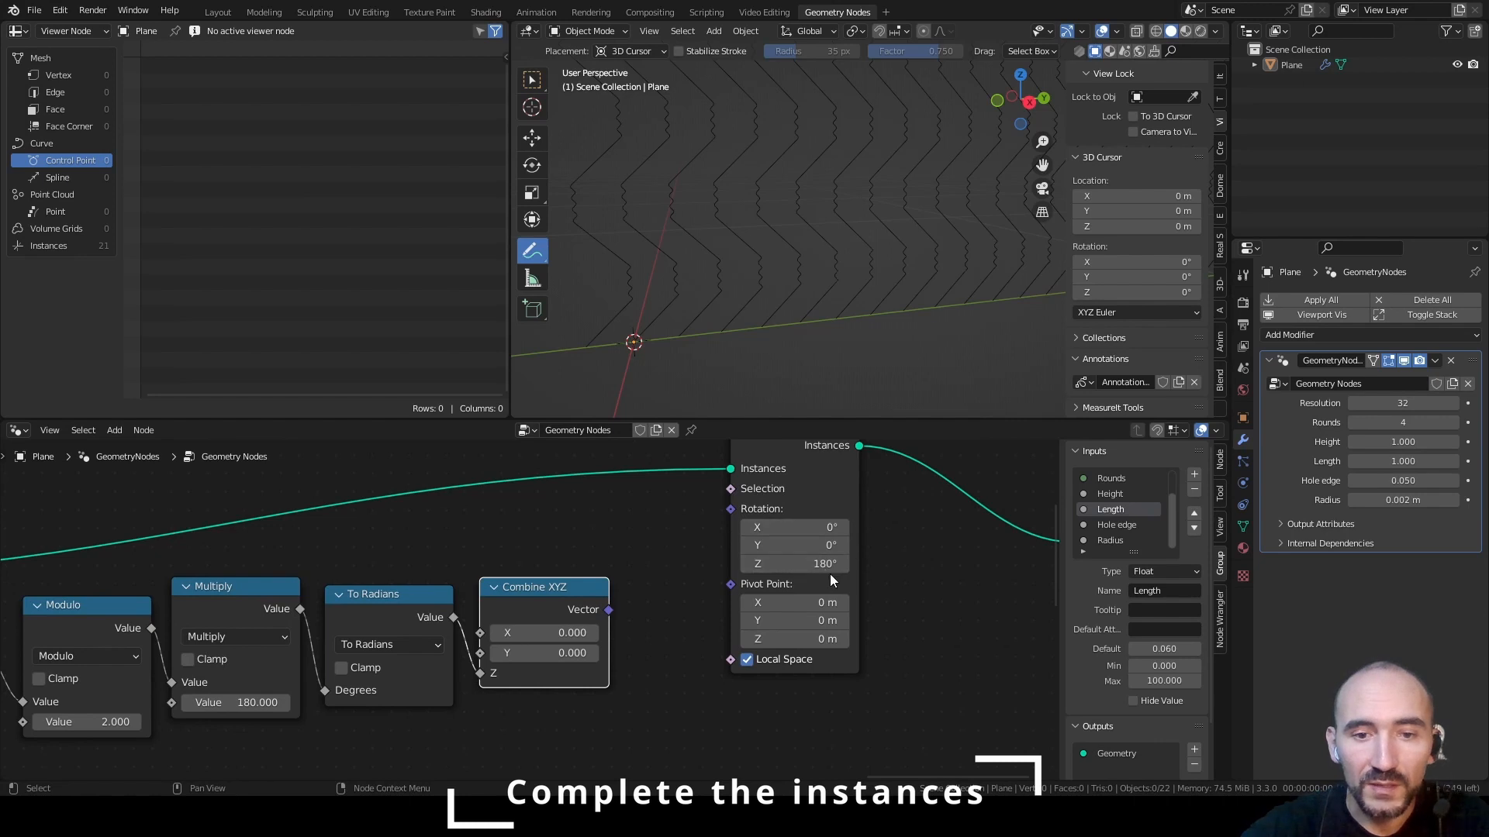
{"action": "scroll", "coordinate": [617, 600], "scroll_direction": "down", "scroll_amount": 2}
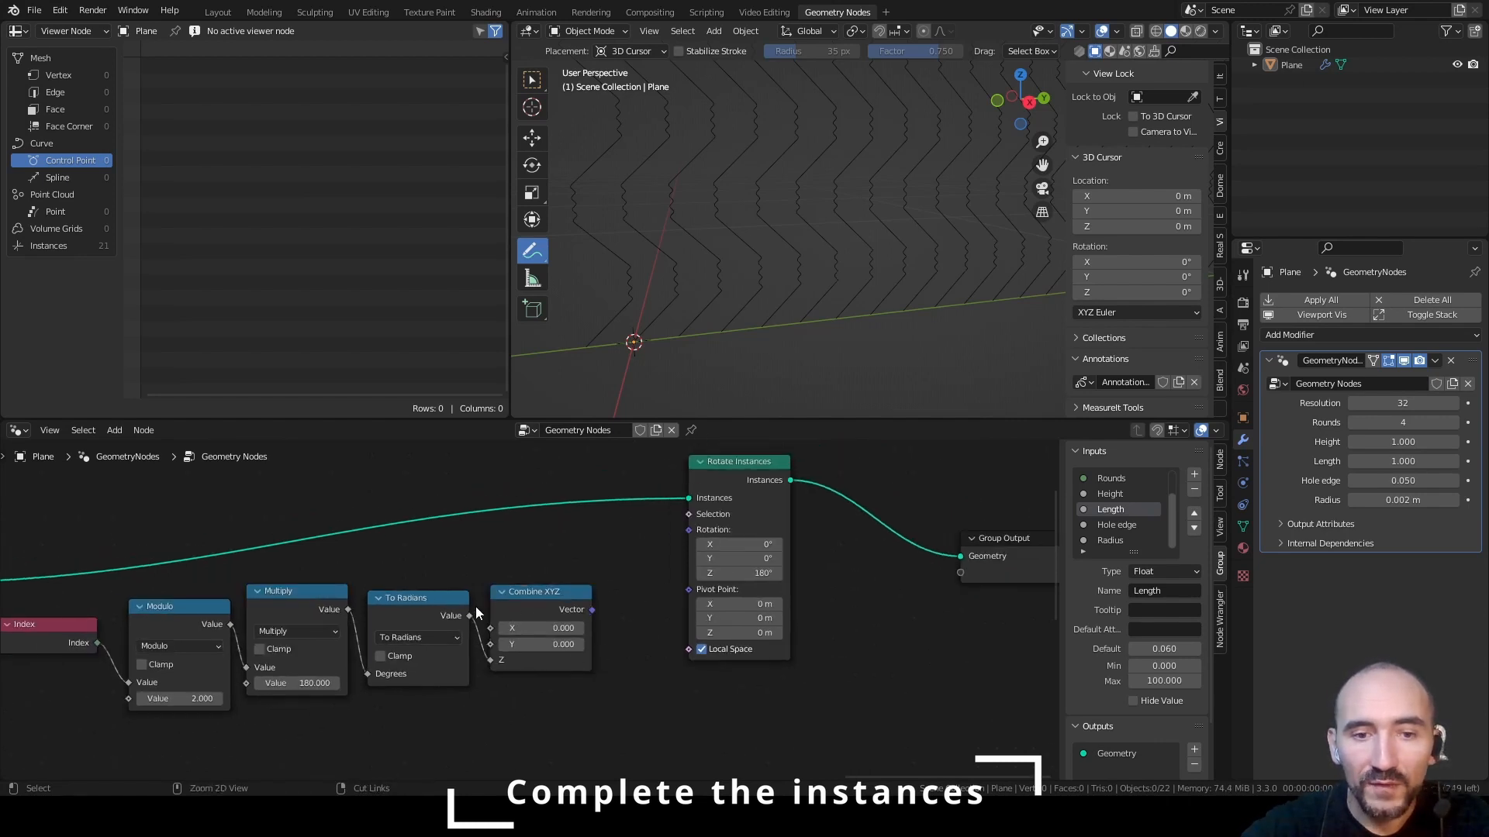
Connect Combine XYZ to the Rotate Instances Rotation, test its Z value manually, and relink To Radians to Z before saving
{"action": "right_click_drag", "start_coordinate": [476, 606], "coordinate": [477, 653], "text": "ctrl"}
{"action": "left_click_drag", "start_coordinate": [592, 610], "coordinate": [689, 531]}
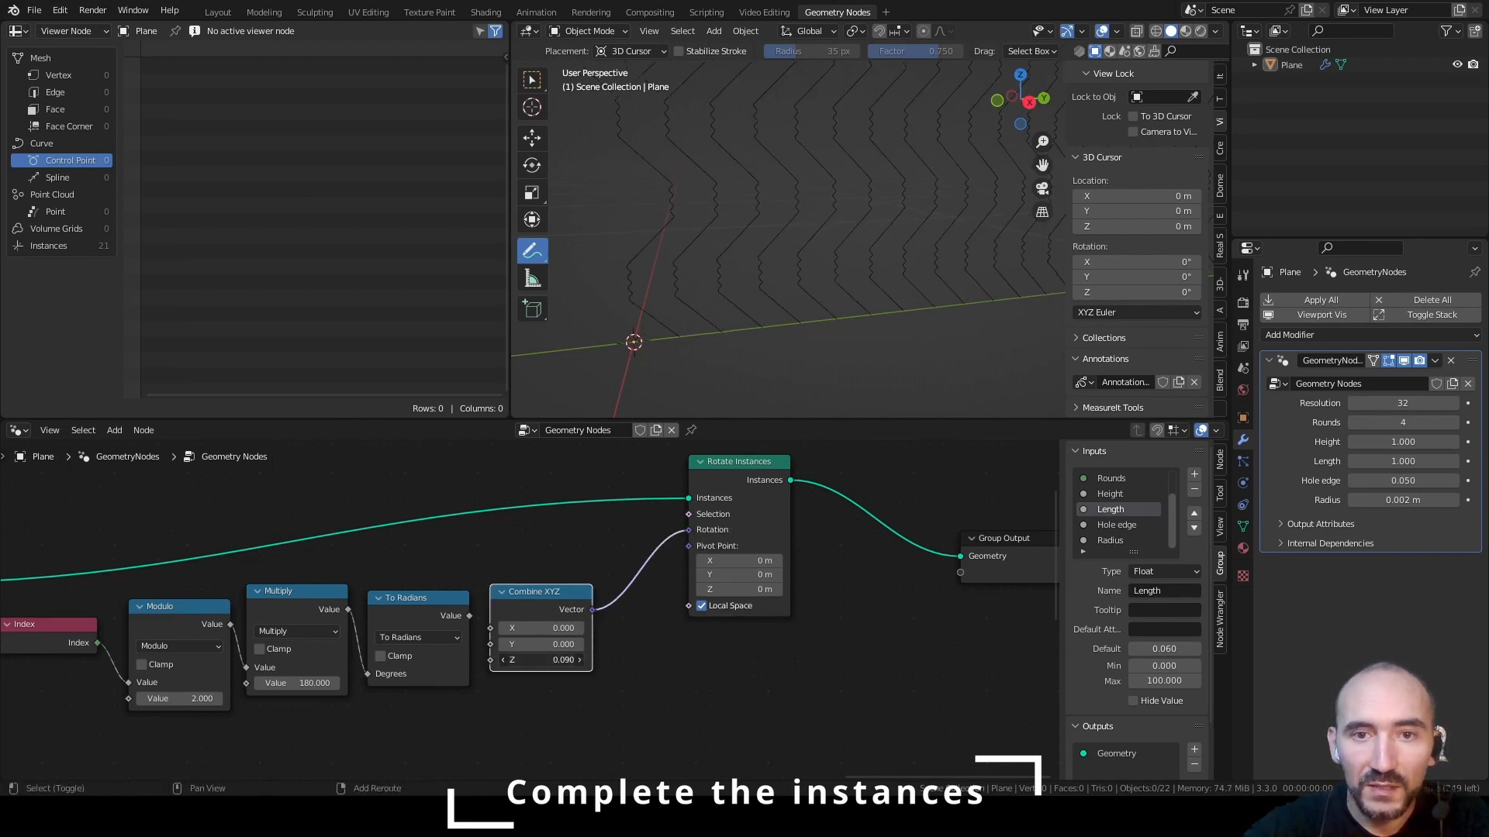
{"action": "left_click_drag", "start_coordinate": [543, 659], "coordinate": [658, 660]}
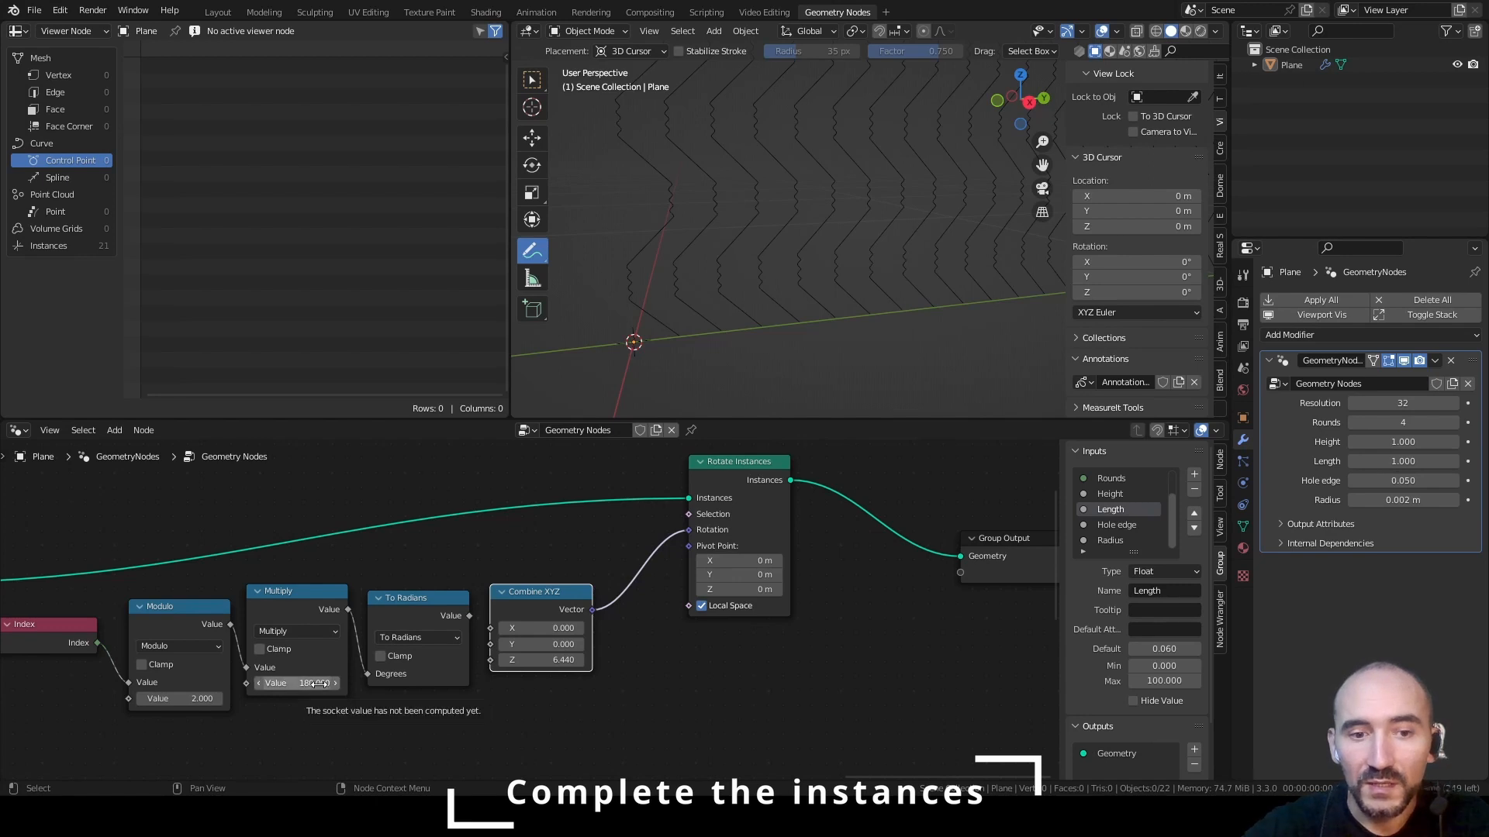
{"action": "left_click_drag", "start_coordinate": [469, 616], "coordinate": [500, 665]}
{"action": "key", "text": "ctrl+s"}
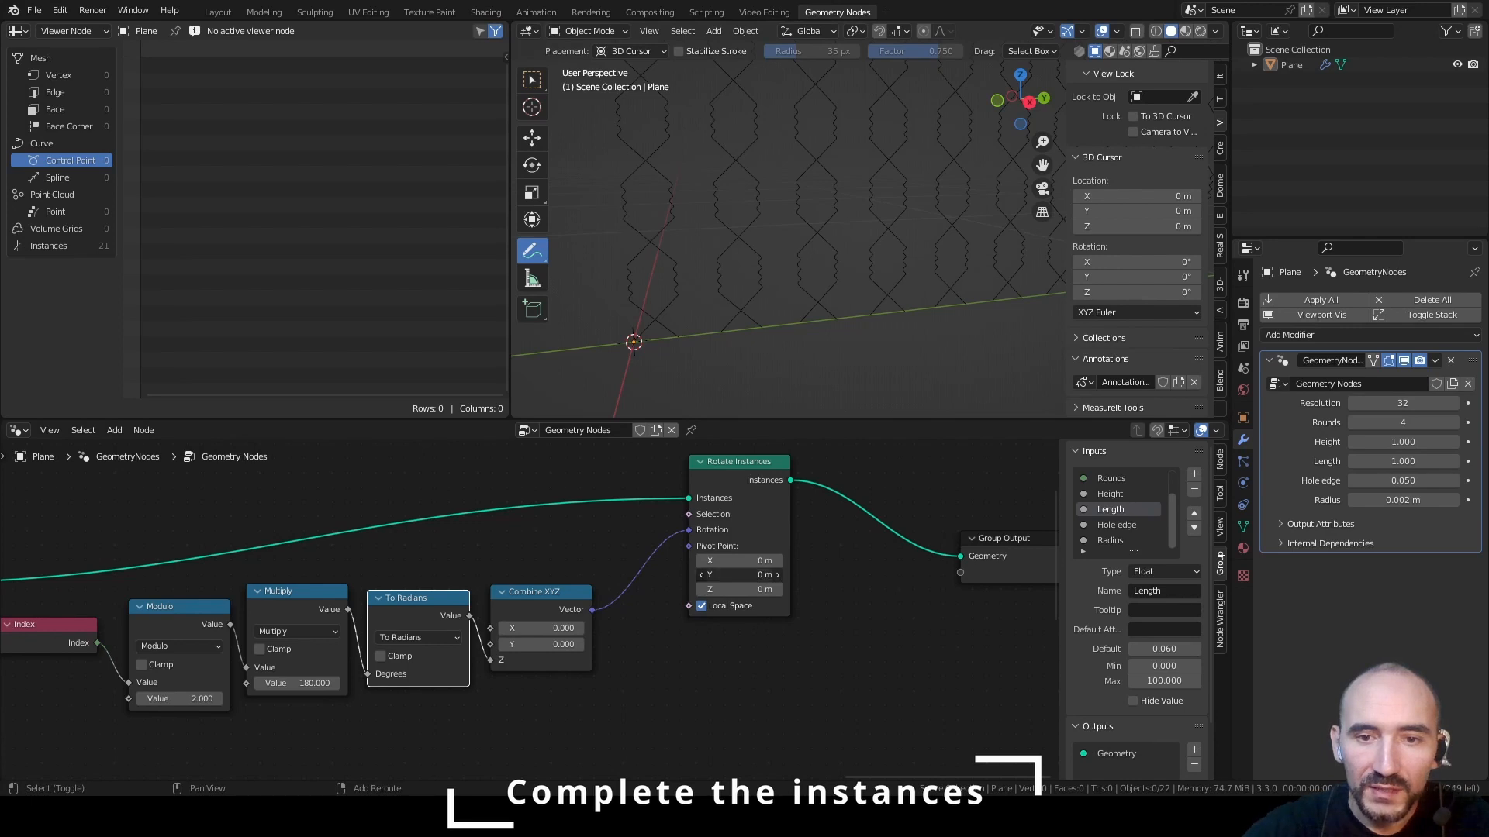
Set the Rotate Instances node's Pivot Point Y to 0.02 m and save the file
{"action": "left_click_drag", "start_coordinate": [741, 574], "coordinate": [762, 575]}
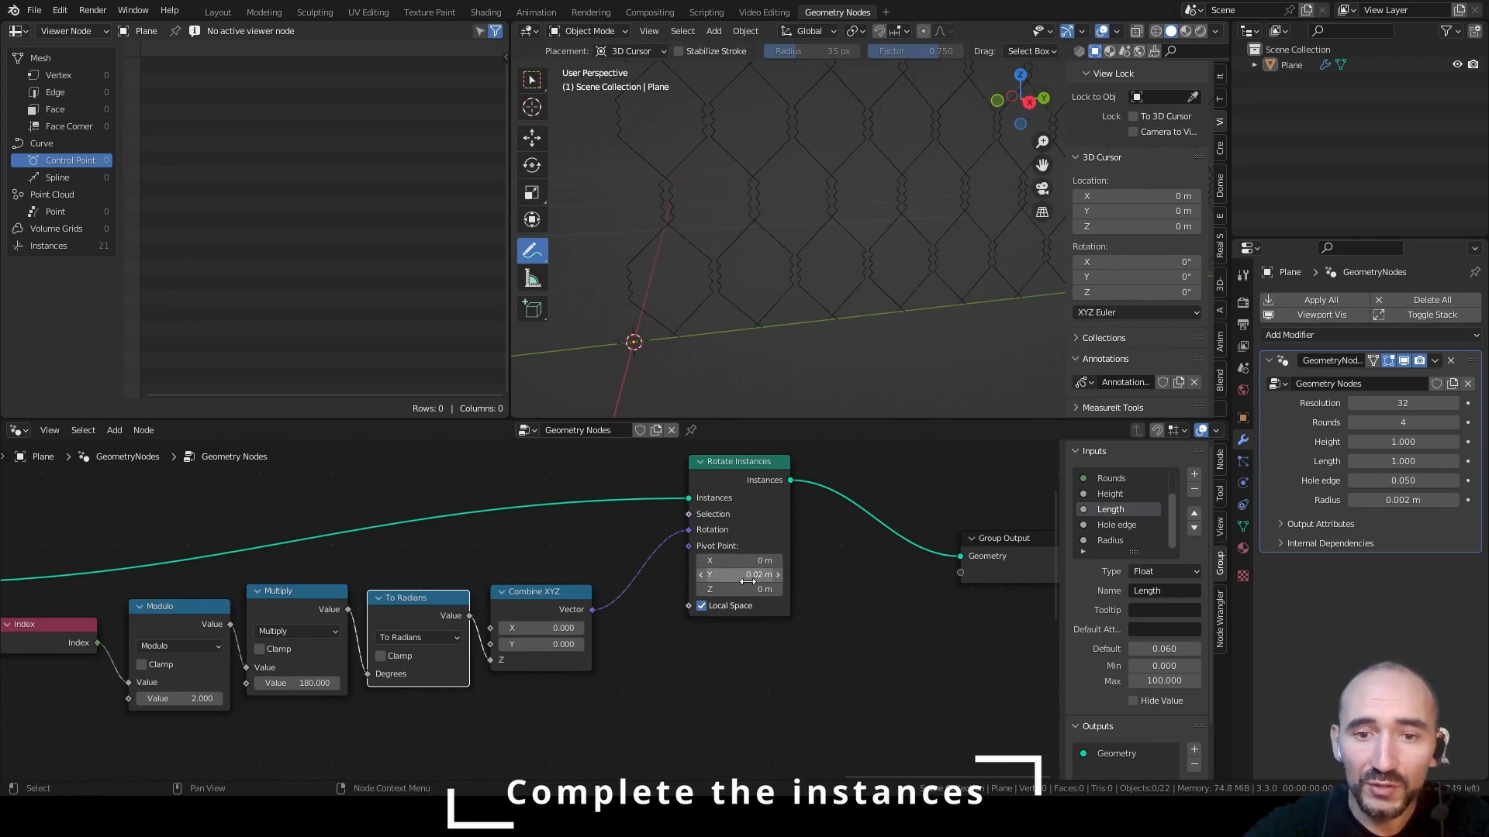
{"action": "key", "text": "ctrl+s"}
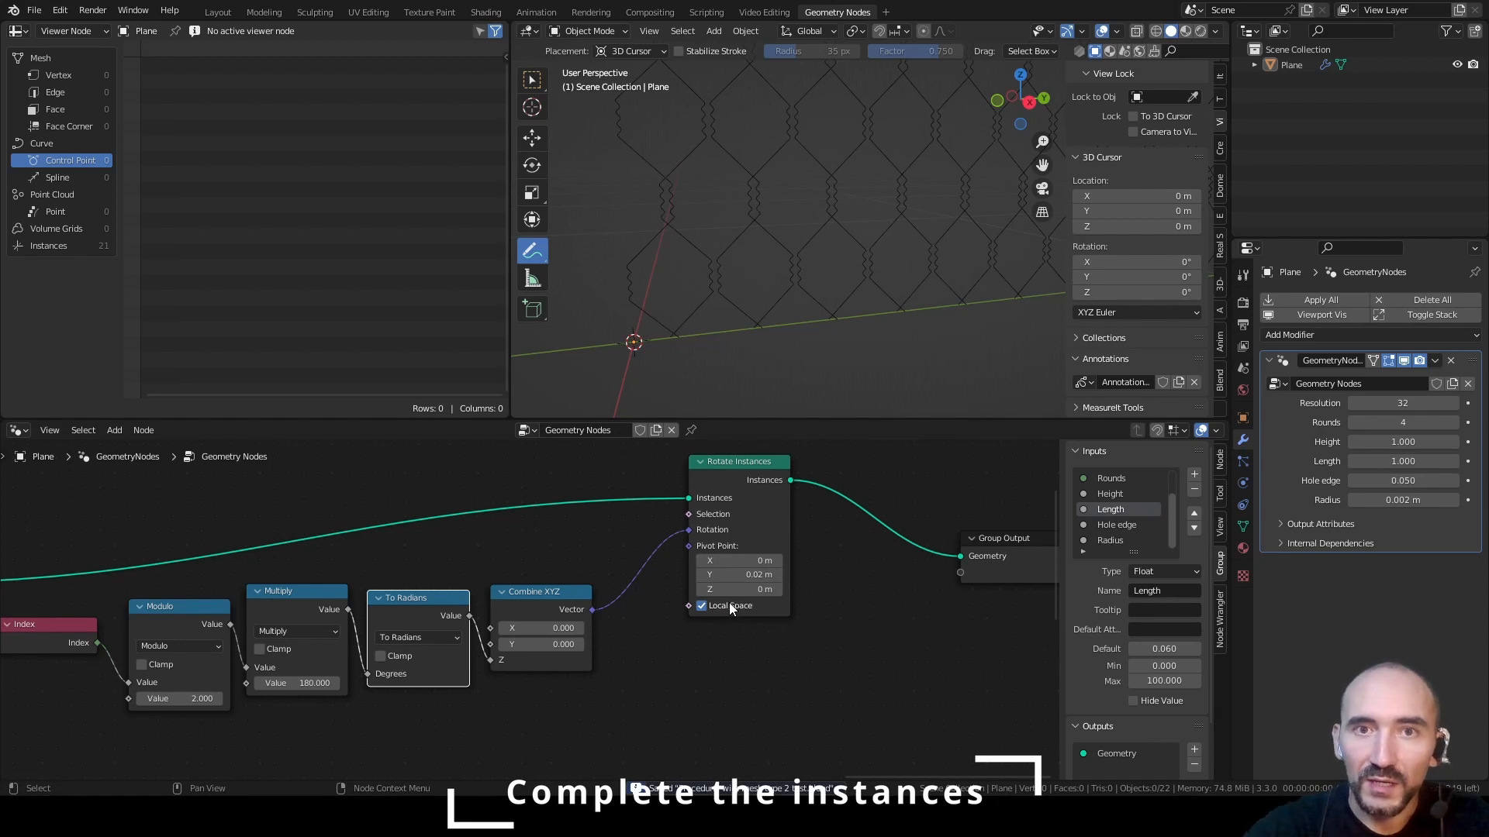
Add a Group Input node below the Index node
{"action": "middle_click_drag", "start_coordinate": [639, 712], "coordinate": [768, 672]}
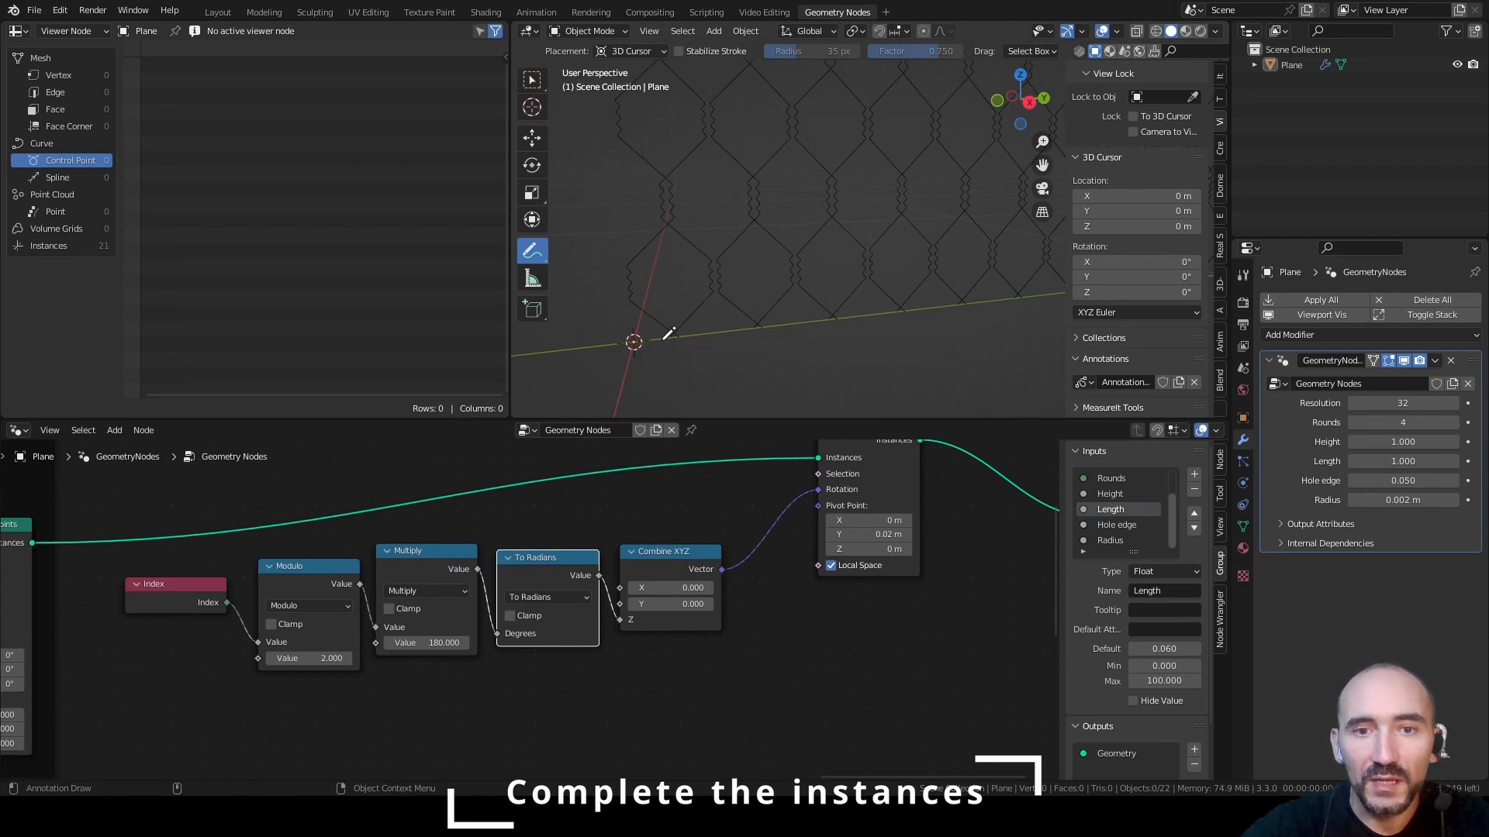
{"action": "key", "text": "F3"}
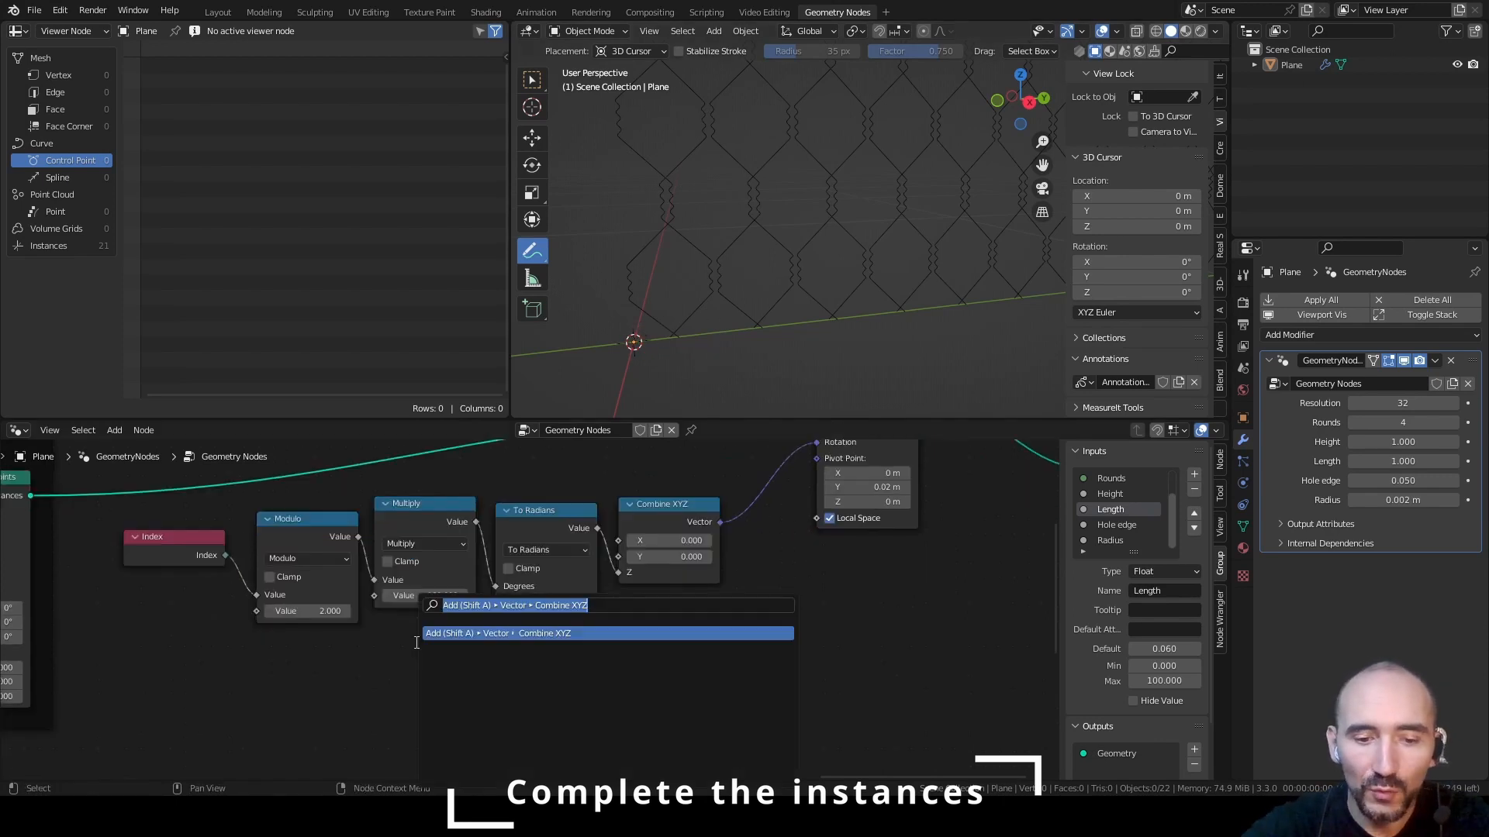
{"action": "type", "text": "group inp"}
{"action": "key", "text": "Return"}
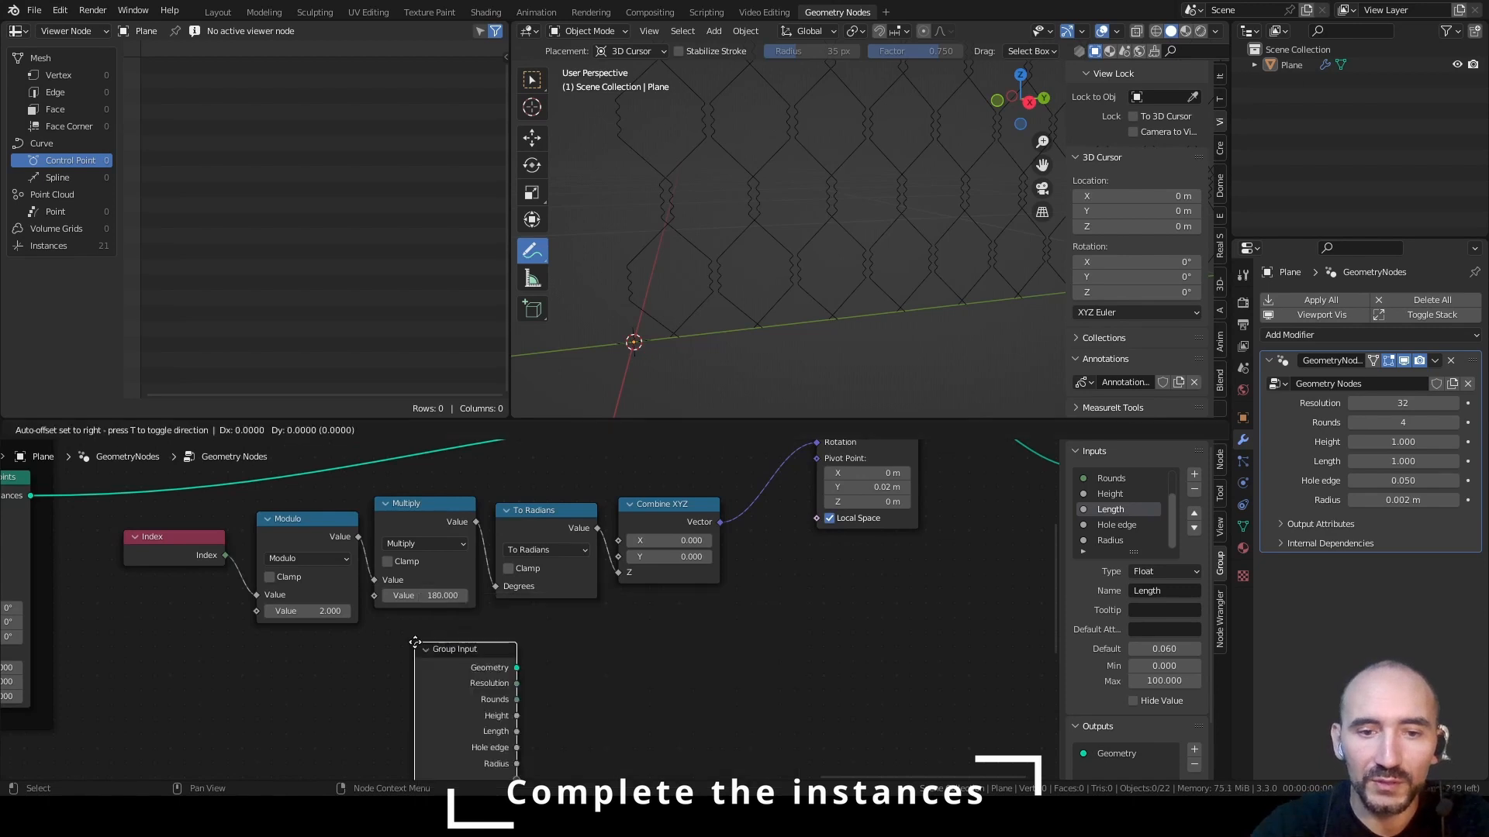
{"action": "left_click", "coordinate": [243, 708]}
Feed Hole edge into the Y input of a new Combine XYZ node and connect its vector to the Rotate Instances Pivot Point
{"action": "left_click_drag", "start_coordinate": [225, 702], "coordinate": [668, 636]}
{"action": "type", "text": "combin"}
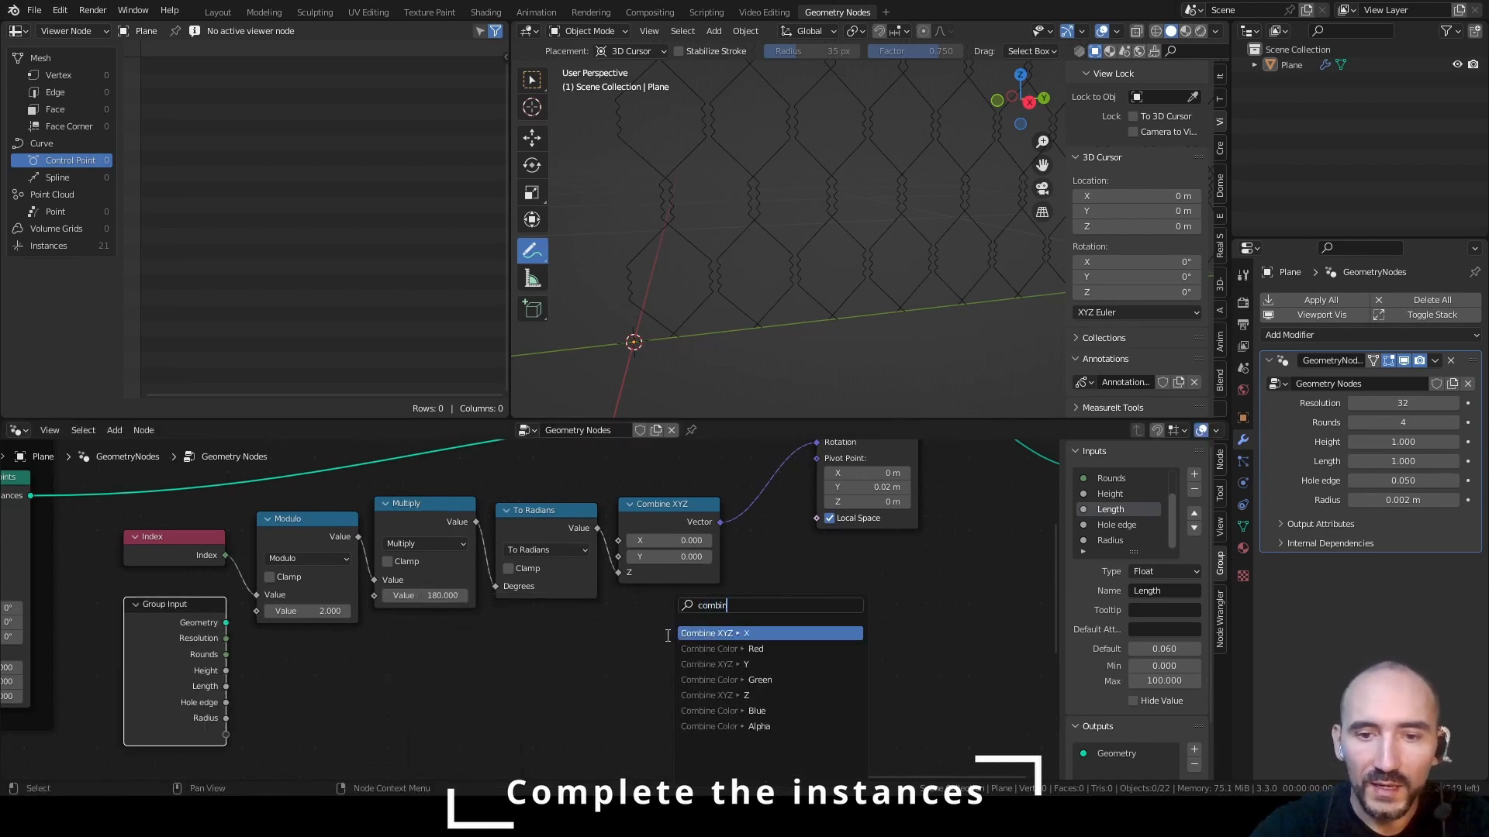
{"action": "key", "text": "Down"}
{"action": "key", "text": "Down"}
{"action": "key", "text": "Return"}
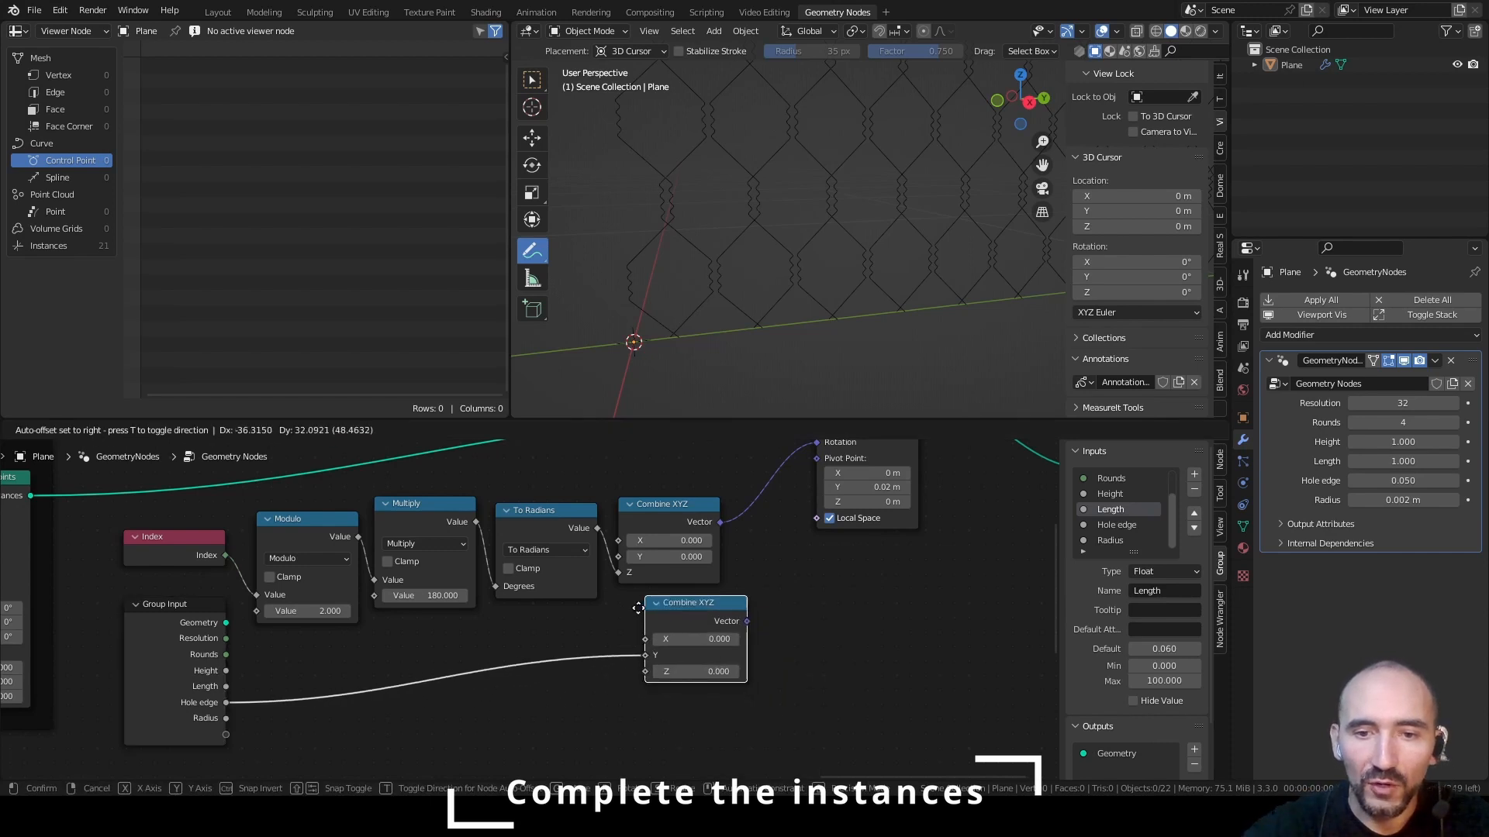
{"action": "left_click", "coordinate": [613, 616]}
{"action": "key", "text": "ctrl+s"}
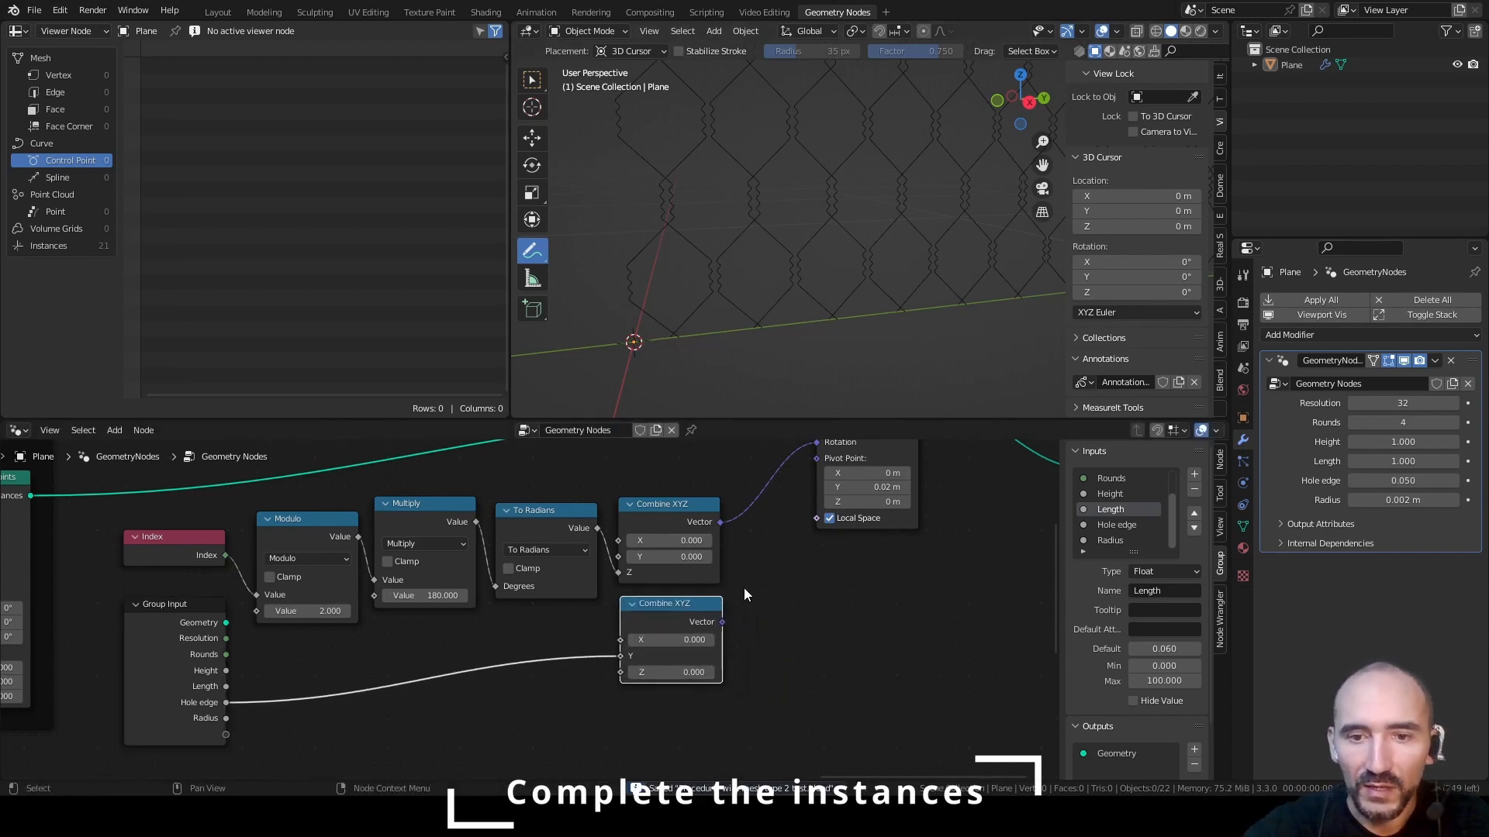
{"action": "left_click_drag", "start_coordinate": [722, 622], "coordinate": [815, 525]}
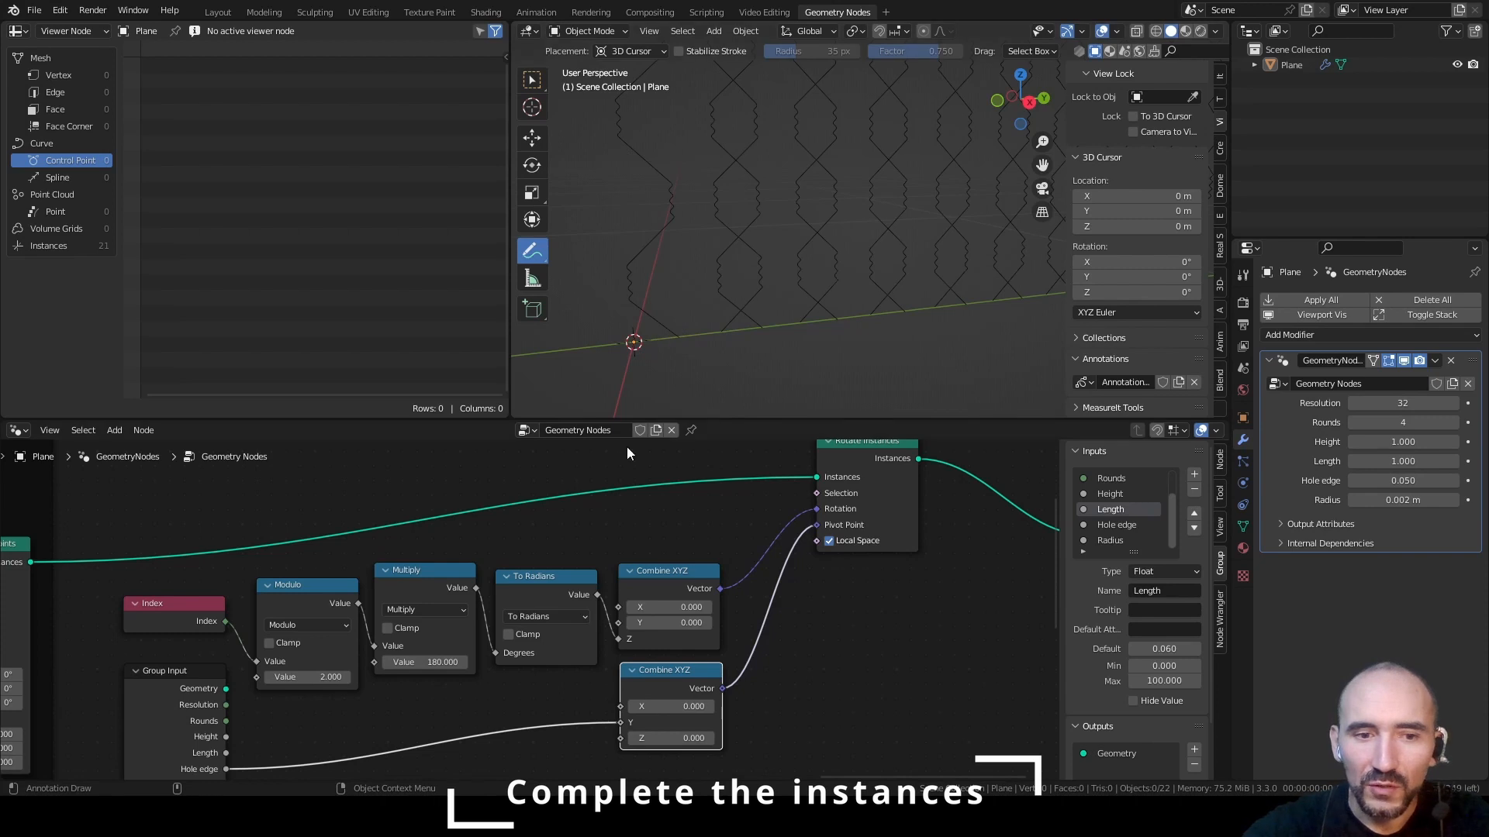
Insert a Math node set to Divide by 2 between Hole edge and the pivot Combine XYZ's Y input, and save
{"action": "middle_click_drag", "start_coordinate": [467, 690], "coordinate": [514, 617]}
{"action": "key", "text": "F3"}
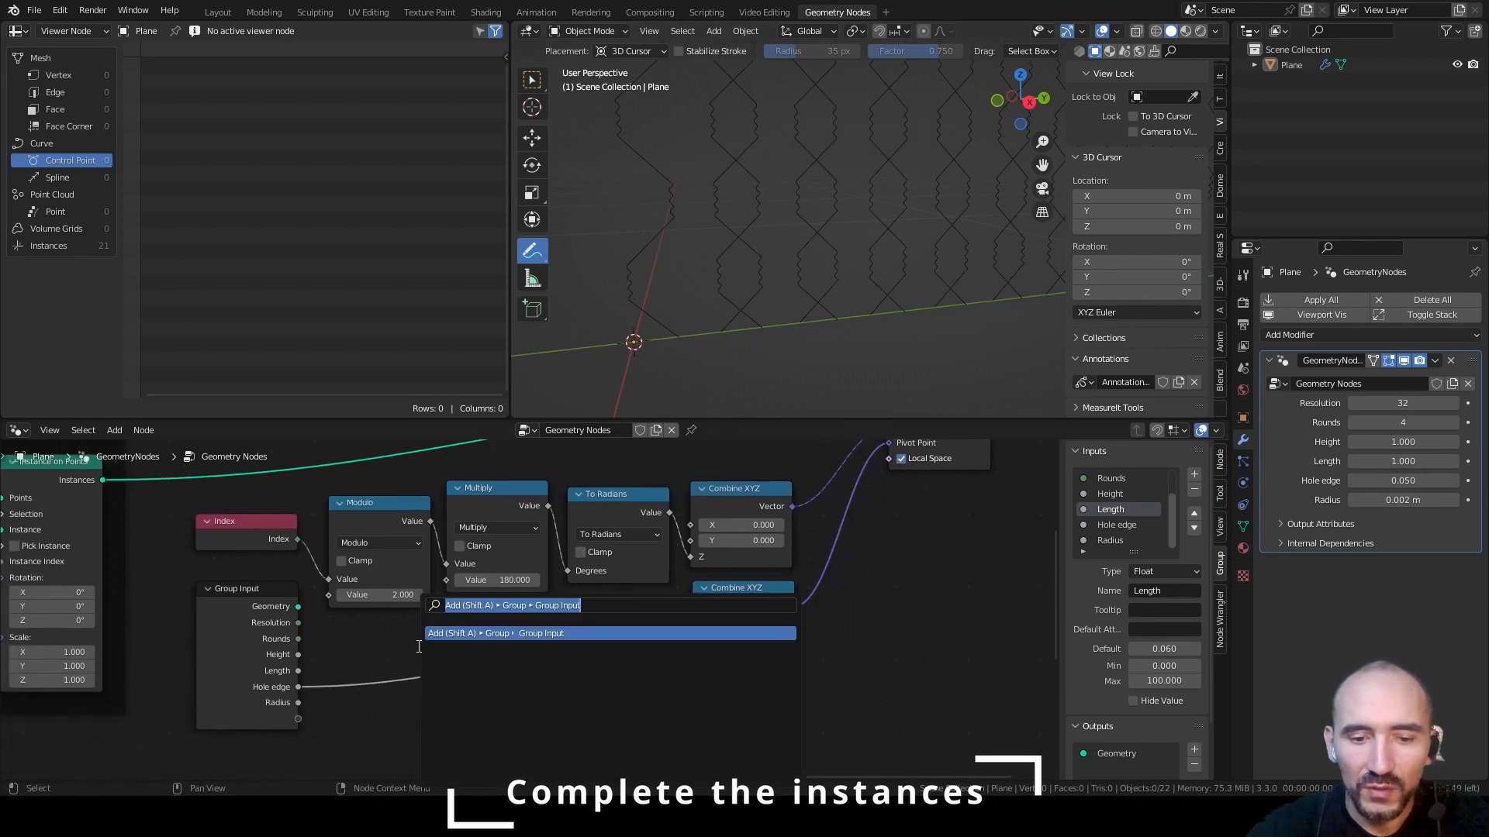
{"action": "type", "text": "add"}
{"action": "key", "text": "Return"}
{"action": "left_click", "coordinate": [452, 610]}
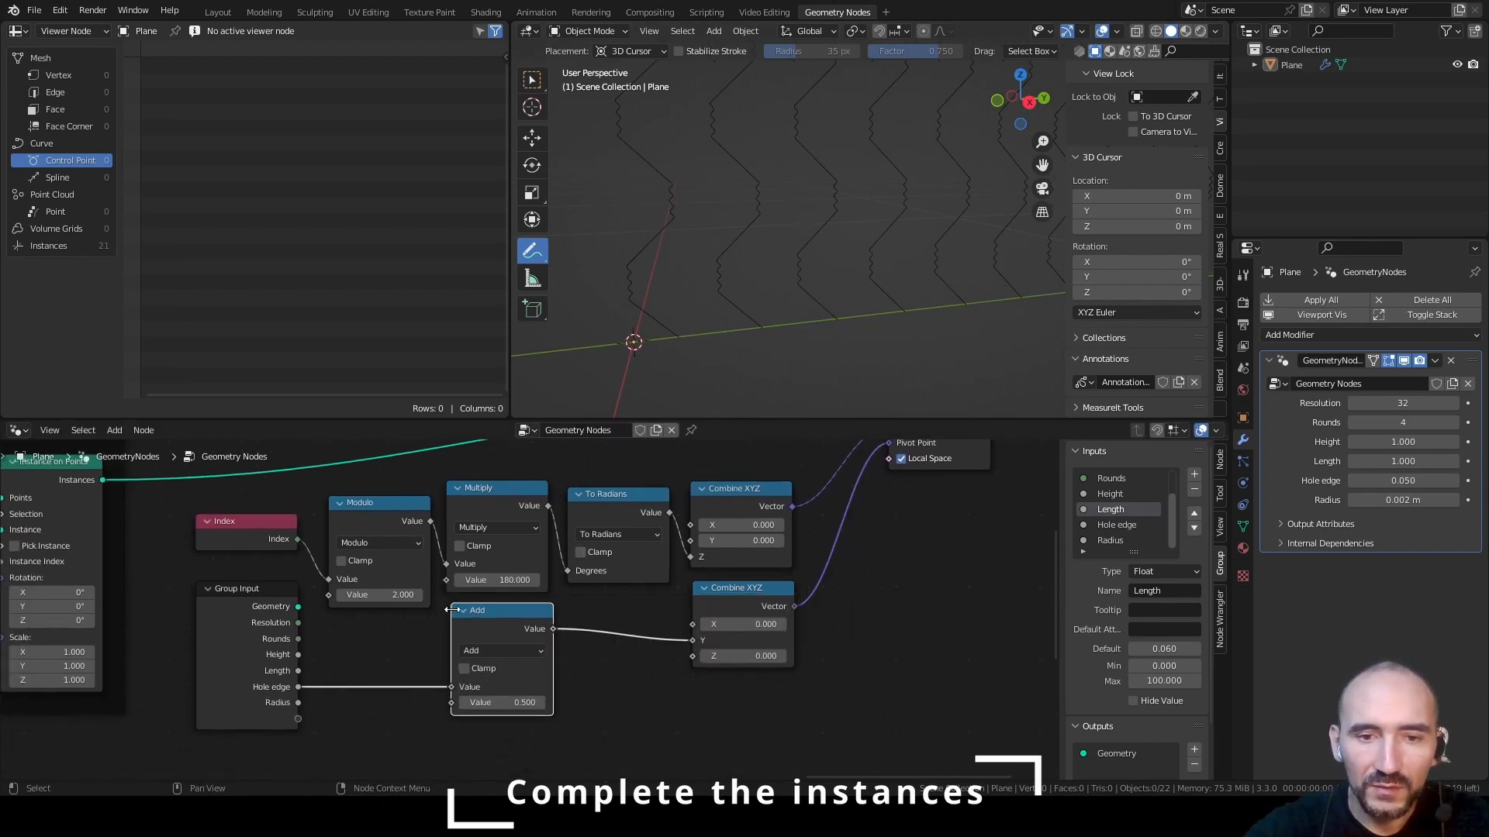
{"action": "left_click", "coordinate": [488, 648]}
{"action": "left_click", "coordinate": [515, 514]}
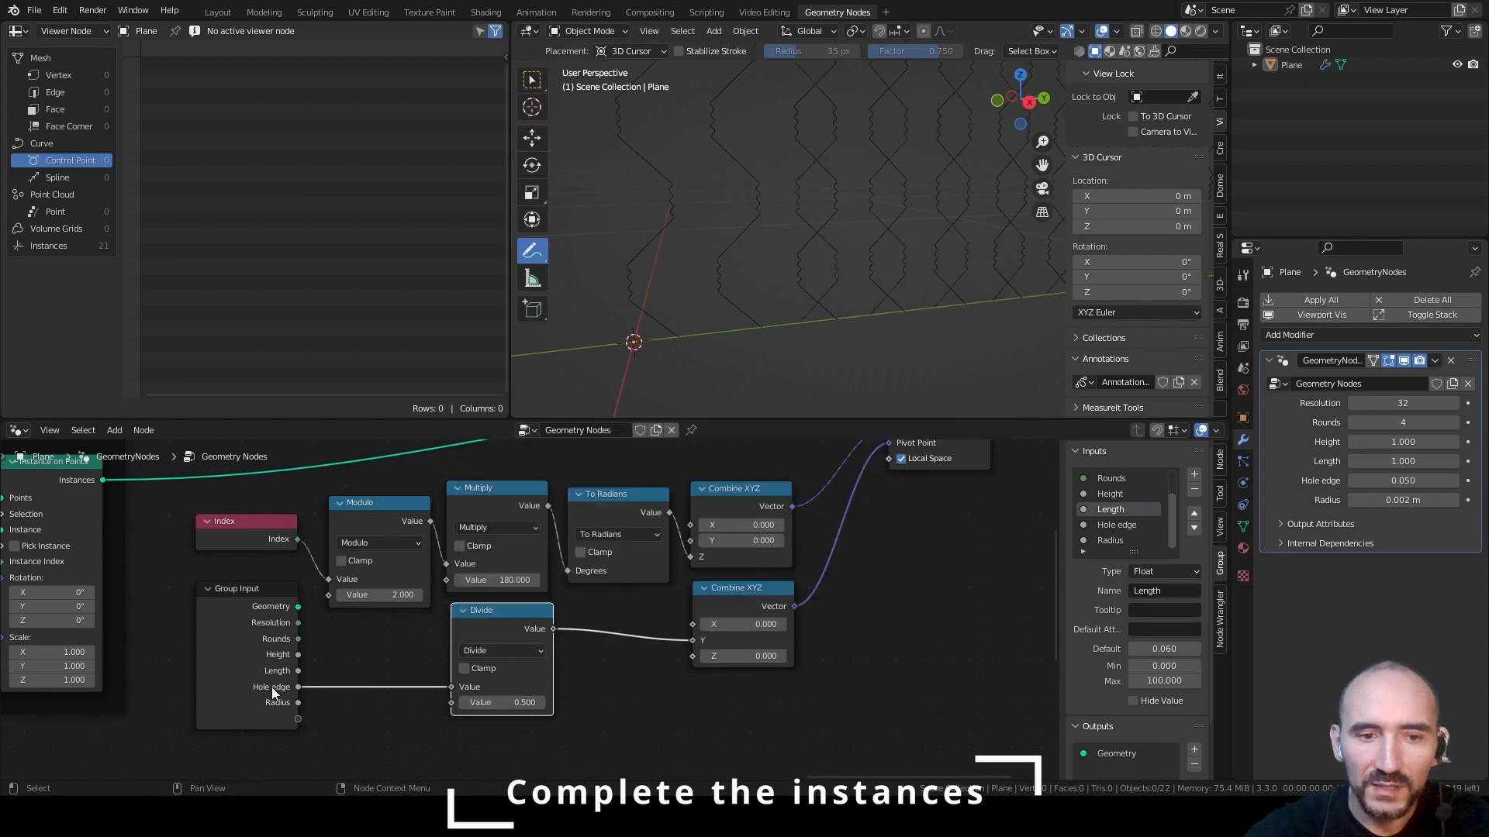
{"action": "left_click", "coordinate": [505, 702]}
{"action": "type", "text": "2"}
{"action": "key", "text": "Return"}
{"action": "key", "text": "ctrl+s"}
Group the Index, second Group Input, math, Combine XYZ and Rotate Instances nodes in a frame labelled "Mirror curve"
{"action": "middle_click_drag", "start_coordinate": [608, 555], "coordinate": [511, 596]}
{"action": "scroll", "coordinate": [511, 596], "scroll_direction": "down", "scroll_amount": 1}
{"action": "scroll", "coordinate": [844, 244], "scroll_direction": "down", "scroll_amount": 5}
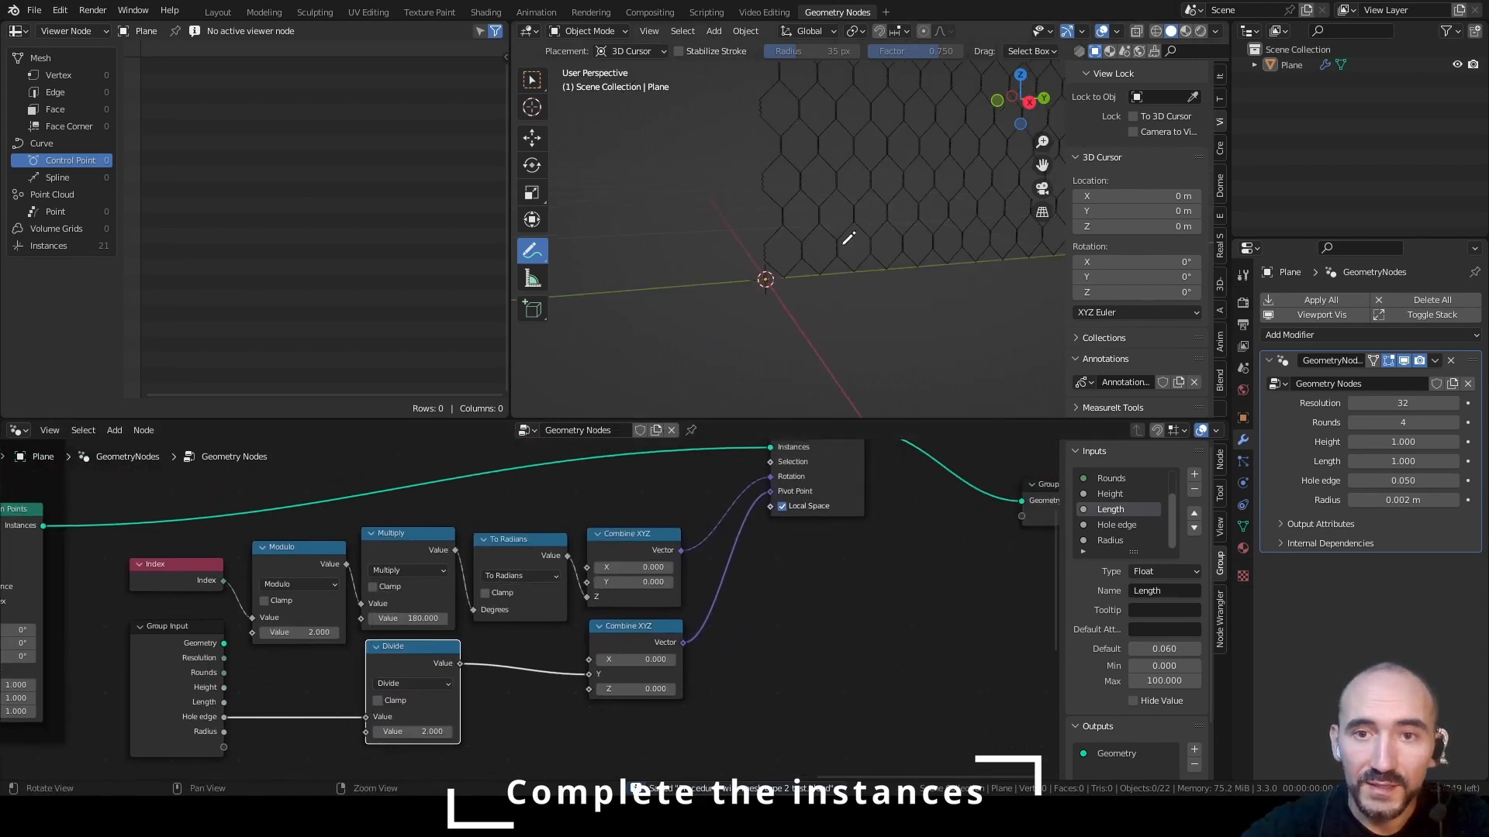
{"action": "middle_click_drag", "start_coordinate": [844, 243], "coordinate": [1000, 186], "text": "shift"}
{"action": "scroll", "coordinate": [761, 314], "scroll_direction": "up", "scroll_amount": 8}
{"action": "scroll", "coordinate": [729, 610], "scroll_direction": "down", "scroll_amount": 4}
{"action": "left_click", "coordinate": [729, 610]}
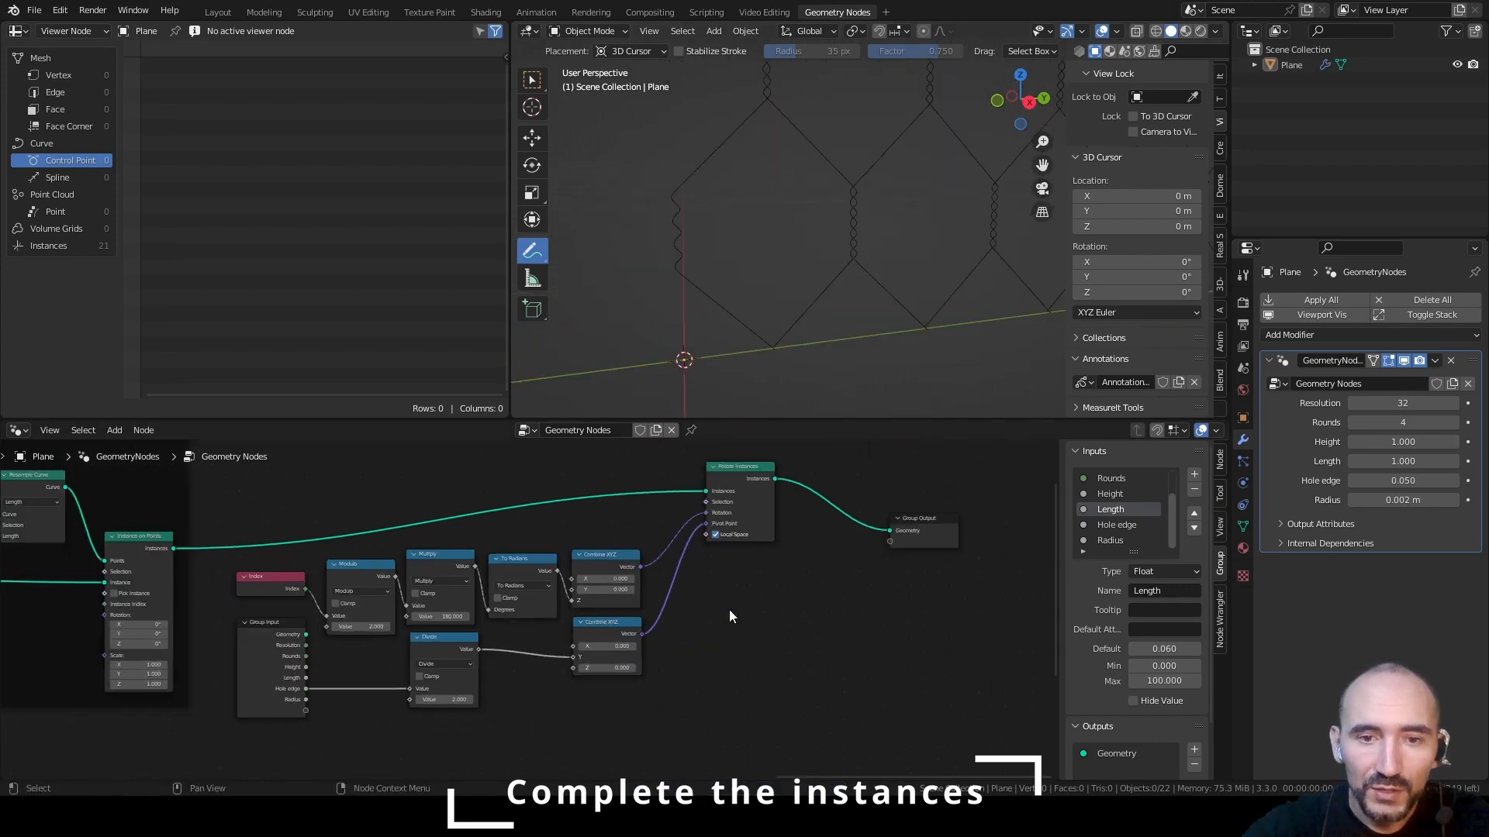
{"action": "scroll", "coordinate": [729, 609], "scroll_direction": "down", "scroll_amount": 1}
{"action": "left_click_drag", "start_coordinate": [277, 473], "coordinate": [715, 691]}
{"action": "key", "text": "ctrl+j"}
{"action": "key", "text": "F2"}
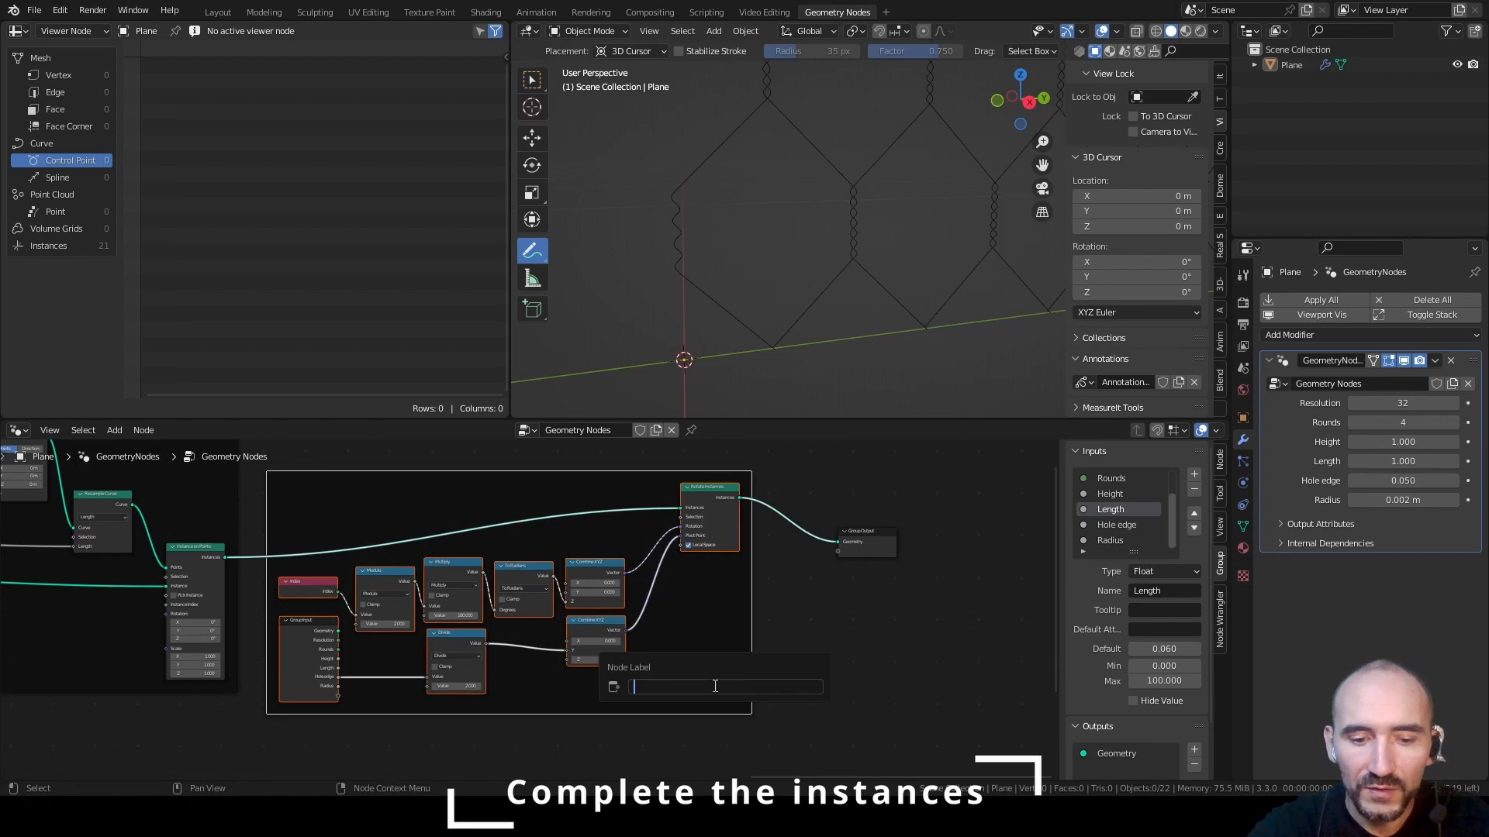
{"action": "type", "text": "Mirror curv"}
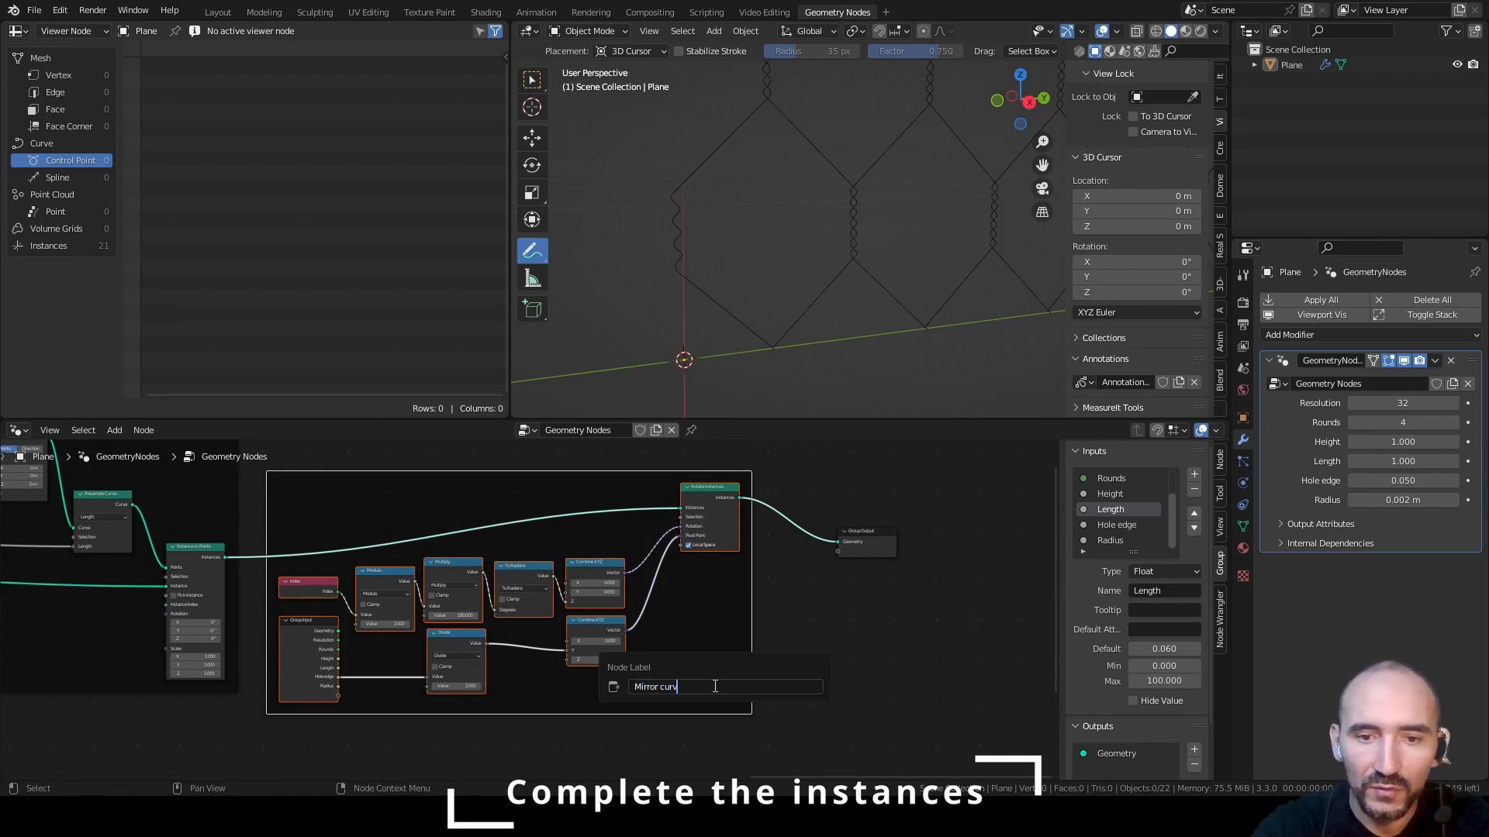
{"action": "type", "text": "e"}
{"action": "key", "text": "Return"}
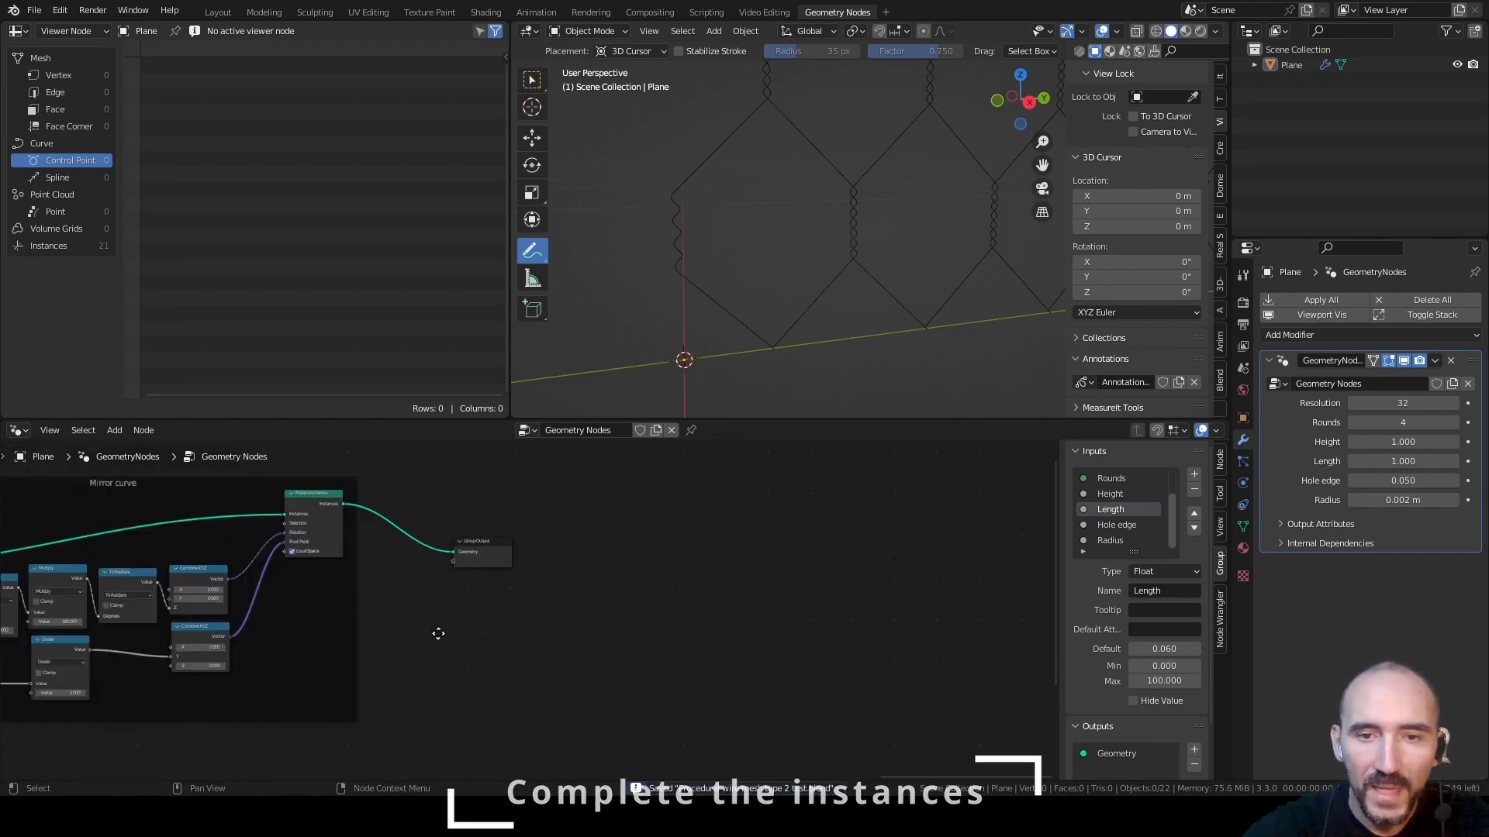
Insert a Curve to Mesh node between Rotate Instances and Group Output
{"action": "middle_click_drag", "start_coordinate": [439, 635], "coordinate": [362, 658]}
{"action": "middle_click_drag", "start_coordinate": [744, 234], "coordinate": [808, 234]}
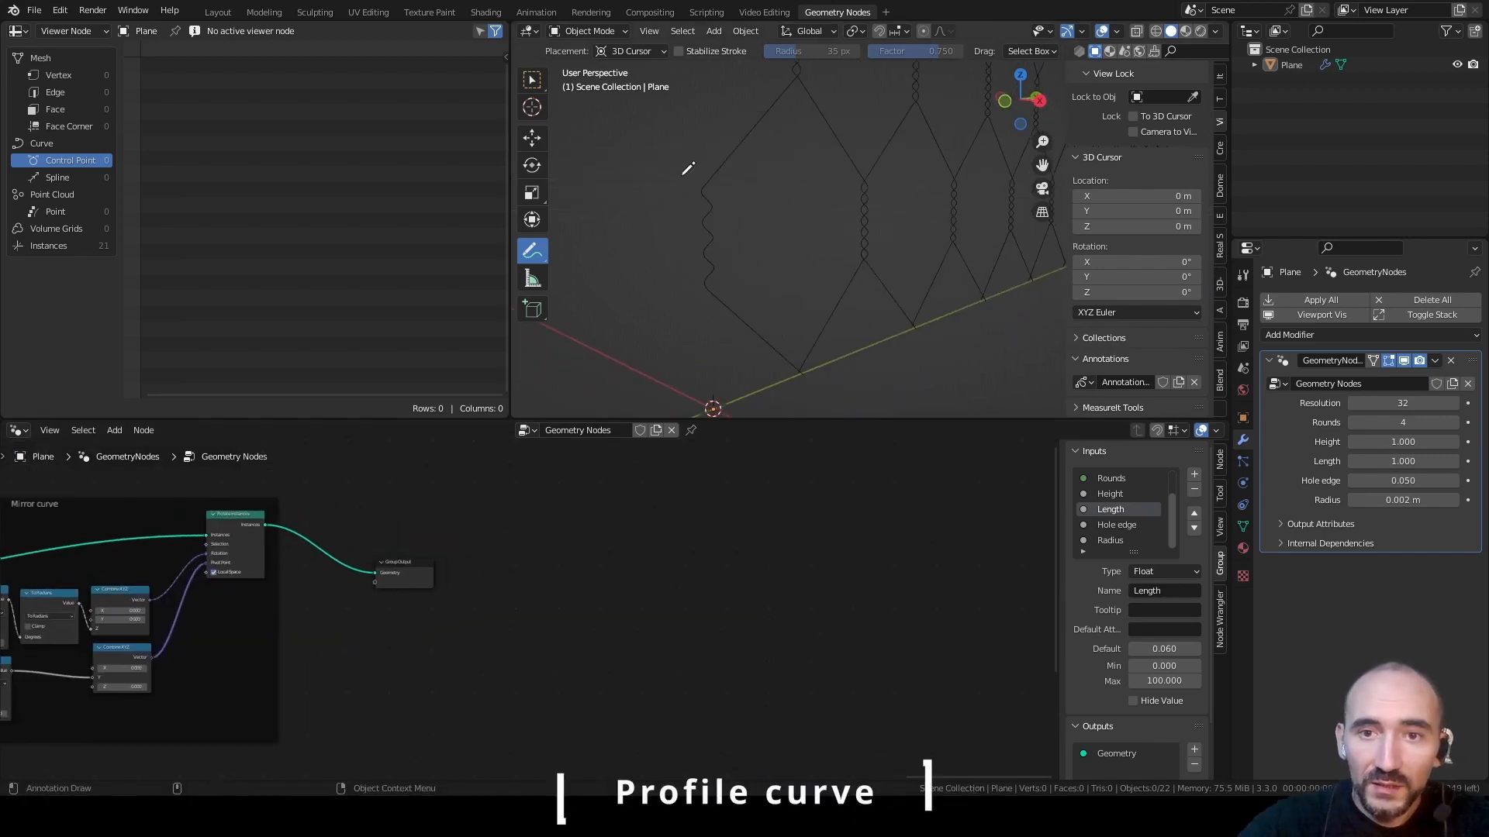
{"action": "middle_click_drag", "start_coordinate": [687, 168], "coordinate": [731, 259]}
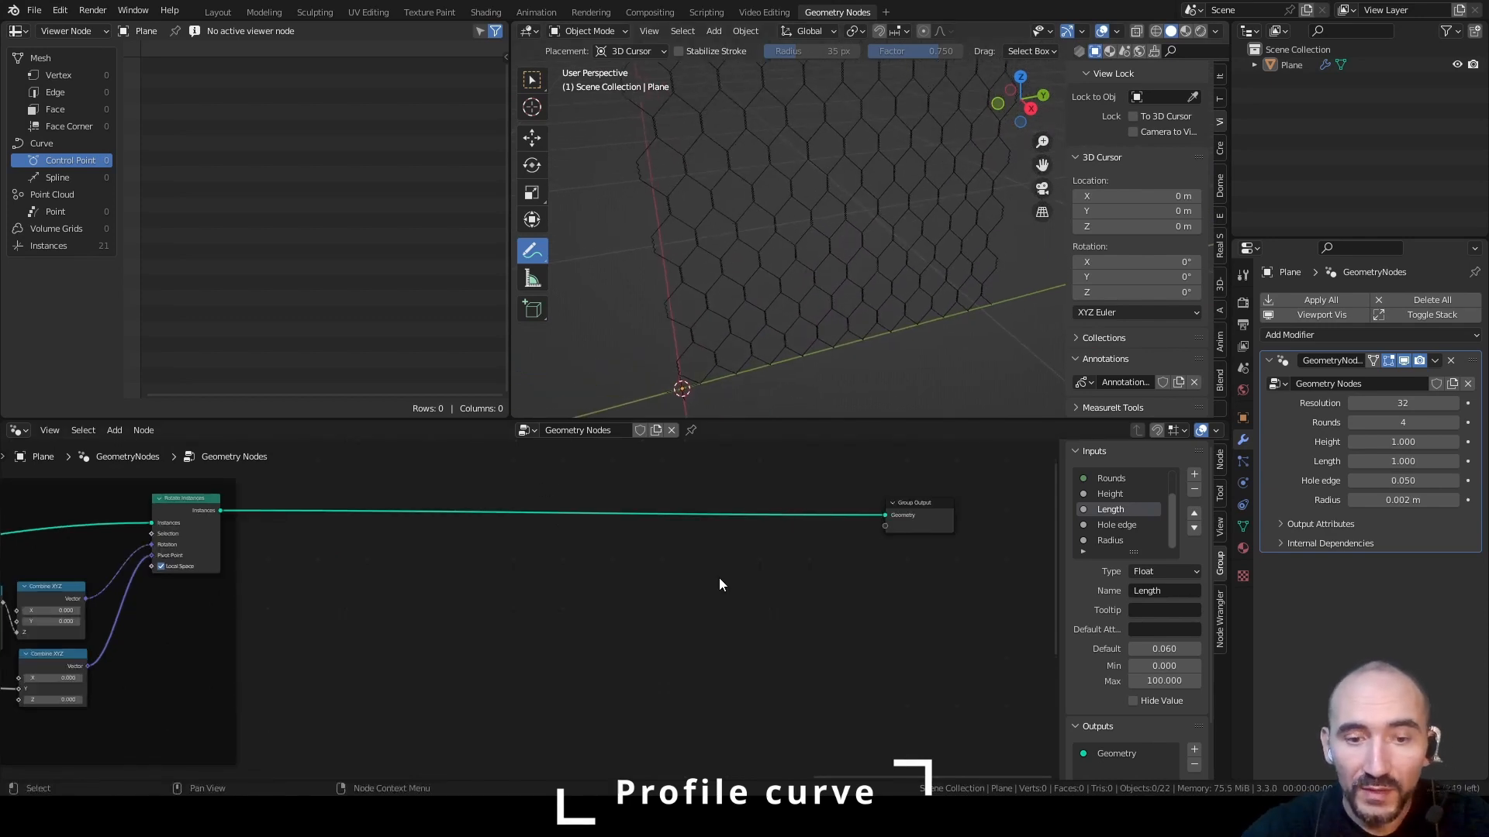
{"action": "key", "text": "F3"}
{"action": "type", "text": "cu"}
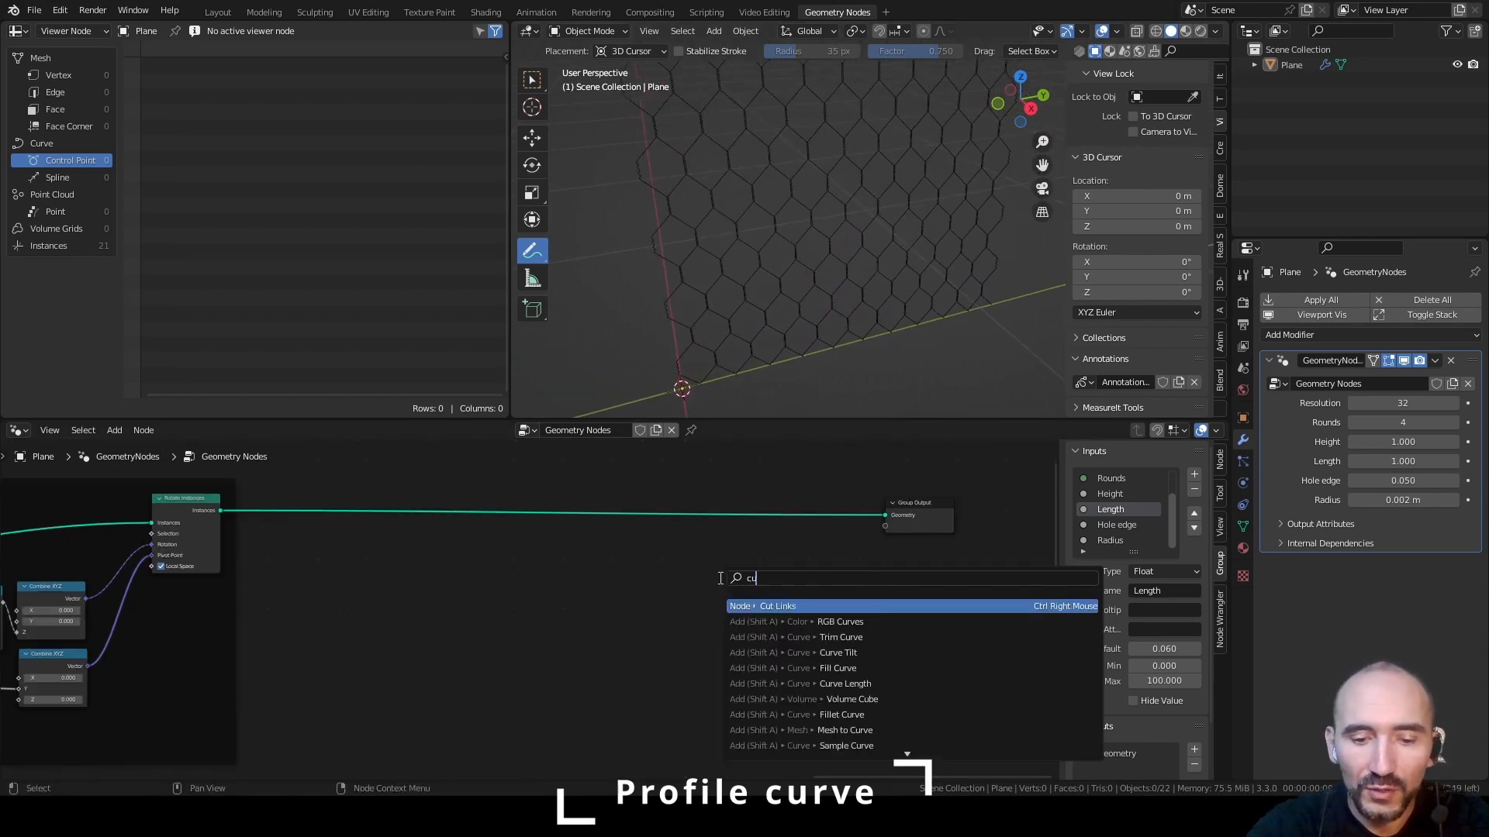
{"action": "type", "text": "rve to m"}
{"action": "key", "text": "Return"}
{"action": "left_click", "coordinate": [598, 499]}
Add a Curve Circle node, connect it to Curve to Mesh's Profile Curve input, and enable Fill Caps
{"action": "key", "text": "F3"}
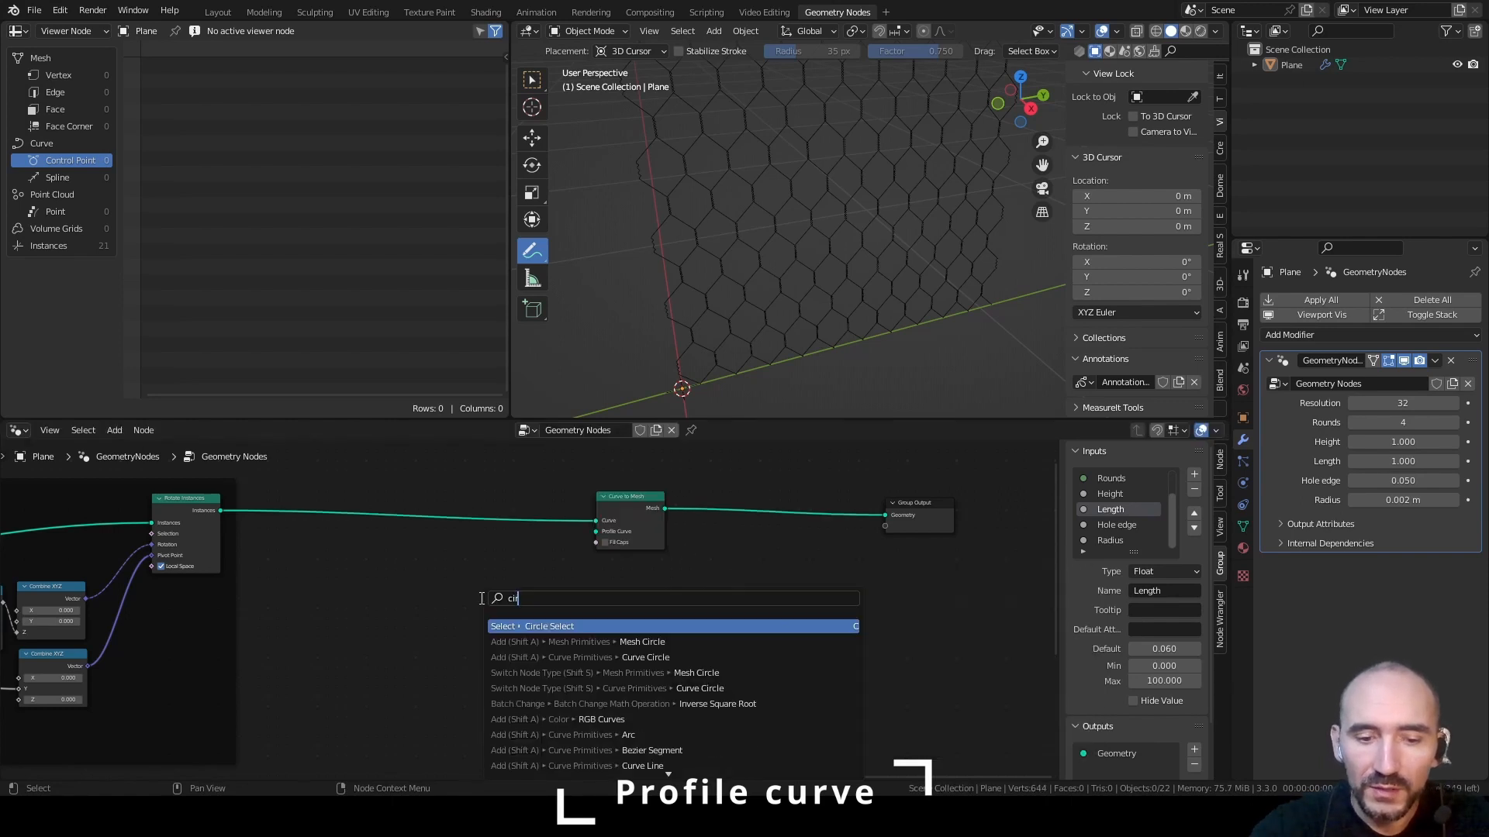
{"action": "type", "text": "circle"}
{"action": "key", "text": "Down"}
{"action": "key", "text": "Down"}
{"action": "key", "text": "Return"}
{"action": "left_click", "coordinate": [505, 536]}
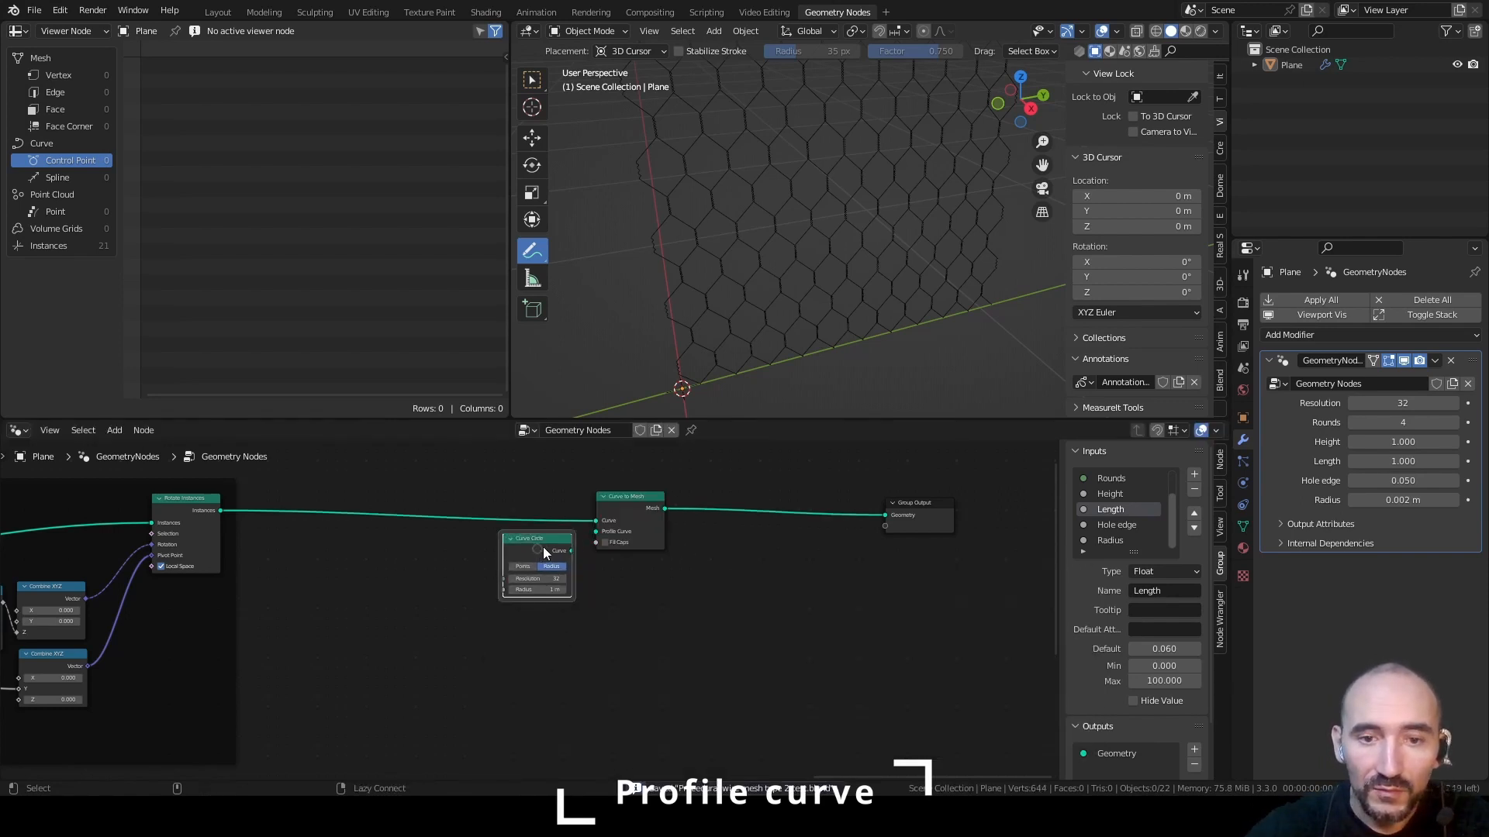
{"action": "right_click_drag", "start_coordinate": [543, 547], "coordinate": [619, 527], "text": "alt"}
{"action": "scroll", "coordinate": [637, 573], "scroll_direction": "up", "scroll_amount": 2}
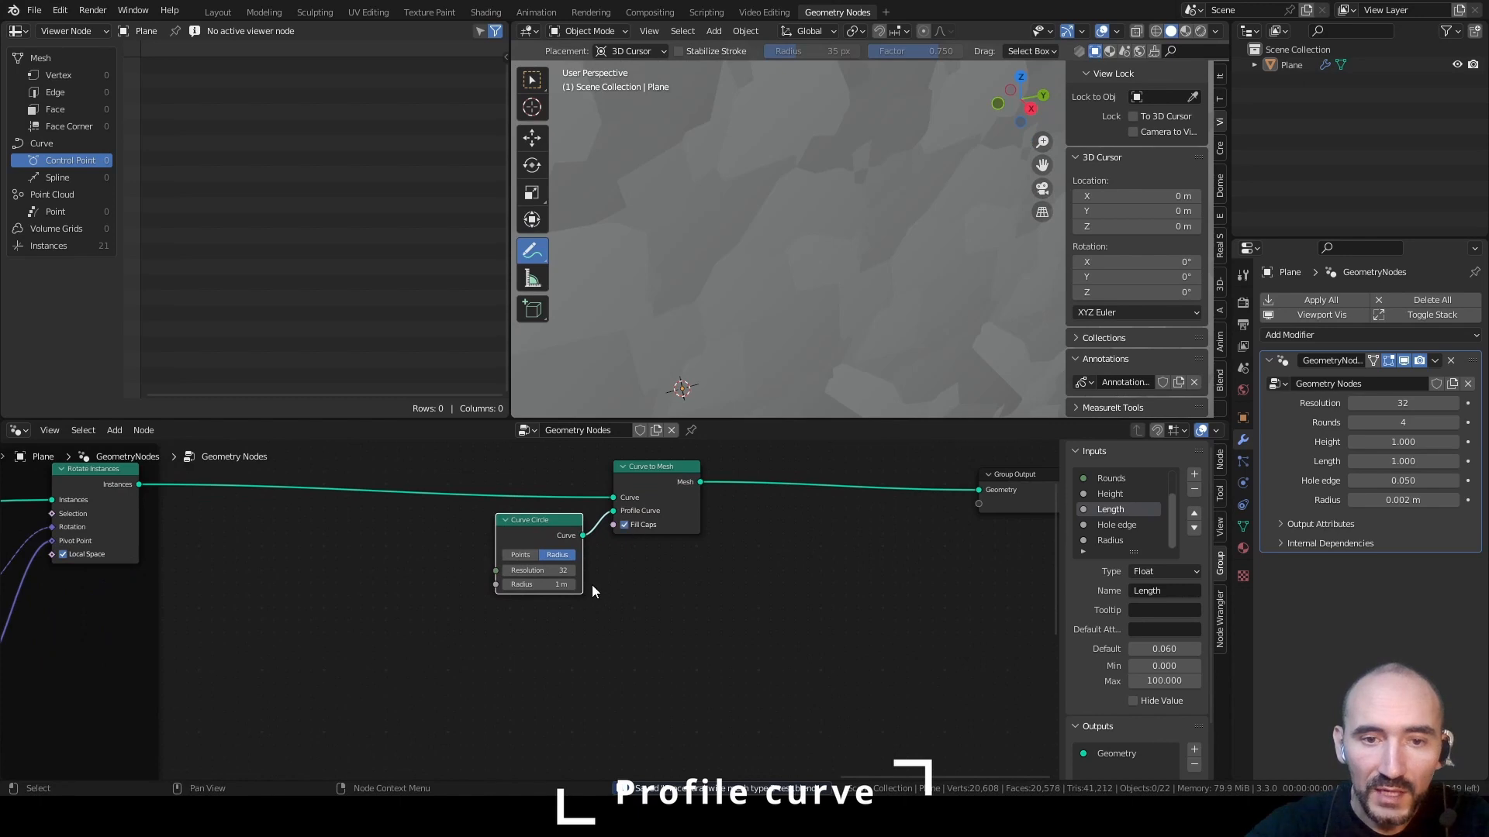
Add a Group Input node beside Curve Circle and connect its Radius and Resolution outputs to the matching Curve Circle inputs
{"action": "scroll", "coordinate": [574, 586], "scroll_direction": "up", "scroll_amount": 1}
{"action": "key", "text": "F3"}
{"action": "type", "text": "group inp"}
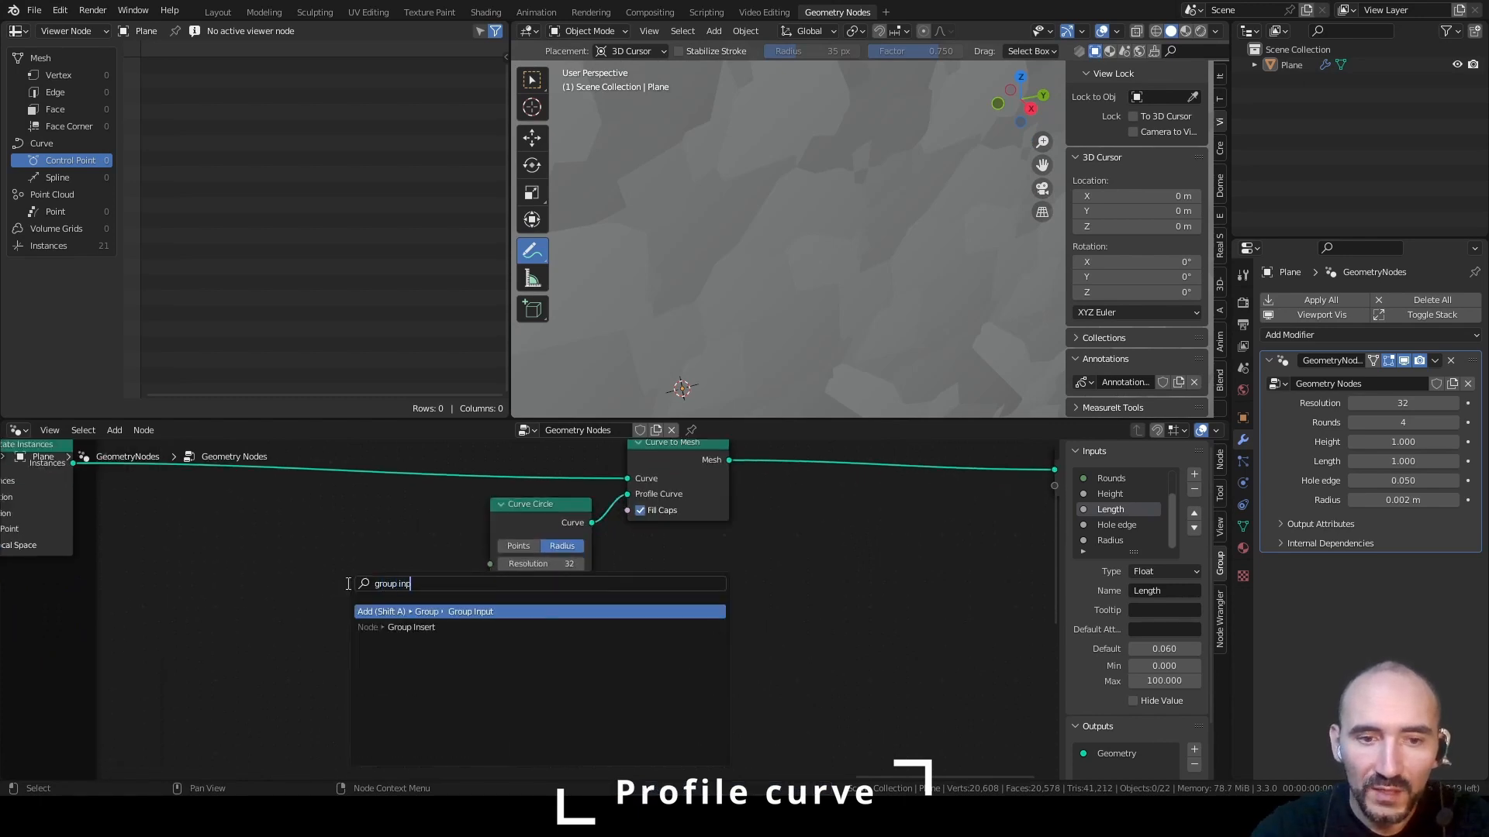
{"action": "key", "text": "Return"}
{"action": "left_click", "coordinate": [360, 654]}
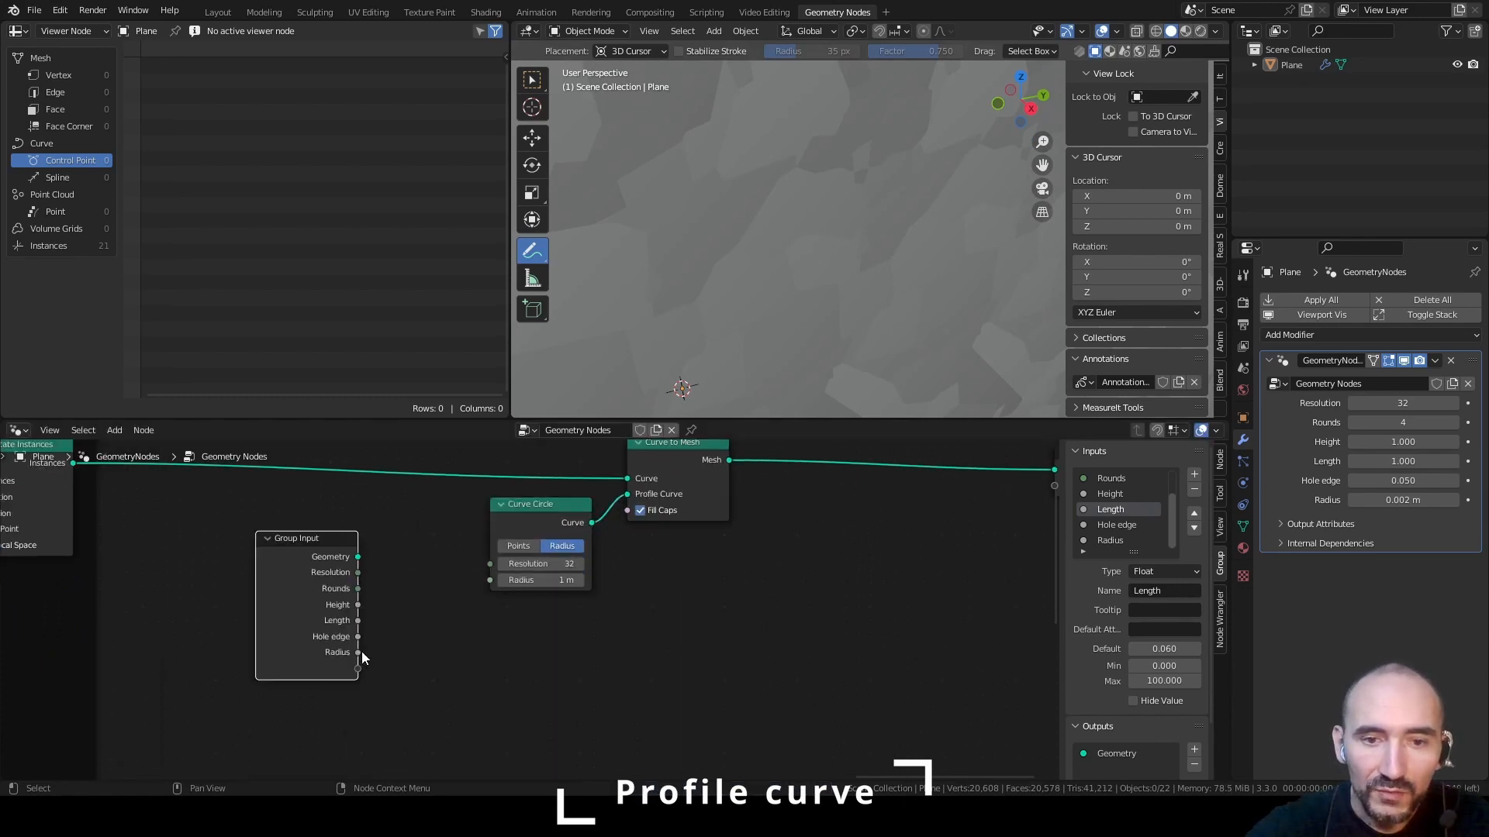
{"action": "left_click_drag", "start_coordinate": [357, 652], "coordinate": [491, 583]}
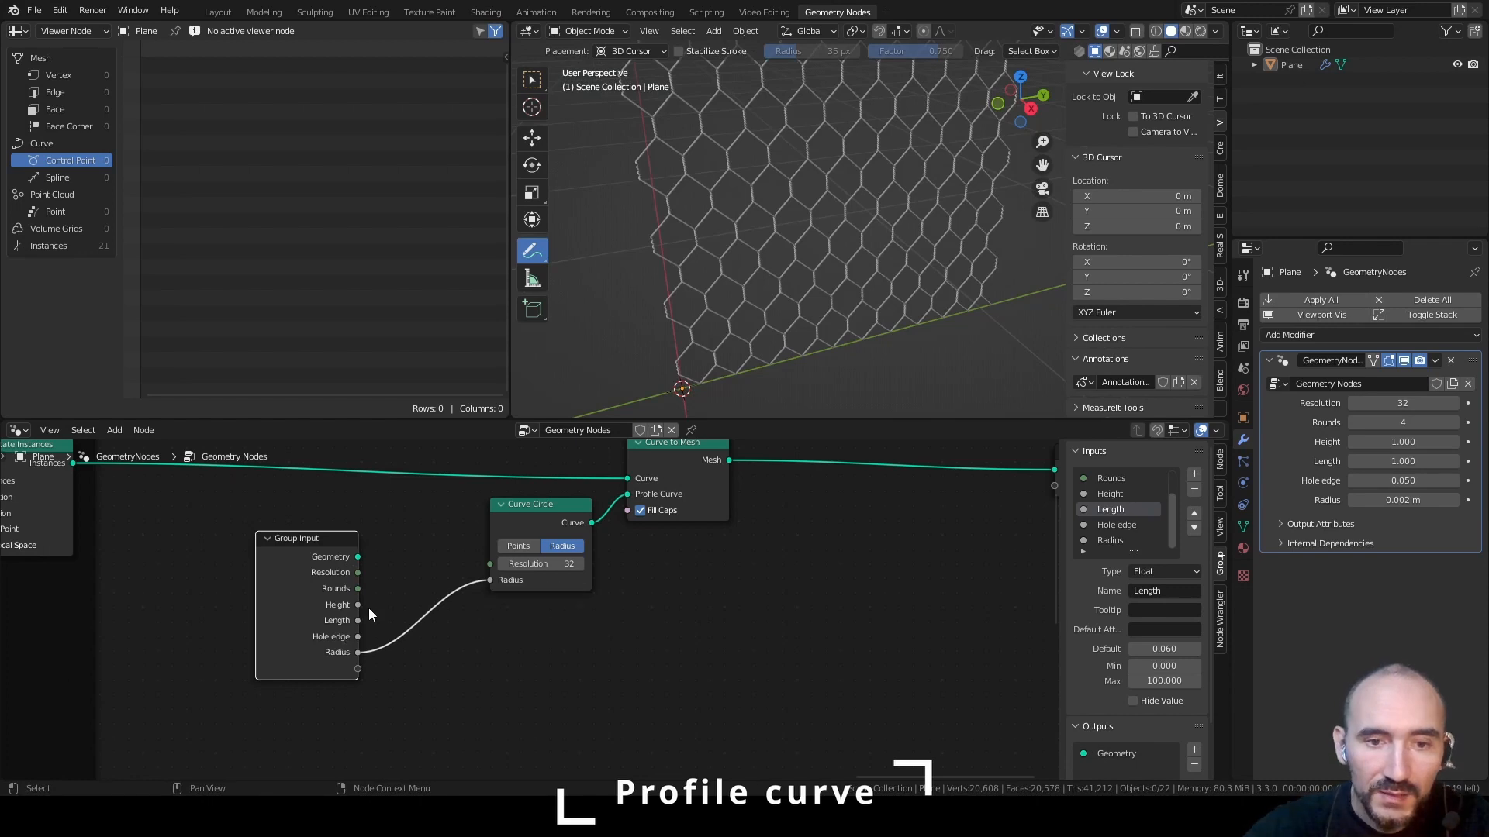
{"action": "left_click_drag", "start_coordinate": [358, 572], "coordinate": [490, 564]}
{"action": "middle_click_drag", "start_coordinate": [665, 338], "coordinate": [780, 233], "text": "shift"}
{"action": "scroll", "coordinate": [773, 254], "scroll_direction": "up", "scroll_amount": 5}
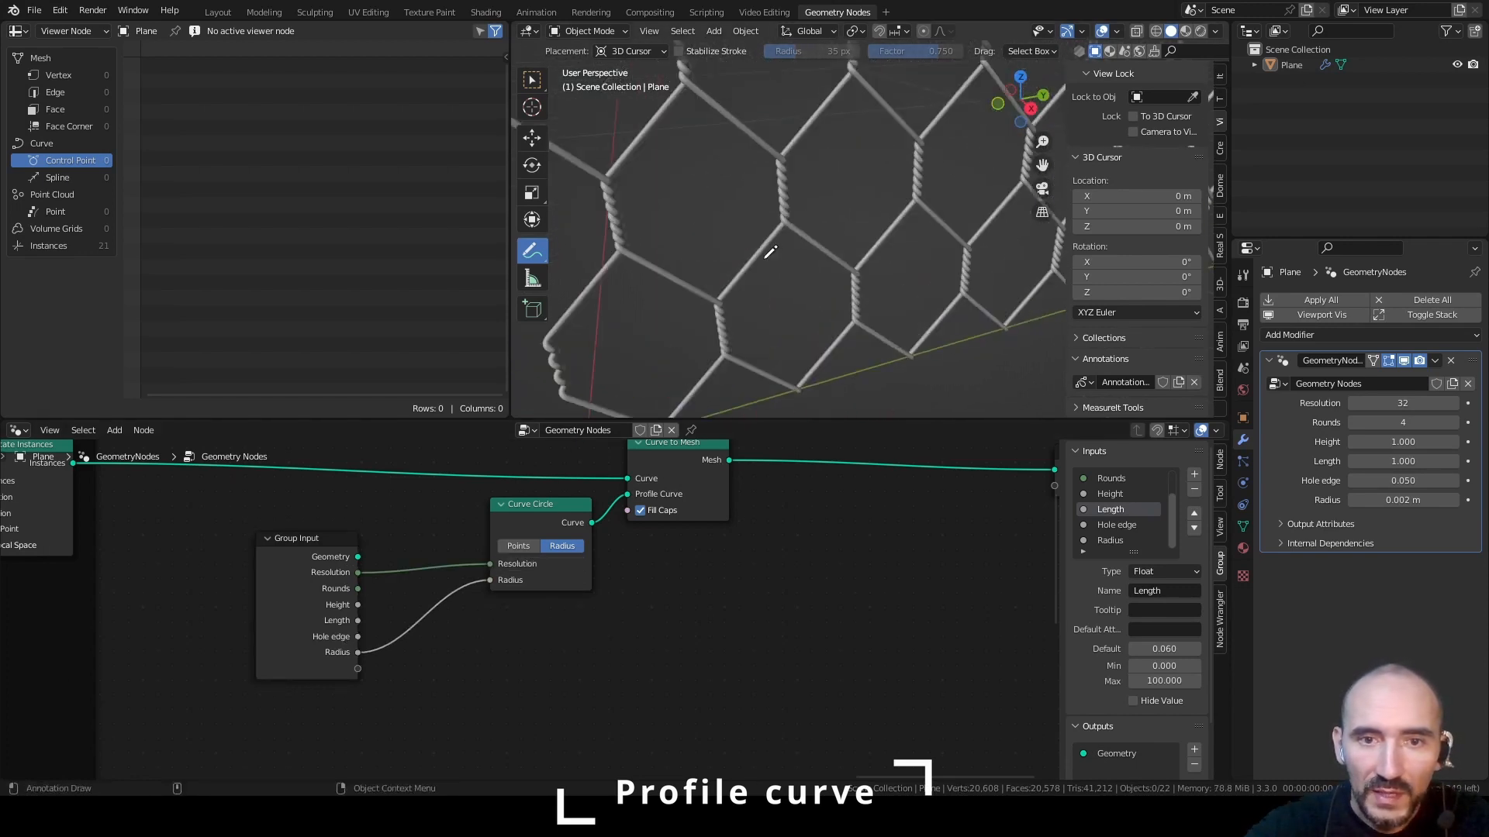
Gather the new Group Input, Curve Circle and Curve to Mesh nodes in a frame labelled "Profile curve"
{"action": "left_click_drag", "start_coordinate": [335, 565], "coordinate": [450, 526]}
{"action": "scroll", "coordinate": [564, 514], "scroll_direction": "down", "scroll_amount": 2}
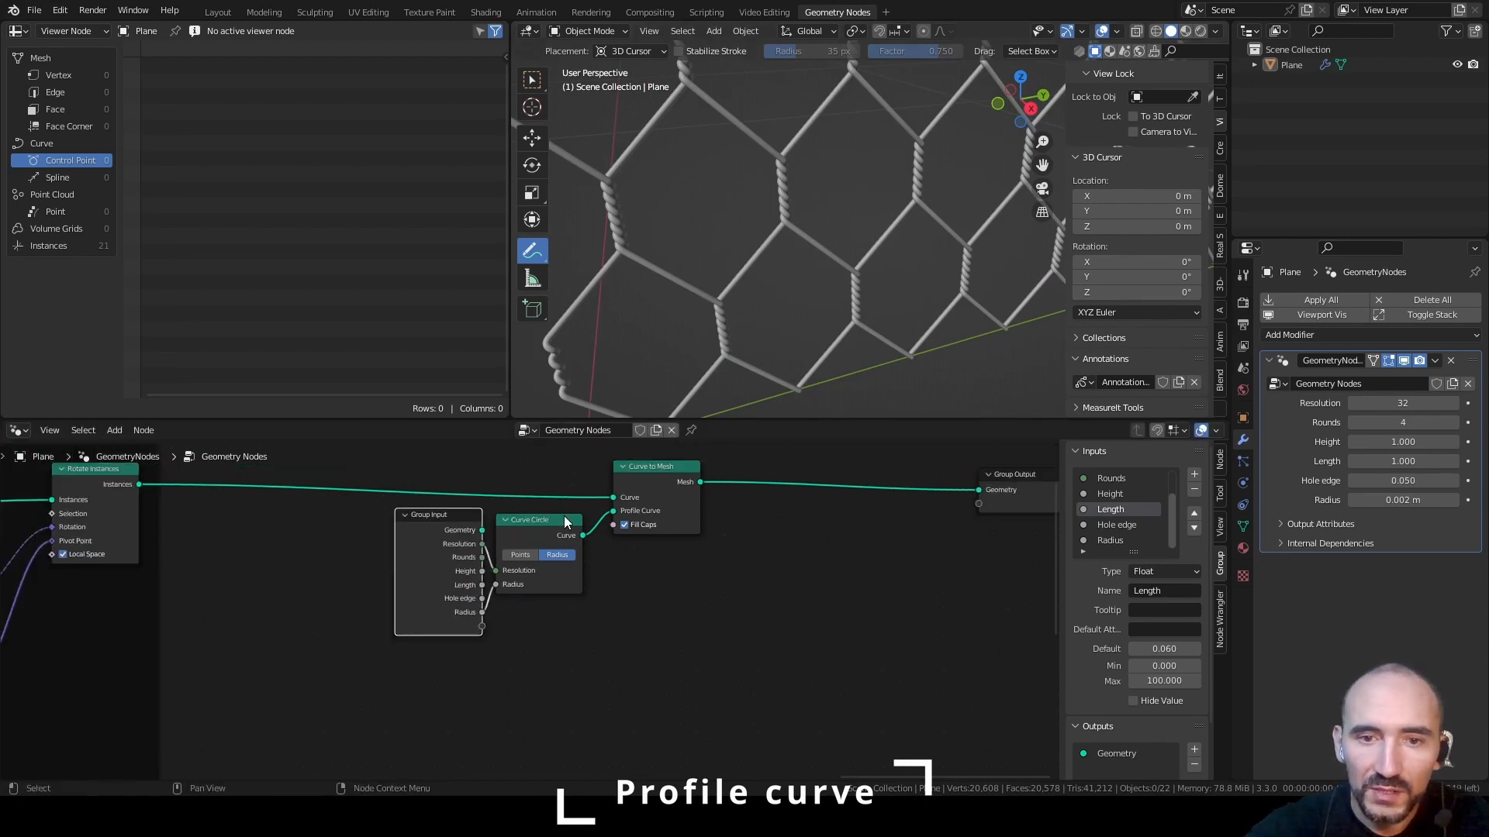
{"action": "middle_click_drag", "start_coordinate": [565, 515], "coordinate": [484, 593]}
{"action": "left_click_drag", "start_coordinate": [291, 504], "coordinate": [593, 659]}
{"action": "key", "text": "ctrl+j"}
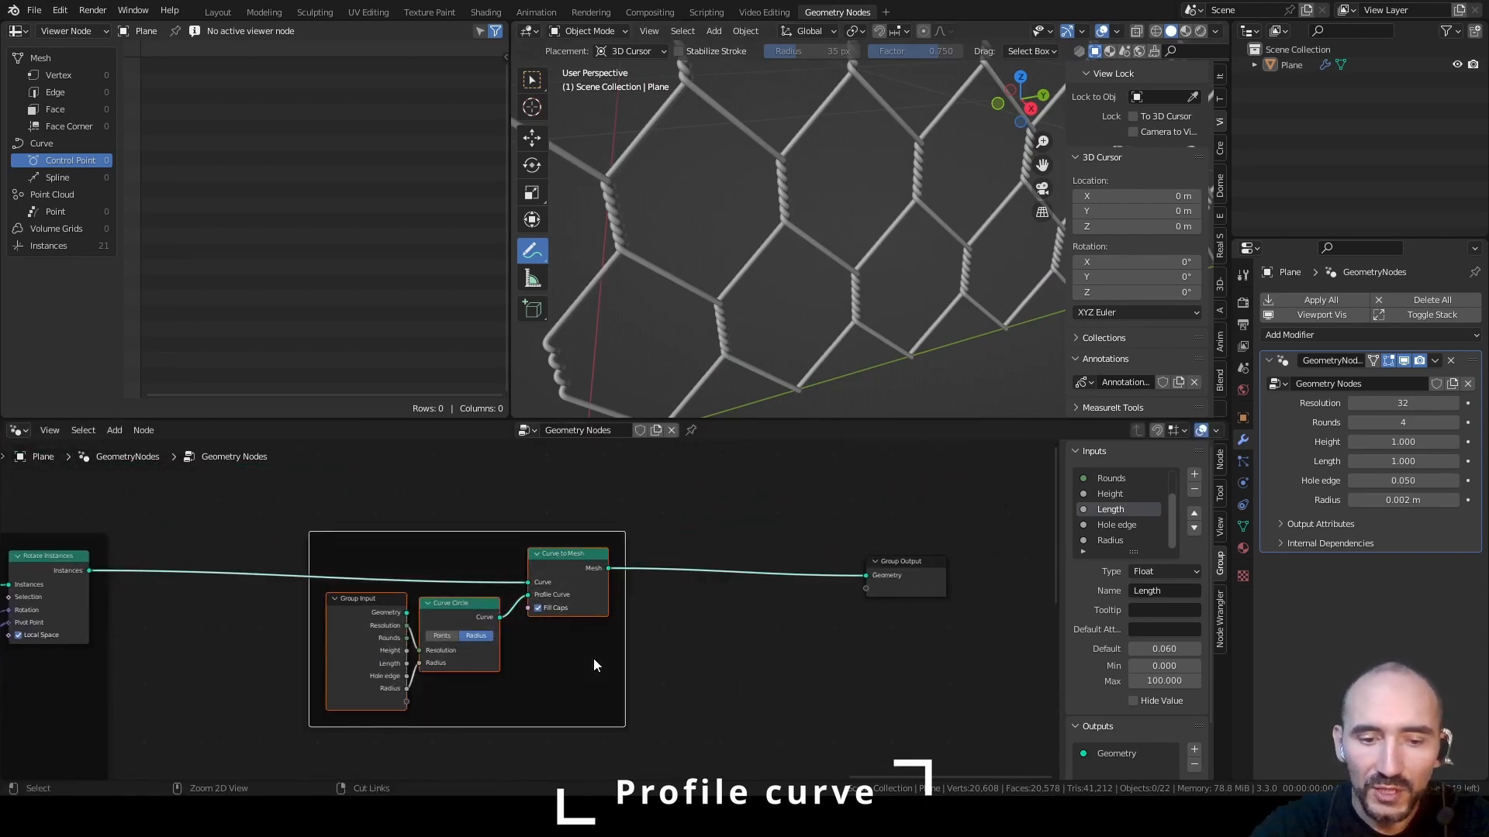
{"action": "key", "text": "F2"}
{"action": "type", "text": "Profile curve"}
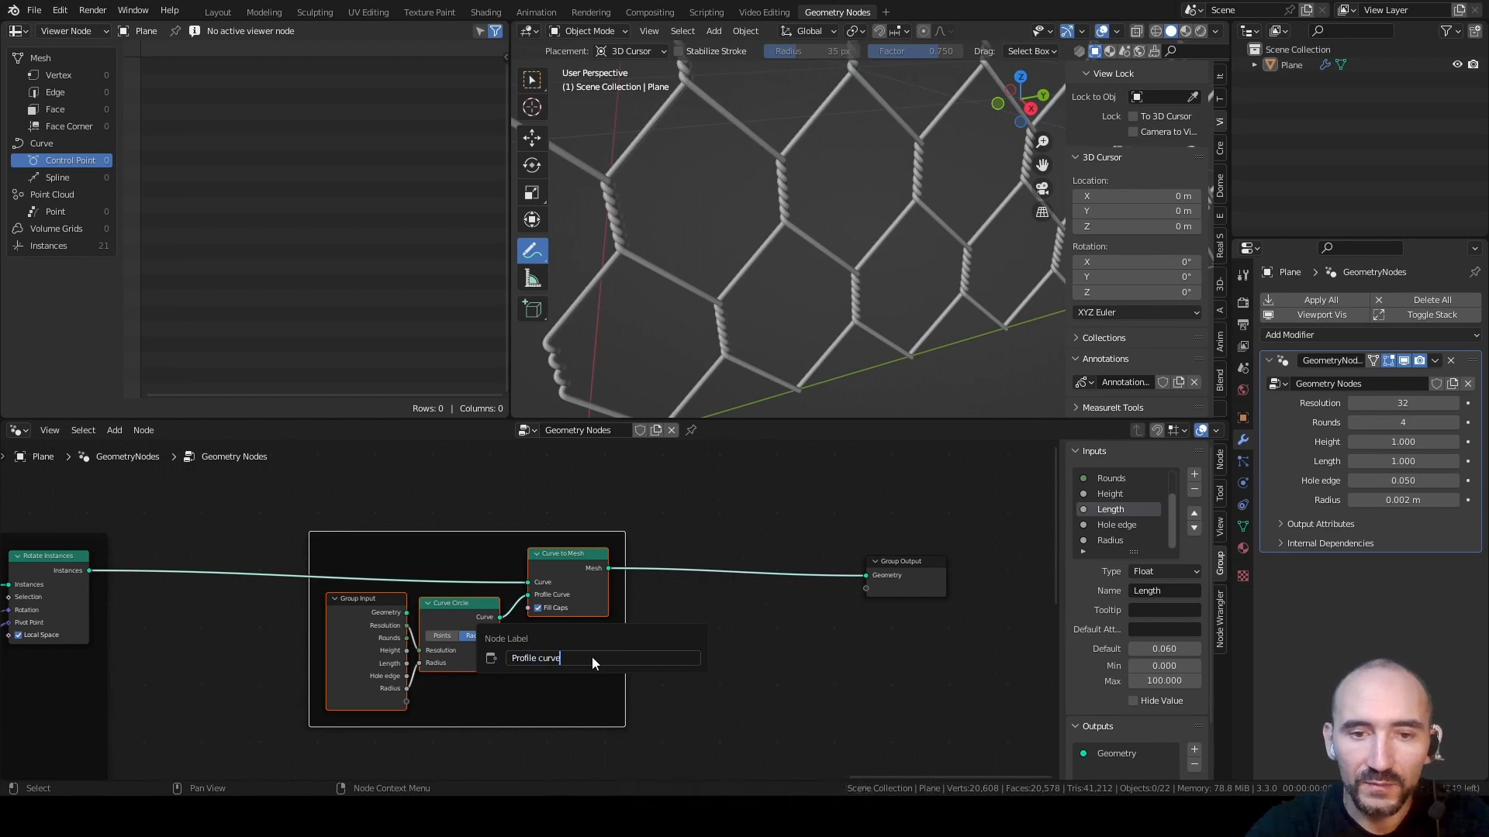
{"action": "key", "text": "Return"}
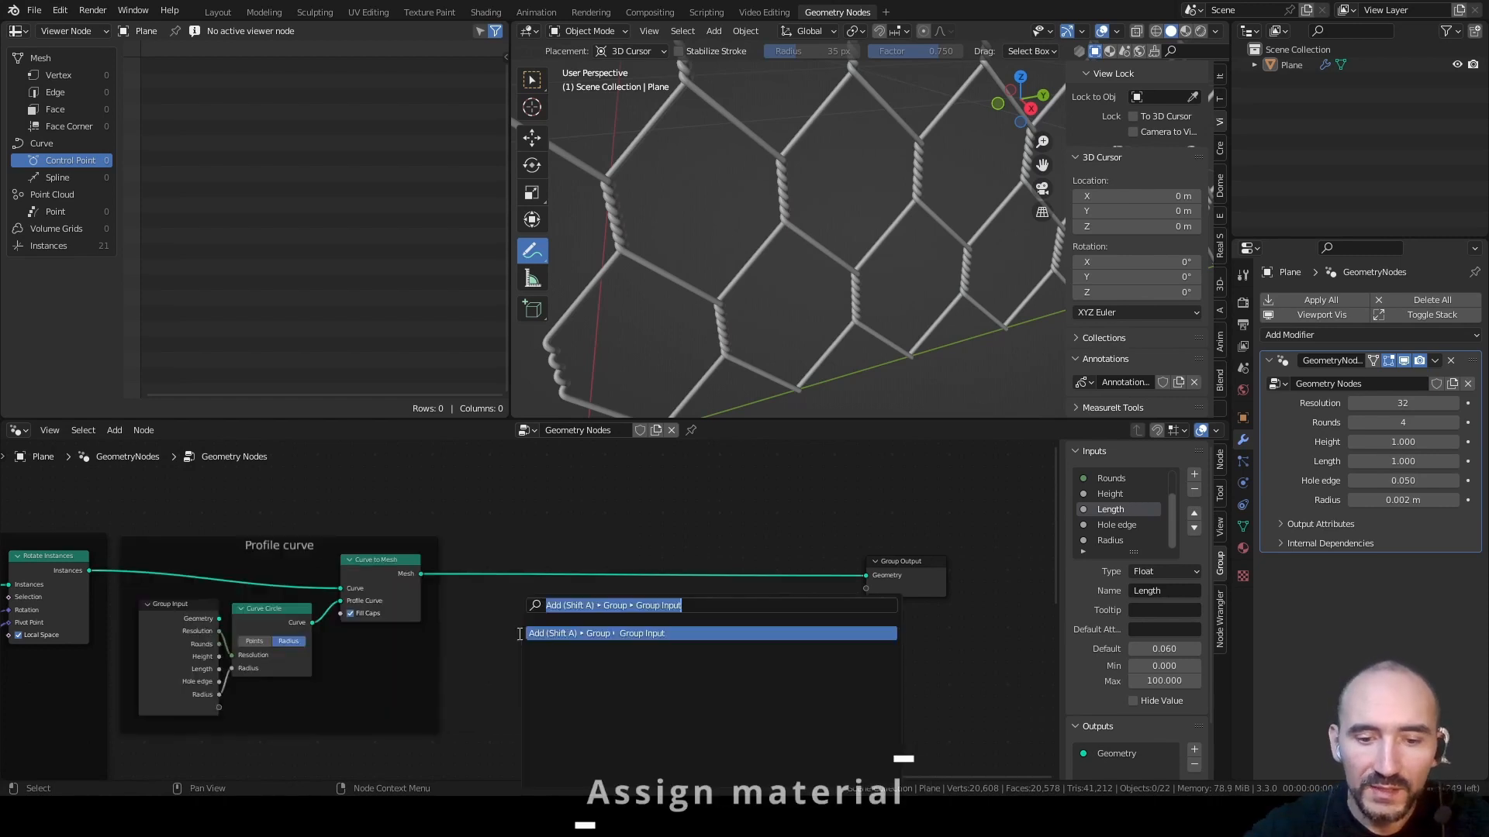
Insert a Set Material node between Curve to Mesh and Group Output
{"action": "type", "text": "set mate"}
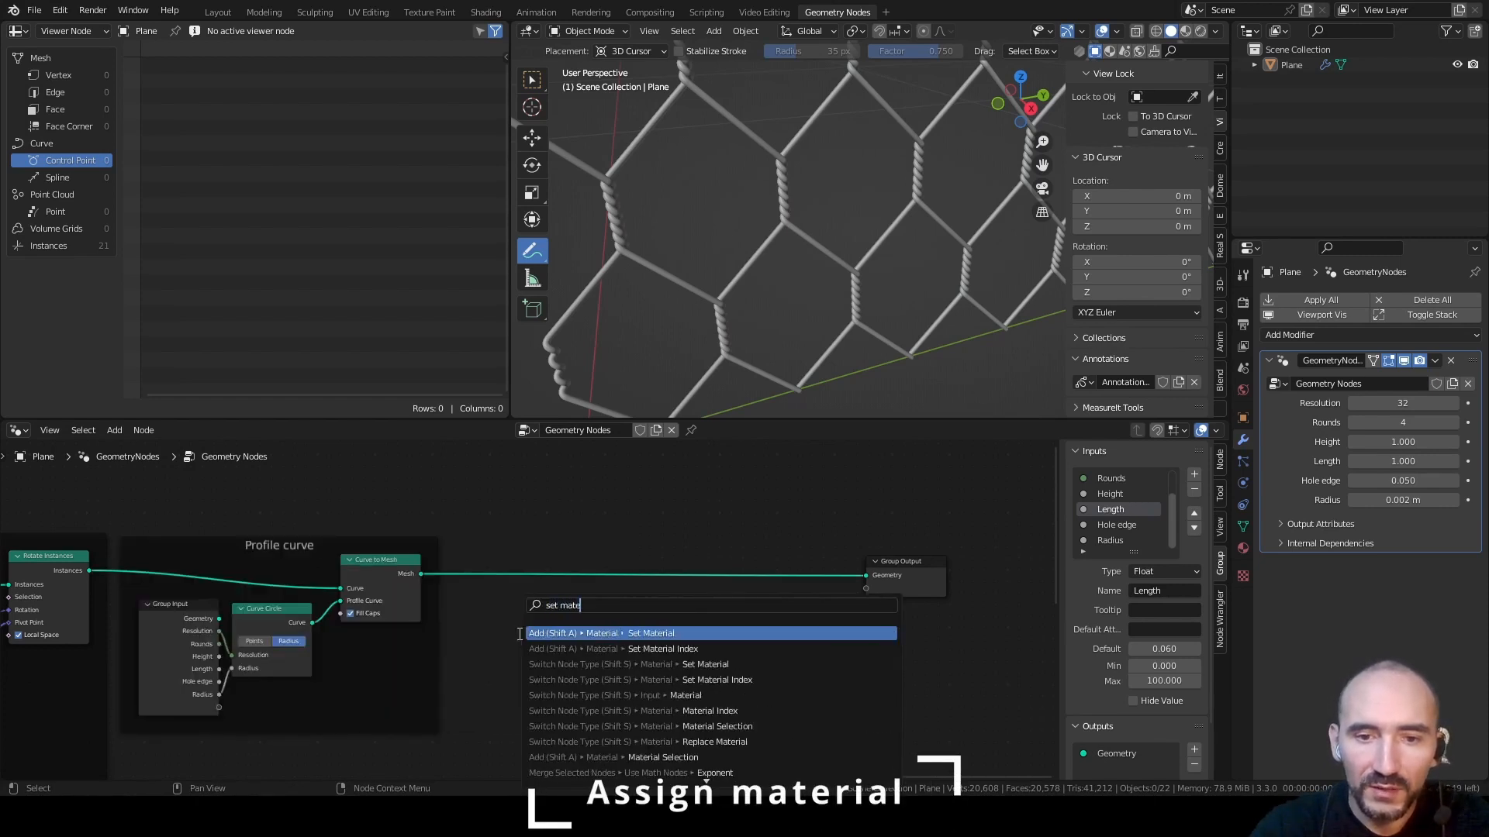
{"action": "key", "text": "Return"}
{"action": "left_click", "coordinate": [512, 559]}
Create a material named Metal on the plane with Roughness 0.050 and Metallic 1.000
{"action": "left_click", "coordinate": [1245, 548]}
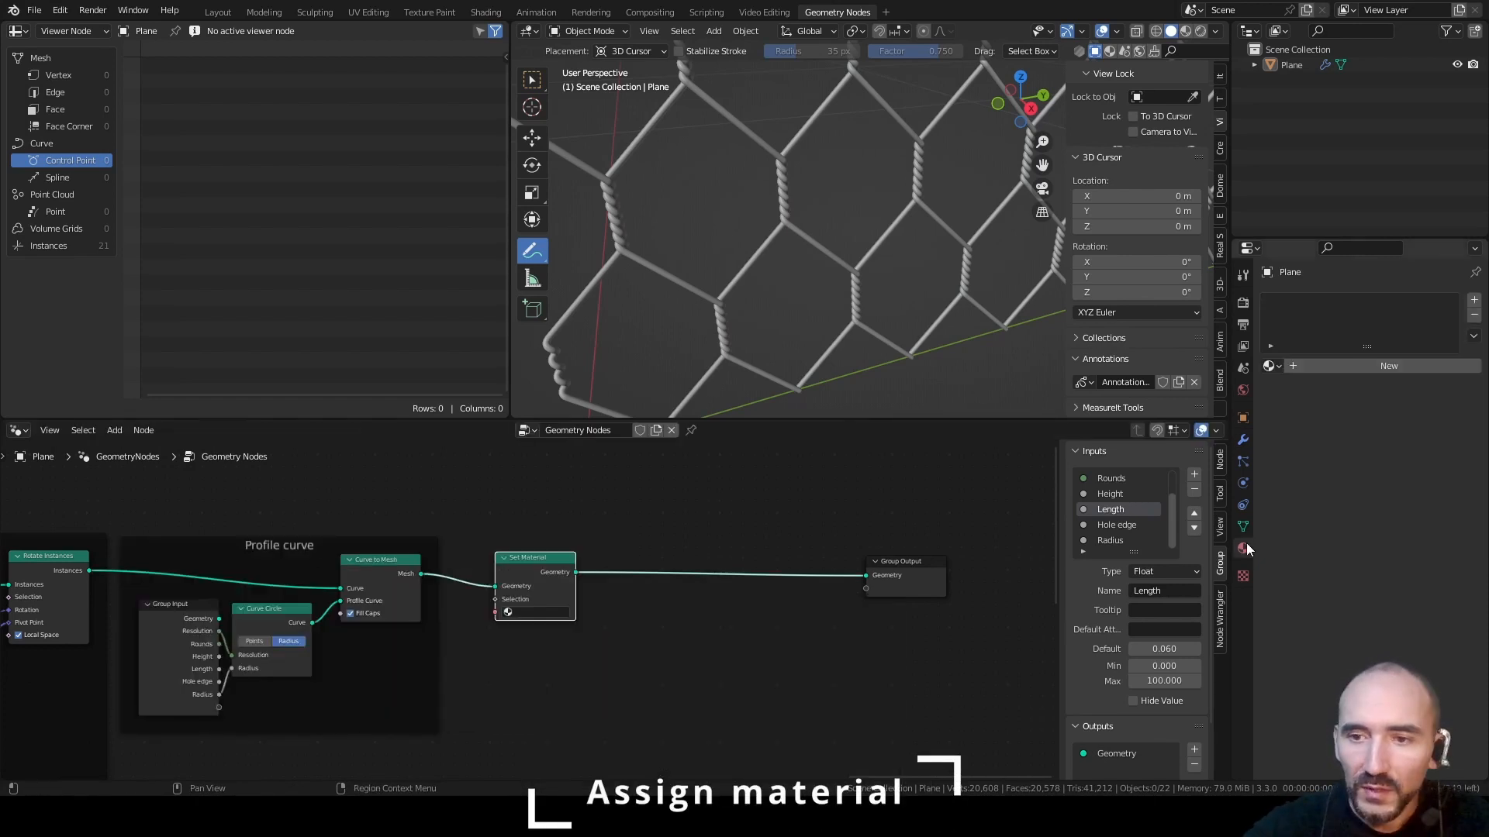
{"action": "left_click", "coordinate": [1319, 360]}
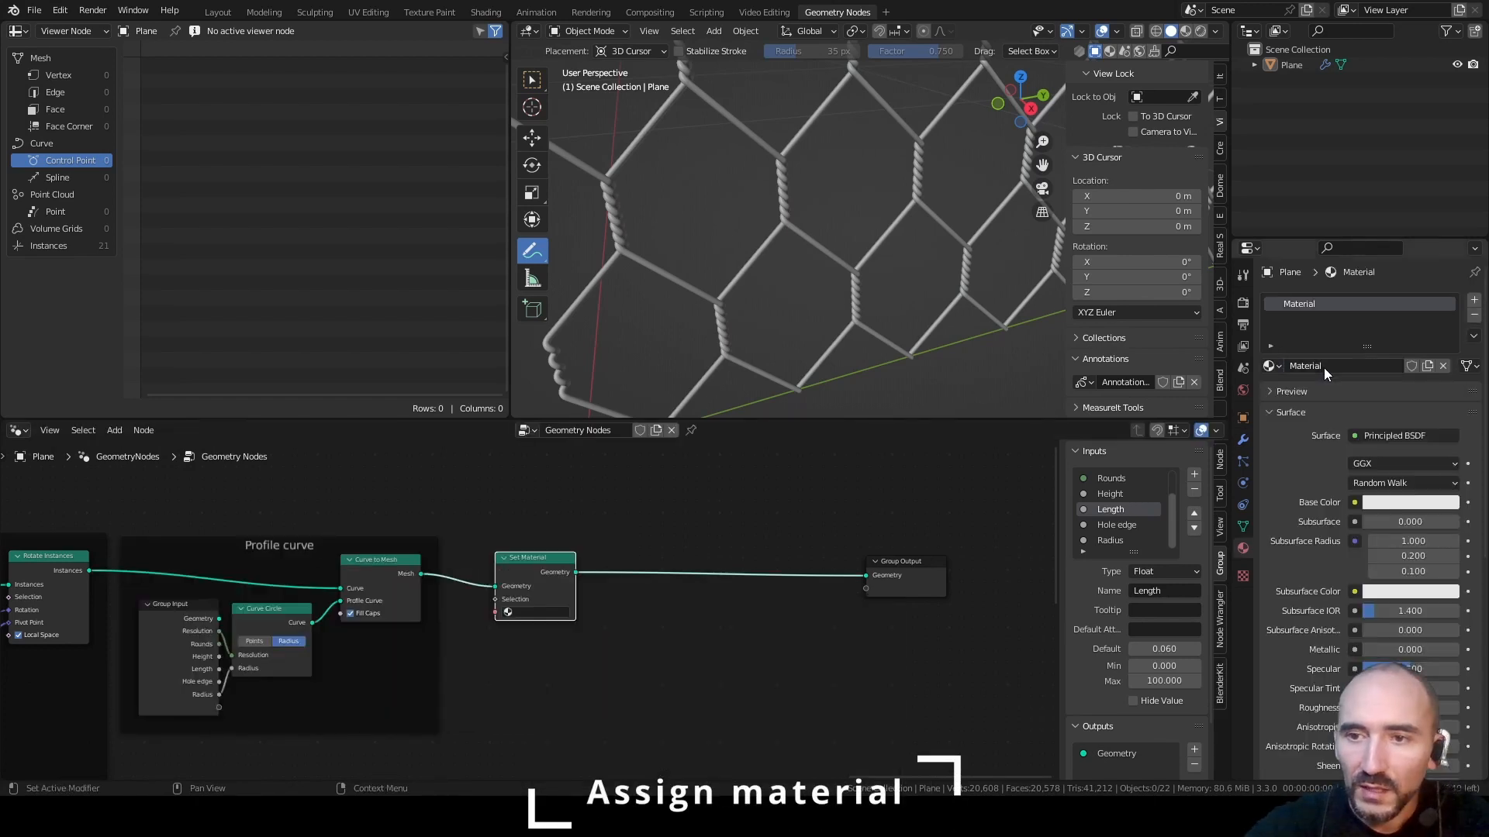
{"action": "double_click", "coordinate": [1323, 367]}
{"action": "type", "text": "Metal"}
{"action": "key", "text": "Return"}
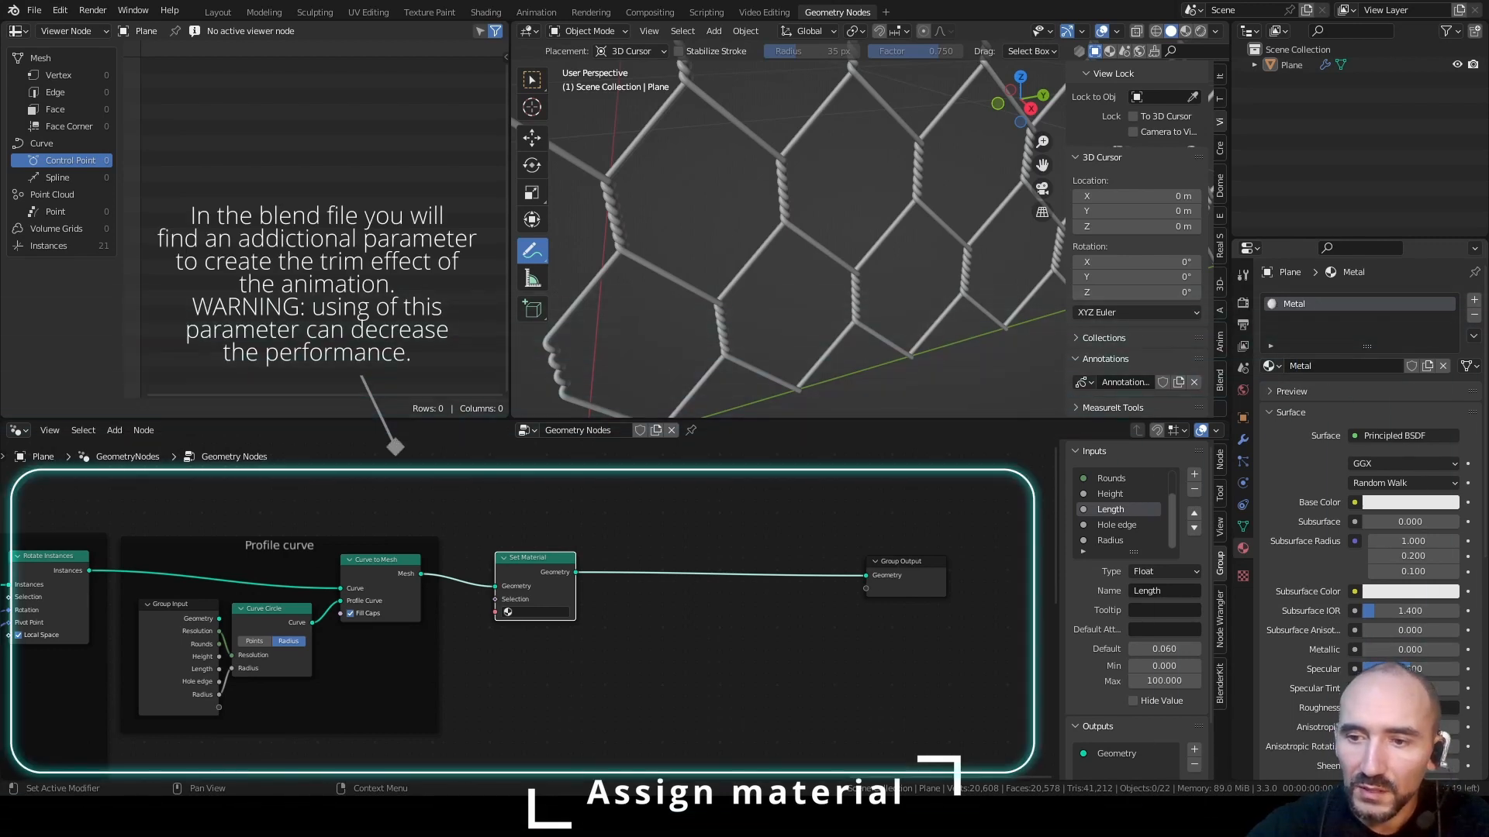
{"action": "scroll", "coordinate": [1319, 556], "scroll_direction": "down", "scroll_amount": 4}
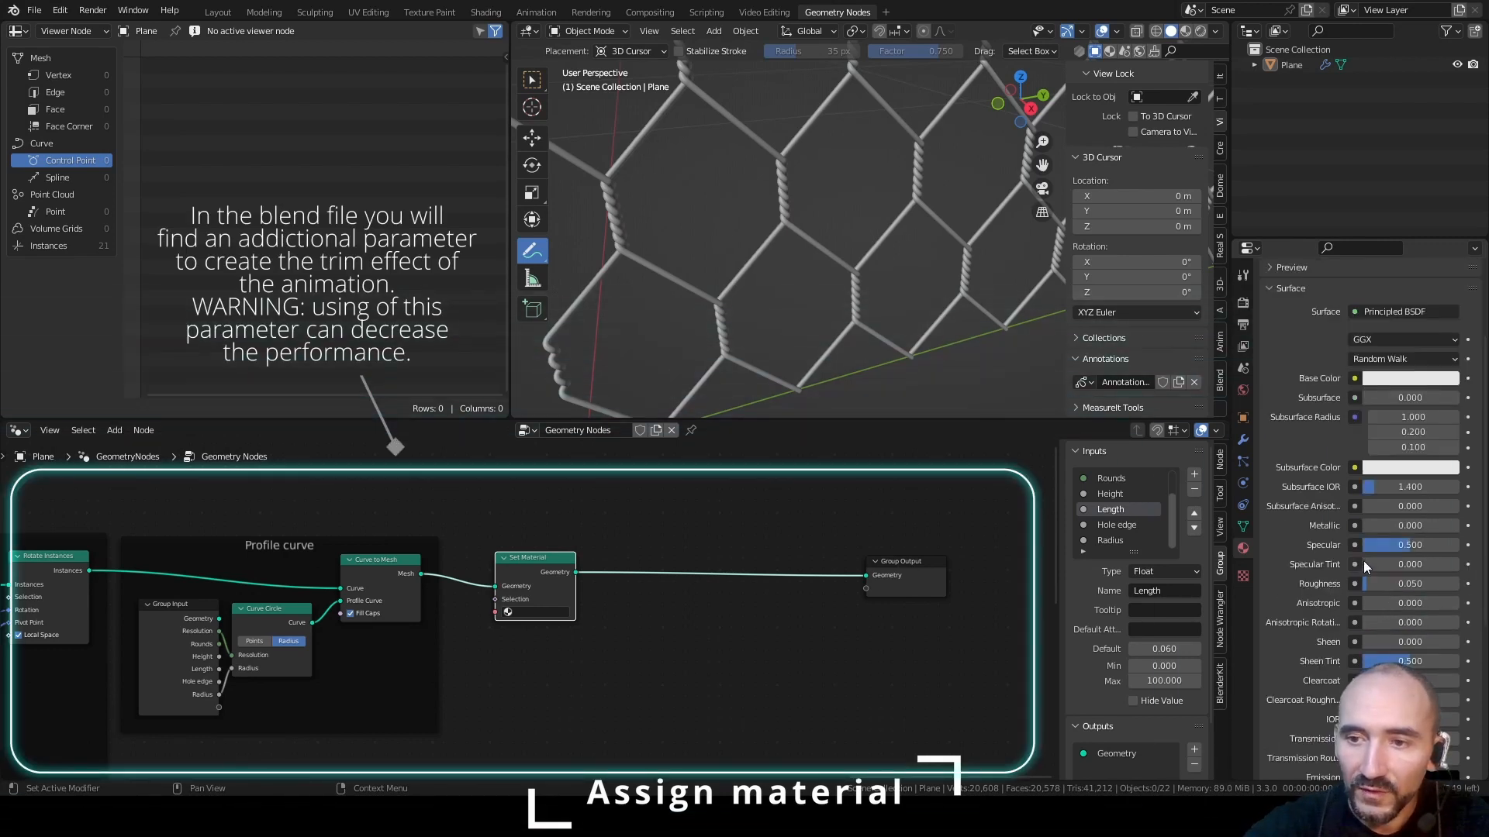
{"action": "scroll", "coordinate": [1367, 565], "scroll_direction": "up", "scroll_amount": 4}
{"action": "left_click_drag", "start_coordinate": [1388, 650], "coordinate": [1391, 649]}
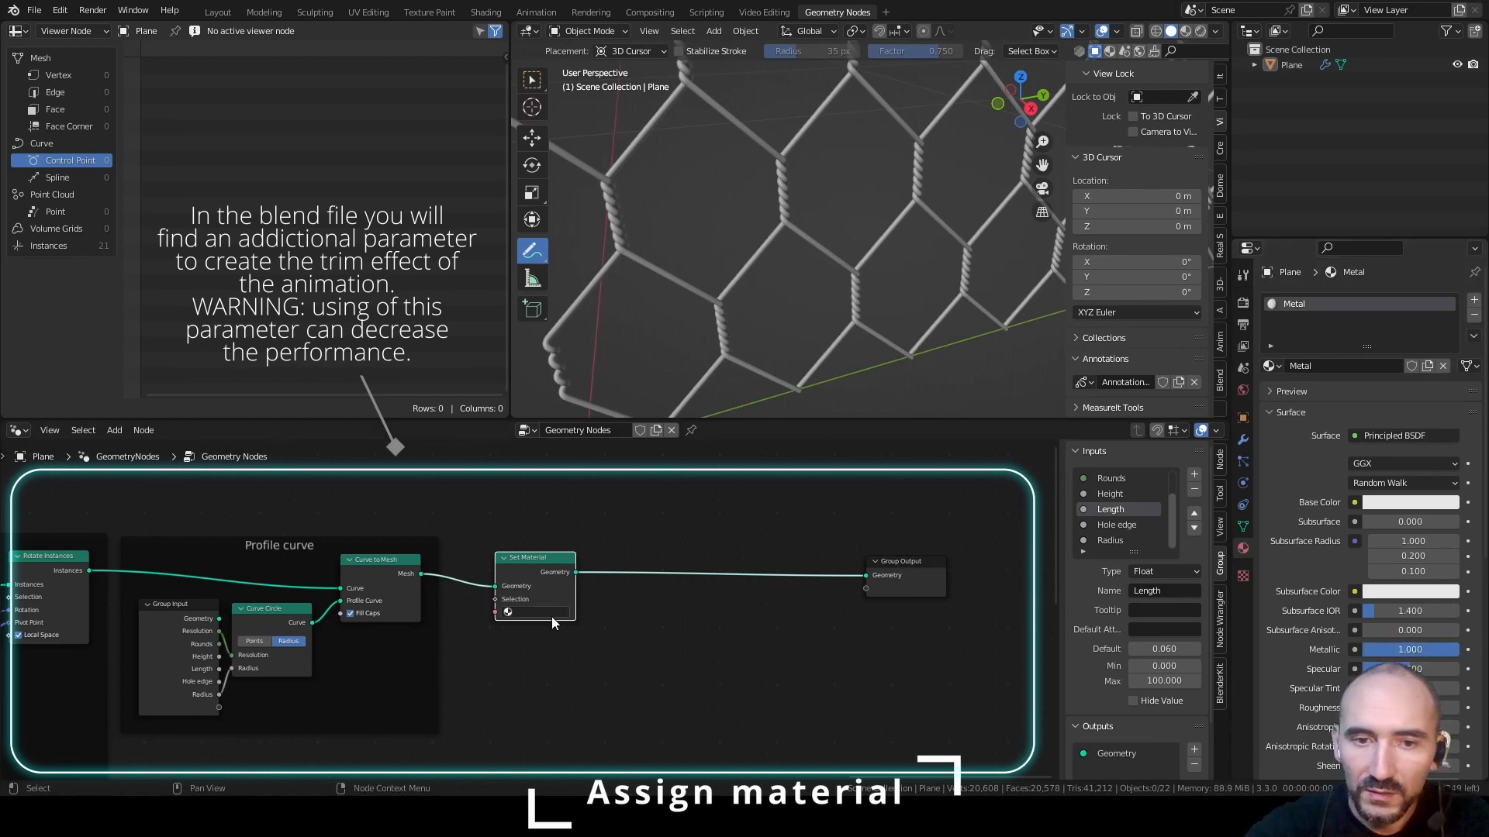
Assign the Metal material in the Set Material node, move Group Output next to it, and save the file
{"action": "left_click", "coordinate": [507, 613]}
{"action": "left_click", "coordinate": [527, 636]}
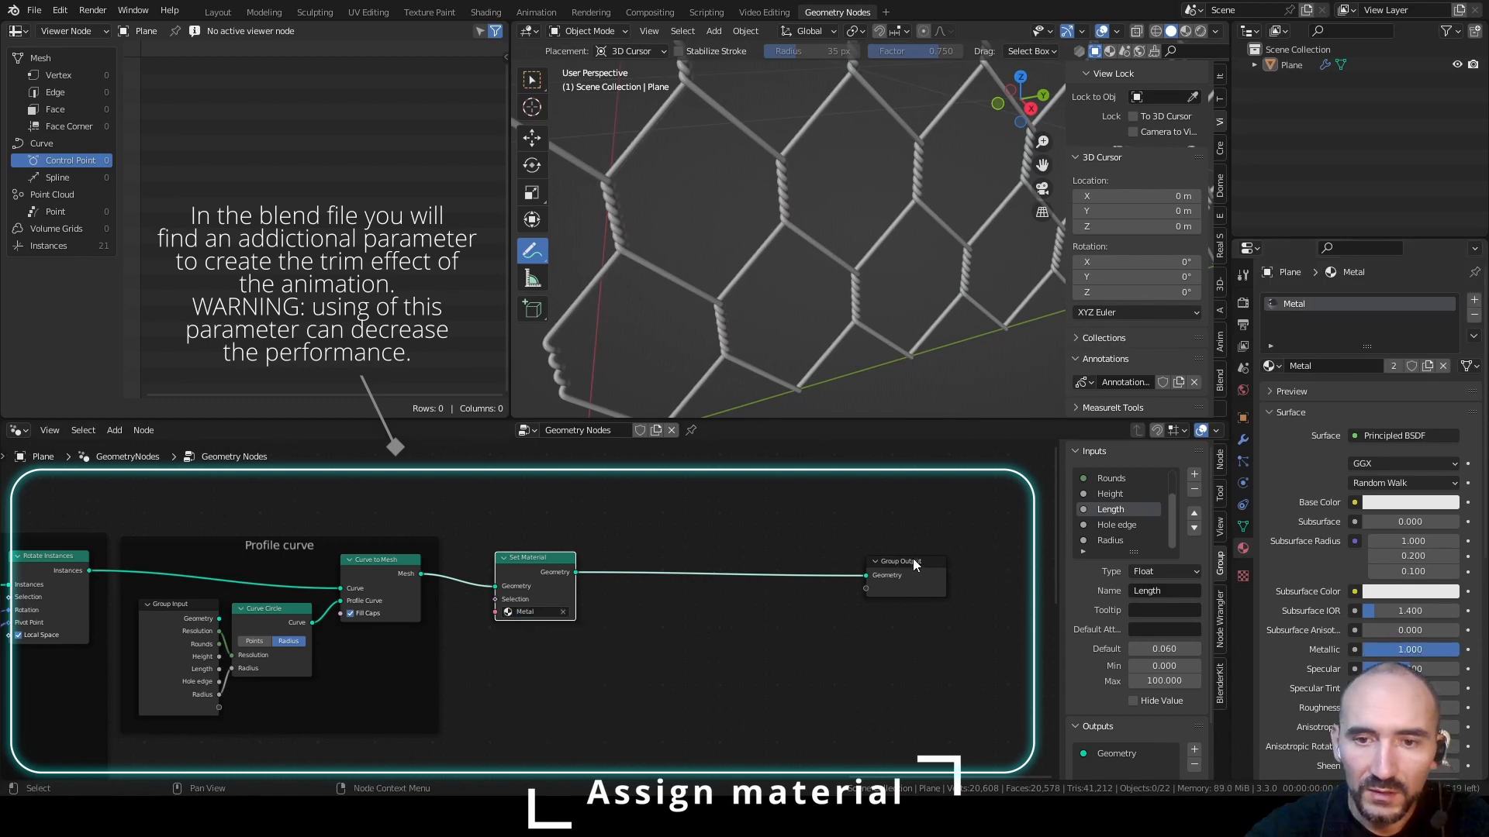
{"action": "left_click_drag", "start_coordinate": [912, 560], "coordinate": [667, 572]}
{"action": "key", "text": "ctrl+s"}
Switch the 3D viewport to material preview shading and hide its sidebar to view the metal mesh
{"action": "left_click", "coordinate": [1185, 31]}
{"action": "key", "text": "n"}
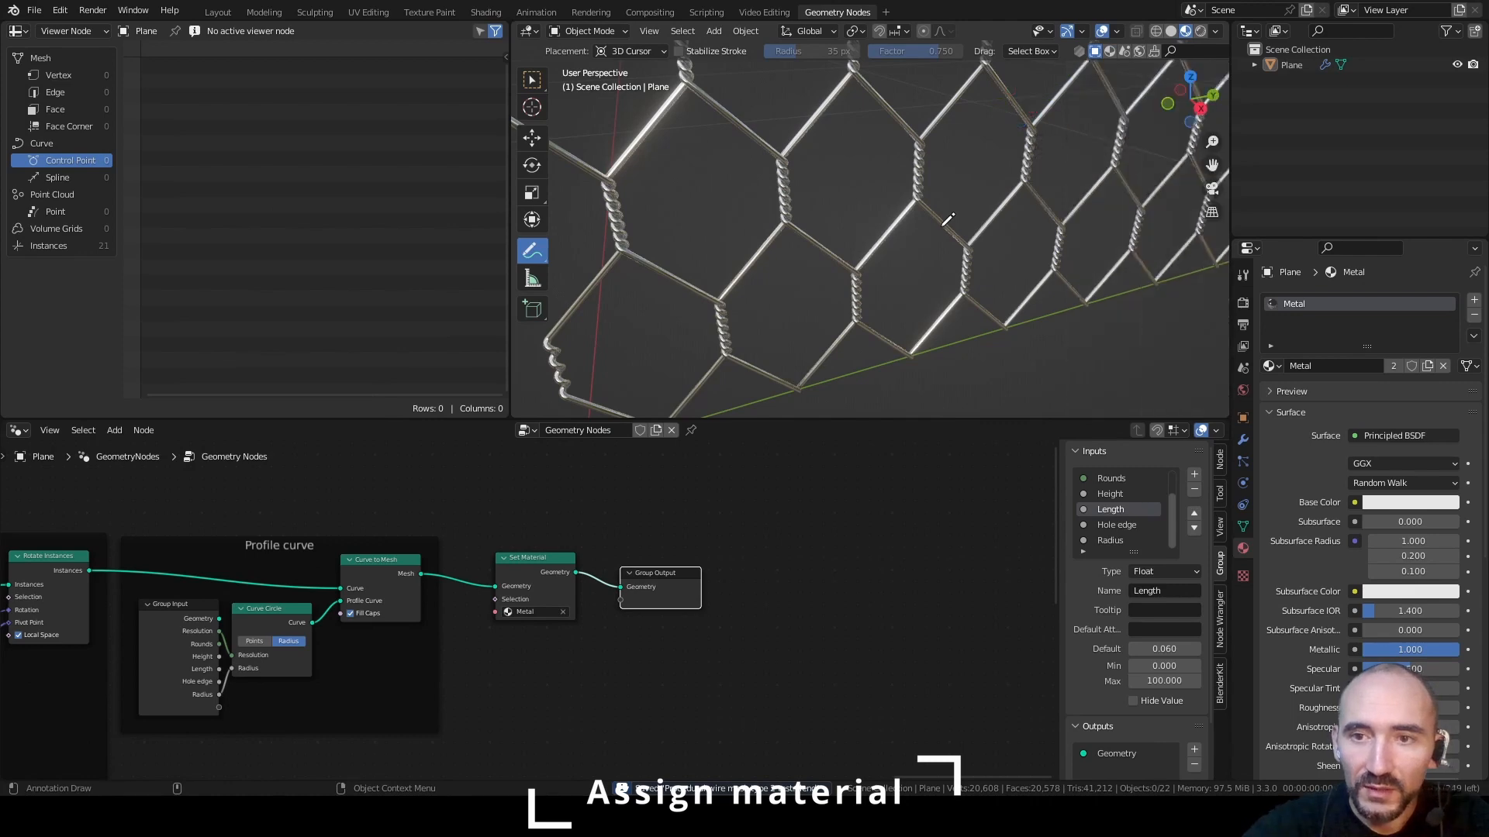
{"action": "scroll", "coordinate": [947, 222], "scroll_direction": "down", "scroll_amount": 6}
{"action": "middle_click_drag", "start_coordinate": [988, 151], "coordinate": [891, 300], "text": "alt"}
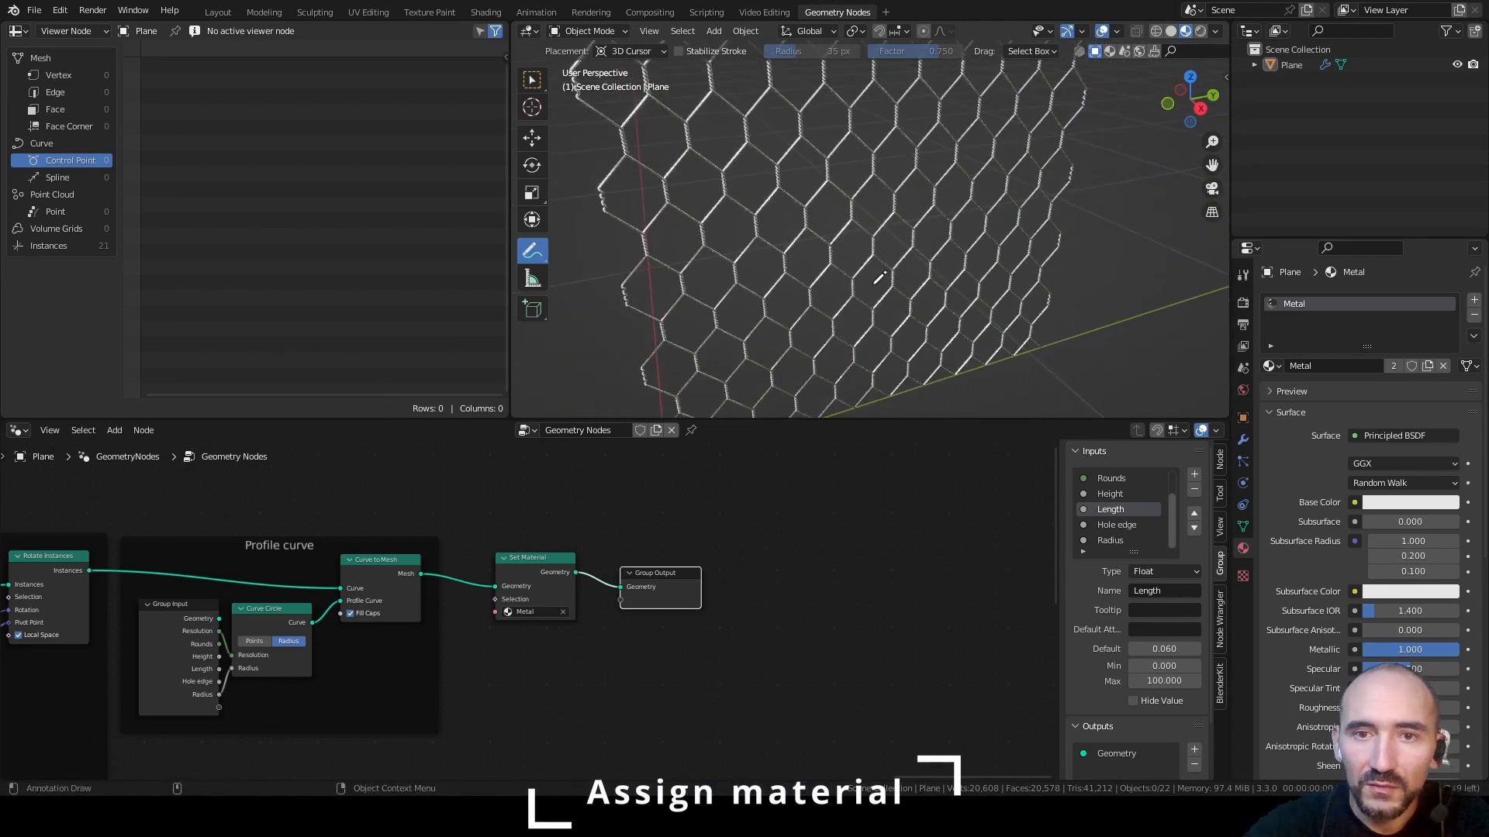
Review the complete node tree from end to end and save the file
{"action": "scroll", "coordinate": [496, 613], "scroll_direction": "down", "scroll_amount": 9}
{"action": "middle_click_drag", "start_coordinate": [333, 648], "coordinate": [837, 543]}
{"action": "middle_click_drag", "start_coordinate": [325, 535], "coordinate": [634, 587]}
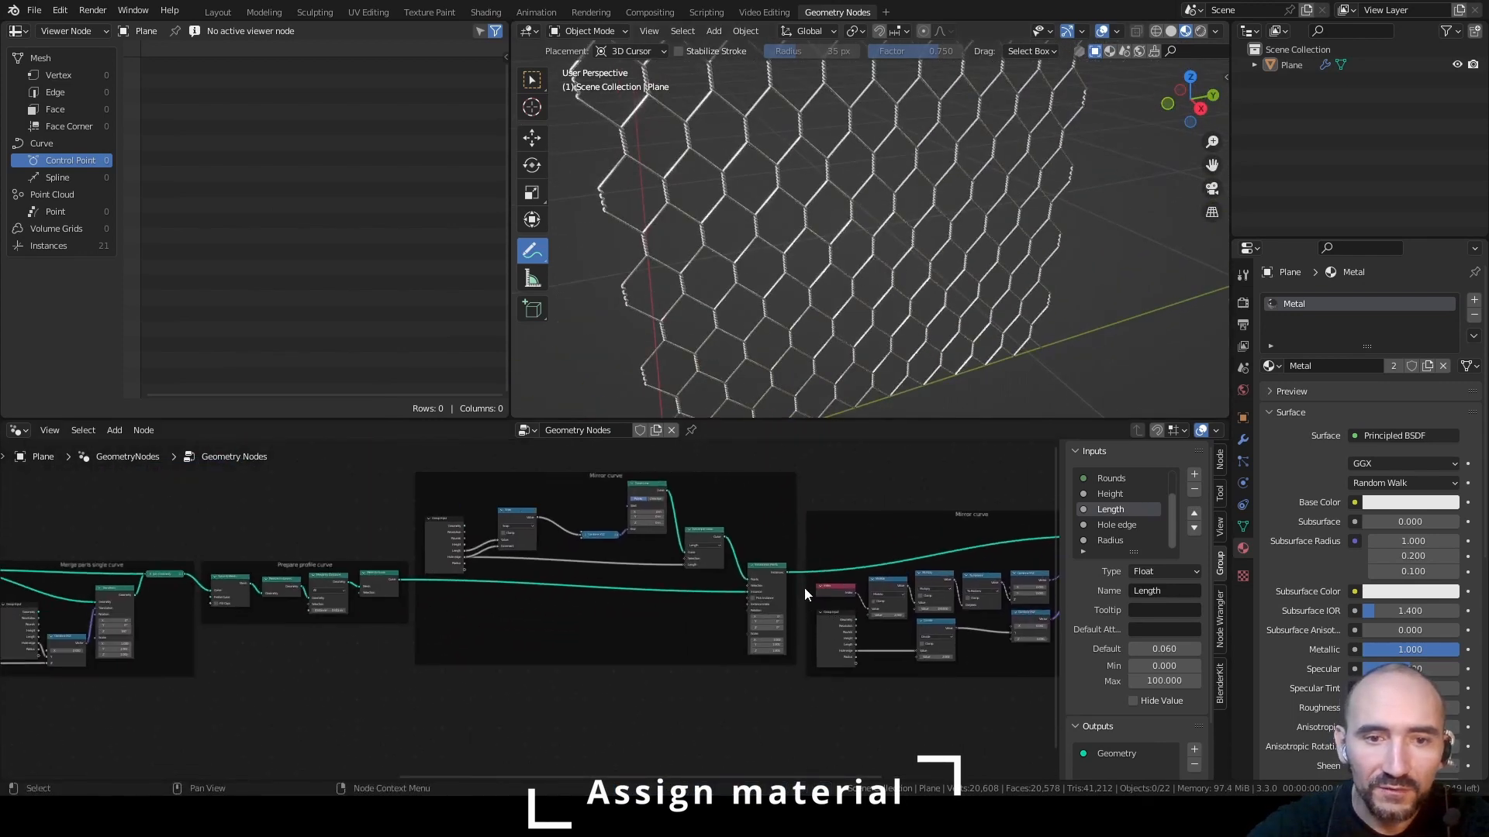
{"action": "scroll", "coordinate": [634, 586], "scroll_direction": "down", "scroll_amount": 6}
{"action": "scroll", "coordinate": [634, 587], "scroll_direction": "down", "scroll_amount": 5}
{"action": "middle_click_drag", "start_coordinate": [345, 610], "coordinate": [460, 593]}
{"action": "scroll", "coordinate": [461, 593], "scroll_direction": "up", "scroll_amount": 1}
{"action": "scroll", "coordinate": [461, 593], "scroll_direction": "down", "scroll_amount": 1}
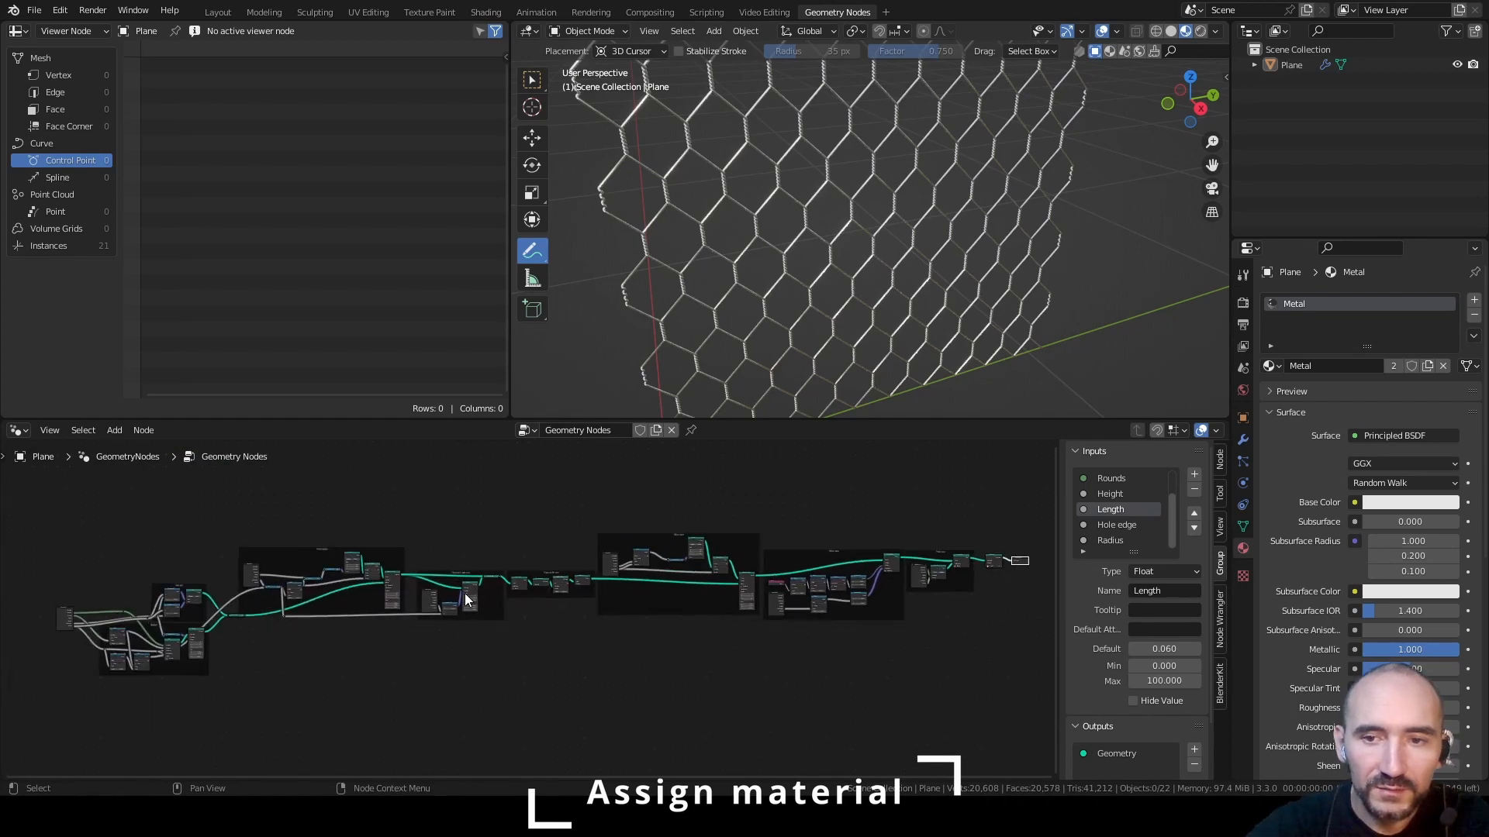
{"action": "key", "text": "ctrl+s"}
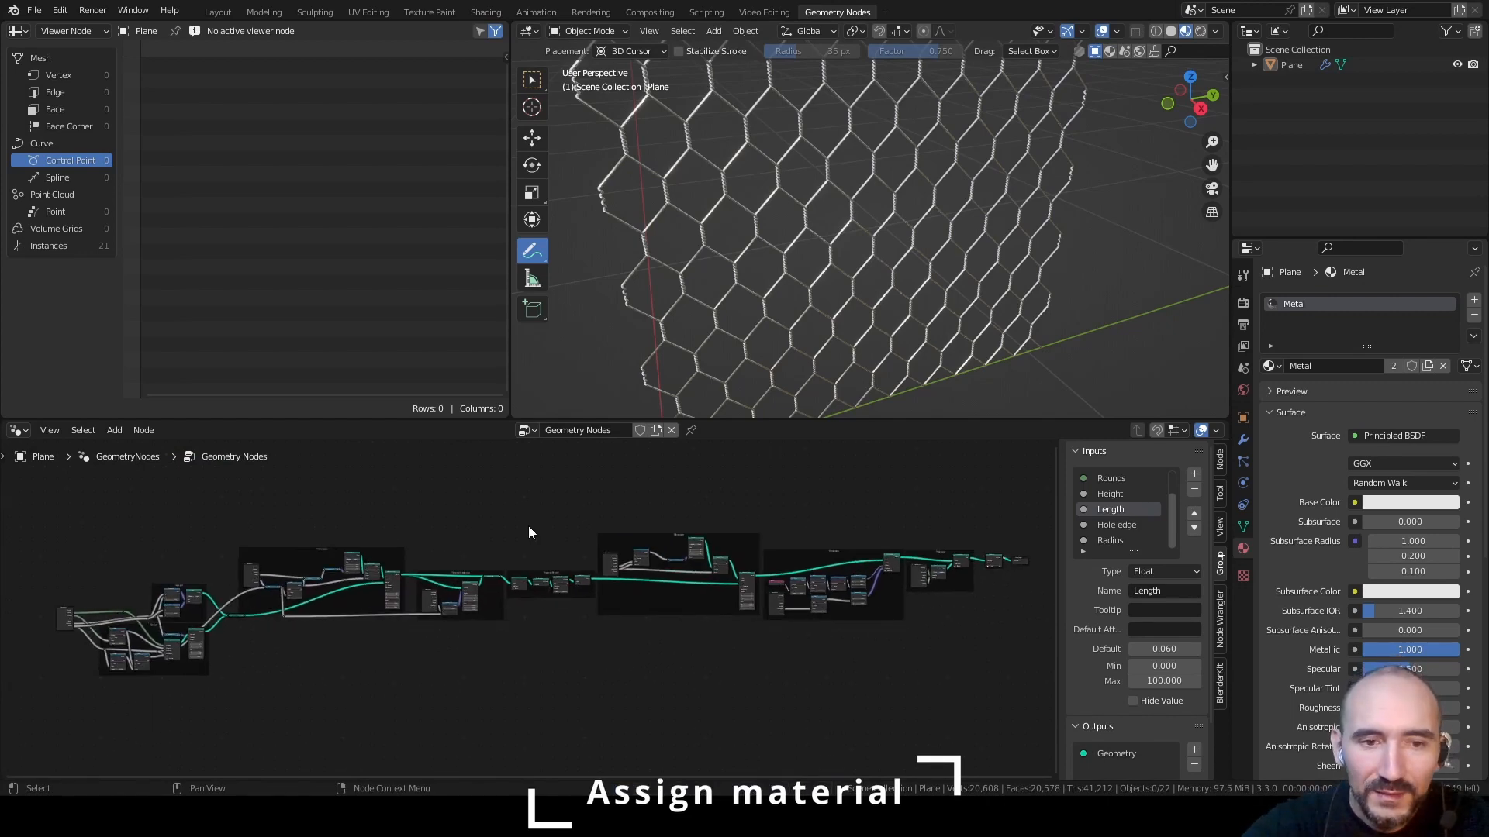
Switch to the Layout workspace in material preview and show the plane's modifier settings
{"action": "left_click", "coordinate": [217, 13]}
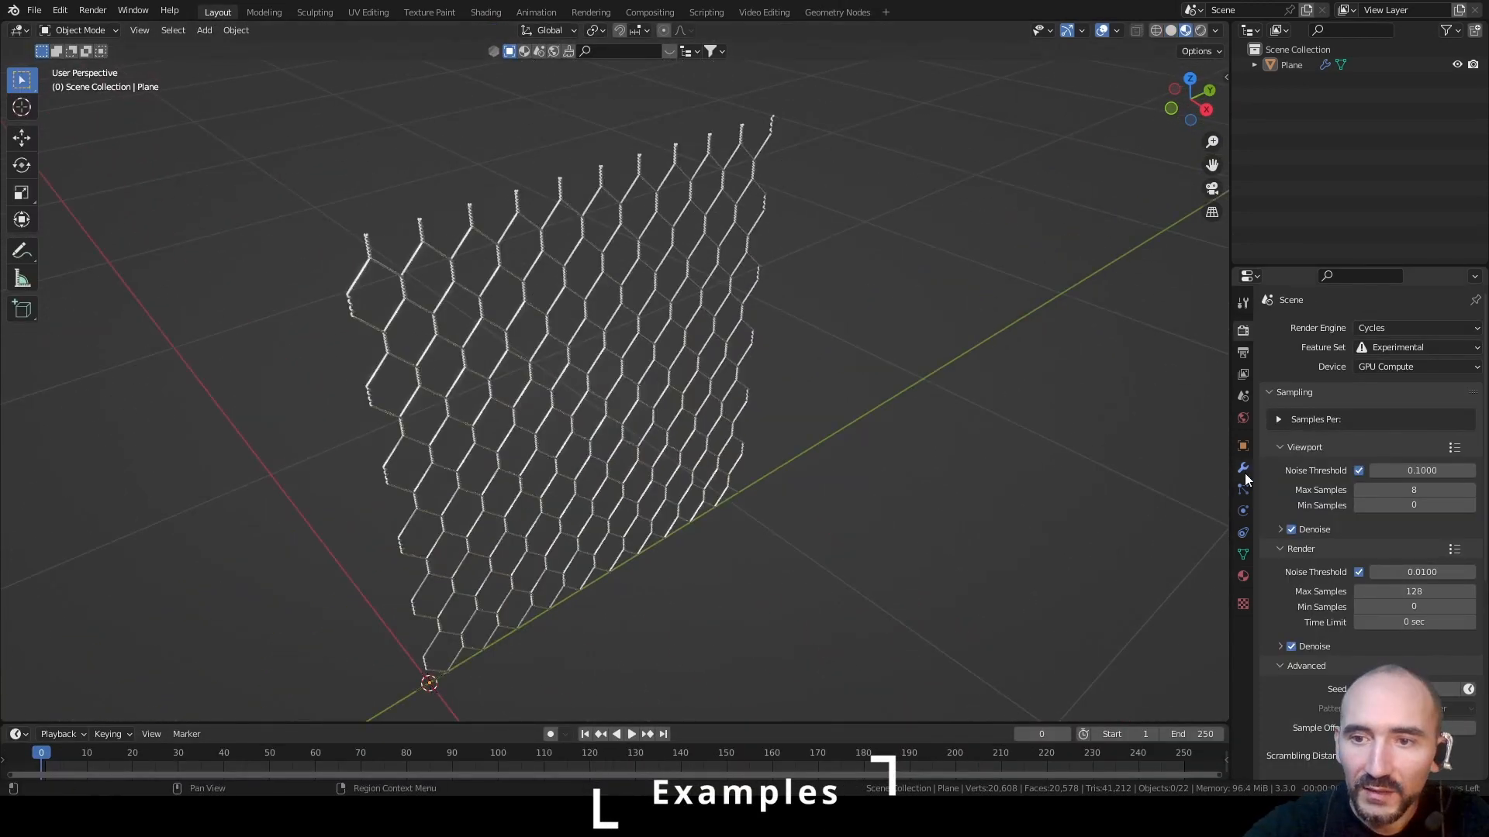
{"action": "left_click", "coordinate": [1243, 467]}
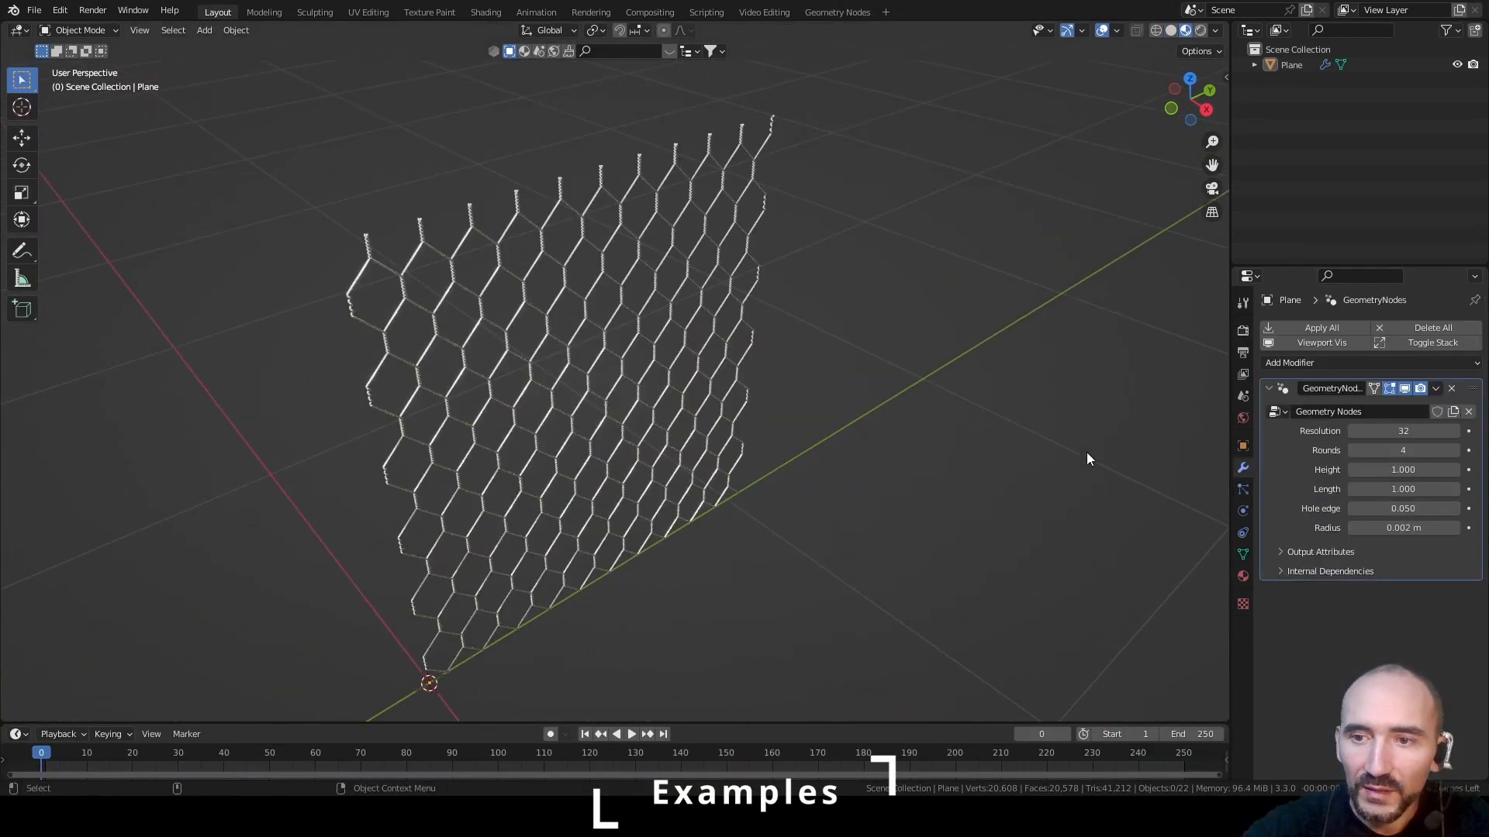
{"action": "middle_click_drag", "start_coordinate": [877, 447], "coordinate": [849, 417]}
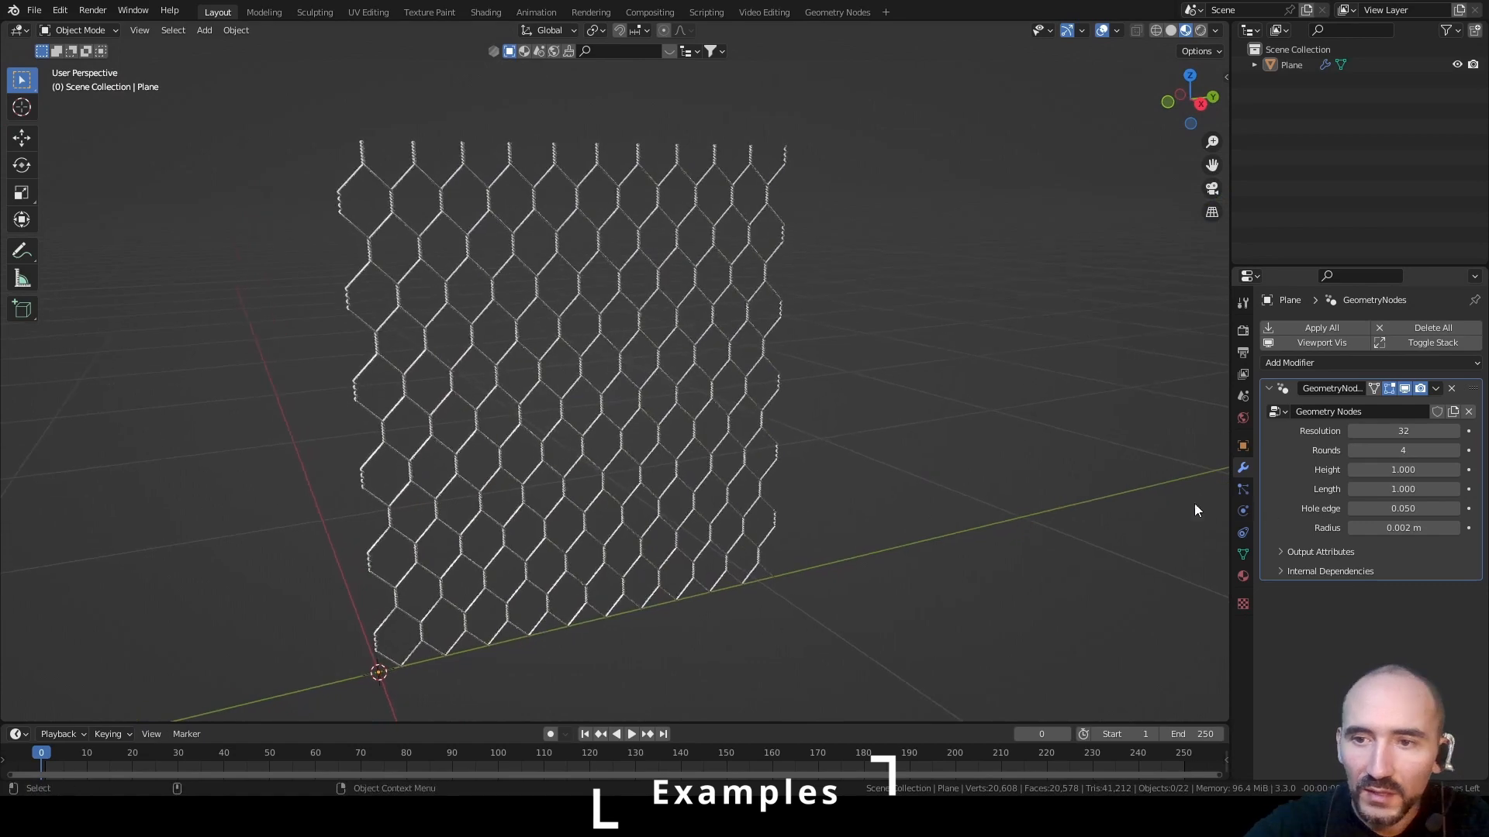
Set the Geometry Nodes modifier's Rounds to 1 and reduce Hole edge to 0.026
{"action": "left_click", "coordinate": [1353, 449]}
{"action": "left_click", "coordinate": [1354, 450]}
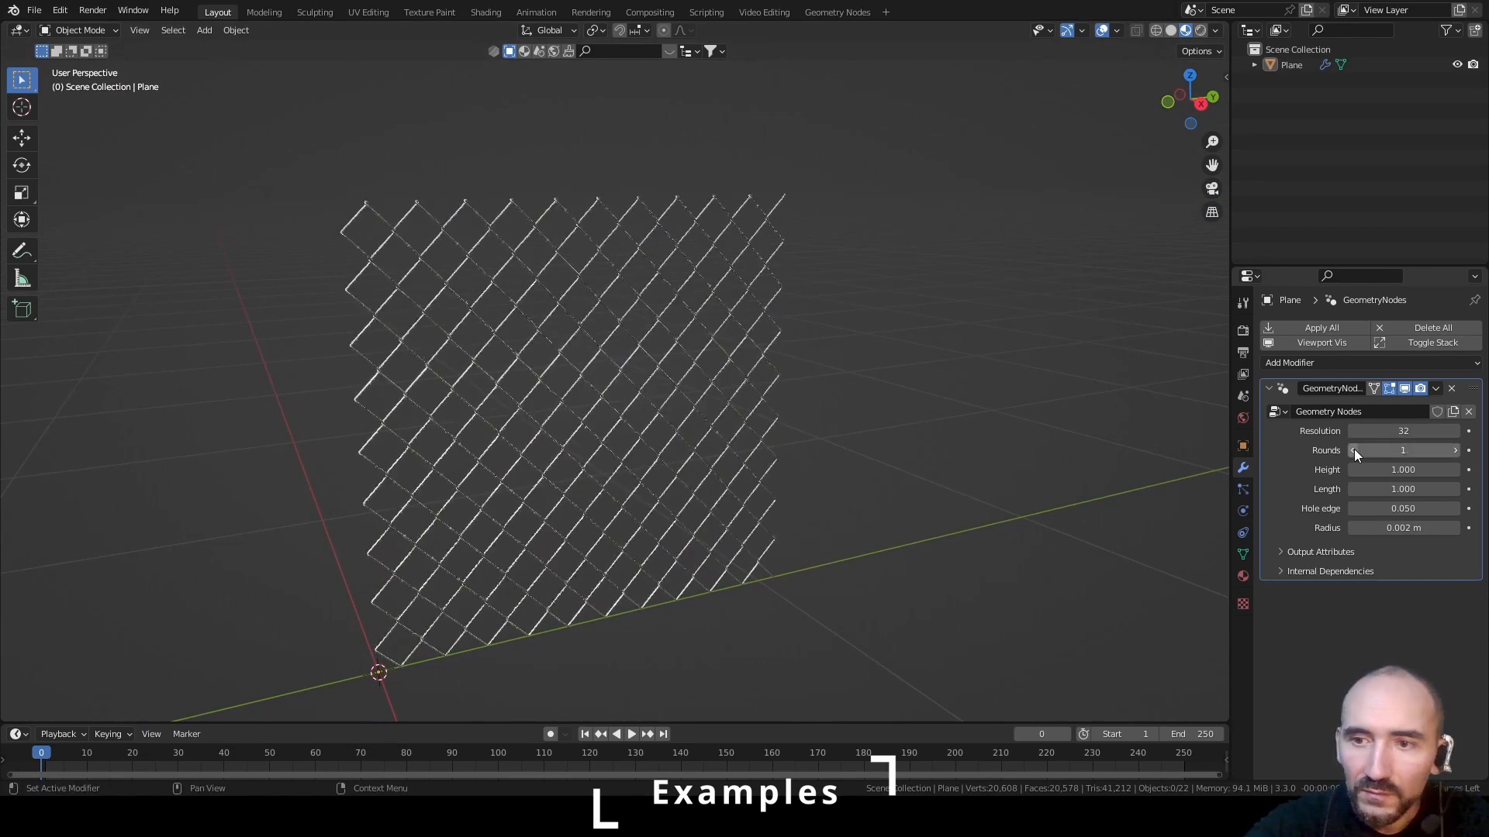
{"action": "left_click", "coordinate": [1354, 449]}
{"action": "middle_click_drag", "start_coordinate": [515, 579], "coordinate": [606, 468]}
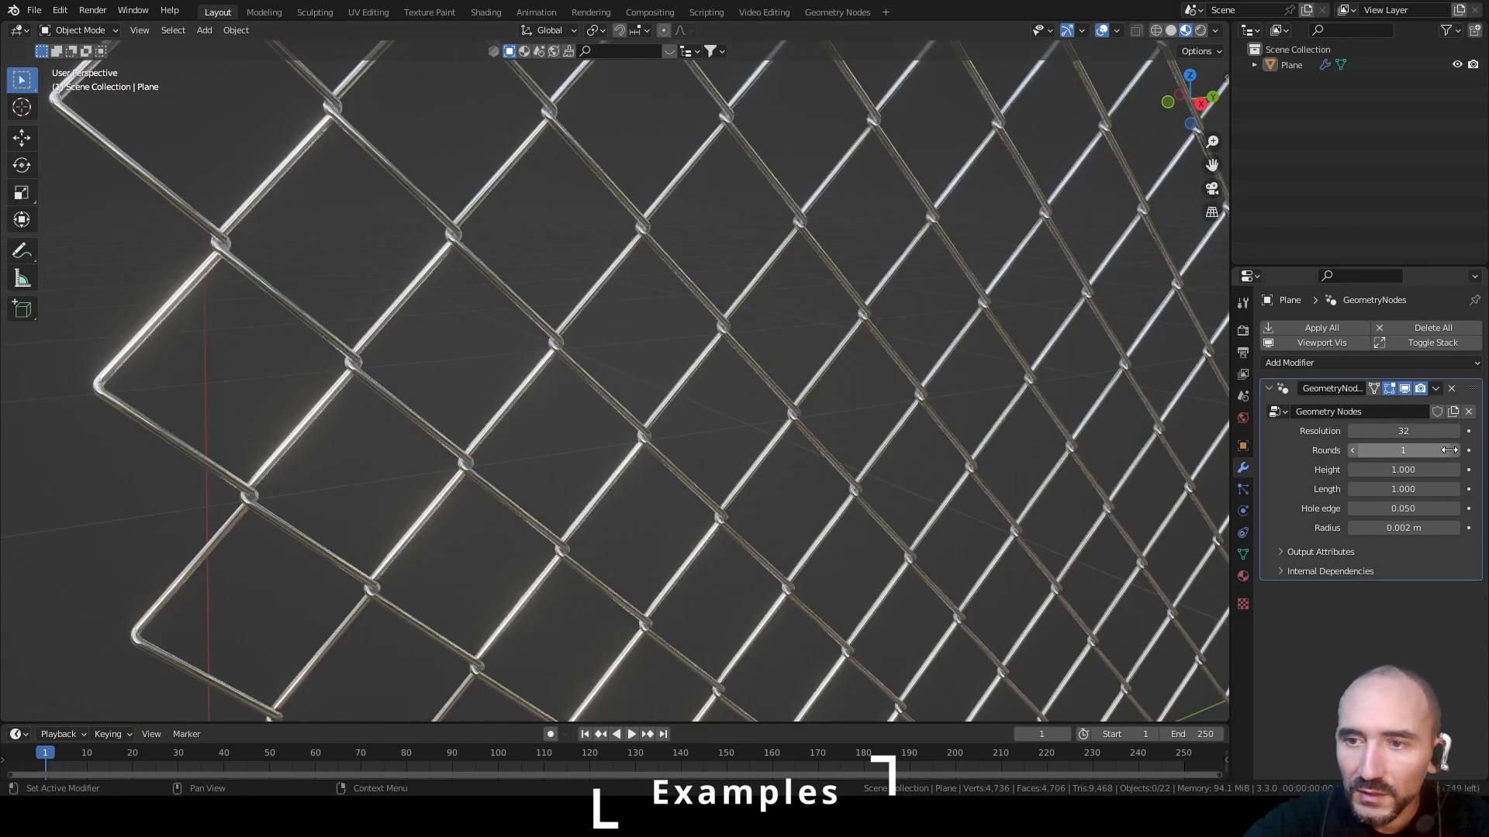
{"action": "left_click_drag", "start_coordinate": [1404, 508], "coordinate": [1347, 508]}
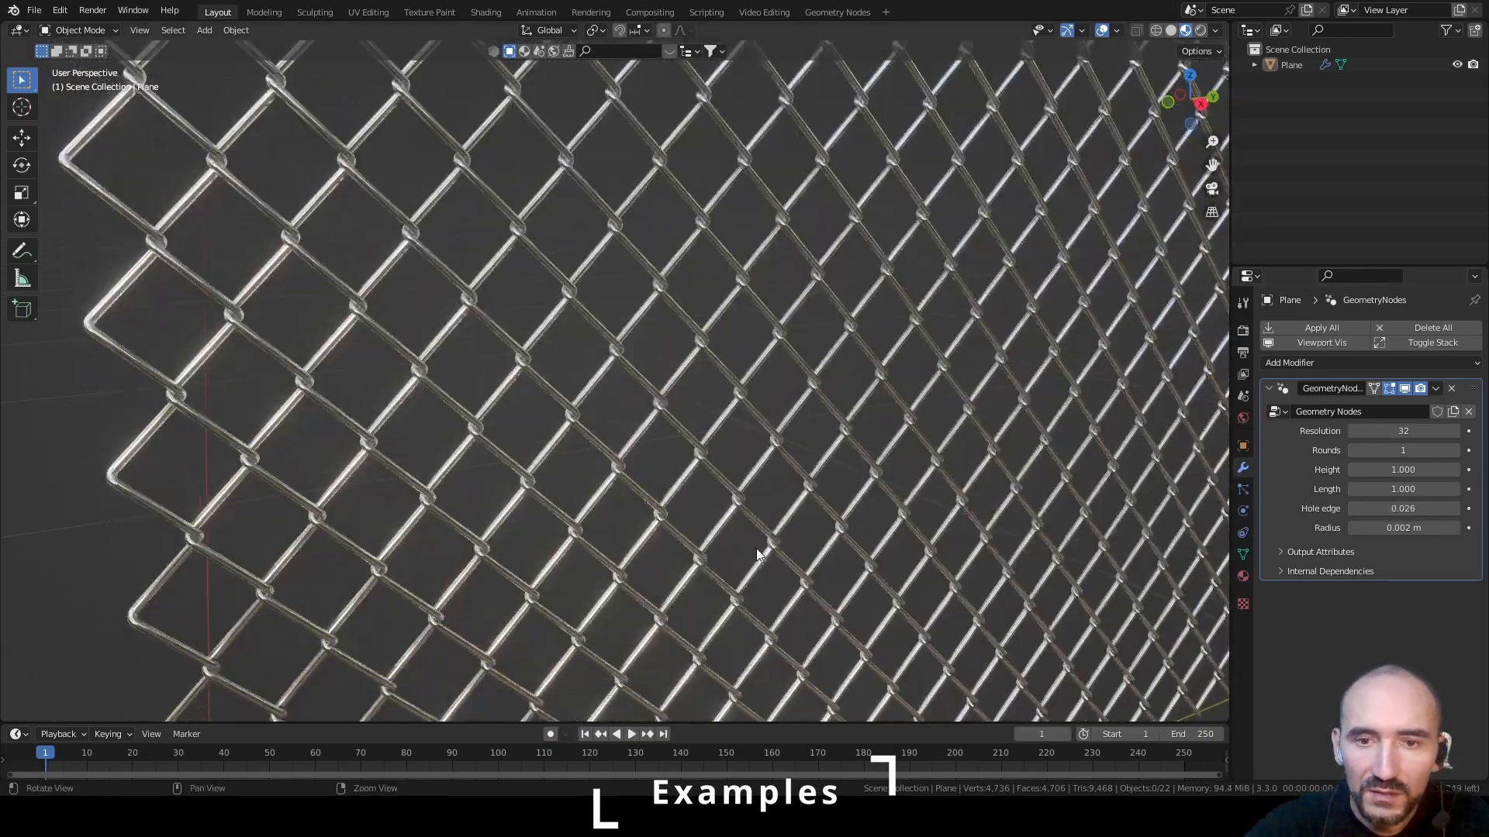
{"action": "middle_click_drag", "start_coordinate": [755, 547], "coordinate": [816, 222]}
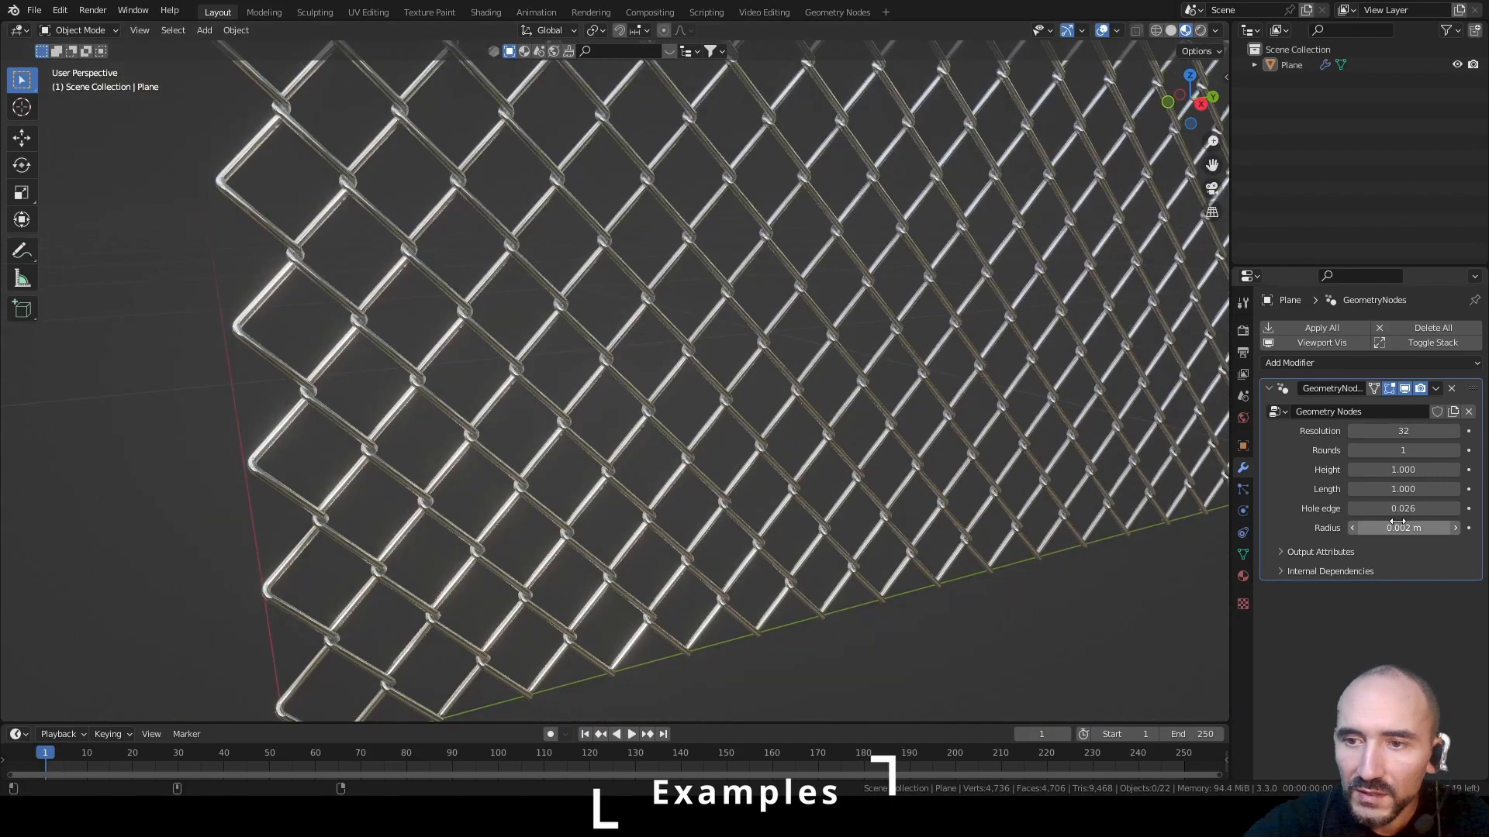
Increase the Geometry Nodes modifier's Radius to 0.007 m and check the thicker wires up close in wireframe shading
{"action": "left_click_drag", "start_coordinate": [1387, 528], "coordinate": [1428, 528]}
{"action": "scroll", "coordinate": [604, 299], "scroll_direction": "up", "scroll_amount": 2}
{"action": "middle_click_drag", "start_coordinate": [604, 300], "coordinate": [658, 303]}
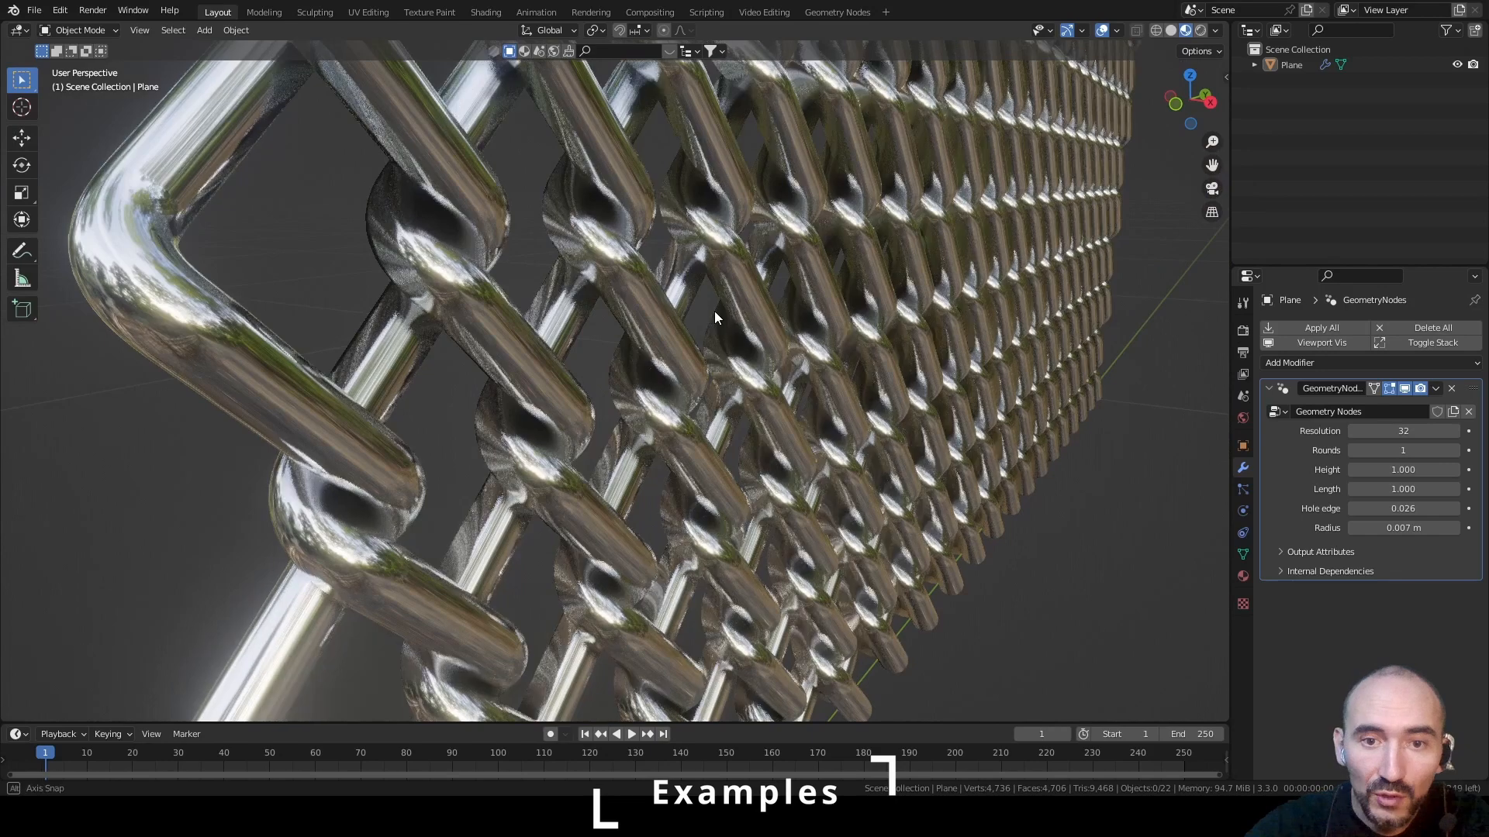
{"action": "mouse_move", "coordinate": [714, 310]}
{"action": "middle_mouse_down"}
{"action": "mouse_move", "coordinate": [674, 328]}
{"action": "mouse_move", "coordinate": [561, 304]}
{"action": "mouse_move", "coordinate": [714, 306]}
{"action": "mouse_move", "coordinate": [653, 293]}
{"action": "middle_mouse_up"}
{"action": "key", "text": "shift+z"}
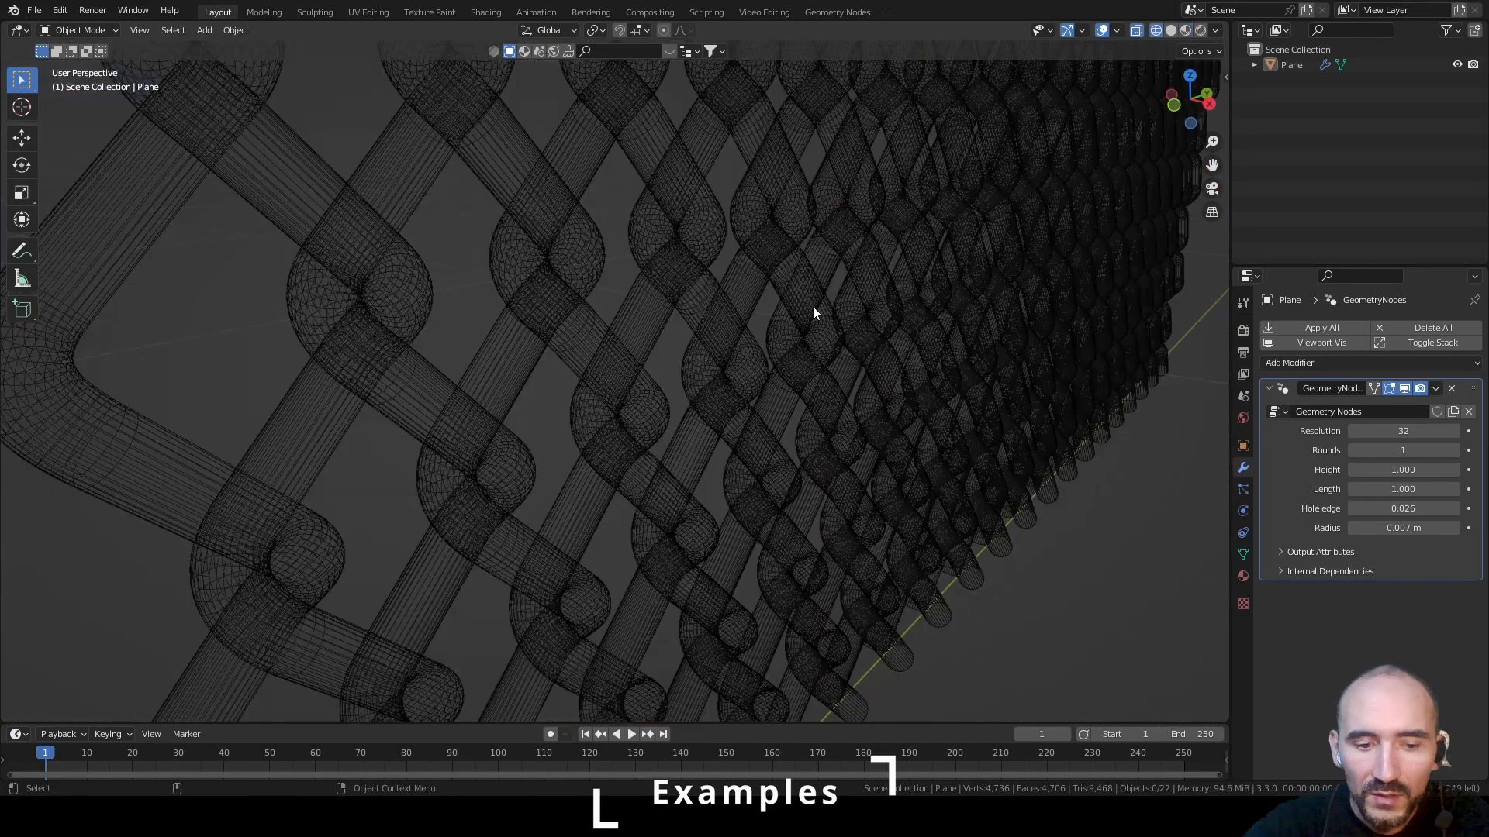
{"action": "mouse_move", "coordinate": [807, 317]}
{"action": "middle_mouse_down"}
{"action": "mouse_move", "coordinate": [662, 301]}
{"action": "mouse_move", "coordinate": [702, 294]}
{"action": "middle_mouse_up"}
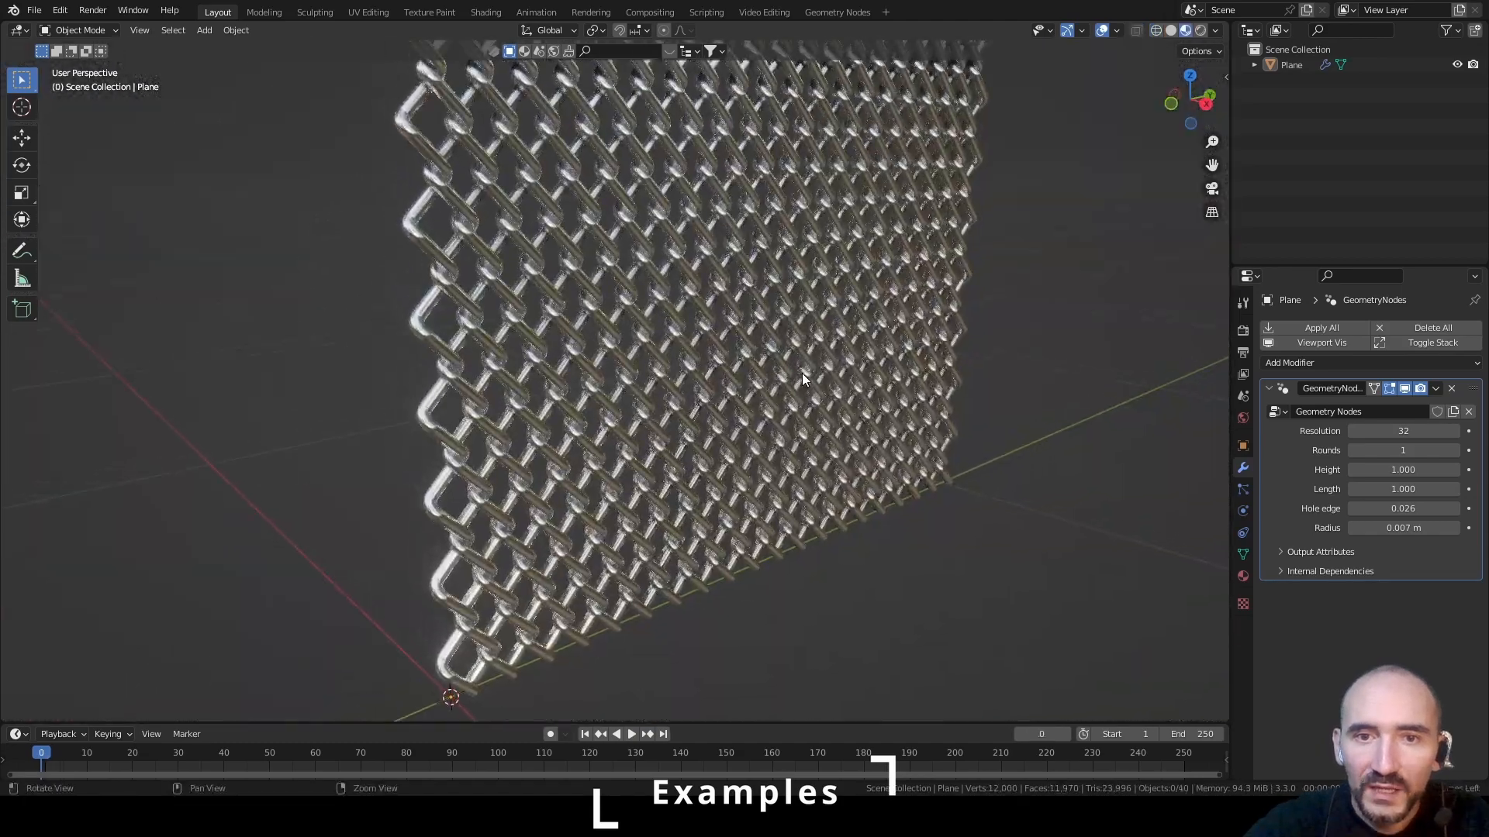
{"action": "scroll", "coordinate": [801, 372], "scroll_direction": "up", "scroll_amount": 3}
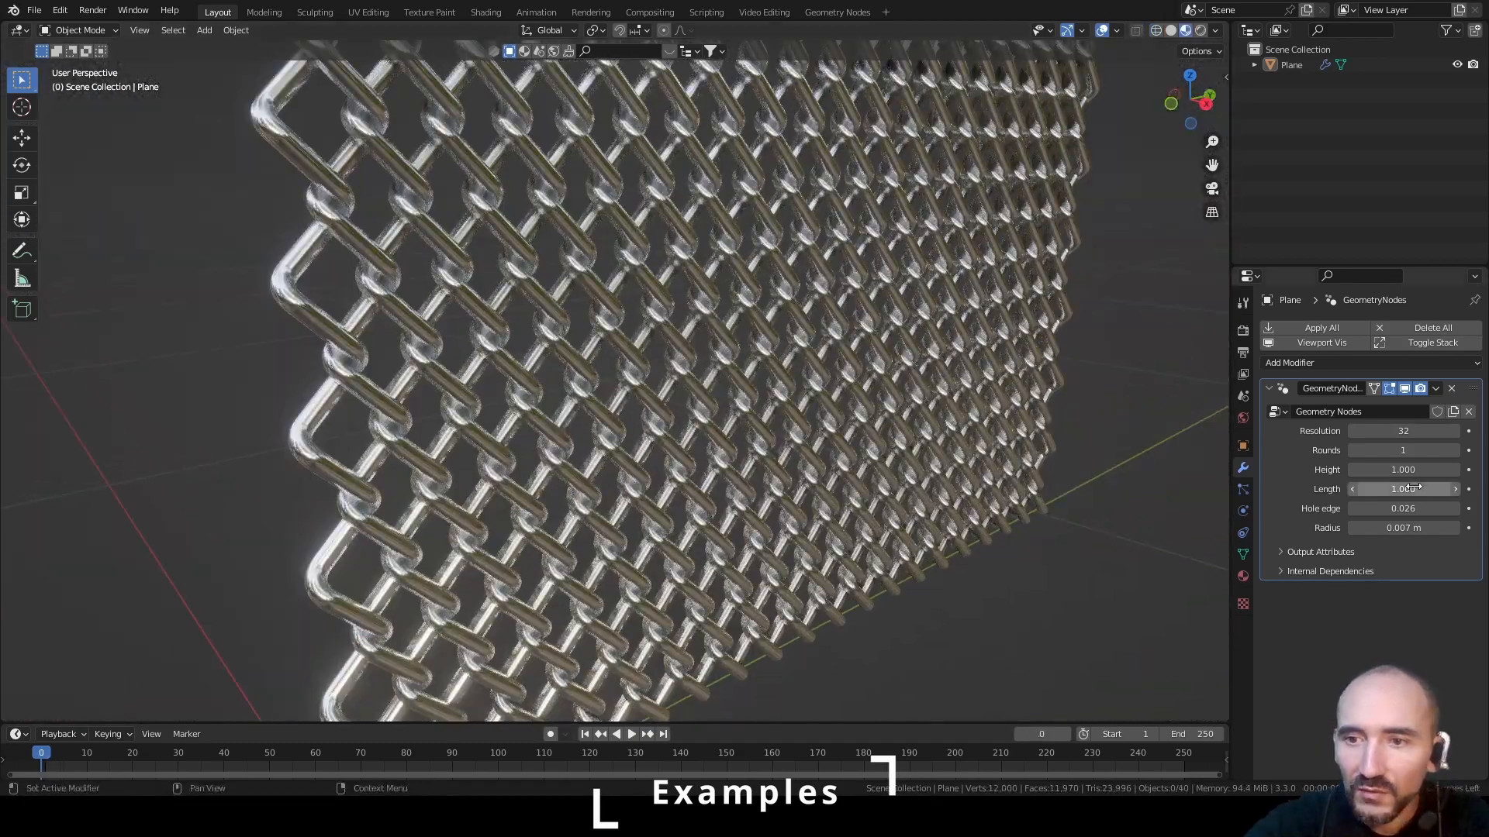
Set the Geometry Nodes modifier's Radius to 0.002 m for thin wires
{"action": "left_click_drag", "start_coordinate": [1403, 469], "coordinate": [1349, 469]}
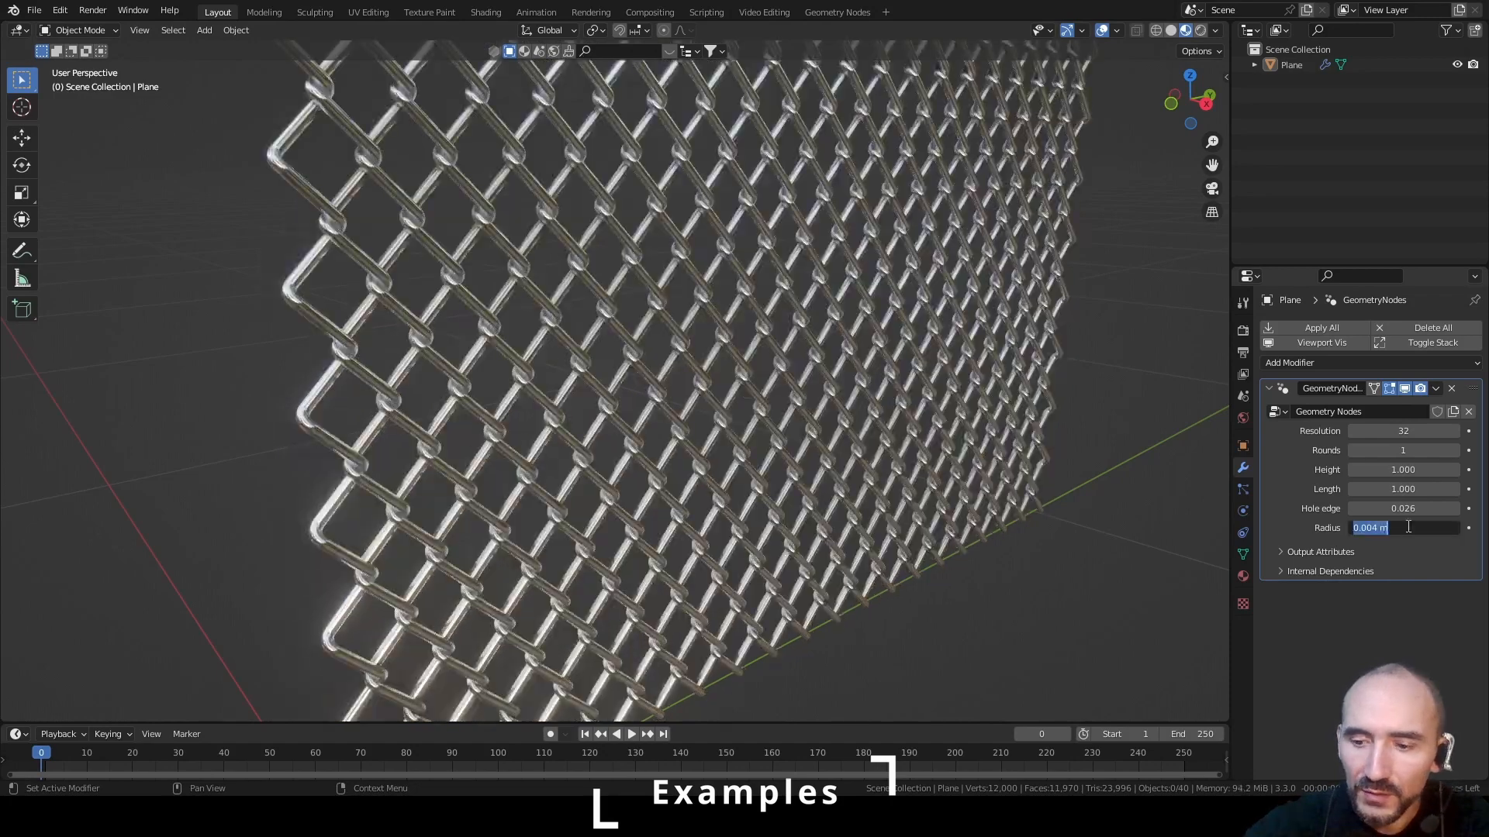
{"action": "type", "text": "0.002"}
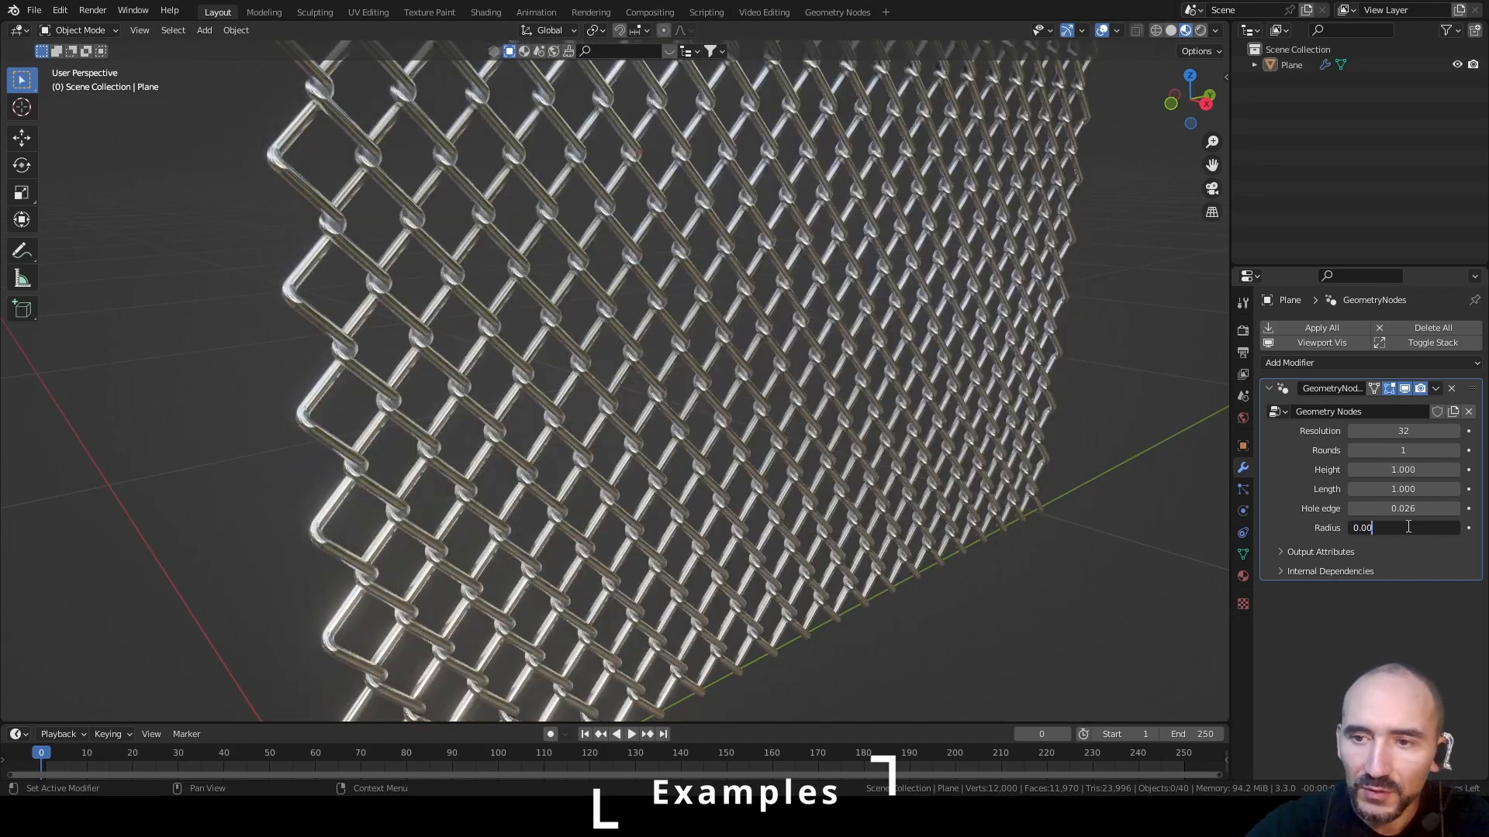
{"action": "key", "text": "Return"}
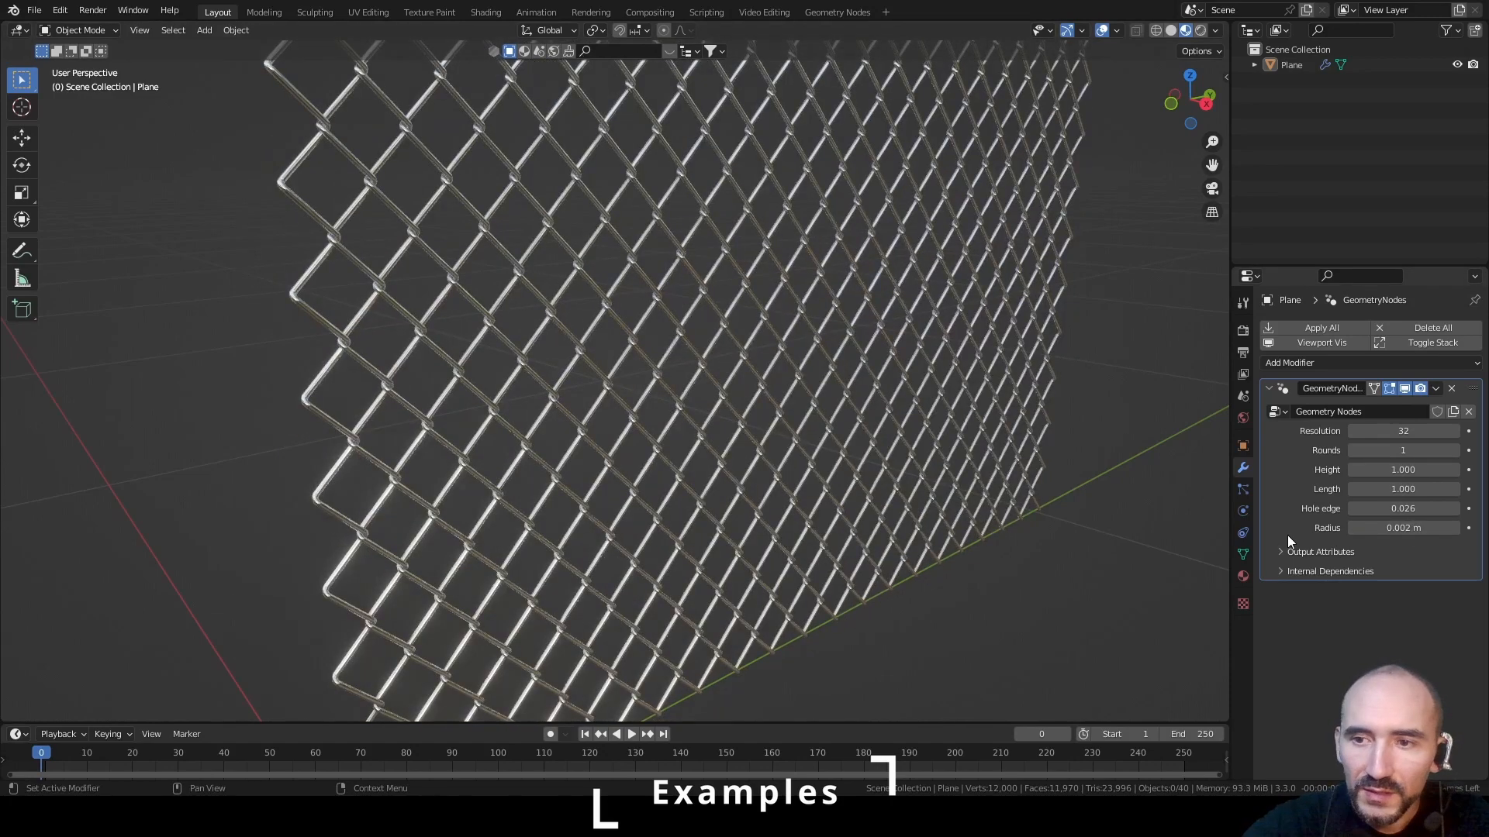
Set the Geometry Nodes modifier's Hole edge to 0.025
{"action": "left_click", "coordinate": [1404, 509]}
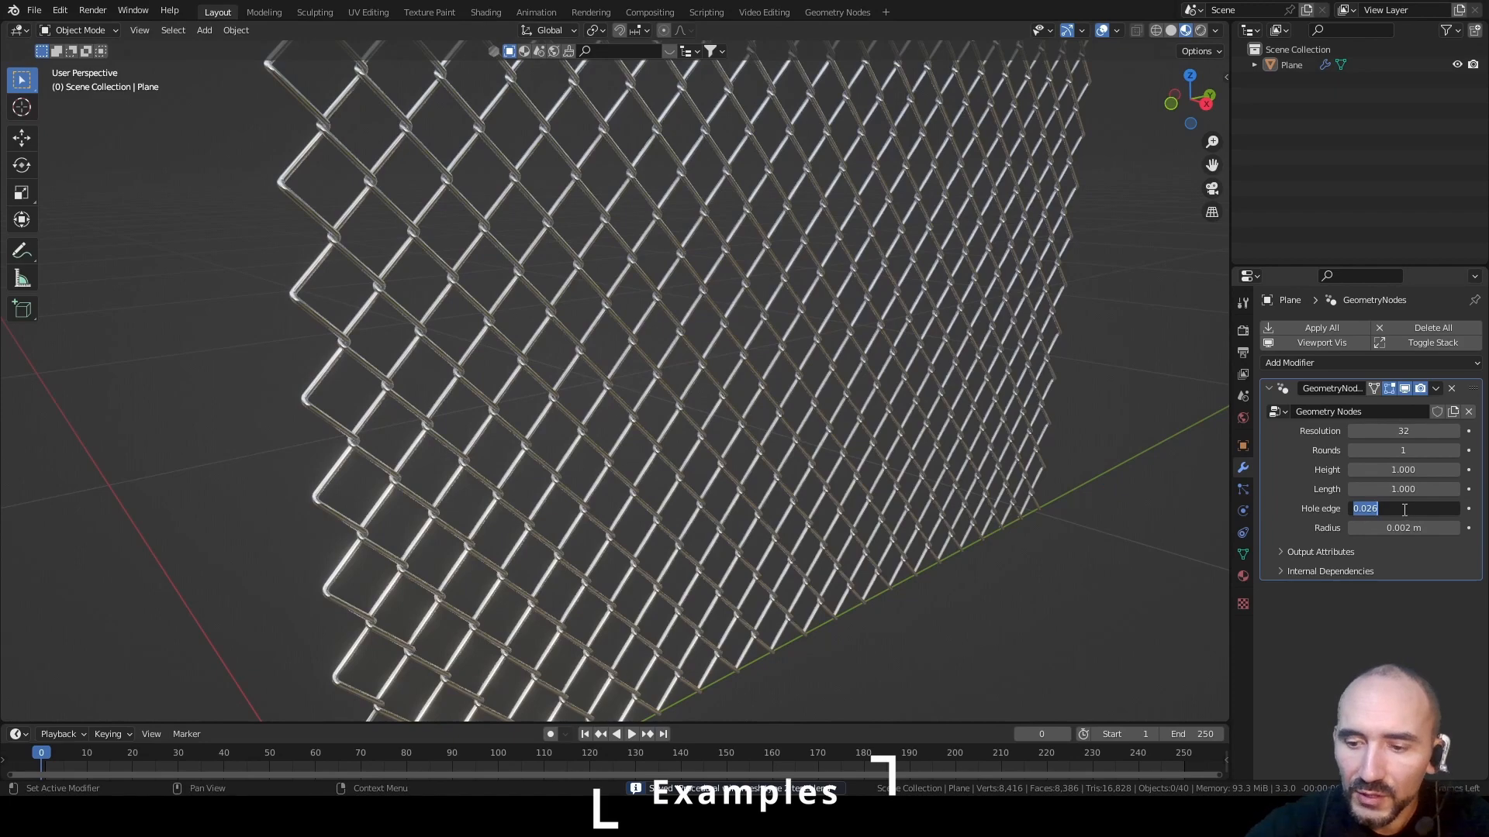
{"action": "type", "text": "0.0"}
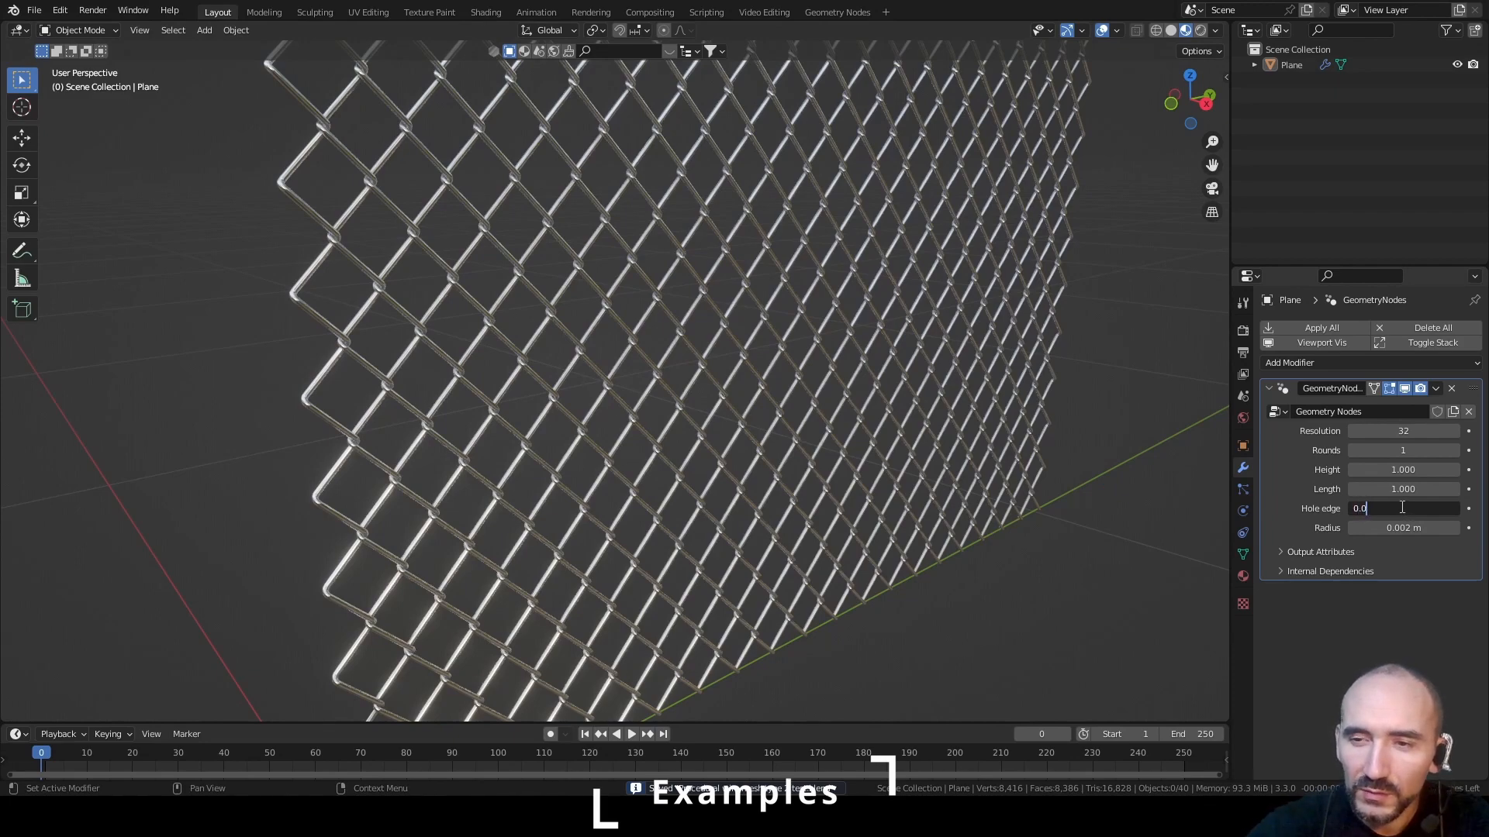
{"action": "type", "text": "25"}
{"action": "key", "text": "Return"}
{"action": "scroll", "coordinate": [884, 293], "scroll_direction": "down", "scroll_amount": 6}
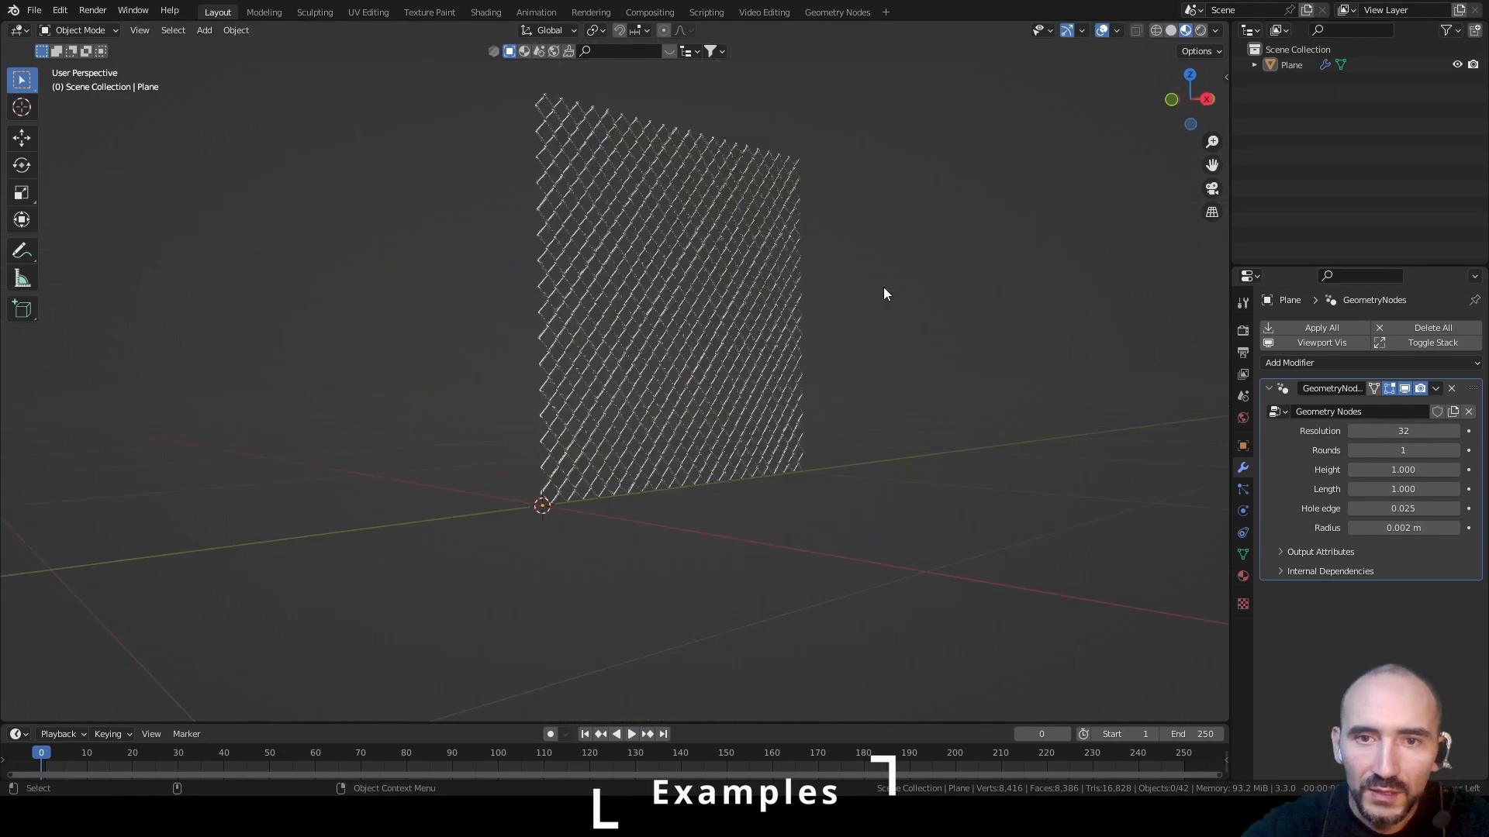
Reduce the wire mesh's Height to 0.510 and its Length to about 0.380 in the modifier
{"action": "middle_click_drag", "start_coordinate": [884, 293], "coordinate": [1047, 426]}
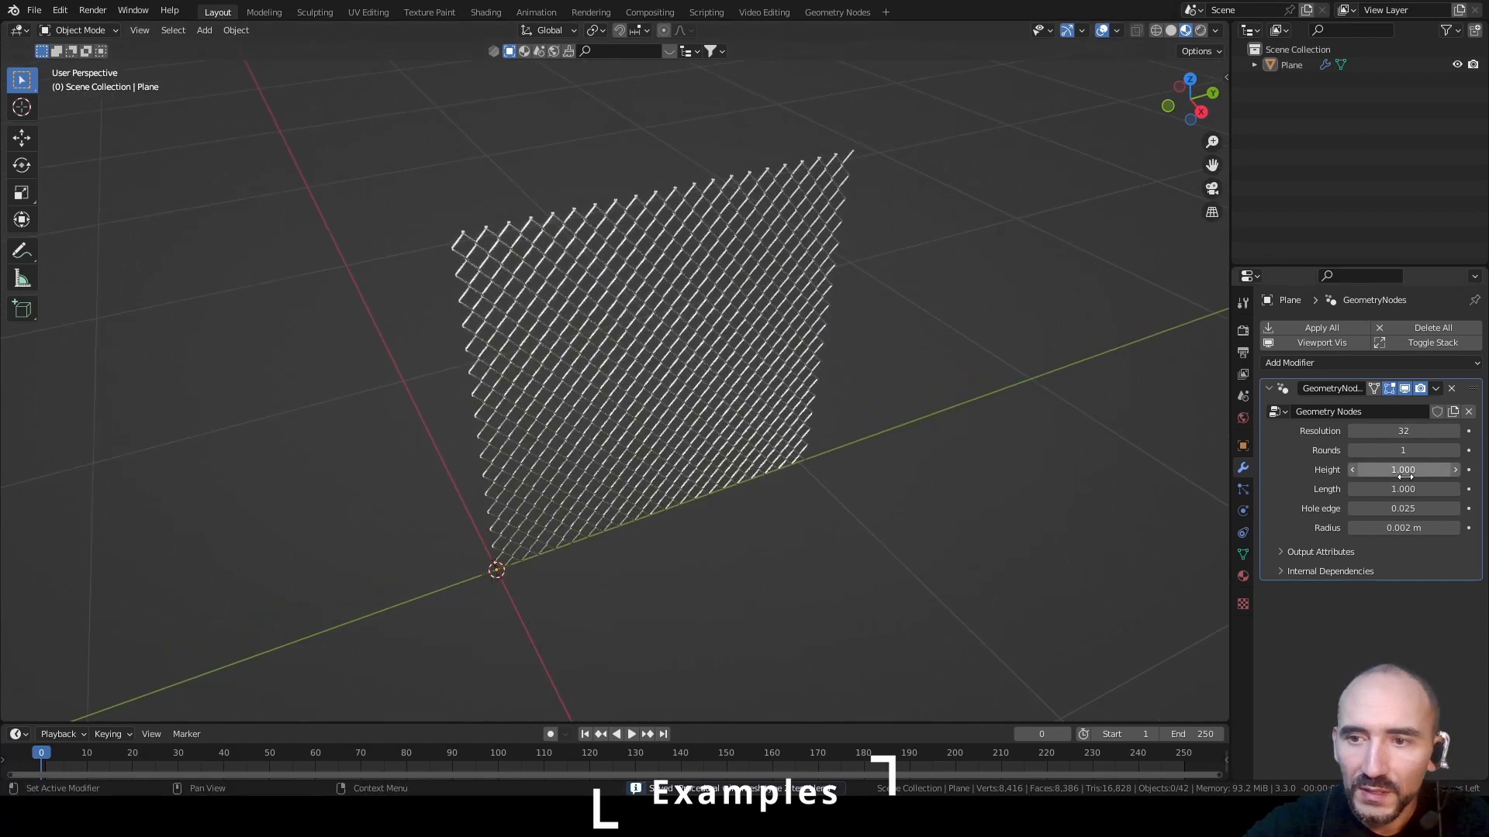
{"action": "left_click_drag", "start_coordinate": [1405, 470], "coordinate": [1368, 489]}
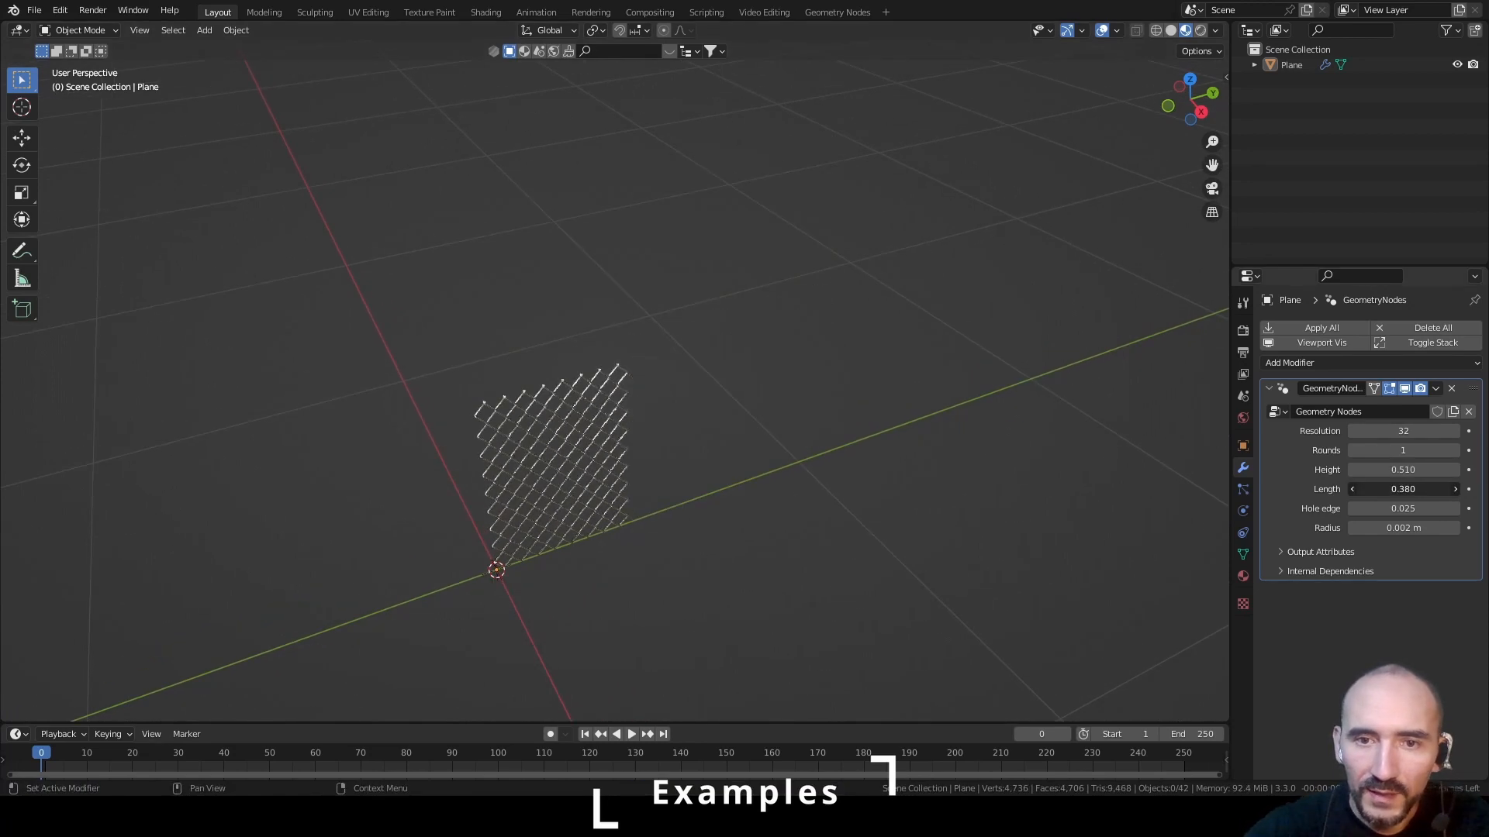